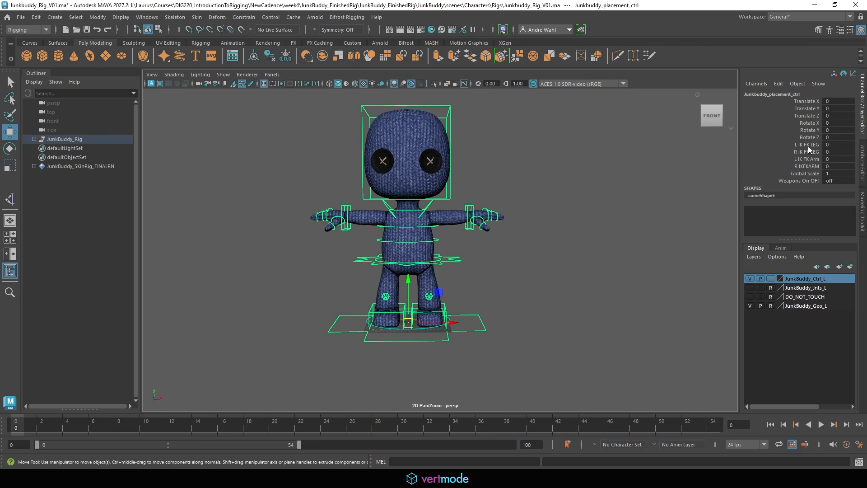
# Switch the left and right leg and arm IK/FK attributes of the placement control together so all limbs use FK.
pyautogui.moveTo(803, 145); pyautogui.dragTo(804, 166)
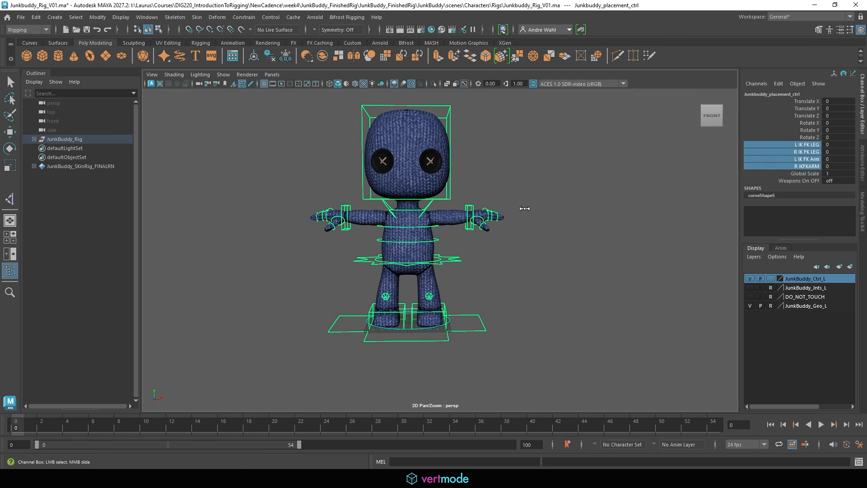
pyautogui.moveTo(525, 209); pyautogui.dragTo(577, 216, button='middle')
pyautogui.click(577, 216)
pyautogui.press('w')
# Try moving the root control sideways at the hips, and undo the move.
pyautogui.click(444, 261)
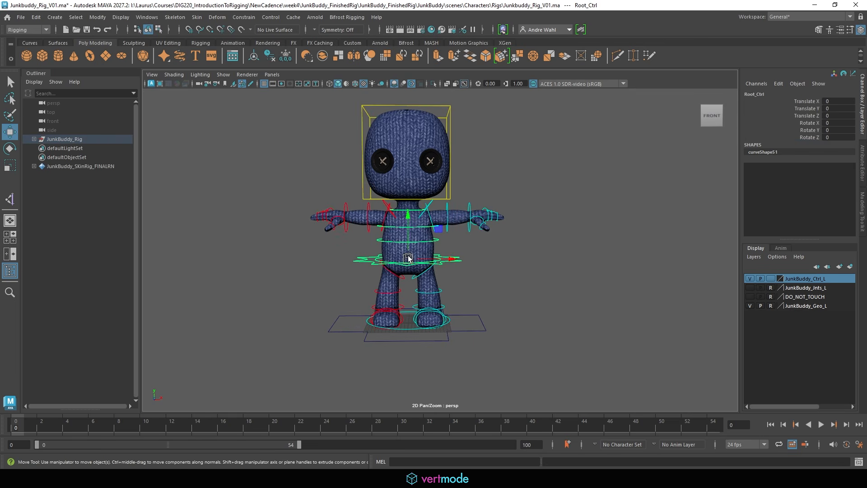
pyautogui.moveTo(408, 258)
pyautogui.mouseDown()
pyautogui.moveTo(412, 276)
pyautogui.moveTo(423, 258)
pyautogui.mouseUp()
pyautogui.hotkey('ctrl', 'z')
pyautogui.click(482, 248)
# Try rotating the root control around several axes to swing the body, and undo every rotation.
pyautogui.keyDown('alt'); pyautogui.moveTo(484, 250); pyautogui.dragTo(553, 269, button='right'); pyautogui.keyUp('alt')
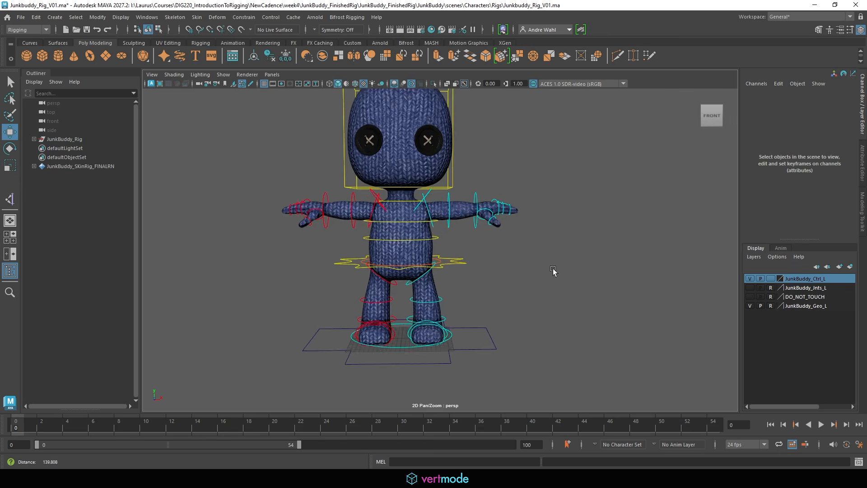
pyautogui.keyDown('alt'); pyautogui.moveTo(553, 270); pyautogui.dragTo(392, 271); pyautogui.keyUp('alt')
pyautogui.click(444, 271)
pyautogui.press('e')
pyautogui.hotkey('ctrl', 'z')
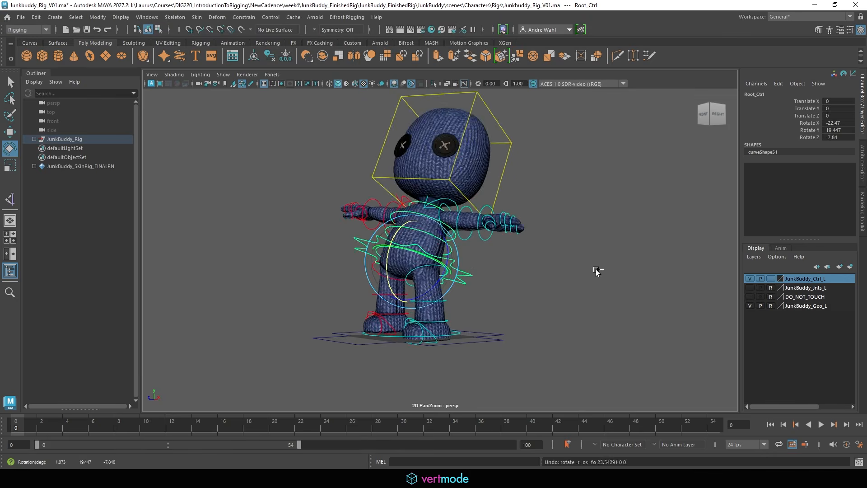
pyautogui.hotkey('ctrl', 'z')
pyautogui.click(580, 266)
pyautogui.hotkey('ctrl', 'z')
pyautogui.hotkey('ctrl', 'z')
pyautogui.click(569, 262)
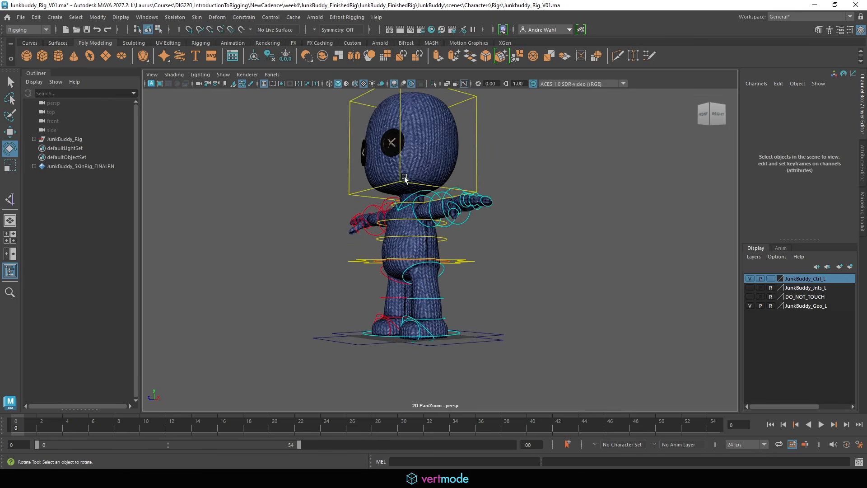
# Check the head control's Rotates With Neck Or World attribute and rotate the chest control about -28 degrees in Z.
pyautogui.click(402, 180)
pyautogui.click(780, 123)
pyautogui.keyDown('alt'); pyautogui.moveTo(397, 212); pyautogui.dragTo(450, 202); pyautogui.keyUp('alt')
pyautogui.click(410, 214)
pyautogui.click(406, 219)
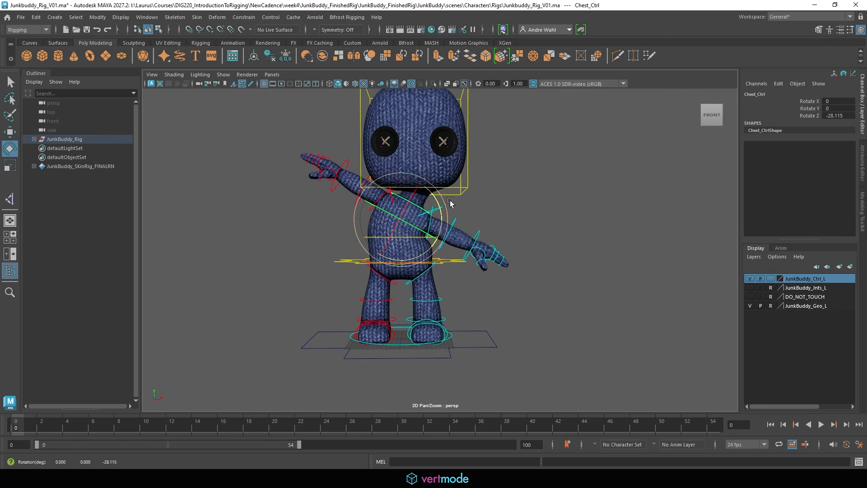
# Set the head control's Rotates With Neck Or World attribute to 0 and examine how the head follows the tilted chest.
pyautogui.click(464, 189)
pyautogui.click(781, 123)
pyautogui.moveTo(569, 170); pyautogui.dragTo(482, 178, button='middle')
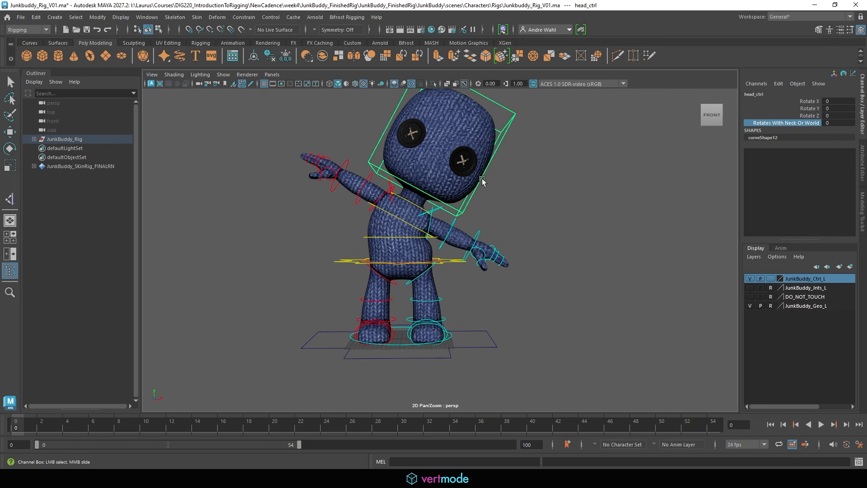
pyautogui.click(596, 196)
pyautogui.keyDown('alt'); pyautogui.moveTo(596, 197); pyautogui.dragTo(509, 255); pyautogui.keyUp('alt')
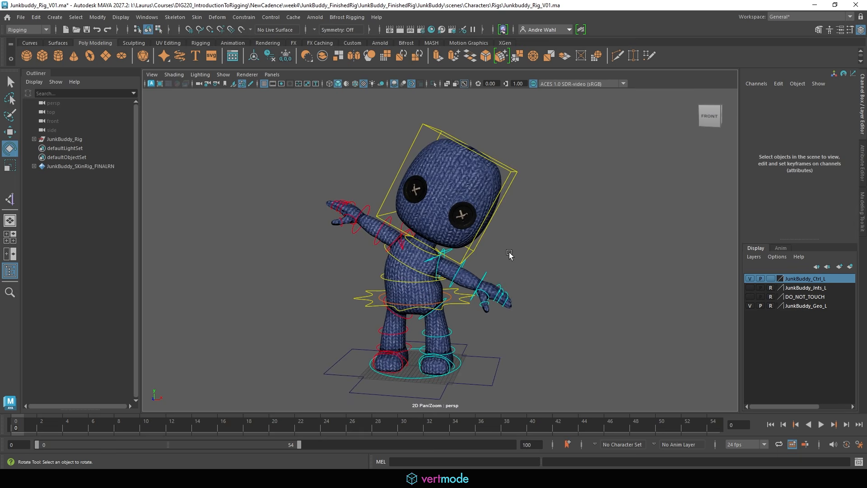
pyautogui.keyDown('alt'); pyautogui.moveTo(510, 251); pyautogui.dragTo(500, 226, button='middle'); pyautogui.keyUp('alt')
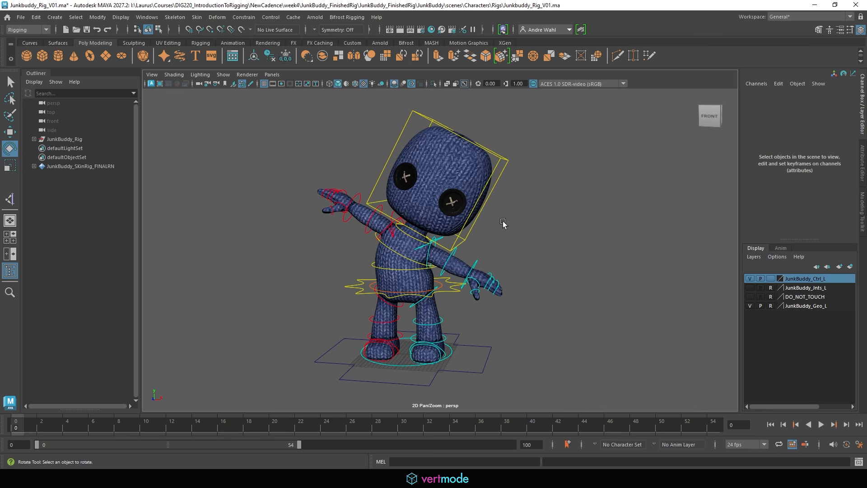
# Undo the head attribute change and the chest rotation, and clear the selection.
pyautogui.hotkey('ctrl', 'z')
pyautogui.hotkey('ctrl', 'z')
pyautogui.hotkey('ctrl', 'z')
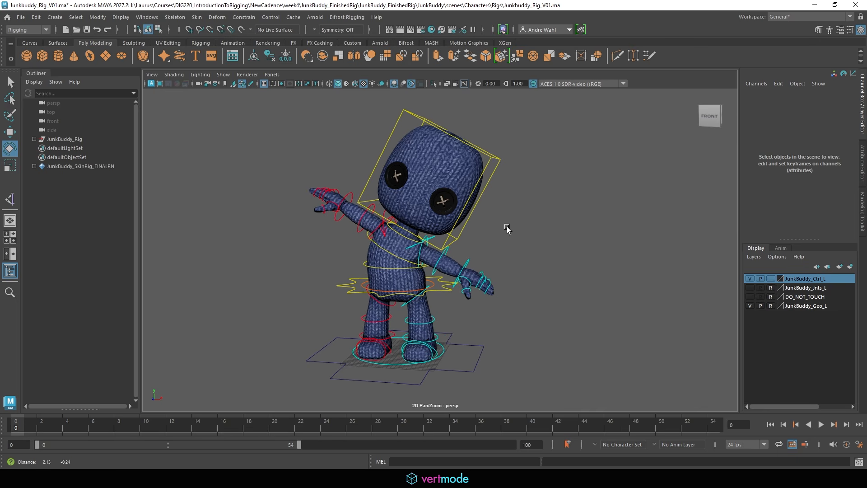
pyautogui.hotkey('ctrl', 'z')
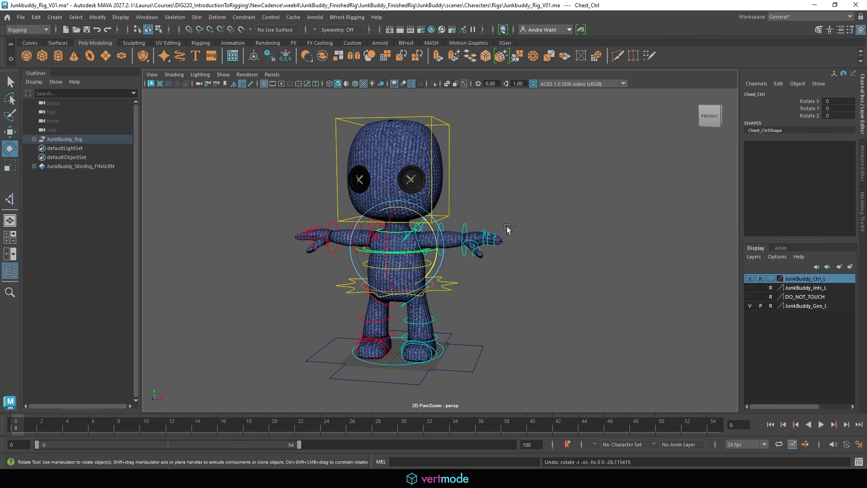
pyautogui.click(662, 221)
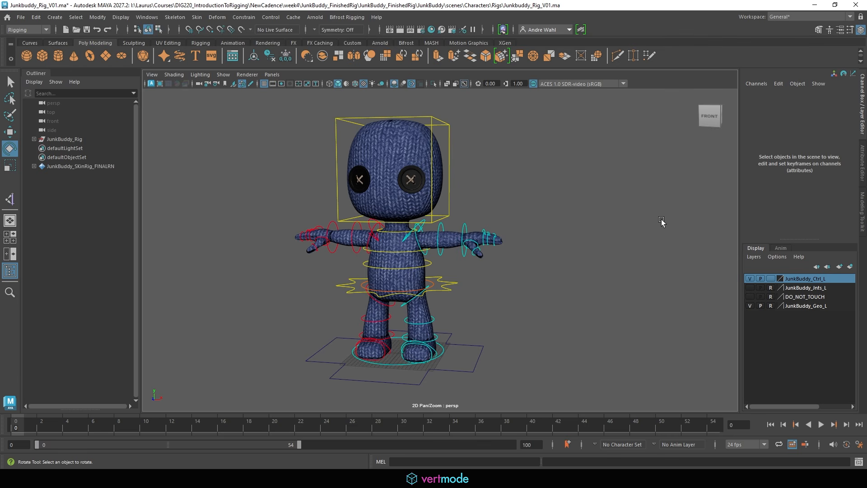
# Switch to Photoshop and handwrite an underlined white "MVP" followed by a dash at the upper left of the canvas.
pyautogui.hotkey('alt', 'Tab')
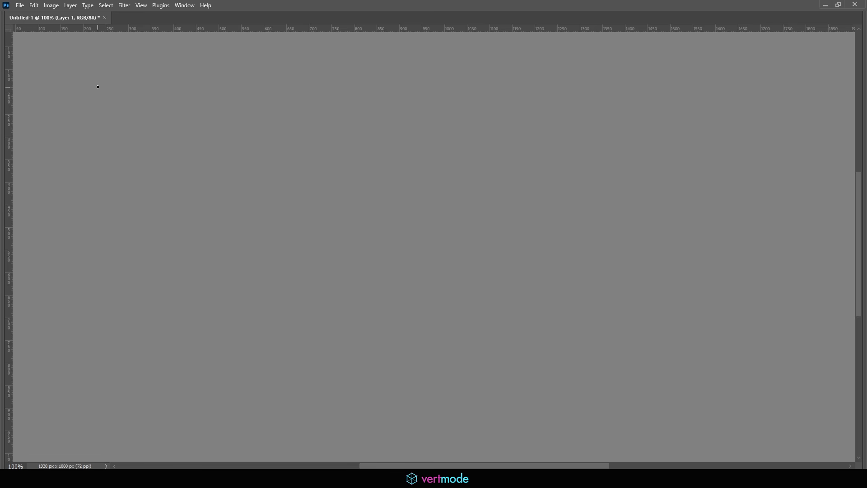
pyautogui.moveTo(98, 87); pyautogui.dragTo(123, 90)
pyautogui.moveTo(135, 60)
pyautogui.mouseDown()
pyautogui.moveTo(144, 92)
pyautogui.moveTo(150, 64)
pyautogui.mouseUp()
pyautogui.moveTo(164, 53); pyautogui.dragTo(165, 87)
pyautogui.moveTo(164, 58); pyautogui.dragTo(175, 66)
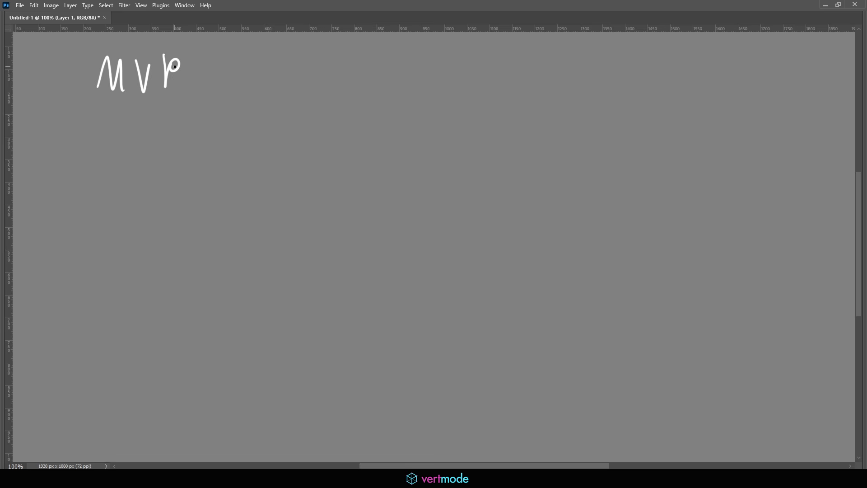
pyautogui.moveTo(165, 51)
pyautogui.mouseDown()
pyautogui.moveTo(168, 74)
pyautogui.moveTo(216, 73)
pyautogui.mouseUp()
pyautogui.moveTo(87, 99); pyautogui.dragTo(196, 103)
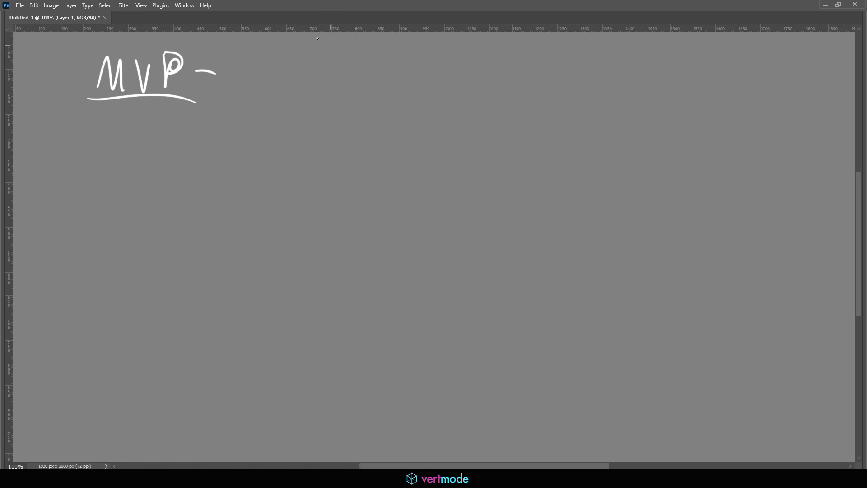
# Handwrite "Charactor" in white after the dash to complete the heading.
pyautogui.moveTo(260, 63)
pyautogui.mouseDown()
pyautogui.moveTo(243, 82)
pyautogui.moveTo(256, 96)
pyautogui.mouseUp()
pyautogui.moveTo(270, 58)
pyautogui.mouseDown()
pyautogui.moveTo(281, 96)
pyautogui.moveTo(301, 95)
pyautogui.moveTo(317, 81)
pyautogui.mouseUp()
pyautogui.moveTo(330, 81); pyautogui.dragTo(335, 95)
pyautogui.moveTo(355, 80); pyautogui.dragTo(356, 94)
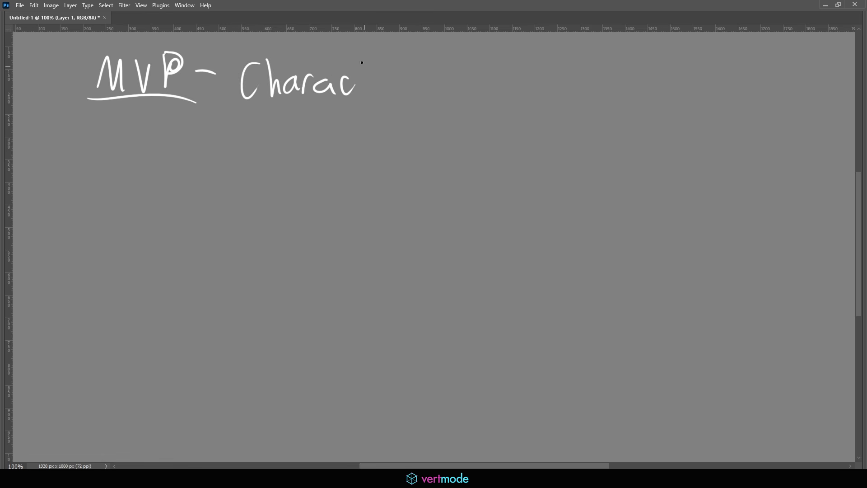
pyautogui.moveTo(362, 62); pyautogui.dragTo(365, 93)
pyautogui.moveTo(355, 81)
pyautogui.mouseDown()
pyautogui.moveTo(382, 77)
pyautogui.moveTo(397, 91)
pyautogui.mouseUp()
pyautogui.moveTo(400, 97); pyautogui.dragTo(412, 77)
# Sketch the character's torso below the heading and label it "FK" with a leader line.
pyautogui.moveTo(190, 219)
pyautogui.mouseDown()
pyautogui.moveTo(199, 167)
pyautogui.moveTo(201, 226)
pyautogui.moveTo(187, 225)
pyautogui.moveTo(254, 209)
pyautogui.moveTo(297, 222)
pyautogui.moveTo(311, 198)
pyautogui.mouseUp()
pyautogui.moveTo(297, 211)
pyautogui.mouseDown()
pyautogui.moveTo(310, 209)
pyautogui.moveTo(316, 219)
pyautogui.mouseUp()
pyautogui.moveTo(335, 199); pyautogui.dragTo(335, 216)
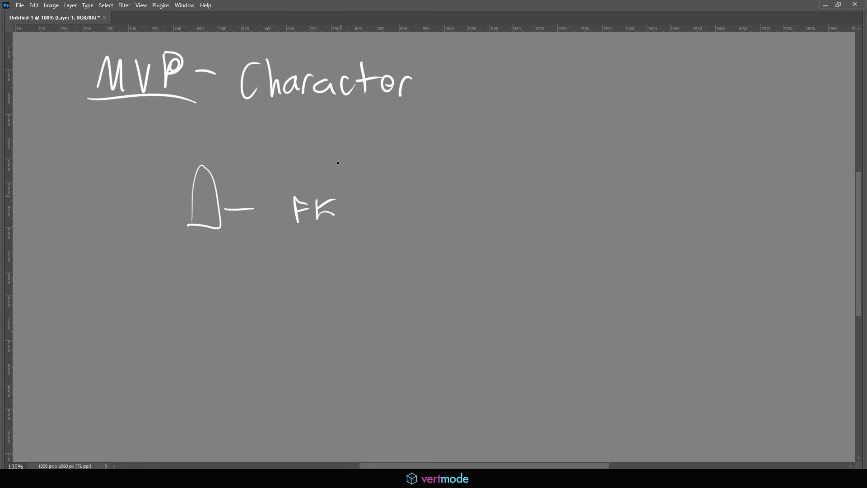
# Sketch the head, neck and both shoulders above the torso, and label the head and shoulders "FK".
pyautogui.moveTo(204, 155)
pyautogui.mouseDown()
pyautogui.moveTo(207, 137)
pyautogui.moveTo(251, 144)
pyautogui.mouseUp()
pyautogui.moveTo(241, 138)
pyautogui.mouseDown()
pyautogui.moveTo(251, 143)
pyautogui.moveTo(245, 150)
pyautogui.moveTo(266, 152)
pyautogui.mouseUp()
pyautogui.moveTo(272, 131)
pyautogui.mouseDown()
pyautogui.moveTo(272, 144)
pyautogui.moveTo(282, 145)
pyautogui.moveTo(267, 140)
pyautogui.moveTo(266, 154)
pyautogui.mouseUp()
pyautogui.moveTo(267, 136)
pyautogui.mouseDown()
pyautogui.moveTo(293, 148)
pyautogui.moveTo(282, 139)
pyautogui.mouseUp()
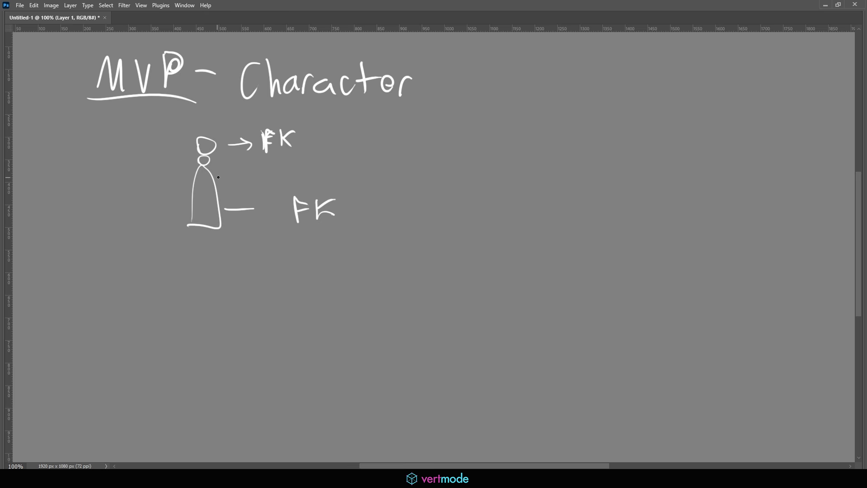
pyautogui.moveTo(221, 167)
pyautogui.mouseDown()
pyautogui.moveTo(200, 168)
pyautogui.moveTo(265, 177)
pyautogui.moveTo(274, 161)
pyautogui.mouseUp()
pyautogui.moveTo(267, 169); pyautogui.dragTo(281, 176)
pyautogui.moveTo(293, 160); pyautogui.dragTo(294, 175)
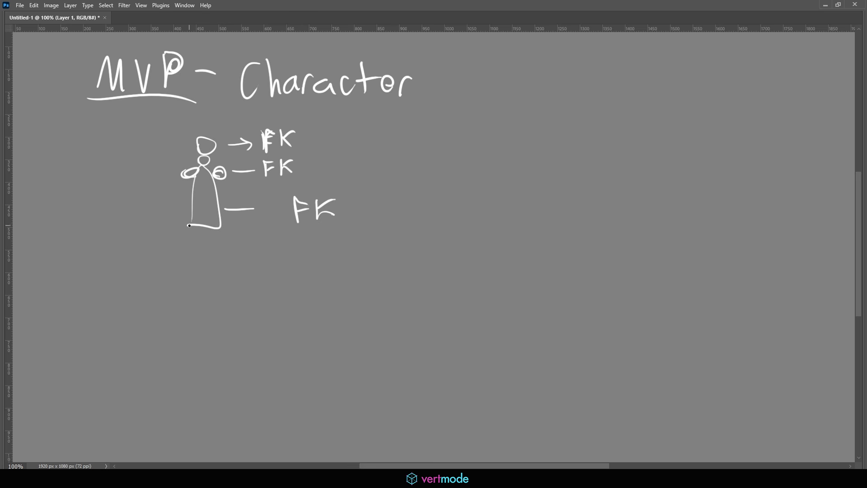
# Draw the leg and arm lines, and label the leg and the arm "IK" in black.
pyautogui.moveTo(189, 225); pyautogui.dragTo(186, 285)
pyautogui.moveTo(219, 231); pyautogui.dragTo(220, 280)
pyautogui.moveTo(194, 174)
pyautogui.mouseDown()
pyautogui.moveTo(126, 181)
pyautogui.moveTo(303, 173)
pyautogui.mouseUp()
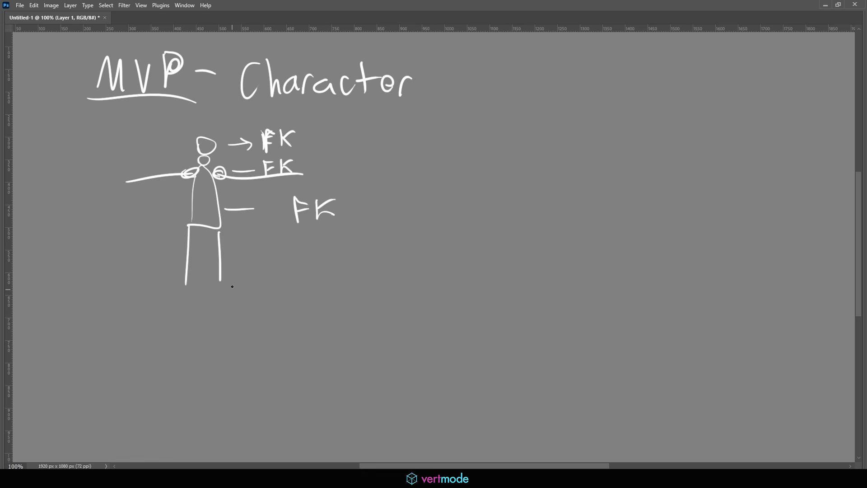
pyautogui.moveTo(244, 278)
pyautogui.mouseDown()
pyautogui.moveTo(247, 296)
pyautogui.moveTo(265, 292)
pyautogui.mouseUp()
pyautogui.moveTo(327, 161)
pyautogui.mouseDown()
pyautogui.moveTo(328, 179)
pyautogui.moveTo(344, 176)
pyautogui.mouseUp()
pyautogui.moveTo(333, 168); pyautogui.dragTo(348, 160)
# Sketch the hand at the end of the figure's left-hand arm line and both feet below the legs in white.
pyautogui.rightClick(120, 181)
pyautogui.moveTo(117, 179); pyautogui.dragTo(118, 184)
pyautogui.click(115, 181)
pyautogui.moveTo(187, 285)
pyautogui.mouseDown()
pyautogui.moveTo(182, 292)
pyautogui.moveTo(216, 297)
pyautogui.moveTo(176, 302)
pyautogui.moveTo(214, 305)
pyautogui.mouseUp()
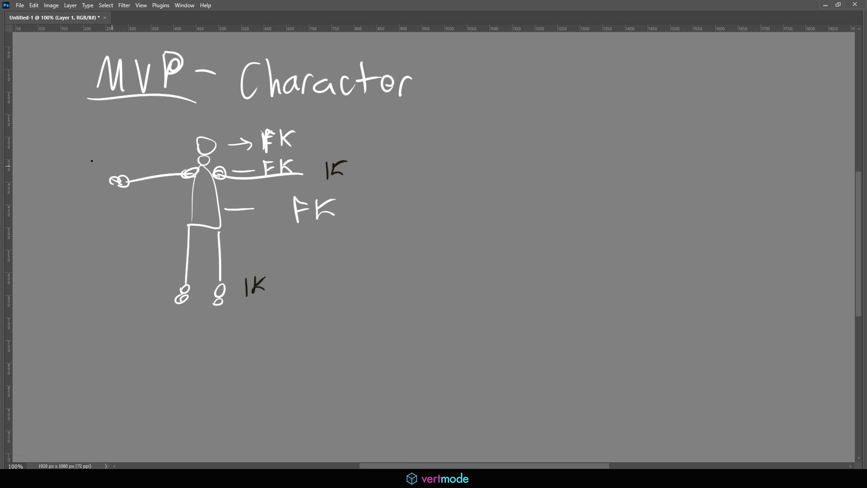
# Handwrite a struck-out "FK" above the sketched hand in black and add "custom Bend" beside it.
pyautogui.moveTo(82, 144)
pyautogui.mouseDown()
pyautogui.moveTo(84, 162)
pyautogui.moveTo(89, 144)
pyautogui.mouseUp()
pyautogui.moveTo(84, 155); pyautogui.dragTo(118, 161)
pyautogui.moveTo(124, 128); pyautogui.dragTo(122, 137)
pyautogui.moveTo(129, 128); pyautogui.dragTo(151, 136)
pyautogui.moveTo(145, 128); pyautogui.dragTo(161, 129)
pyautogui.moveTo(166, 128)
pyautogui.mouseDown()
pyautogui.moveTo(180, 134)
pyautogui.moveTo(134, 155)
pyautogui.mouseUp()
pyautogui.moveTo(132, 143); pyautogui.dragTo(136, 156)
pyautogui.moveTo(146, 149); pyautogui.dragTo(168, 153)
pyautogui.moveTo(171, 138); pyautogui.dragTo(172, 155)
# Draw a curved black arrow from "custom Bend" to the foot and write "Ball" beneath the foot.
pyautogui.moveTo(94, 135)
pyautogui.mouseDown()
pyautogui.moveTo(154, 290)
pyautogui.moveTo(145, 298)
pyautogui.moveTo(150, 337)
pyautogui.moveTo(175, 337)
pyautogui.mouseUp()
pyautogui.moveTo(180, 317); pyautogui.dragTo(182, 338)
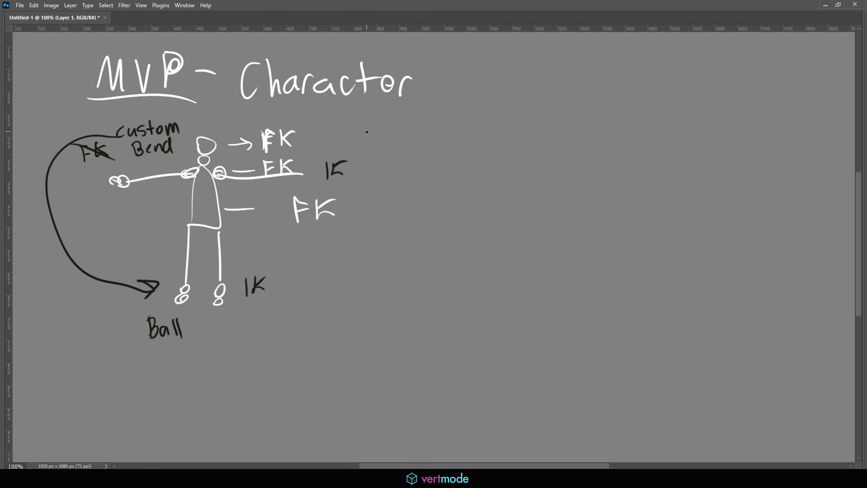
# Enclose the figure's labels with a black curly bracket and handwrite an underlined "simple game" beside it.
pyautogui.moveTo(350, 117)
pyautogui.mouseDown()
pyautogui.moveTo(379, 207)
pyautogui.moveTo(340, 285)
pyautogui.mouseUp()
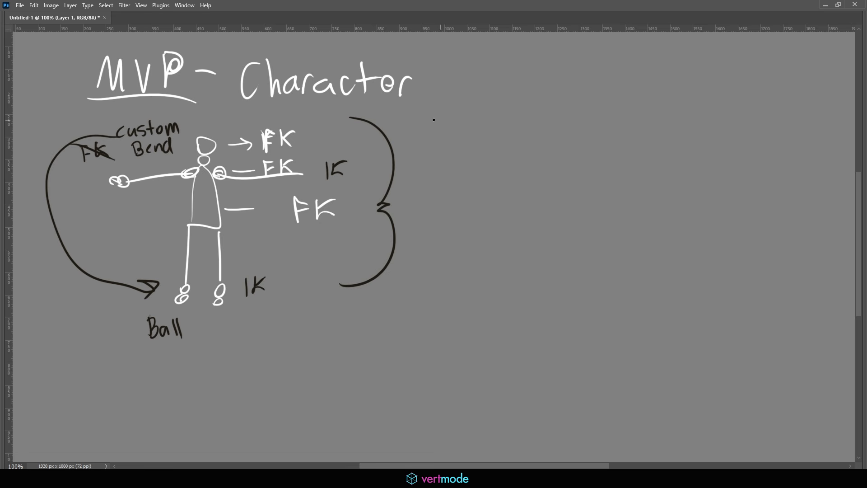
pyautogui.moveTo(419, 116); pyautogui.dragTo(410, 134)
pyautogui.moveTo(430, 121)
pyautogui.mouseDown()
pyautogui.moveTo(430, 132)
pyautogui.moveTo(453, 133)
pyautogui.moveTo(458, 143)
pyautogui.mouseUp()
pyautogui.moveTo(458, 123); pyautogui.dragTo(472, 132)
pyautogui.moveTo(473, 126); pyautogui.dragTo(523, 155)
pyautogui.moveTo(544, 123); pyautogui.dragTo(545, 134)
pyautogui.moveTo(550, 121)
pyautogui.mouseDown()
pyautogui.moveTo(559, 134)
pyautogui.moveTo(584, 132)
pyautogui.mouseUp()
pyautogui.moveTo(400, 143); pyautogui.dragTo(595, 155)
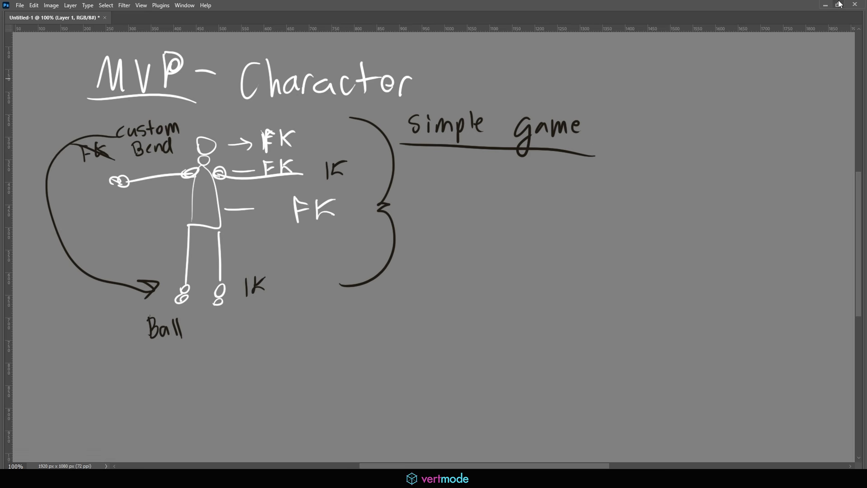
# Switch back to Maya, bring up the dialog for opening a scene, and look through the ControlRig and WIP folders.
pyautogui.click(825, 4)
pyautogui.click(21, 17)
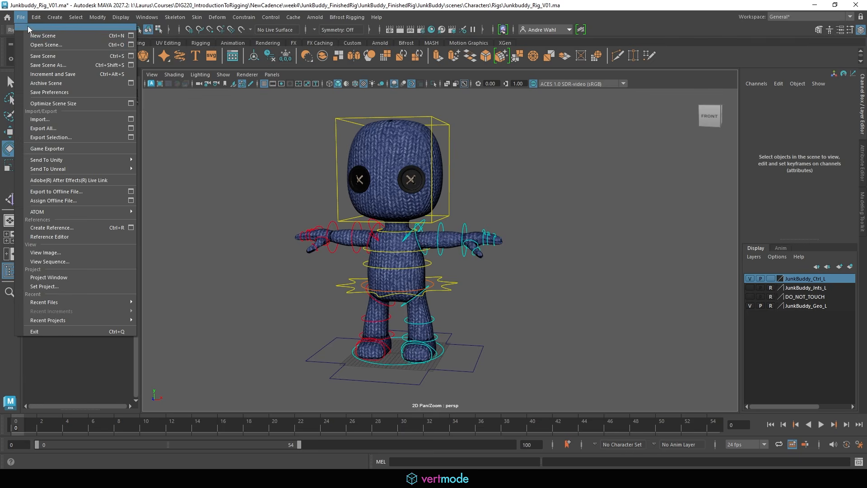
pyautogui.click(40, 41)
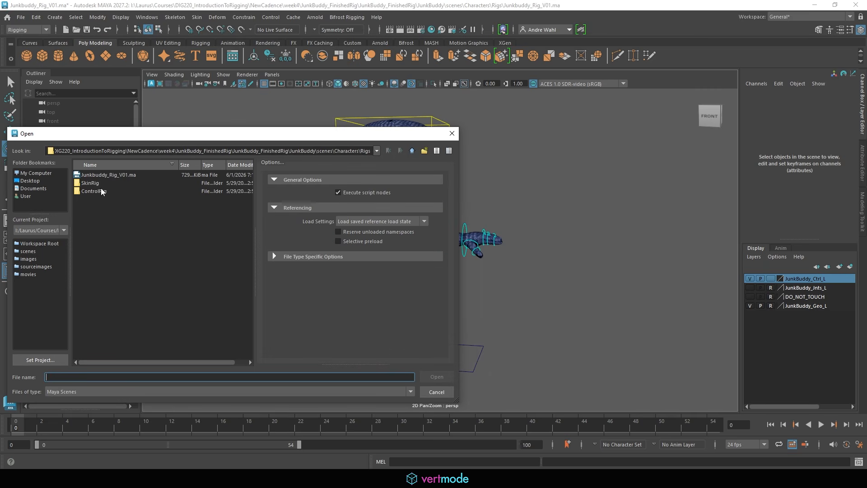
pyautogui.doubleClick(89, 191)
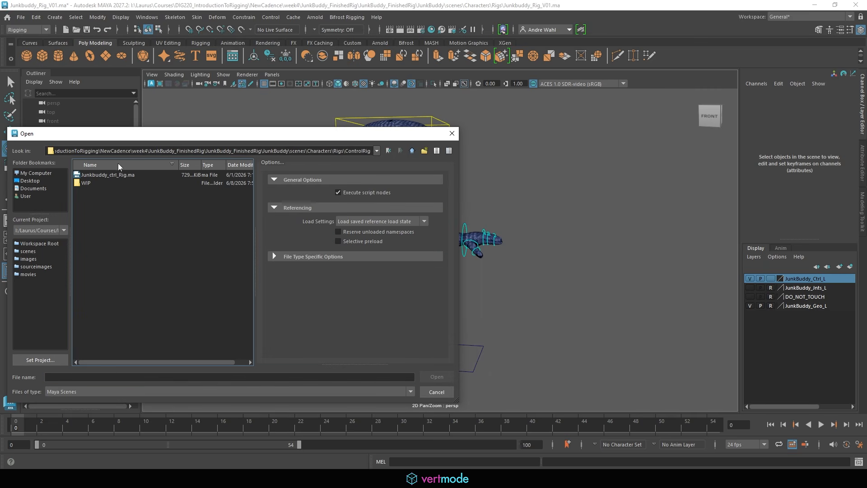
pyautogui.doubleClick(99, 181)
pyautogui.moveTo(177, 138); pyautogui.dragTo(334, 55)
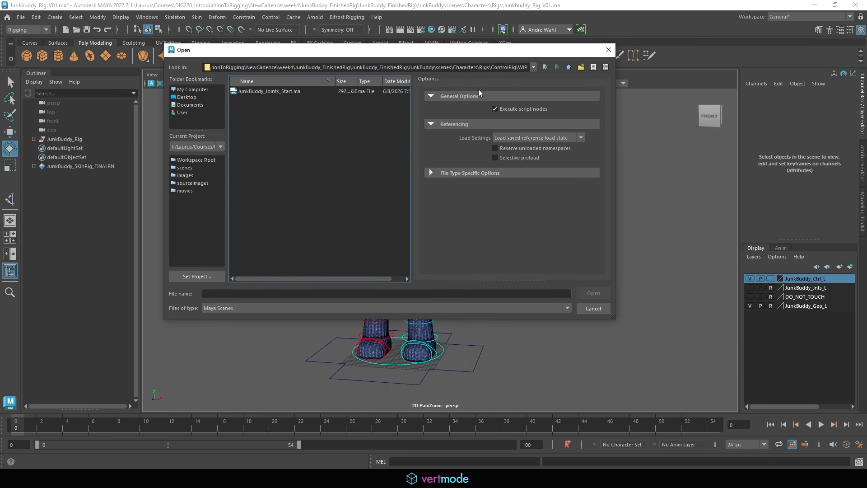
pyautogui.click(570, 68)
pyautogui.click(570, 68)
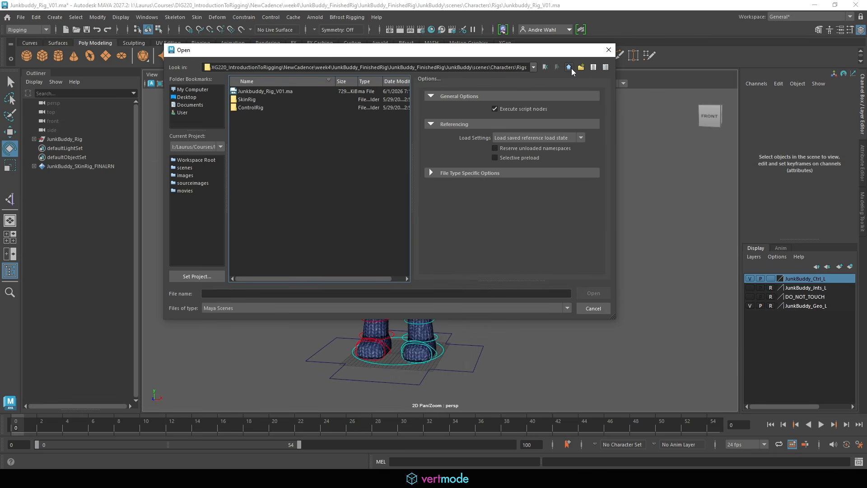
pyautogui.doubleClick(259, 108)
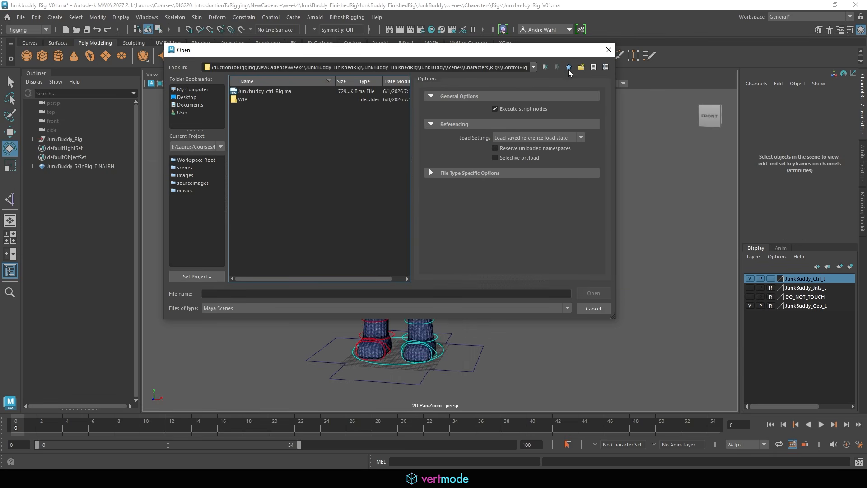
pyautogui.click(568, 68)
# Open the scene JunkBuddy_SKinRig_FINAL.ma from the SkinRig folder.
pyautogui.doubleClick(250, 99)
pyautogui.click(271, 91)
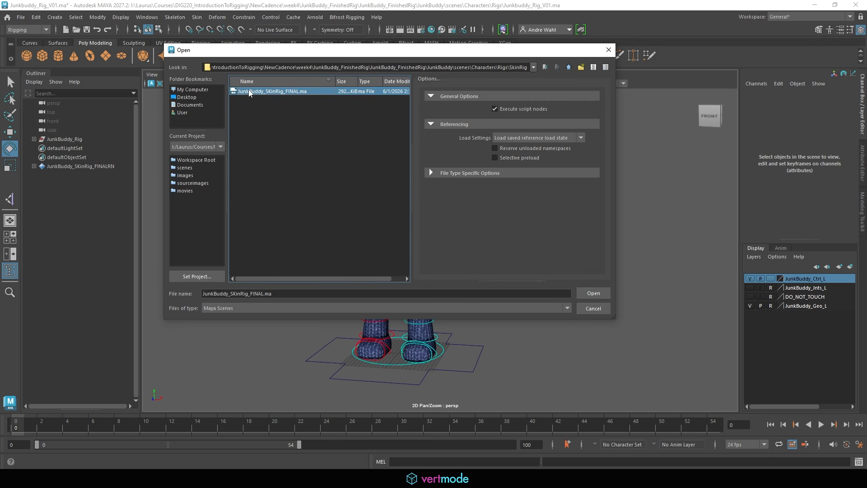
pyautogui.click(598, 295)
pyautogui.click(430, 248)
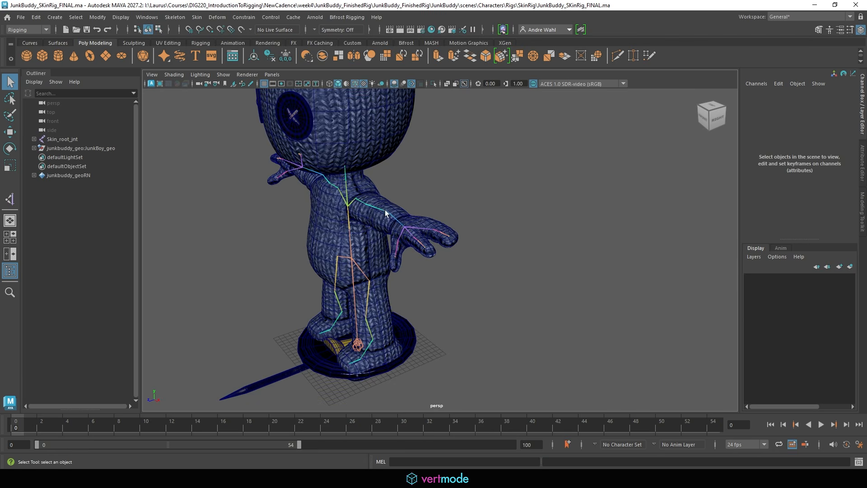
# Try bending the skin rig's left elbow joint about -75 degrees in Z, and undo the rotation.
pyautogui.click(390, 220)
pyautogui.press('e')
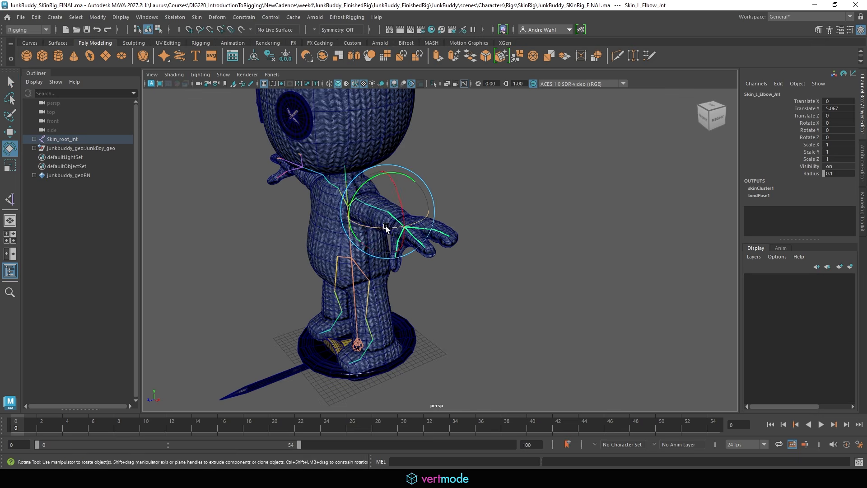
pyautogui.moveTo(385, 228); pyautogui.dragTo(300, 227)
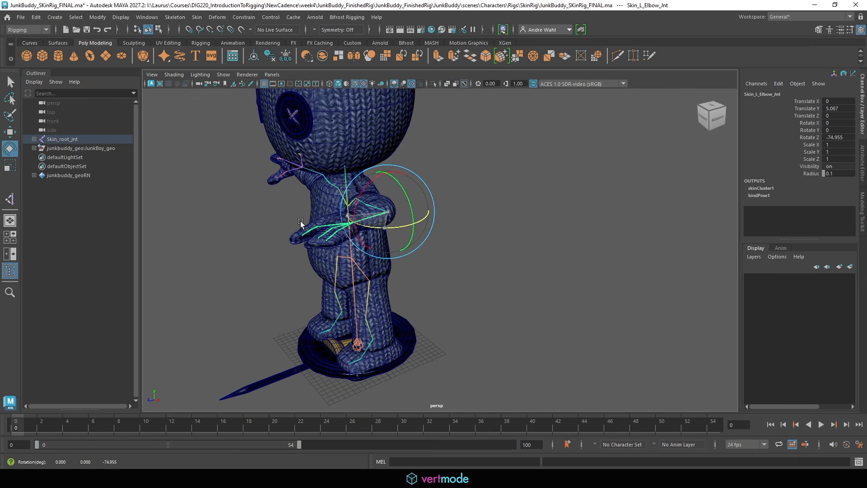
pyautogui.hotkey('ctrl', 'z')
pyautogui.keyDown('alt'); pyautogui.moveTo(512, 226); pyautogui.dragTo(592, 169); pyautogui.keyUp('alt')
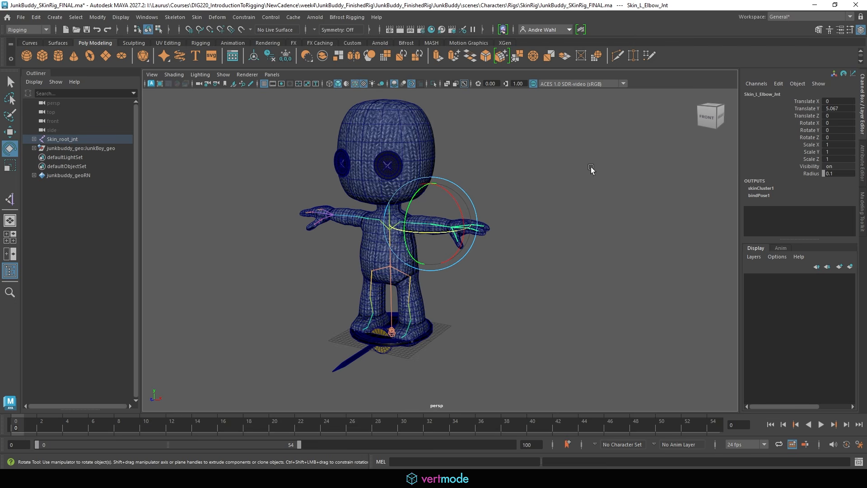
# Open the scene JunkBuddy_Joints_Start.ma from the WIP folder inside the Rigs/ControlRig folder.
pyautogui.click(20, 17)
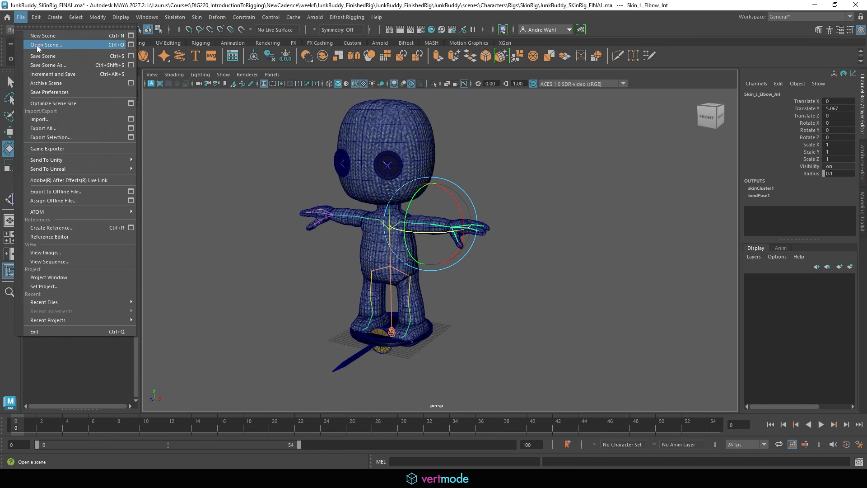
pyautogui.click(36, 45)
pyautogui.click(568, 67)
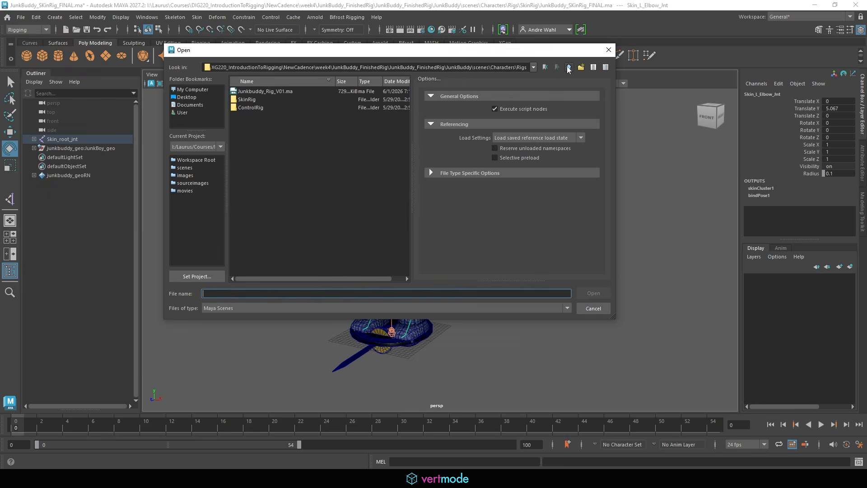
pyautogui.doubleClick(241, 109)
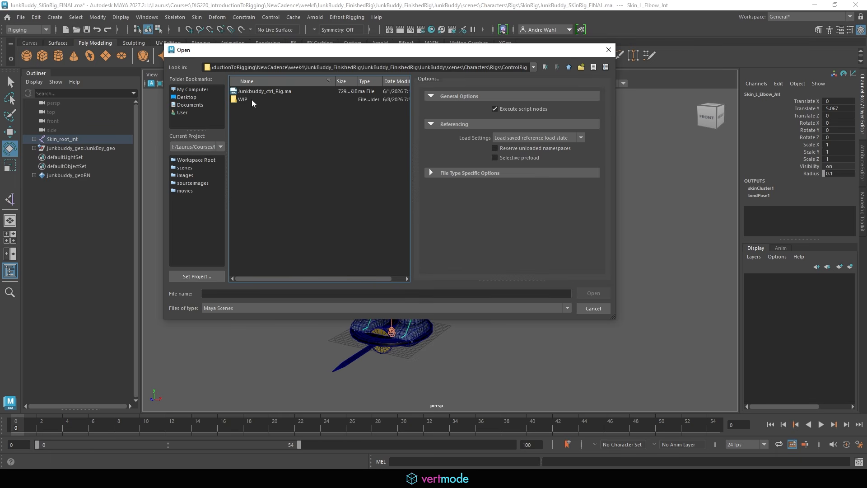
pyautogui.doubleClick(249, 100)
pyautogui.click(569, 66)
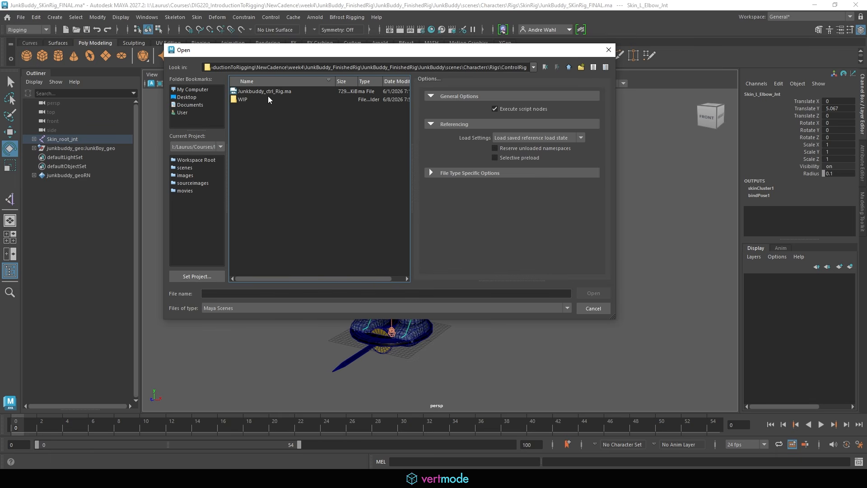
pyautogui.doubleClick(241, 98)
pyautogui.click(278, 90)
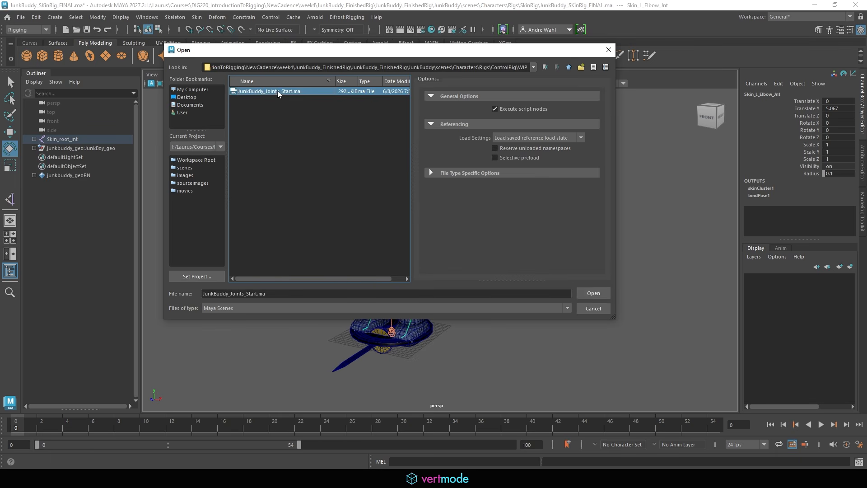
pyautogui.click(587, 293)
pyautogui.click(428, 248)
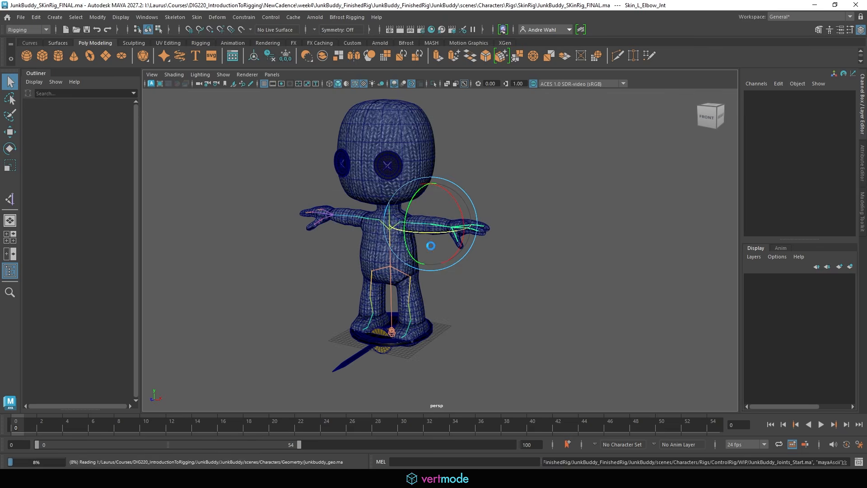
# Try rotating the control skeleton's left clavicle joint, undo it, and inspect the skin rig skeleton overlapping the control joints.
pyautogui.scroll(8, 406, 289)
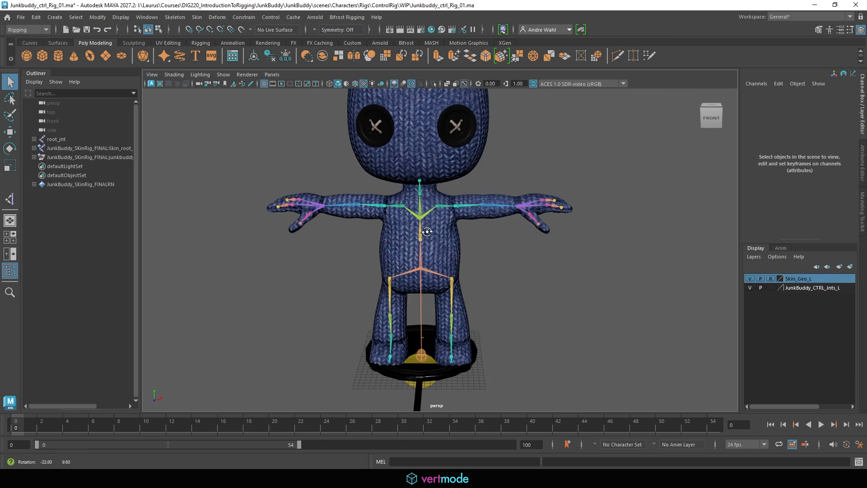
pyautogui.click(432, 150)
pyautogui.scroll(5, 377, 169)
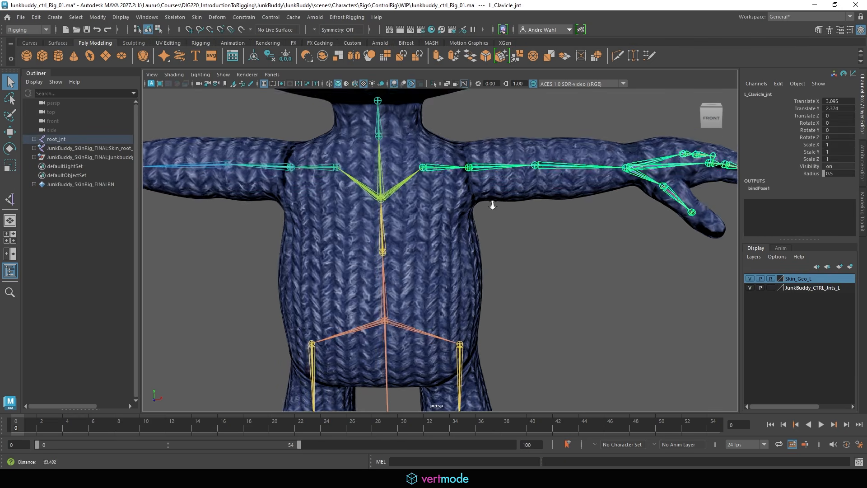
pyautogui.press('e')
pyautogui.scroll(-3, 381, 203)
pyautogui.moveTo(422, 124); pyautogui.dragTo(414, 96)
pyautogui.hotkey('ctrl', 'z')
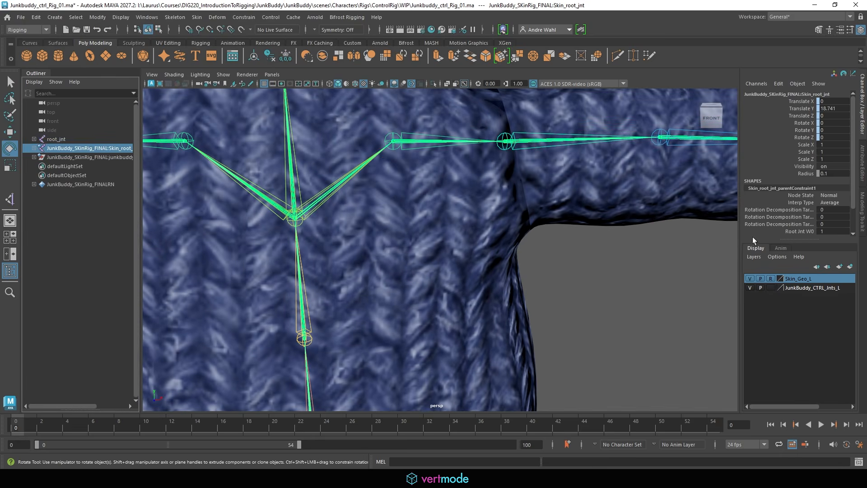
pyautogui.scroll(-10, 621, 256)
pyautogui.keyDown('alt'); pyautogui.moveTo(621, 271); pyautogui.dragTo(592, 294); pyautogui.keyUp('alt')
pyautogui.click(592, 296)
pyautogui.scroll(-4, 592, 297)
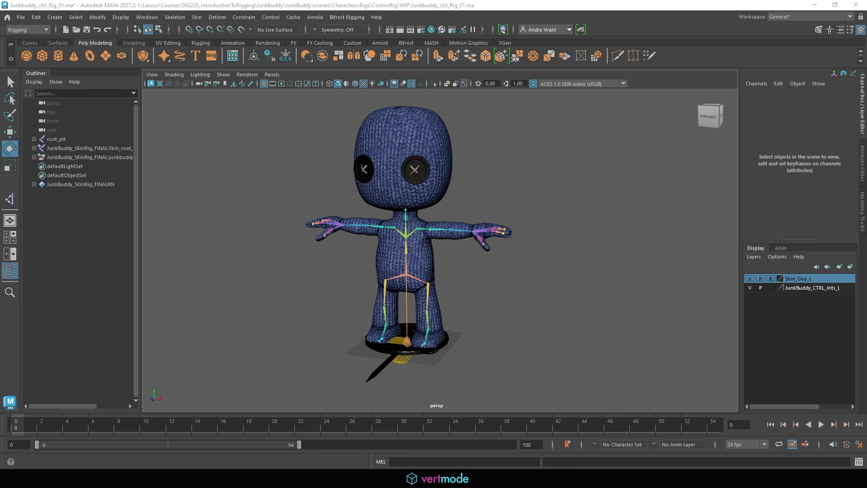
# Import Controller_Curve_Collection.ma from the Characters/Rigs/RiggingAssets folder into the scene.
pyautogui.click(20, 16)
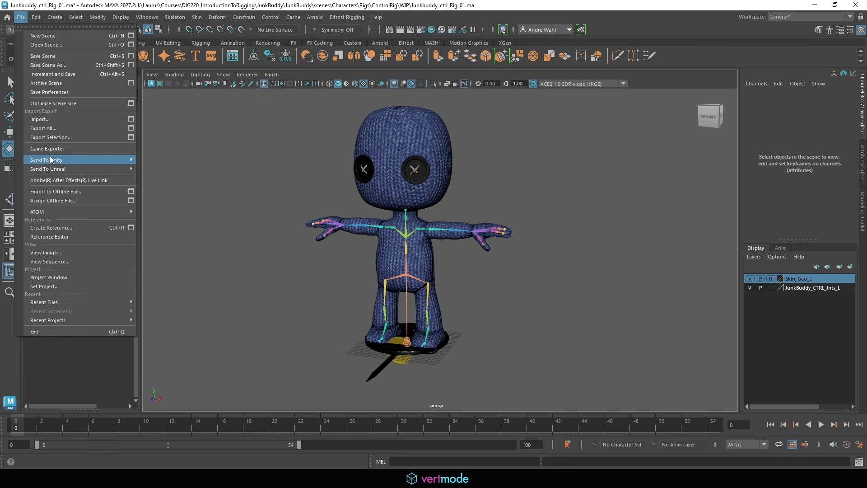
pyautogui.click(43, 118)
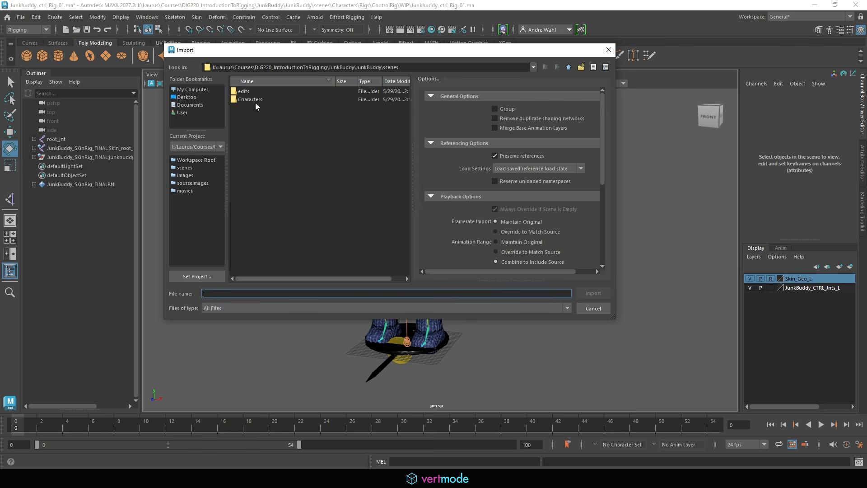
pyautogui.doubleClick(251, 101)
pyautogui.doubleClick(248, 90)
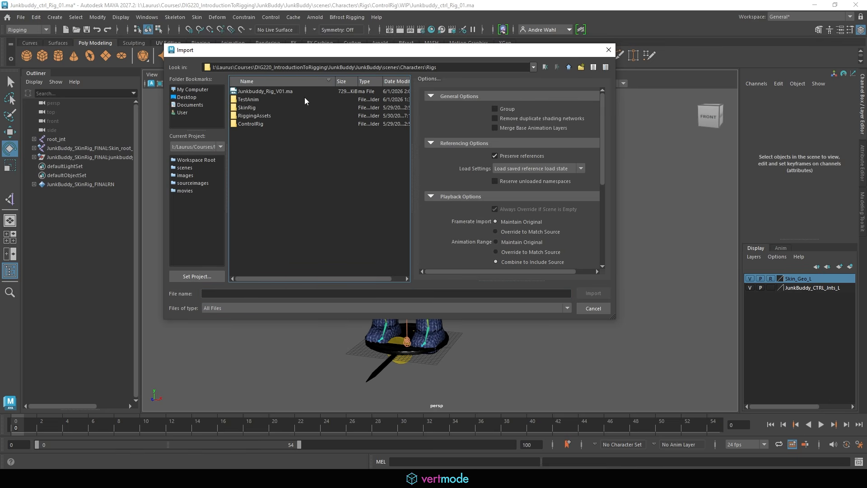
pyautogui.doubleClick(257, 115)
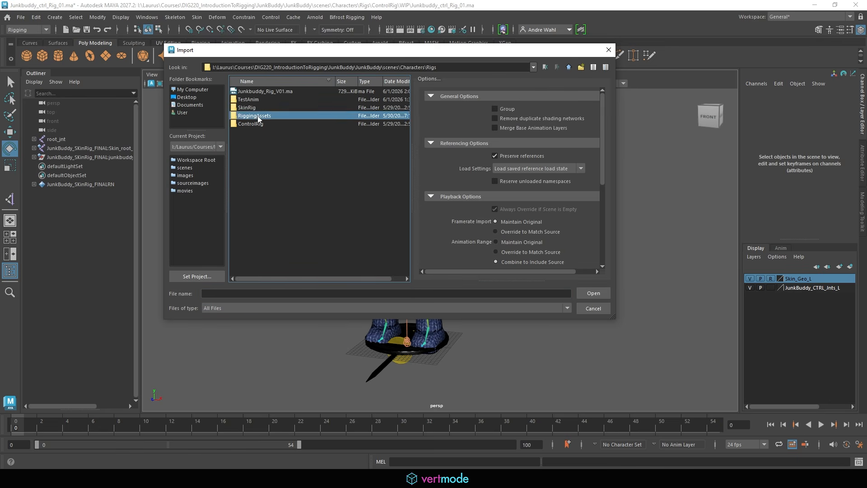
pyautogui.click(268, 92)
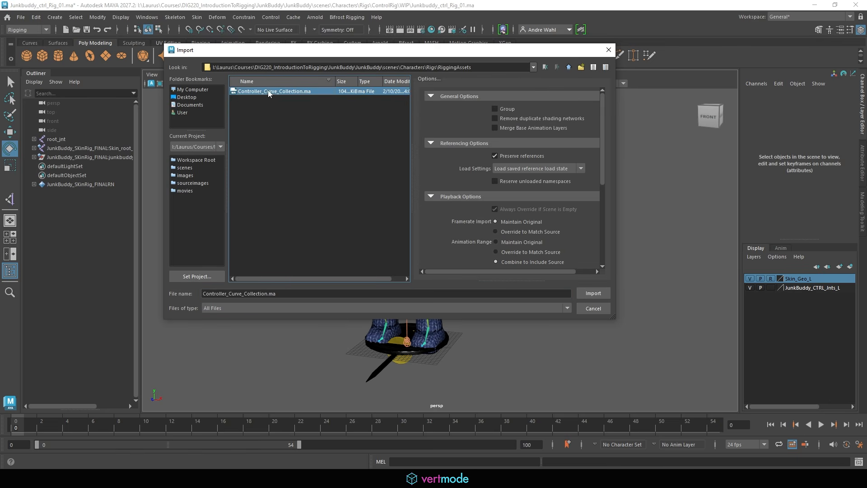
pyautogui.click(594, 292)
# Examine the imported controller curve collection up close and beside the character.
pyautogui.scroll(2, 336, 206)
pyautogui.keyDown('alt'); pyautogui.moveTo(336, 205); pyautogui.dragTo(294, 220); pyautogui.keyUp('alt')
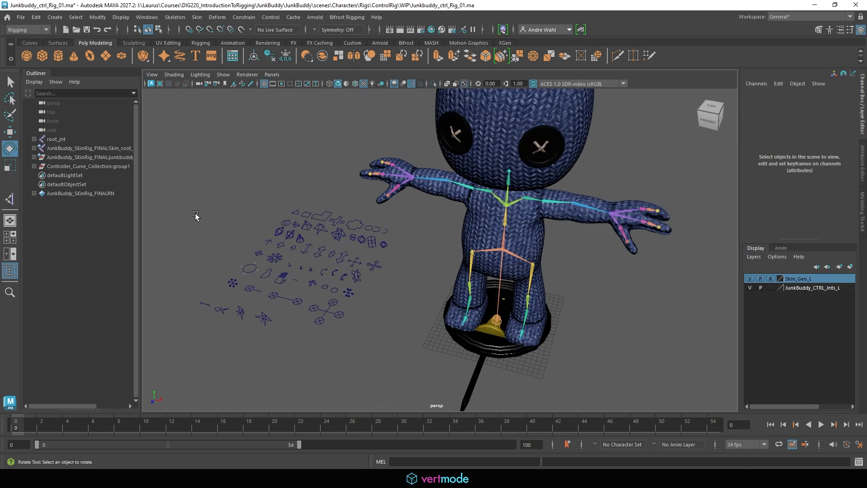
pyautogui.keyDown('alt'); pyautogui.moveTo(563, 274); pyautogui.dragTo(362, 267, button='right'); pyautogui.keyUp('alt')
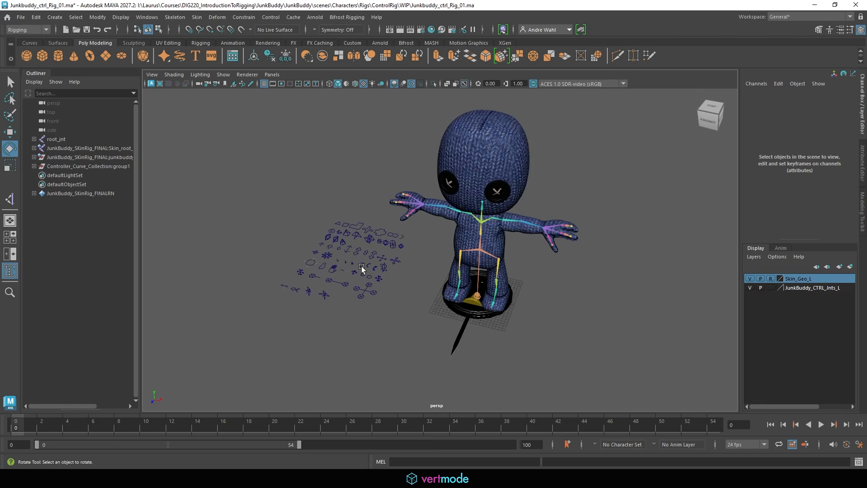
pyautogui.keyDown('alt'); pyautogui.moveTo(362, 268); pyautogui.dragTo(341, 234, button='middle'); pyautogui.keyUp('alt')
pyautogui.keyDown('alt'); pyautogui.moveTo(342, 233); pyautogui.dragTo(428, 256, button='right'); pyautogui.keyUp('alt')
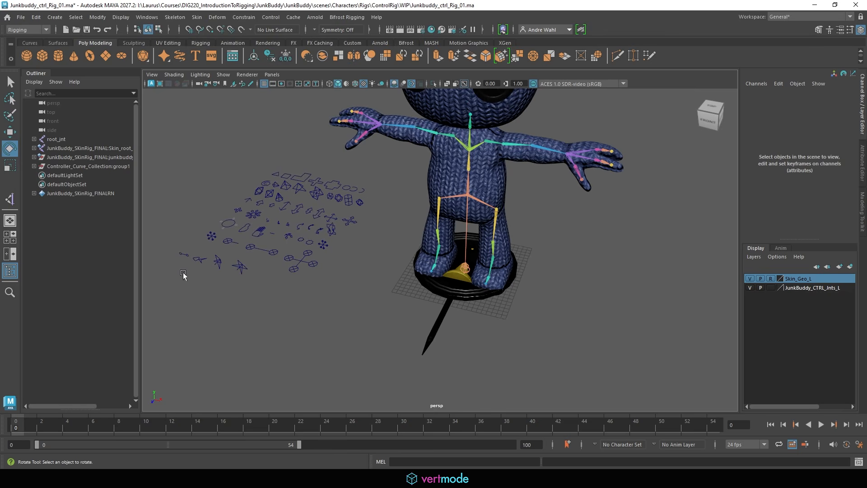
pyautogui.click(67, 166)
pyautogui.press('f')
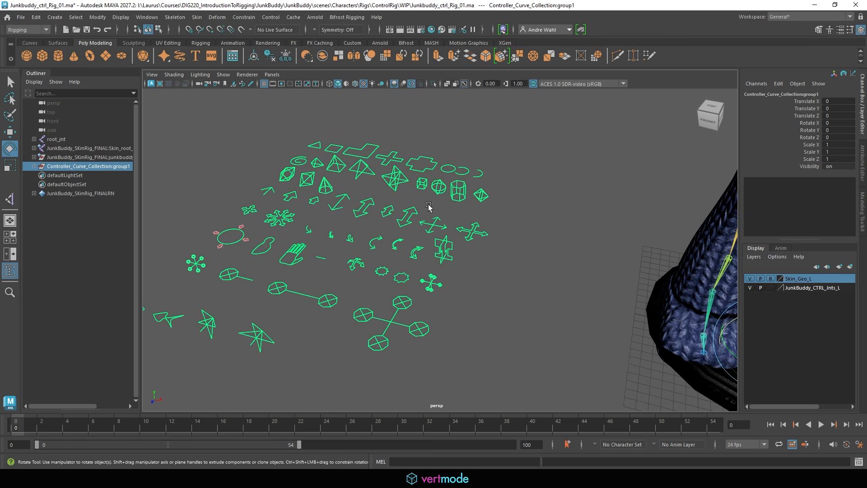
pyautogui.keyDown('alt'); pyautogui.moveTo(505, 261); pyautogui.dragTo(700, 279, button='right'); pyautogui.keyUp('alt')
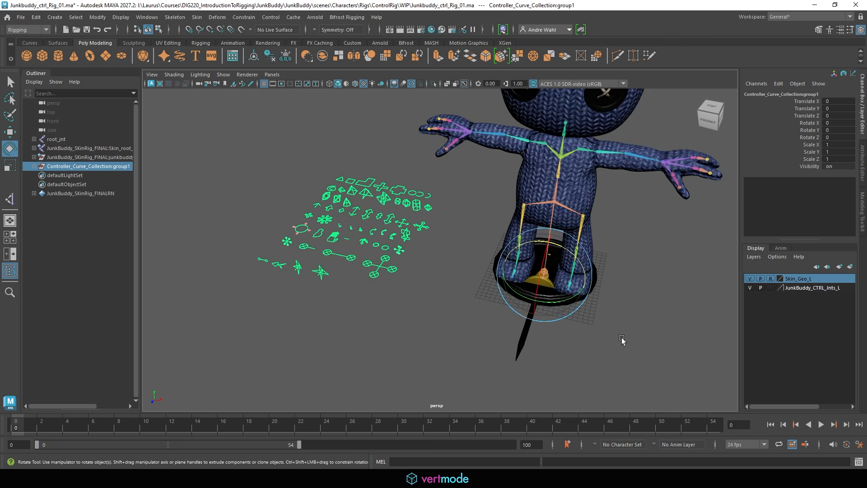
pyautogui.keyDown('alt'); pyautogui.moveTo(553, 270); pyautogui.dragTo(506, 289, button='middle'); pyautogui.keyUp('alt')
pyautogui.keyDown('alt'); pyautogui.moveTo(565, 288); pyautogui.dragTo(523, 288, button='right'); pyautogui.keyUp('alt')
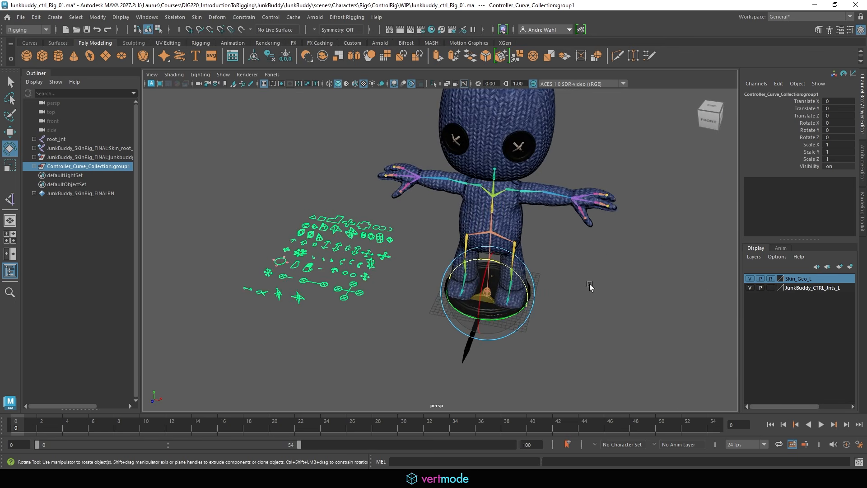
# Hide the Skin_Geo_L and JunkBuddy_CTRL_Jnts_L display layers.
pyautogui.click(751, 278)
pyautogui.click(751, 279)
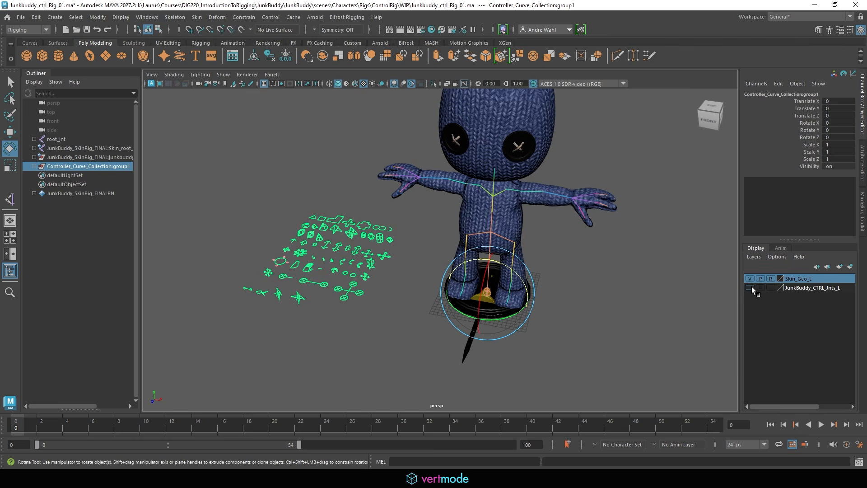
pyautogui.click(750, 278)
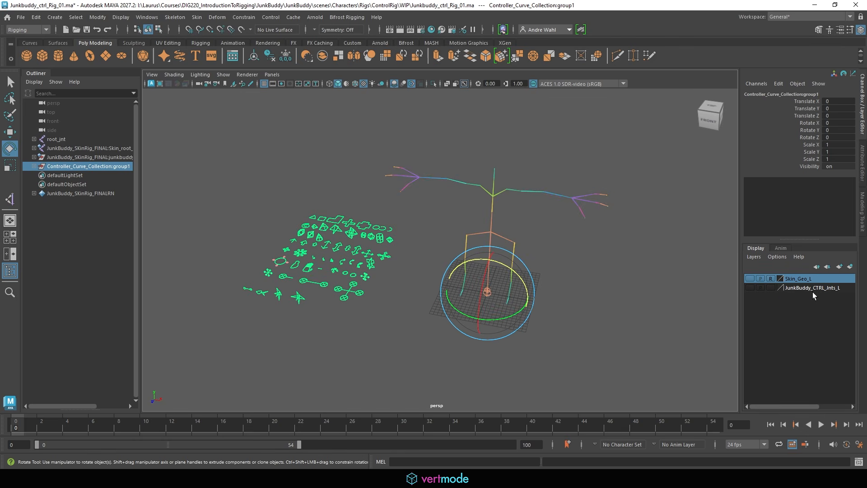
pyautogui.click(798, 288)
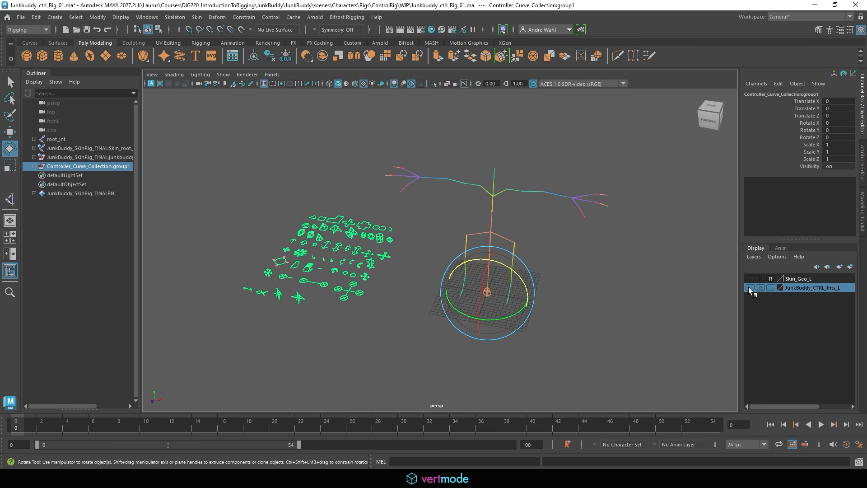
pyautogui.click(542, 238)
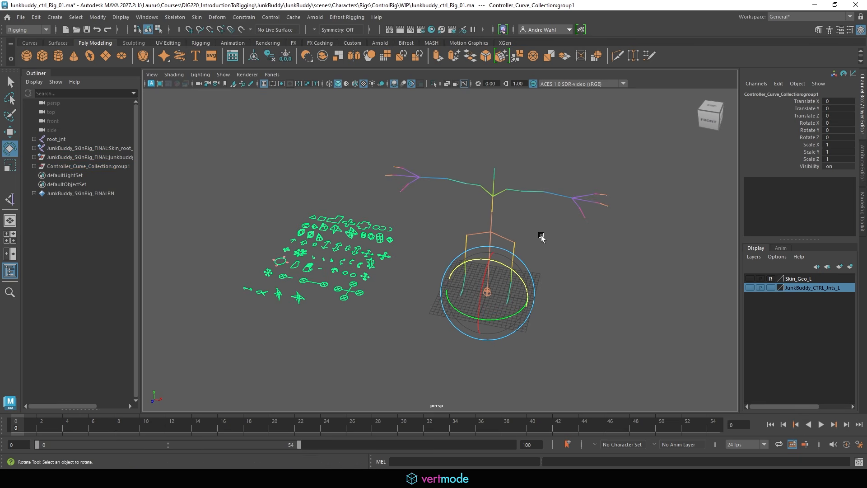
# Put the skin rig's root joint hierarchy on a new display layer named Skin_JNTS.
pyautogui.click(94, 147)
pyautogui.press('f')
pyautogui.click(851, 266)
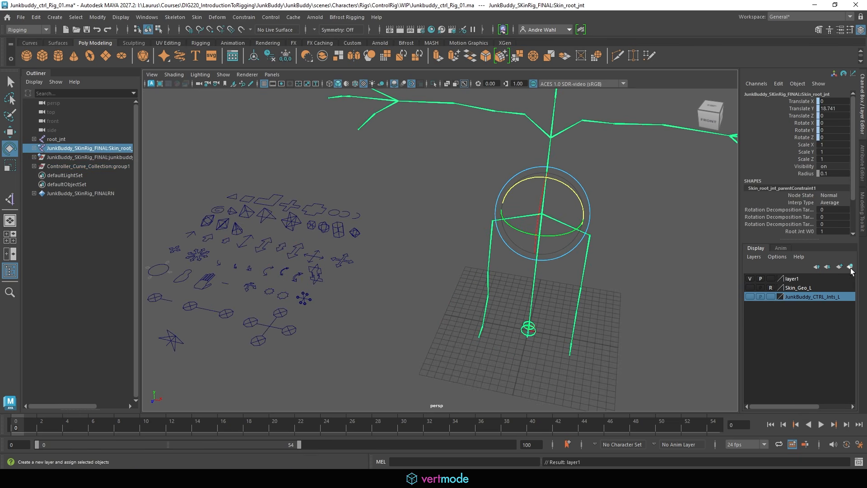
pyautogui.doubleClick(802, 279)
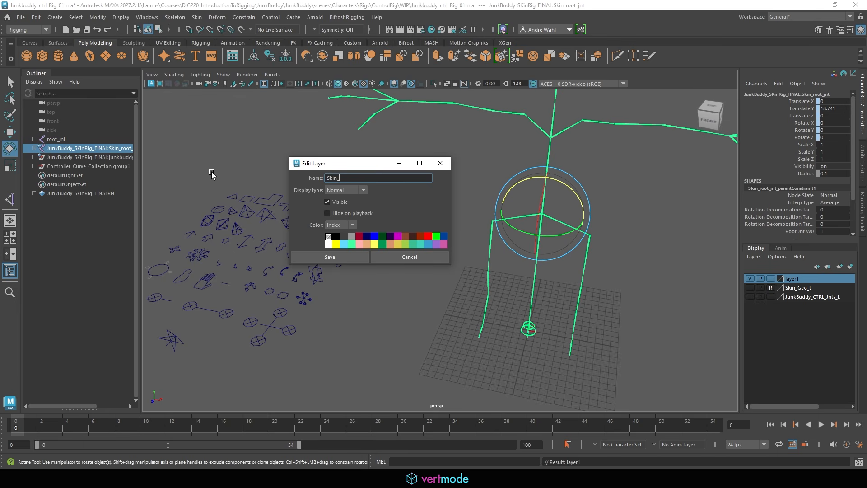
pyautogui.write('Skin_JNTS')
pyautogui.click(345, 258)
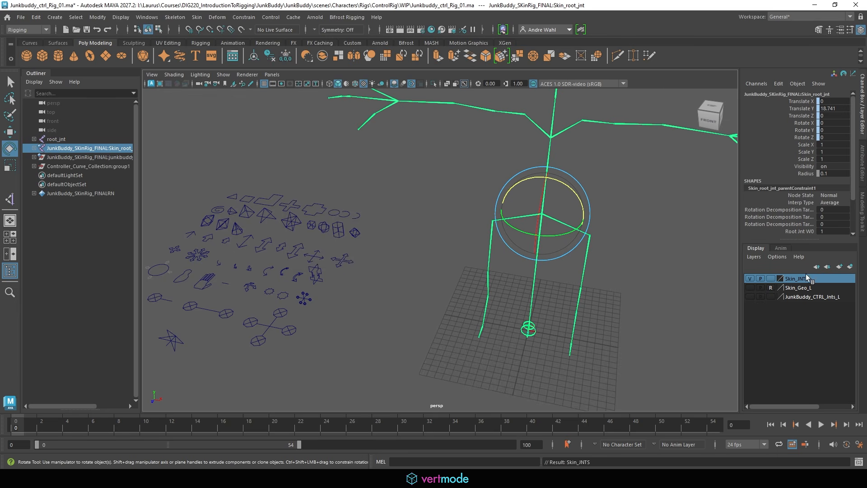
# Set the Skin_JNTS layer to reference display and hide it, and show the JunkBuddy_CTRL_Jnts_L layer again.
pyautogui.click(774, 278)
pyautogui.click(773, 278)
pyautogui.click(751, 279)
pyautogui.click(750, 297)
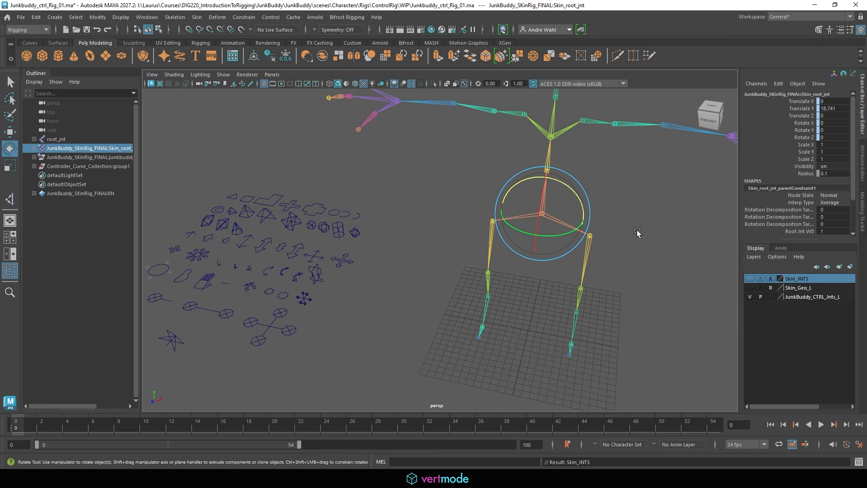
# Clear the selection and inspect the control joint skeleton together with the controller curves from several angles.
pyautogui.click(652, 249)
pyautogui.keyDown('alt'); pyautogui.moveTo(656, 249); pyautogui.dragTo(453, 241, button='right'); pyautogui.keyUp('alt')
pyautogui.keyDown('alt'); pyautogui.moveTo(453, 240); pyautogui.dragTo(435, 226); pyautogui.keyUp('alt')
pyautogui.keyDown('alt'); pyautogui.moveTo(435, 226); pyautogui.dragTo(479, 249, button='right'); pyautogui.keyUp('alt')
pyautogui.keyDown('alt'); pyautogui.moveTo(541, 254); pyautogui.dragTo(509, 274, button='middle'); pyautogui.keyUp('alt')
pyautogui.keyDown('alt'); pyautogui.moveTo(509, 273); pyautogui.dragTo(537, 273); pyautogui.keyUp('alt')
pyautogui.keyDown('alt'); pyautogui.moveTo(538, 273); pyautogui.dragTo(558, 274, button='right'); pyautogui.keyUp('alt')
pyautogui.keyDown('alt'); pyautogui.moveTo(558, 275); pyautogui.dragTo(518, 268, button='middle'); pyautogui.keyUp('alt')
pyautogui.keyDown('alt'); pyautogui.moveTo(517, 268); pyautogui.dragTo(479, 260, button='right'); pyautogui.keyUp('alt')
pyautogui.keyDown('alt'); pyautogui.moveTo(479, 261); pyautogui.dragTo(462, 251, button='middle'); pyautogui.keyUp('alt')
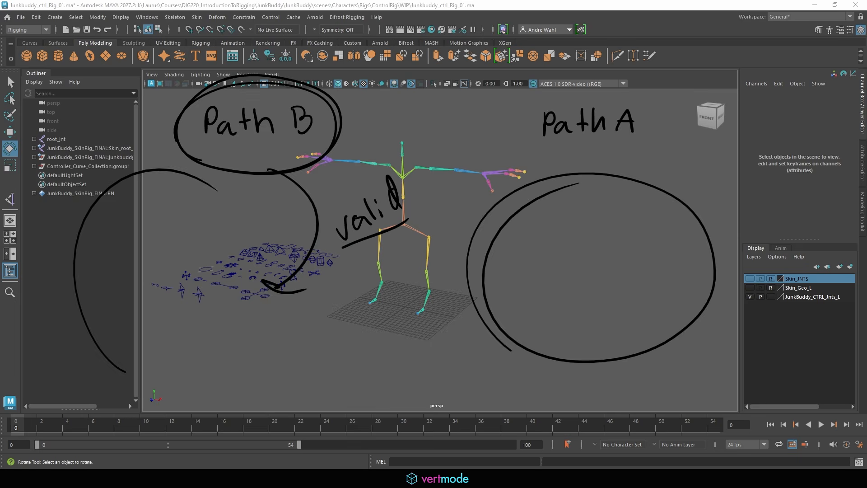
# Clear the Path A and Path B ink notes, ring the pelvis and spine joints, and handwrite "Root", "Hip" and "Spine" beside them.
pyautogui.press('Delete')
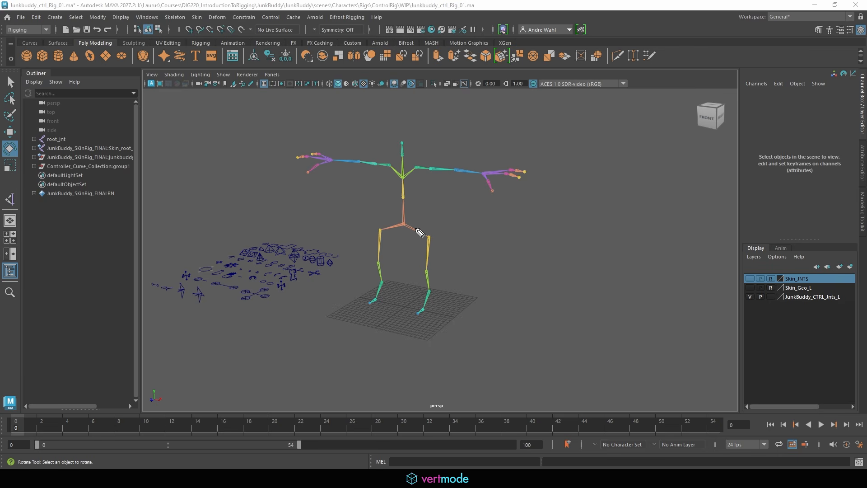
pyautogui.moveTo(447, 233)
pyautogui.mouseDown()
pyautogui.moveTo(470, 246)
pyautogui.moveTo(513, 236)
pyautogui.moveTo(506, 235)
pyautogui.mouseUp()
pyautogui.moveTo(412, 226)
pyautogui.mouseDown()
pyautogui.moveTo(398, 221)
pyautogui.moveTo(445, 224)
pyautogui.mouseUp()
pyautogui.moveTo(445, 221); pyautogui.dragTo(464, 229)
pyautogui.moveTo(465, 219); pyautogui.dragTo(471, 222)
pyautogui.moveTo(406, 193)
pyautogui.mouseDown()
pyautogui.moveTo(441, 210)
pyautogui.moveTo(463, 207)
pyautogui.mouseUp()
pyautogui.moveTo(466, 204); pyautogui.dragTo(469, 208)
# Mark the chest, clavicle, neck and head controls in ink, labelled "Chest", "Clav", "neck" and "Head", and clear all annotations.
pyautogui.moveTo(406, 177); pyautogui.dragTo(409, 185)
pyautogui.moveTo(354, 185)
pyautogui.mouseDown()
pyautogui.moveTo(352, 192)
pyautogui.moveTo(387, 194)
pyautogui.moveTo(427, 162)
pyautogui.moveTo(462, 160)
pyautogui.mouseUp()
pyautogui.moveTo(468, 146)
pyautogui.mouseDown()
pyautogui.moveTo(469, 160)
pyautogui.moveTo(495, 148)
pyautogui.mouseUp()
pyautogui.moveTo(408, 162); pyautogui.dragTo(397, 156)
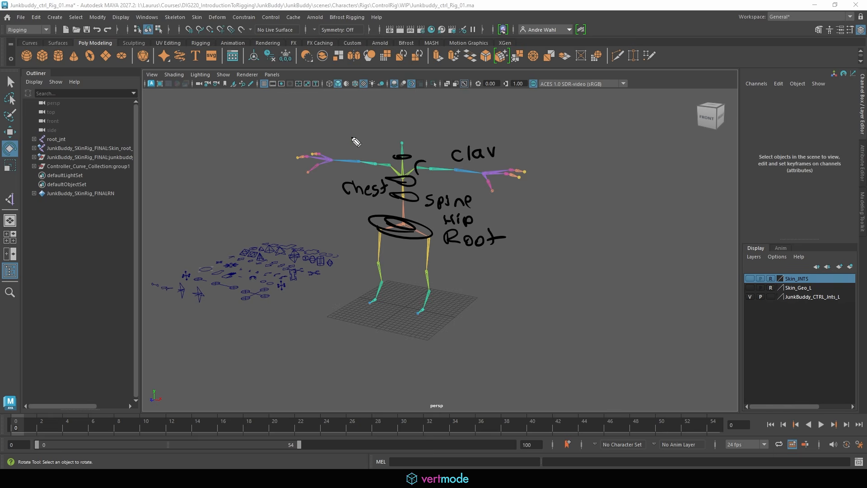
pyautogui.moveTo(352, 140)
pyautogui.mouseDown()
pyautogui.moveTo(361, 151)
pyautogui.moveTo(388, 153)
pyautogui.moveTo(416, 122)
pyautogui.moveTo(393, 140)
pyautogui.moveTo(431, 138)
pyautogui.mouseUp()
pyautogui.moveTo(434, 130)
pyautogui.mouseDown()
pyautogui.moveTo(468, 135)
pyautogui.moveTo(473, 106)
pyautogui.mouseUp()
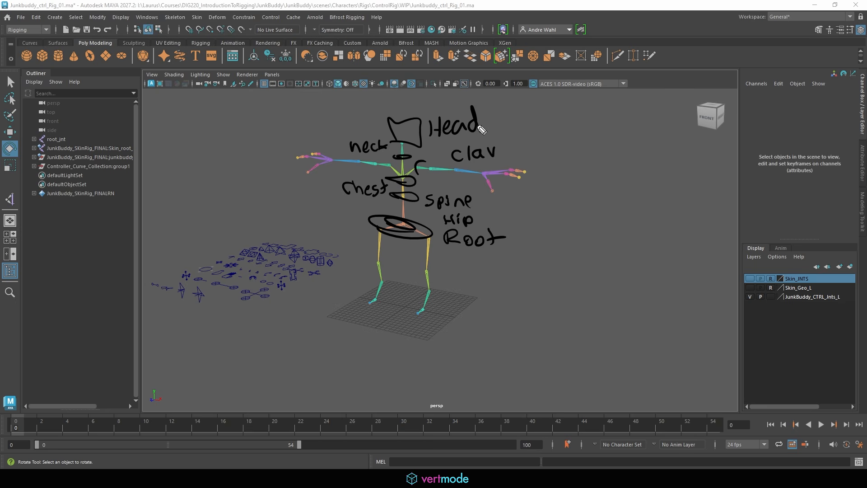
pyautogui.press('Escape')
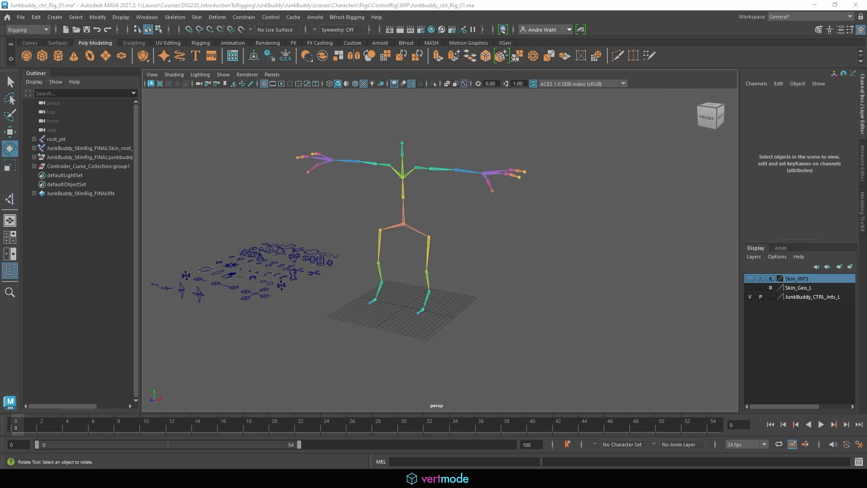
# Duplicate the plain circle curve from the controller collection, unparent the copy, and snap it to the root joint at the pelvis.
pyautogui.keyDown('alt'); pyautogui.moveTo(273, 205); pyautogui.dragTo(277, 266); pyautogui.keyUp('alt')
pyautogui.click(273, 266)
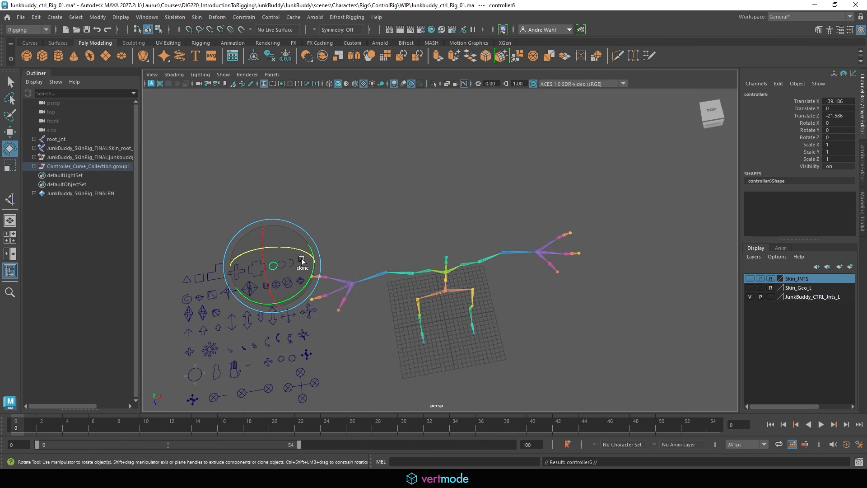
pyautogui.hotkey('shift', 'p')
pyautogui.press('w')
pyautogui.keyDown('alt'); pyautogui.moveTo(347, 279); pyautogui.dragTo(307, 263); pyautogui.keyUp('alt')
pyautogui.press('v')
pyautogui.moveTo(286, 236); pyautogui.dragTo(426, 275)
pyautogui.scroll(4, 501, 287)
pyautogui.keyDown('alt'); pyautogui.moveTo(505, 283); pyautogui.dragTo(519, 246); pyautogui.keyUp('alt')
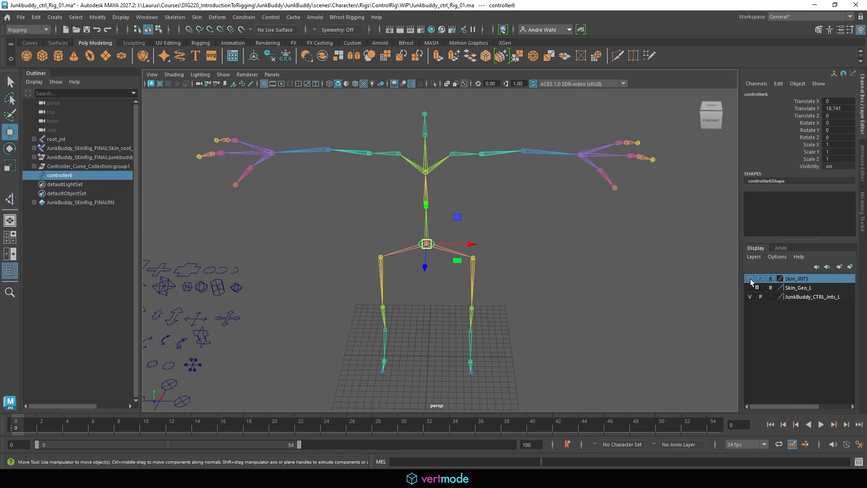
# Show the Skin_Geo_L layer and scale the pelvis circle uniformly to 8.856 so it encircles the body.
pyautogui.click(750, 279)
pyautogui.press('r')
pyautogui.click(750, 279)
pyautogui.click(750, 287)
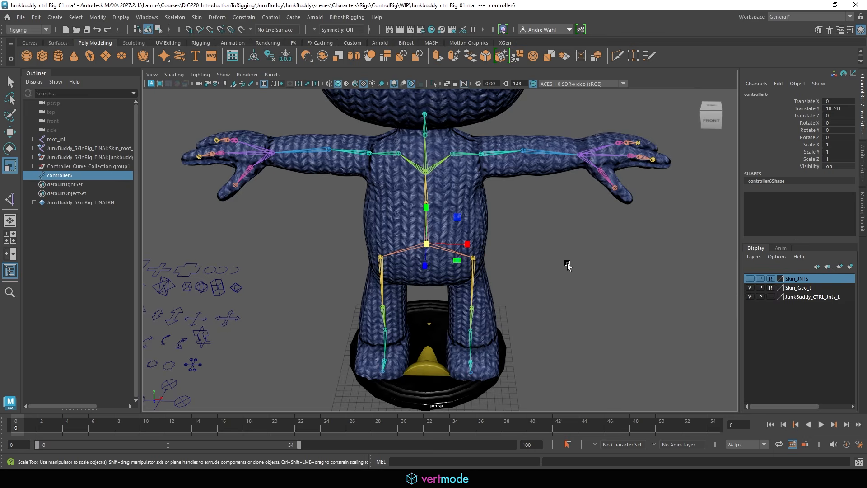
pyautogui.moveTo(426, 244); pyautogui.dragTo(529, 272)
pyautogui.press('w')
pyautogui.keyDown('alt'); pyautogui.moveTo(590, 286); pyautogui.dragTo(570, 275); pyautogui.keyUp('alt')
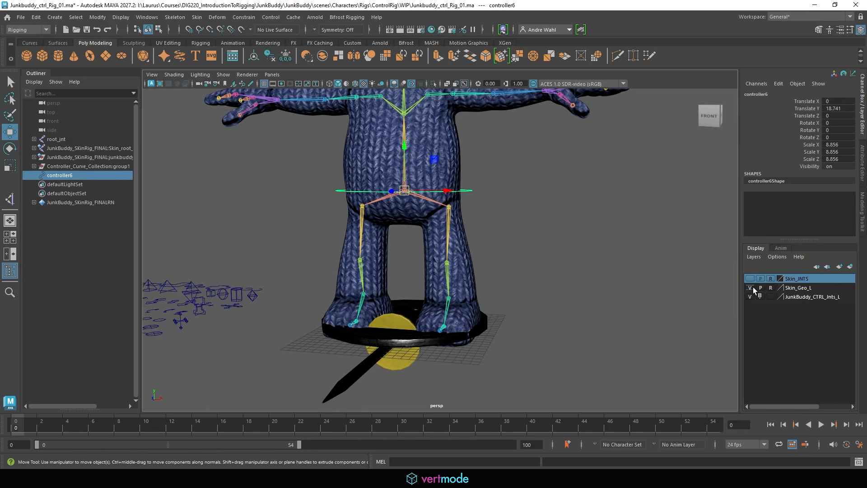
# Hide the body geometry, duplicate the pelvis circle and snap the copy to the spine joint, and show the geometry again.
pyautogui.click(751, 288)
pyautogui.keyDown('alt'); pyautogui.moveTo(452, 208); pyautogui.dragTo(413, 184); pyautogui.keyUp('alt')
pyautogui.hotkey('ctrl', 'd')
pyautogui.click(750, 279)
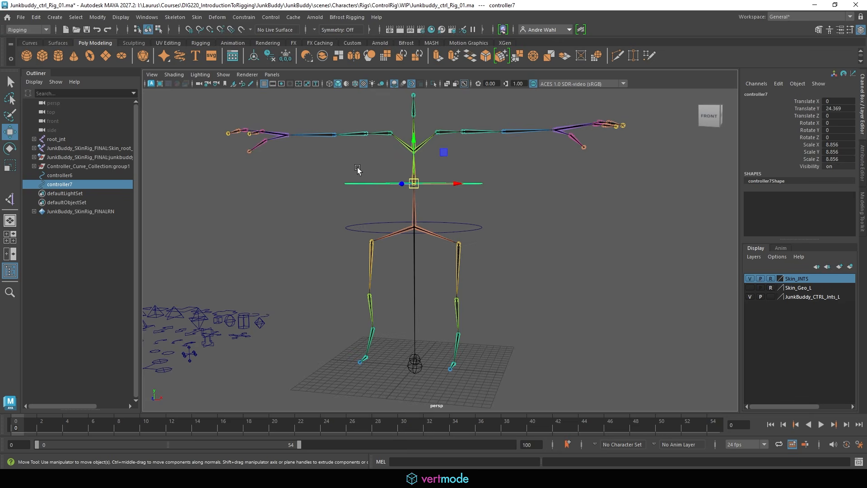
pyautogui.click(750, 278)
pyautogui.click(751, 288)
pyautogui.keyDown('alt'); pyautogui.moveTo(435, 195); pyautogui.dragTo(438, 240, button='middle'); pyautogui.keyUp('alt')
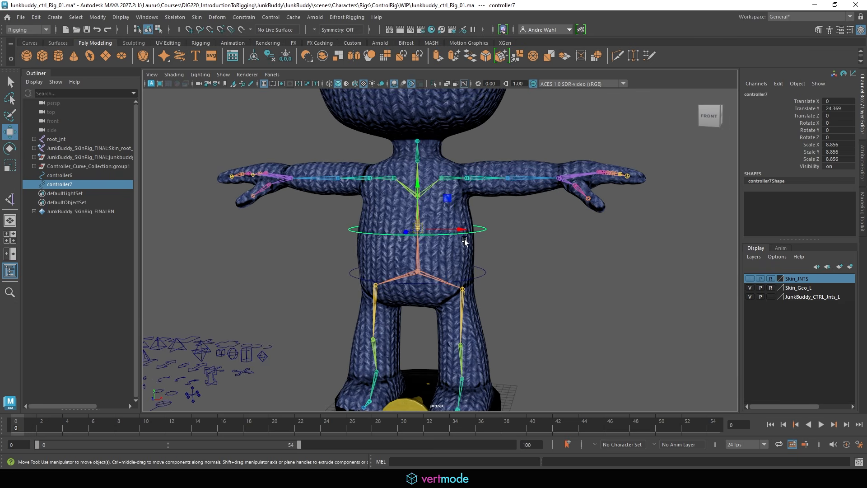
# Duplicate the spine circle with the body geometry hidden, snap the copy to the chest joint, and check its fit against the shown body.
pyautogui.click(750, 288)
pyautogui.hotkey('ctrl', 'd')
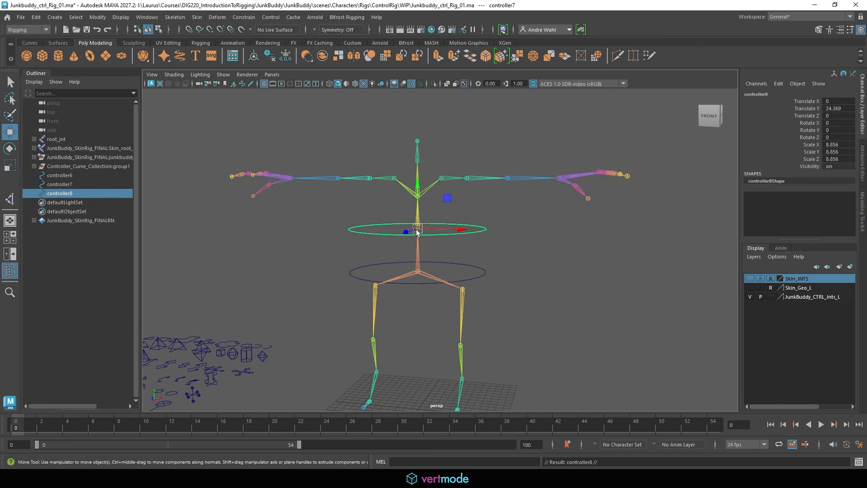
pyautogui.moveTo(417, 220); pyautogui.dragTo(417, 188)
pyautogui.click(750, 288)
pyautogui.keyDown('alt'); pyautogui.moveTo(515, 253); pyautogui.dragTo(472, 250, button='right'); pyautogui.keyUp('alt')
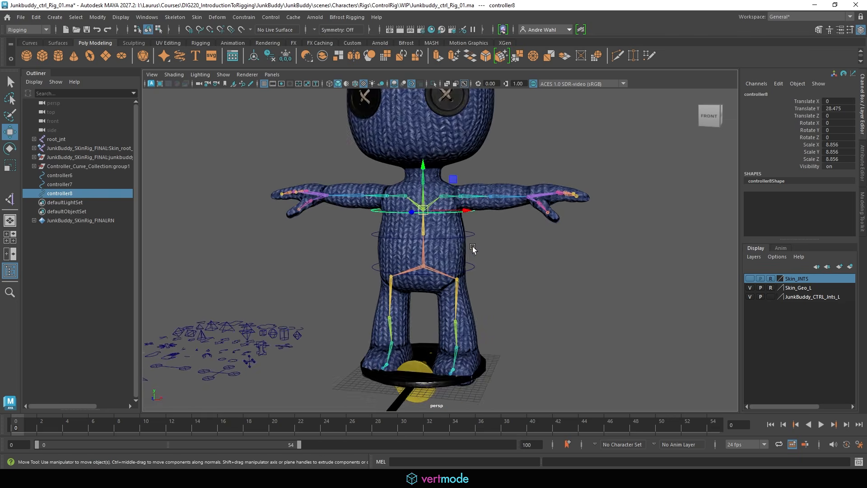
pyautogui.keyDown('alt'); pyautogui.moveTo(472, 250); pyautogui.dragTo(508, 239); pyautogui.keyUp('alt')
pyautogui.keyDown('alt'); pyautogui.moveTo(508, 238); pyautogui.dragTo(518, 203, button='middle'); pyautogui.keyUp('alt')
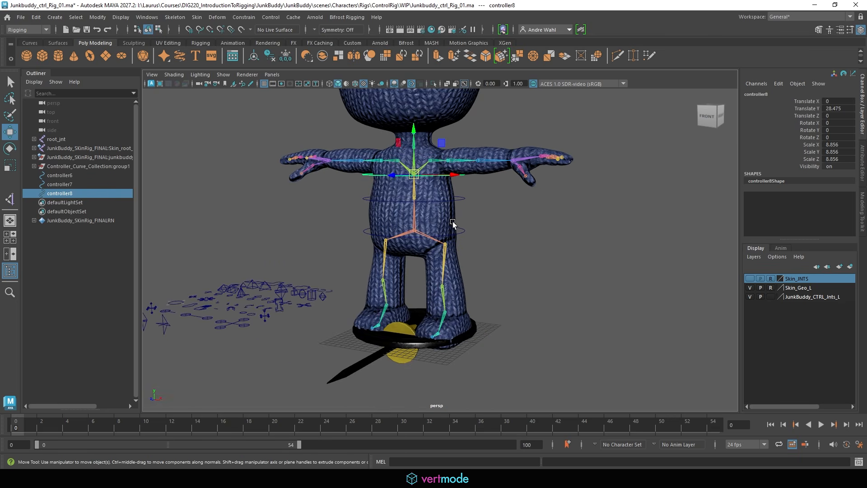
pyautogui.keyDown('alt'); pyautogui.moveTo(517, 255); pyautogui.dragTo(499, 247, button='right'); pyautogui.keyUp('alt')
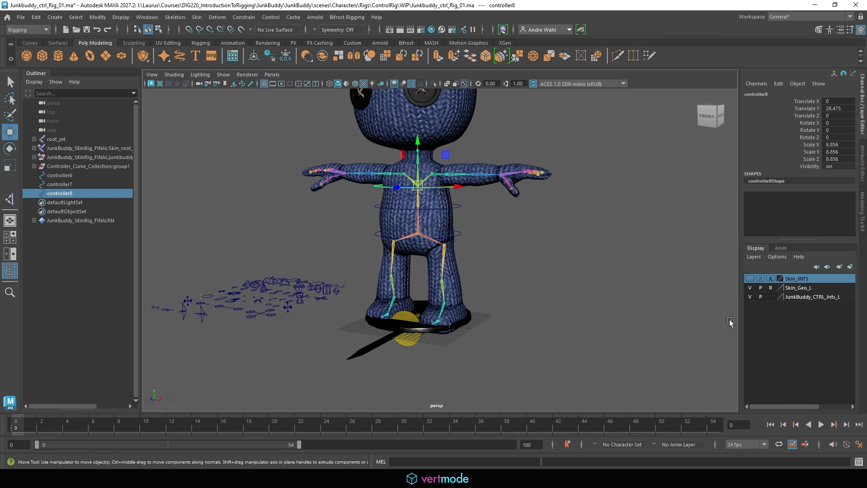
# Hide the Skin_Geo_L layer, duplicate the small star-shaped curve from the controller collection, and move the unparented copy beside the collection.
pyautogui.click(752, 294)
pyautogui.keyDown('alt'); pyautogui.moveTo(316, 262); pyautogui.dragTo(365, 294); pyautogui.keyUp('alt')
pyautogui.click(751, 296)
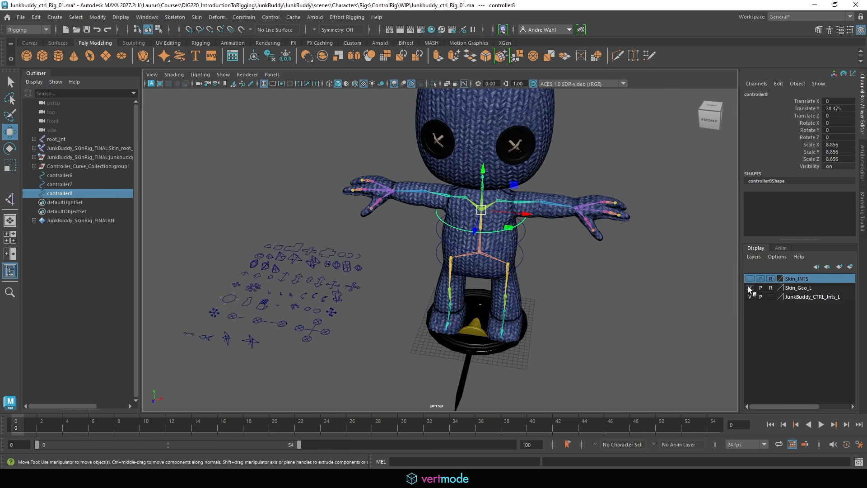
pyautogui.click(749, 287)
pyautogui.keyDown('alt'); pyautogui.moveTo(418, 290); pyautogui.dragTo(378, 211); pyautogui.keyUp('alt')
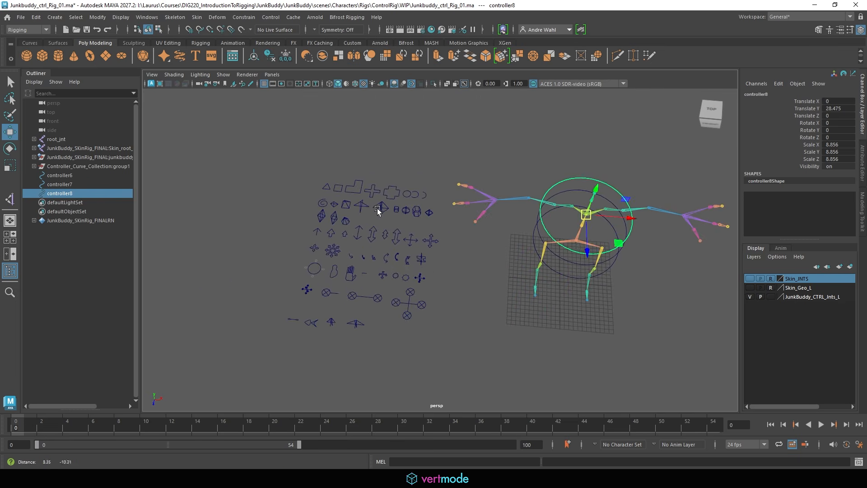
pyautogui.keyDown('alt'); pyautogui.moveTo(379, 211); pyautogui.dragTo(461, 257, button='right'); pyautogui.keyUp('alt')
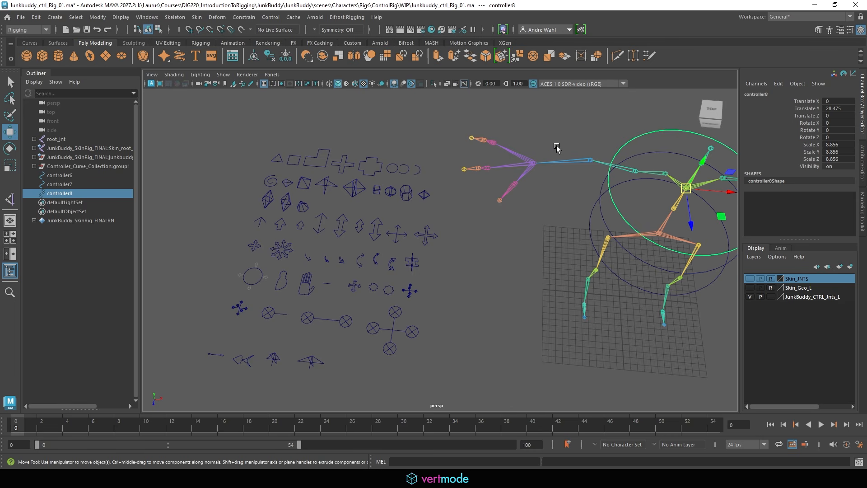
pyautogui.click(382, 292)
pyautogui.scroll(3, 382, 289)
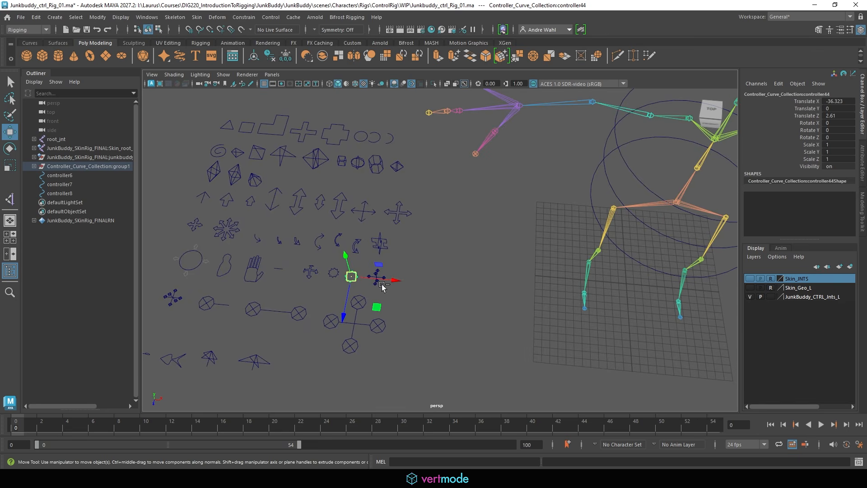
pyautogui.keyDown('shift'); pyautogui.moveTo(382, 286); pyautogui.dragTo(449, 289); pyautogui.keyUp('shift')
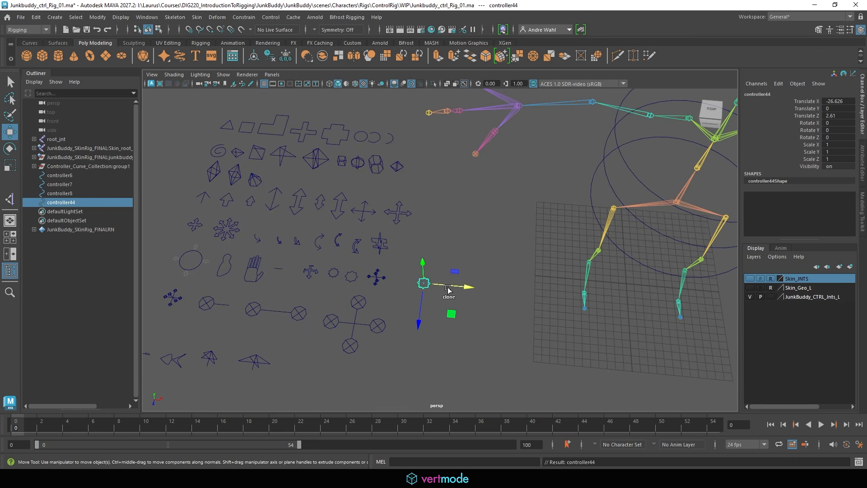
# Snap the star-shaped curve to the root joint at the pelvis and scale it uniformly to 15.807.
pyautogui.scroll(-1, 448, 289)
pyautogui.keyDown('alt'); pyautogui.moveTo(447, 288); pyautogui.dragTo(422, 286, button='middle'); pyautogui.keyUp('alt')
pyautogui.press('v')
pyautogui.moveTo(392, 279); pyautogui.dragTo(508, 237)
pyautogui.press('v')
pyautogui.moveTo(400, 280); pyautogui.dragTo(774, 289)
pyautogui.press('r')
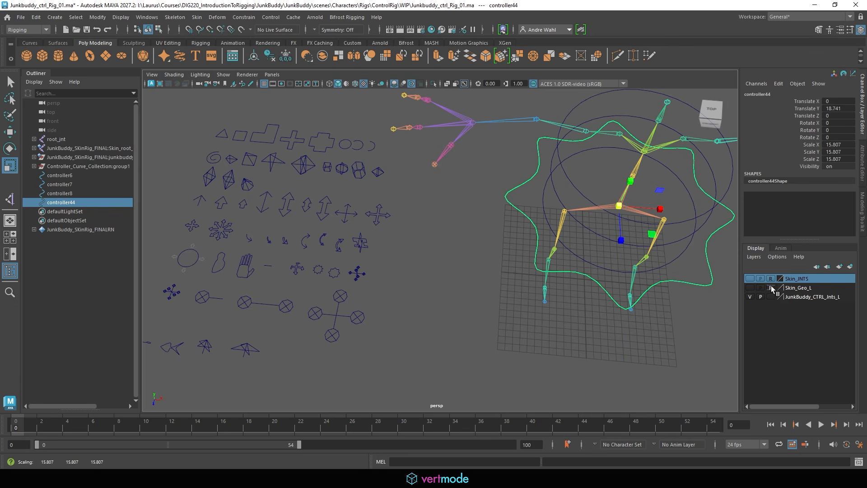
# Show the Skin_Geo_L layer, freeze the transformations of the star curve and the three body circles together, and clear the selection.
pyautogui.click(748, 288)
pyautogui.keyDown('alt'); pyautogui.moveTo(654, 282); pyautogui.dragTo(544, 244); pyautogui.keyUp('alt')
pyautogui.press('q')
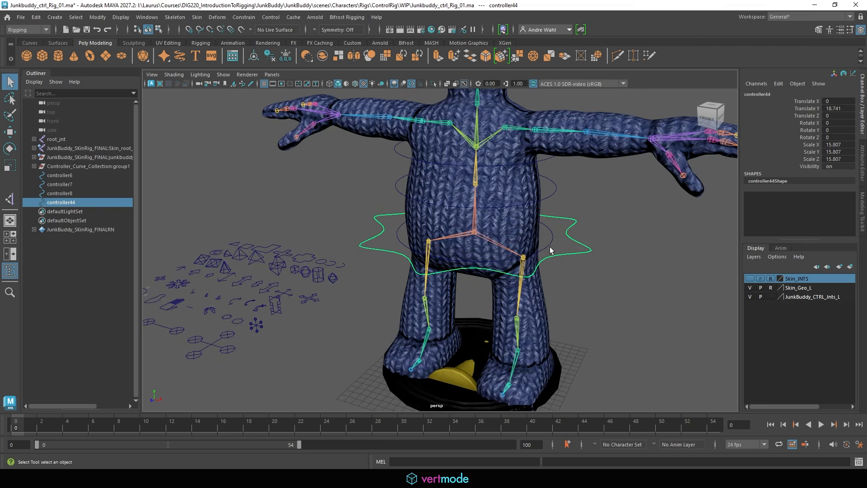
pyautogui.keyDown('shift'); pyautogui.click(546, 246); pyautogui.keyUp('shift')
pyautogui.keyDown('shift'); pyautogui.click(549, 200); pyautogui.keyUp('shift')
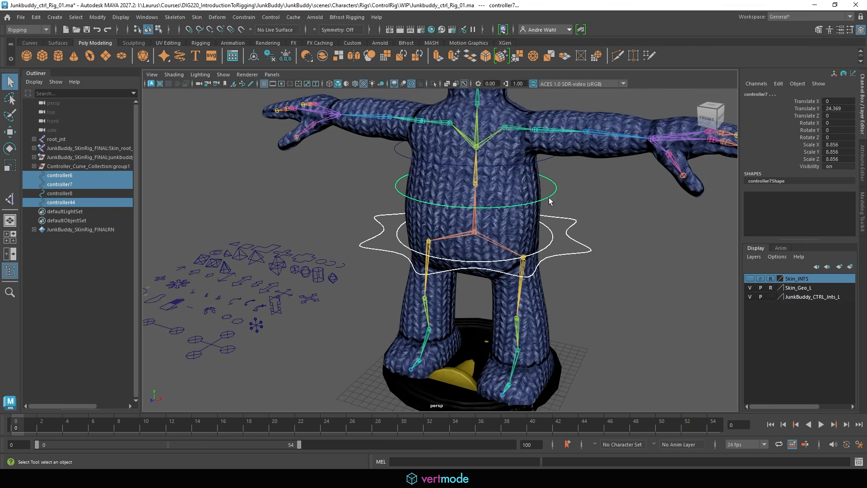
pyautogui.keyDown('shift'); pyautogui.click(546, 159); pyautogui.keyUp('shift')
pyautogui.click(97, 17)
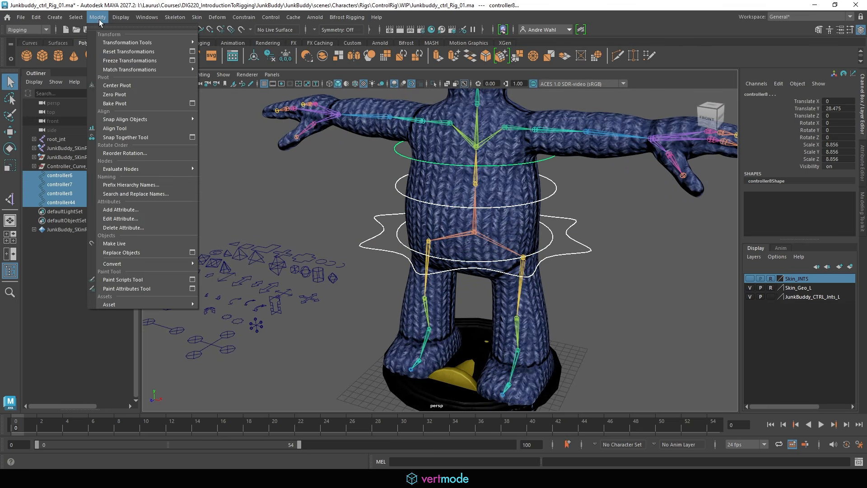
pyautogui.click(115, 60)
pyautogui.scroll(-8, 379, 216)
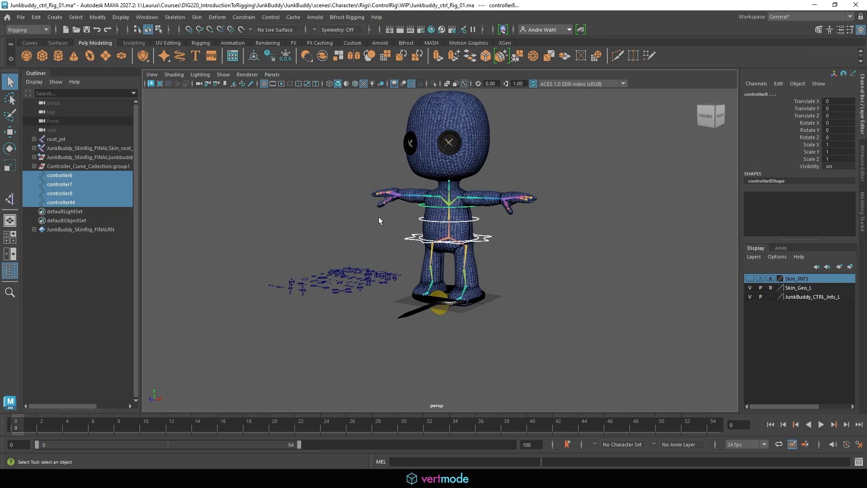
pyautogui.click(388, 243)
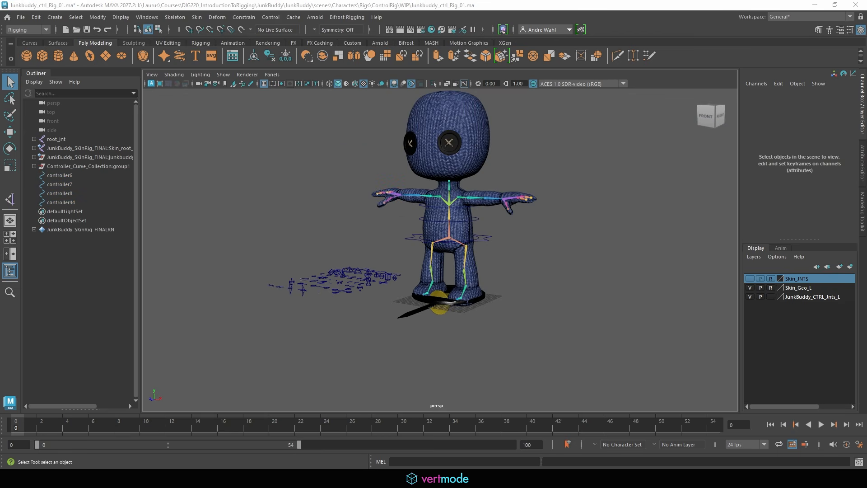
# Handwrite an underlined "offset" ink note with an arrow to "store orientation", and clear the annotations.
pyautogui.moveTo(227, 132)
pyautogui.mouseDown()
pyautogui.moveTo(212, 128)
pyautogui.moveTo(274, 131)
pyautogui.mouseUp()
pyautogui.moveTo(281, 111)
pyautogui.mouseDown()
pyautogui.moveTo(287, 133)
pyautogui.moveTo(296, 125)
pyautogui.mouseUp()
pyautogui.moveTo(189, 140); pyautogui.dragTo(292, 142)
pyautogui.moveTo(217, 149)
pyautogui.mouseDown()
pyautogui.moveTo(236, 167)
pyautogui.moveTo(291, 178)
pyautogui.moveTo(362, 161)
pyautogui.moveTo(396, 174)
pyautogui.moveTo(409, 162)
pyautogui.moveTo(459, 165)
pyautogui.mouseUp()
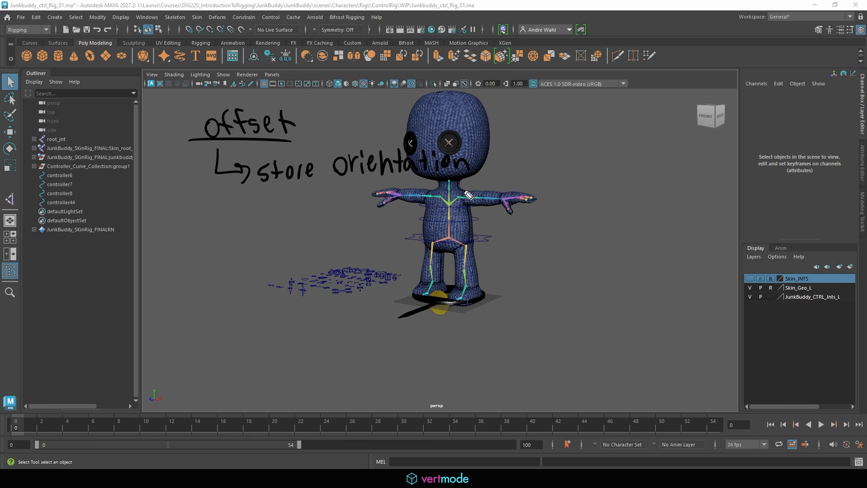
pyautogui.press('Escape')
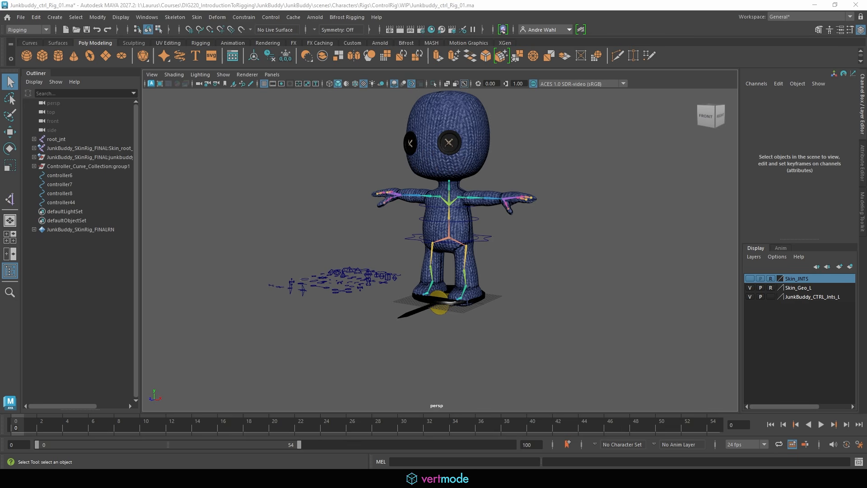
# Open the Hypergraph Hierarchy, frame the four unparented controller nodes, and enlarge its window beside the character.
pyautogui.click(147, 18)
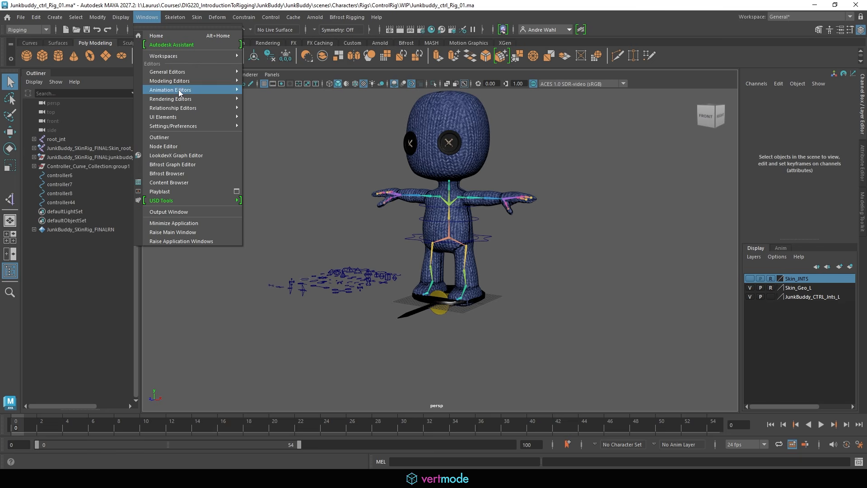
pyautogui.moveTo(179, 73)
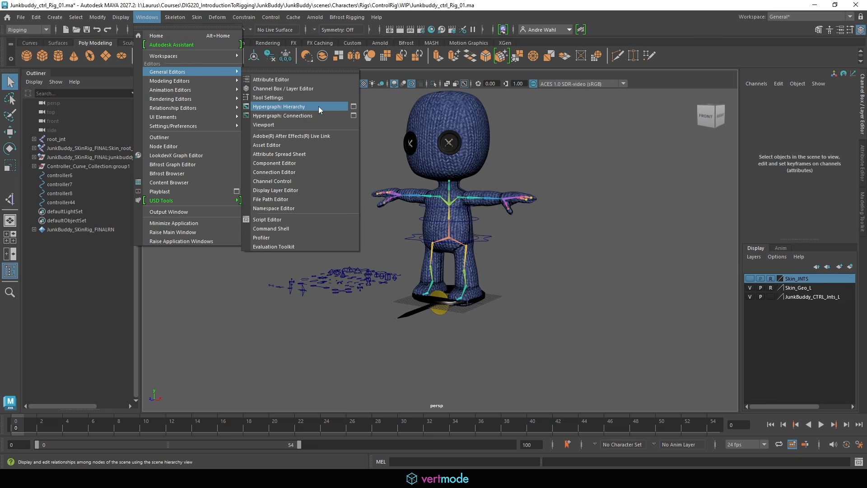
pyautogui.click(299, 107)
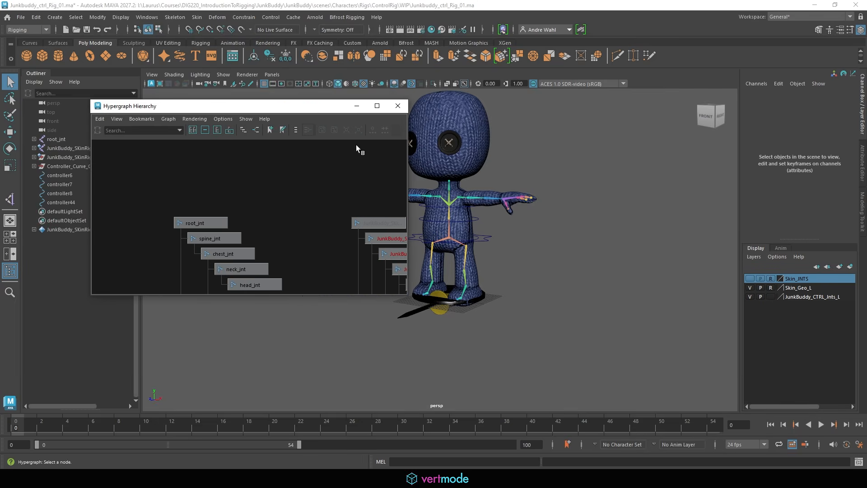
pyautogui.press('a')
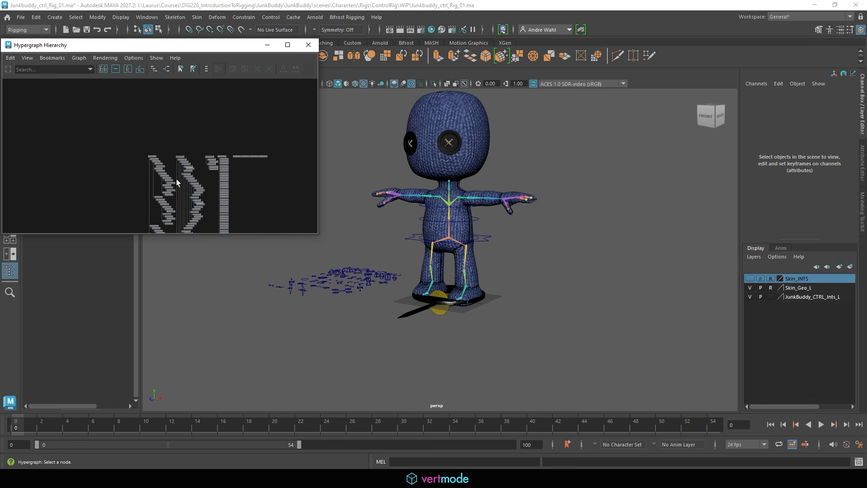
pyautogui.scroll(5, 235, 164)
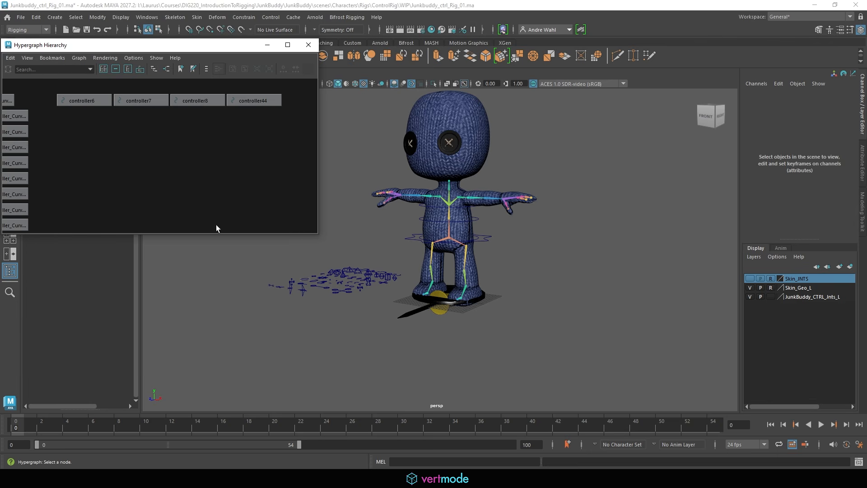
pyautogui.moveTo(210, 236); pyautogui.dragTo(210, 377)
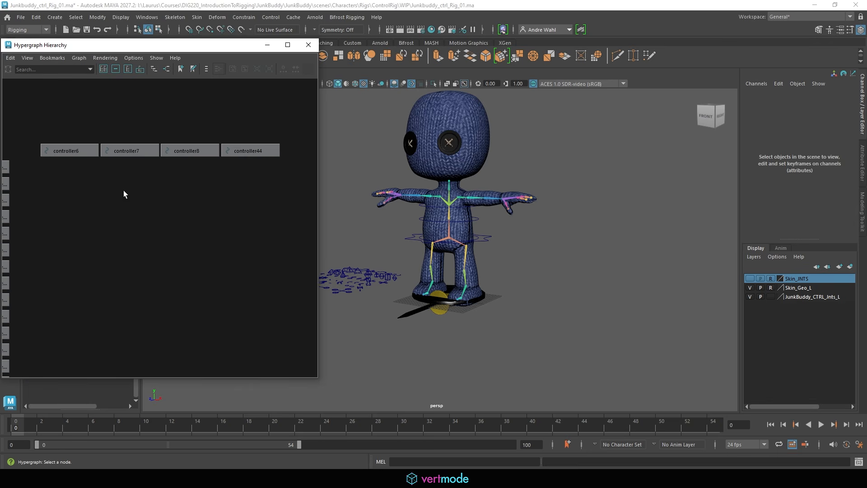
pyautogui.scroll(5, 549, 243)
# Rename the circle curve at the pelvis to Hip_ctrl.
pyautogui.keyDown('alt'); pyautogui.moveTo(549, 240); pyautogui.dragTo(524, 250); pyautogui.keyUp('alt')
pyautogui.scroll(4, 507, 253)
pyautogui.click(491, 257)
pyautogui.click(752, 95)
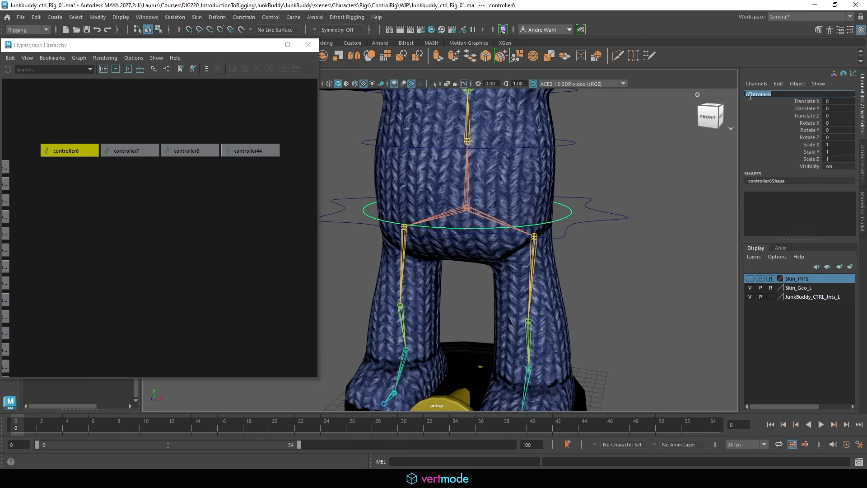
pyautogui.write('Hip_ctrl')
pyautogui.press('Return')
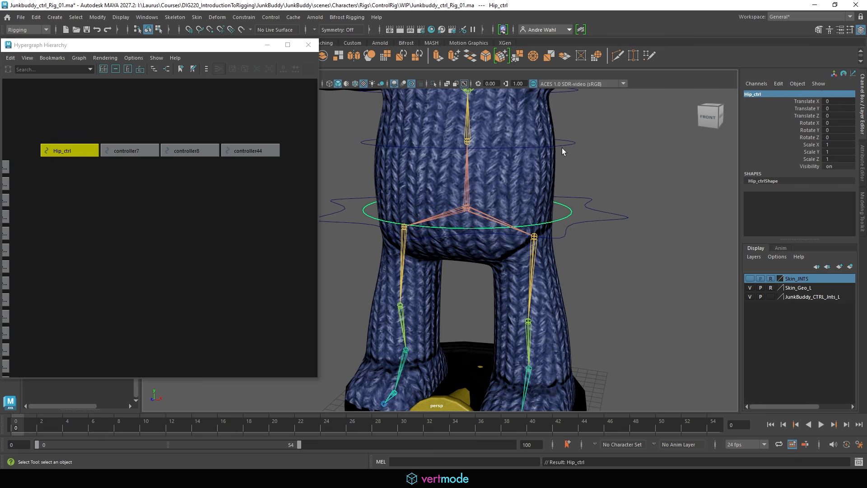
# Rename the circle curve around the spine joint to spine_ctrl.
pyautogui.click(562, 147)
pyautogui.click(762, 94)
pyautogui.write('spine')
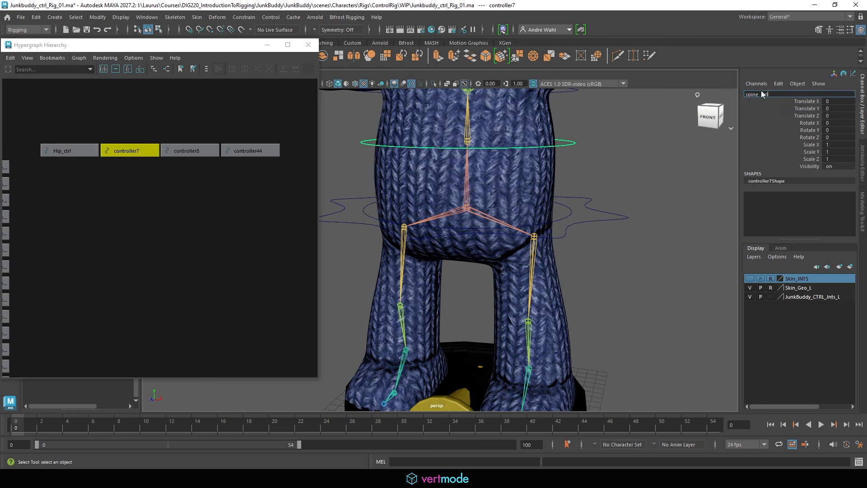
pyautogui.press('Return')
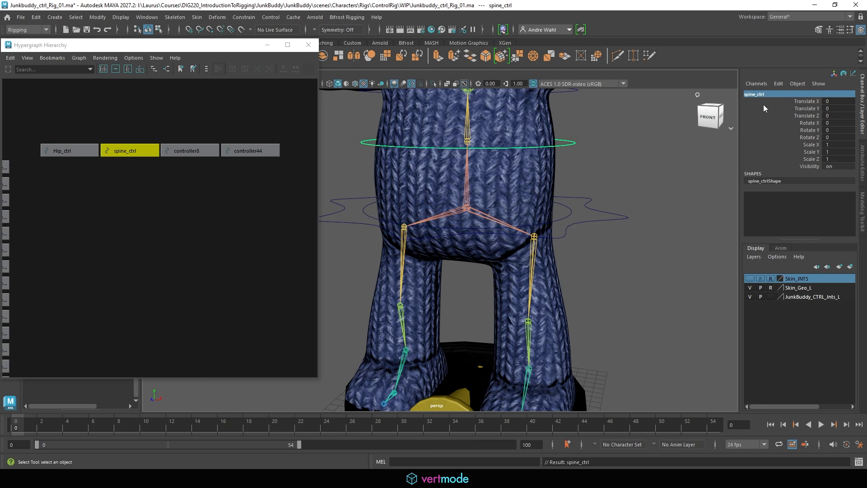
# Rename the circle curve around the chest to chest_ctrl.
pyautogui.scroll(-3, 511, 138)
pyautogui.click(509, 156)
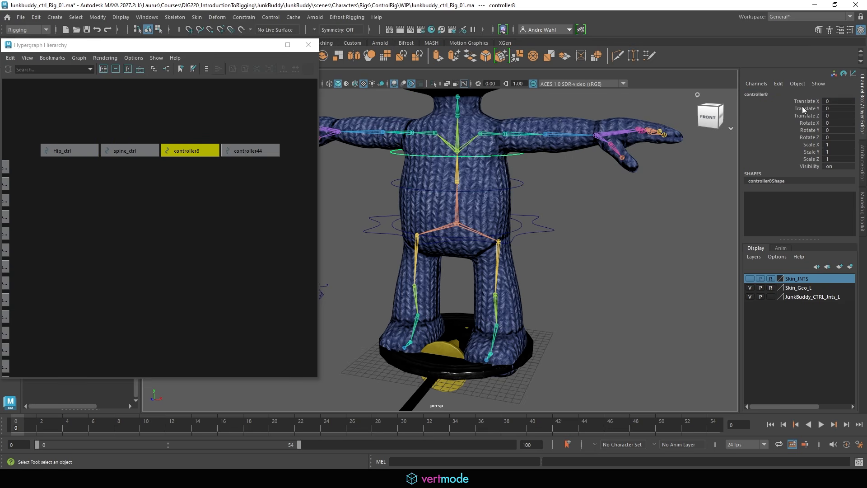
pyautogui.click(762, 94)
pyautogui.write('d')
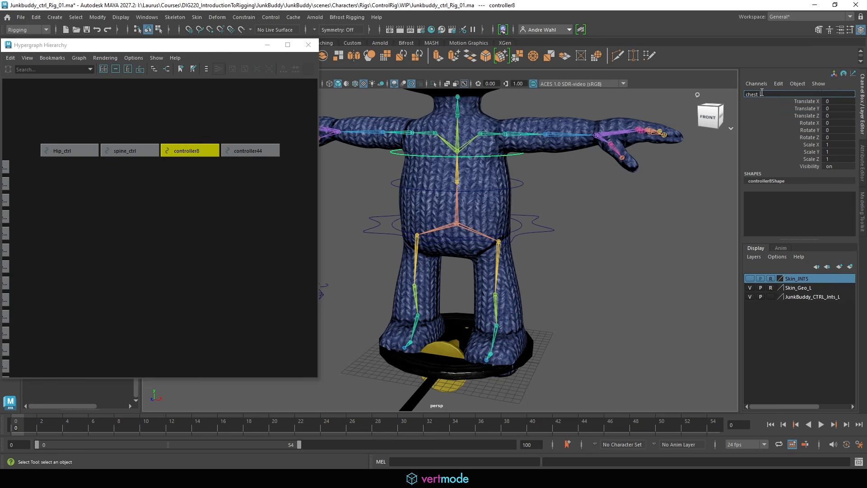
pyautogui.write('hest_ctrl')
pyautogui.press('Return')
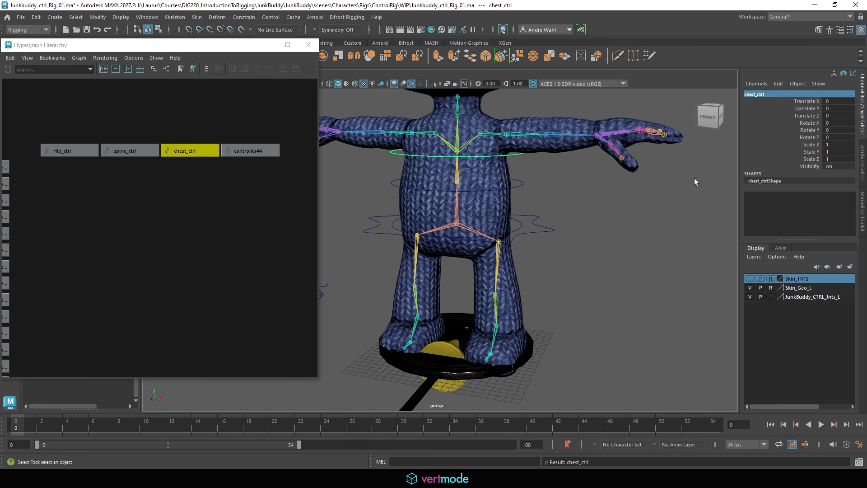
# Rename the large wavy curve around the hips to root_ctrl.
pyautogui.click(530, 233)
pyautogui.click(532, 231)
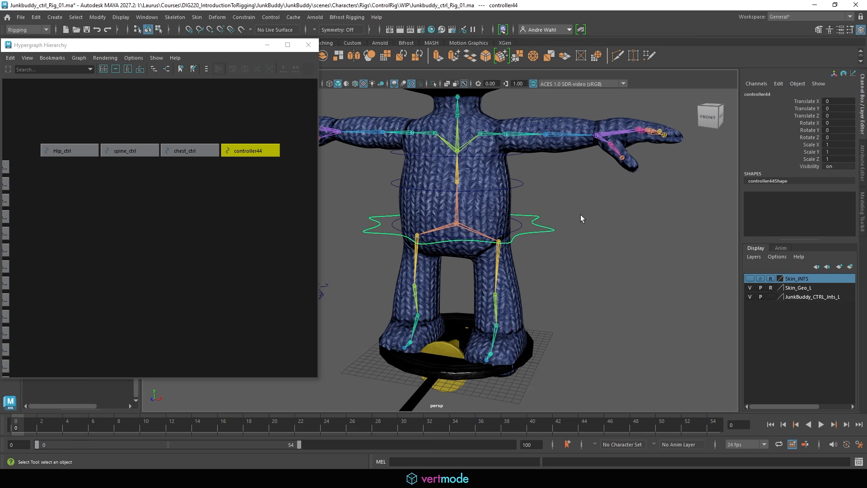
pyautogui.click(756, 95)
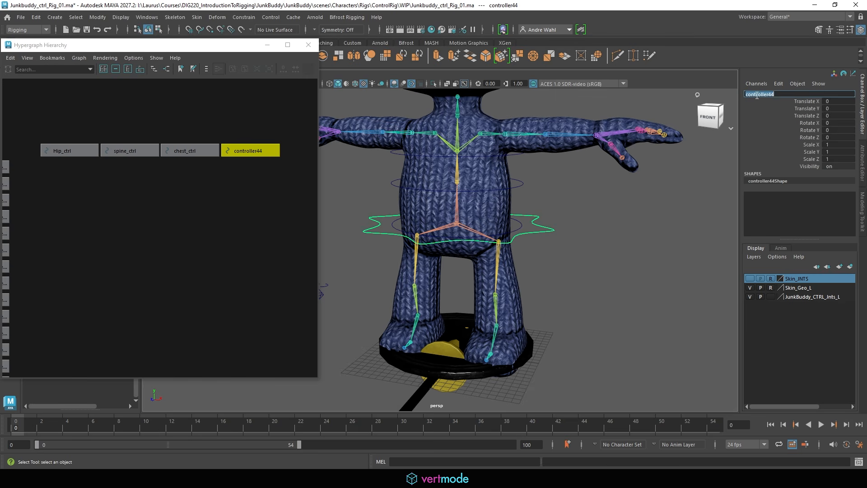
pyautogui.write('root_ctrl')
pyautogui.press('Return')
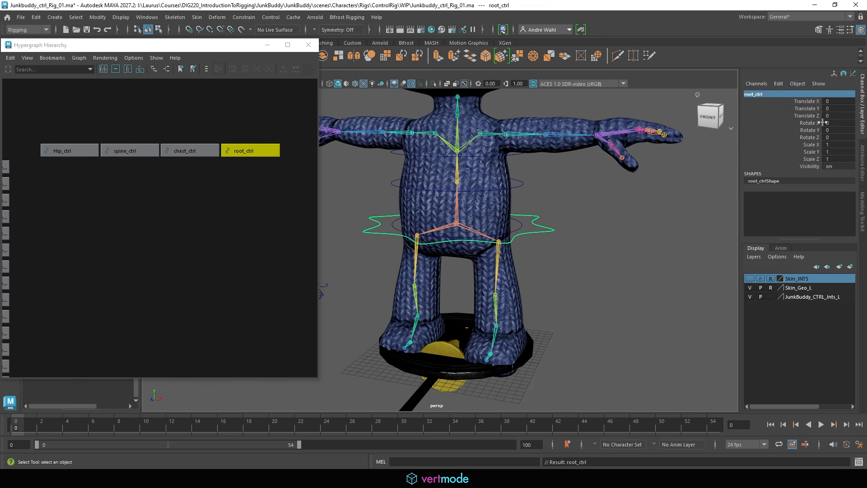
# Create an empty group with nothing selected, as the offset node for the hip control.
pyautogui.click(654, 250)
pyautogui.keyDown('alt'); pyautogui.moveTo(653, 249); pyautogui.dragTo(640, 232, button='middle'); pyautogui.keyUp('alt')
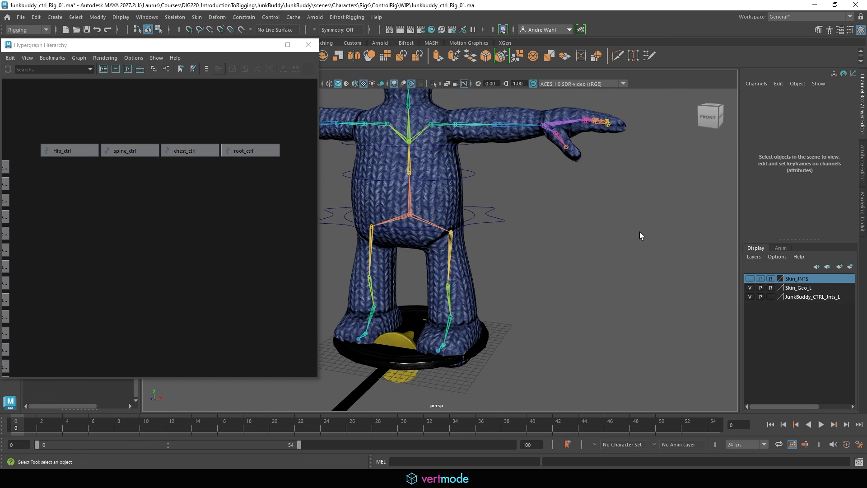
pyautogui.hotkey('ctrl', 'g')
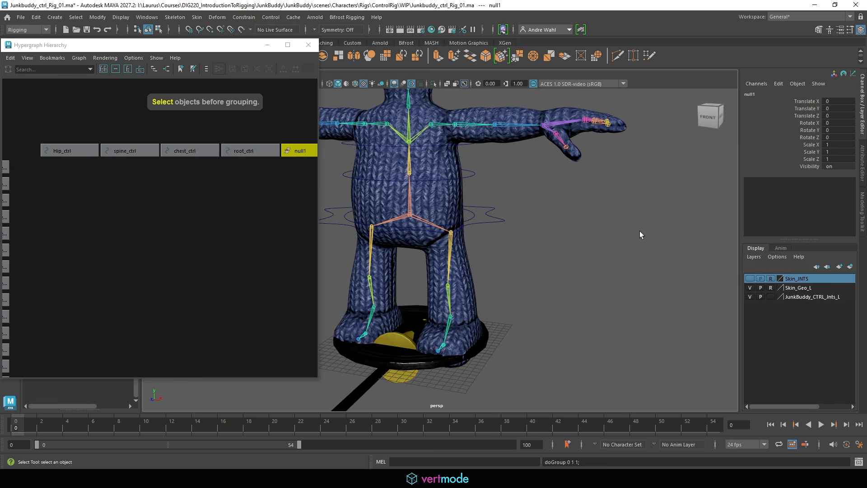
pyautogui.scroll(5, 629, 250)
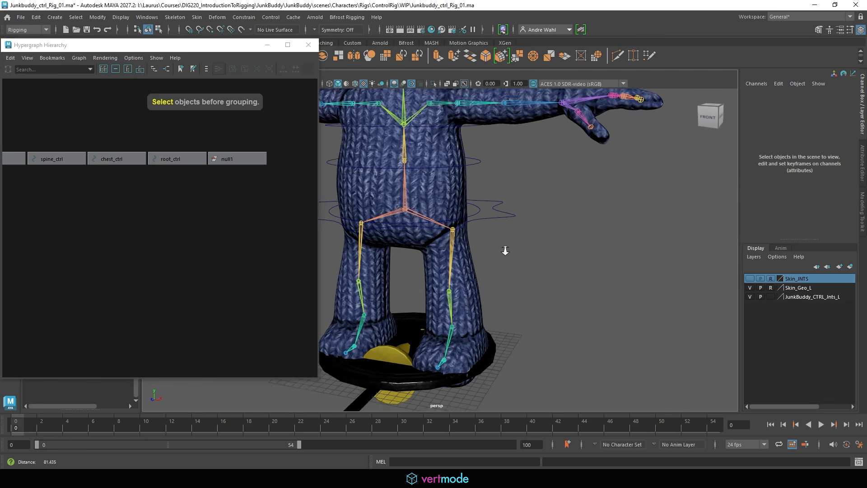
# Align the empty null1 group to root_jnt using a parent constraint with Maintain offset off, and delete the constraint.
pyautogui.click(384, 174)
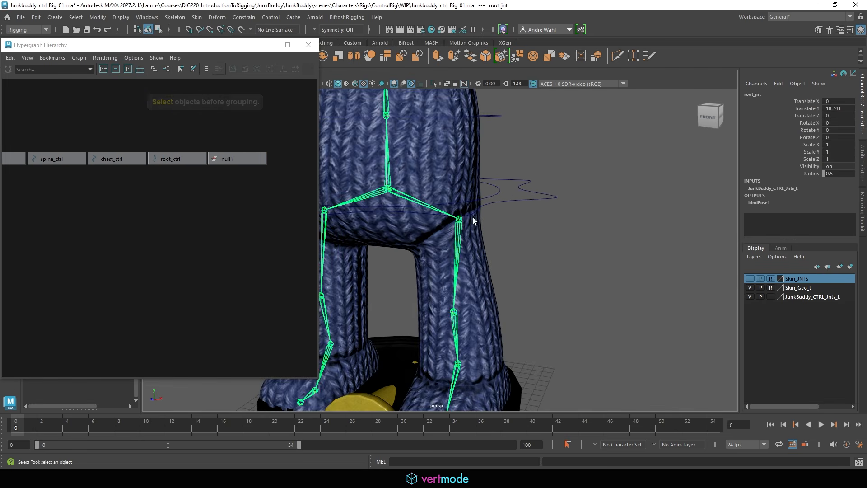
pyautogui.click(248, 158)
pyautogui.click(244, 17)
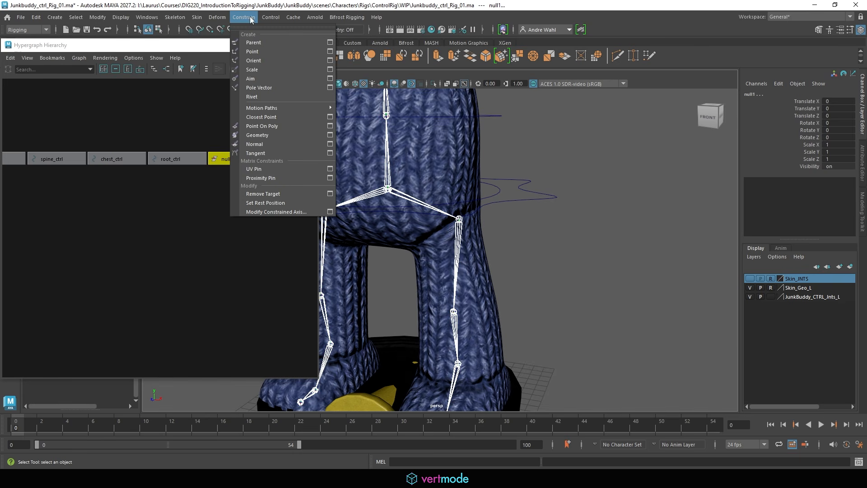
pyautogui.click(335, 39)
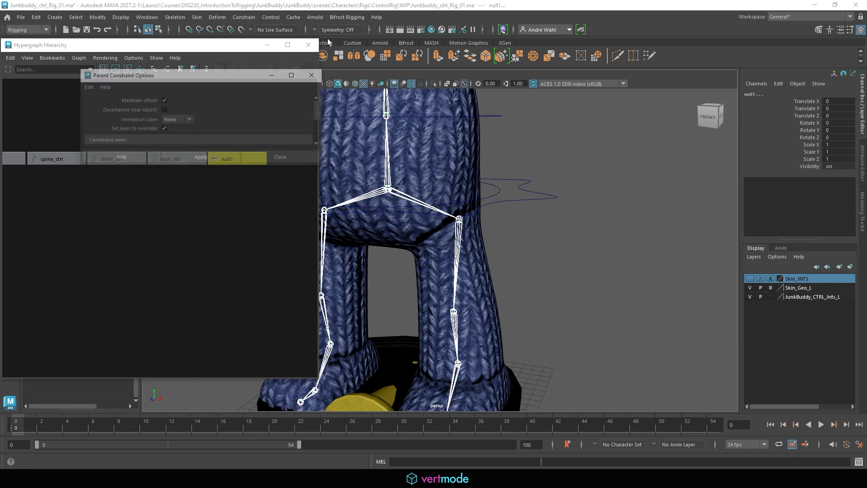
pyautogui.click(164, 99)
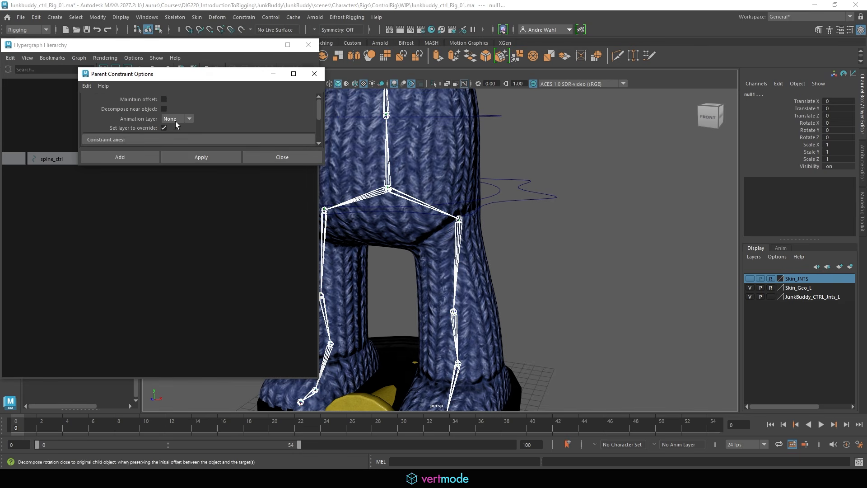
pyautogui.click(199, 159)
pyautogui.moveTo(200, 73); pyautogui.dragTo(866, 217)
pyautogui.press('w')
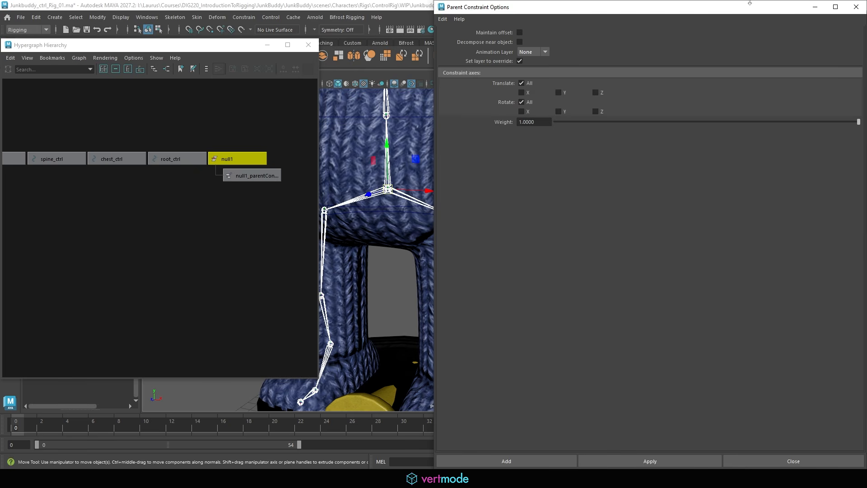
pyautogui.click(857, 7)
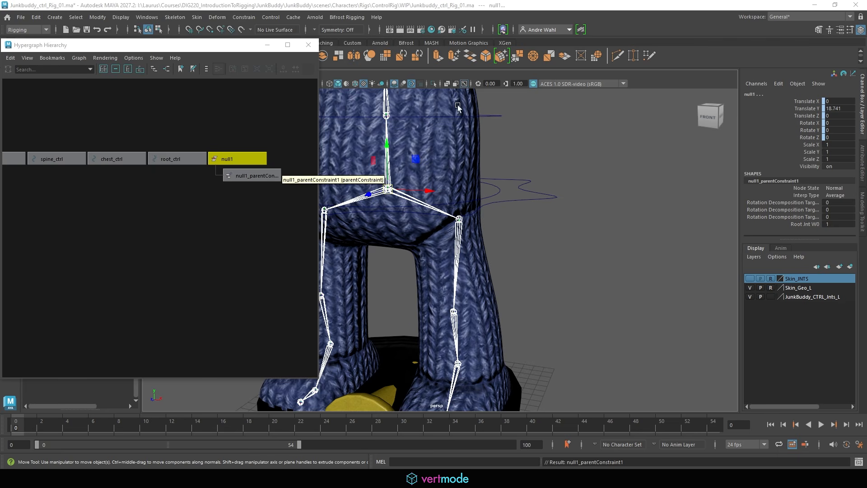
pyautogui.click(257, 176)
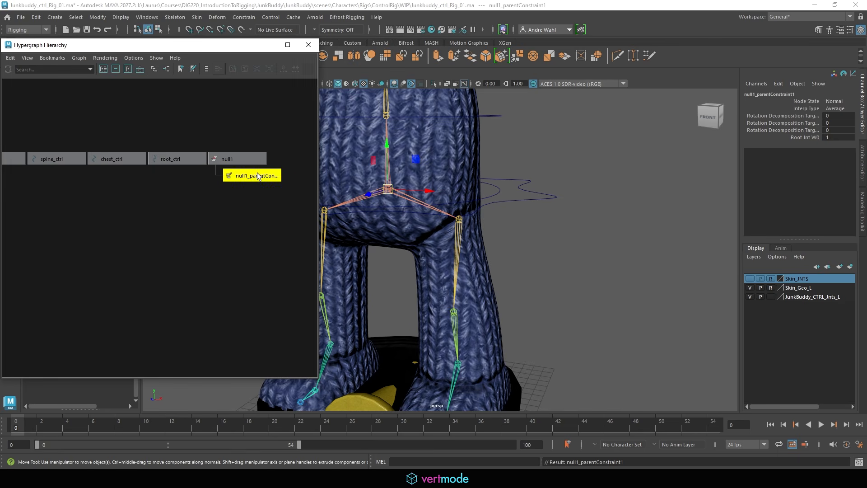
pyautogui.press('Delete')
# Parent Hip_ctrl under the null1 group and freeze Hip_ctrl's transformations.
pyautogui.click(490, 199)
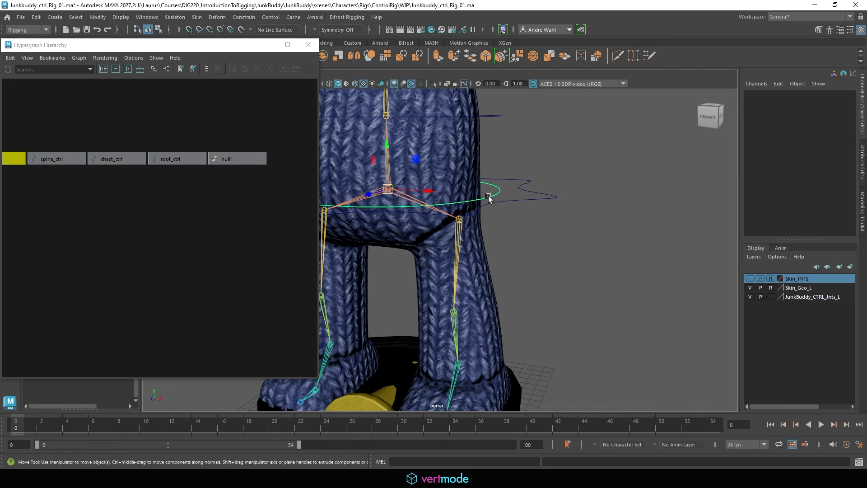
pyautogui.scroll(-2, 152, 225)
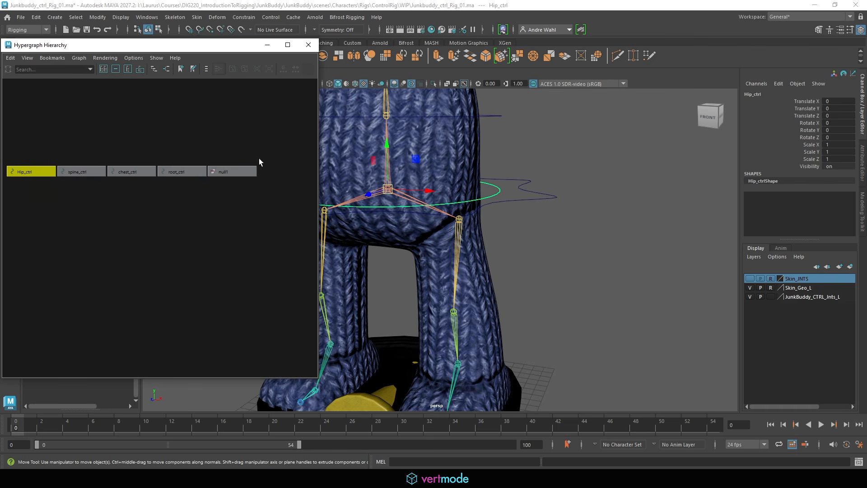
pyautogui.keyDown('shift'); pyautogui.click(238, 172); pyautogui.keyUp('shift')
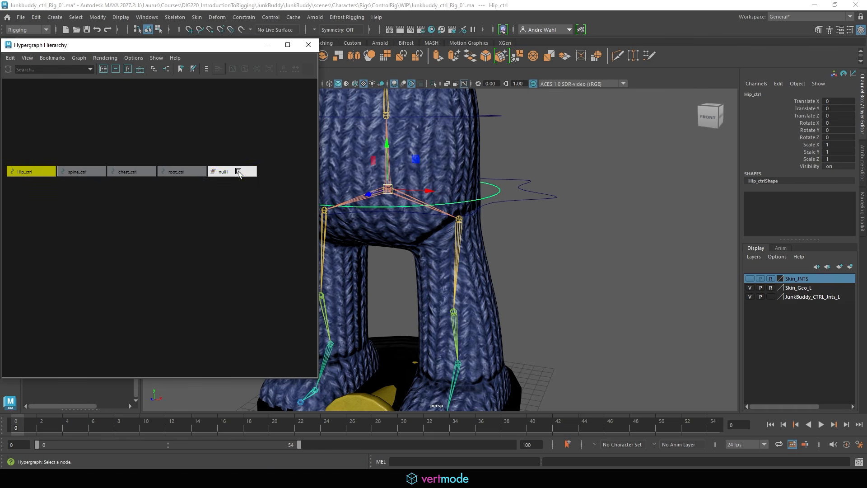
pyautogui.press('p')
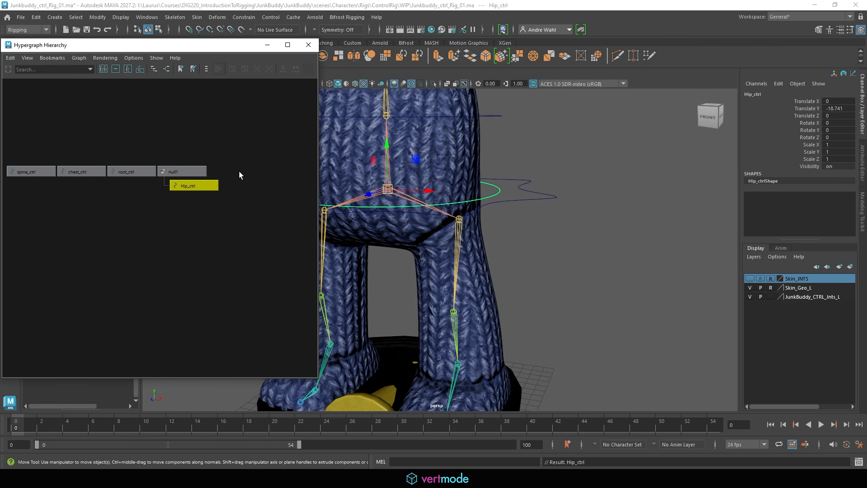
pyautogui.click(176, 172)
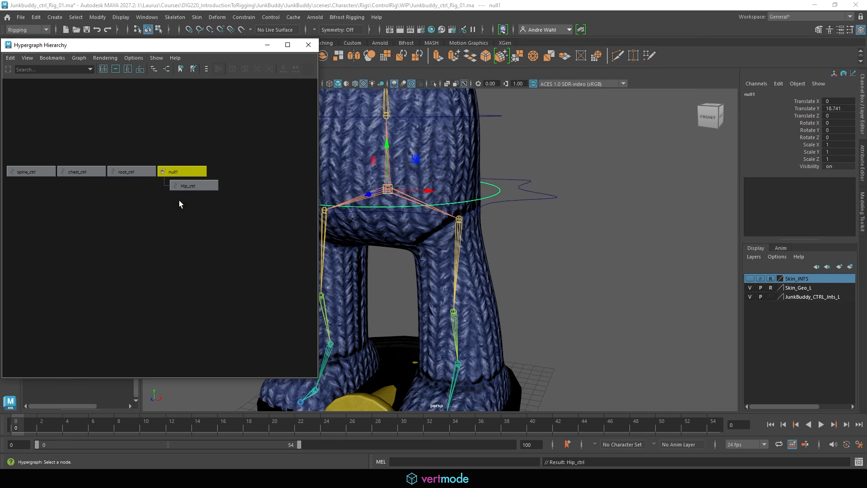
pyautogui.click(189, 185)
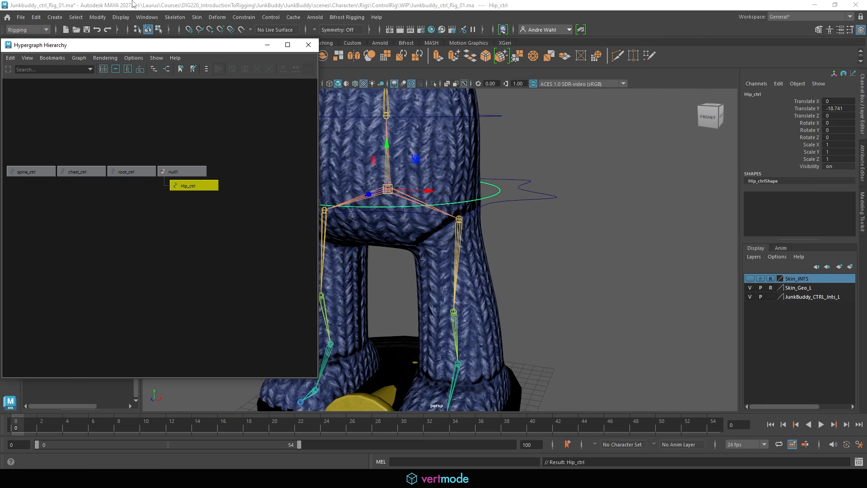
pyautogui.click(98, 17)
pyautogui.click(132, 62)
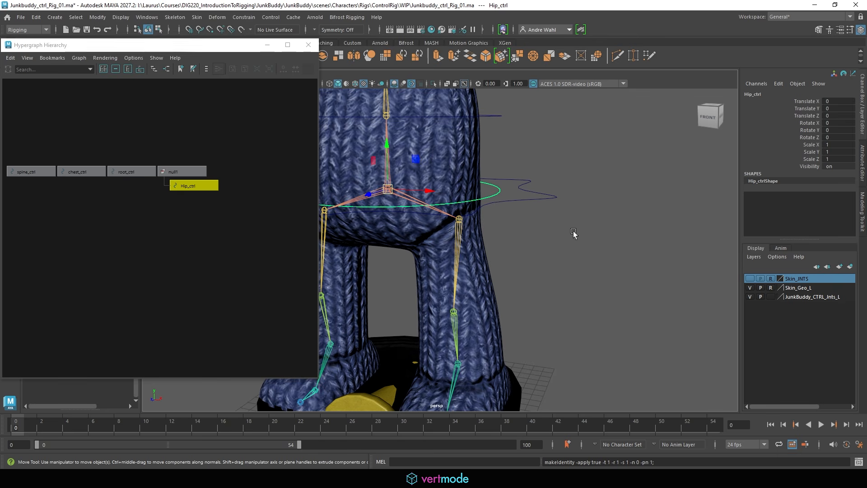
# Create a second empty group with nothing selected, as the offset node for the spine control.
pyautogui.click(559, 226)
pyautogui.keyDown('alt'); pyautogui.moveTo(513, 229); pyautogui.dragTo(453, 233, button='right'); pyautogui.keyUp('alt')
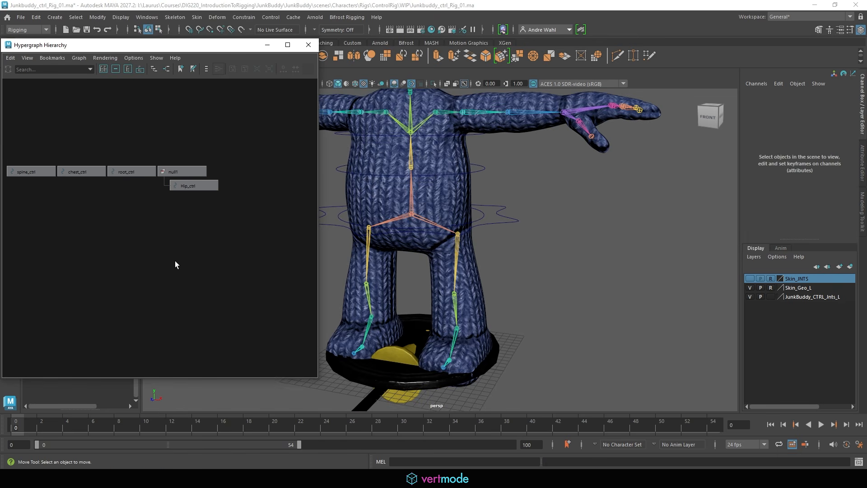
pyautogui.hotkey('ctrl', 'g')
pyautogui.click(479, 170)
pyautogui.click(606, 179)
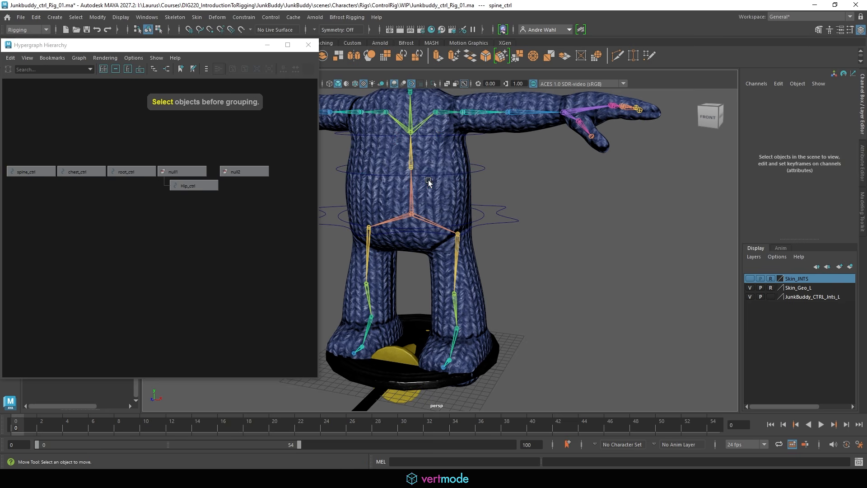
# Align the empty null2 group to the spine joint using a parent constraint without maintained offset, and delete the constraint.
pyautogui.press('q')
pyautogui.click(410, 165)
pyautogui.click(246, 171)
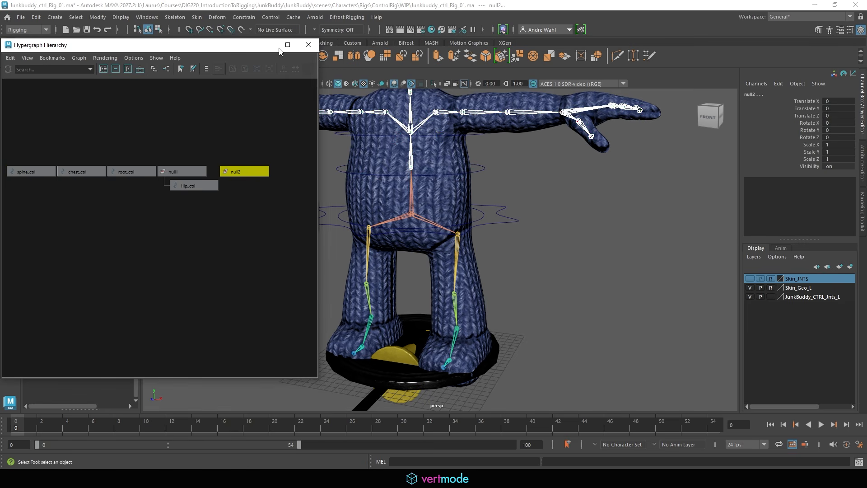
pyautogui.click(246, 17)
pyautogui.click(332, 42)
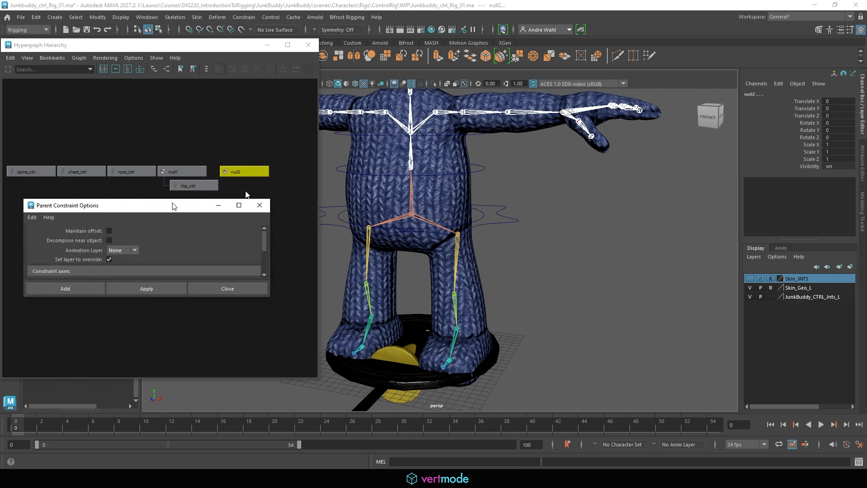
pyautogui.click(417, 223)
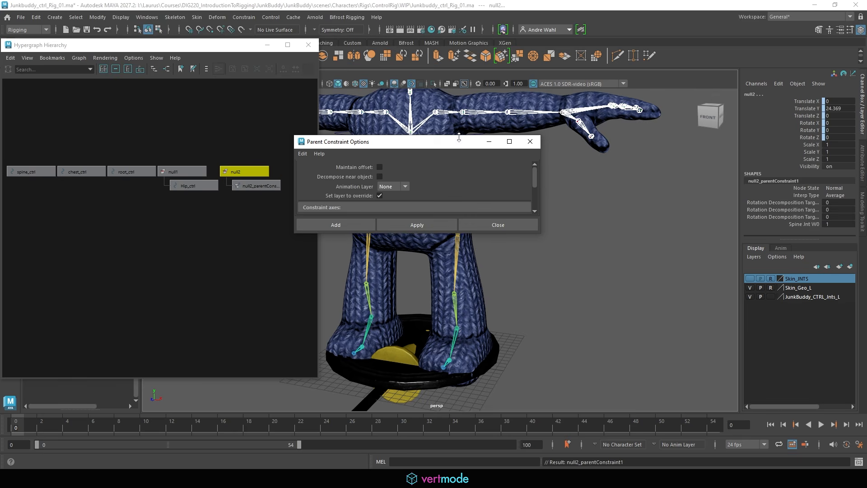
pyautogui.click(498, 225)
pyautogui.click(247, 186)
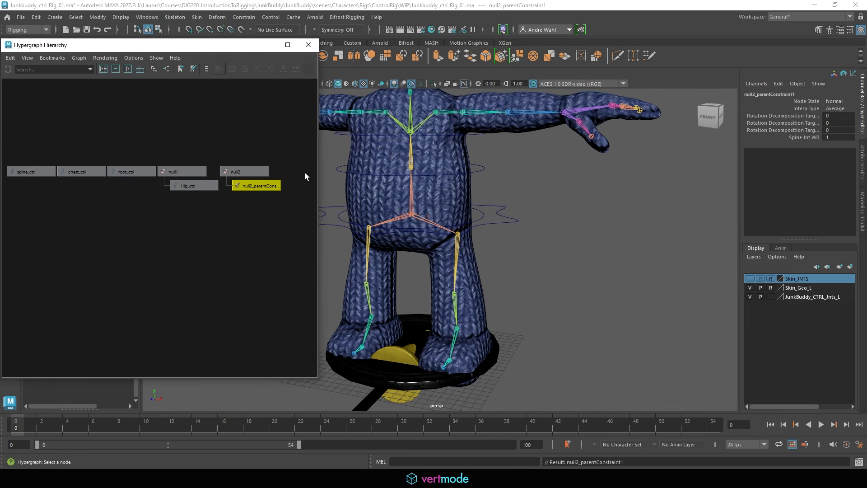
pyautogui.press('Delete')
# Parent spine_ctrl under the null2 group and freeze spine_ctrl's transformations.
pyautogui.click(465, 172)
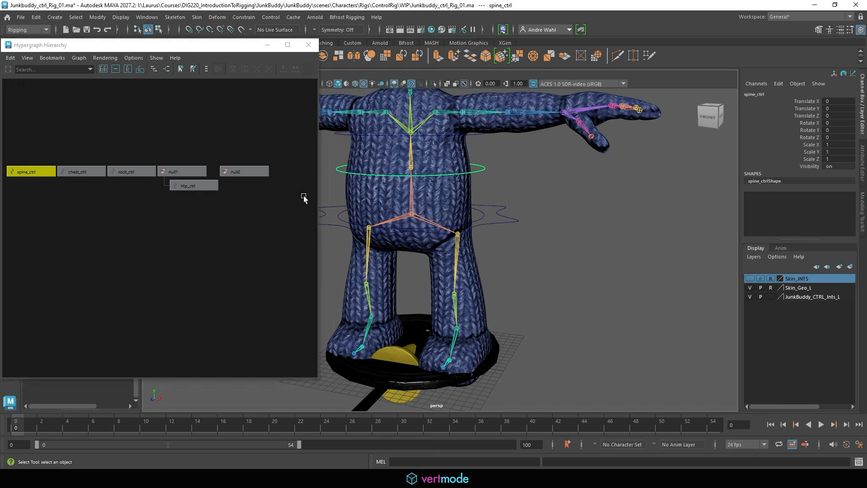
pyautogui.keyDown('shift'); pyautogui.click(248, 174); pyautogui.keyUp('shift')
pyautogui.press('p')
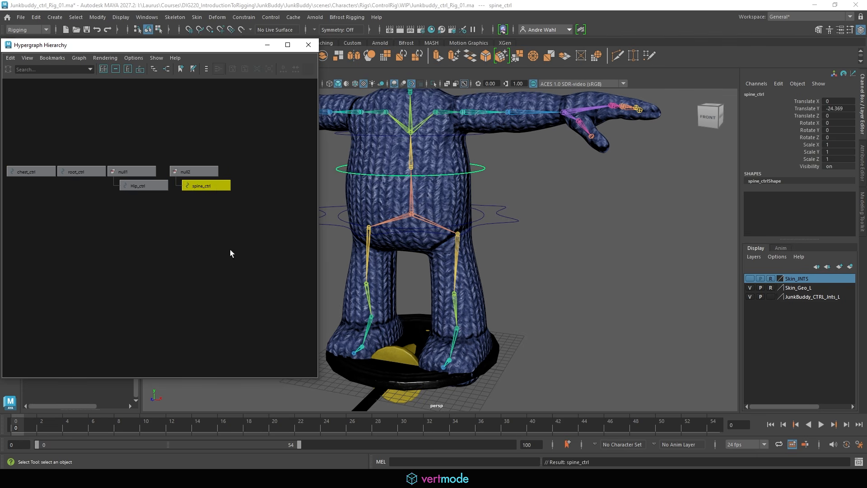
pyautogui.click(230, 249)
pyautogui.click(209, 187)
pyautogui.click(97, 17)
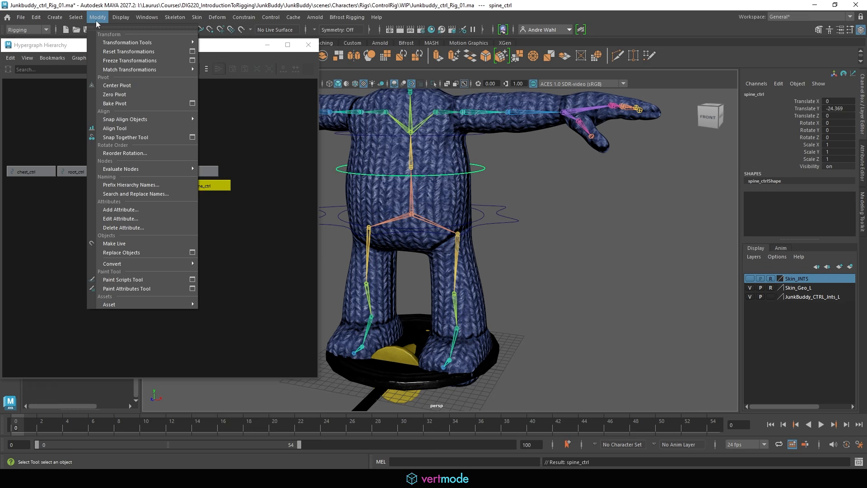
pyautogui.click(115, 61)
# Create a third empty group and parent-constrain it to the chest joint with Maintain offset off.
pyautogui.click(615, 253)
pyautogui.hotkey('ctrl', 'g')
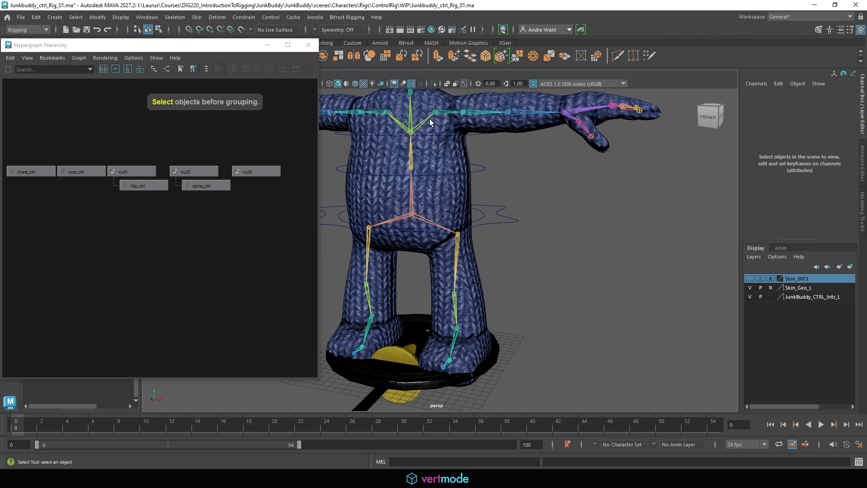
pyautogui.click(266, 174)
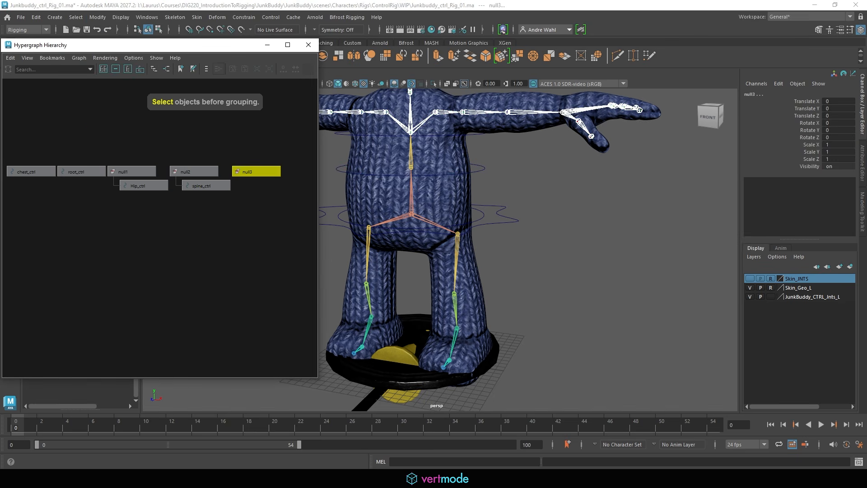
pyautogui.click(270, 318)
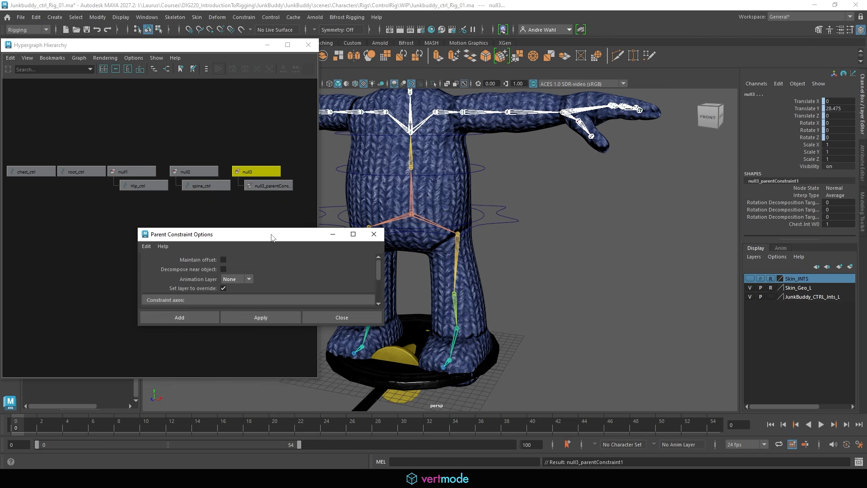
# Delete the parent constraint on null3 and parent chest_ctrl under the null3 group.
pyautogui.click(258, 186)
pyautogui.press('Delete')
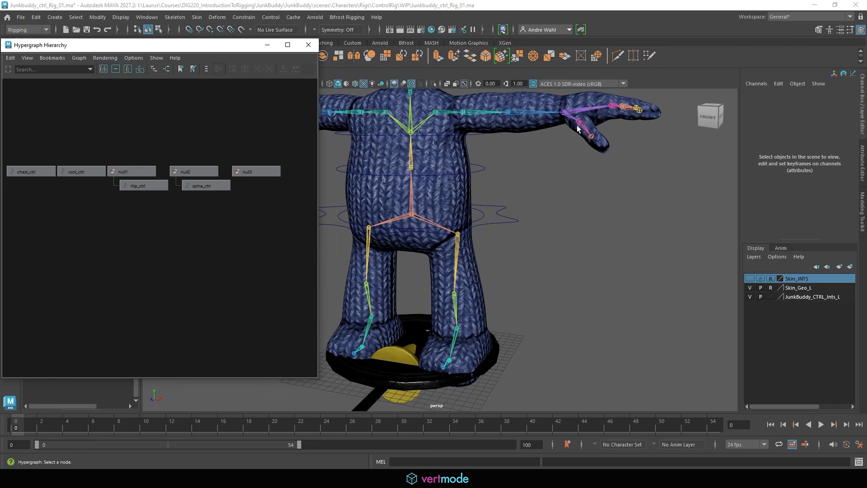
pyautogui.click(434, 136)
pyautogui.keyDown('shift'); pyautogui.click(238, 174); pyautogui.keyUp('shift')
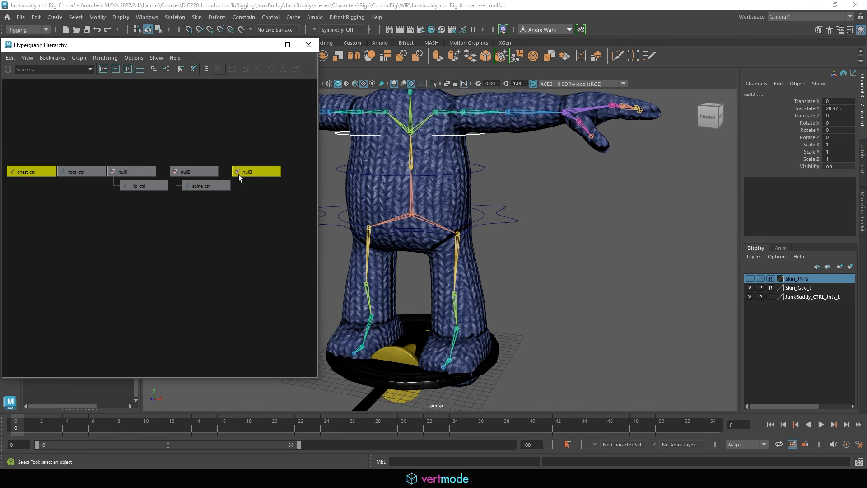
pyautogui.press('p')
pyautogui.click(262, 235)
# Freeze chest_ctrl's transformations under its null3 offset group.
pyautogui.click(219, 186)
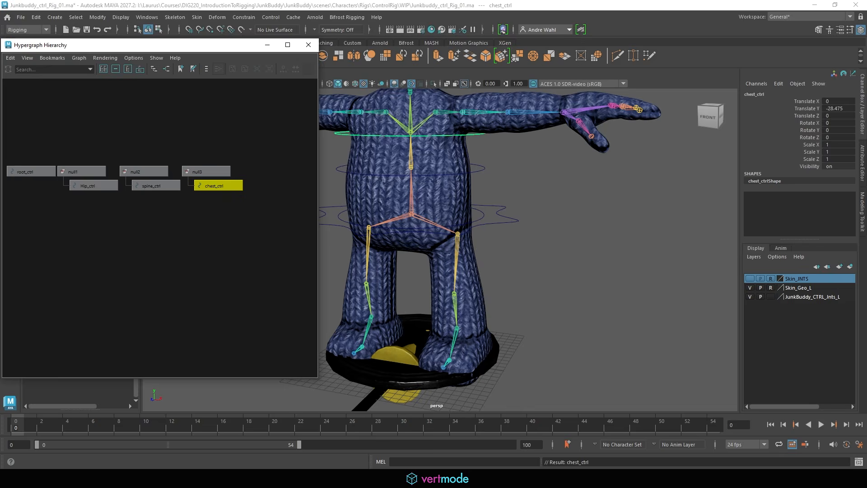
pyautogui.click(98, 17)
pyautogui.click(129, 62)
pyautogui.click(653, 168)
# Parent-constrain the chest joint to chest_ctrl with Maintain offset off.
pyautogui.keyDown('alt'); pyautogui.moveTo(433, 108); pyautogui.dragTo(468, 162, button='middle'); pyautogui.keyUp('alt')
pyautogui.keyDown('alt'); pyautogui.moveTo(468, 162); pyautogui.dragTo(530, 174, button='right'); pyautogui.keyUp('alt')
pyautogui.keyDown('alt'); pyautogui.moveTo(530, 174); pyautogui.dragTo(539, 177); pyautogui.keyUp('alt')
pyautogui.click(541, 161)
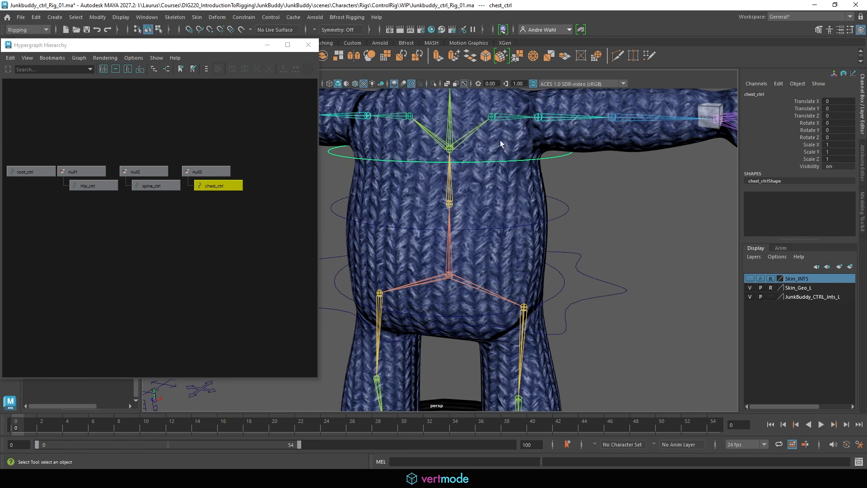
pyautogui.click(451, 149)
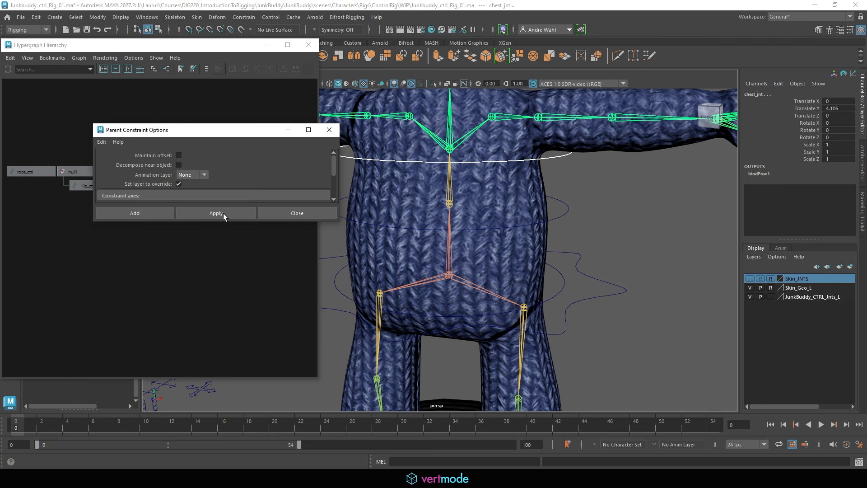
pyautogui.click(226, 213)
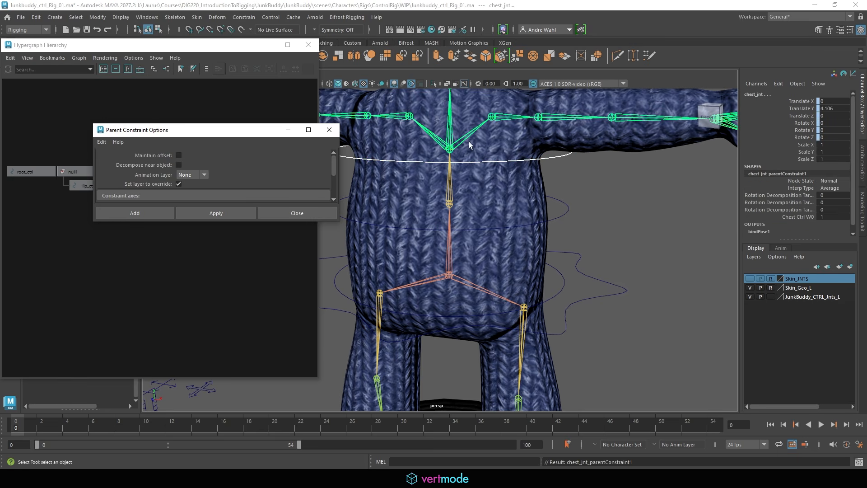
# Parent-constrain the spine joint to spine_ctrl with Maintain offset off and close the constraint options.
pyautogui.click(554, 218)
pyautogui.keyDown('shift'); pyautogui.click(450, 204); pyautogui.keyUp('shift')
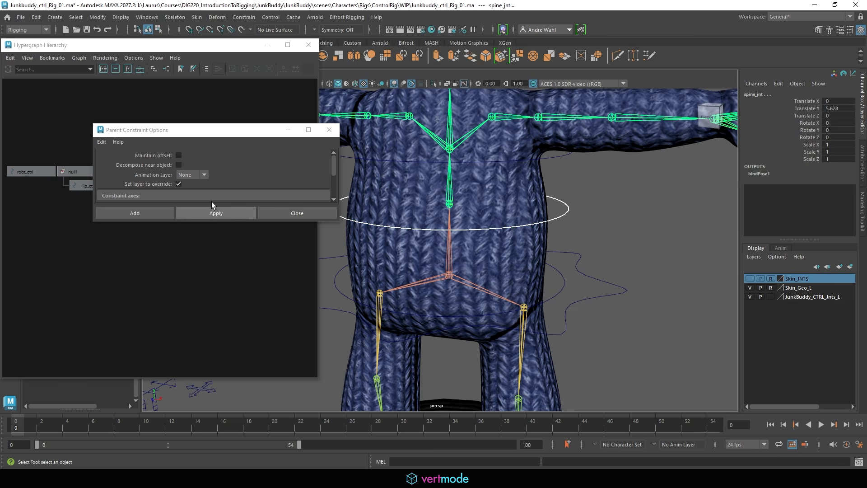
pyautogui.click(214, 212)
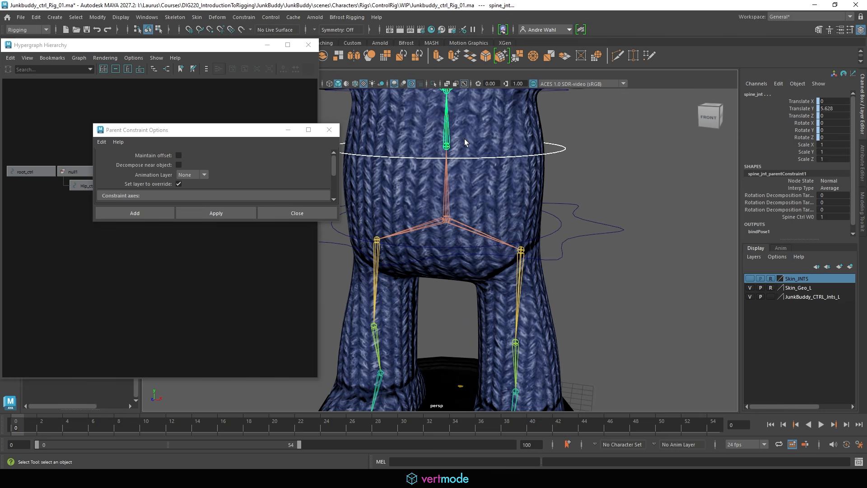
pyautogui.click(300, 213)
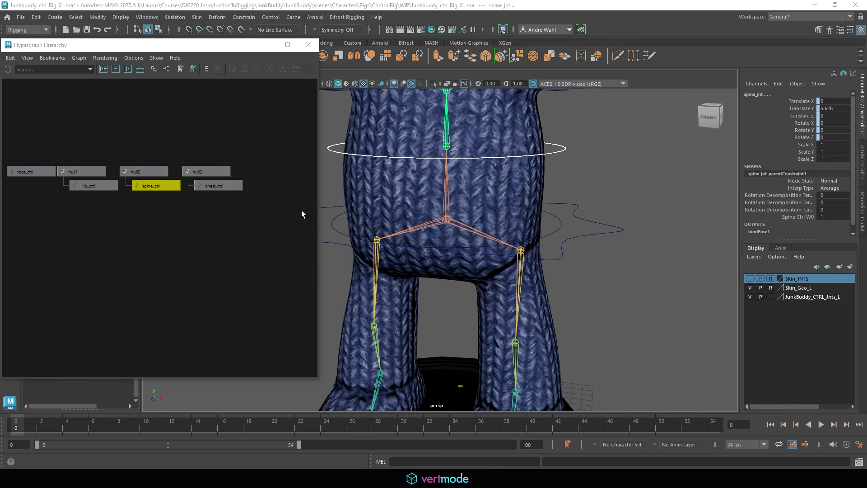
# Parent-constrain root_jnt to Hip_ctrl with Maintain offset off and close the constraint options.
pyautogui.click(557, 232)
pyautogui.click(449, 216)
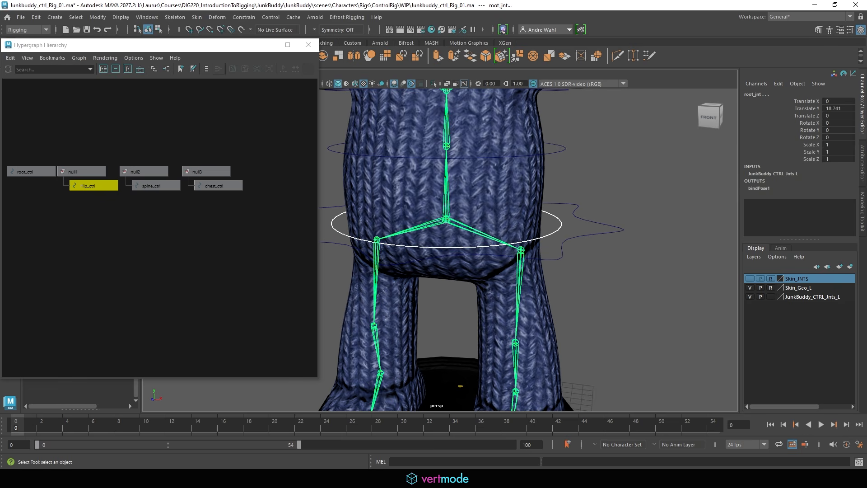
pyautogui.press('g')
pyautogui.moveTo(194, 129); pyautogui.dragTo(504, 109)
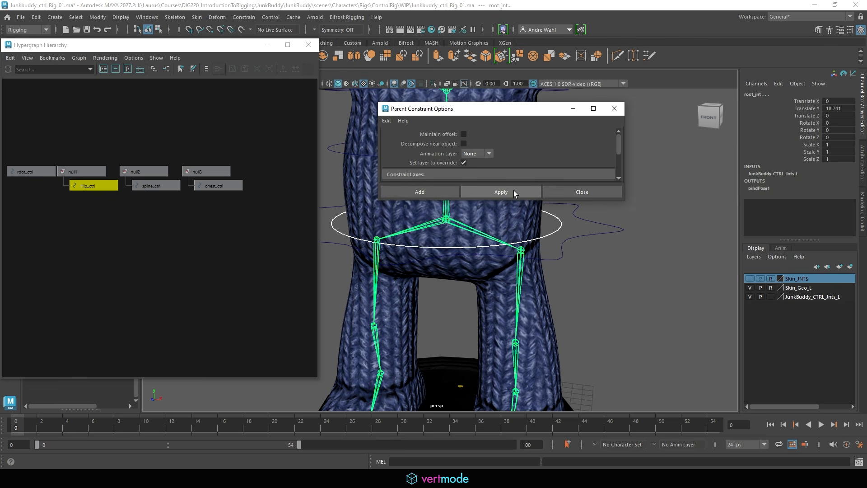
pyautogui.click(514, 190)
pyautogui.click(582, 192)
# Test-rotate chest_ctrl to check that it drives the upper body, and undo the rotation.
pyautogui.press('f')
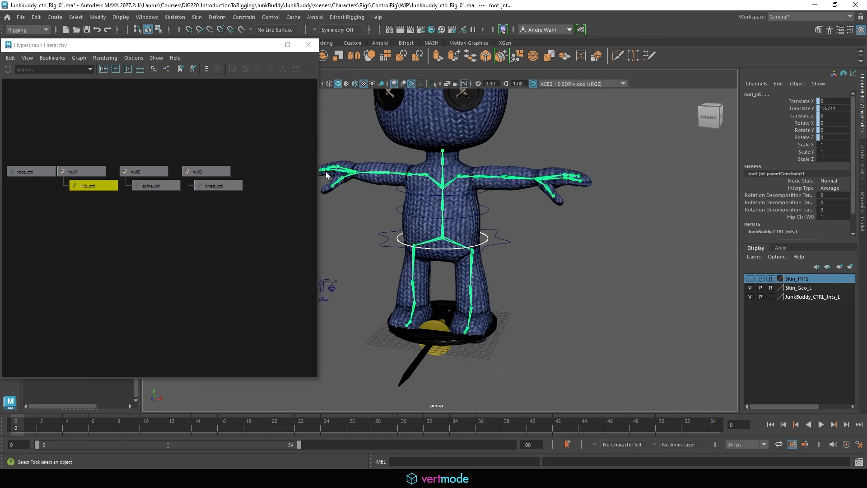
pyautogui.scroll(4, 326, 175)
pyautogui.click(491, 168)
pyautogui.press('e')
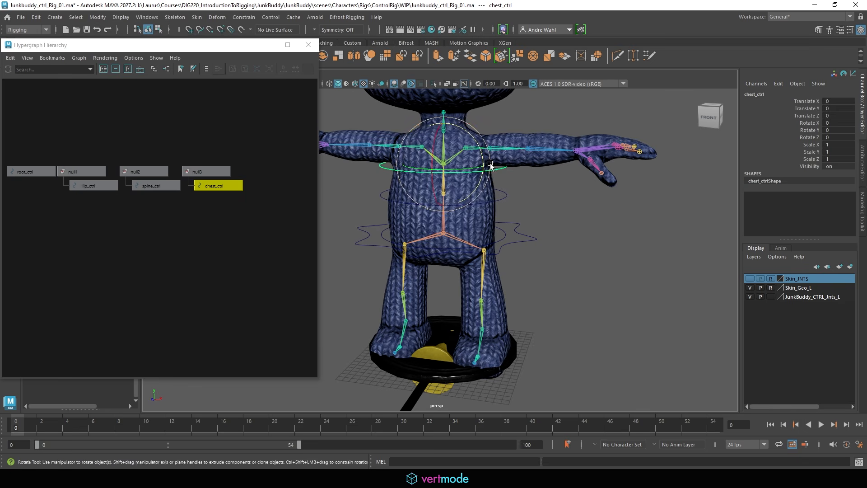
pyautogui.moveTo(484, 167); pyautogui.dragTo(448, 153)
pyautogui.hotkey('ctrl', 'z')
# Test-rotate spine_ctrl around Z, undo the rotation and clear the selection.
pyautogui.click(519, 211)
pyautogui.click(504, 198)
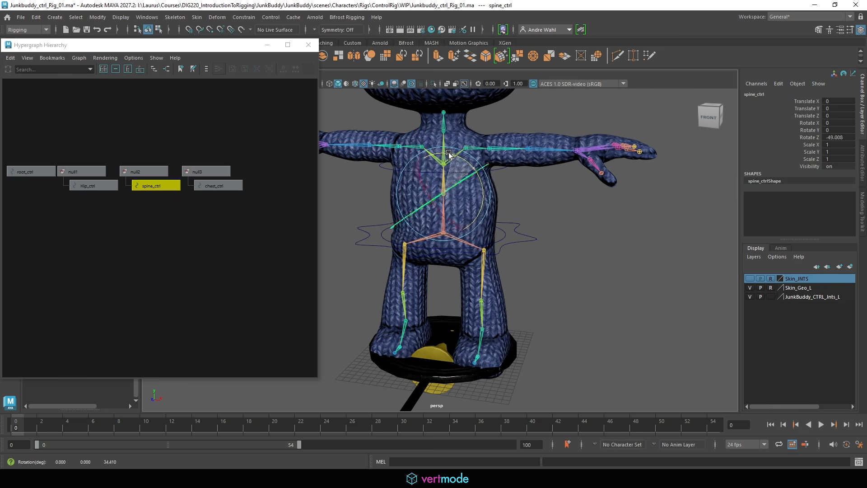
pyautogui.hotkey('ctrl', 'z')
pyautogui.click(585, 206)
pyautogui.scroll(3, 602, 205)
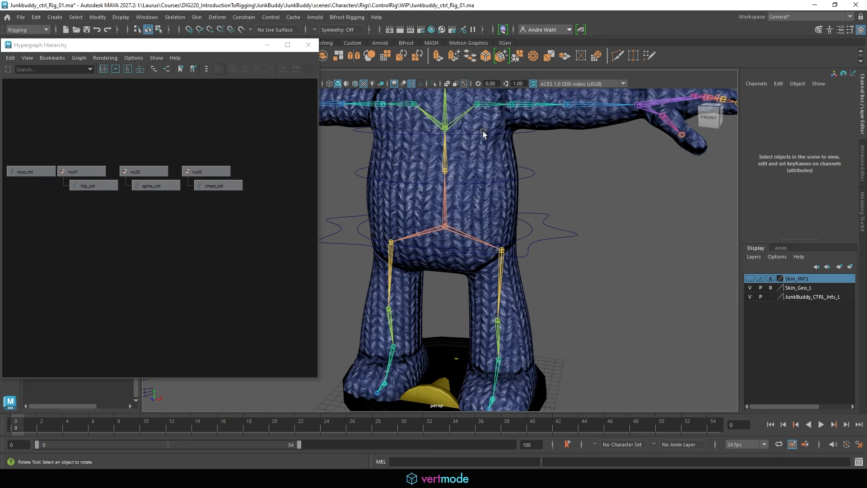
# Test-rotate Hip_ctrl around Z to check the pelvis and legs, and undo the rotation.
pyautogui.click(532, 178)
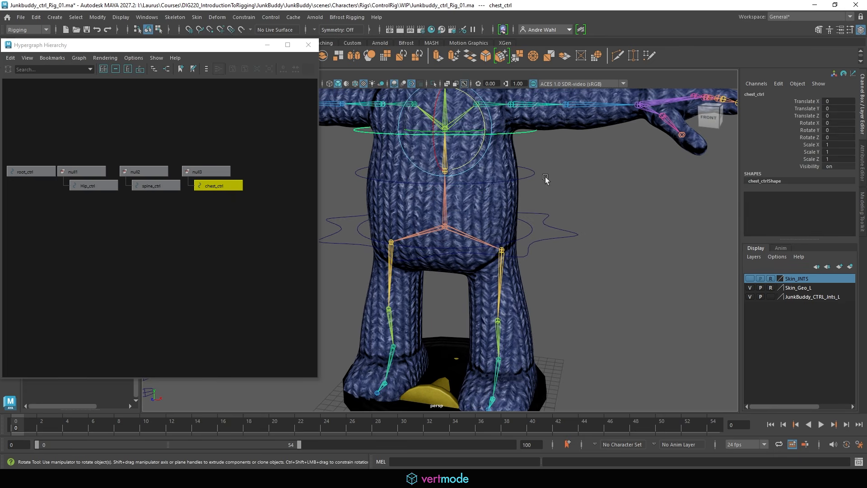
pyautogui.click(558, 208)
pyautogui.click(526, 237)
pyautogui.keyDown('alt'); pyautogui.moveTo(516, 210); pyautogui.dragTo(527, 180, button='middle'); pyautogui.keyUp('alt')
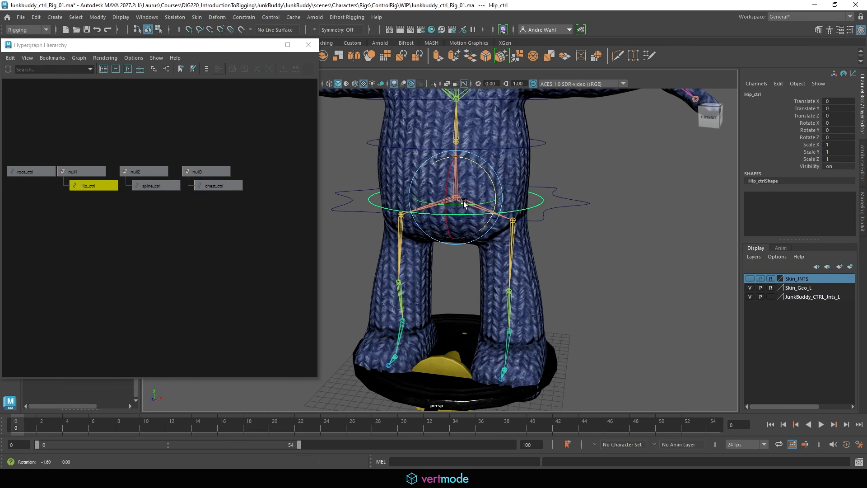
pyautogui.moveTo(485, 172); pyautogui.dragTo(421, 108)
pyautogui.hotkey('ctrl', 'z')
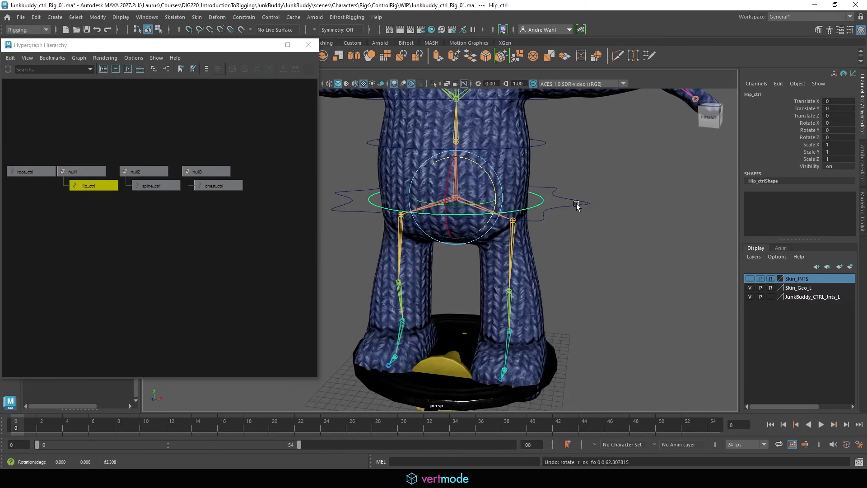
# Parent the null1 group holding Hip_ctrl under root_ctrl.
pyautogui.click(573, 203)
pyautogui.click(589, 199)
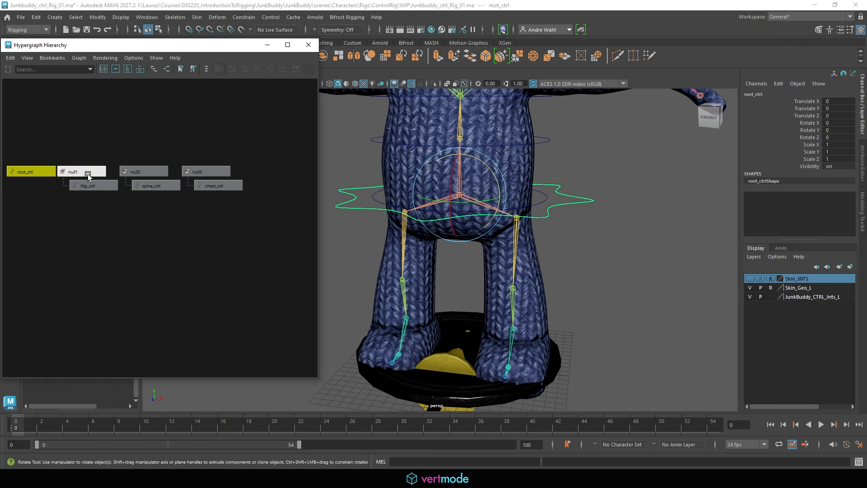
pyautogui.click(89, 170)
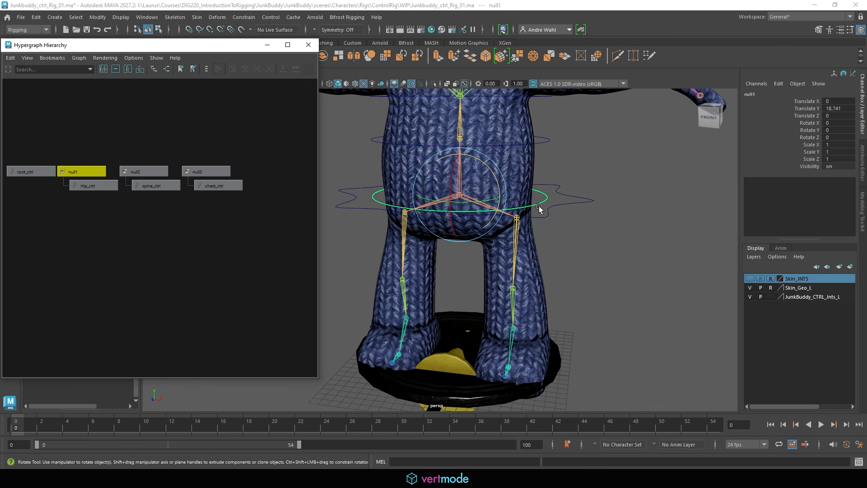
pyautogui.keyDown('shift'); pyautogui.click(570, 204); pyautogui.keyUp('shift')
pyautogui.press('p')
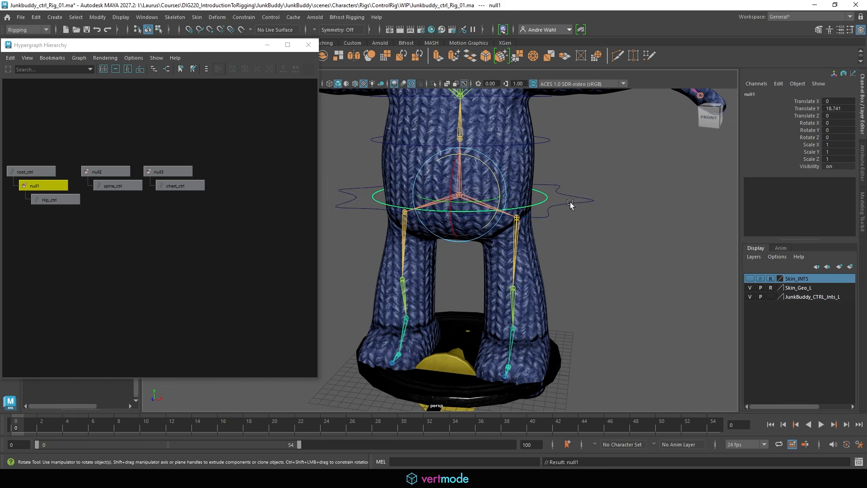
# Test-move and rotate root_ctrl with the hip group under it, undo both transforms and deselect.
pyautogui.click(571, 204)
pyautogui.press('w')
pyautogui.moveTo(466, 199); pyautogui.dragTo(565, 176)
pyautogui.hotkey('ctrl', 'z')
pyautogui.press('e')
pyautogui.hotkey('ctrl', 'z')
pyautogui.click(597, 165)
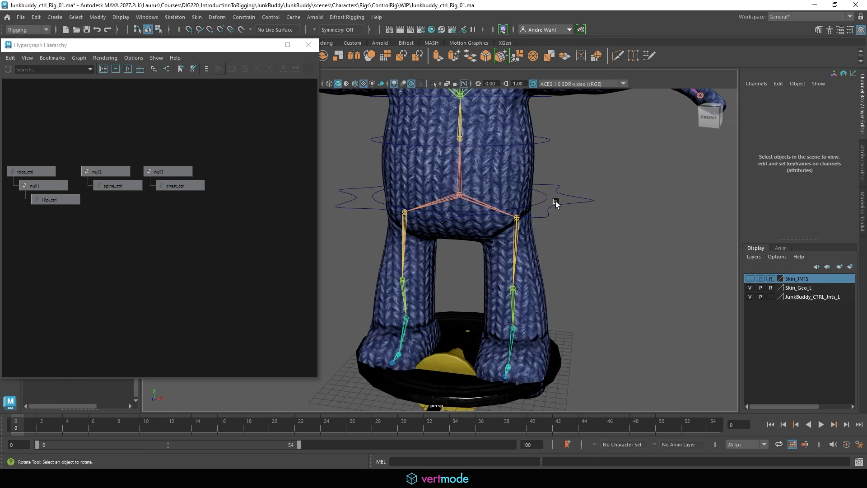
# Test-rotate Hip_ctrl under its new root_ctrl parent, undo the rotation and deselect.
pyautogui.click(529, 143)
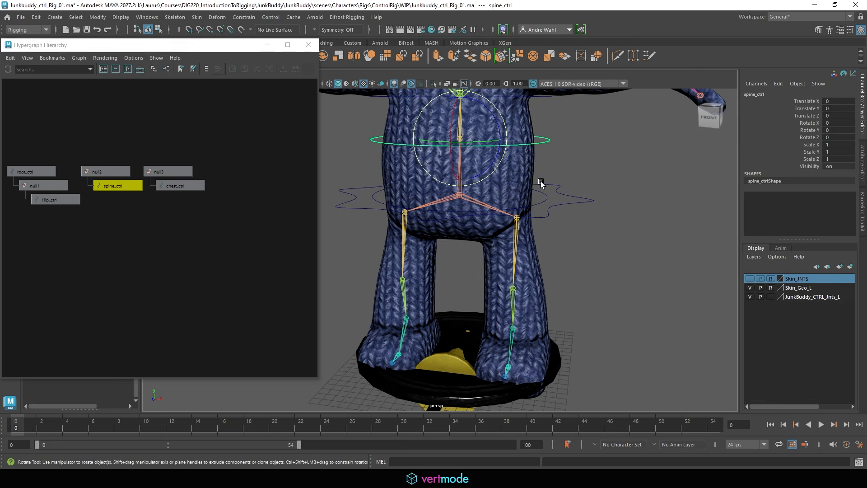
pyautogui.click(545, 202)
pyautogui.moveTo(488, 163); pyautogui.dragTo(519, 197)
pyautogui.hotkey('ctrl', 'z')
pyautogui.click(605, 170)
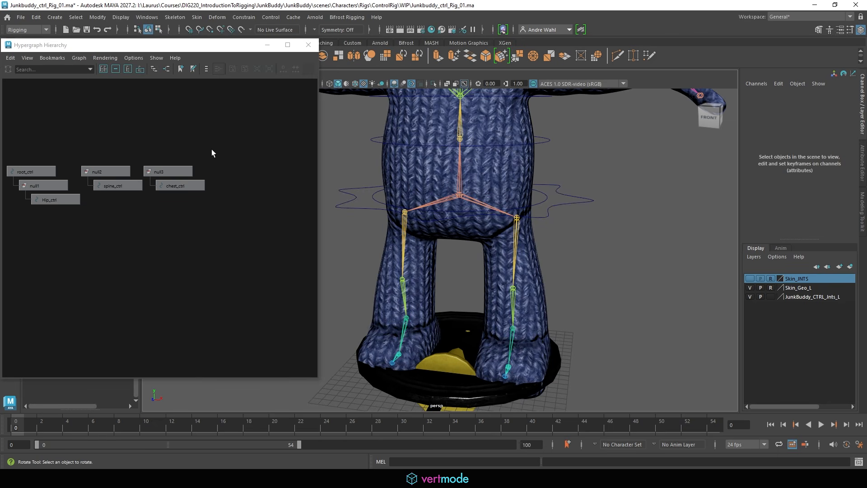
# Parent the null2 group holding spine_ctrl under root_ctrl.
pyautogui.click(548, 139)
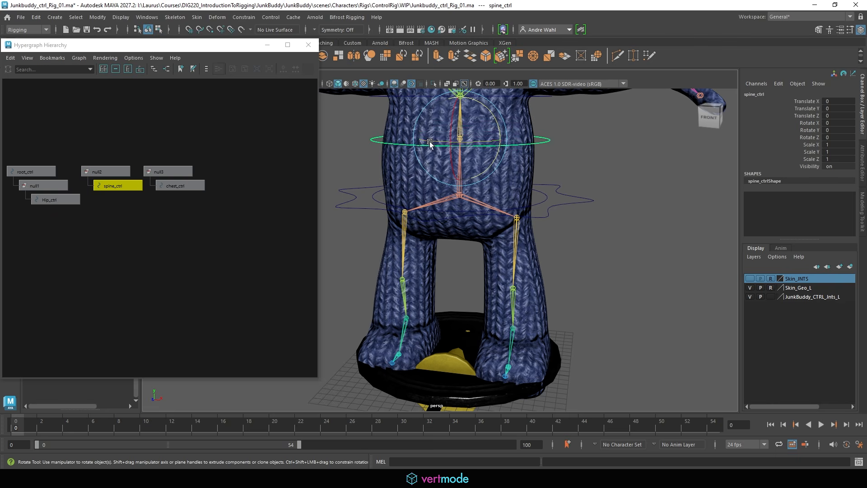
pyautogui.click(106, 171)
pyautogui.click(530, 206)
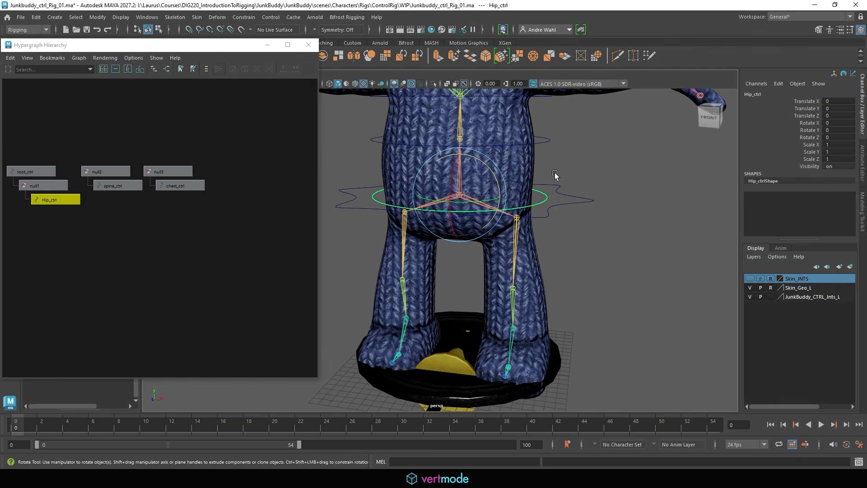
pyautogui.click(135, 158)
pyautogui.click(116, 171)
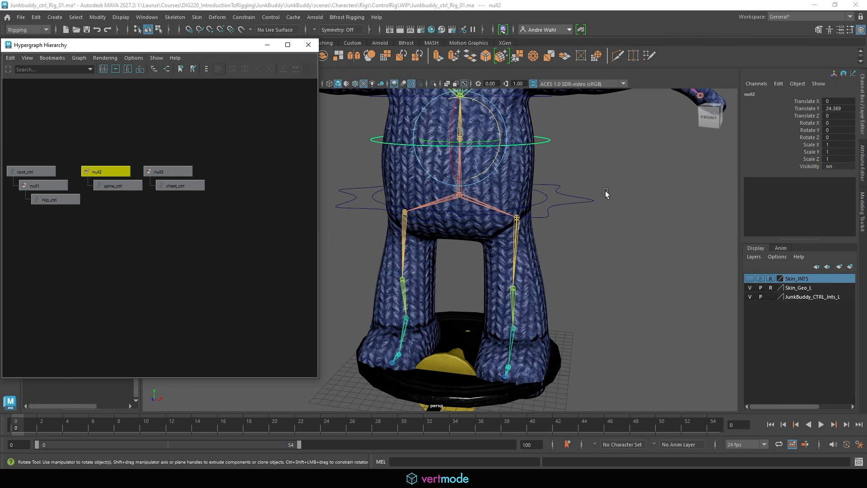
pyautogui.click(581, 204)
pyautogui.click(108, 171)
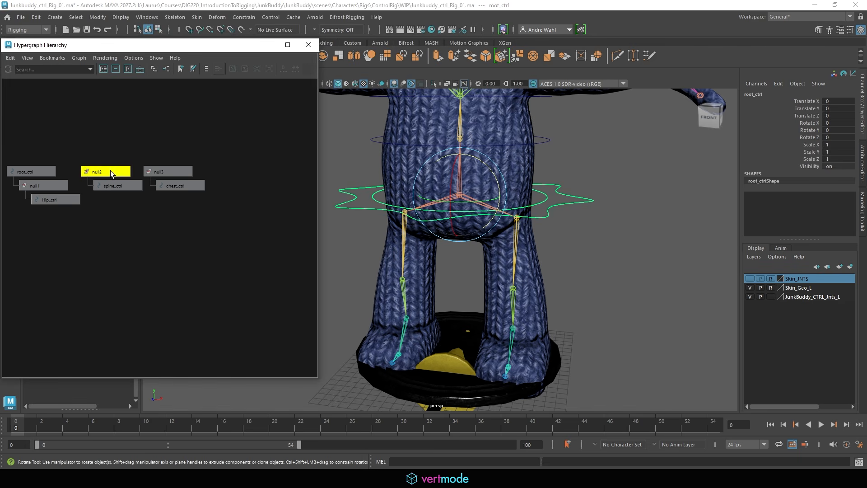
pyautogui.keyDown('shift'); pyautogui.click(565, 205); pyautogui.keyUp('shift')
pyautogui.press('p')
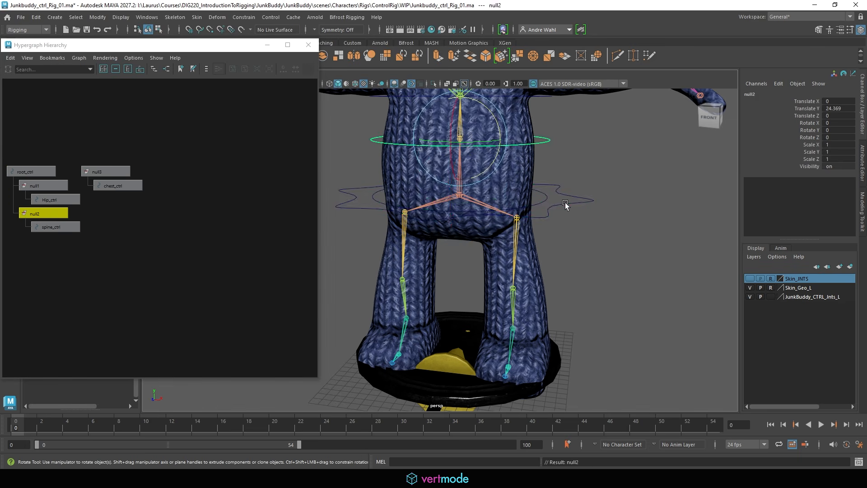
# Test-move and rotate root_ctrl with both the hip and spine groups under it, and undo the transforms.
pyautogui.click(565, 205)
pyautogui.press('w')
pyautogui.press('f')
pyautogui.moveTo(504, 192); pyautogui.dragTo(542, 230)
pyautogui.hotkey('ctrl', 'z')
pyautogui.press('e')
pyautogui.moveTo(524, 164); pyautogui.dragTo(546, 192)
pyautogui.hotkey('ctrl', 'z')
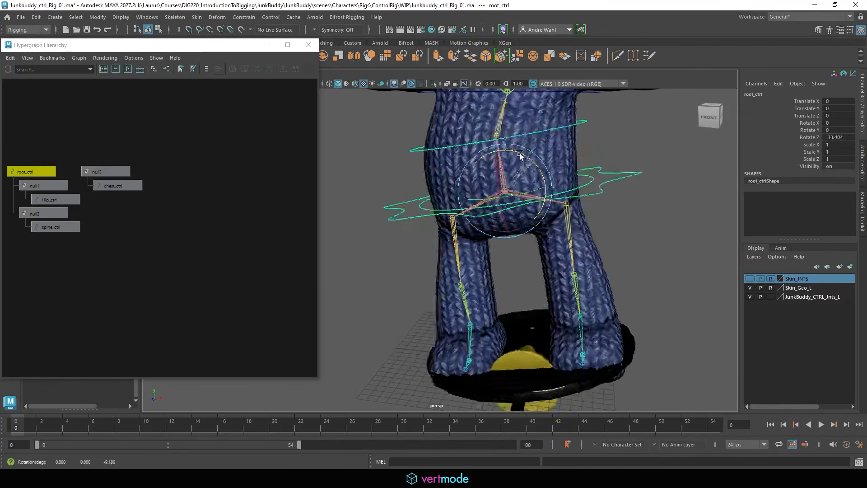
# Test-rotate Hip_ctrl about 21 degrees around Z independently of the spine, and undo the rotation.
pyautogui.click(579, 201)
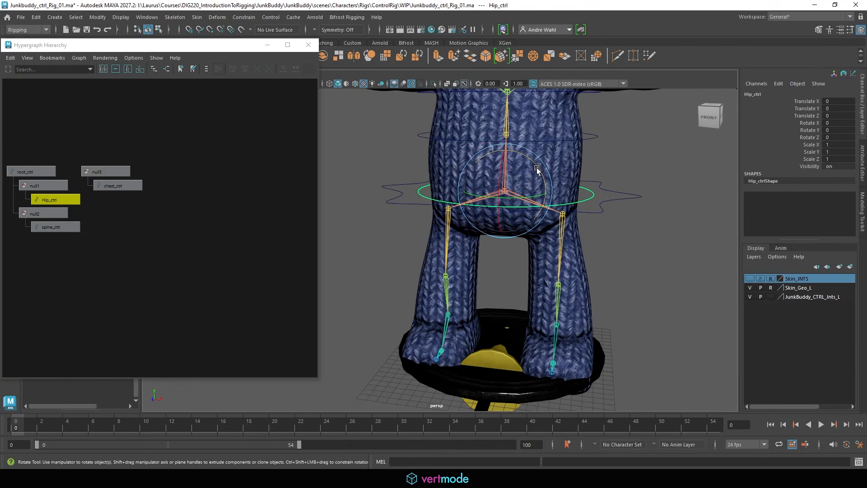
pyautogui.moveTo(542, 170); pyautogui.dragTo(538, 142)
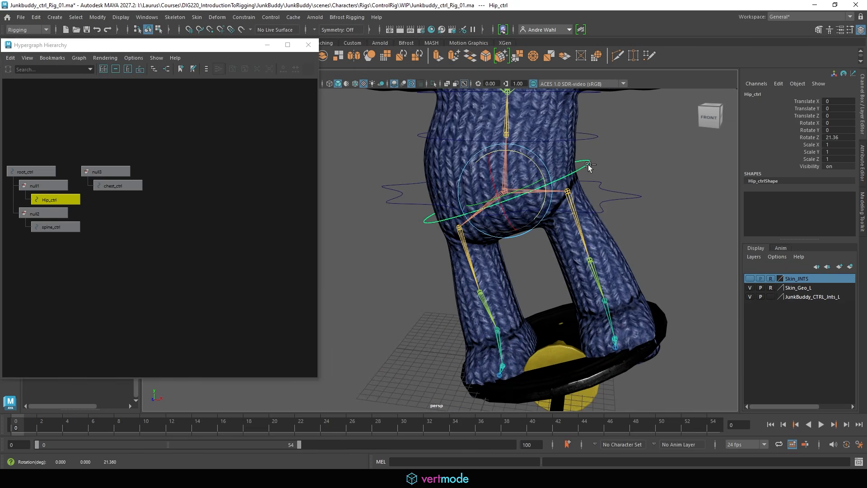
pyautogui.hotkey('ctrl', 'z')
pyautogui.click(635, 169)
# Parent the null3 group holding chest_ctrl under spine_ctrl.
pyautogui.scroll(-3, 607, 188)
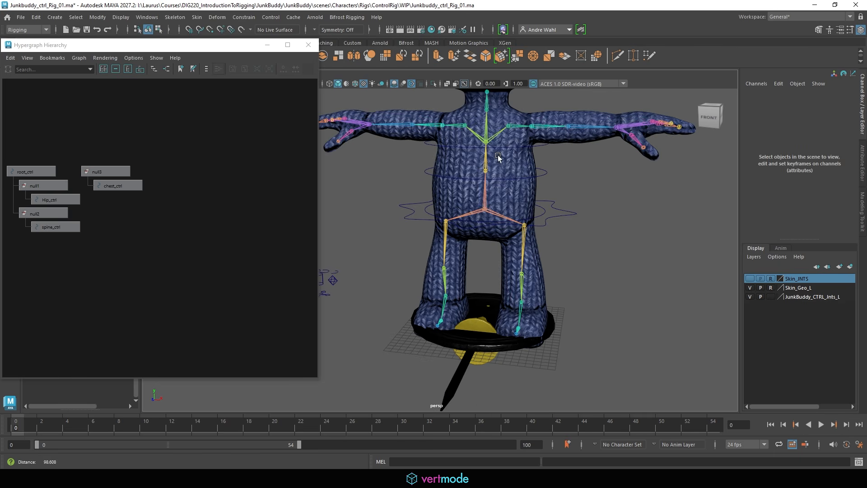
pyautogui.click(105, 171)
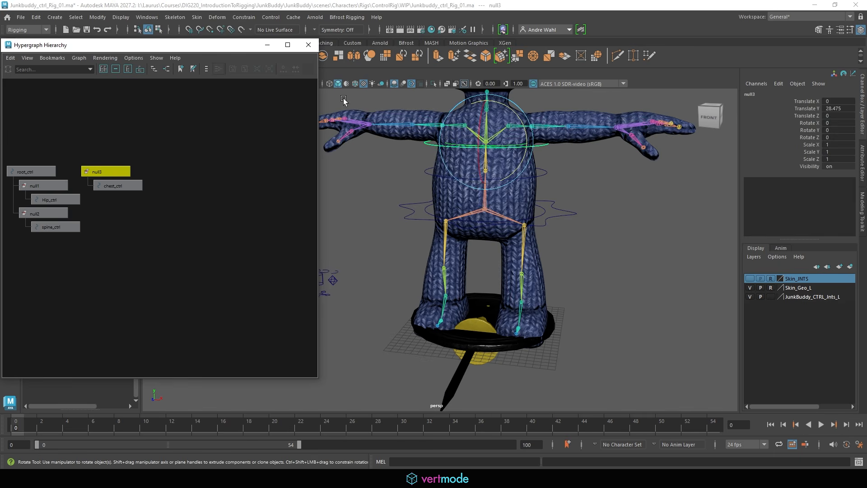
pyautogui.keyDown('shift'); pyautogui.click(537, 177); pyautogui.keyUp('shift')
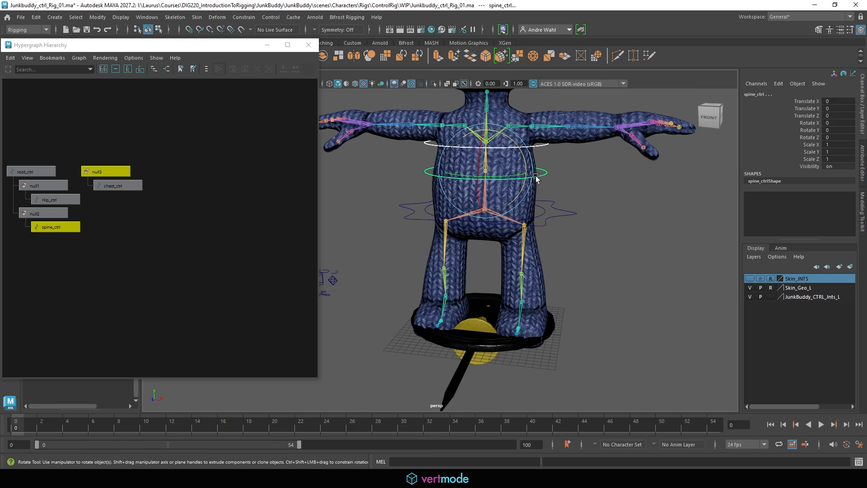
pyautogui.press('p')
pyautogui.click(603, 202)
# Test-rotate spine_ctrl about 12 degrees around Z and then the chest control, undo the rotations and deselect.
pyautogui.click(541, 172)
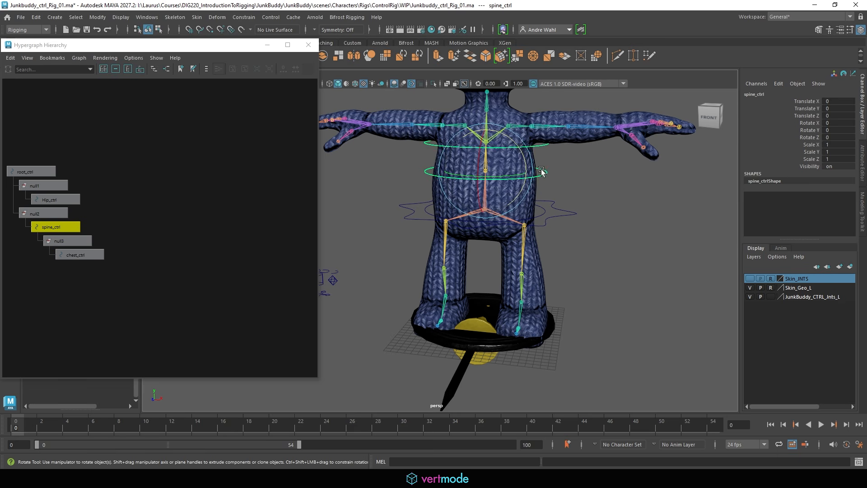
pyautogui.moveTo(542, 172)
pyautogui.mouseDown()
pyautogui.moveTo(548, 137)
pyautogui.moveTo(548, 159)
pyautogui.mouseUp()
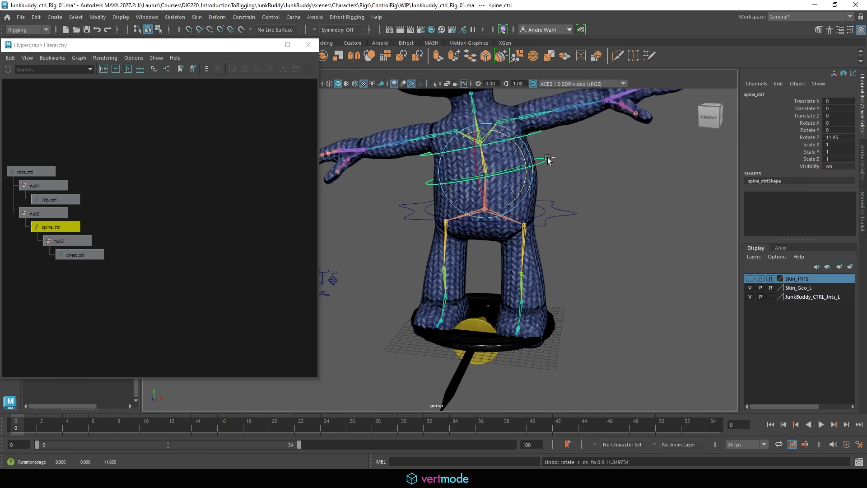
pyautogui.hotkey('ctrl', 'z')
pyautogui.hotkey('ctrl', 'z')
pyautogui.click(529, 149)
pyautogui.moveTo(520, 118); pyautogui.dragTo(536, 141)
pyautogui.hotkey('ctrl', 'z')
pyautogui.hotkey('ctrl', 'z')
pyautogui.hotkey('ctrl', 'z')
pyautogui.click(616, 194)
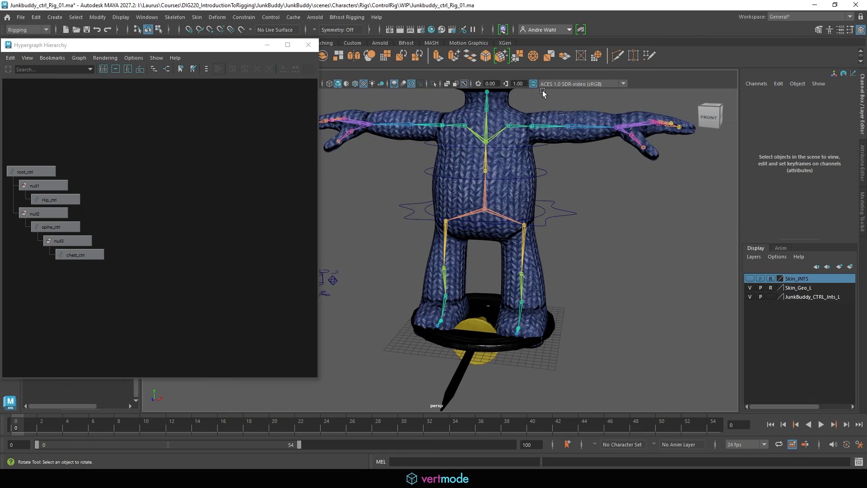
# Examine the parenting of the hip, spine and chest groups under root_ctrl in the Hypergraph Hierarchy.
pyautogui.keyDown('alt'); pyautogui.moveTo(542, 93); pyautogui.dragTo(522, 140, button='middle'); pyautogui.keyUp('alt')
pyautogui.keyDown('alt'); pyautogui.moveTo(606, 265); pyautogui.dragTo(476, 249, button='right'); pyautogui.keyUp('alt')
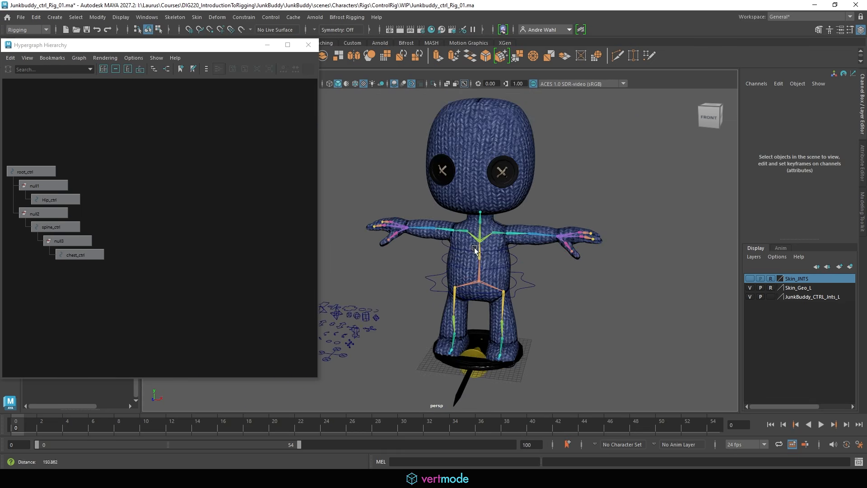
pyautogui.keyDown('alt'); pyautogui.moveTo(476, 249); pyautogui.dragTo(478, 203, button='middle'); pyautogui.keyUp('alt')
pyautogui.keyDown('alt'); pyautogui.moveTo(517, 180); pyautogui.dragTo(576, 193, button='right'); pyautogui.keyUp('alt')
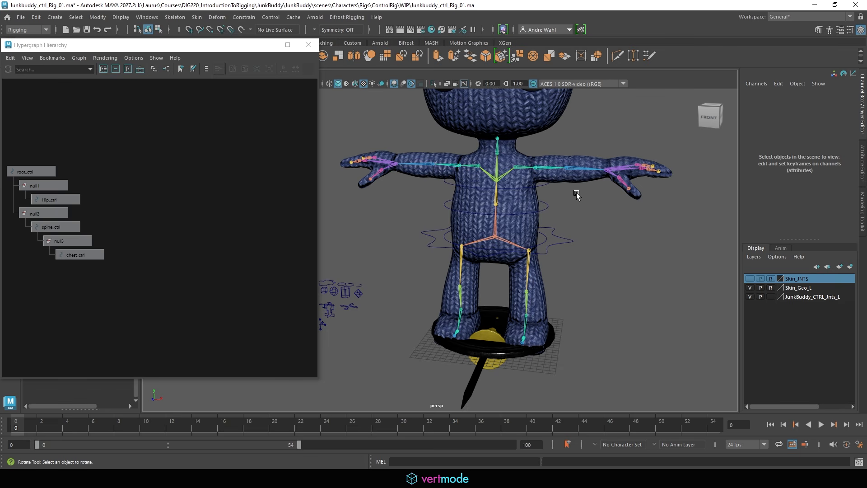
pyautogui.keyDown('alt'); pyautogui.moveTo(97, 189); pyautogui.dragTo(257, 179, button='middle'); pyautogui.keyUp('alt')
pyautogui.keyDown('alt'); pyautogui.moveTo(194, 179); pyautogui.dragTo(157, 177, button='middle'); pyautogui.keyUp('alt')
pyautogui.keyDown('alt'); pyautogui.moveTo(158, 178); pyautogui.dragTo(260, 263, button='right'); pyautogui.keyUp('alt')
pyautogui.keyDown('alt'); pyautogui.moveTo(260, 264); pyautogui.dragTo(235, 306, button='middle'); pyautogui.keyUp('alt')
pyautogui.keyDown('alt'); pyautogui.moveTo(235, 306); pyautogui.dragTo(197, 279, button='right'); pyautogui.keyUp('alt')
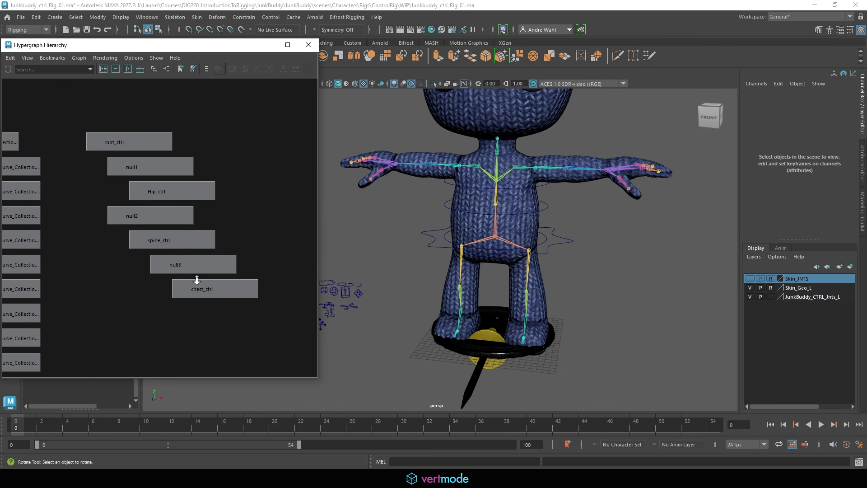
pyautogui.click(144, 141)
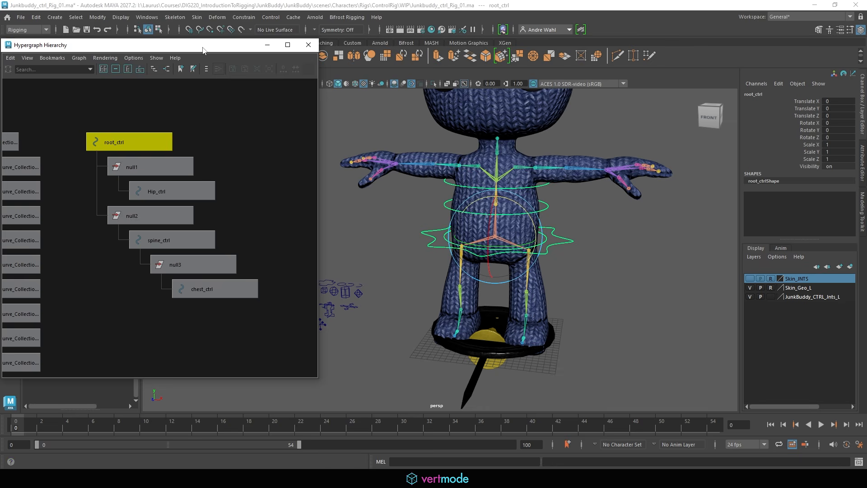
# Close the Hypergraph Hierarchy and hide the Skin_Geo_L display layer.
pyautogui.click(309, 44)
pyautogui.scroll(-4, 353, 209)
pyautogui.keyDown('alt'); pyautogui.moveTo(316, 205); pyautogui.dragTo(302, 203, button='middle'); pyautogui.keyUp('alt')
pyautogui.scroll(4, 302, 203)
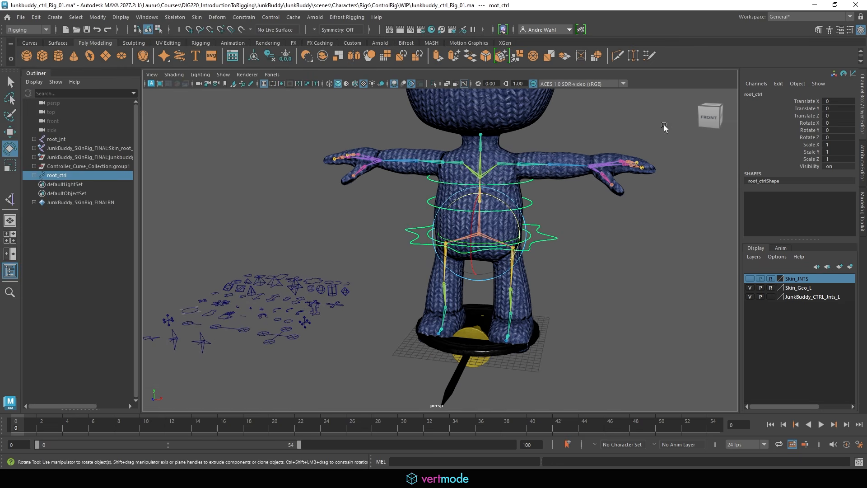
pyautogui.keyDown('alt'); pyautogui.moveTo(454, 313); pyautogui.dragTo(456, 330); pyautogui.keyUp('alt')
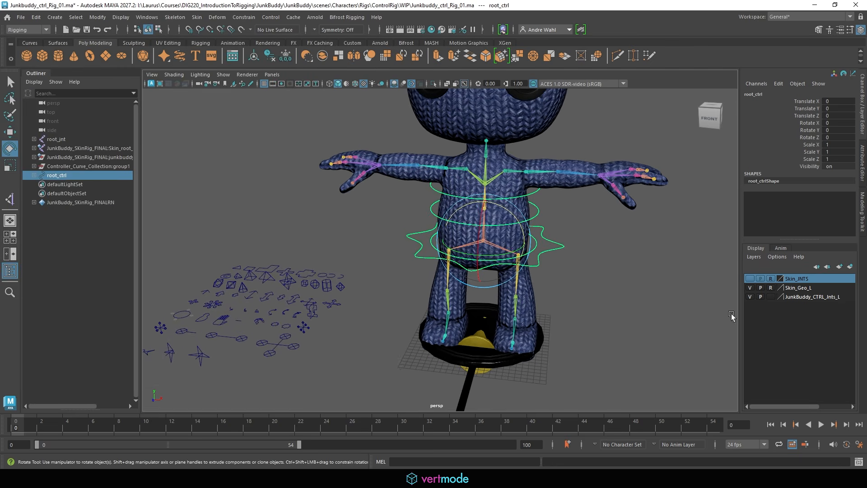
pyautogui.click(749, 297)
pyautogui.keyDown('alt'); pyautogui.moveTo(349, 274); pyautogui.dragTo(363, 254, button='middle'); pyautogui.keyUp('alt')
pyautogui.click(749, 296)
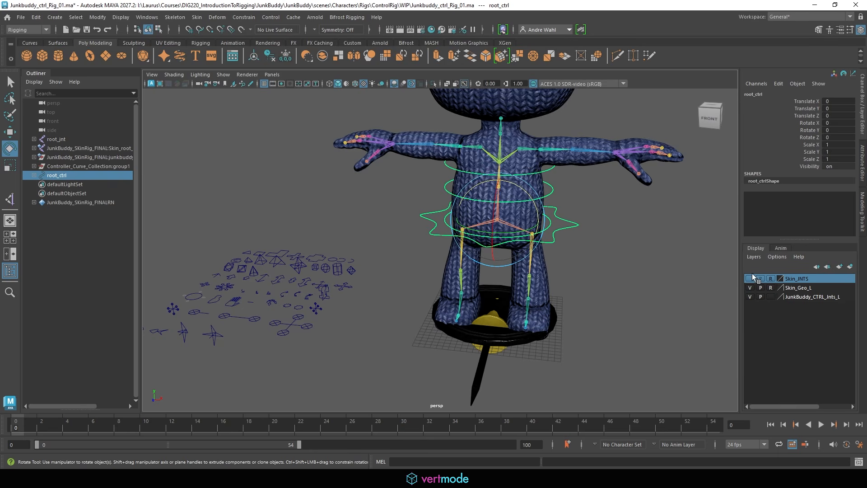
pyautogui.click(751, 288)
pyautogui.click(367, 342)
# Duplicate the small circle curve from the controller collection and snap the copy to the neck joint.
pyautogui.keyDown('alt'); pyautogui.moveTo(349, 183); pyautogui.dragTo(348, 238); pyautogui.keyUp('alt')
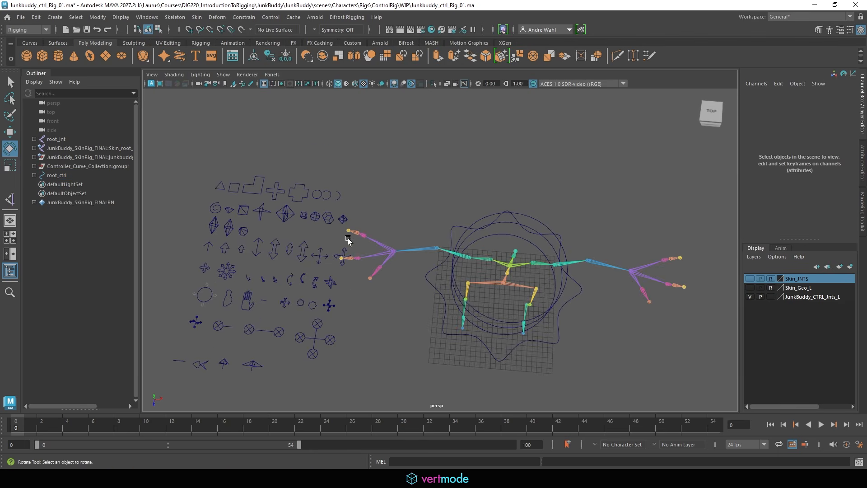
pyautogui.click(322, 200)
pyautogui.press('w')
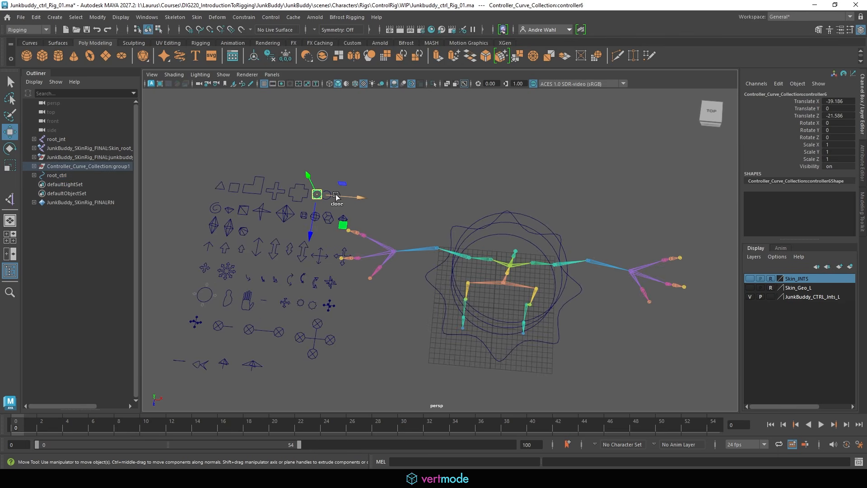
pyautogui.moveTo(339, 197)
pyautogui.keyDown('shift'); pyautogui.mouseDown()
pyautogui.moveTo(402, 201)
pyautogui.moveTo(391, 167)
pyautogui.mouseUp(); pyautogui.keyUp('shift')
pyautogui.press('v')
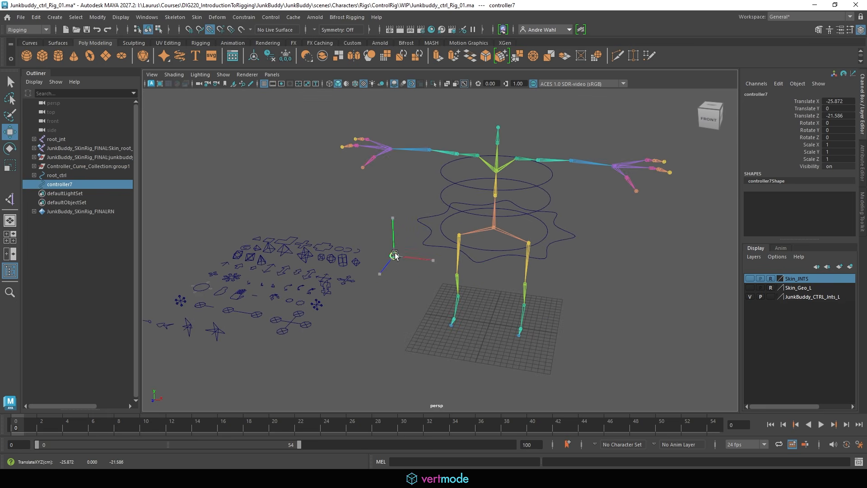
pyautogui.moveTo(395, 255); pyautogui.dragTo(498, 143)
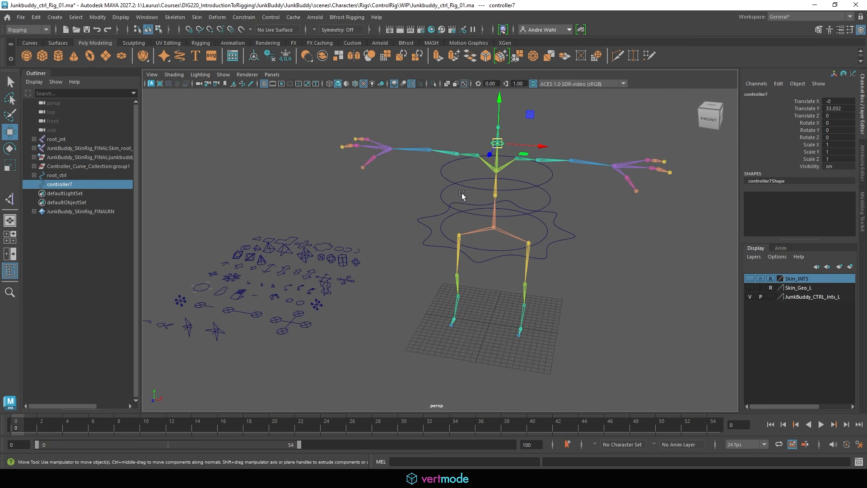
# Show the Skin_Geo_L layer and scale the neck circle uniformly to about 5.06 so it surrounds the neck.
pyautogui.keyDown('alt'); pyautogui.moveTo(462, 195); pyautogui.dragTo(462, 223, button='middle'); pyautogui.keyUp('alt')
pyautogui.click(751, 289)
pyautogui.scroll(3, 457, 224)
pyautogui.press('r')
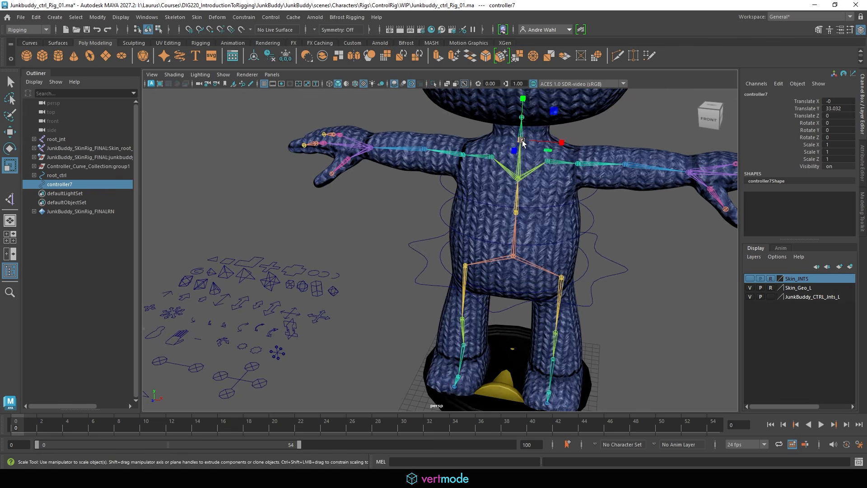
pyautogui.moveTo(520, 140); pyautogui.dragTo(582, 176)
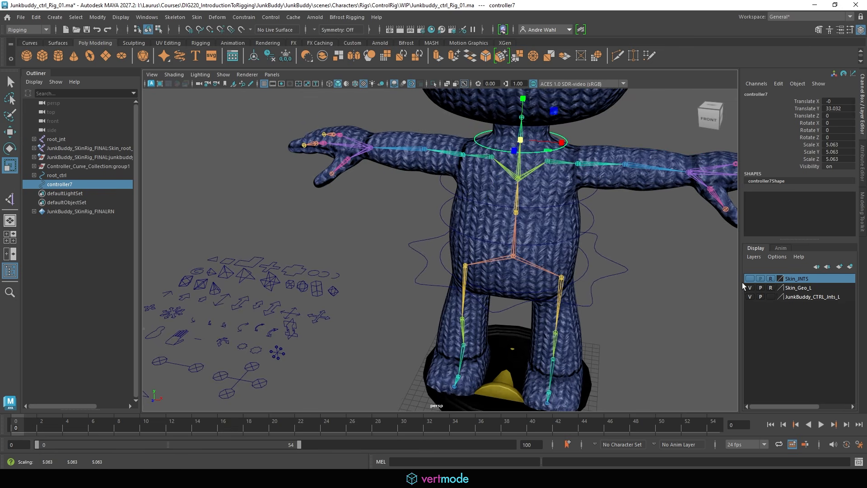
# Hide the Skin_Geo_L layer and duplicate the hexagonal prism curve from the controller collection.
pyautogui.click(750, 287)
pyautogui.keyDown('alt'); pyautogui.moveTo(557, 257); pyautogui.dragTo(418, 243, button='right'); pyautogui.keyUp('alt')
pyautogui.keyDown('alt'); pyautogui.moveTo(418, 242); pyautogui.dragTo(483, 154, button='middle'); pyautogui.keyUp('alt')
pyautogui.keyDown('alt'); pyautogui.moveTo(483, 154); pyautogui.dragTo(447, 242); pyautogui.keyUp('alt')
pyautogui.keyDown('alt'); pyautogui.moveTo(447, 242); pyautogui.dragTo(587, 230, button='right'); pyautogui.keyUp('alt')
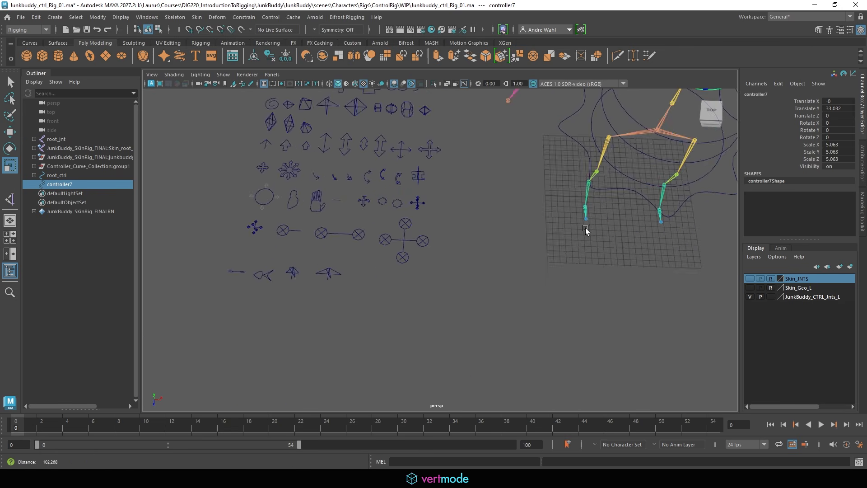
pyautogui.keyDown('alt'); pyautogui.moveTo(363, 149); pyautogui.dragTo(417, 271, button='middle'); pyautogui.keyUp('alt')
pyautogui.click(425, 186)
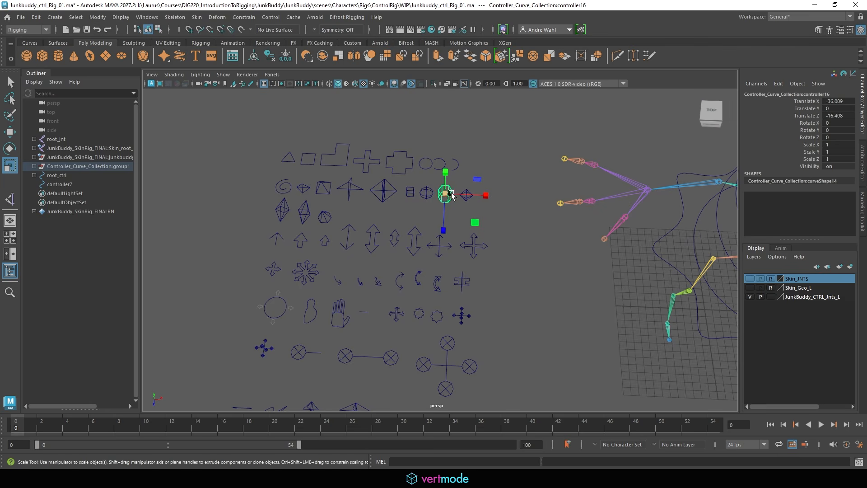
pyautogui.press('w')
pyautogui.keyDown('alt'); pyautogui.moveTo(452, 200); pyautogui.dragTo(481, 216); pyautogui.keyUp('alt')
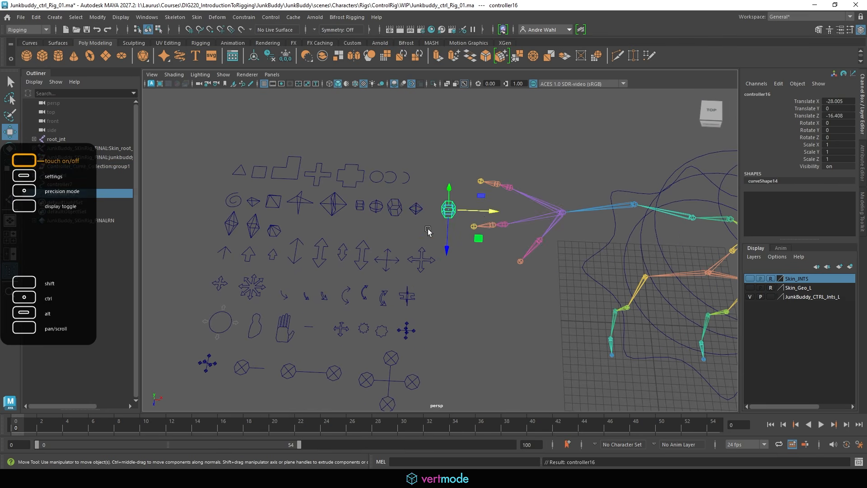
# Snap the duplicated hexagonal prism curve to the head joint above the neck circle.
pyautogui.keyDown('alt'); pyautogui.moveTo(428, 231); pyautogui.dragTo(409, 226, button='right'); pyautogui.keyUp('alt')
pyautogui.keyDown('alt'); pyautogui.moveTo(422, 230); pyautogui.dragTo(415, 176); pyautogui.keyUp('alt')
pyautogui.press('v')
pyautogui.moveTo(446, 237); pyautogui.dragTo(547, 116)
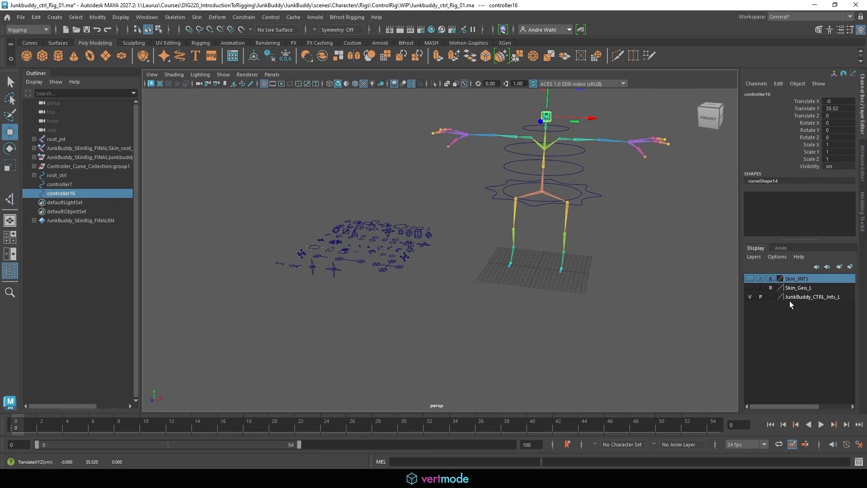
# Show the Skin_Geo_L layer and scale the prism curve uniformly to about 14.47 to suit the head.
pyautogui.click(750, 279)
pyautogui.click(750, 279)
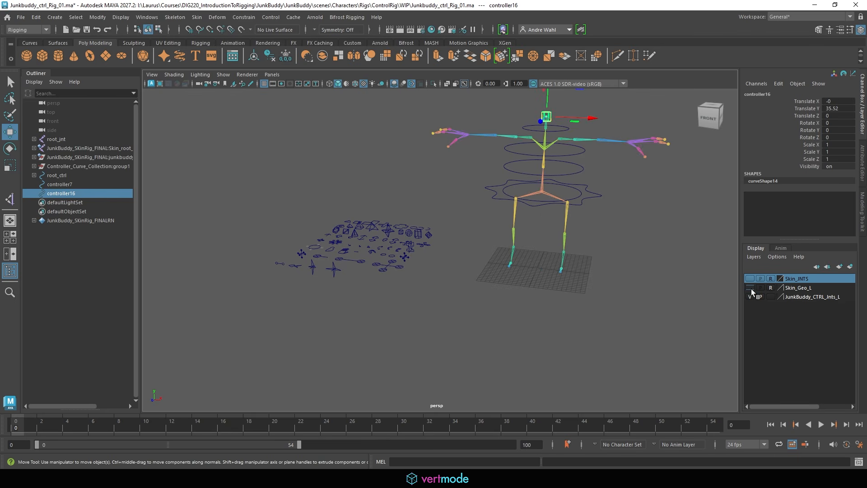
pyautogui.click(750, 288)
pyautogui.keyDown('alt'); pyautogui.moveTo(622, 223); pyautogui.dragTo(529, 311, button='middle'); pyautogui.keyUp('alt')
pyautogui.press('r')
pyautogui.moveTo(455, 210); pyautogui.dragTo(550, 227)
# Isolate the prism curve, select all its control vertices and bring the rest of the scene back into view.
pyautogui.keyDown('alt'); pyautogui.moveTo(458, 228); pyautogui.dragTo(472, 189); pyautogui.keyUp('alt')
pyautogui.click(432, 83)
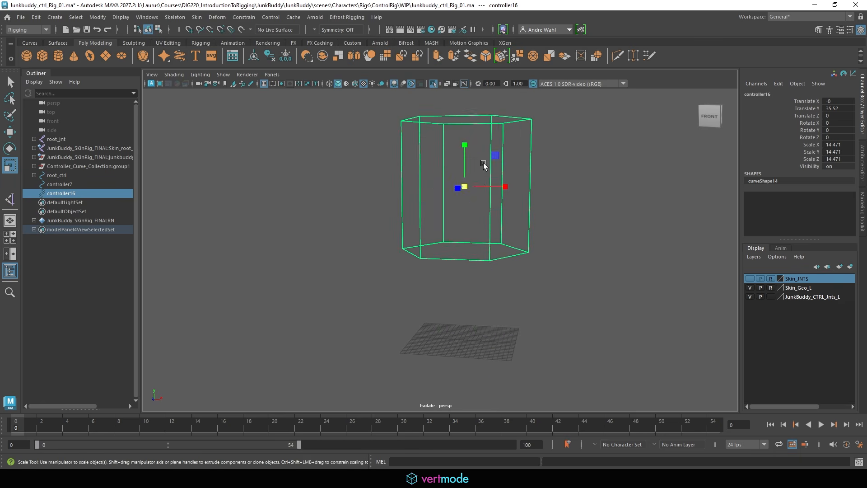
pyautogui.moveTo(481, 149); pyautogui.dragTo(433, 137, button='right')
pyautogui.moveTo(321, 320); pyautogui.dragTo(683, 61)
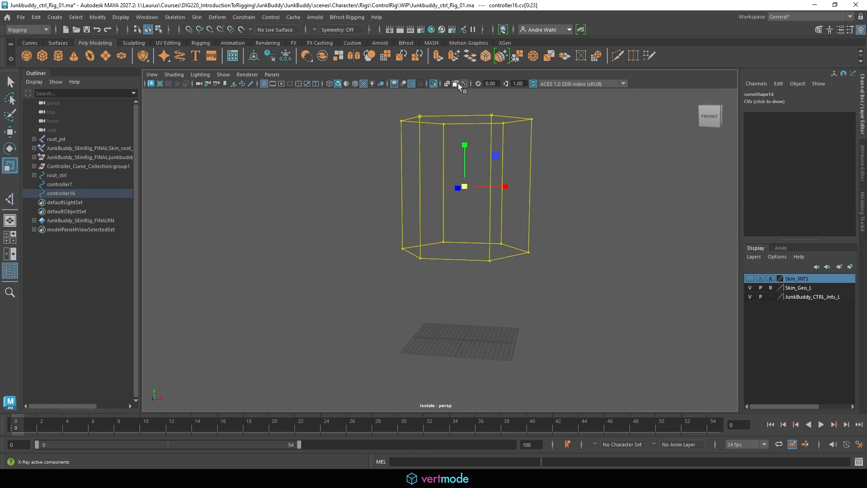
pyautogui.click(432, 84)
# Raise the prism's control vertices to enclose the head, lower its top ring closer to the head, and return to object mode.
pyautogui.keyDown('alt'); pyautogui.moveTo(468, 140); pyautogui.dragTo(463, 185, button='middle'); pyautogui.keyUp('alt')
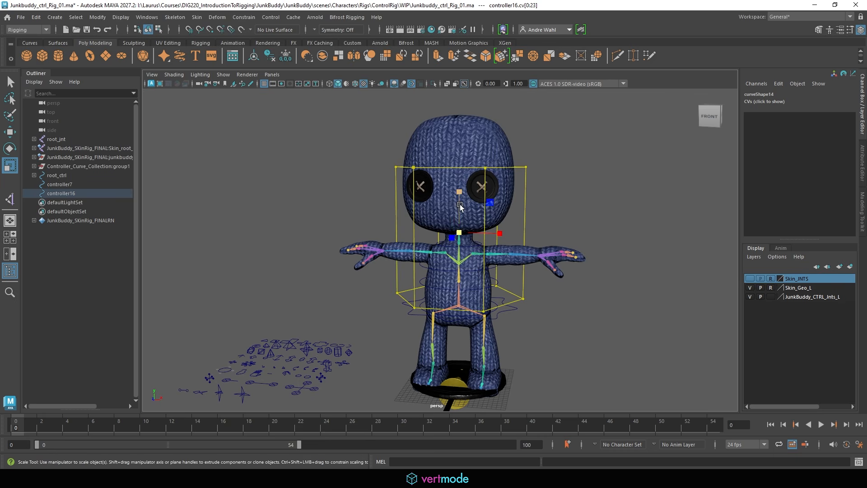
pyautogui.press('w')
pyautogui.moveTo(460, 205); pyautogui.dragTo(461, 138)
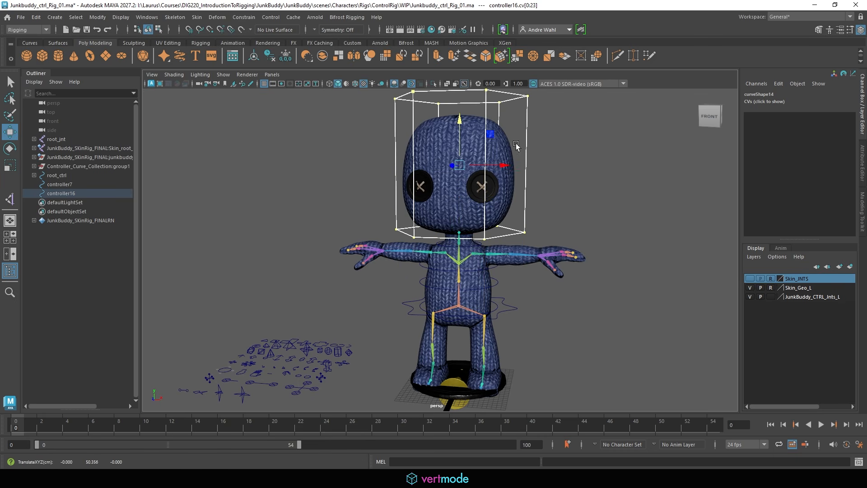
pyautogui.keyDown('alt'); pyautogui.moveTo(516, 145); pyautogui.dragTo(518, 170, button='middle'); pyautogui.keyUp('alt')
pyautogui.moveTo(333, 130); pyautogui.dragTo(616, 104)
pyautogui.moveTo(464, 107); pyautogui.dragTo(467, 121)
pyautogui.moveTo(513, 142); pyautogui.dragTo(552, 131, button='right')
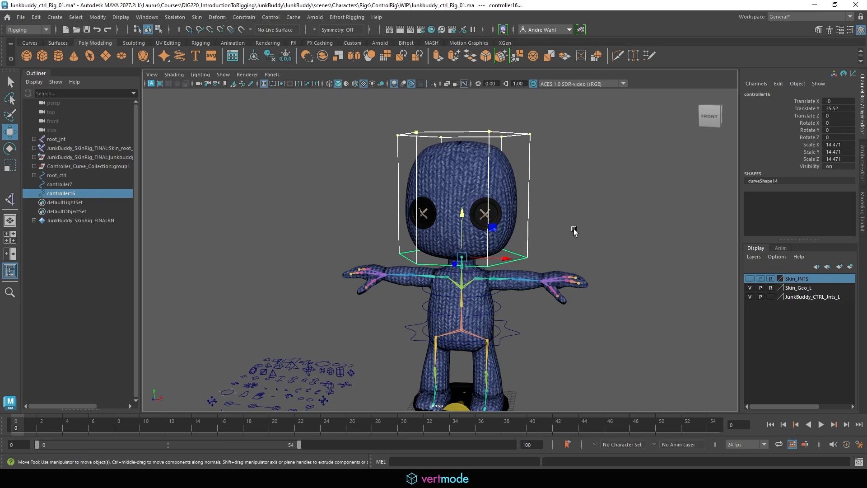
# Freeze the transformations of the head prism and neck circle controls.
pyautogui.keyDown('alt'); pyautogui.moveTo(574, 230); pyautogui.dragTo(572, 190, button='middle'); pyautogui.keyUp('alt')
pyautogui.keyDown('alt'); pyautogui.moveTo(572, 190); pyautogui.dragTo(605, 205, button='right'); pyautogui.keyUp('alt')
pyautogui.keyDown('alt'); pyautogui.moveTo(605, 205); pyautogui.dragTo(610, 193); pyautogui.keyUp('alt')
pyautogui.keyDown('alt'); pyautogui.moveTo(610, 194); pyautogui.dragTo(630, 205, button='middle'); pyautogui.keyUp('alt')
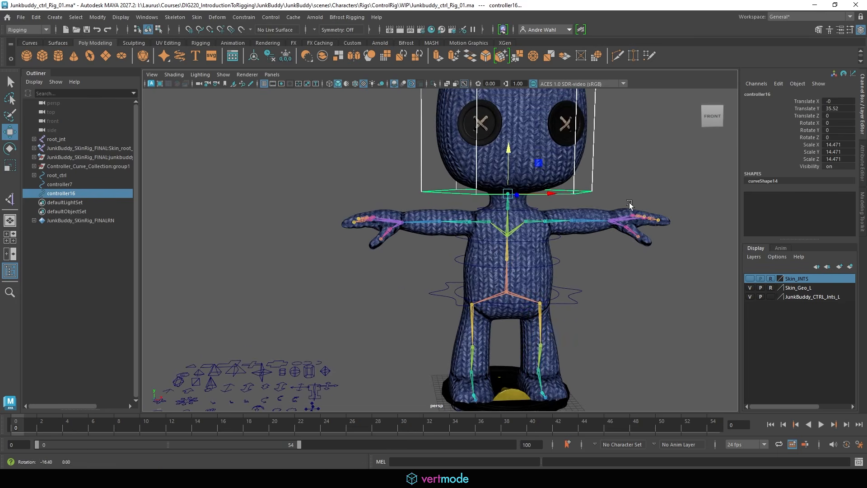
pyautogui.keyDown('shift'); pyautogui.click(527, 212); pyautogui.keyUp('shift')
pyautogui.click(98, 17)
pyautogui.click(118, 60)
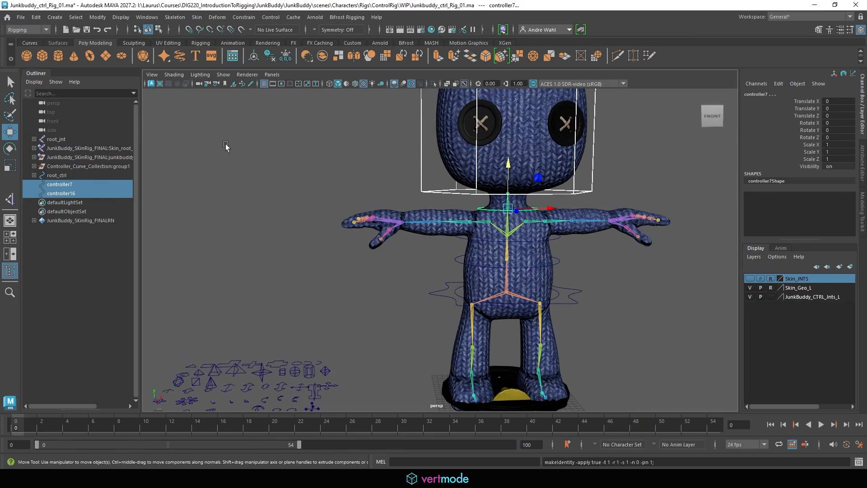
# Open the Hypergraph Hierarchy beside the character, frame the control nodes and select the neck circle control.
pyautogui.click(581, 193)
pyautogui.click(530, 212)
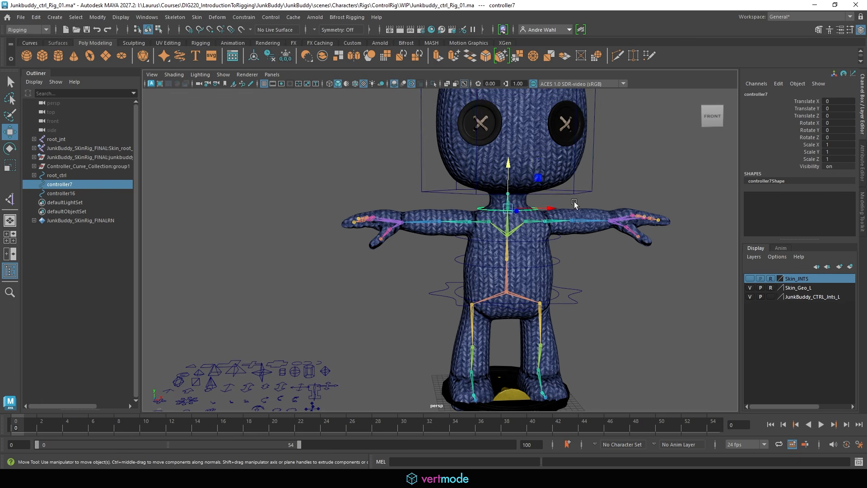
pyautogui.keyDown('alt'); pyautogui.moveTo(275, 212); pyautogui.dragTo(252, 193, button='middle'); pyautogui.keyUp('alt')
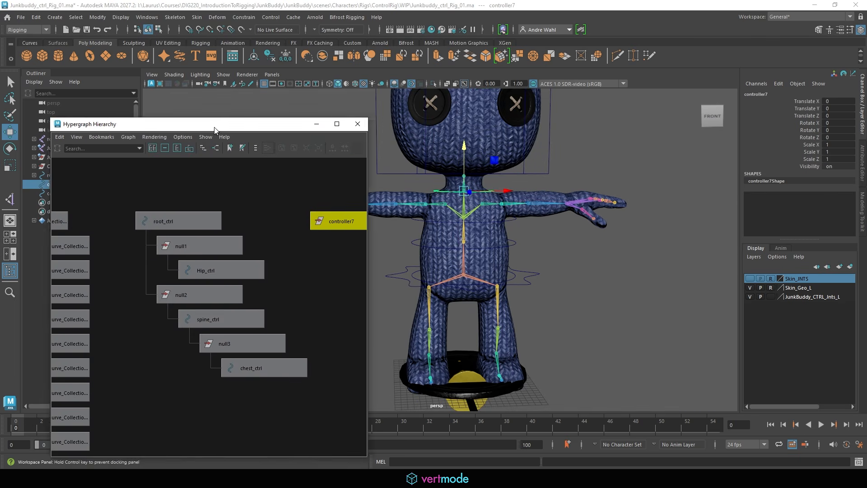
pyautogui.moveTo(215, 129); pyautogui.dragTo(194, 94)
pyautogui.keyDown('alt'); pyautogui.moveTo(182, 146); pyautogui.dragTo(183, 175, button='right'); pyautogui.keyUp('alt')
pyautogui.keyDown('alt'); pyautogui.moveTo(564, 221); pyautogui.dragTo(682, 250, button='right'); pyautogui.keyUp('alt')
pyautogui.click(535, 125)
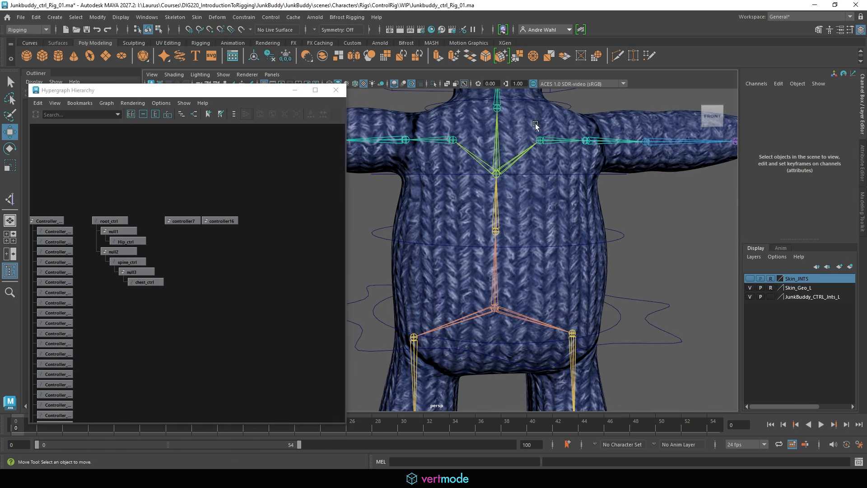
pyautogui.click(531, 100)
pyautogui.keyDown('alt'); pyautogui.moveTo(544, 135); pyautogui.dragTo(563, 163); pyautogui.keyUp('alt')
pyautogui.keyDown('alt'); pyautogui.moveTo(563, 163); pyautogui.dragTo(392, 178, button='right'); pyautogui.keyUp('alt')
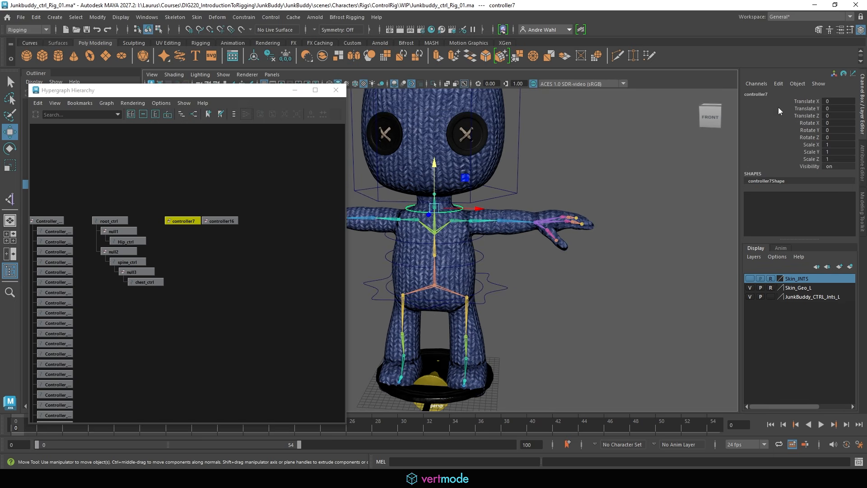
# Rename the selected neck circle control as neck_ctrl.
pyautogui.click(762, 94)
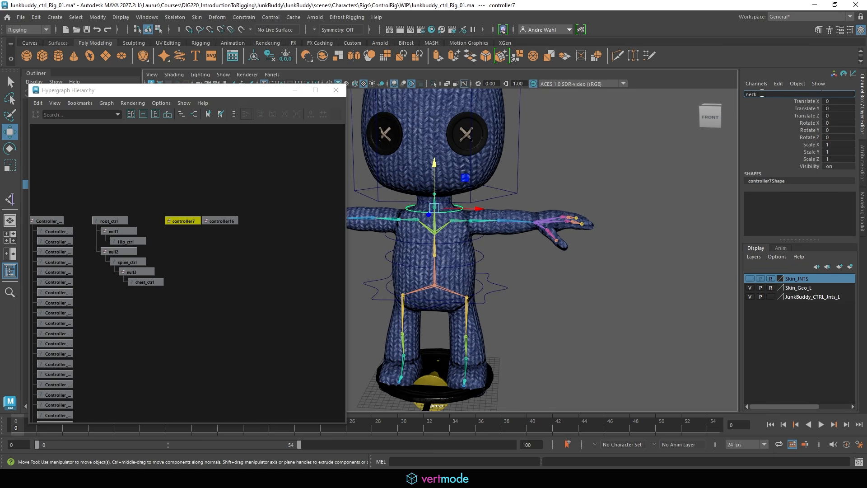
pyautogui.press('Return')
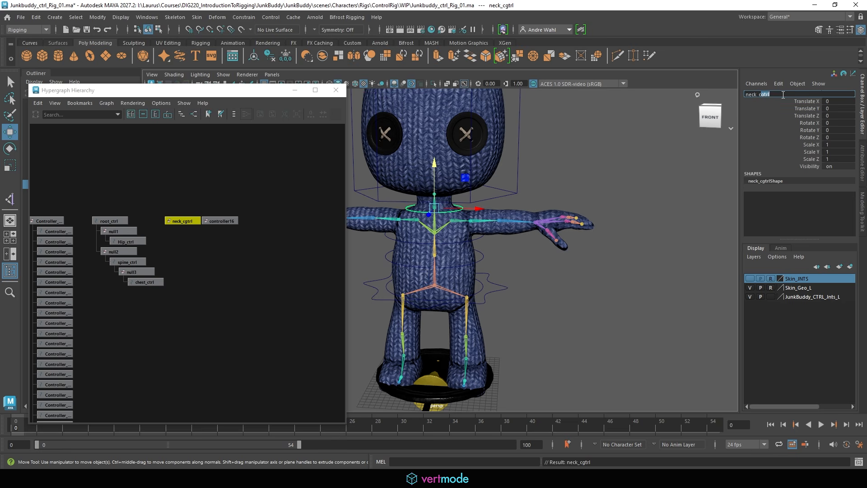
pyautogui.press('Return')
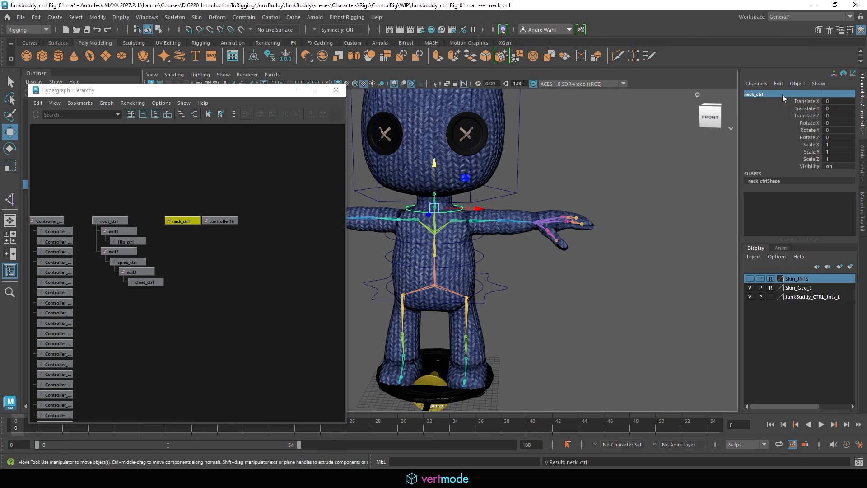
# Select the prism control around the head and rename it as head_ctrl.
pyautogui.click(515, 160)
pyautogui.click(517, 165)
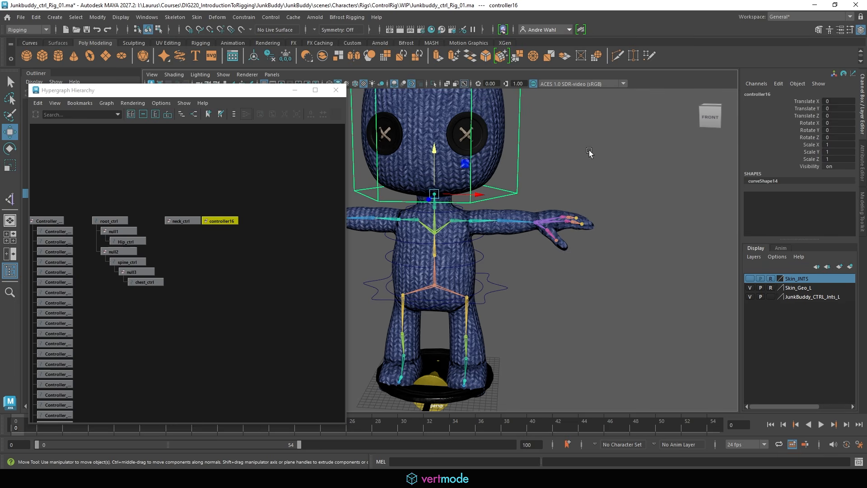
pyautogui.doubleClick(754, 94)
pyautogui.write('he')
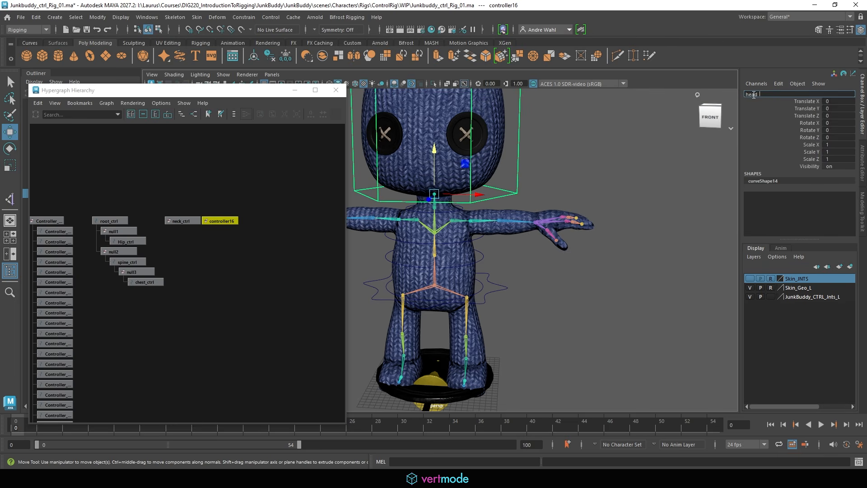
pyautogui.write('ad_ctrl')
pyautogui.press('Return')
# Create an empty group and align it to the neck joint with a temporary parent constraint.
pyautogui.click(278, 261)
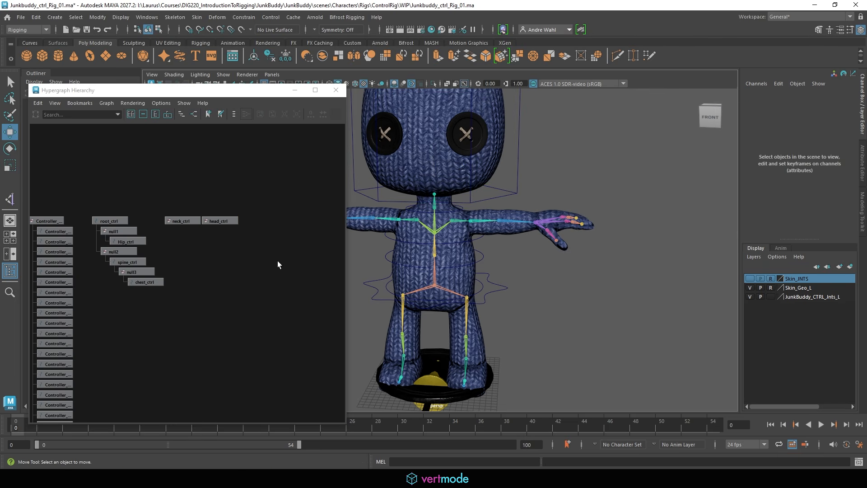
pyautogui.hotkey('ctrl', 'g')
pyautogui.click(552, 290)
pyautogui.scroll(3, 426, 183)
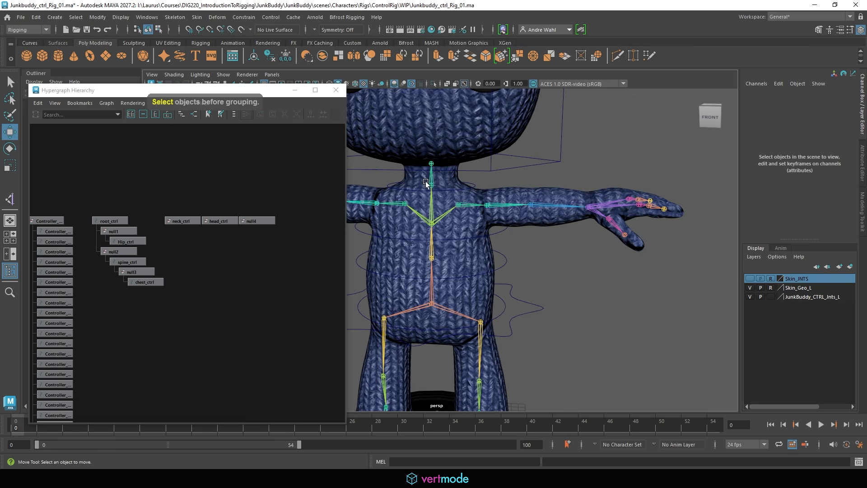
pyautogui.click(434, 183)
pyautogui.keyDown('shift'); pyautogui.click(257, 221); pyautogui.keyUp('shift')
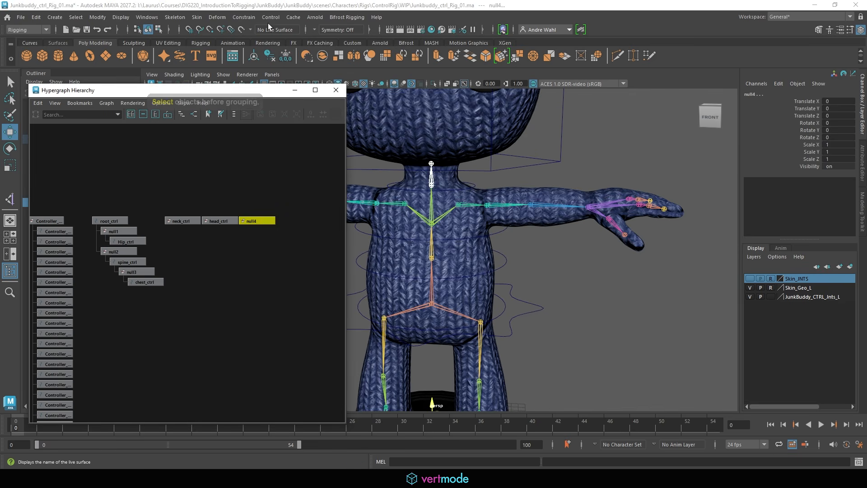
pyautogui.click(247, 17)
pyautogui.click(252, 43)
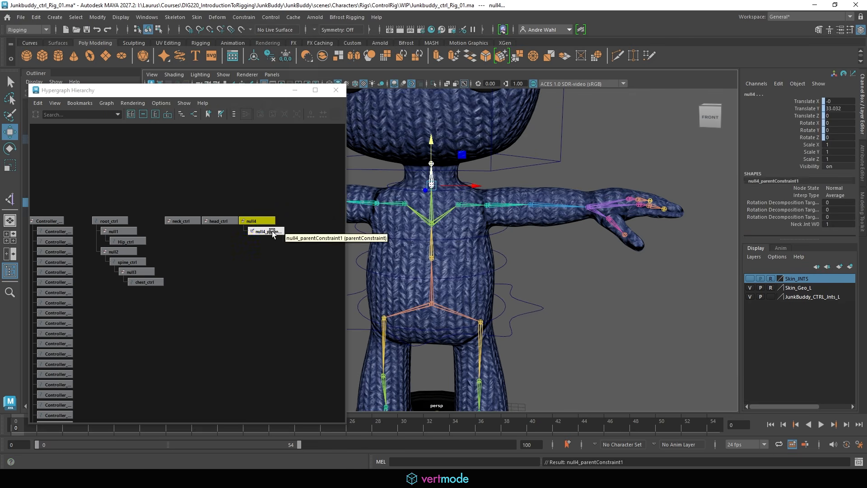
# Parent neck_ctrl under the group aligned to the neck joint and freeze the control's transformations.
pyautogui.click(186, 222)
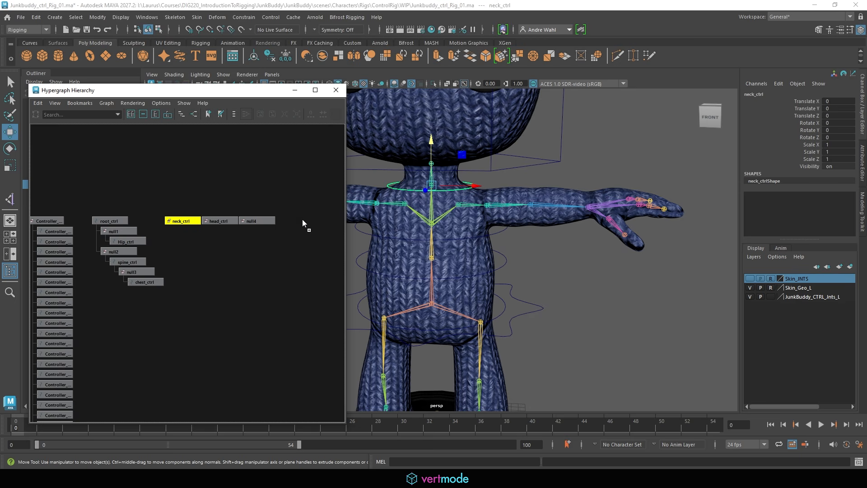
pyautogui.moveTo(255, 220); pyautogui.dragTo(256, 220, button='middle')
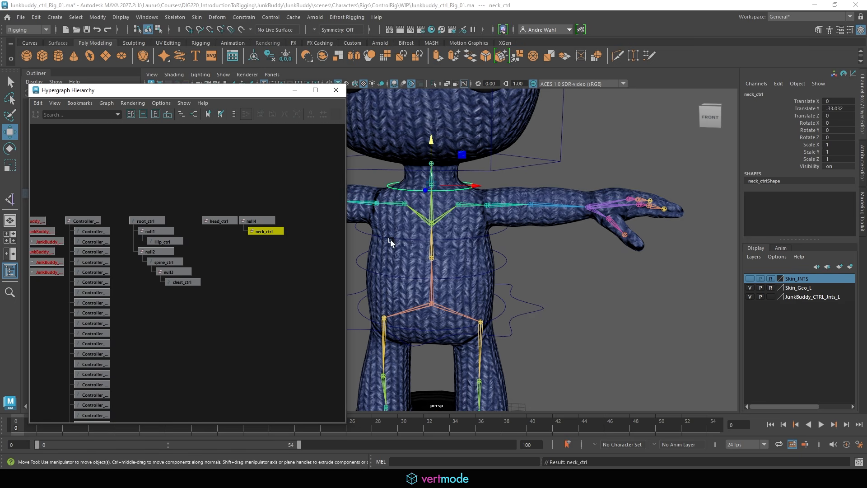
pyautogui.click(97, 18)
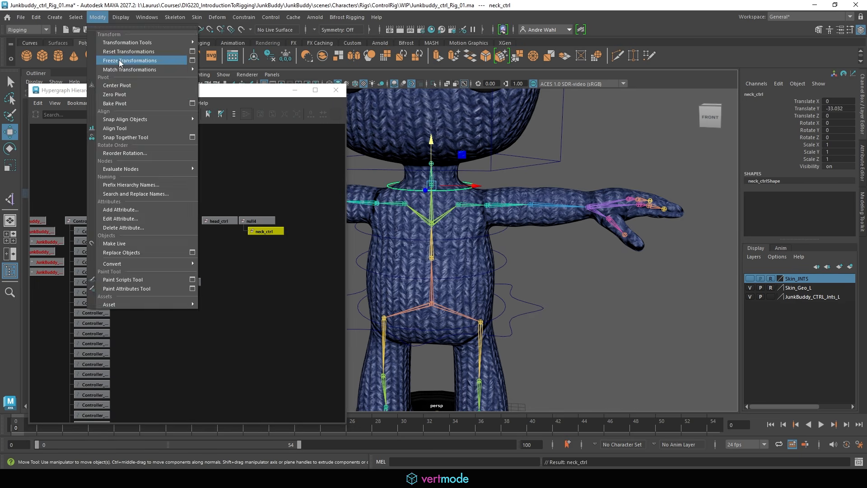
pyautogui.click(118, 52)
# Create another empty group and align it to the head joint with a temporary parent constraint, deleting the constraint once aligned.
pyautogui.click(277, 306)
pyautogui.hotkey('ctrl', 'g')
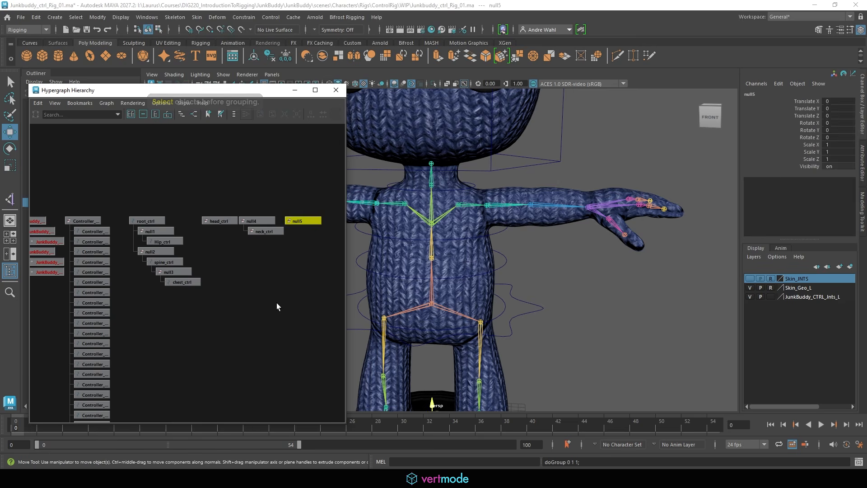
pyautogui.click(475, 182)
pyautogui.click(432, 164)
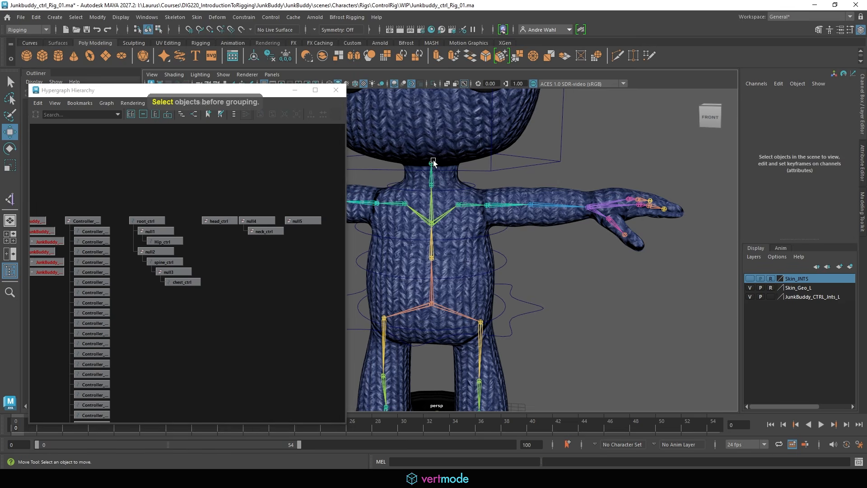
pyautogui.keyDown('shift'); pyautogui.click(305, 221); pyautogui.keyUp('shift')
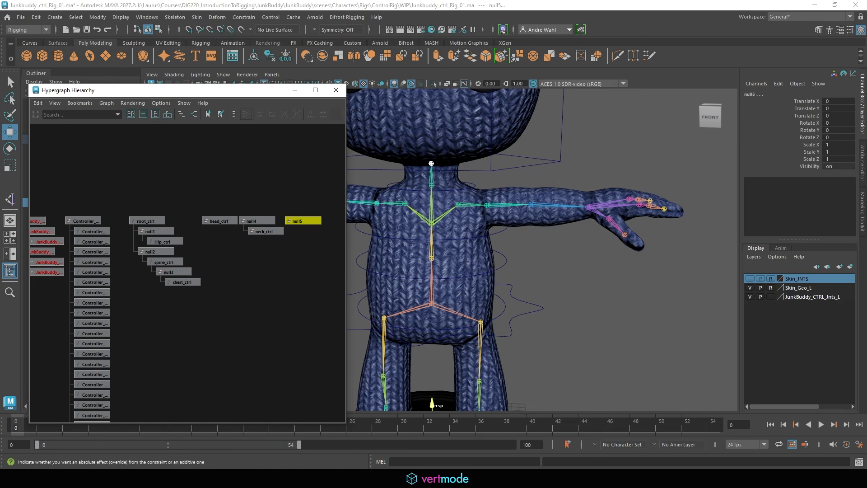
pyautogui.click(244, 17)
pyautogui.click(251, 34)
pyautogui.click(303, 259)
pyautogui.click(316, 231)
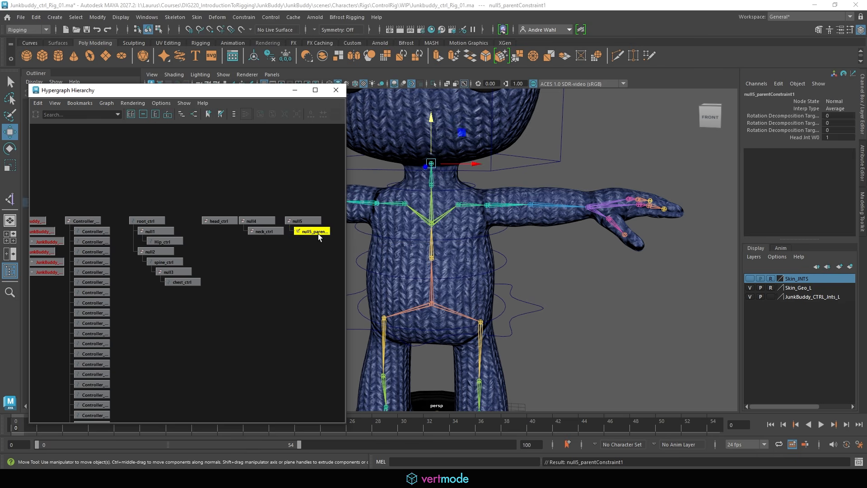
pyautogui.press('Delete')
# Parent head_ctrl under the group aligned to the head joint and freeze the control's transformations.
pyautogui.click(223, 221)
pyautogui.moveTo(223, 220); pyautogui.dragTo(298, 221, button='middle')
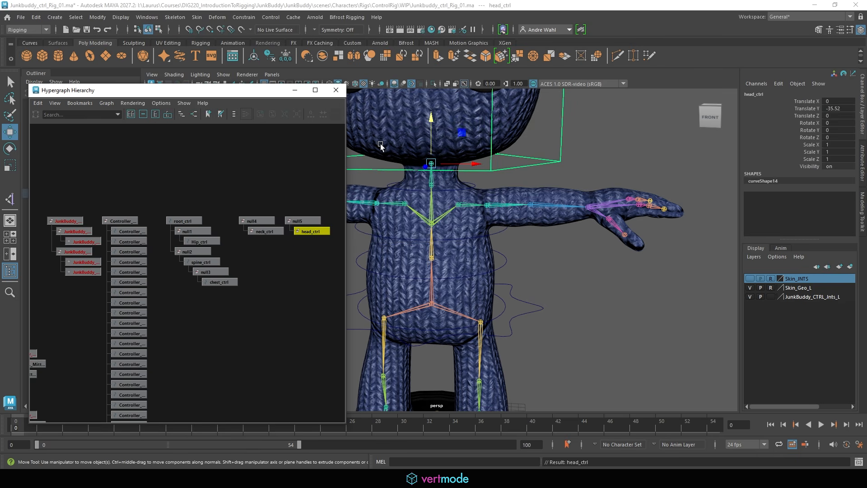
pyautogui.keyDown('alt'); pyautogui.moveTo(194, 248); pyautogui.dragTo(146, 239, button='middle'); pyautogui.keyUp('alt')
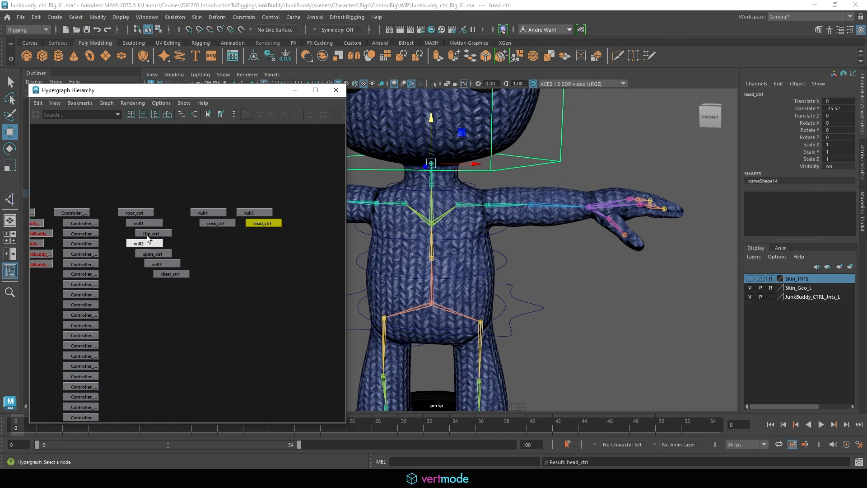
pyautogui.keyDown('alt'); pyautogui.moveTo(146, 239); pyautogui.dragTo(294, 289, button='right'); pyautogui.keyUp('alt')
pyautogui.keyDown('alt'); pyautogui.moveTo(293, 289); pyautogui.dragTo(217, 289, button='middle'); pyautogui.keyUp('alt')
pyautogui.keyDown('alt'); pyautogui.moveTo(304, 224); pyautogui.dragTo(312, 258, button='middle'); pyautogui.keyUp('alt')
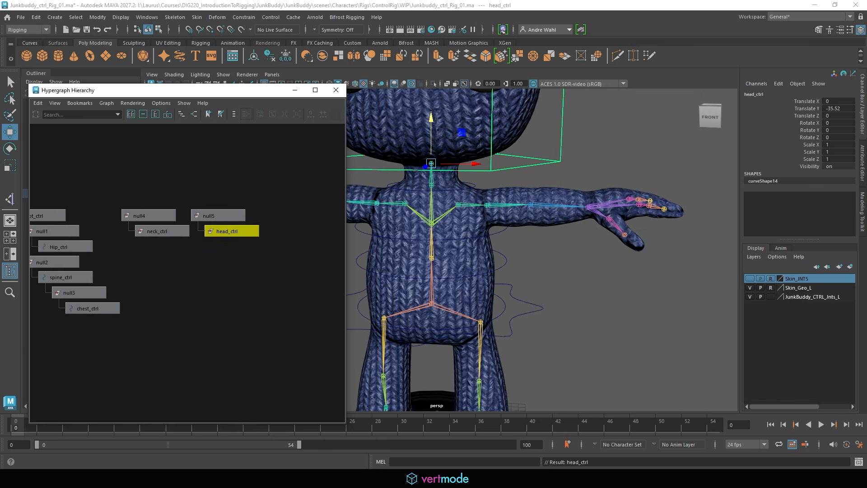
pyautogui.click(97, 17)
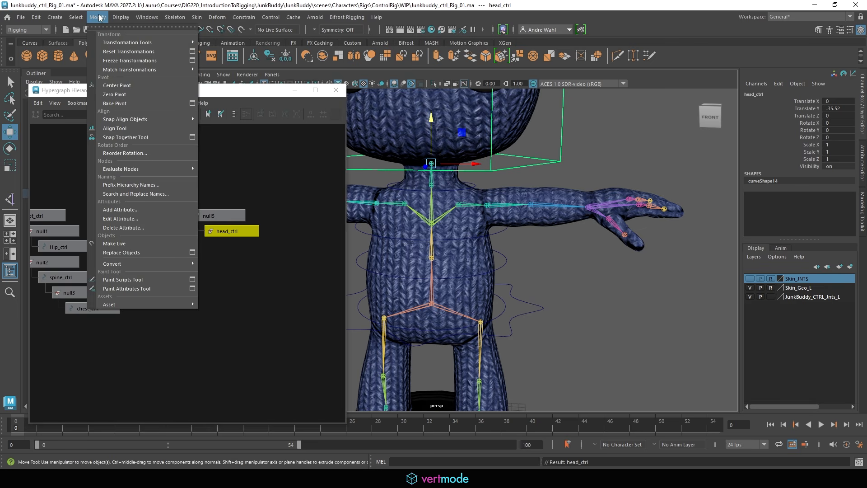
pyautogui.click(125, 61)
pyautogui.click(558, 249)
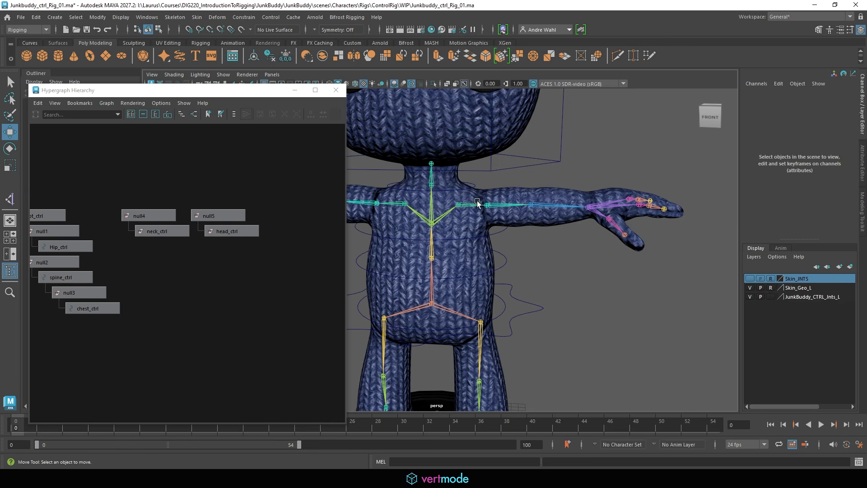
# Parent the neck control's offset group under chest_ctrl.
pyautogui.click(456, 189)
pyautogui.click(144, 214)
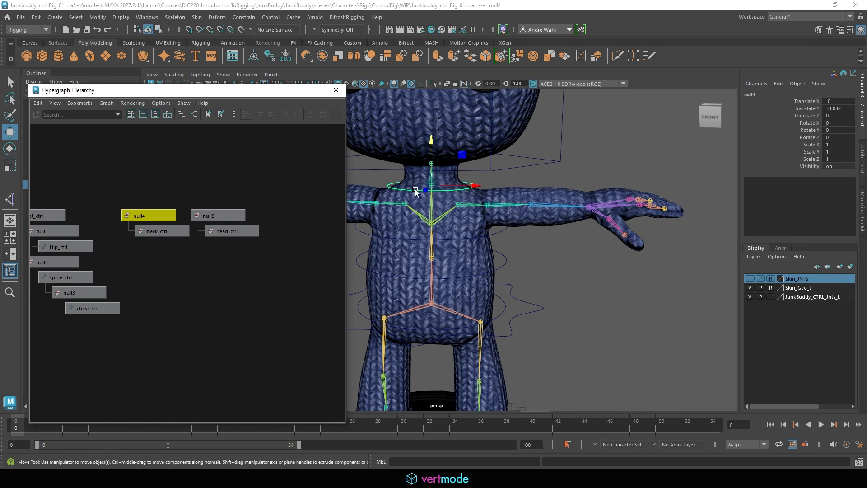
pyautogui.keyDown('shift'); pyautogui.click(478, 237); pyautogui.keyUp('shift')
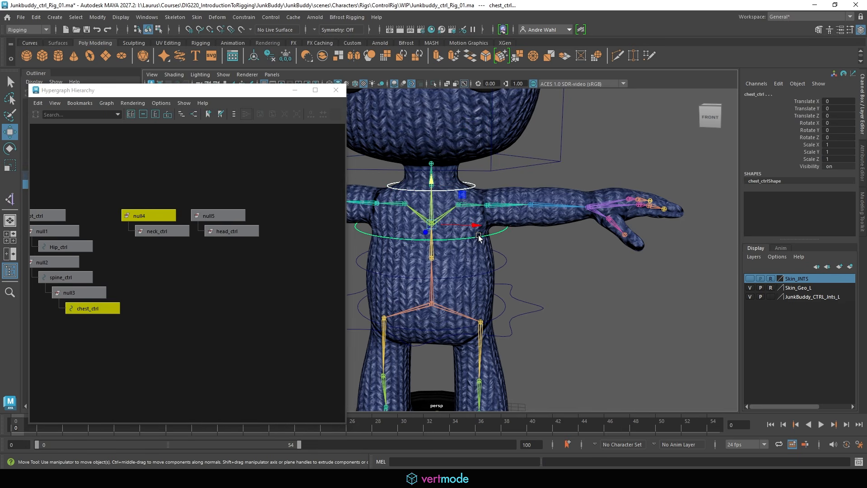
pyautogui.press('p')
# Parent the head control's offset group under neck_ctrl.
pyautogui.click(167, 215)
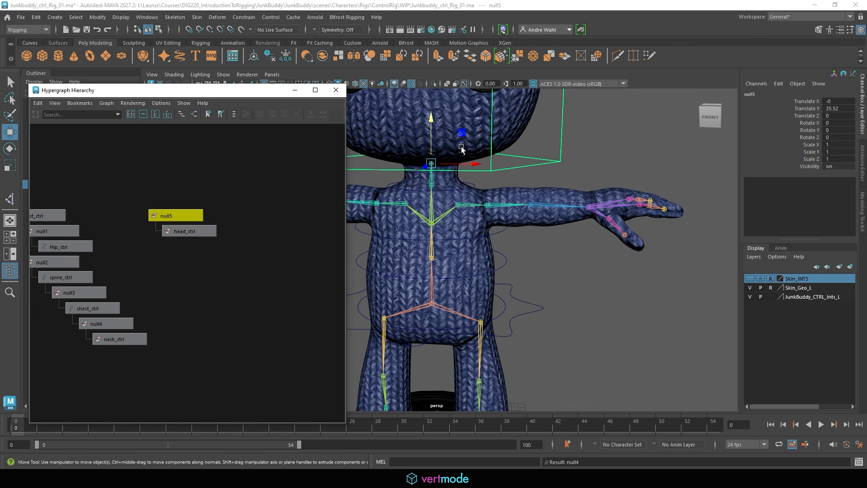
pyautogui.keyDown('shift'); pyautogui.click(469, 187); pyautogui.keyUp('shift')
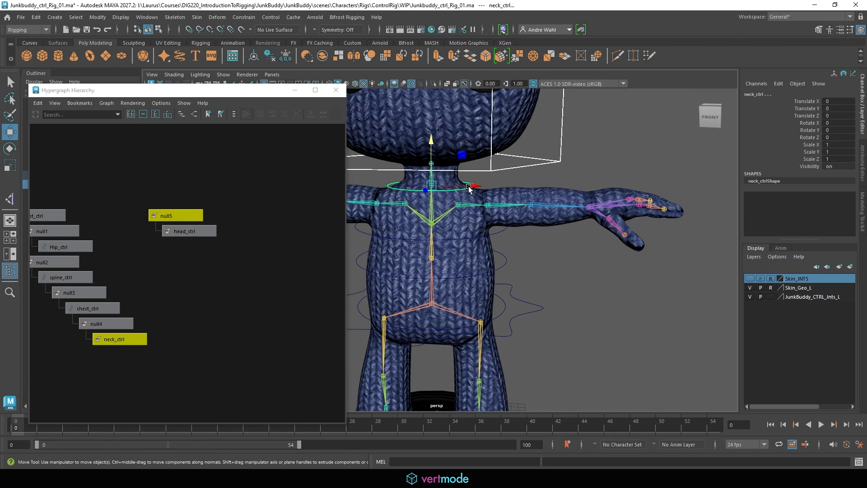
pyautogui.press('p')
pyautogui.scroll(-4, 468, 187)
pyautogui.click(463, 214)
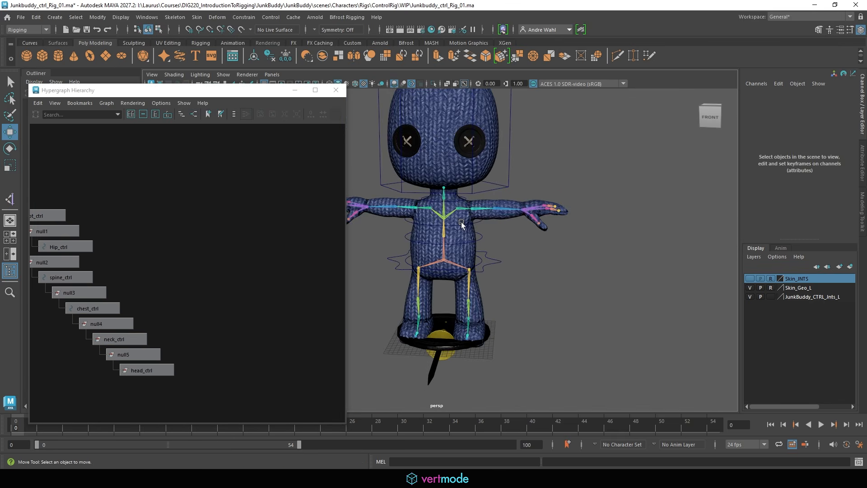
# Test the hierarchy by rotating chest_ctrl about -22.6 degrees around Z.
pyautogui.scroll(3, 461, 223)
pyautogui.click(480, 199)
pyautogui.scroll(-2, 455, 179)
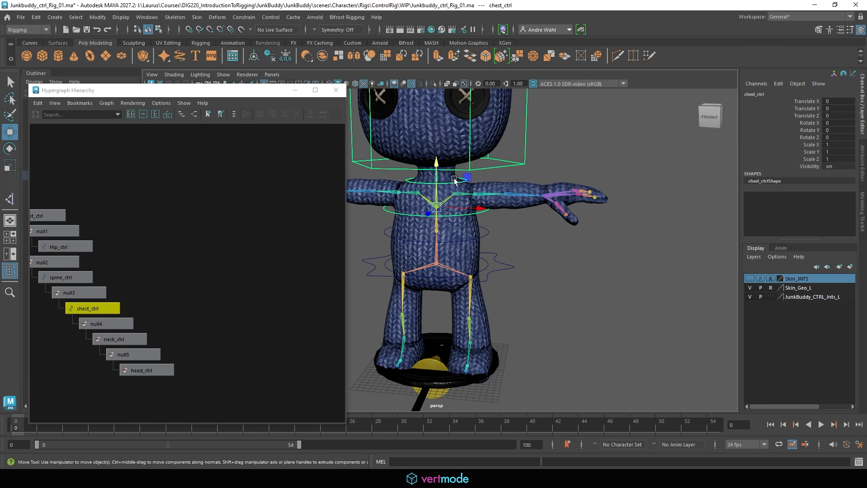
pyautogui.press('e')
pyautogui.moveTo(454, 180); pyautogui.dragTo(441, 198)
pyautogui.click(442, 198)
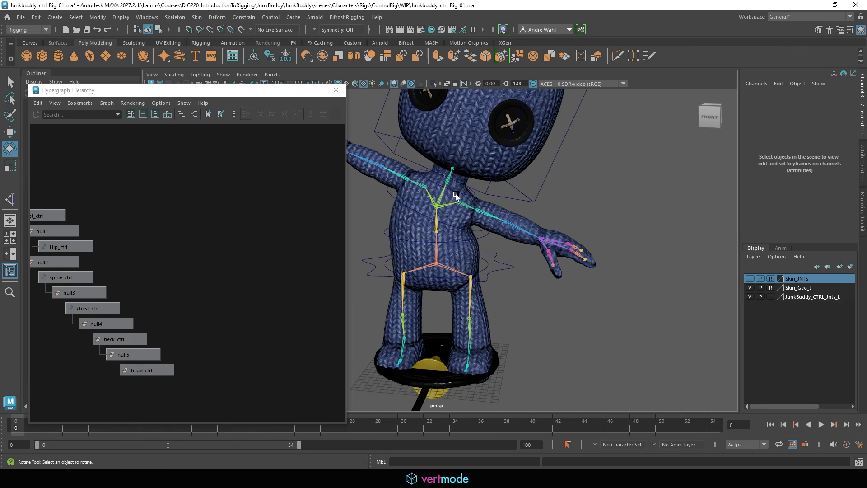
# Test-rotate neck_ctrl about -14 degrees and head_ctrl about -16 degrees around Z.
pyautogui.click(453, 193)
pyautogui.moveTo(479, 172); pyautogui.dragTo(491, 184)
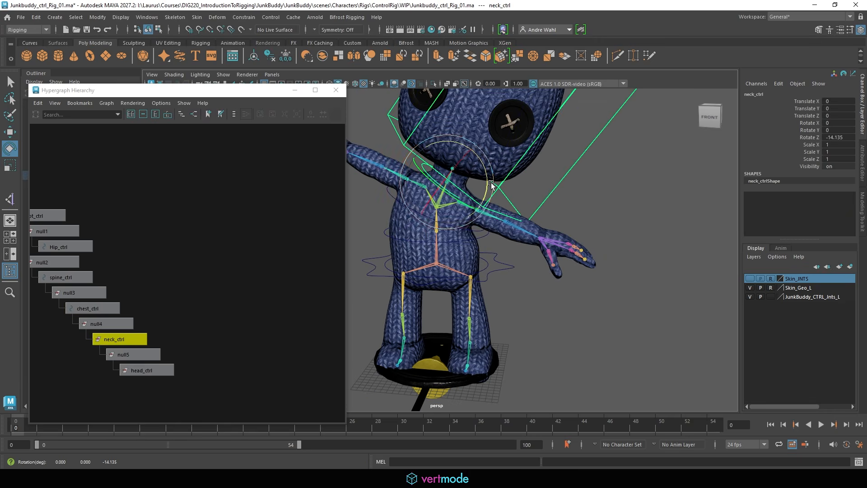
pyautogui.click(570, 179)
pyautogui.click(514, 173)
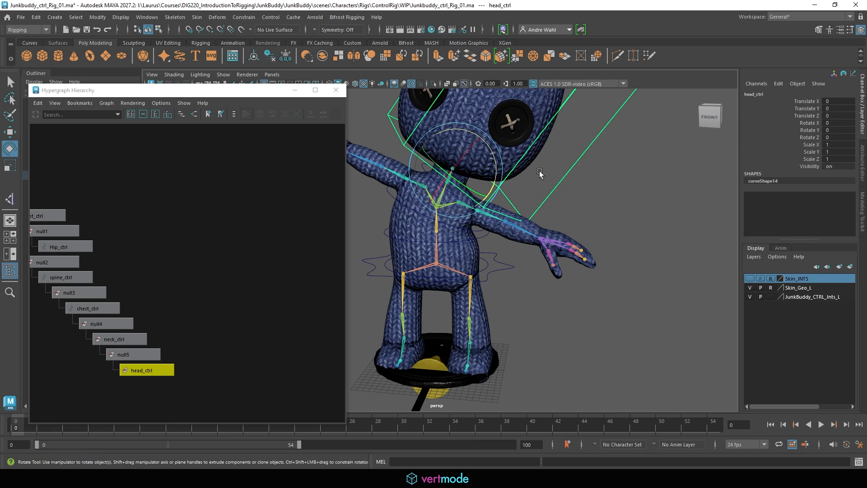
pyautogui.moveTo(495, 161); pyautogui.dragTo(506, 175)
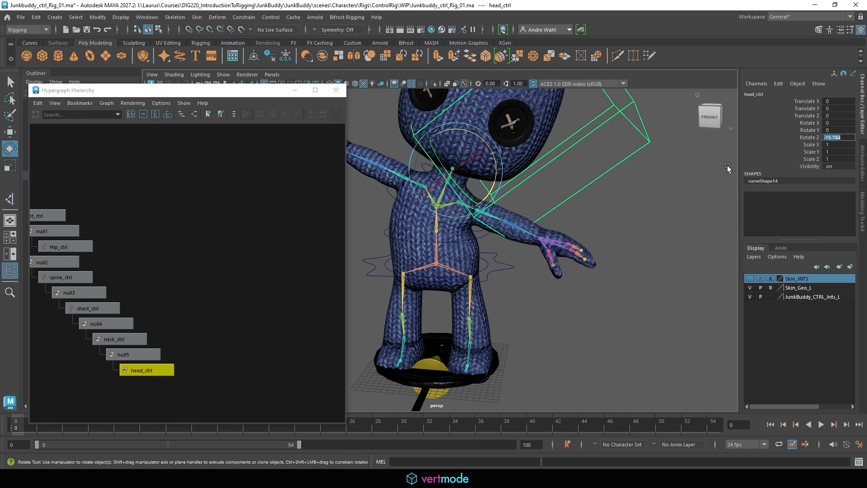
# Reset the Rotate Z of head_ctrl and neck_ctrl to 0.
pyautogui.click(460, 197)
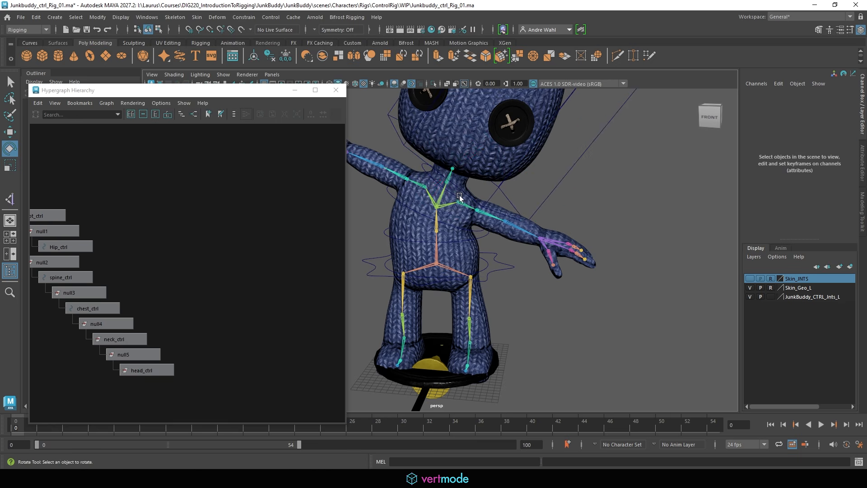
pyautogui.click(429, 180)
pyautogui.doubleClick(841, 137)
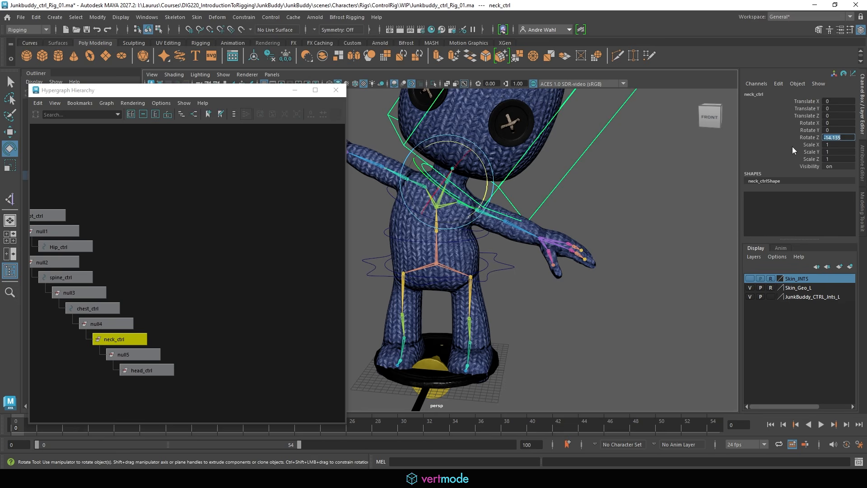
pyautogui.write('0')
pyautogui.press('Return')
pyautogui.click(629, 327)
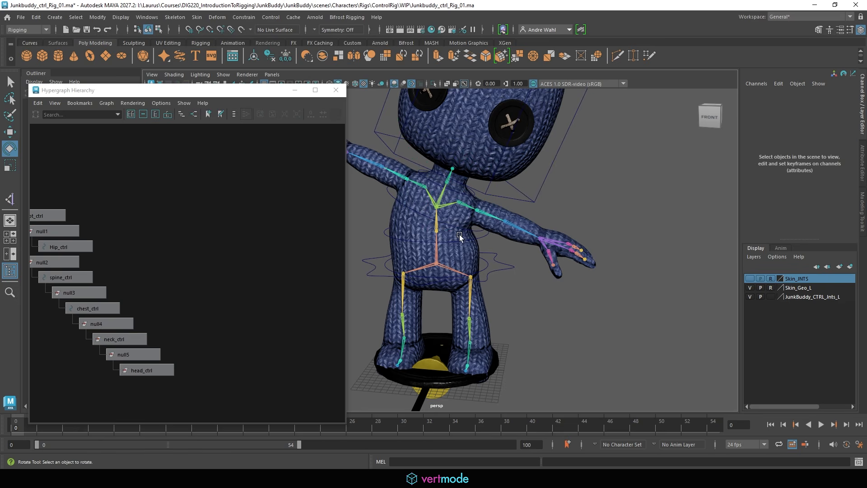
# Reset chest_ctrl's Rotate Z to 0 and clear the selection.
pyautogui.click(445, 227)
pyautogui.doubleClick(840, 138)
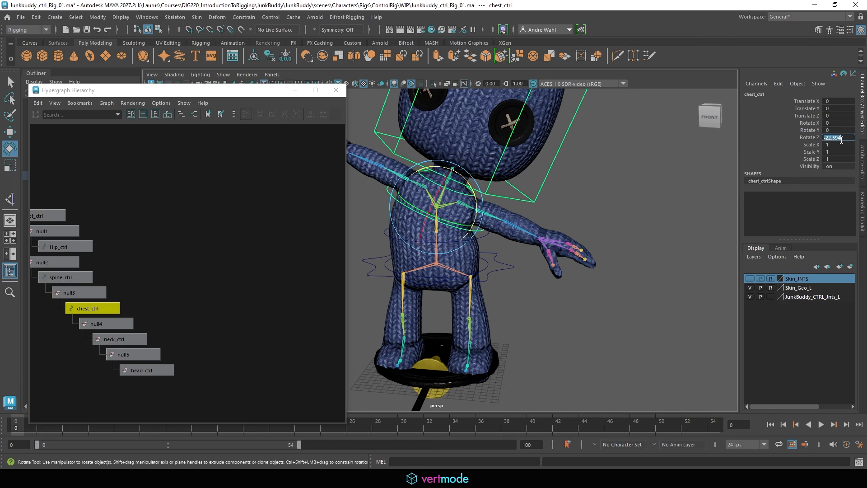
pyautogui.press('Return')
pyautogui.click(599, 181)
# Parent-constrain the neck joint to neck_ctrl.
pyautogui.click(445, 181)
pyautogui.press('q')
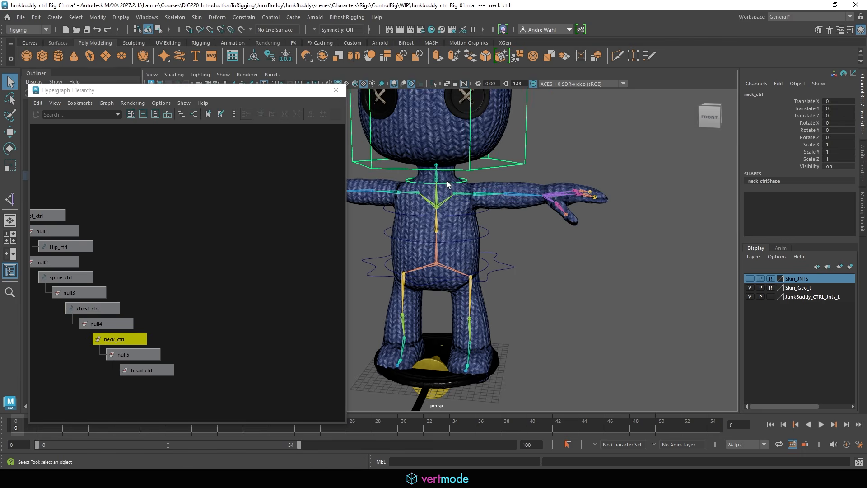
pyautogui.keyDown('alt'); pyautogui.moveTo(451, 182); pyautogui.dragTo(557, 181, button='right'); pyautogui.keyUp('alt')
pyautogui.keyDown('alt'); pyautogui.moveTo(447, 97); pyautogui.dragTo(501, 145, button='middle'); pyautogui.keyUp('alt')
pyautogui.click(524, 154)
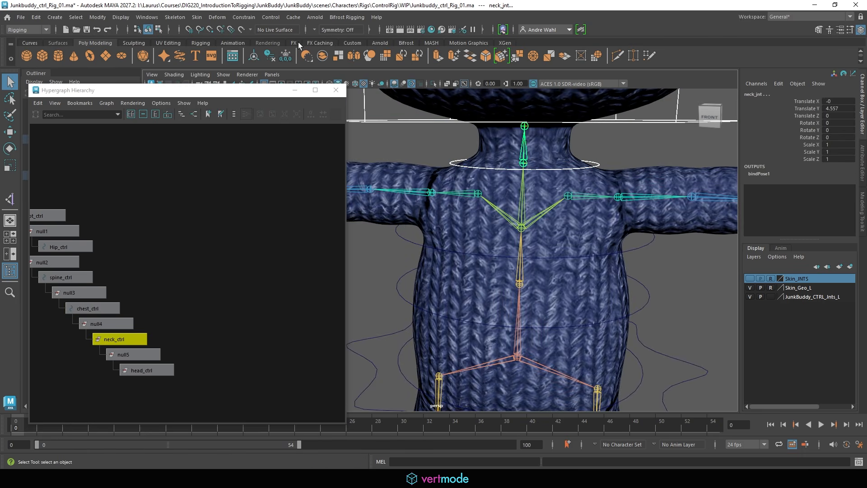
pyautogui.click(274, 17)
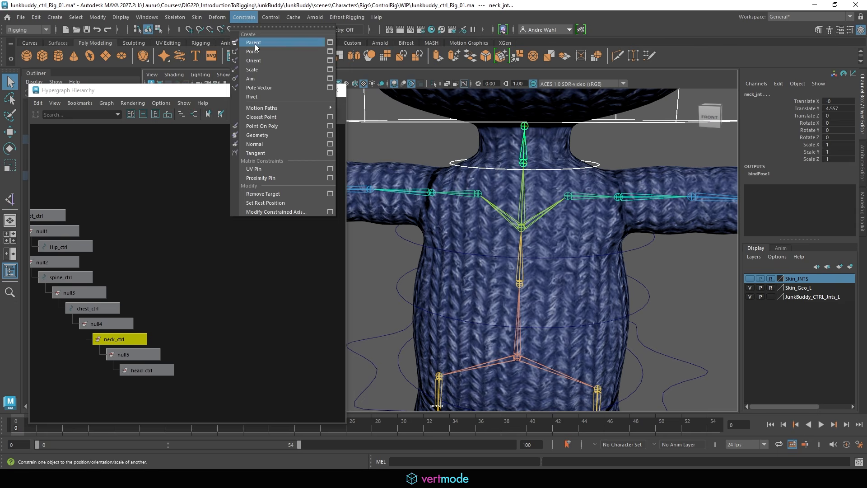
# Parent-constrain the head joint to head_ctrl.
pyautogui.click(581, 121)
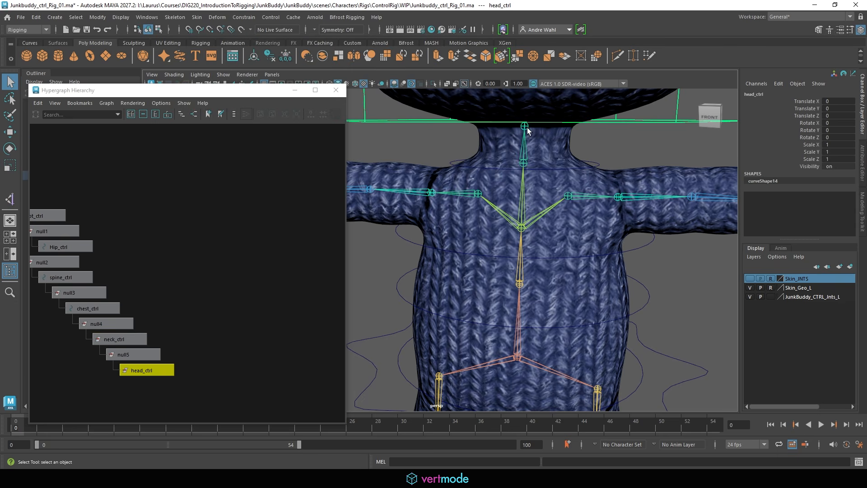
pyautogui.keyDown('shift'); pyautogui.click(524, 126); pyautogui.keyUp('shift')
pyautogui.click(244, 18)
pyautogui.click(267, 43)
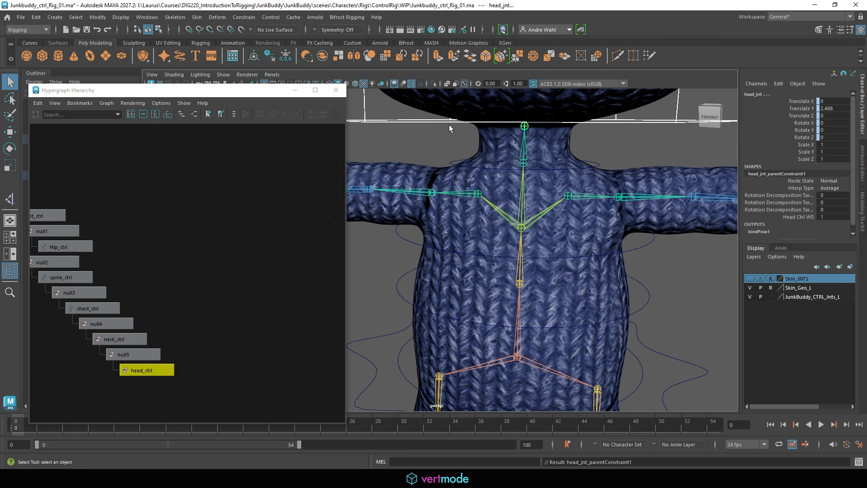
# Test-rotate chest_ctrl about -23.9 and neck_ctrl about -16.5 degrees around Z, and head_ctrl to about -14.3, 21.8, 11.4 degrees.
pyautogui.keyDown('alt'); pyautogui.moveTo(696, 216); pyautogui.dragTo(625, 247, button='right'); pyautogui.keyUp('alt')
pyautogui.click(479, 251)
pyautogui.keyDown('alt'); pyautogui.moveTo(481, 251); pyautogui.dragTo(557, 235, button='right'); pyautogui.keyUp('alt')
pyautogui.press('e')
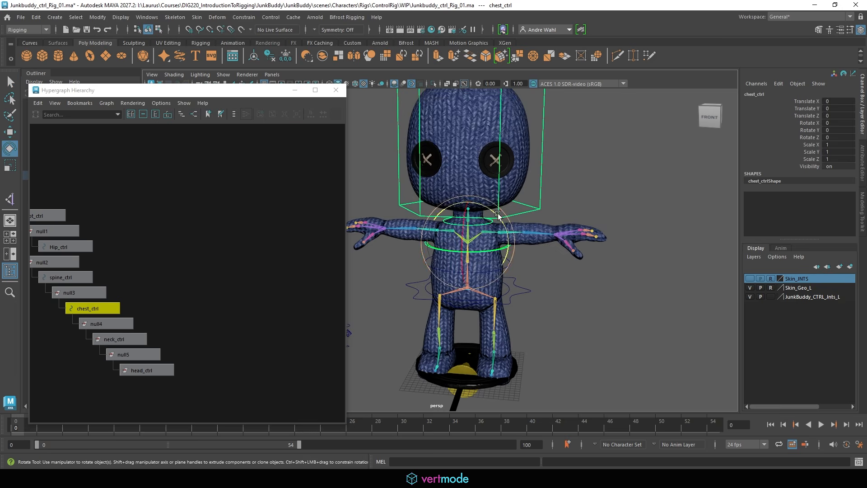
pyautogui.moveTo(497, 214)
pyautogui.mouseDown()
pyautogui.moveTo(511, 228)
pyautogui.moveTo(545, 208)
pyautogui.moveTo(506, 203)
pyautogui.moveTo(472, 179)
pyautogui.moveTo(492, 203)
pyautogui.mouseUp()
pyautogui.click(614, 225)
pyautogui.click(492, 235)
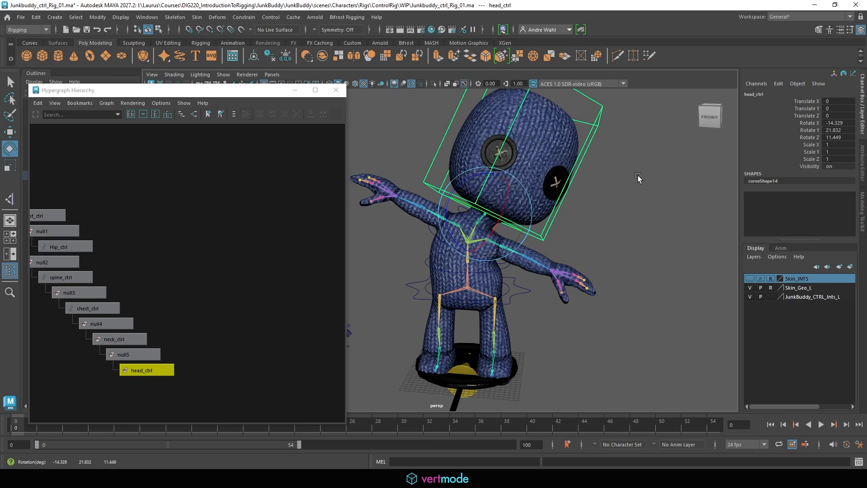
pyautogui.click(436, 252)
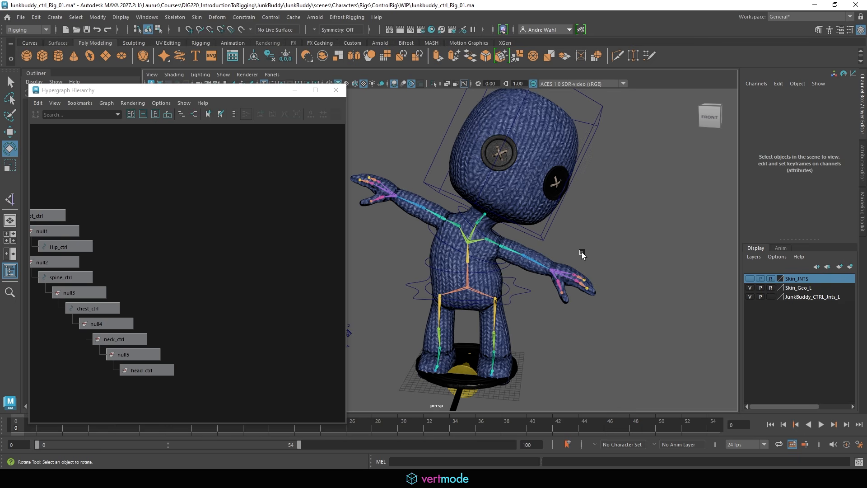
# Reset the rotations of head_ctrl, neck_ctrl and chest_ctrl to 0 on all three axes together.
pyautogui.press('q')
pyautogui.click(445, 191)
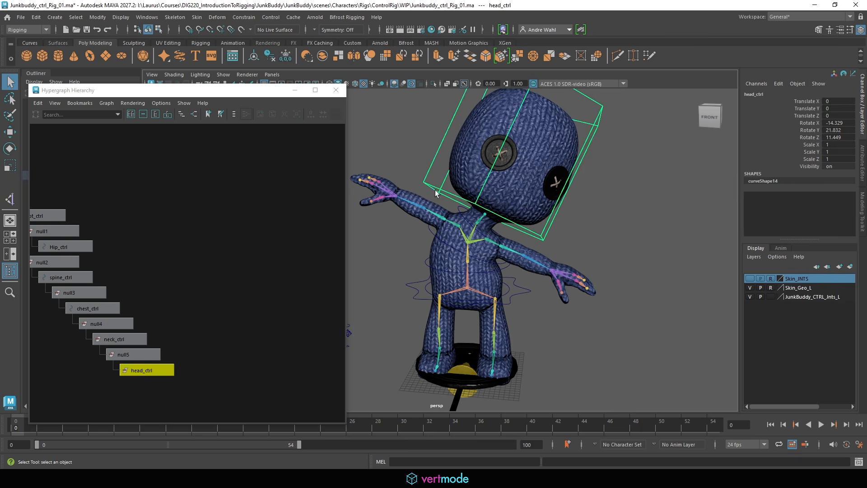
pyautogui.keyDown('shift'); pyautogui.click(459, 211); pyautogui.keyUp('shift')
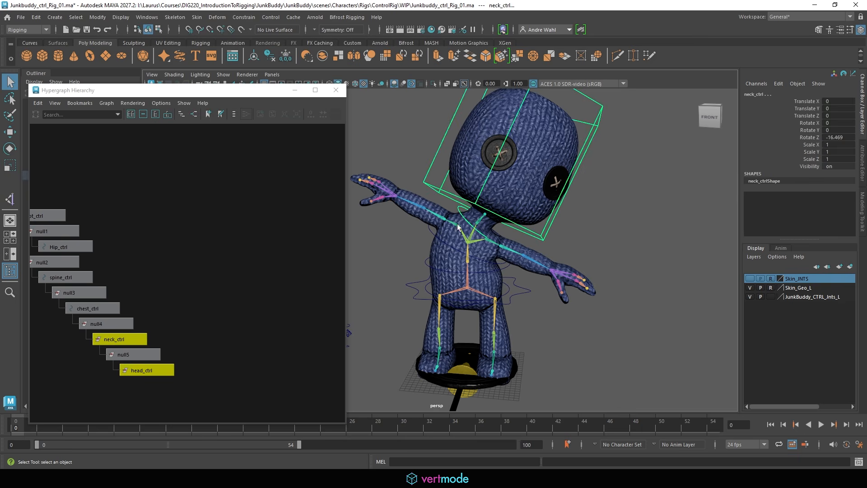
pyautogui.keyDown('shift'); pyautogui.click(432, 233); pyautogui.keyUp('shift')
pyautogui.keyDown('shift'); pyautogui.click(843, 138); pyautogui.keyUp('shift')
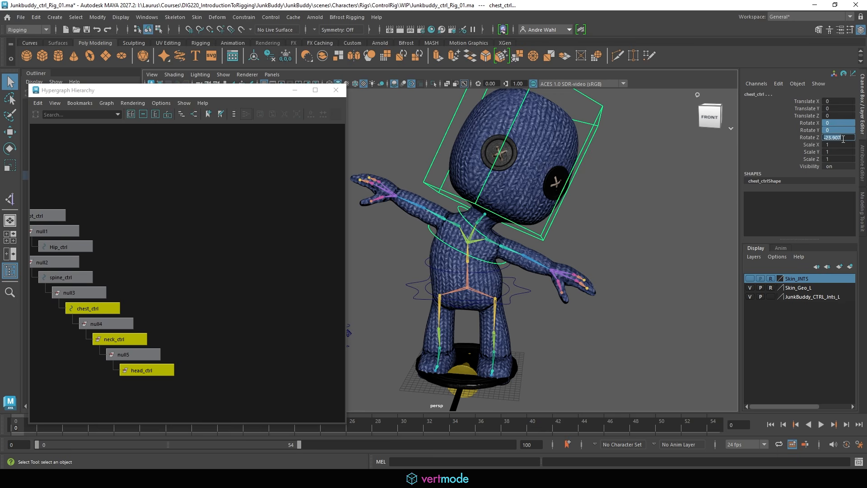
pyautogui.press('Return')
pyautogui.click(673, 180)
# Duplicate the curved double-headed arrow from the controller curve collection, placing the copy at about -25.4 in X.
pyautogui.scroll(5, 538, 142)
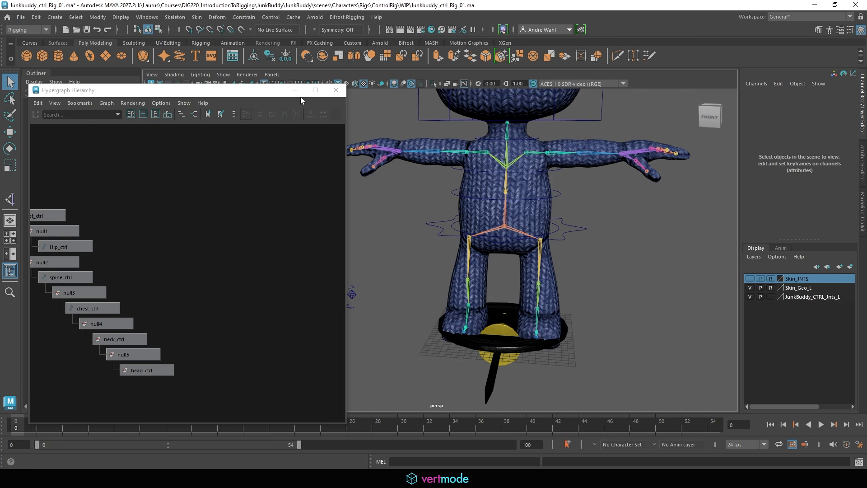
pyautogui.moveTo(244, 94); pyautogui.dragTo(0, 97)
pyautogui.keyDown('alt'); pyautogui.moveTo(549, 235); pyautogui.dragTo(377, 265); pyautogui.keyUp('alt')
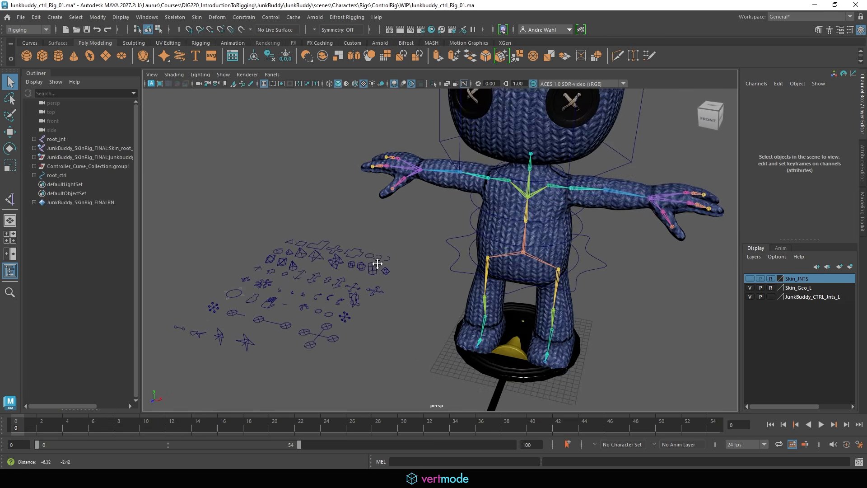
pyautogui.keyDown('alt'); pyautogui.moveTo(378, 265); pyautogui.dragTo(346, 331, button='right'); pyautogui.keyUp('alt')
pyautogui.keyDown('alt'); pyautogui.moveTo(346, 331); pyautogui.dragTo(369, 350); pyautogui.keyUp('alt')
pyautogui.keyDown('alt'); pyautogui.moveTo(310, 328); pyautogui.dragTo(427, 219, button='middle'); pyautogui.keyUp('alt')
pyautogui.keyDown('alt'); pyautogui.moveTo(427, 219); pyautogui.dragTo(384, 228, button='right'); pyautogui.keyUp('alt')
pyautogui.keyDown('alt'); pyautogui.moveTo(383, 228); pyautogui.dragTo(368, 252); pyautogui.keyUp('alt')
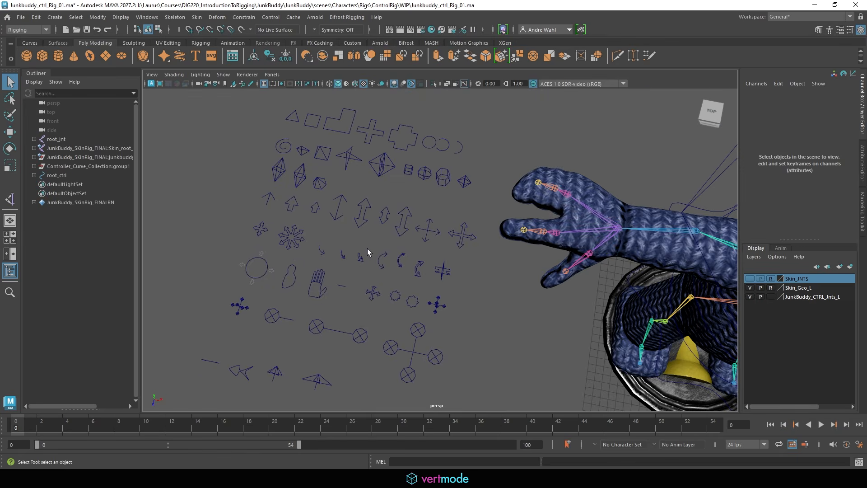
pyautogui.click(418, 269)
pyautogui.press('w')
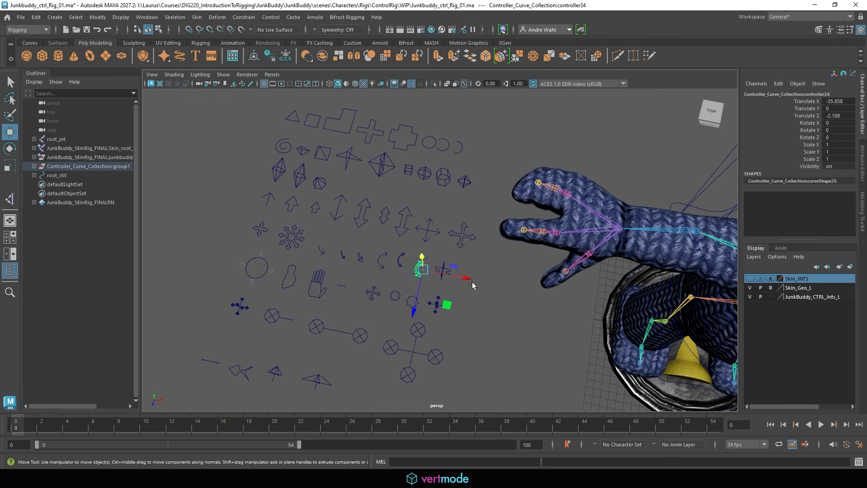
pyautogui.moveTo(470, 283)
pyautogui.keyDown('alt'); pyautogui.mouseDown()
pyautogui.moveTo(456, 274)
pyautogui.moveTo(531, 297)
pyautogui.mouseUp(); pyautogui.keyUp('alt')
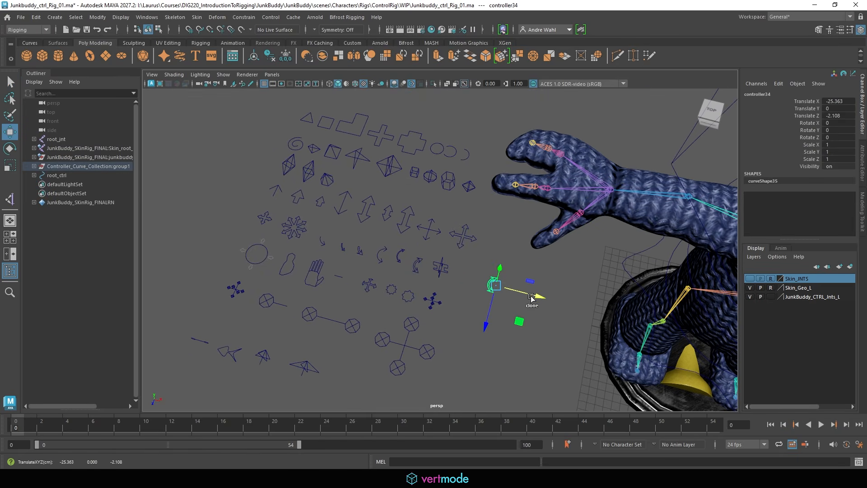
# Snap the copied arrow control onto the left clavicle joint, hiding the Skin_Geo_L layer only during placement.
pyautogui.click(750, 288)
pyautogui.keyDown('alt'); pyautogui.moveTo(542, 235); pyautogui.dragTo(294, 222); pyautogui.keyUp('alt')
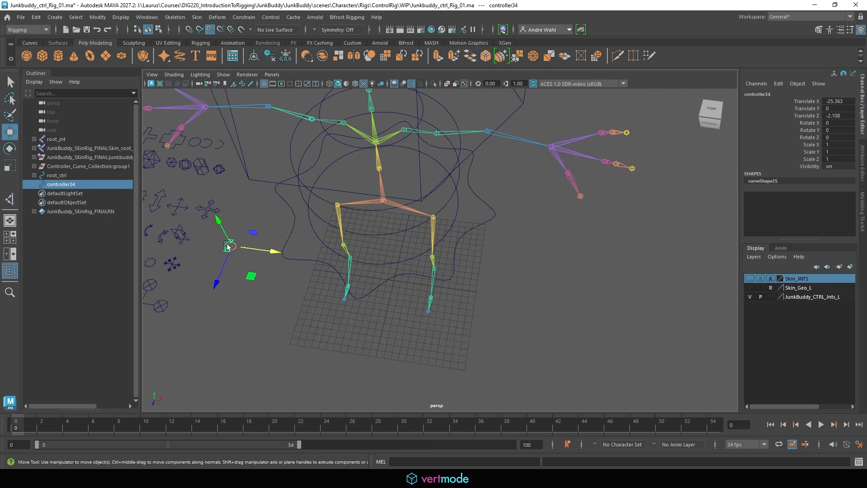
pyautogui.moveTo(228, 246); pyautogui.dragTo(404, 130)
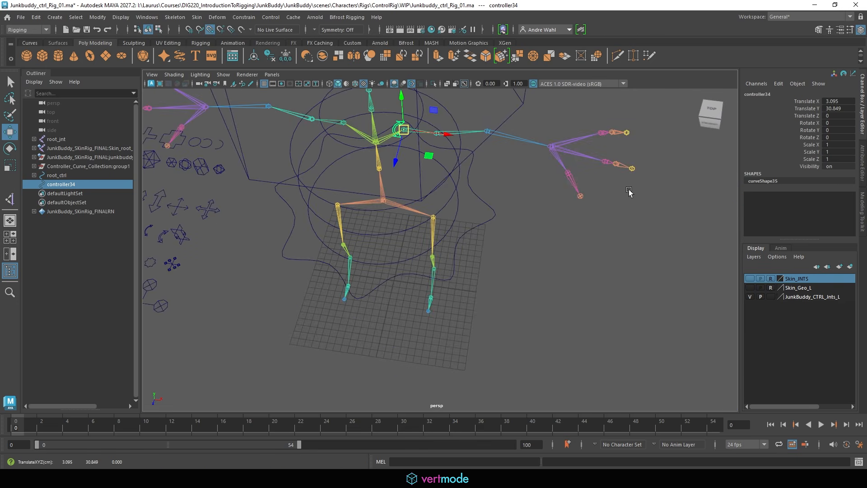
pyautogui.click(750, 279)
pyautogui.click(750, 280)
pyautogui.click(750, 288)
# Rotate the arrow control over the left shoulder and enlarge it uniformly.
pyautogui.press('e')
pyautogui.keyDown('alt'); pyautogui.moveTo(456, 235); pyautogui.dragTo(441, 217); pyautogui.keyUp('alt')
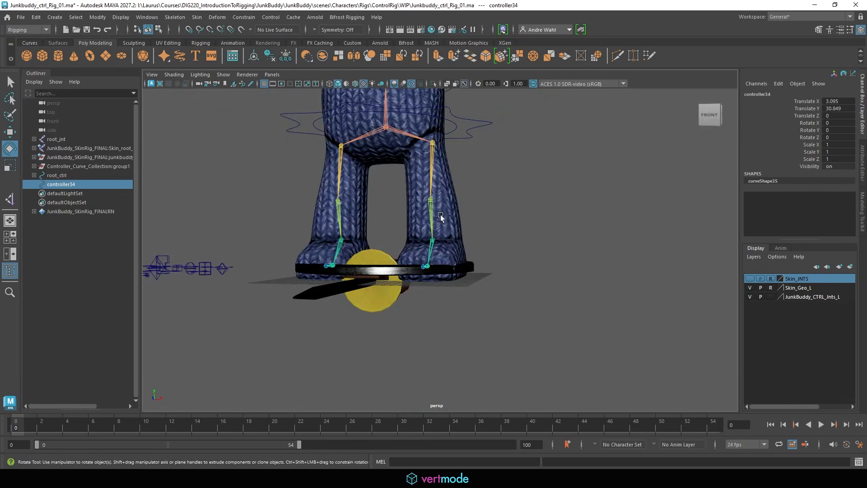
pyautogui.keyDown('alt'); pyautogui.moveTo(444, 164); pyautogui.dragTo(459, 288, button='middle'); pyautogui.keyUp('alt')
pyautogui.moveTo(463, 125); pyautogui.dragTo(413, 265)
pyautogui.press('r')
pyautogui.moveTo(426, 154); pyautogui.dragTo(465, 201)
pyautogui.press('e')
pyautogui.press('w')
# Scale the arrow control to about 6.3 and align its rotation above the left shoulder at about -0.8, -5.7, -140.6 degrees.
pyautogui.keyDown('alt'); pyautogui.moveTo(587, 189); pyautogui.dragTo(394, 195); pyautogui.keyUp('alt')
pyautogui.keyDown('alt'); pyautogui.moveTo(395, 195); pyautogui.dragTo(424, 238, button='middle'); pyautogui.keyUp('alt')
pyautogui.keyDown('alt'); pyautogui.moveTo(424, 238); pyautogui.dragTo(531, 246, button='right'); pyautogui.keyUp('alt')
pyautogui.keyDown('alt'); pyautogui.moveTo(531, 247); pyautogui.dragTo(460, 186); pyautogui.keyUp('alt')
pyautogui.press('r')
pyautogui.moveTo(396, 188); pyautogui.dragTo(426, 172)
pyautogui.press('e')
pyautogui.moveTo(435, 159); pyautogui.dragTo(423, 159)
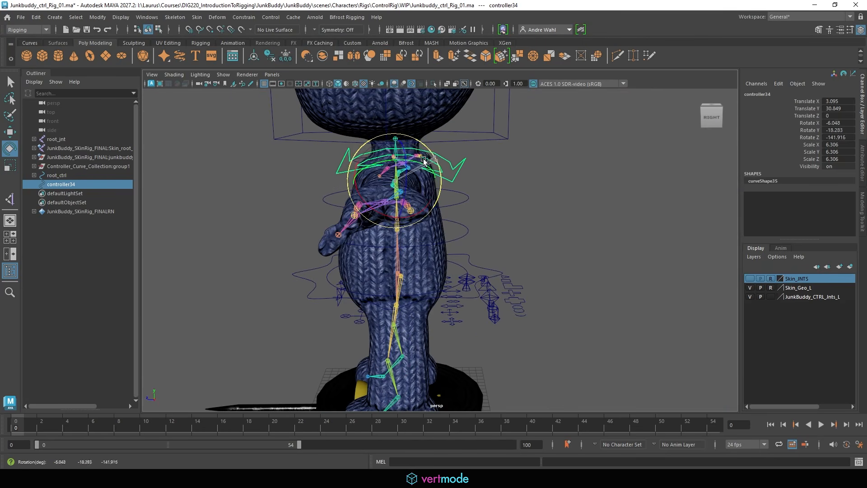
pyautogui.moveTo(420, 197); pyautogui.dragTo(427, 153)
# Freeze the left clavicle control's transformations.
pyautogui.keyDown('alt'); pyautogui.moveTo(495, 171); pyautogui.dragTo(562, 168); pyautogui.keyUp('alt')
pyautogui.keyDown('alt'); pyautogui.moveTo(561, 168); pyautogui.dragTo(538, 194, button='right'); pyautogui.keyUp('alt')
pyautogui.press('w')
pyautogui.click(97, 17)
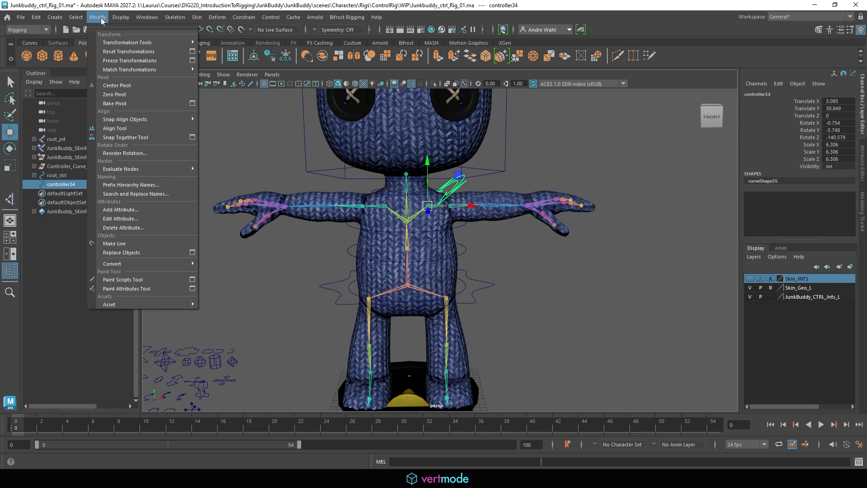
pyautogui.click(129, 60)
# Duplicate the left clavicle control, group the copy, and mirror it by setting the group's Scale X to -1.
pyautogui.keyDown('alt'); pyautogui.moveTo(497, 213); pyautogui.dragTo(473, 202, button='middle'); pyautogui.keyUp('alt')
pyautogui.hotkey('ctrl', 'd')
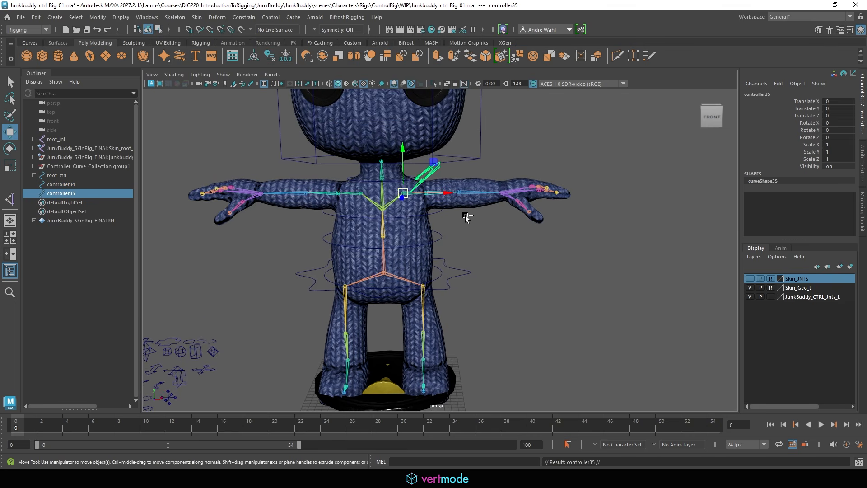
pyautogui.hotkey('ctrl', 'g')
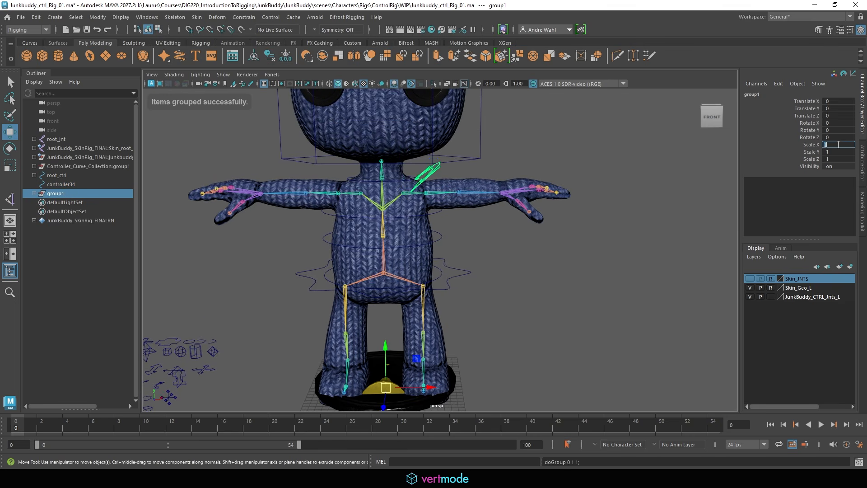
pyautogui.click(838, 145)
pyautogui.write('-1')
pyautogui.press('Return')
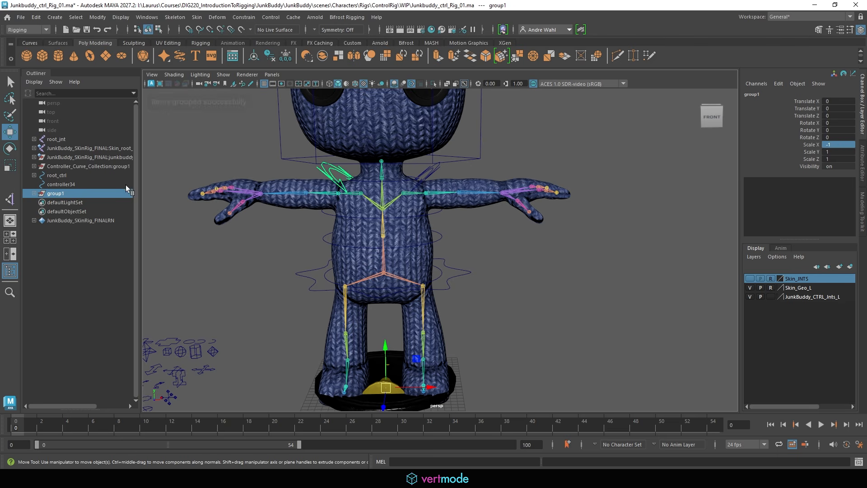
# Unparent the mirrored clavicle control, controller35, from group1.
pyautogui.click(34, 193)
pyautogui.click(64, 202)
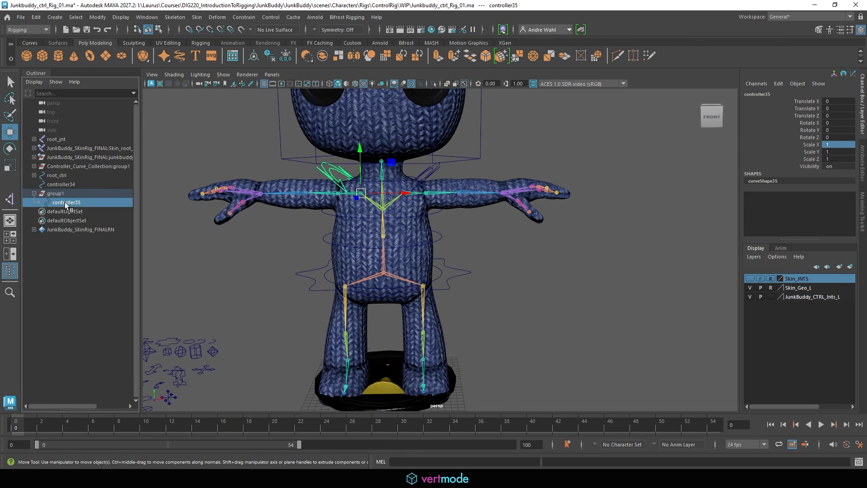
pyautogui.hotkey('shift', 'p')
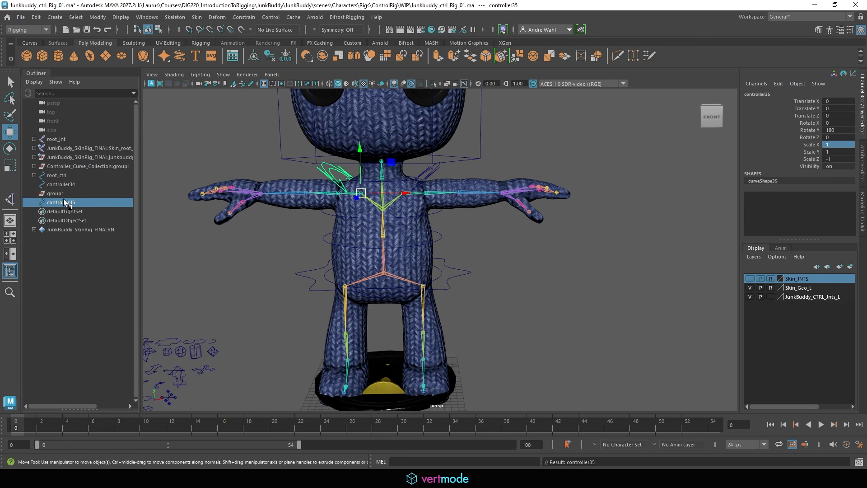
# Freeze the mirrored control's transformations and delete the empty group1.
pyautogui.click(97, 17)
pyautogui.click(125, 61)
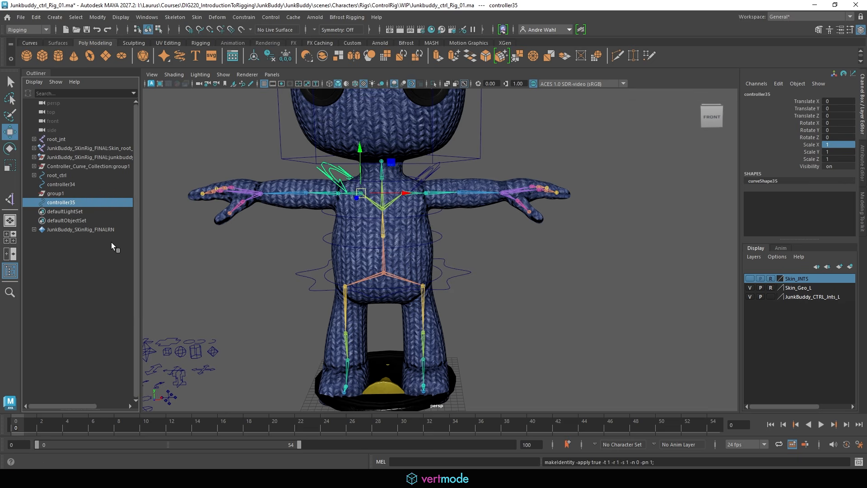
pyautogui.click(59, 194)
pyautogui.press('Delete')
# Rename the left clavicle control, controller34, as L_Clav_Ctrl.
pyautogui.click(64, 184)
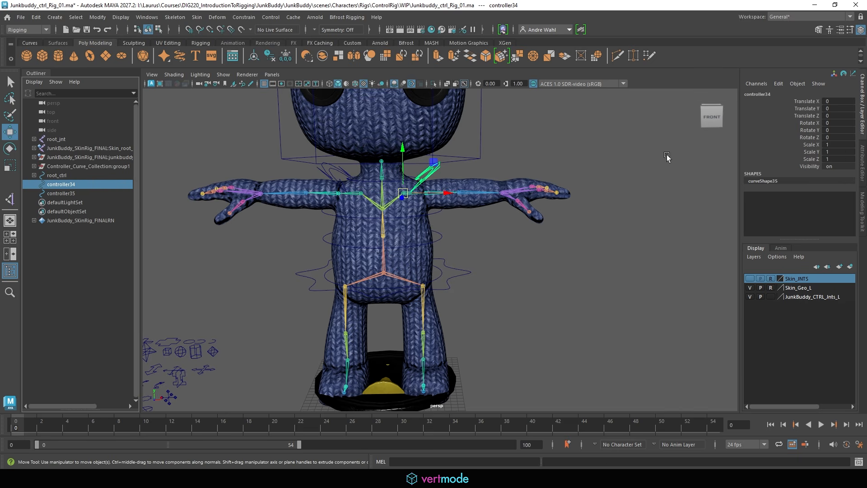
pyautogui.keyDown('alt'); pyautogui.moveTo(468, 168); pyautogui.dragTo(268, 165); pyautogui.keyUp('alt')
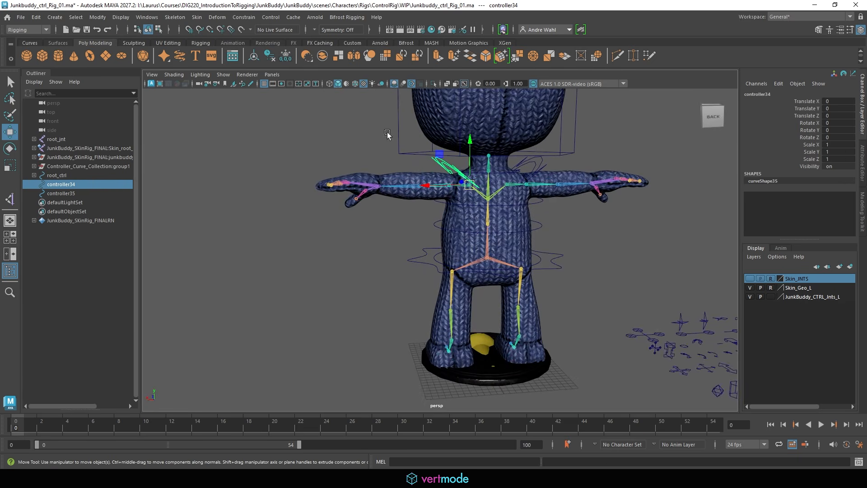
pyautogui.doubleClick(759, 94)
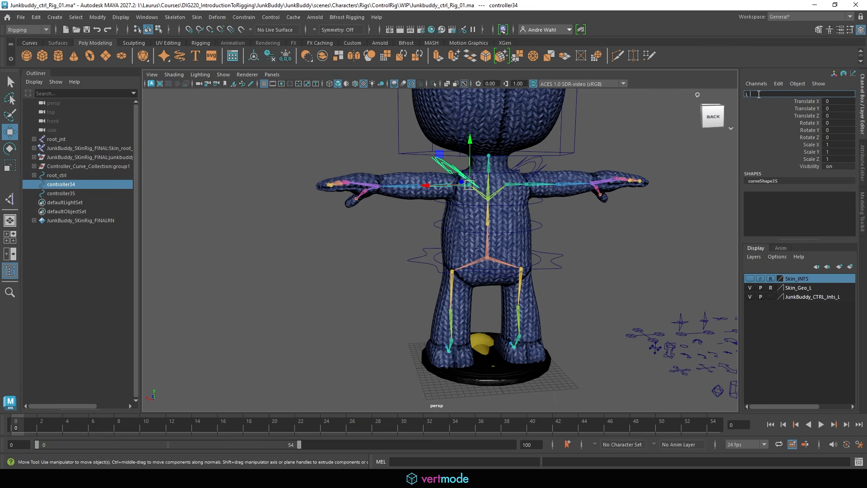
pyautogui.write('L_Clav_Ctrl')
pyautogui.press('Return')
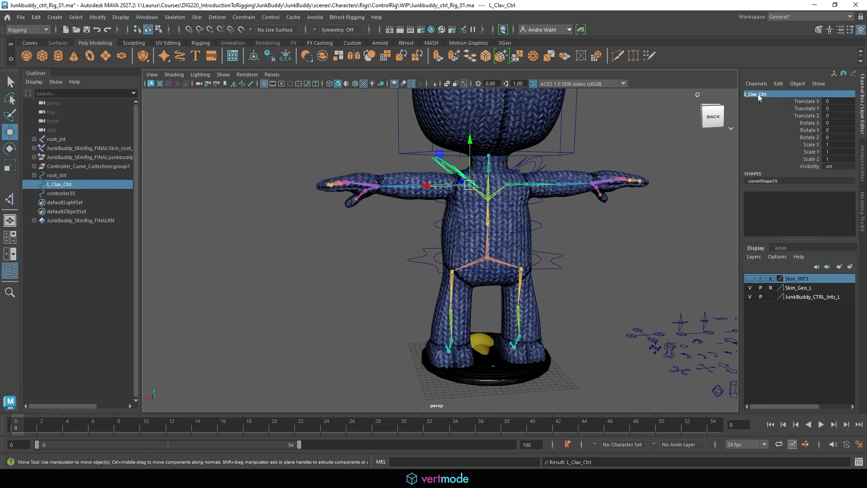
# Rename the mirrored clavicle control, controller35, as R_Clav_Ctrl.
pyautogui.click(78, 194)
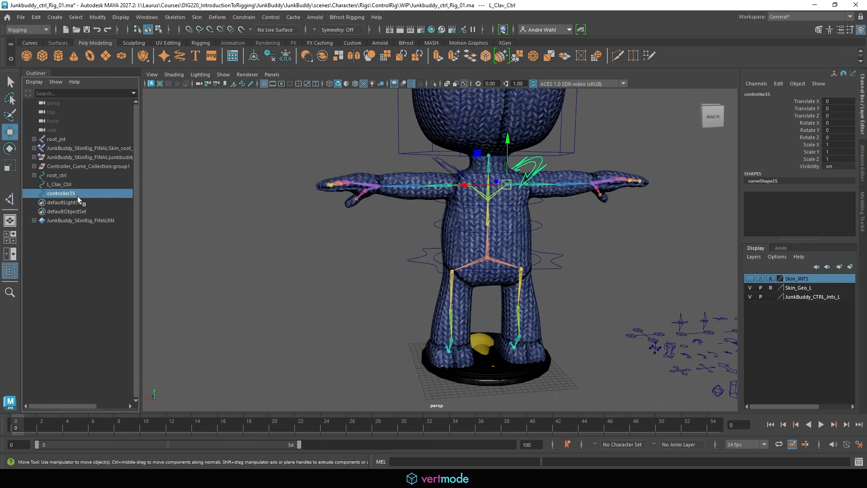
pyautogui.doubleClick(753, 94)
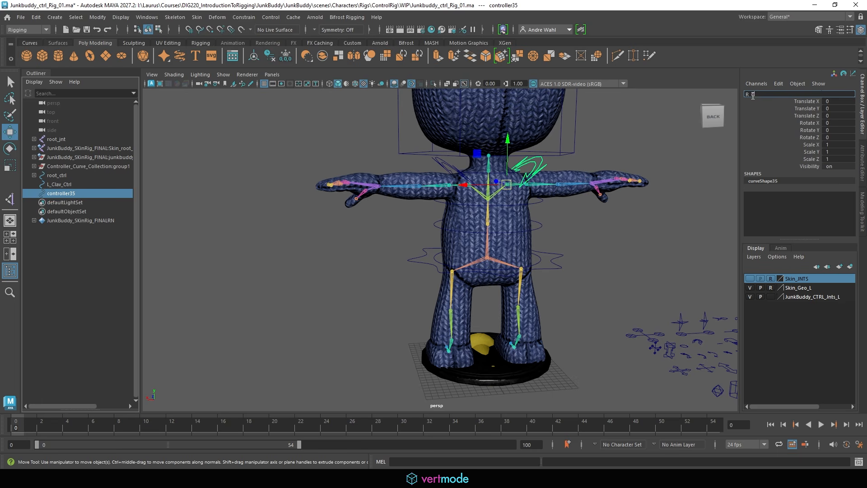
pyautogui.write('R_Clav_Ctrl')
pyautogui.press('Return')
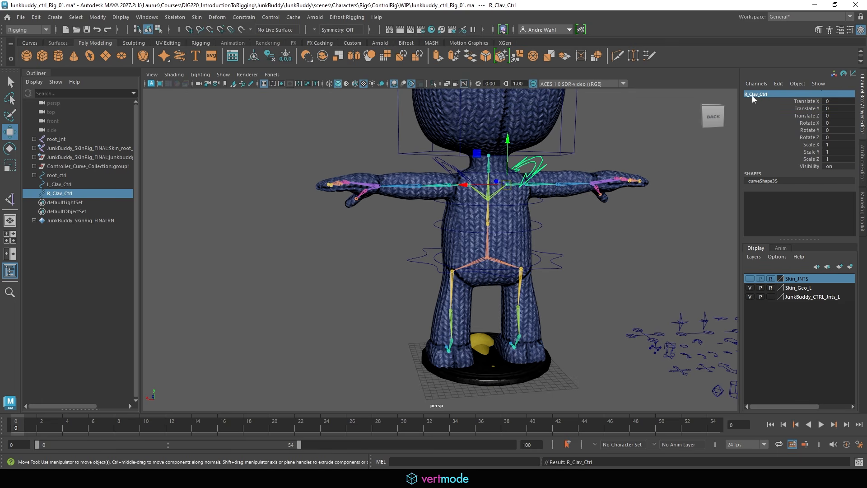
# Create an empty group, null6, at the top level of the control hierarchy with nothing selected.
pyautogui.scroll(5, 613, 202)
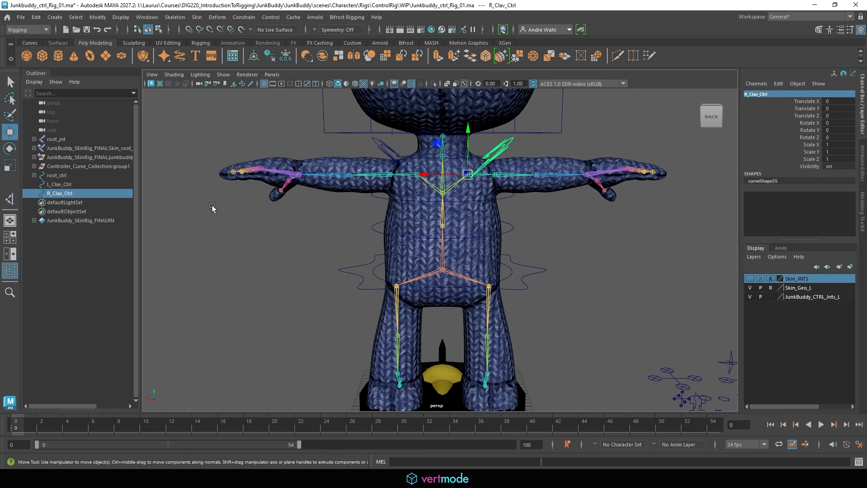
pyautogui.hotkey('alt', 'Tab')
pyautogui.click(266, 216)
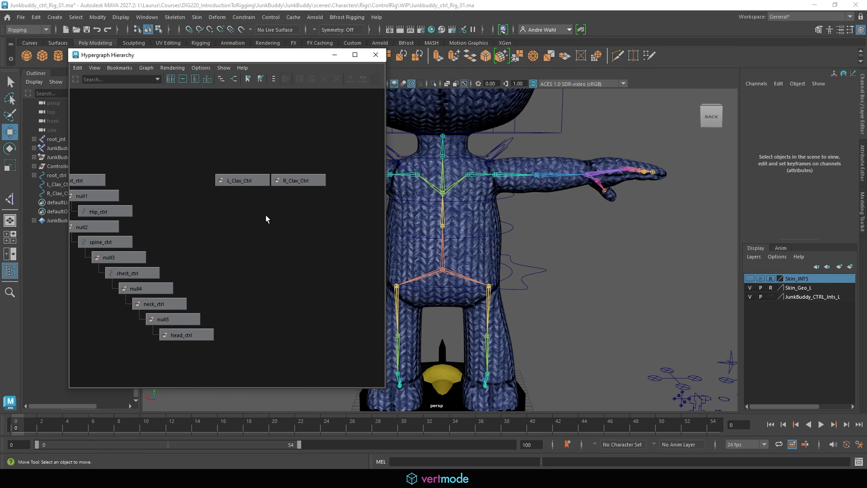
pyautogui.keyDown('alt'); pyautogui.moveTo(265, 216); pyautogui.dragTo(212, 216, button='middle'); pyautogui.keyUp('alt')
pyautogui.hotkey('ctrl', 'g')
# Parent-constrain the empty group null6 to the left clavicle joint with Maintain Offset off.
pyautogui.keyDown('alt'); pyautogui.moveTo(470, 234); pyautogui.dragTo(568, 249, button='middle'); pyautogui.keyUp('alt')
pyautogui.scroll(2, 568, 249)
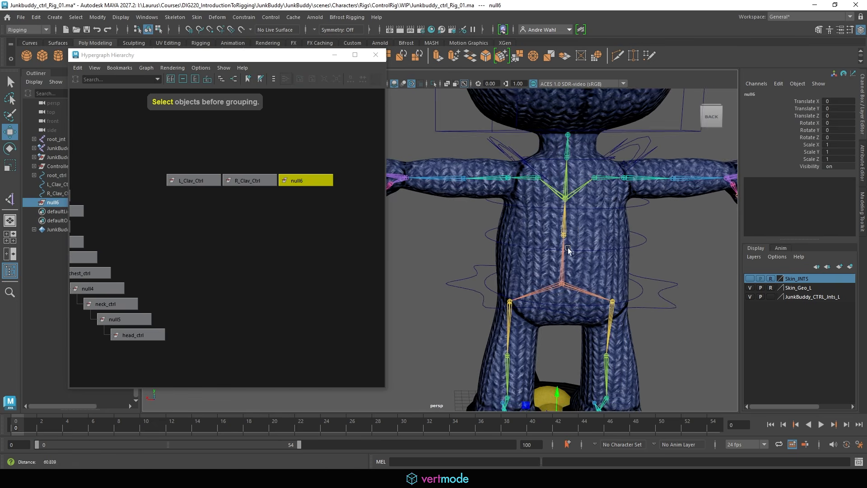
pyautogui.click(543, 178)
pyautogui.click(297, 179)
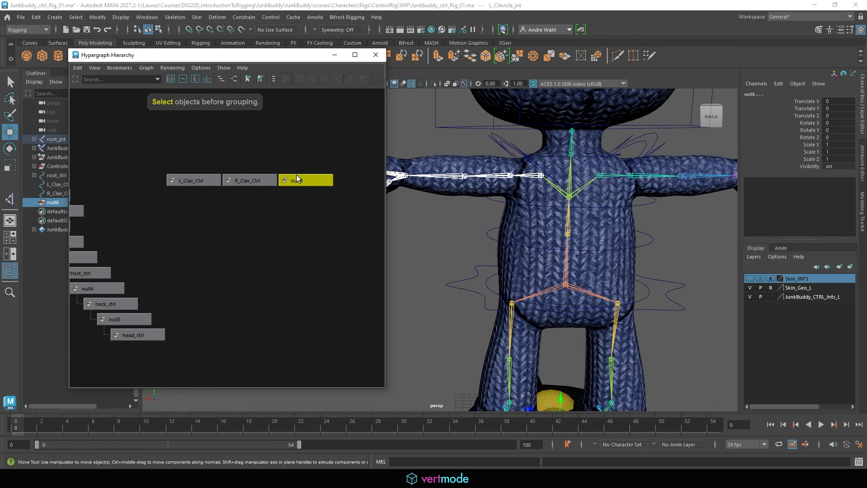
pyautogui.click(270, 18)
pyautogui.moveTo(244, 17)
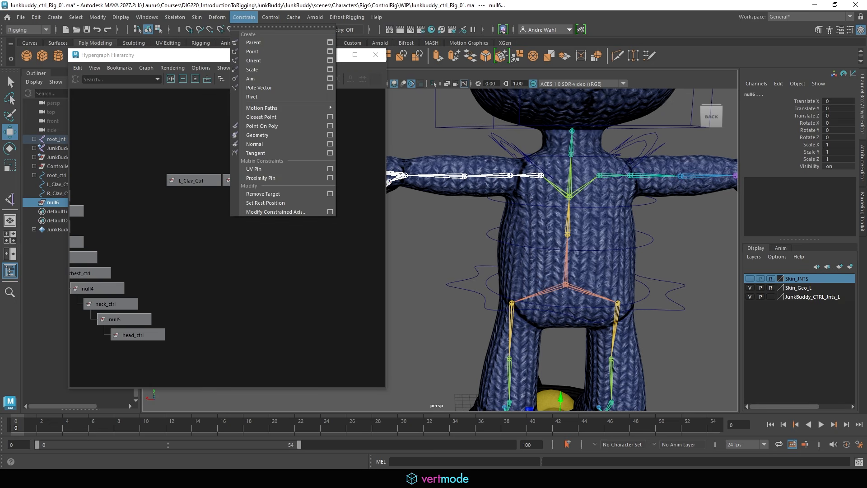
pyautogui.click(330, 42)
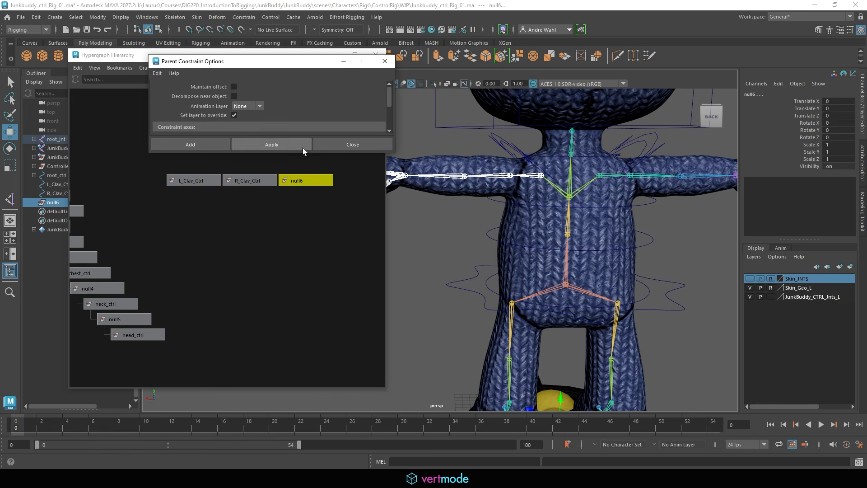
pyautogui.click(280, 145)
# Delete the temporary parent constraint under null6.
pyautogui.click(309, 196)
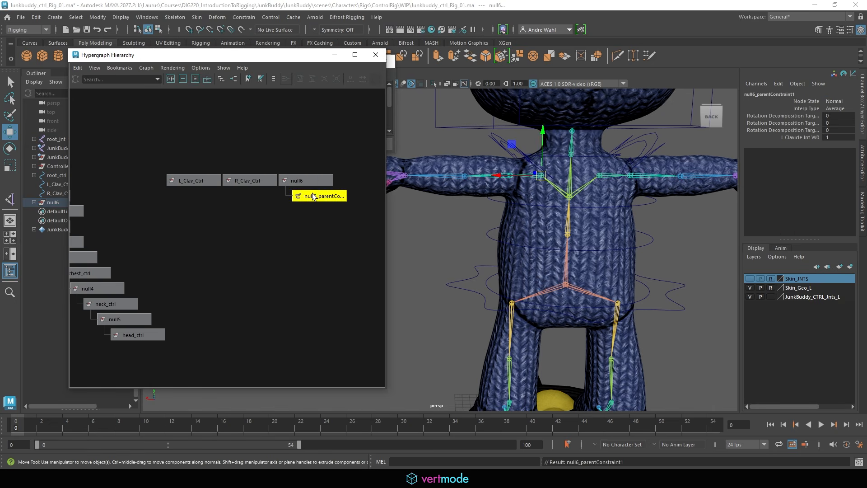
pyautogui.click(303, 181)
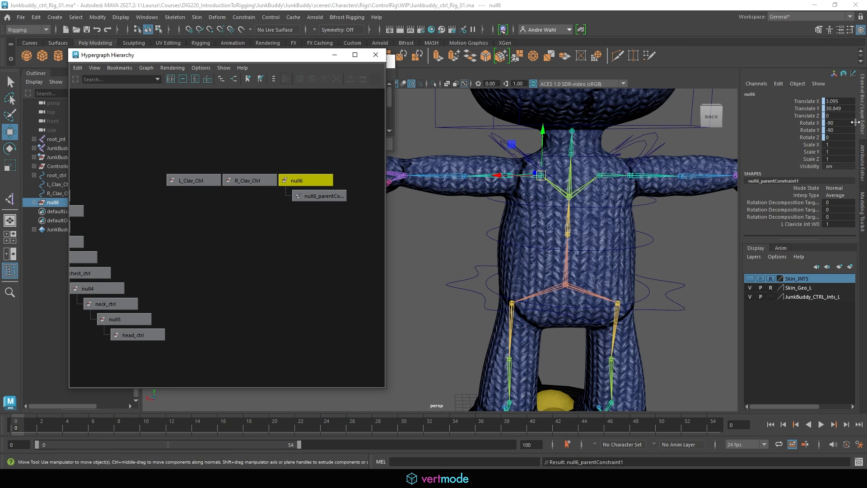
pyautogui.click(343, 199)
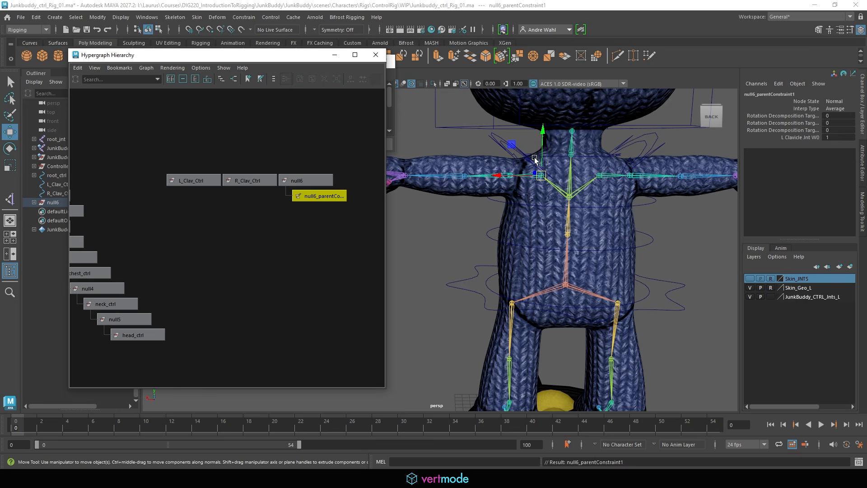
pyautogui.press('Delete')
# Parent L_Clav_Ctrl under null6 and freeze the control's transformations.
pyautogui.click(511, 146)
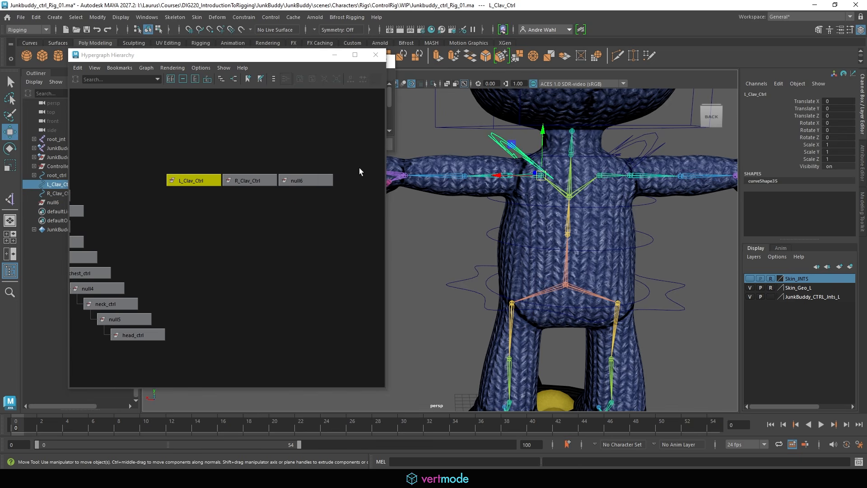
pyautogui.keyDown('shift'); pyautogui.click(307, 180); pyautogui.keyUp('shift')
pyautogui.press('p')
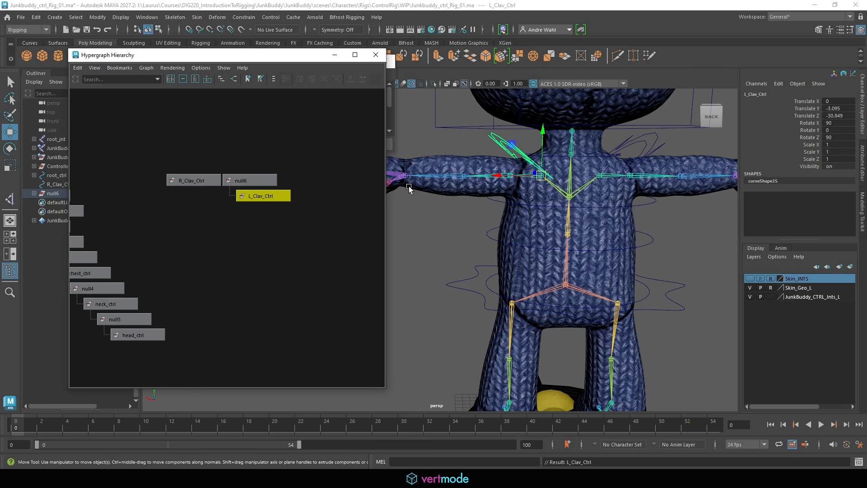
pyautogui.click(138, 17)
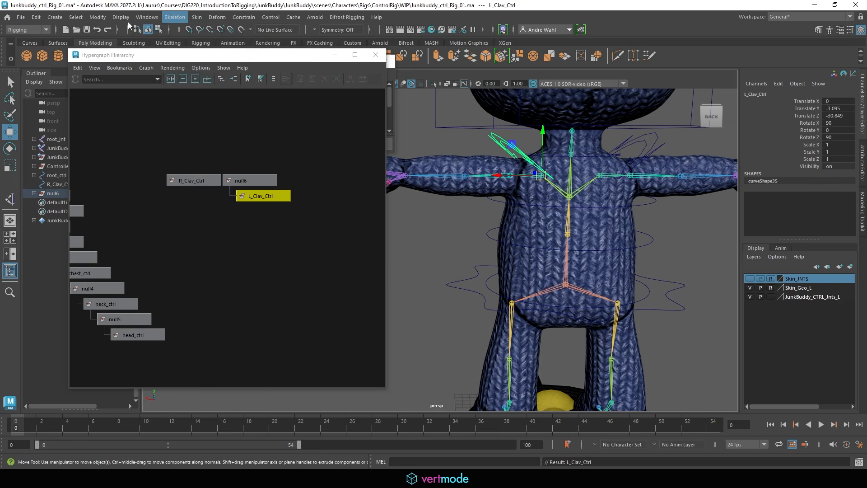
pyautogui.click(133, 56)
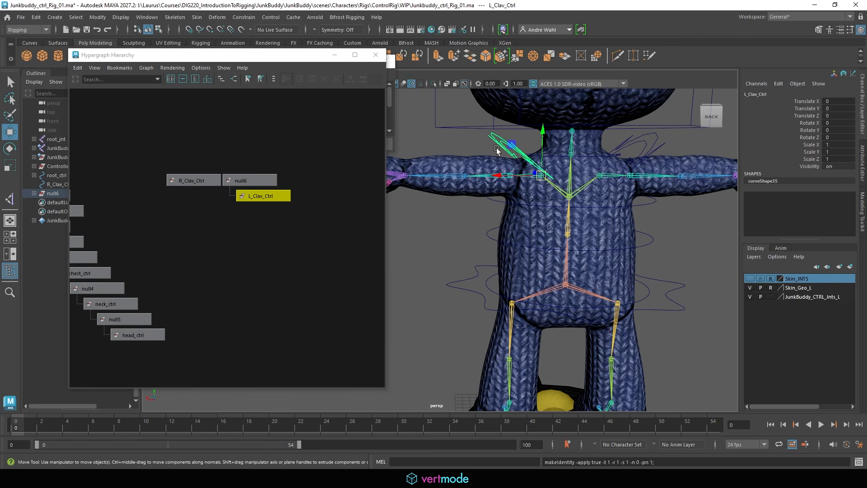
# Parent-constrain the left clavicle joint, L_Clavicle_jnt, to L_Clav_Ctrl.
pyautogui.click(454, 140)
pyautogui.click(517, 146)
pyautogui.press('q')
pyautogui.keyDown('shift'); pyautogui.click(531, 177); pyautogui.keyUp('shift')
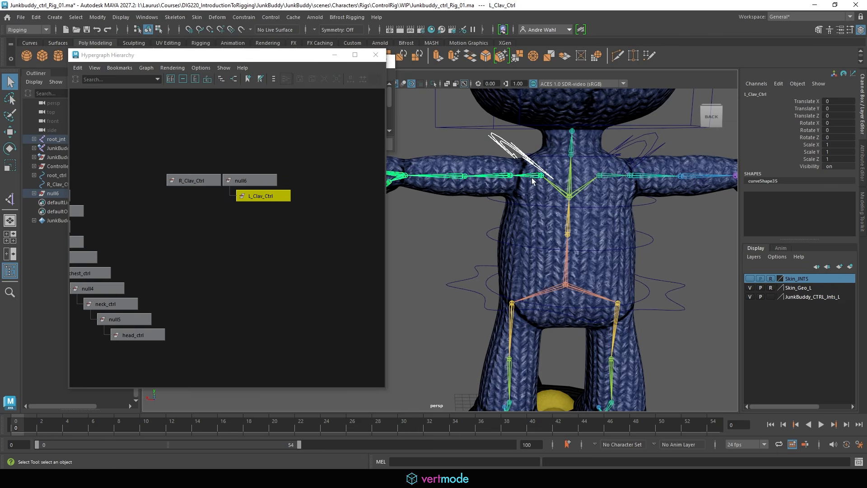
pyautogui.click(244, 17)
pyautogui.click(263, 32)
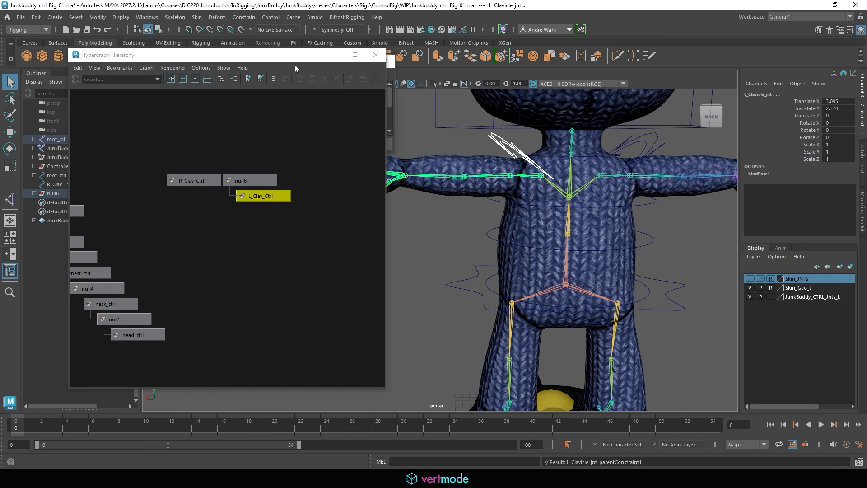
# Test the left clavicle by rotating L_Clav_Ctrl, and undo the rotation.
pyautogui.click(511, 142)
pyautogui.press('e')
pyautogui.moveTo(511, 142); pyautogui.dragTo(532, 139)
pyautogui.hotkey('ctrl', 'z')
pyautogui.click(714, 240)
# Create a second empty group, null7, for the right clavicle control with nothing selected.
pyautogui.keyDown('alt'); pyautogui.moveTo(652, 237); pyautogui.dragTo(547, 260, button='middle'); pyautogui.keyUp('alt')
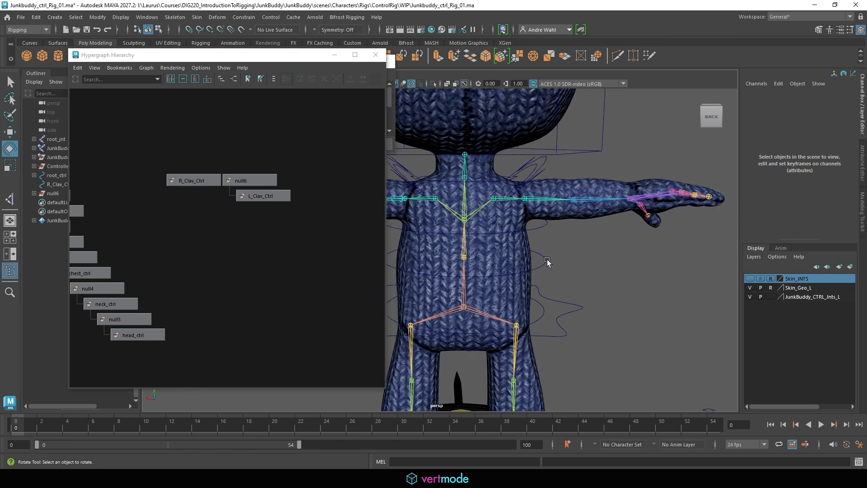
pyautogui.keyDown('alt'); pyautogui.moveTo(547, 259); pyautogui.dragTo(610, 265, button='right'); pyautogui.keyUp('alt')
pyautogui.click(272, 263)
pyautogui.hotkey('ctrl', 'g')
pyautogui.click(272, 263)
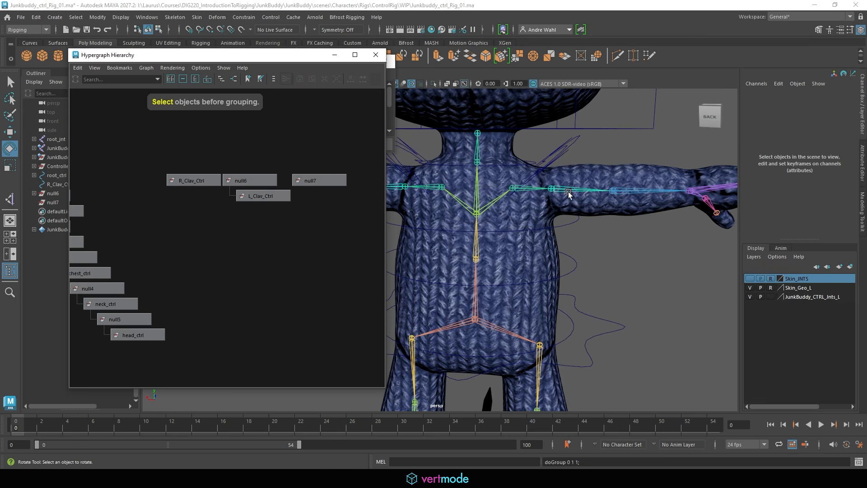
# Snap null7 to the right clavicle joint with a parent constraint without offset, and delete that constraint.
pyautogui.click(524, 190)
pyautogui.keyDown('shift'); pyautogui.click(321, 180); pyautogui.keyUp('shift')
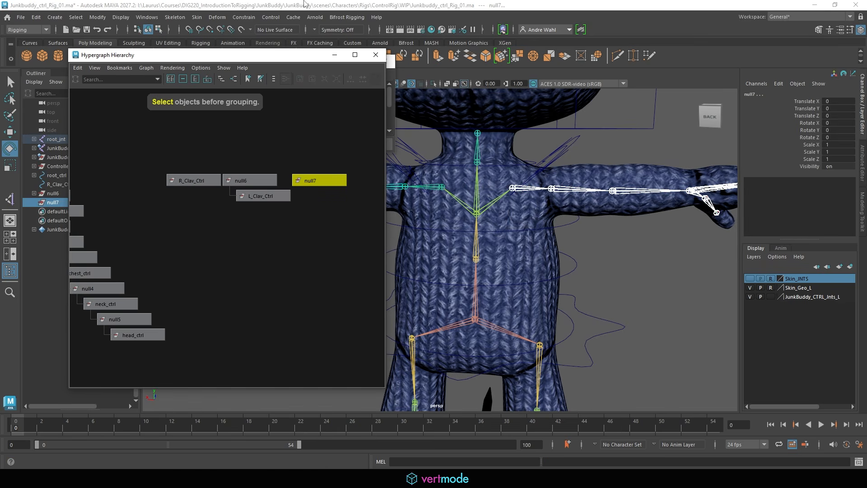
pyautogui.click(243, 17)
pyautogui.click(267, 40)
pyautogui.click(314, 259)
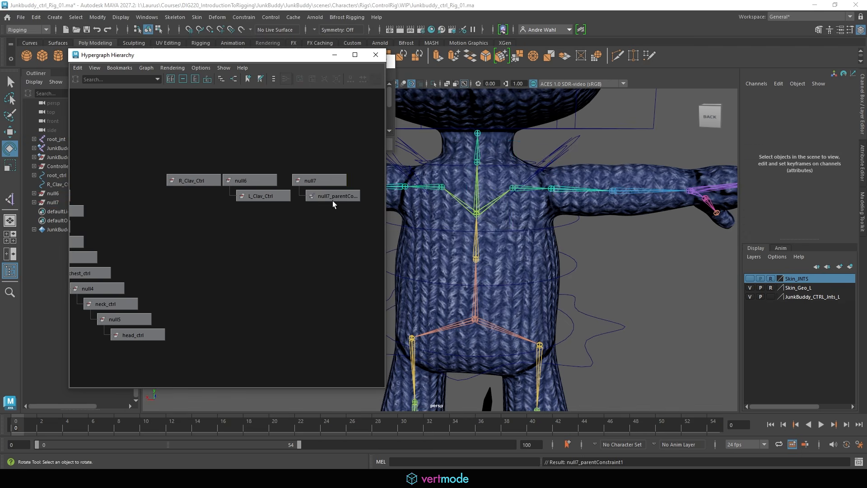
pyautogui.click(332, 197)
pyautogui.press('Delete')
# Parent R_Clav_Ctrl under null7 and freeze the control's transformations.
pyautogui.click(203, 180)
pyautogui.moveTo(203, 181); pyautogui.dragTo(322, 181, button='middle')
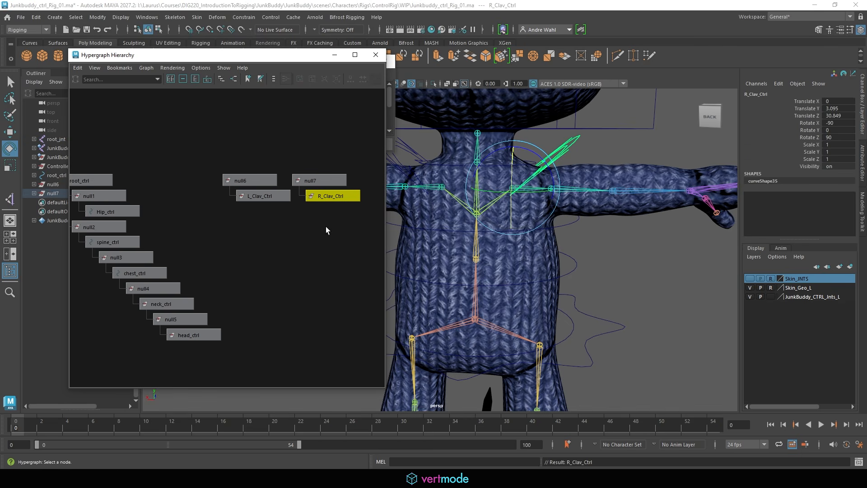
pyautogui.click(98, 17)
pyautogui.click(565, 150)
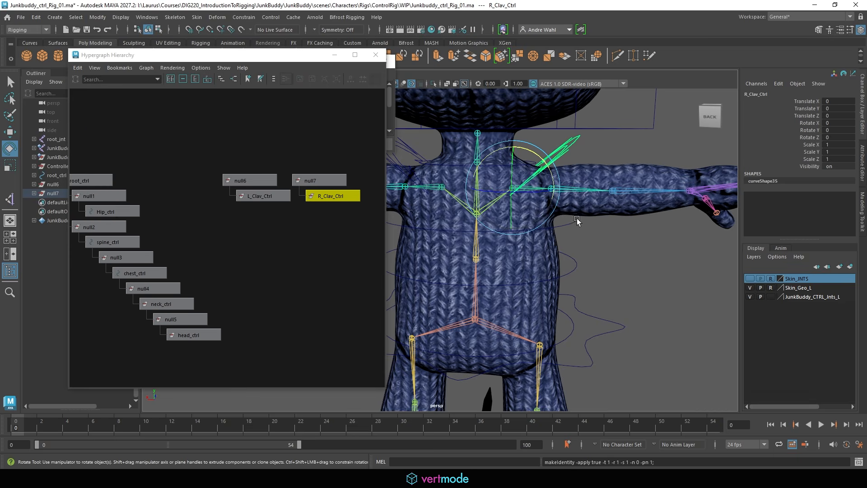
# Parent-constrain the right clavicle joint, L_Clavicle_jnt1, to R_Clav_Ctrl.
pyautogui.click(568, 152)
pyautogui.press('q')
pyautogui.keyDown('shift'); pyautogui.click(514, 189); pyautogui.keyUp('shift')
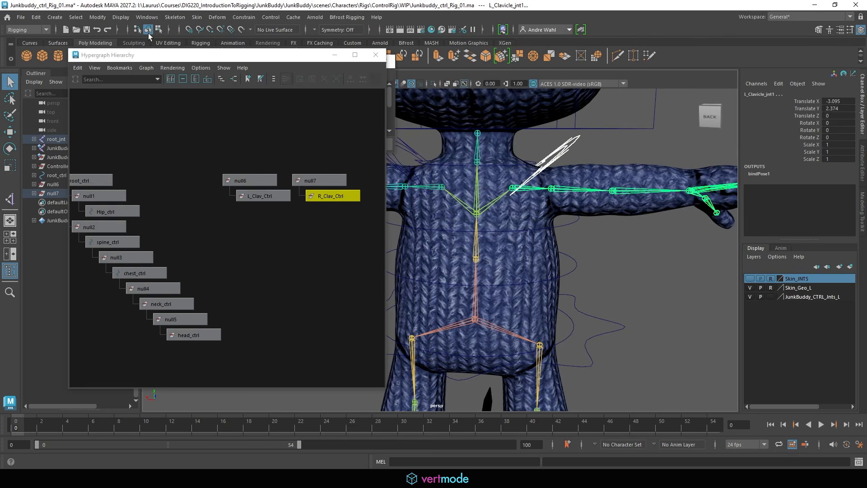
pyautogui.click(264, 42)
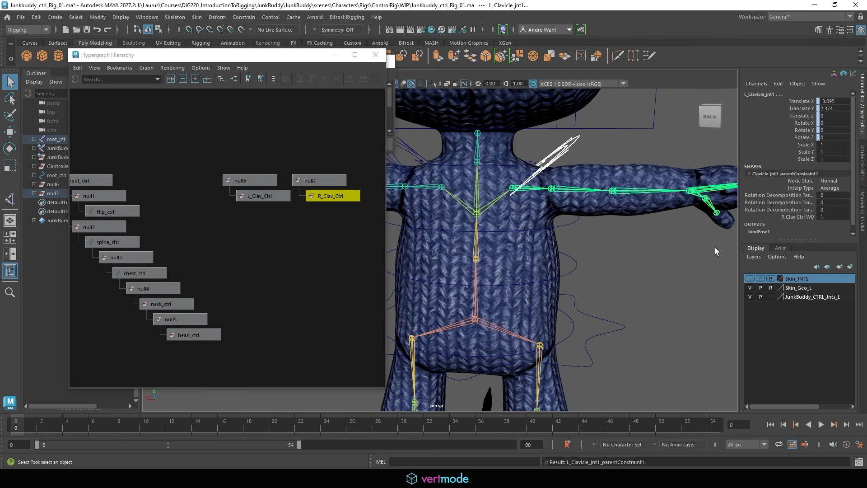
# Test the right clavicle by rotating R_Clav_Ctrl about 57.5 degrees in X, and undo the rotation.
pyautogui.click(582, 200)
pyautogui.click(559, 151)
pyautogui.scroll(-3, 559, 151)
pyautogui.press('e')
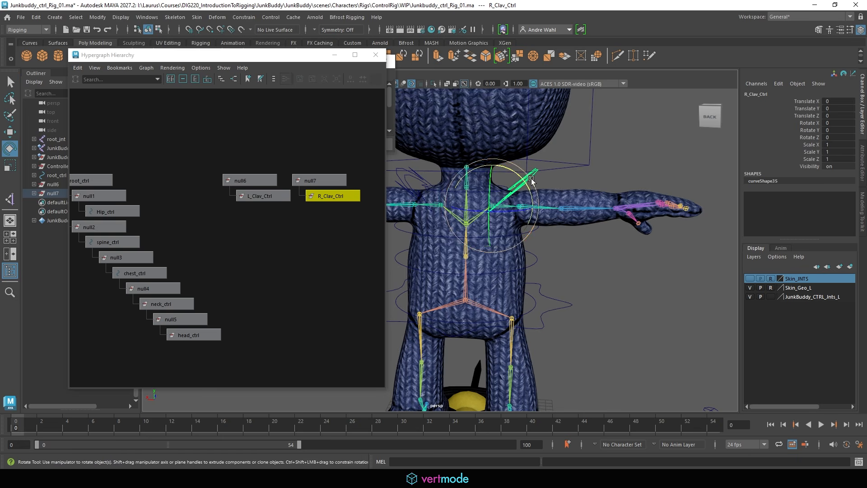
pyautogui.moveTo(523, 177); pyautogui.dragTo(478, 146)
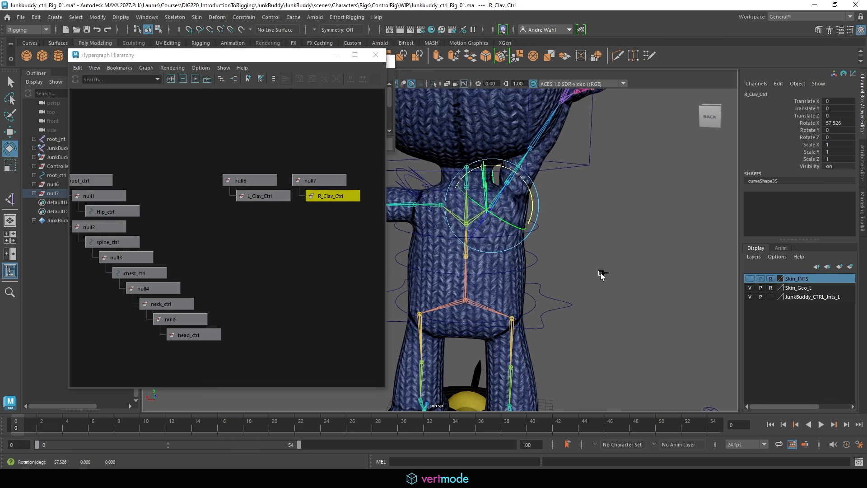
pyautogui.hotkey('ctrl', 'z')
pyautogui.click(601, 274)
# Parent null6, the group holding L_Clav_Ctrl, under chest_ctrl.
pyautogui.keyDown('alt'); pyautogui.moveTo(497, 212); pyautogui.dragTo(643, 213); pyautogui.keyUp('alt')
pyautogui.keyDown('alt'); pyautogui.moveTo(533, 208); pyautogui.dragTo(603, 210); pyautogui.keyUp('alt')
pyautogui.press('q')
pyautogui.click(253, 181)
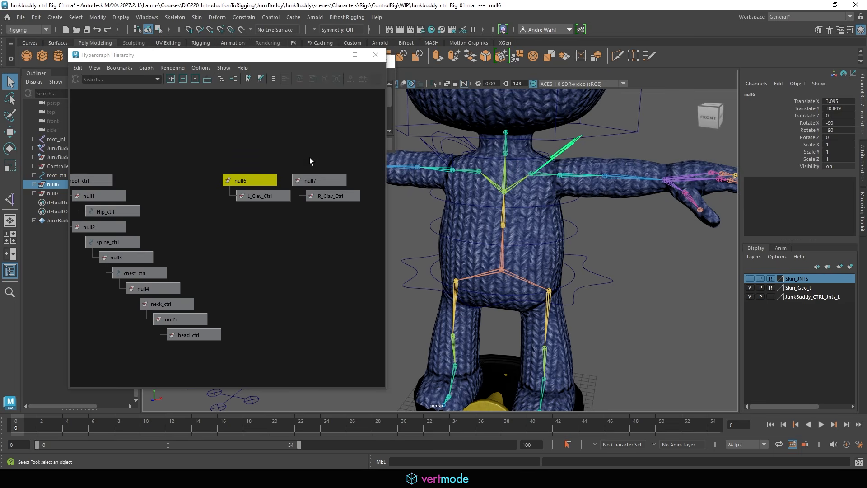
pyautogui.click(447, 203)
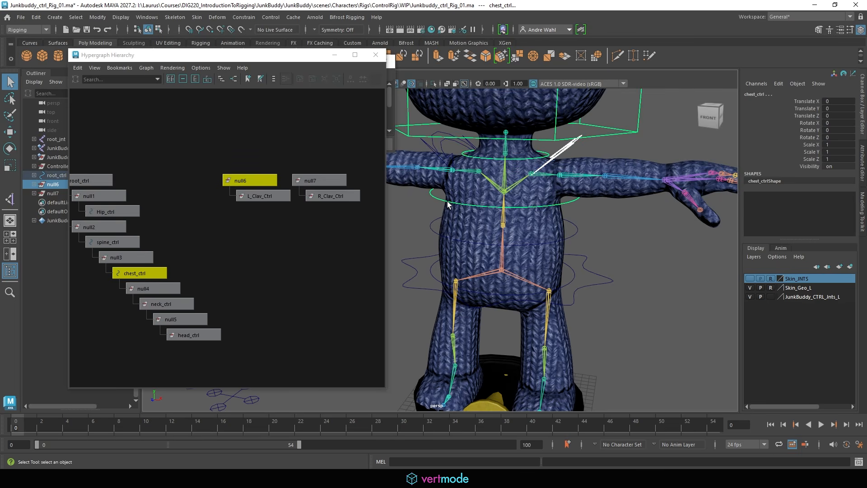
pyautogui.press('p')
# Parent null7, the group holding R_Clav_Ctrl, under chest_ctrl.
pyautogui.click(248, 183)
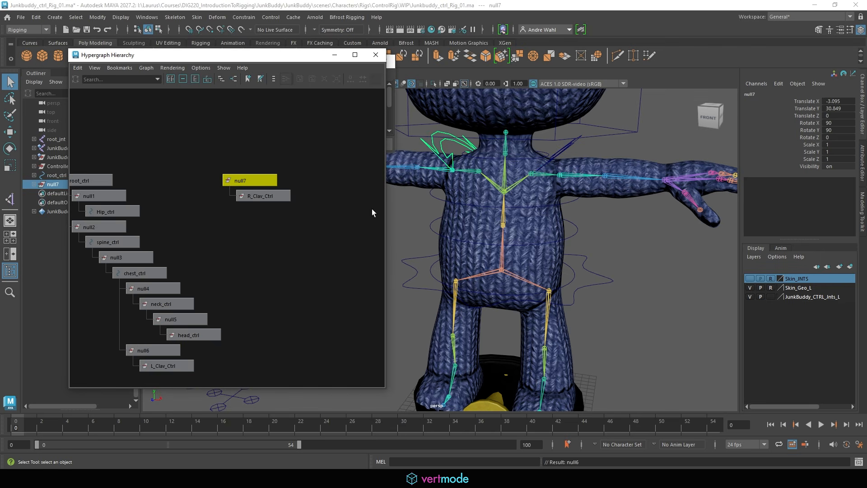
pyautogui.keyDown('shift'); pyautogui.click(449, 203); pyautogui.keyUp('shift')
pyautogui.press('p')
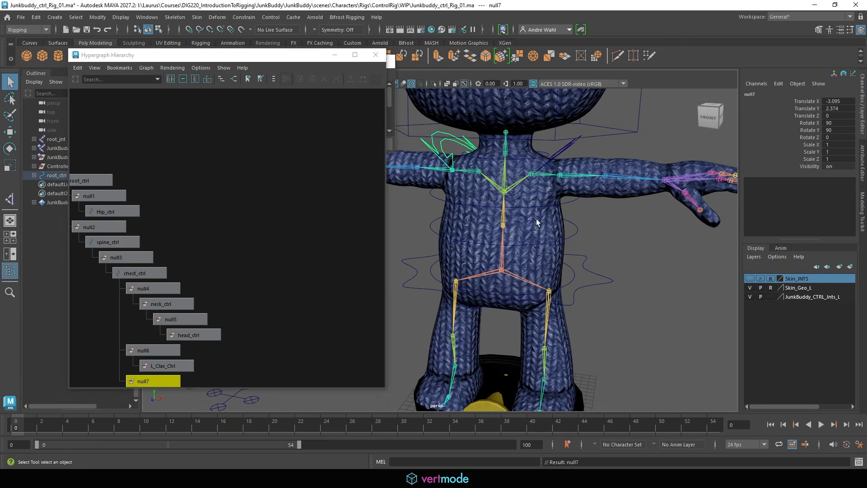
# Test the clavicle controls from the front by rotating L_Clav_Ctrl, undo the changes and clear the selection.
pyautogui.click(566, 260)
pyautogui.click(556, 243)
pyautogui.keyDown('alt'); pyautogui.moveTo(560, 241); pyautogui.dragTo(505, 212); pyautogui.keyUp('alt')
pyautogui.keyDown('shift'); pyautogui.click(548, 201); pyautogui.keyUp('shift')
pyautogui.scroll(-3, 575, 235)
pyautogui.press('e')
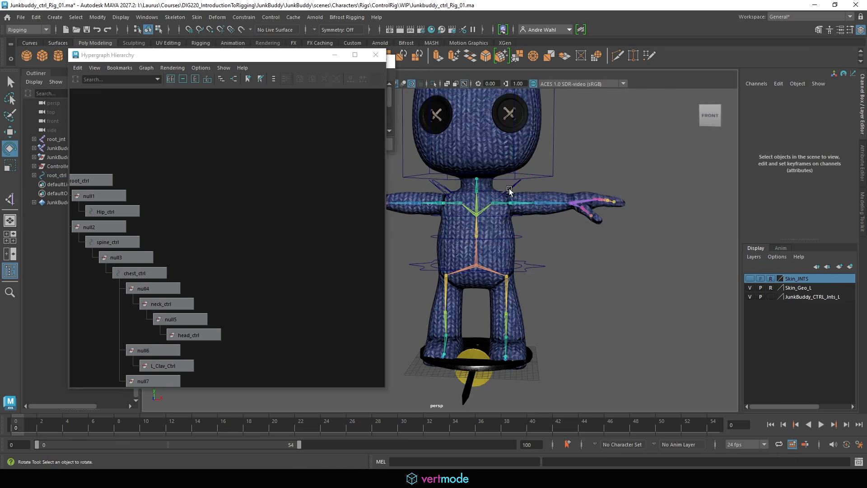
pyautogui.click(537, 196)
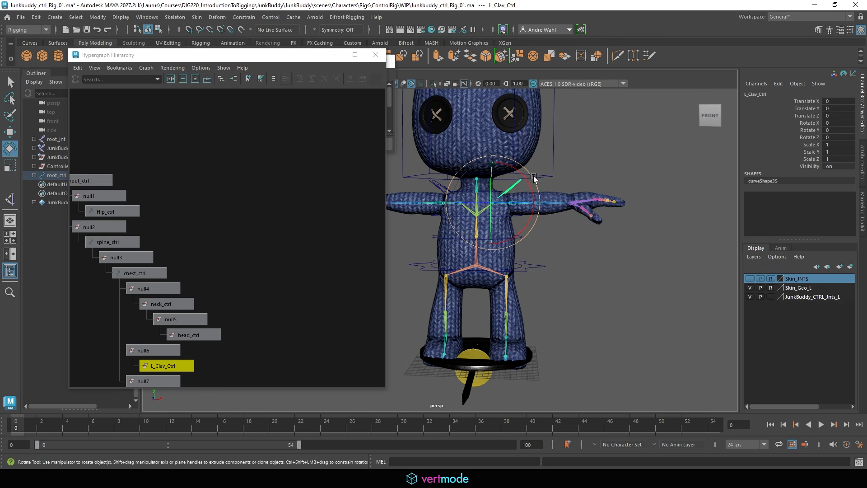
pyautogui.moveTo(532, 190); pyautogui.dragTo(496, 181)
pyautogui.hotkey('ctrl', 'z')
pyautogui.click(435, 184)
pyautogui.hotkey('ctrl', 'z')
pyautogui.click(646, 200)
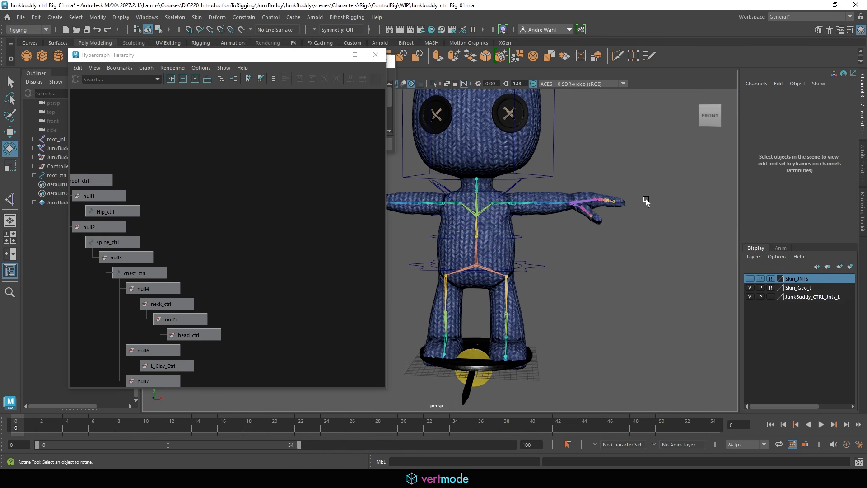
# Close the Hypergraph, save the scene as MVP_Demo_01 in the ControlRig/MVP/WIP folder, and close the Parent Constraint options.
pyautogui.scroll(-3, 596, 196)
pyautogui.click(375, 55)
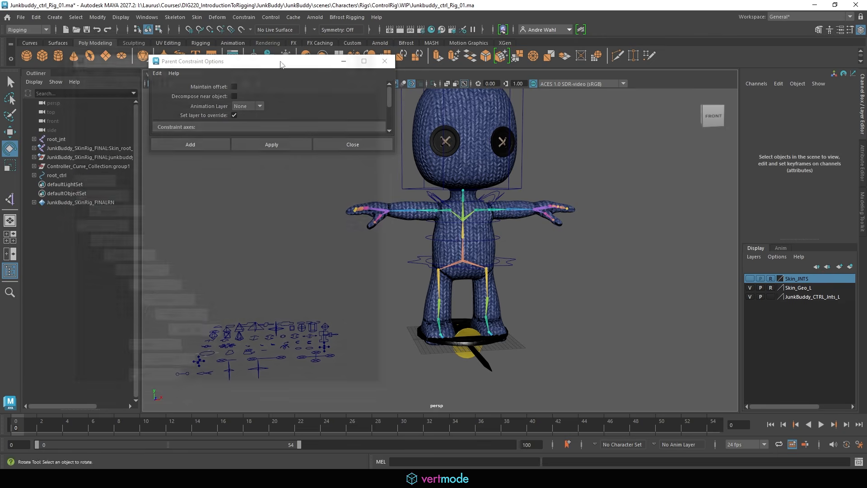
pyautogui.click(20, 17)
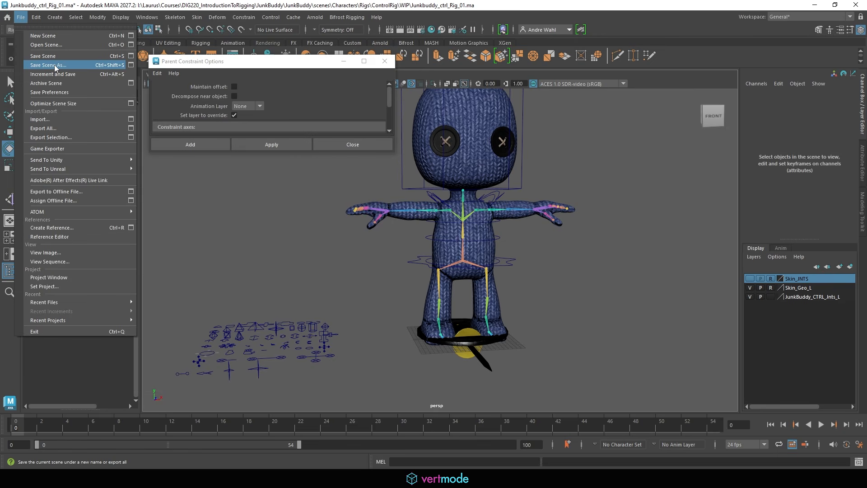
pyautogui.click(56, 66)
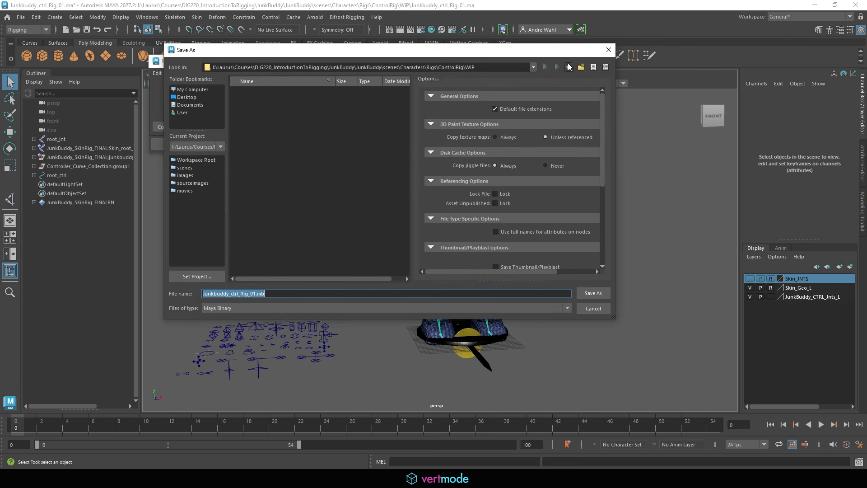
pyautogui.click(568, 67)
pyautogui.doubleClick(243, 99)
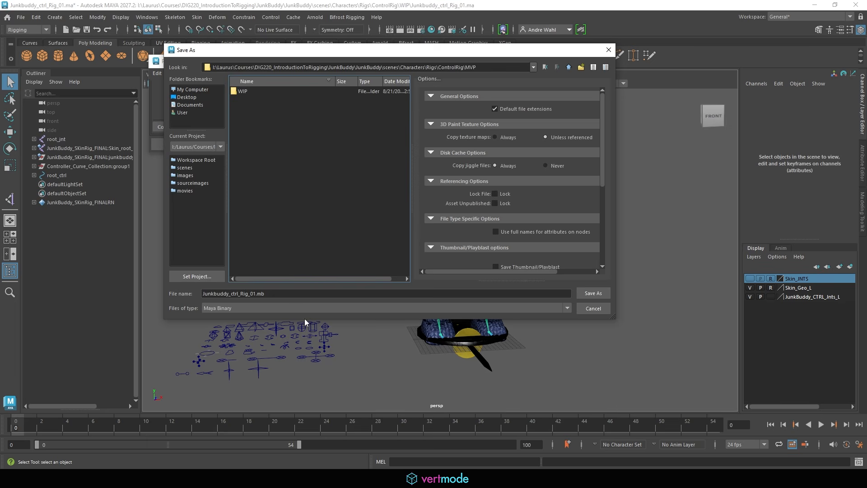
pyautogui.click(244, 92)
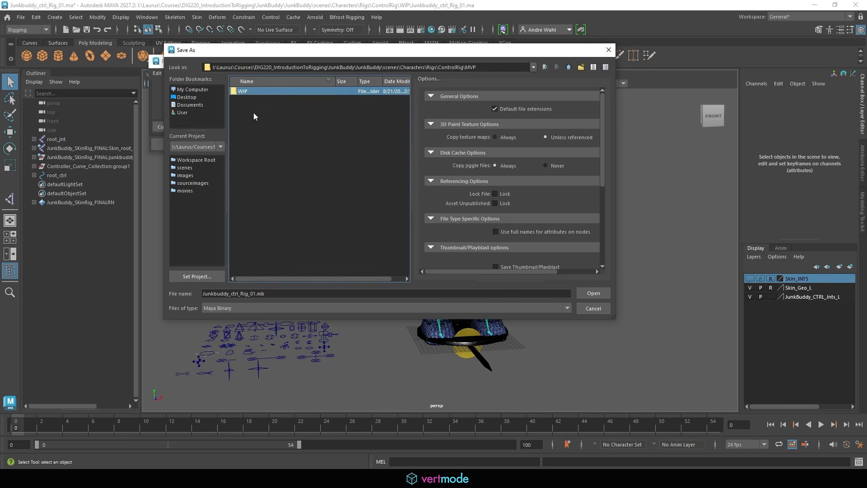
pyautogui.doubleClick(246, 91)
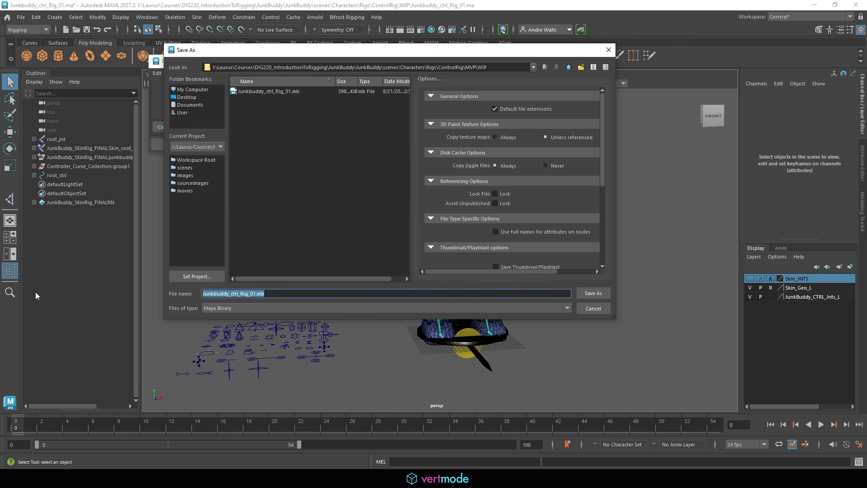
pyautogui.write('MVP_Demo_01')
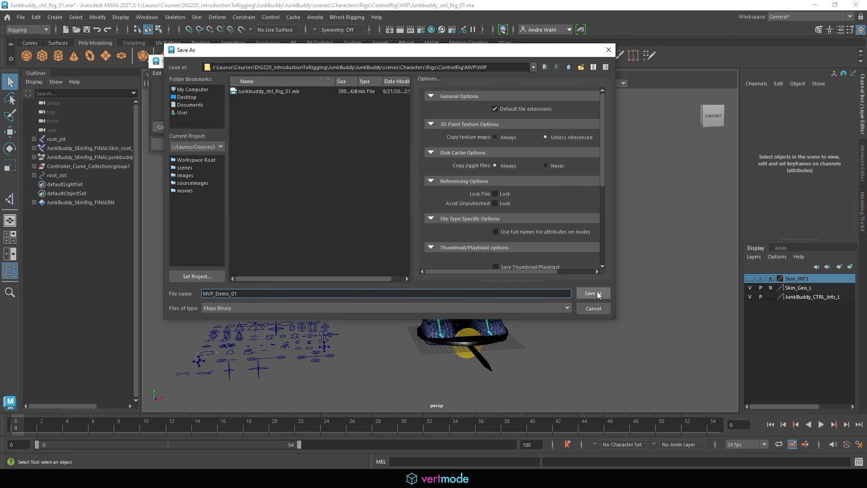
pyautogui.click(584, 293)
pyautogui.click(386, 61)
# Inspect the body and leg joints against the mesh by hiding and reshowing the JunkBuddy_CTRL_Jnts_L and Skin_Geo_L layers.
pyautogui.scroll(6, 427, 203)
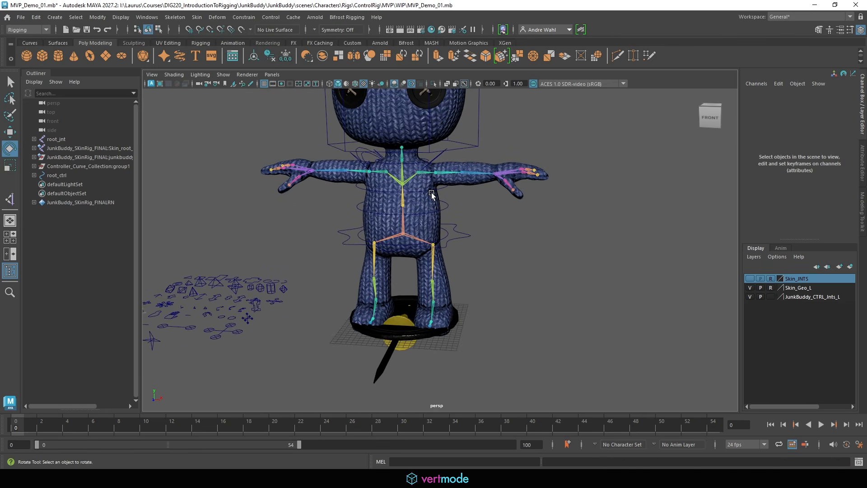
pyautogui.keyDown('alt'); pyautogui.moveTo(468, 237); pyautogui.dragTo(437, 206); pyautogui.keyUp('alt')
pyautogui.keyDown('alt'); pyautogui.moveTo(437, 207); pyautogui.dragTo(384, 232, button='right'); pyautogui.keyUp('alt')
pyautogui.keyDown('alt'); pyautogui.moveTo(384, 232); pyautogui.dragTo(444, 237); pyautogui.keyUp('alt')
pyautogui.click(750, 297)
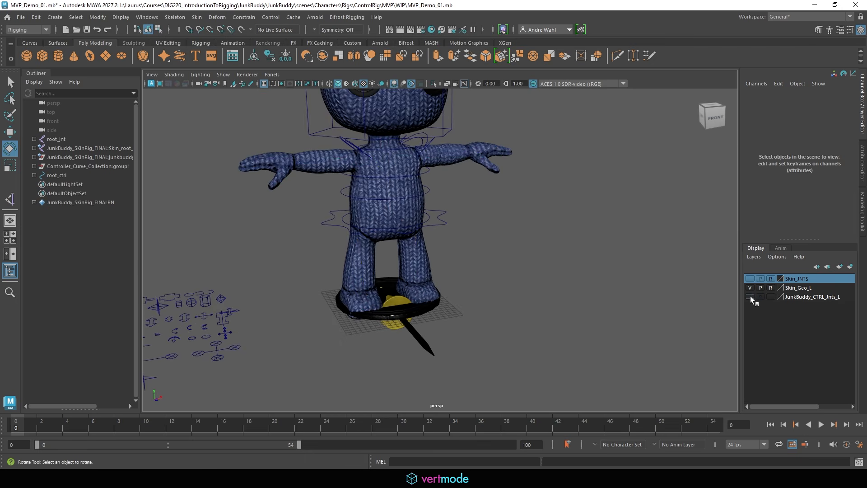
pyautogui.click(750, 296)
pyautogui.click(750, 287)
pyautogui.click(750, 287)
pyautogui.keyDown('alt'); pyautogui.moveTo(506, 291); pyautogui.dragTo(588, 300, button='right'); pyautogui.keyUp('alt')
pyautogui.keyDown('alt'); pyautogui.moveTo(410, 341); pyautogui.dragTo(440, 267, button='middle'); pyautogui.keyUp('alt')
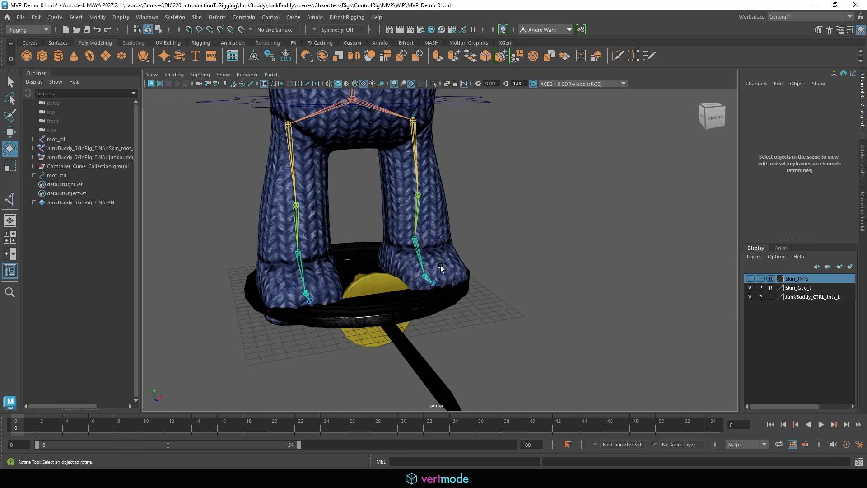
pyautogui.click(750, 287)
pyautogui.click(750, 288)
# Turn off the reference display of the Skin_Geo_L layer and select the round disc mesh at the feet together with the sword mesh.
pyautogui.click(771, 288)
pyautogui.click(364, 310)
pyautogui.keyDown('shift'); pyautogui.click(416, 348); pyautogui.keyUp('shift')
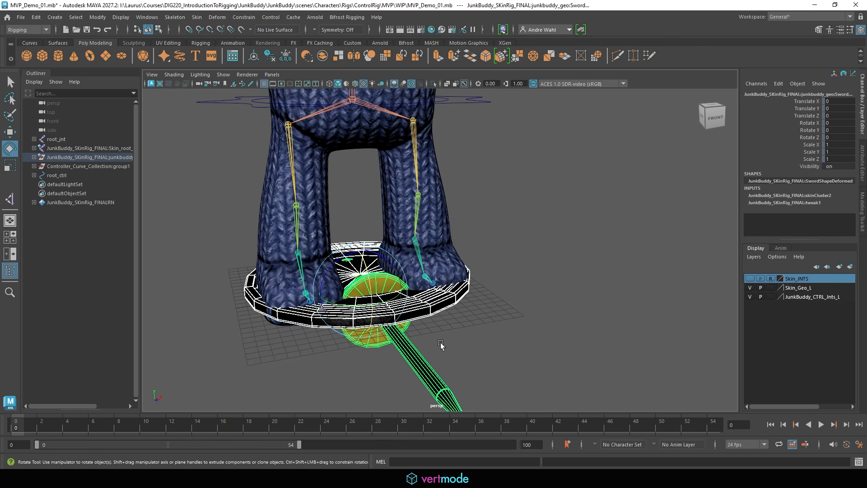
# Hide the selected shield and sword geometry around the character's feet.
pyautogui.hotkey('ctrl', 'h')
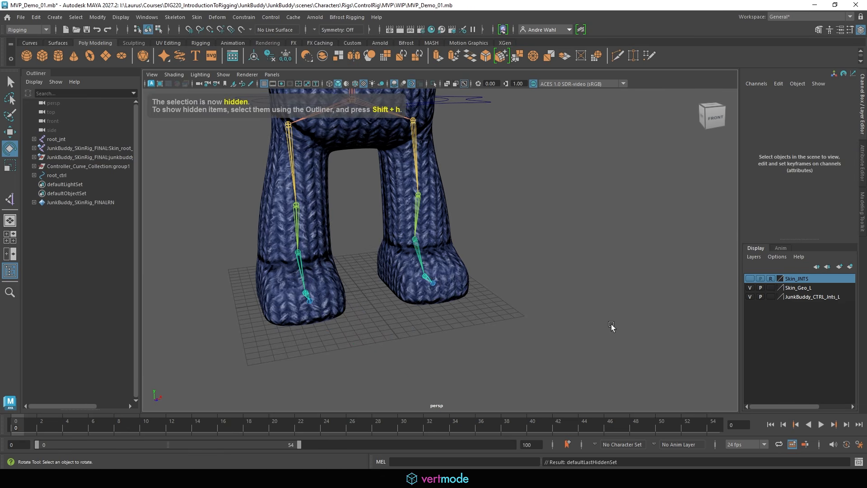
pyautogui.keyDown('alt'); pyautogui.moveTo(534, 334); pyautogui.dragTo(444, 317, button='right'); pyautogui.keyUp('alt')
pyautogui.keyDown('alt'); pyautogui.moveTo(445, 317); pyautogui.dragTo(487, 341, button='middle'); pyautogui.keyUp('alt')
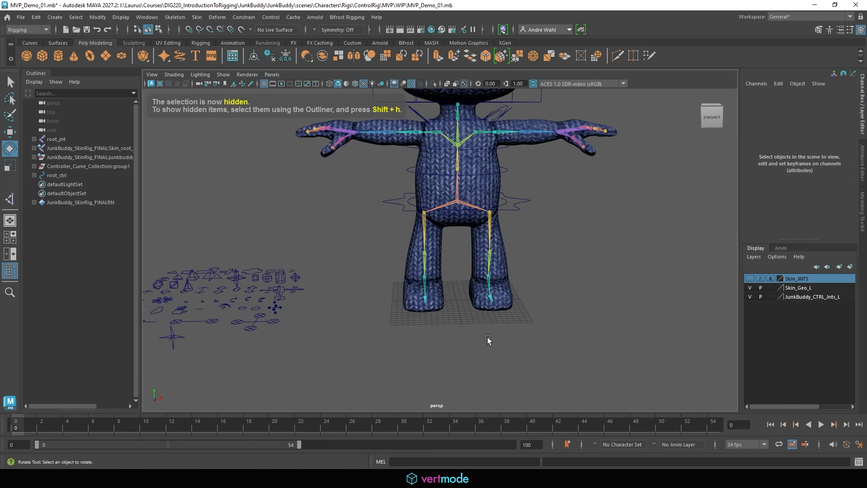
pyautogui.keyDown('alt'); pyautogui.moveTo(488, 341); pyautogui.dragTo(506, 347); pyautogui.keyUp('alt')
pyautogui.keyDown('alt'); pyautogui.moveTo(430, 328); pyautogui.dragTo(452, 275, button='middle'); pyautogui.keyUp('alt')
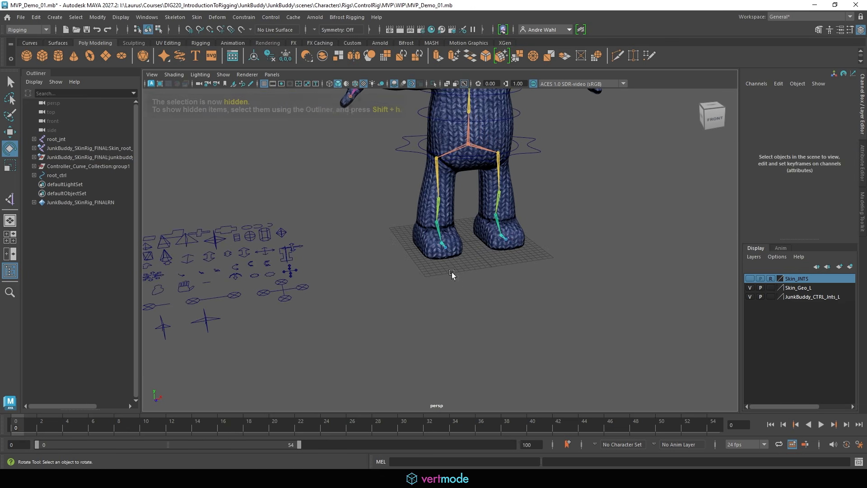
# Hide the Skin_Geo_L layer and take a cube controller curve out of the controller curve collection, ready to move.
pyautogui.click(749, 294)
pyautogui.click(749, 295)
pyautogui.click(749, 288)
pyautogui.moveTo(276, 285)
pyautogui.keyDown('alt'); pyautogui.mouseDown()
pyautogui.moveTo(470, 358)
pyautogui.moveTo(375, 208)
pyautogui.moveTo(490, 194)
pyautogui.moveTo(465, 226)
pyautogui.mouseUp(); pyautogui.keyUp('alt')
pyautogui.click(391, 212)
pyautogui.press('w')
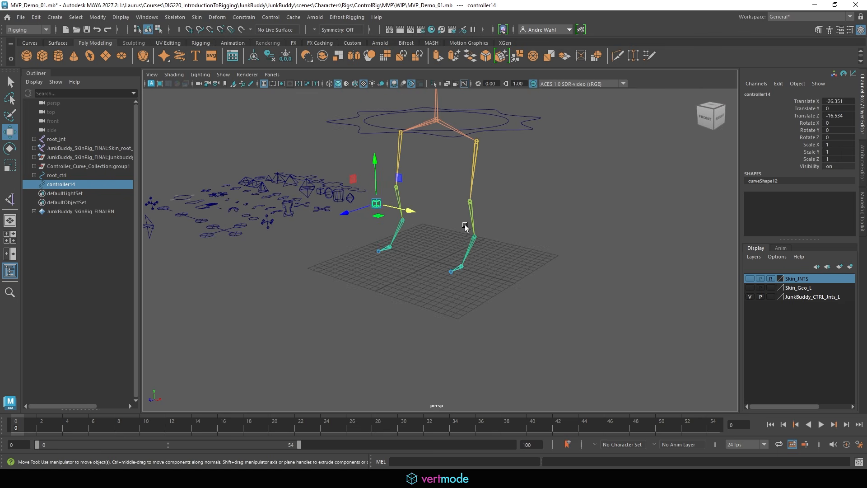
# Snap the cube controller onto the character's left ankle joint.
pyautogui.press('v')
pyautogui.moveTo(376, 204); pyautogui.dragTo(463, 267)
pyautogui.keyDown('alt'); pyautogui.moveTo(499, 275); pyautogui.dragTo(574, 305, button='right'); pyautogui.keyUp('alt')
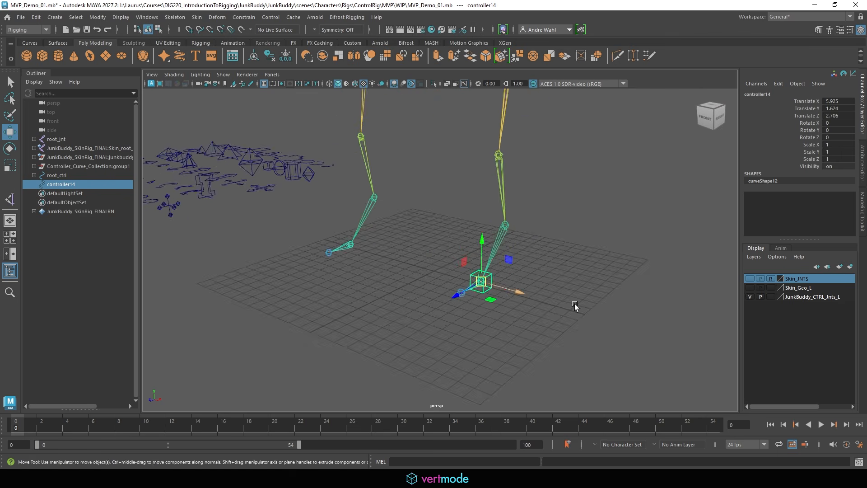
pyautogui.keyDown('alt'); pyautogui.moveTo(574, 305); pyautogui.dragTo(363, 232); pyautogui.keyUp('alt')
pyautogui.press('v')
pyautogui.moveTo(409, 258); pyautogui.dragTo(498, 193)
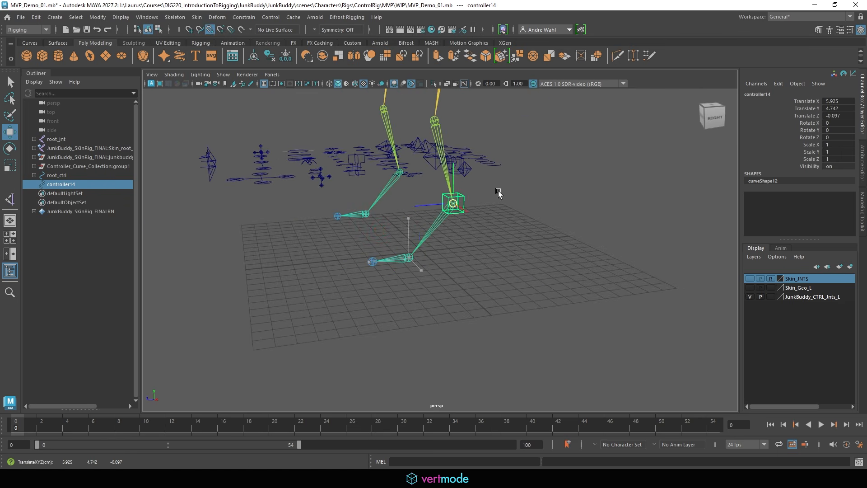
# Show the Skin_Geo_L layer again and scale the cube controller uniformly to about 10.2 so it surrounds the left foot.
pyautogui.click(750, 288)
pyautogui.press('r')
pyautogui.moveTo(456, 204); pyautogui.dragTo(547, 203)
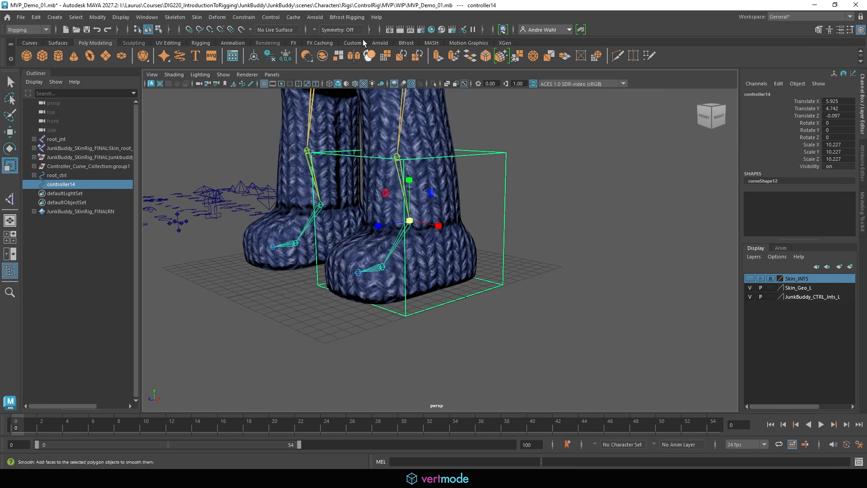
# Isolate the cube controller, select its upper control vertices and lower them to about ankle height.
pyautogui.click(432, 84)
pyautogui.moveTo(405, 164); pyautogui.dragTo(364, 171, button='right')
pyautogui.moveTo(254, 143); pyautogui.dragTo(452, 178)
pyautogui.click(433, 84)
pyautogui.press('w')
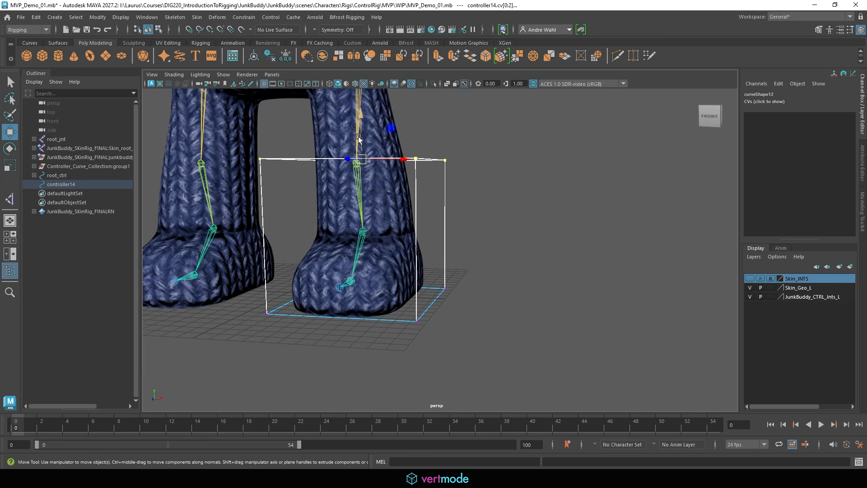
pyautogui.moveTo(358, 137); pyautogui.dragTo(349, 223)
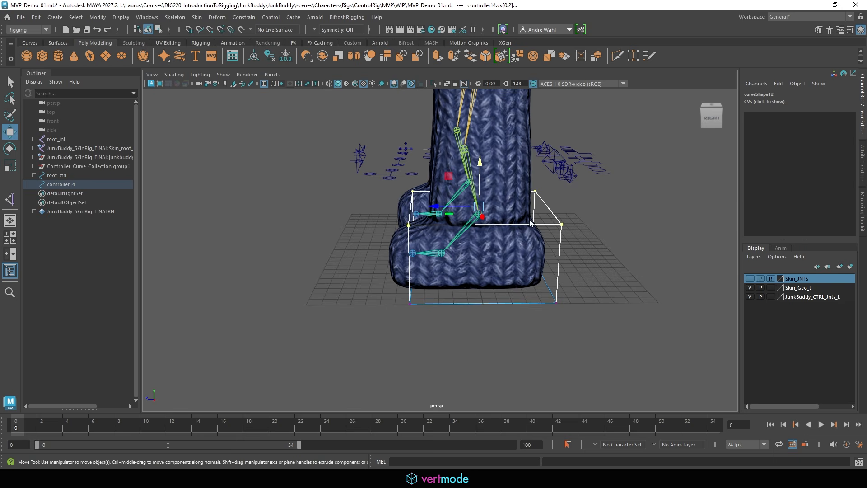
pyautogui.moveTo(531, 222); pyautogui.dragTo(564, 175, button='right')
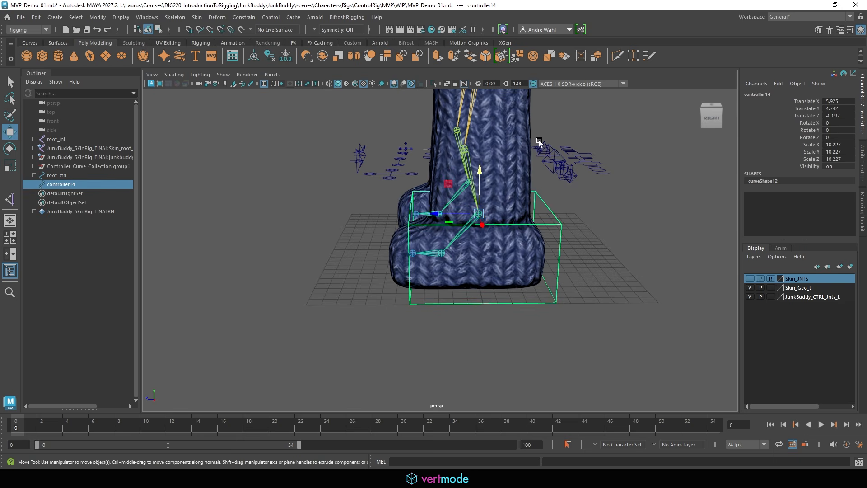
# Move the cube controller's front control vertices forward so the box extends slightly past the toes.
pyautogui.click(433, 84)
pyautogui.moveTo(383, 202); pyautogui.dragTo(330, 198, button='right')
pyautogui.moveTo(355, 361); pyautogui.dragTo(427, 153)
pyautogui.moveTo(388, 243); pyautogui.dragTo(356, 185)
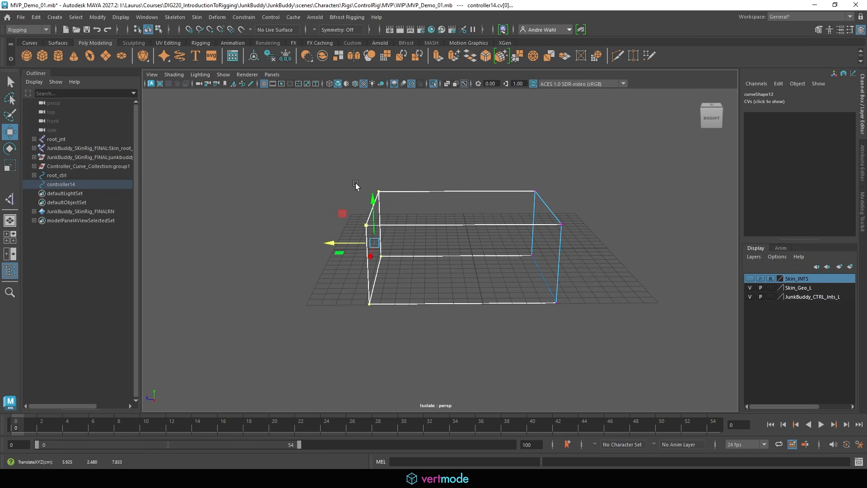
pyautogui.click(433, 84)
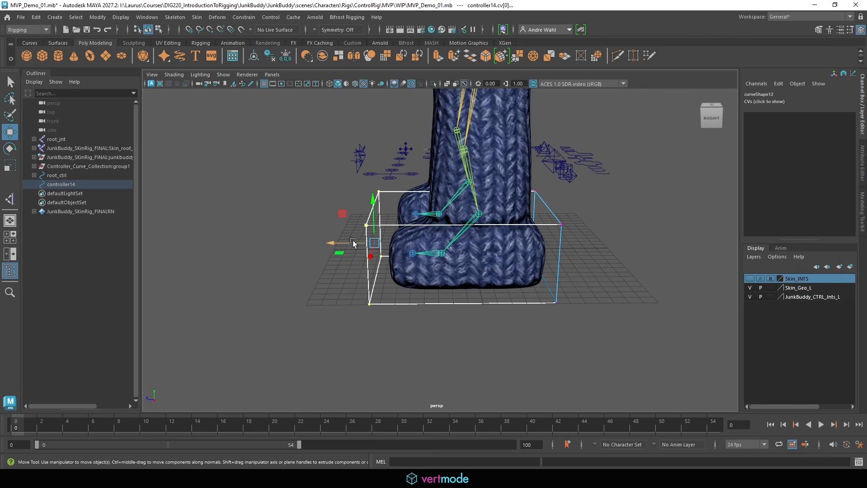
pyautogui.moveTo(353, 243); pyautogui.dragTo(363, 243)
pyautogui.keyDown('alt'); pyautogui.moveTo(401, 266); pyautogui.dragTo(516, 211); pyautogui.keyUp('alt')
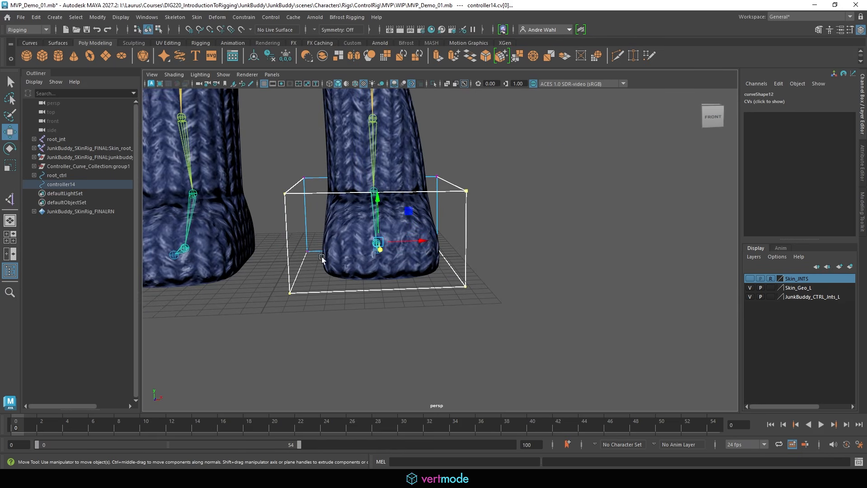
# Pull the cube controller's inner-side control vertices closer to the left foot.
pyautogui.moveTo(281, 326); pyautogui.dragTo(317, 156)
pyautogui.moveTo(333, 220); pyautogui.dragTo(355, 226)
pyautogui.moveTo(506, 300); pyautogui.dragTo(435, 144)
pyautogui.keyDown('alt'); pyautogui.moveTo(519, 212); pyautogui.dragTo(570, 220); pyautogui.keyUp('alt')
pyautogui.click(519, 238)
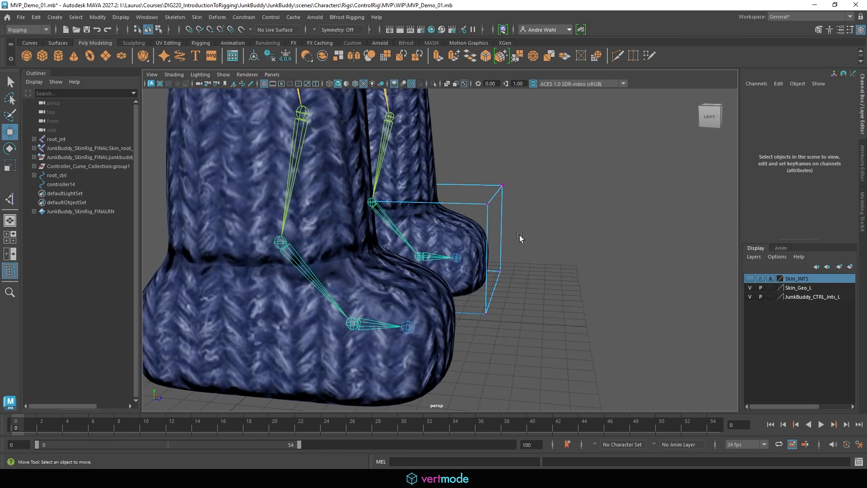
# Lower the cube controller's upper front control vertices so its top slopes toward the toes, and return to object selection.
pyautogui.moveTo(479, 221); pyautogui.dragTo(511, 176)
pyautogui.keyDown('alt'); pyautogui.moveTo(508, 177); pyautogui.dragTo(359, 183); pyautogui.keyUp('alt')
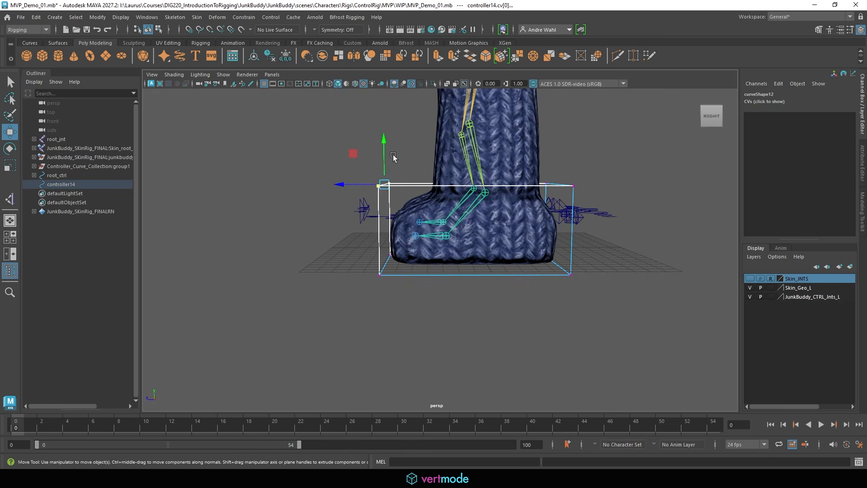
pyautogui.moveTo(393, 157); pyautogui.dragTo(390, 182)
pyautogui.keyDown('alt'); pyautogui.moveTo(552, 199); pyautogui.dragTo(590, 196); pyautogui.keyUp('alt')
pyautogui.moveTo(517, 180); pyautogui.dragTo(588, 145, button='right')
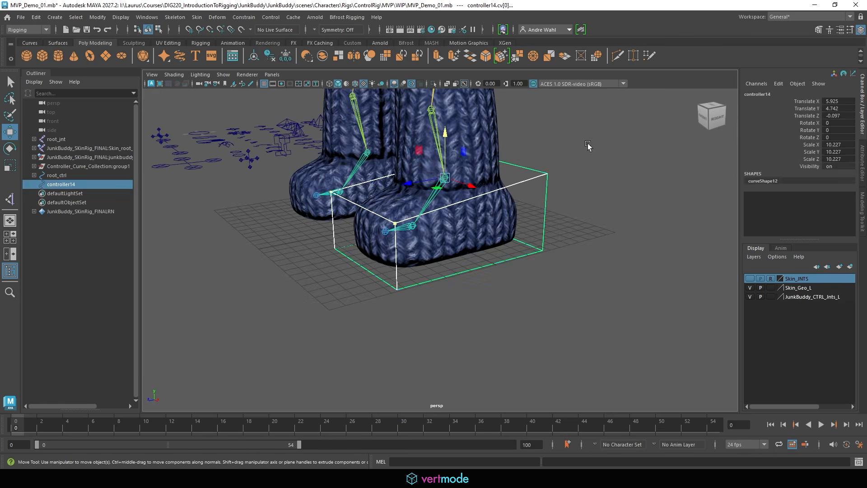
# Freeze the transformations of the left foot controller.
pyautogui.moveTo(534, 180)
pyautogui.keyDown('alt'); pyautogui.mouseDown()
pyautogui.moveTo(513, 170)
pyautogui.moveTo(539, 172)
pyautogui.mouseUp(); pyautogui.keyUp('alt')
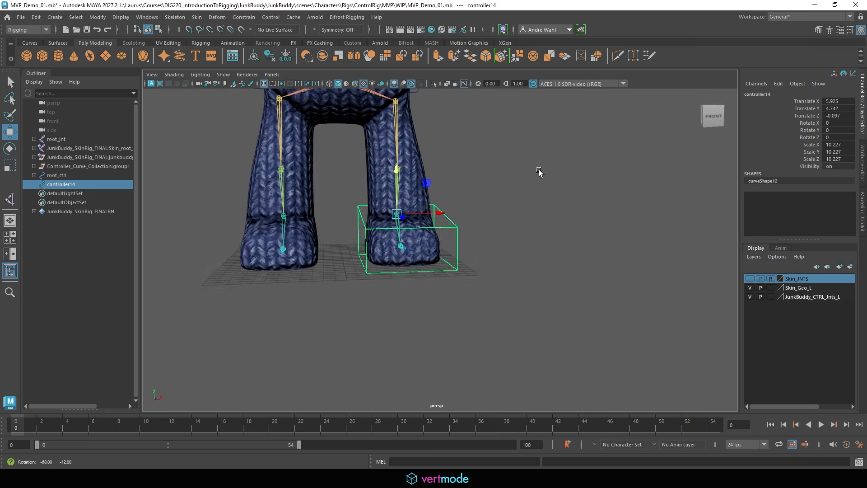
pyautogui.scroll(5, 154, 237)
pyautogui.click(97, 17)
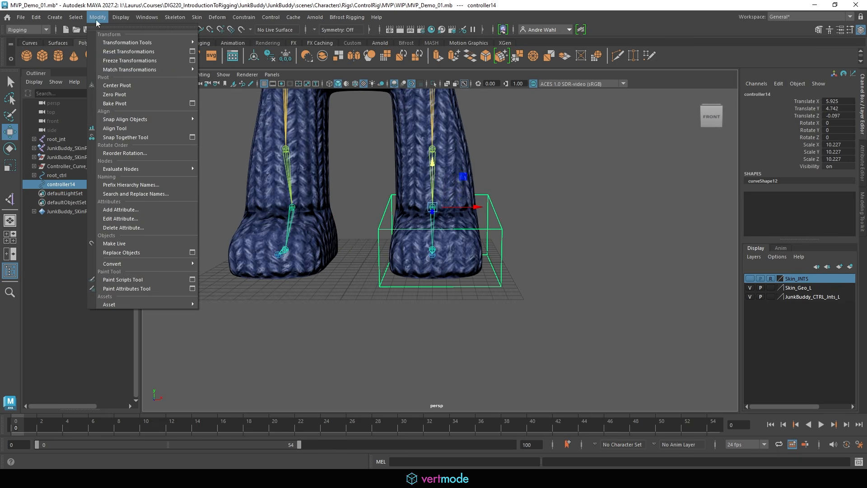
pyautogui.click(121, 61)
pyautogui.scroll(-4, 513, 183)
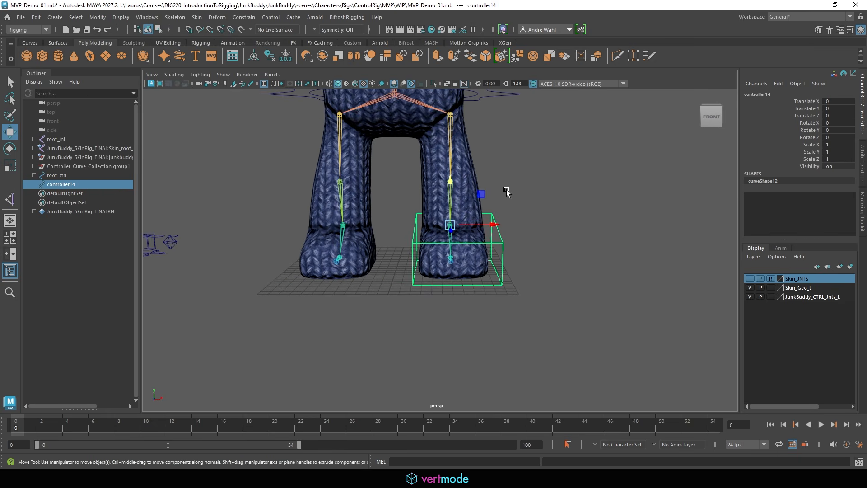
# Duplicate the left foot controller, group the copy, and mirror the group to the right foot with Scale X -1.
pyautogui.hotkey('ctrl', 'g')
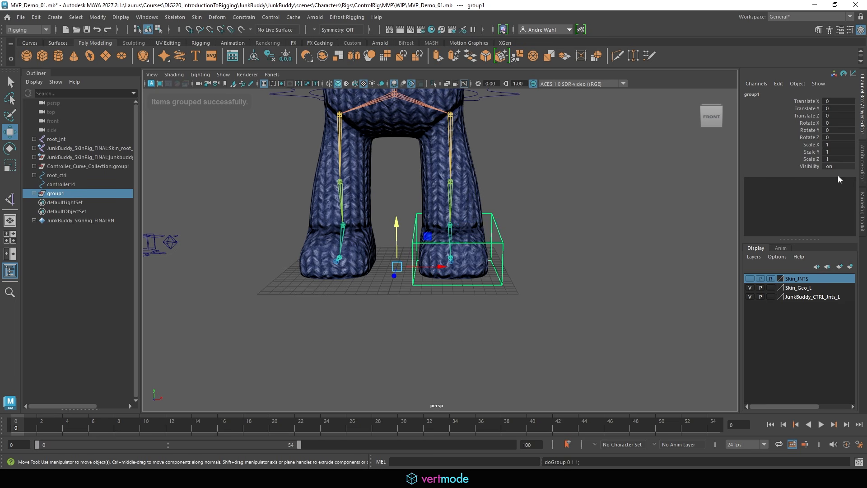
pyautogui.click(841, 145)
pyautogui.write('-1')
pyautogui.press('Return')
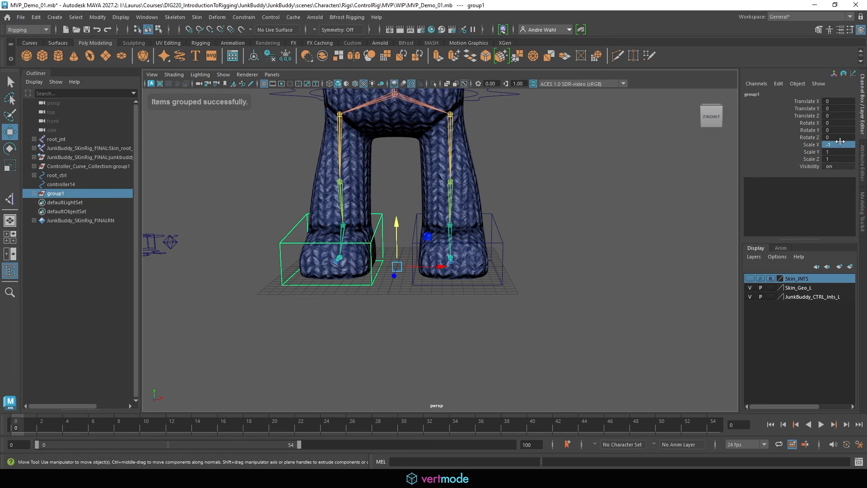
# Unparent the mirrored controller15 from group1 and delete the empty group.
pyautogui.click(34, 193)
pyautogui.click(60, 203)
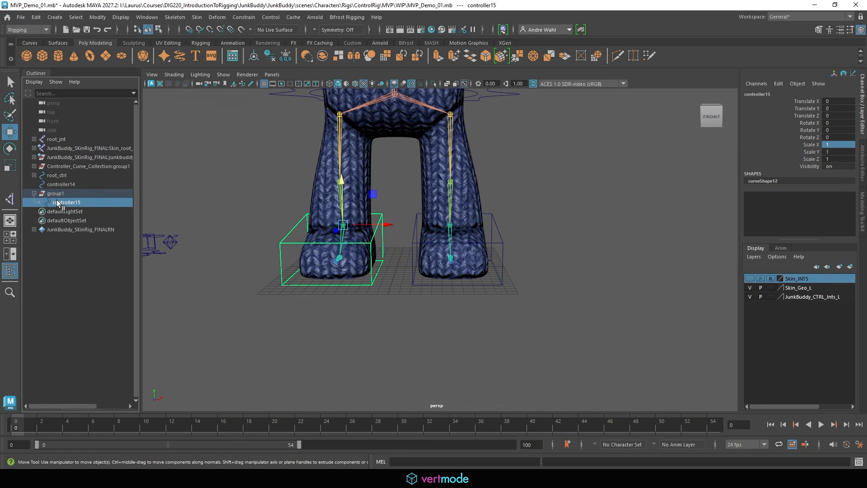
pyautogui.hotkey('shift', 'p')
pyautogui.click(98, 193)
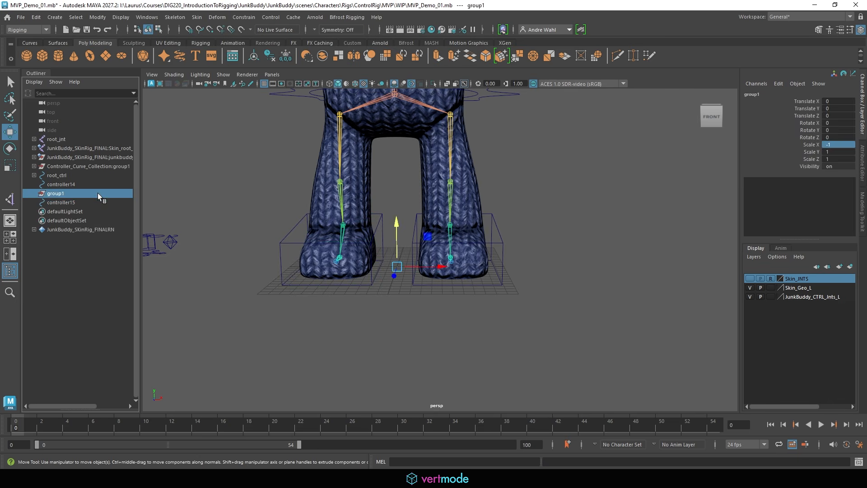
pyautogui.press('Delete')
pyautogui.keyDown('alt'); pyautogui.moveTo(510, 253); pyautogui.dragTo(415, 245); pyautogui.keyUp('alt')
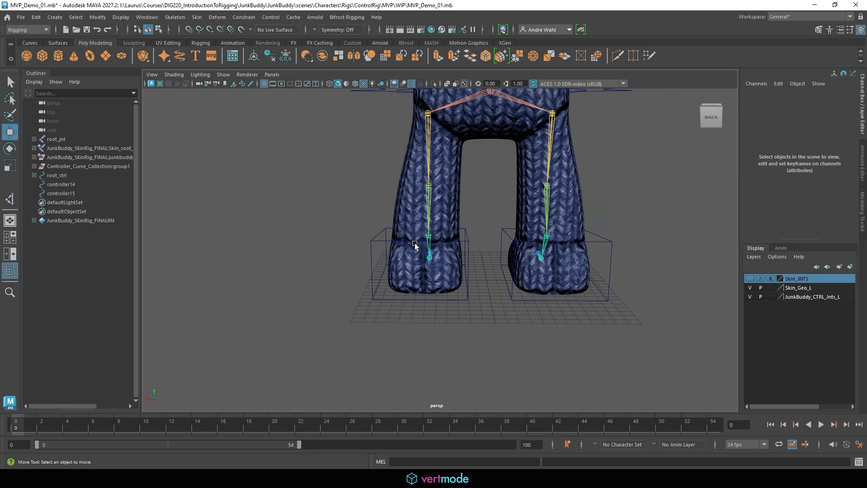
# Freeze the transformations of both foot controllers together.
pyautogui.click(377, 239)
pyautogui.keyDown('shift'); pyautogui.click(603, 243); pyautogui.keyUp('shift')
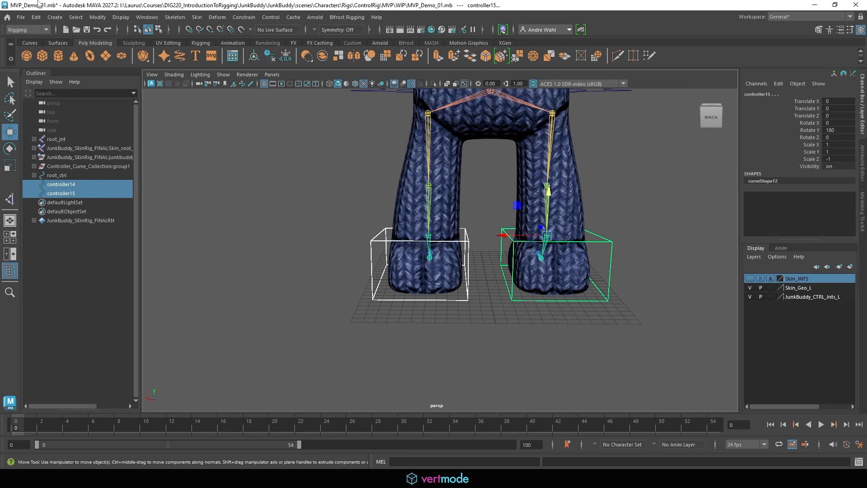
pyautogui.click(98, 17)
pyautogui.moveTo(120, 69)
pyautogui.click(305, 194)
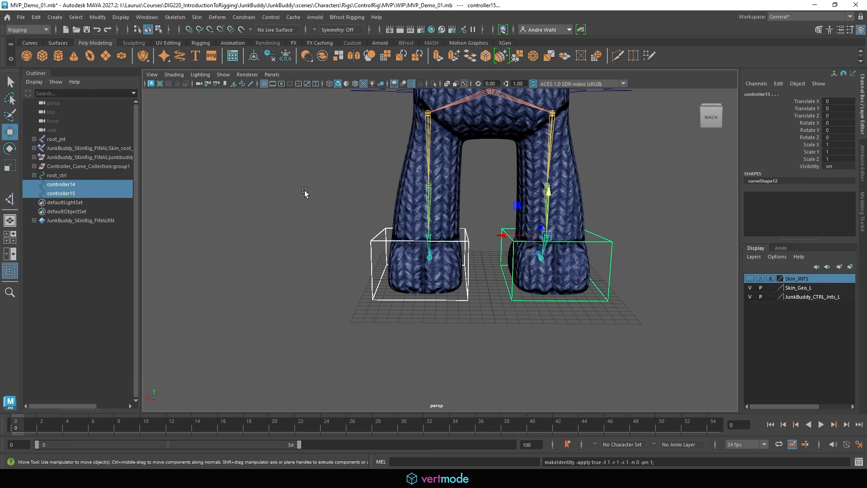
pyautogui.click(296, 188)
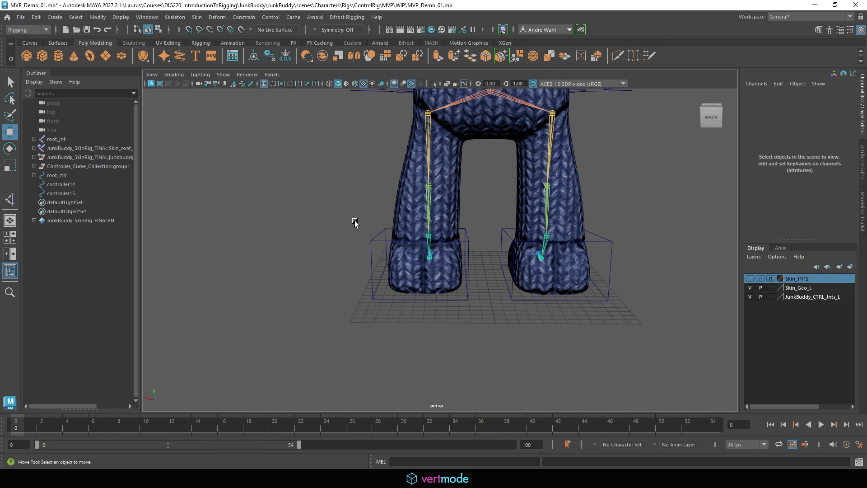
# Test-move the left foot controller away from the foot and undo the move.
pyautogui.click(376, 244)
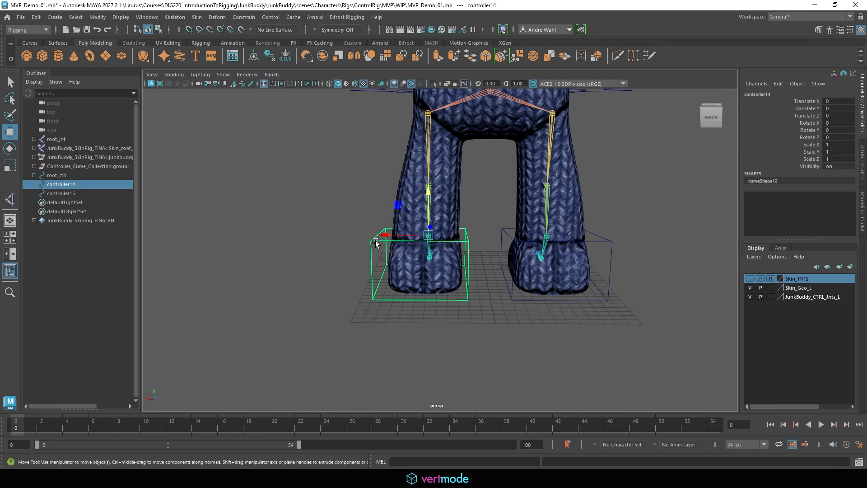
pyautogui.moveTo(428, 242); pyautogui.dragTo(470, 163)
pyautogui.hotkey('ctrl', 'z')
pyautogui.hotkey('ctrl', 'z')
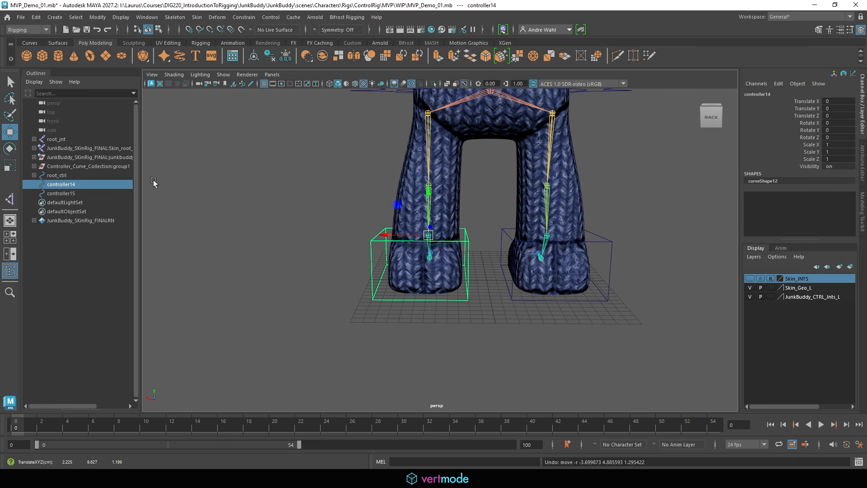
# Rename the left foot controller to L_IK_LEG_CTRL.
pyautogui.doubleClick(66, 185)
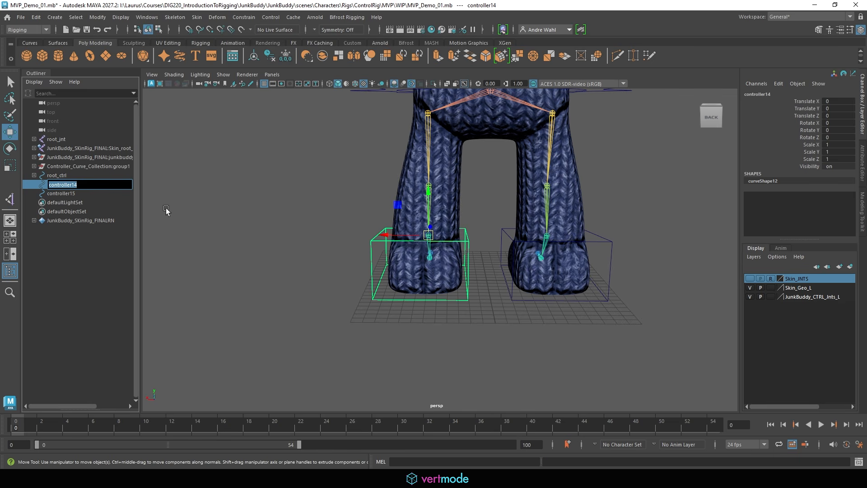
pyautogui.write('L_IK_LEG')
pyautogui.press('Return')
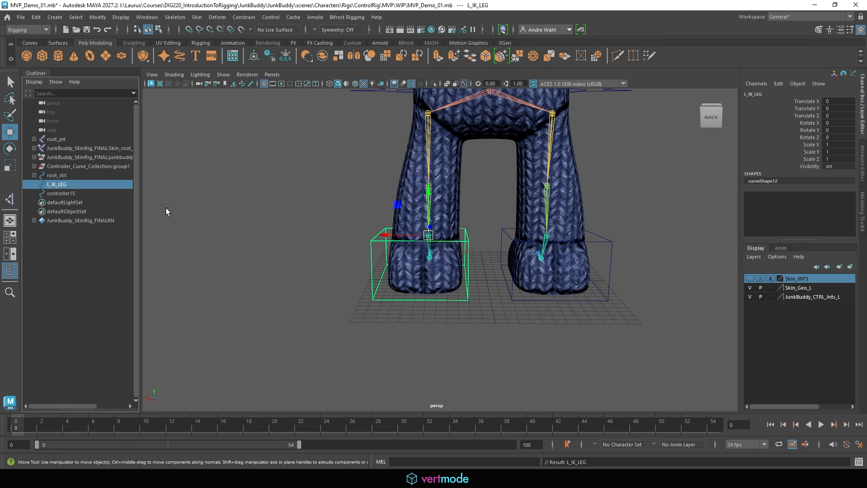
pyautogui.doubleClick(89, 184)
pyautogui.click(89, 185)
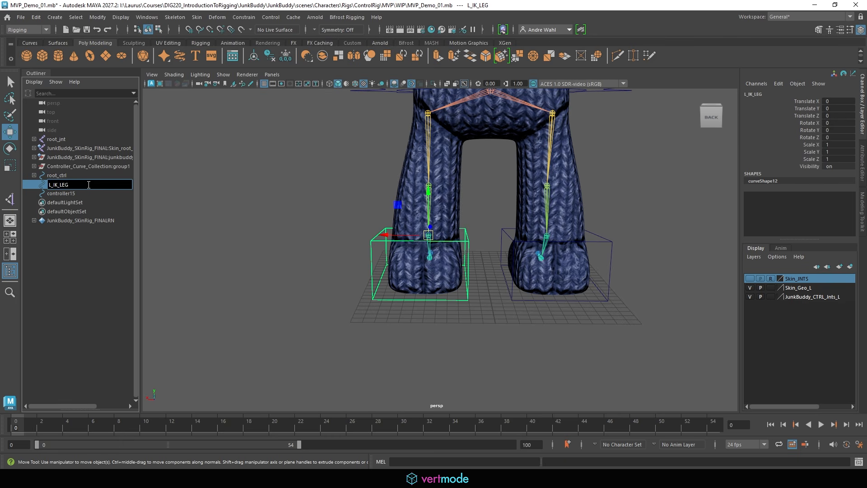
pyautogui.write('_CTRL')
pyautogui.press('Return')
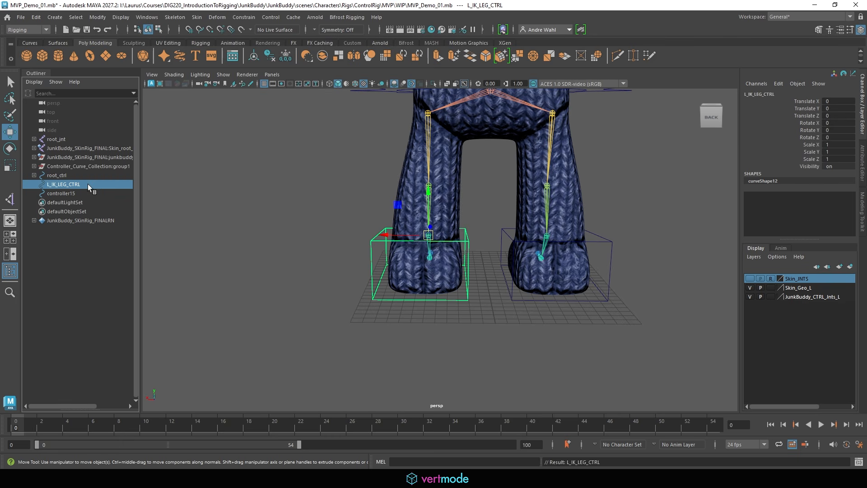
# Rename the right foot controller to R_IK_LEG_CTRL and clear the selection.
pyautogui.doubleClick(89, 191)
pyautogui.write('R')
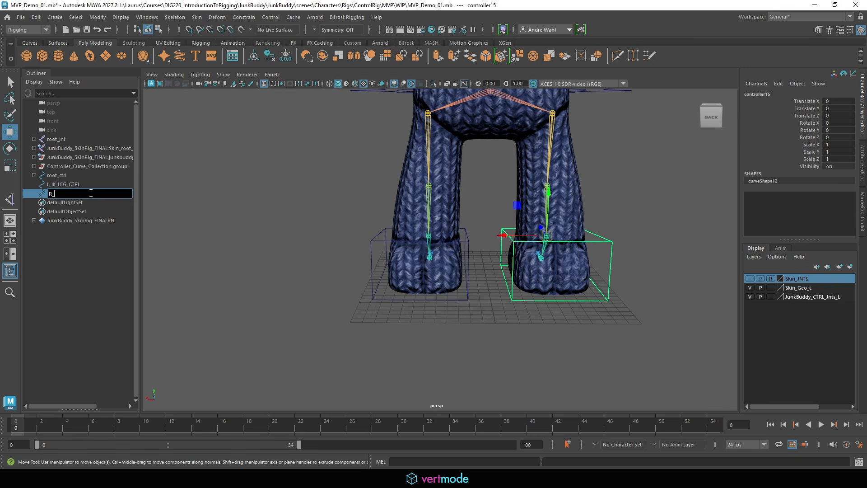
pyautogui.write('_IK_LEG_CTRL')
pyautogui.press('Return')
pyautogui.click(303, 216)
pyautogui.keyDown('alt'); pyautogui.moveTo(302, 216); pyautogui.dragTo(372, 213); pyautogui.keyUp('alt')
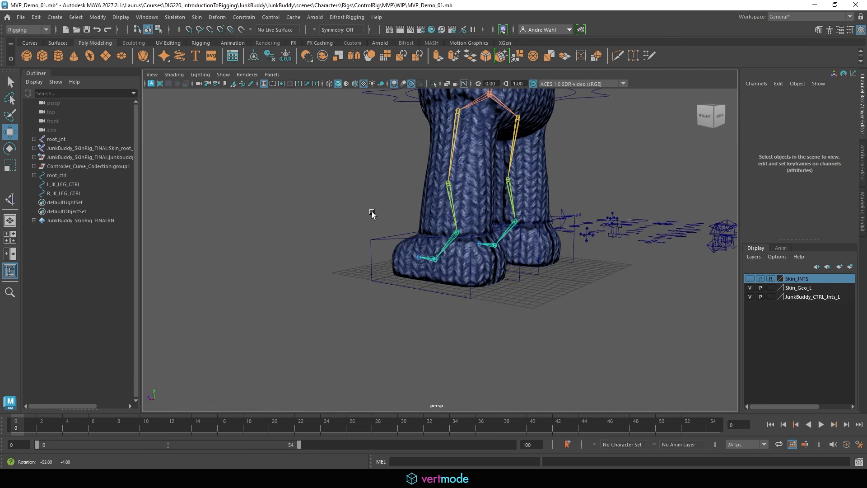
# Create an IK handle on the left leg running from the hip joint to the ankle joint.
pyautogui.keyDown('alt'); pyautogui.moveTo(263, 133); pyautogui.dragTo(254, 156, button='middle'); pyautogui.keyUp('alt')
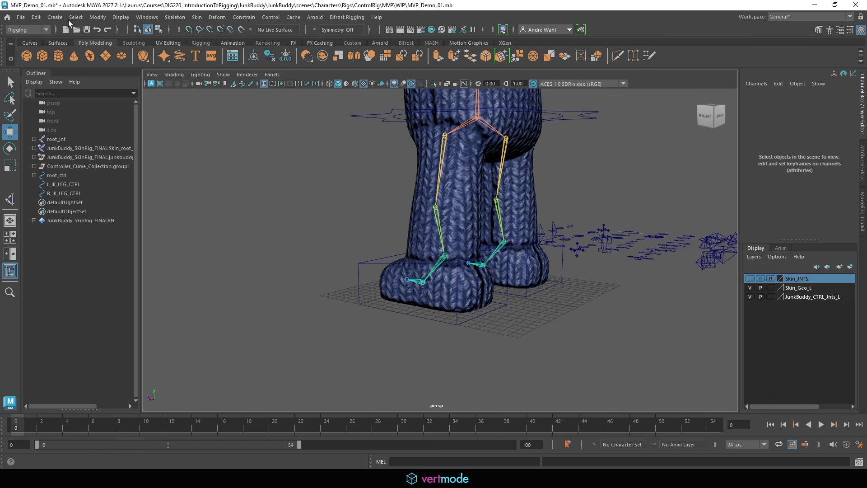
pyautogui.click(23, 30)
pyautogui.click(175, 17)
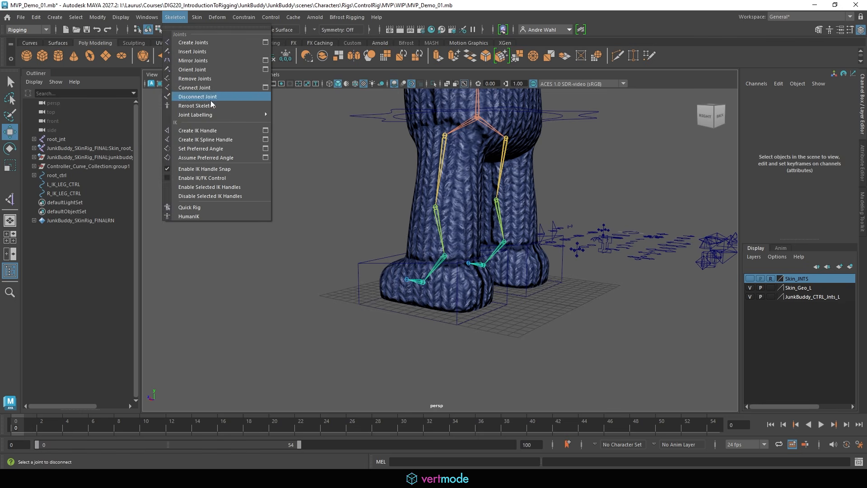
pyautogui.click(199, 131)
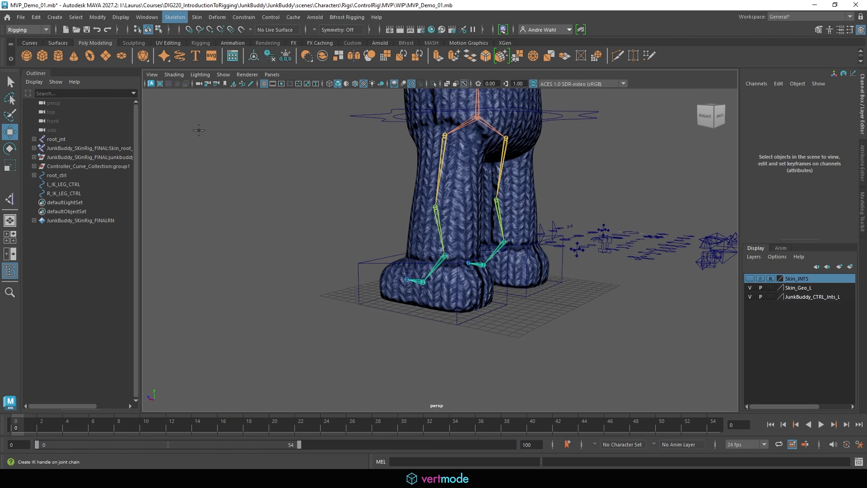
pyautogui.click(445, 133)
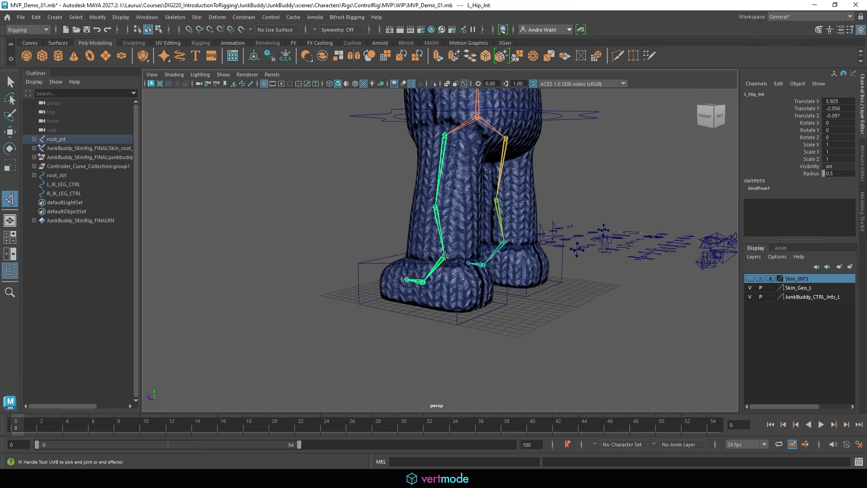
pyautogui.click(445, 255)
pyautogui.press('w')
# Parent the left hip-to-ankle IK handle under L_IK_LEG_CTRL and expand the controller's hierarchy.
pyautogui.scroll(3, 445, 256)
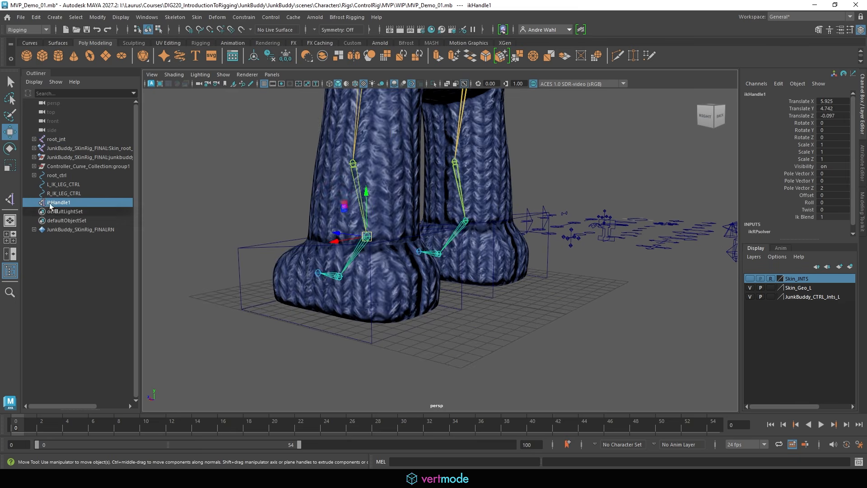
pyautogui.keyDown('shift'); pyautogui.click(256, 248); pyautogui.keyUp('shift')
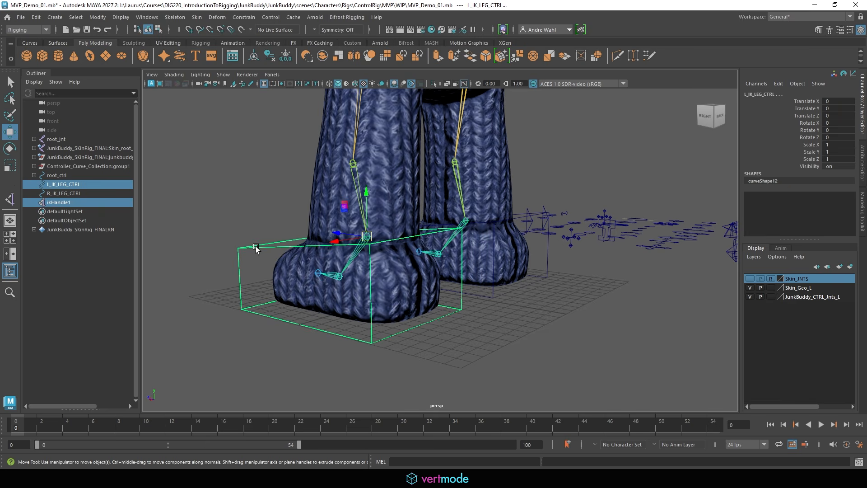
pyautogui.press('p')
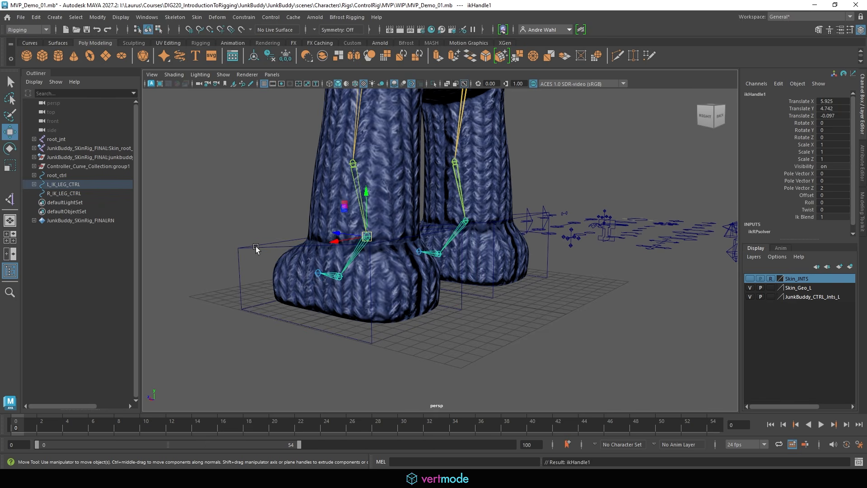
pyautogui.click(34, 184)
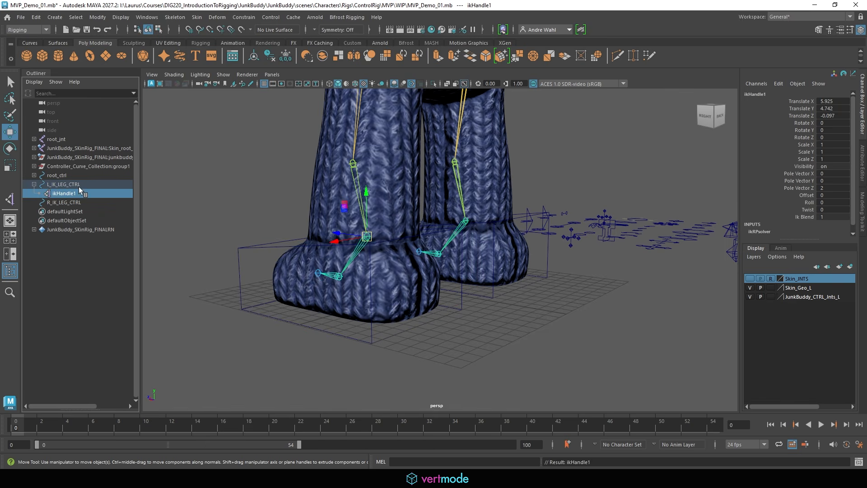
# Test the left leg by moving L_IK_LEG_CTRL up and forward, reset its translation to 0, and inspect the child IK handle's values.
pyautogui.click(260, 244)
pyautogui.scroll(-5, 311, 204)
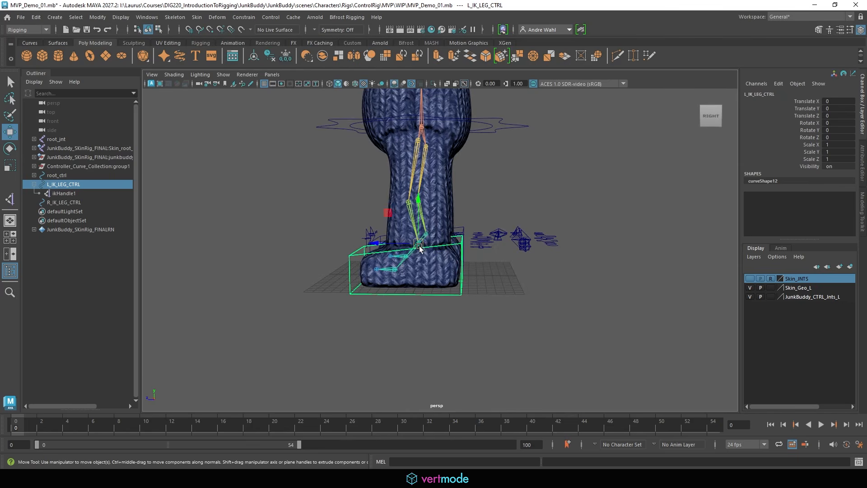
pyautogui.moveTo(419, 248); pyautogui.dragTo(380, 187)
pyautogui.keyDown('shift'); pyautogui.click(832, 117); pyautogui.keyUp('shift')
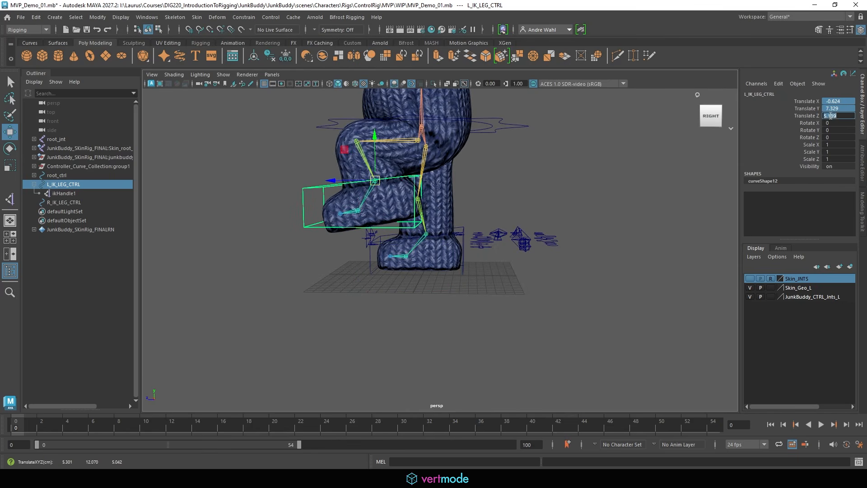
pyautogui.write('0')
pyautogui.press('Return')
pyautogui.click(78, 194)
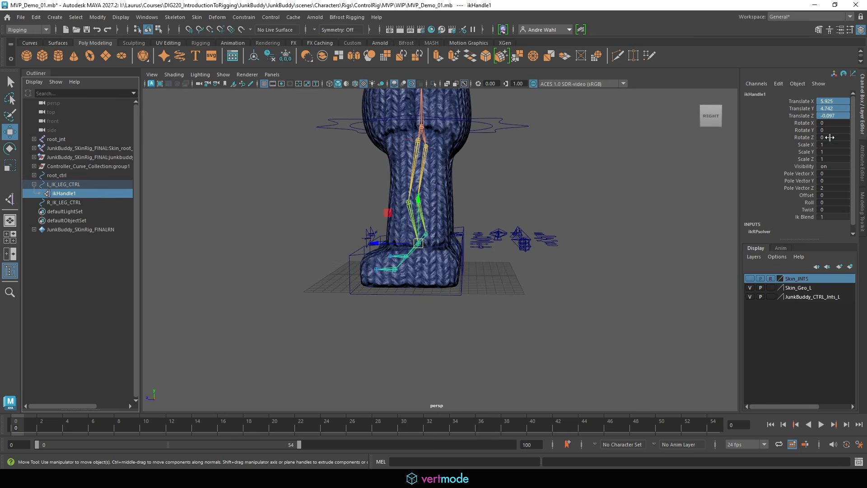
# Create an IK handle from the right hip joint to the right ankle joint and parent it under R_IK_LEG_CTRL.
pyautogui.keyDown('alt'); pyautogui.moveTo(506, 209); pyautogui.dragTo(610, 212, button='right'); pyautogui.keyUp('alt')
pyautogui.keyDown('alt'); pyautogui.moveTo(610, 213); pyautogui.dragTo(577, 192); pyautogui.keyUp('alt')
pyautogui.click(570, 176)
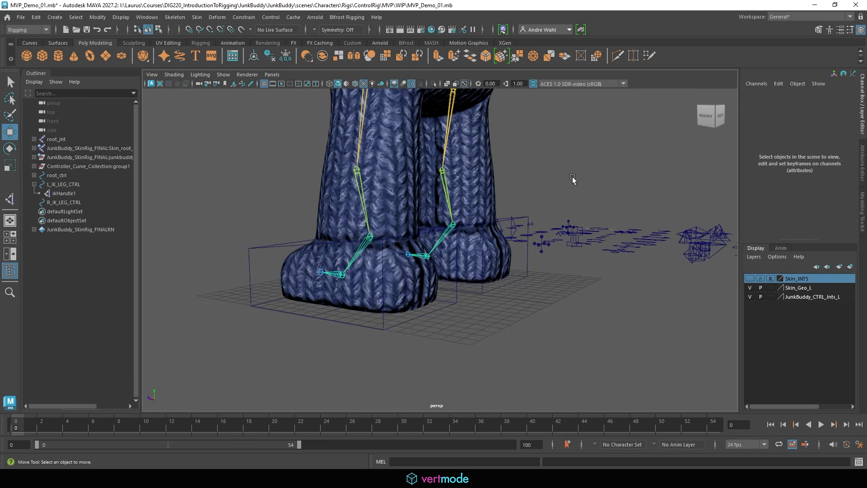
pyautogui.click(174, 18)
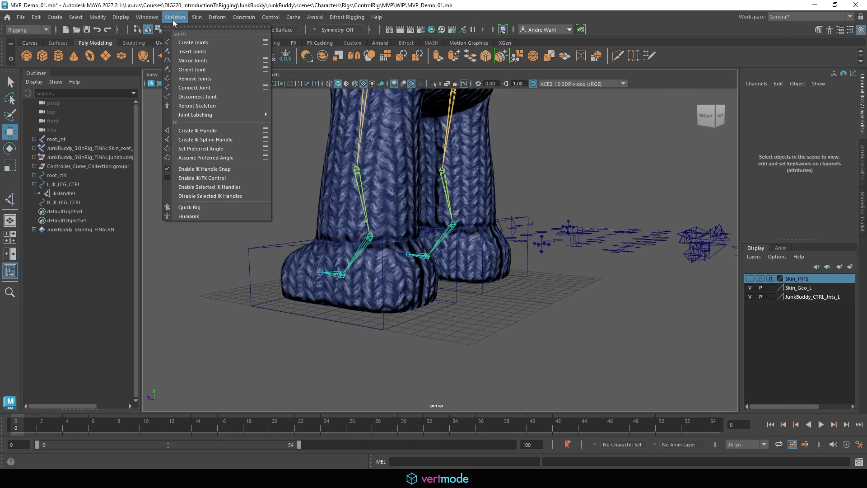
pyautogui.click(198, 131)
pyautogui.keyDown('alt'); pyautogui.moveTo(514, 104); pyautogui.dragTo(456, 151, button='right'); pyautogui.keyUp('alt')
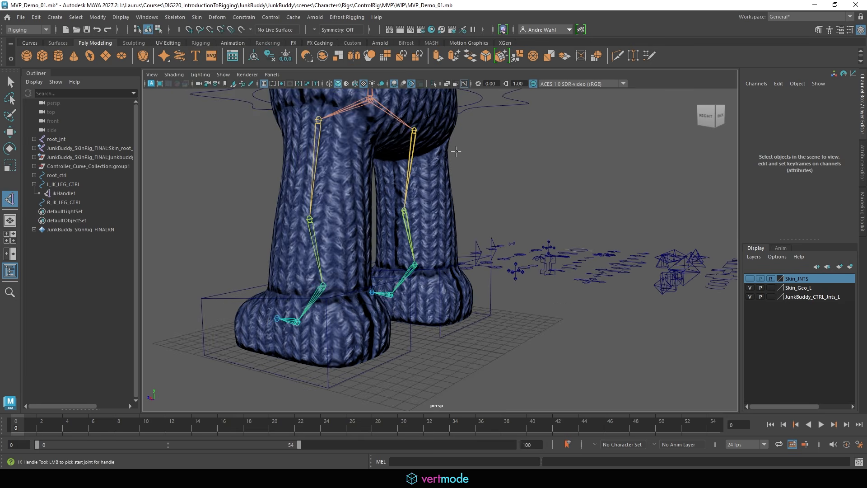
pyautogui.click(414, 131)
pyautogui.click(414, 264)
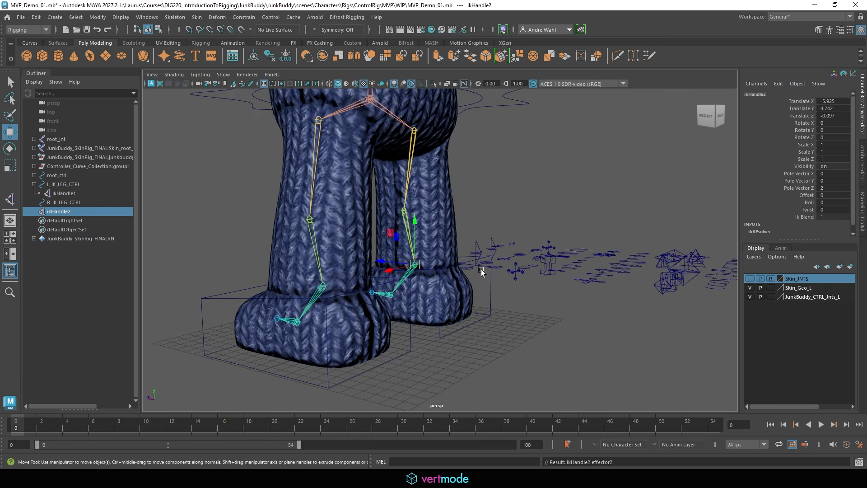
pyautogui.keyDown('shift'); pyautogui.click(464, 329); pyautogui.keyUp('shift')
pyautogui.press('p')
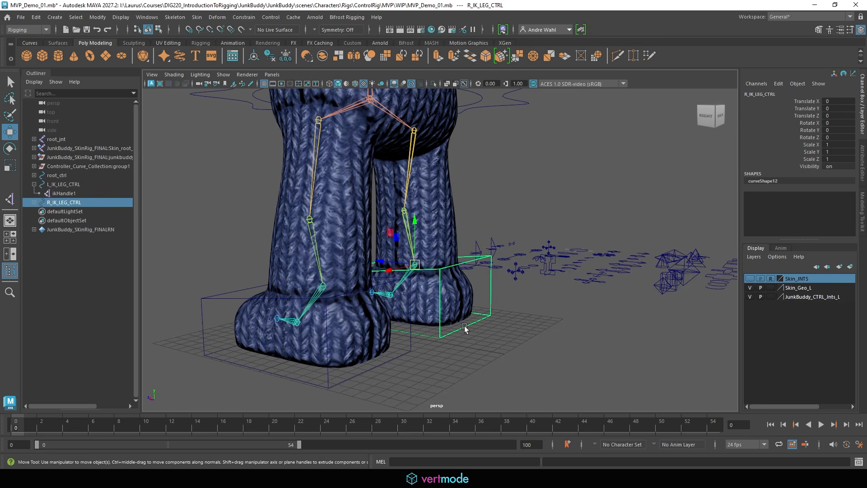
# Test-move R_IK_LEG_CTRL upward to check the right leg and undo the move.
pyautogui.keyDown('alt'); pyautogui.moveTo(465, 329); pyautogui.dragTo(422, 233); pyautogui.keyUp('alt')
pyautogui.moveTo(351, 232); pyautogui.dragTo(337, 127)
pyautogui.hotkey('ctrl', 'z')
# Try moving and rotating L_IK_LEG_CTRL to check how the left foot follows, undo the changes and clear the selection.
pyautogui.click(566, 257)
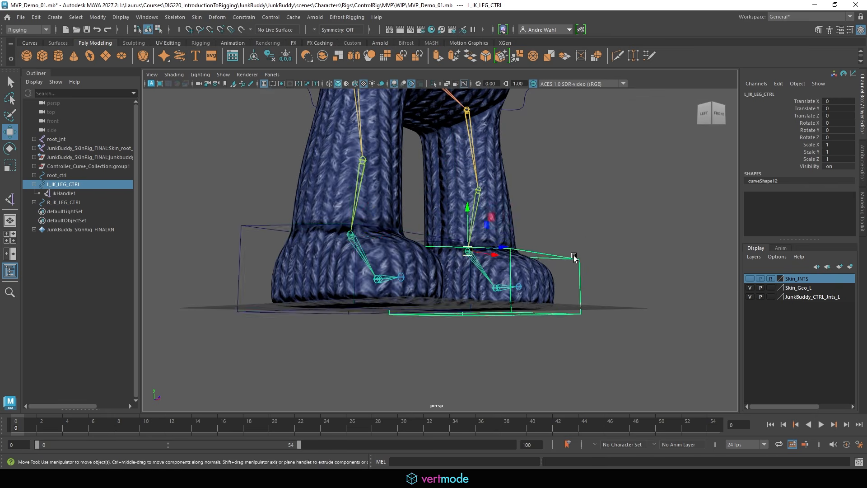
pyautogui.keyDown('alt'); pyautogui.moveTo(567, 258); pyautogui.dragTo(389, 210); pyautogui.keyUp('alt')
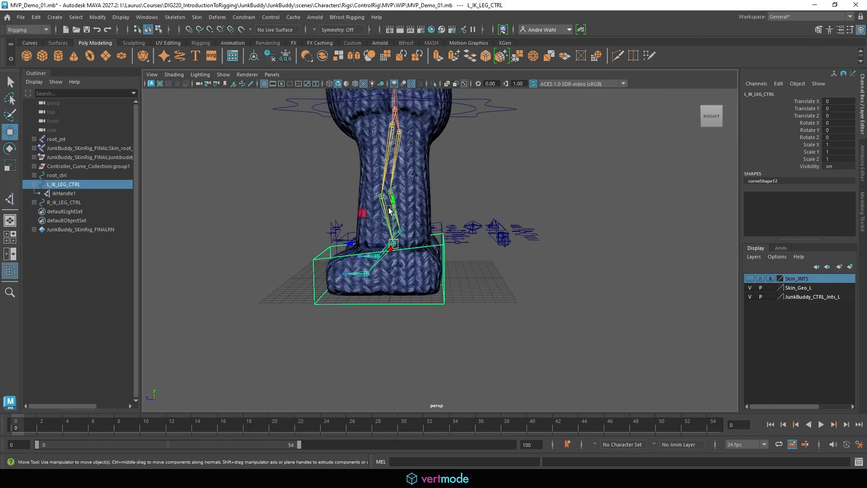
pyautogui.moveTo(397, 243); pyautogui.dragTo(341, 211)
pyautogui.press('e')
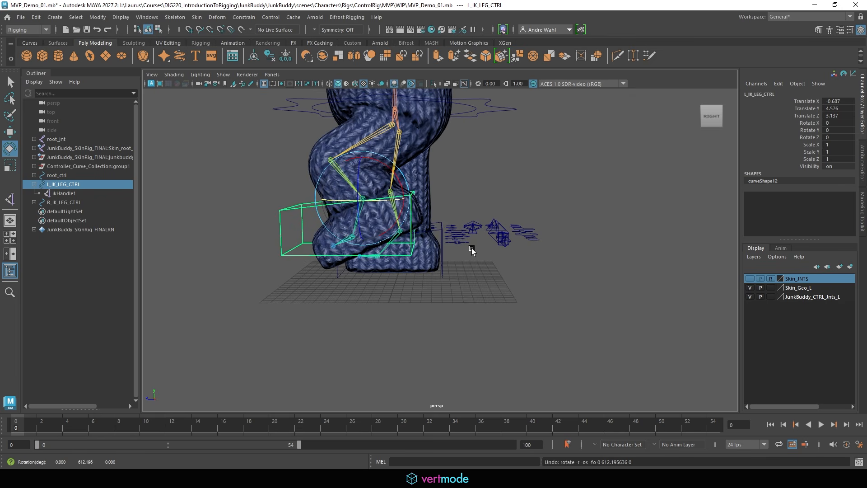
pyautogui.hotkey('ctrl', 'z')
pyautogui.click(528, 276)
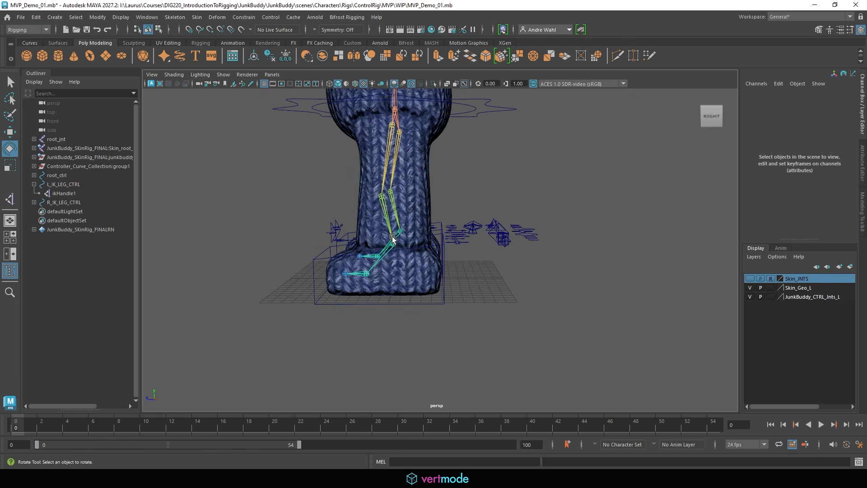
# Create an IK handle from the left ankle joint to the ball joint and parent it under L_IK_LEG_CTRL.
pyautogui.scroll(5, 522, 262)
pyautogui.keyDown('alt'); pyautogui.moveTo(494, 239); pyautogui.dragTo(523, 240); pyautogui.keyUp('alt')
pyautogui.keyDown('alt'); pyautogui.moveTo(464, 201); pyautogui.dragTo(487, 170, button='middle'); pyautogui.keyUp('alt')
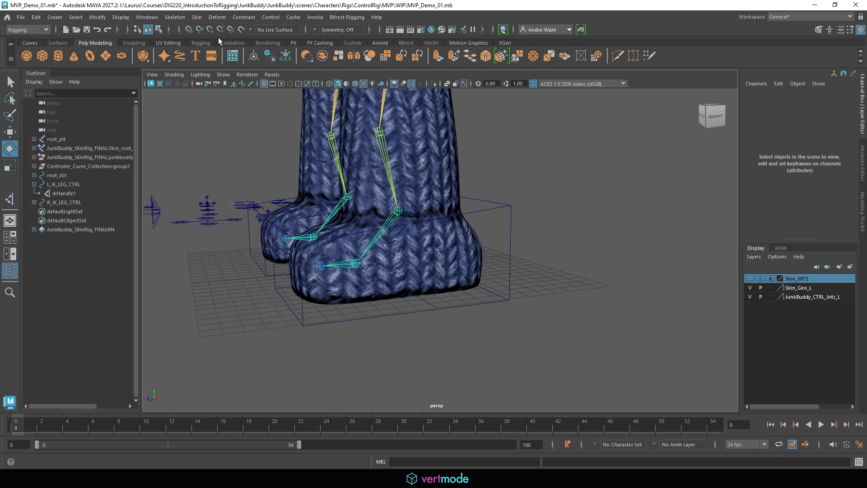
pyautogui.click(175, 17)
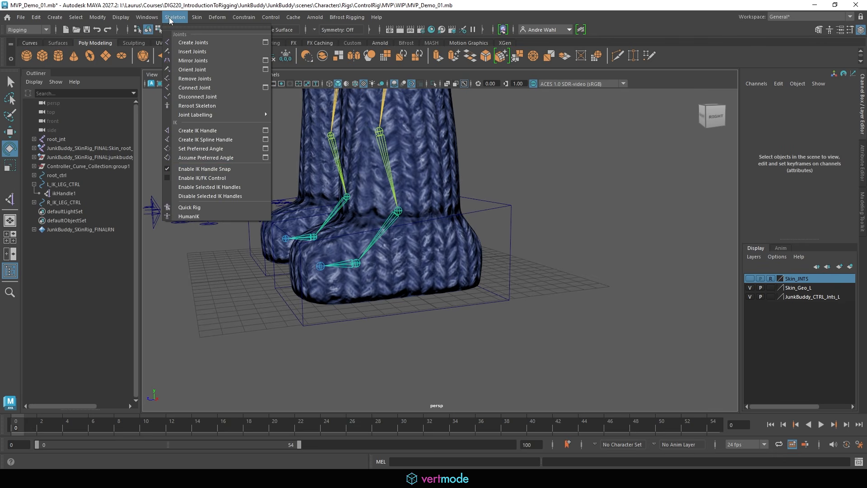
pyautogui.click(206, 129)
pyautogui.click(399, 211)
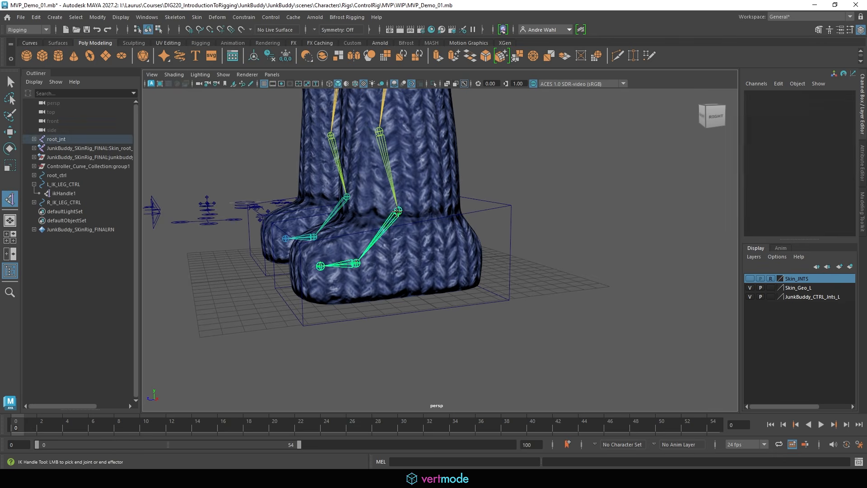
pyautogui.click(355, 263)
pyautogui.press('e')
pyautogui.keyDown('shift'); pyautogui.click(492, 210); pyautogui.keyUp('shift')
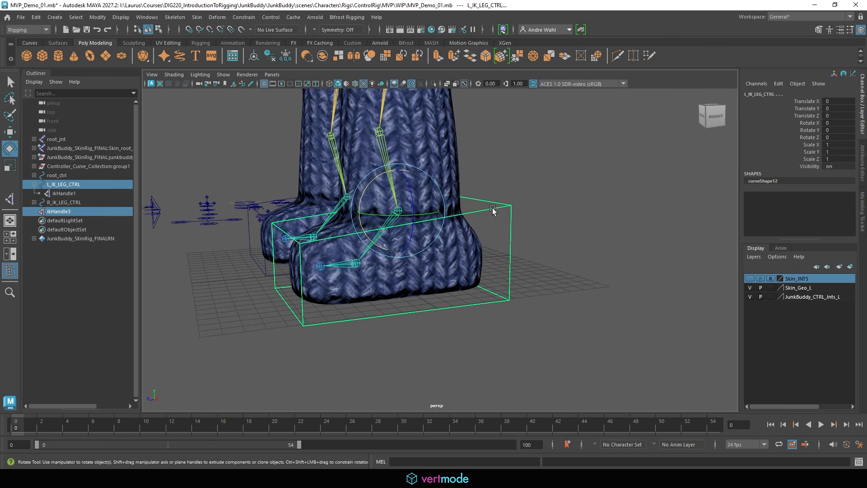
pyautogui.press('p')
# Test moving and rotating L_IK_LEG_CTRL with the new foot handle, undo the rotation and reset the translation to 0.
pyautogui.click(492, 209)
pyautogui.keyDown('alt'); pyautogui.moveTo(544, 217); pyautogui.dragTo(402, 211, button='right'); pyautogui.keyUp('alt')
pyautogui.keyDown('alt'); pyautogui.moveTo(402, 211); pyautogui.dragTo(333, 193); pyautogui.keyUp('alt')
pyautogui.press('w')
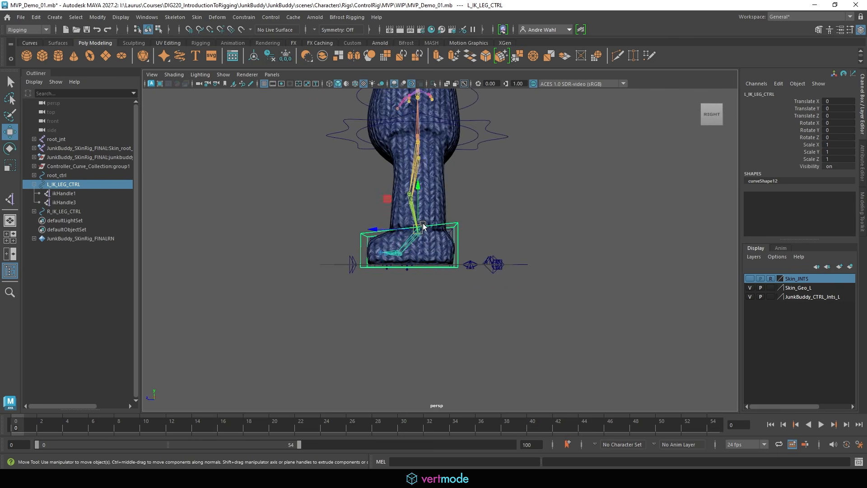
pyautogui.moveTo(419, 215); pyautogui.dragTo(420, 179)
pyautogui.keyDown('alt'); pyautogui.moveTo(420, 179); pyautogui.dragTo(347, 209); pyautogui.keyUp('alt')
pyautogui.press('e')
pyautogui.hotkey('ctrl', 'z')
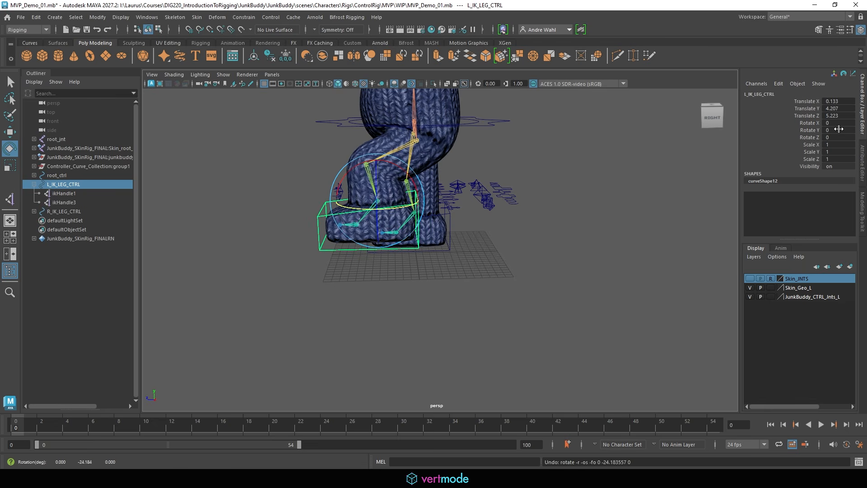
pyautogui.moveTo(845, 110); pyautogui.dragTo(845, 113)
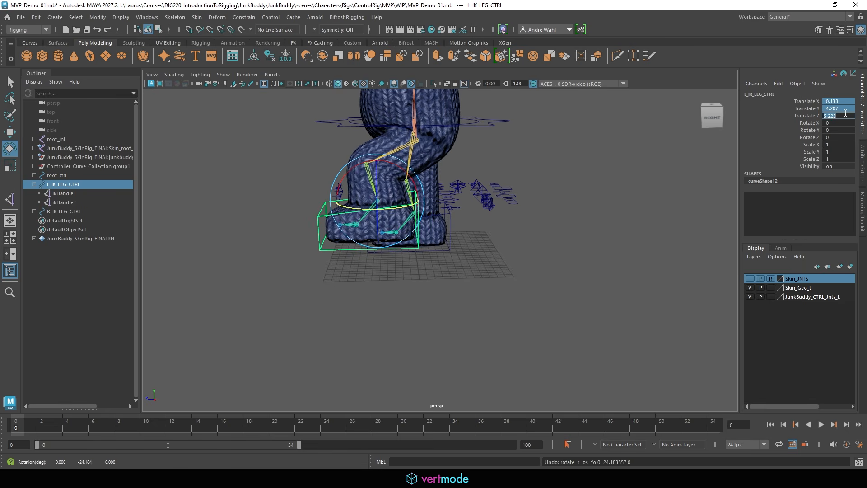
pyautogui.write('0')
pyautogui.press('Return')
pyautogui.click(507, 228)
# Create an IK handle from the left ball joint to the toe joint and parent it under L_IK_LEG_CTRL.
pyautogui.scroll(5, 501, 225)
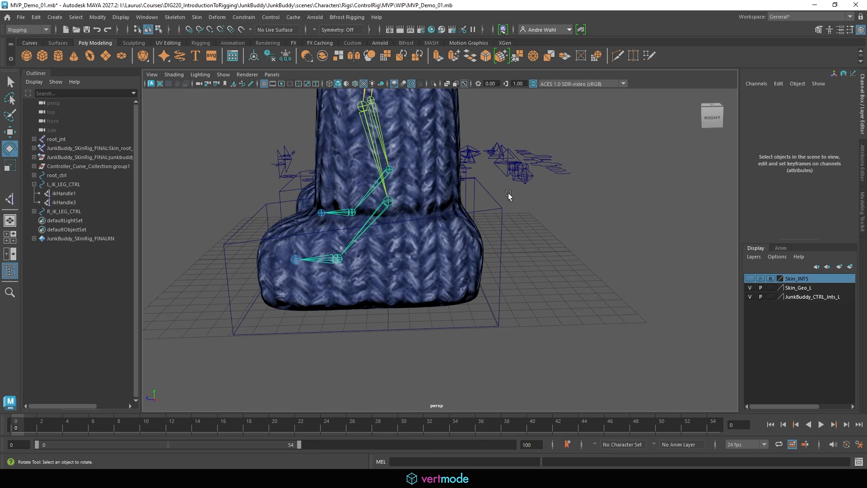
pyautogui.click(175, 17)
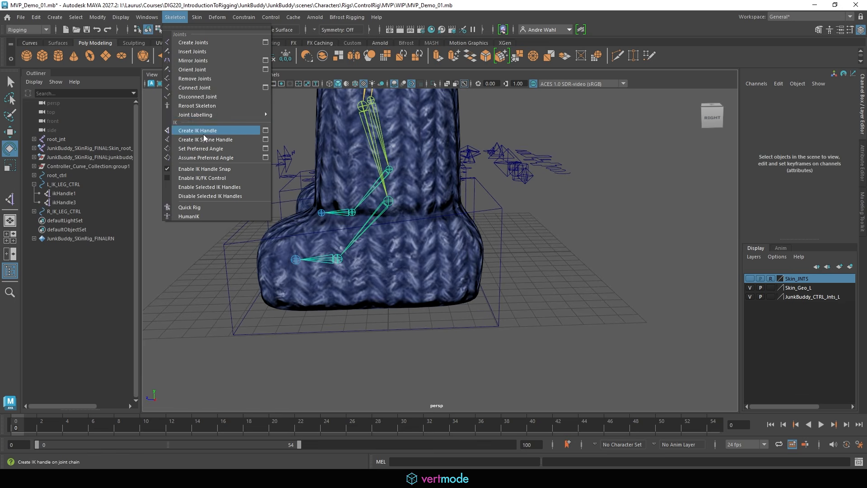
pyautogui.click(203, 134)
pyautogui.click(339, 260)
pyautogui.click(296, 259)
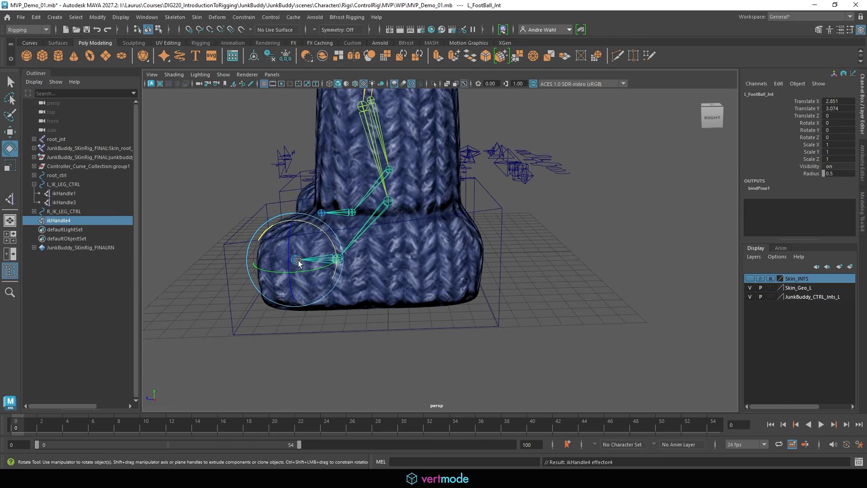
pyautogui.press('e')
pyautogui.keyDown('shift'); pyautogui.click(486, 210); pyautogui.keyUp('shift')
pyautogui.press('p')
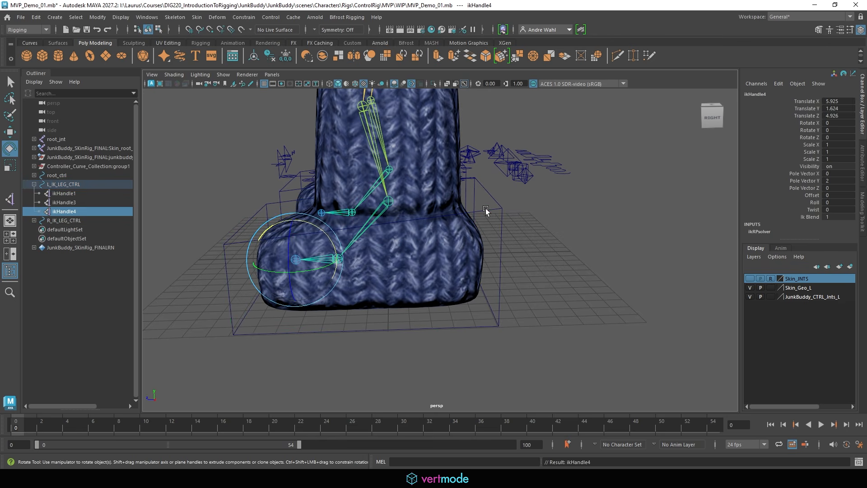
# Rename the left hip-to-ankle IK handle to main.
pyautogui.click(70, 194)
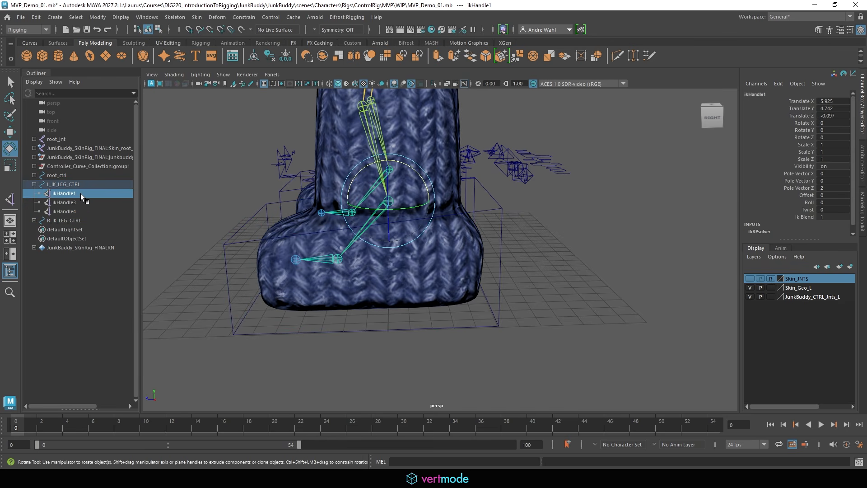
pyautogui.doubleClick(81, 193)
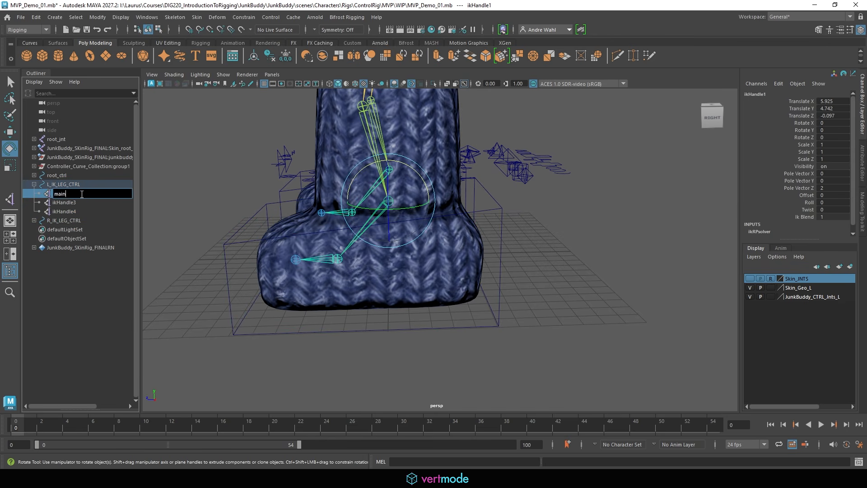
pyautogui.press('Return')
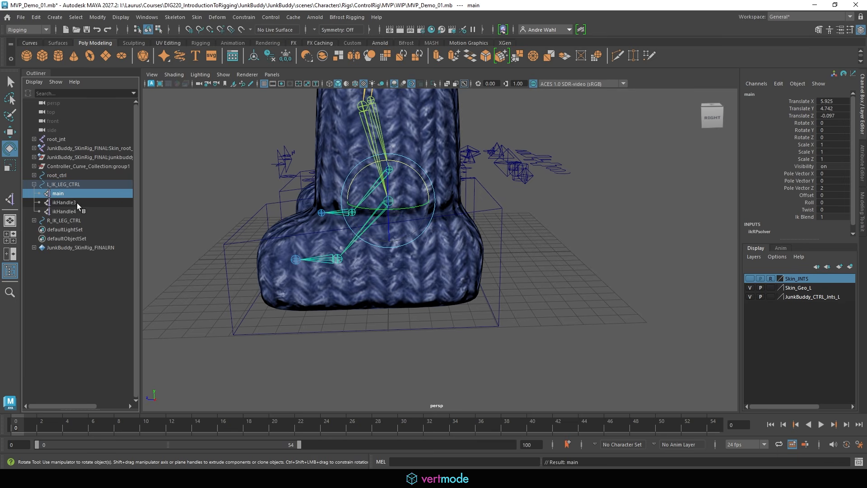
# Rename the left ankle-to-ball IK handle to ankeltoball and the left ball-to-toe IK handle to balltotoe.
pyautogui.doubleClick(77, 203)
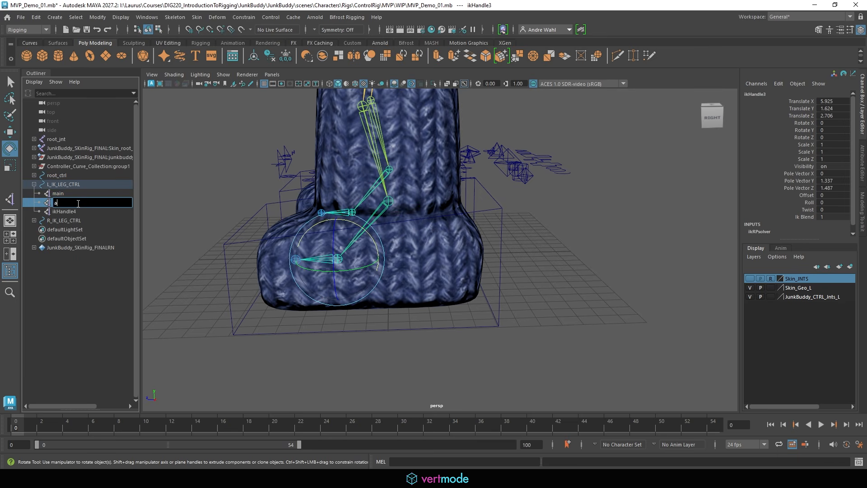
pyautogui.write('ankeltoball')
pyautogui.press('Return')
pyautogui.doubleClick(83, 212)
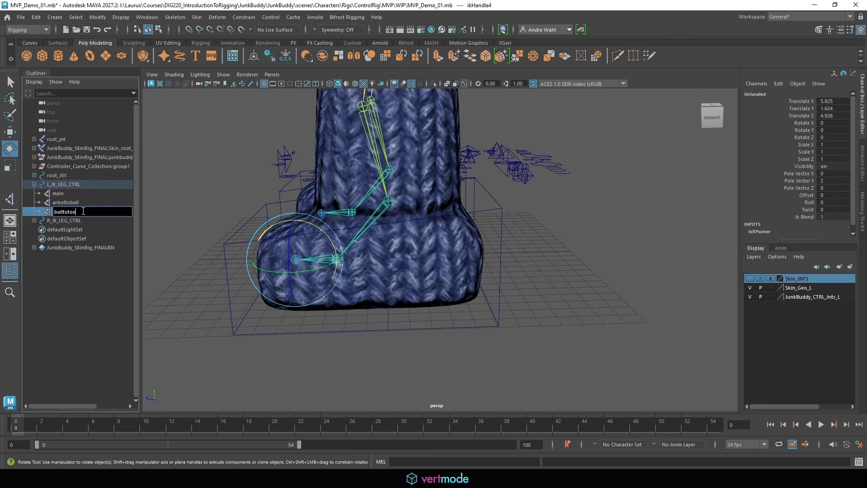
pyautogui.press('Return')
# Test the foot behaviour by raising L_IK_LEG_CTRL and R_IK_LEG_CTRL and rotating the right controller.
pyautogui.keyDown('alt'); pyautogui.moveTo(585, 214); pyautogui.dragTo(469, 195); pyautogui.keyUp('alt')
pyautogui.click(473, 213)
pyautogui.press('w')
pyautogui.moveTo(402, 212); pyautogui.dragTo(390, 190)
pyautogui.press('e')
pyautogui.click(470, 218)
pyautogui.press('w')
pyautogui.moveTo(392, 137); pyautogui.dragTo(389, 71)
pyautogui.keyDown('alt'); pyautogui.moveTo(432, 131); pyautogui.dragTo(428, 159); pyautogui.keyUp('alt')
pyautogui.press('e')
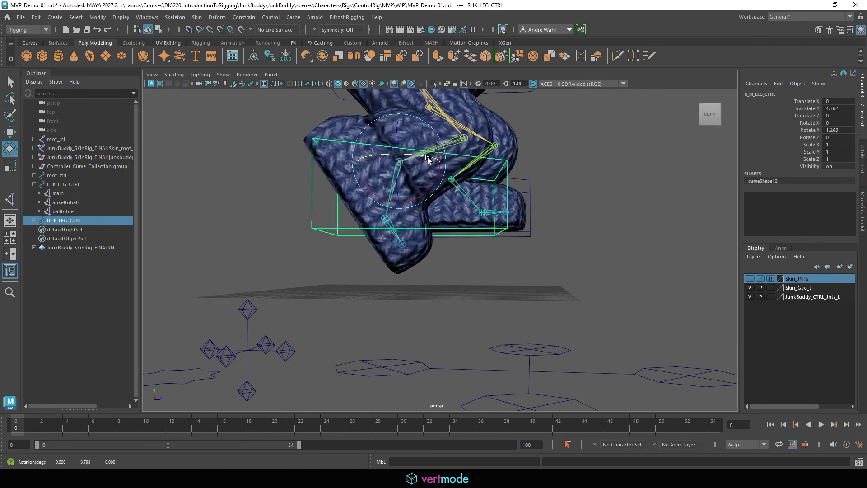
# Undo the test moves and rotation on both leg controllers.
pyautogui.hotkey('ctrl', 'z')
pyautogui.hotkey('ctrl', 'z')
pyautogui.hotkey('ctrl', 'z')
pyautogui.hotkey('ctrl', 'z')
pyautogui.hotkey('ctrl', 'z')
pyautogui.hotkey('ctrl', 'z')
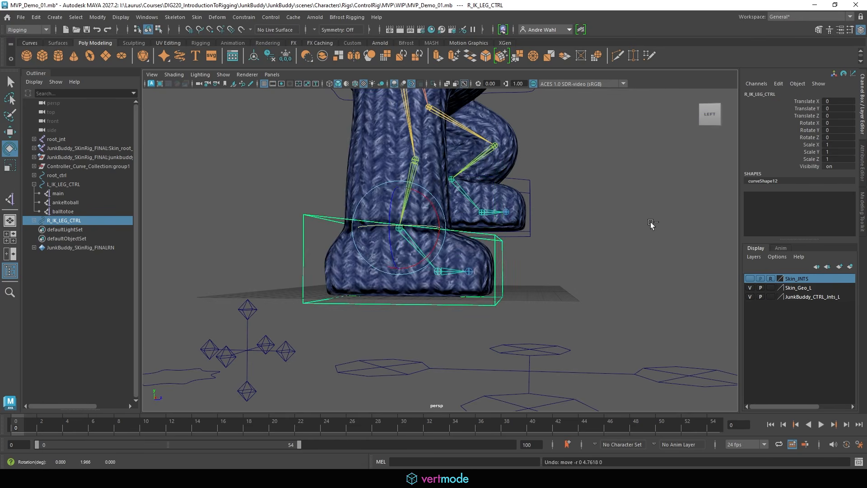
pyautogui.hotkey('ctrl', 'z')
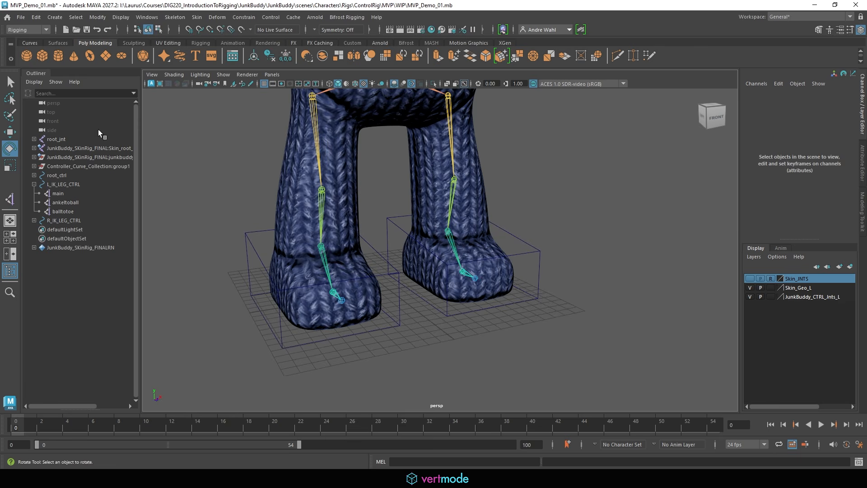
# Create an IK handle from the right ankle joint to the ball joint and parent it under R_IK_LEG_CTRL.
pyautogui.click(168, 20)
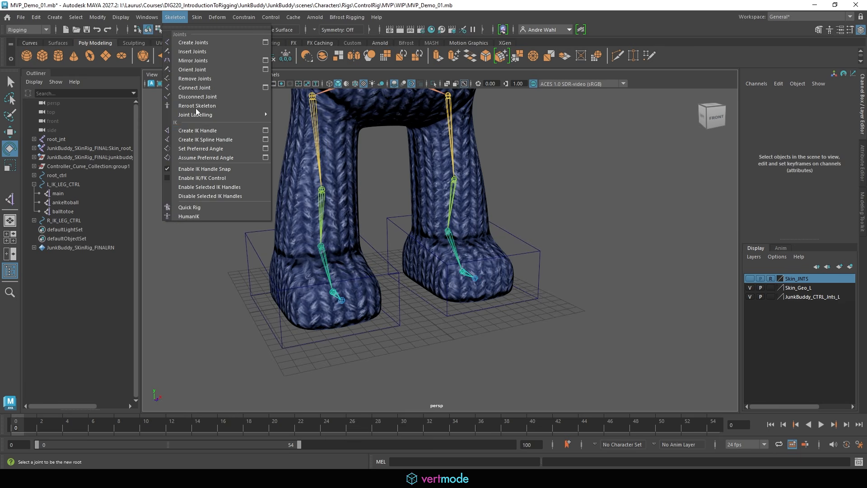
pyautogui.click(200, 132)
pyautogui.keyDown('alt'); pyautogui.moveTo(247, 151); pyautogui.dragTo(372, 232); pyautogui.keyUp('alt')
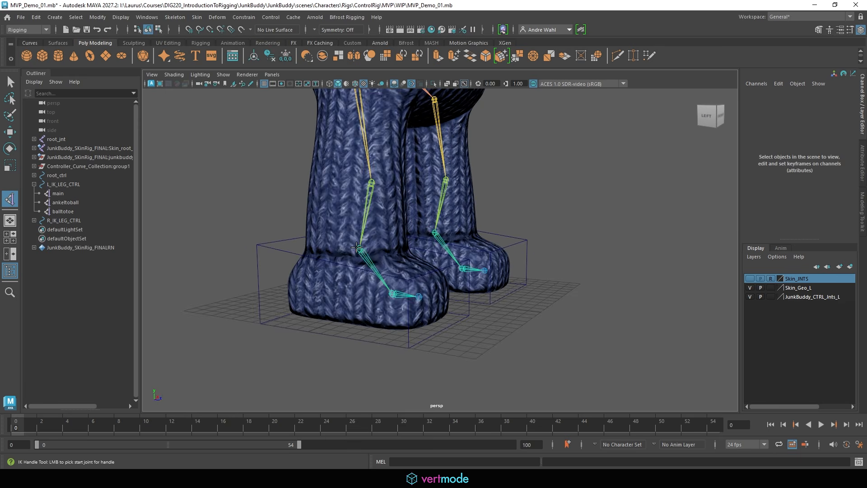
pyautogui.click(357, 247)
pyautogui.click(393, 294)
pyautogui.press('e')
pyautogui.keyDown('shift'); pyautogui.click(277, 249); pyautogui.keyUp('shift')
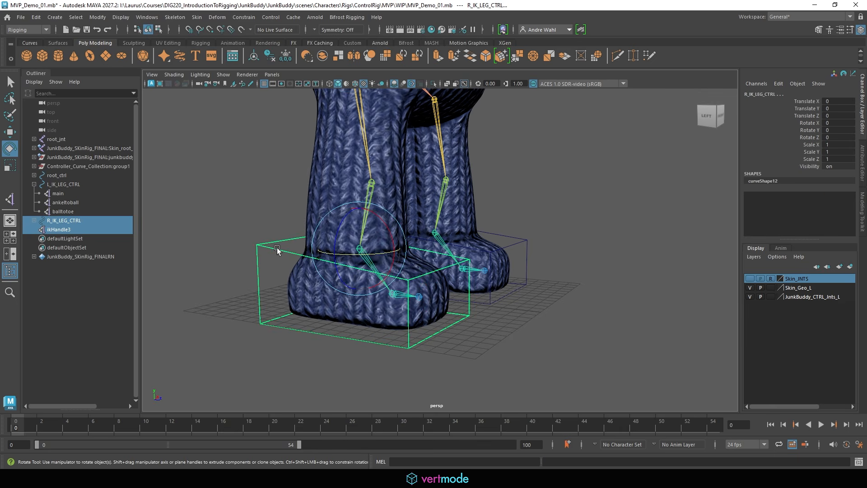
pyautogui.press('p')
pyautogui.click(453, 333)
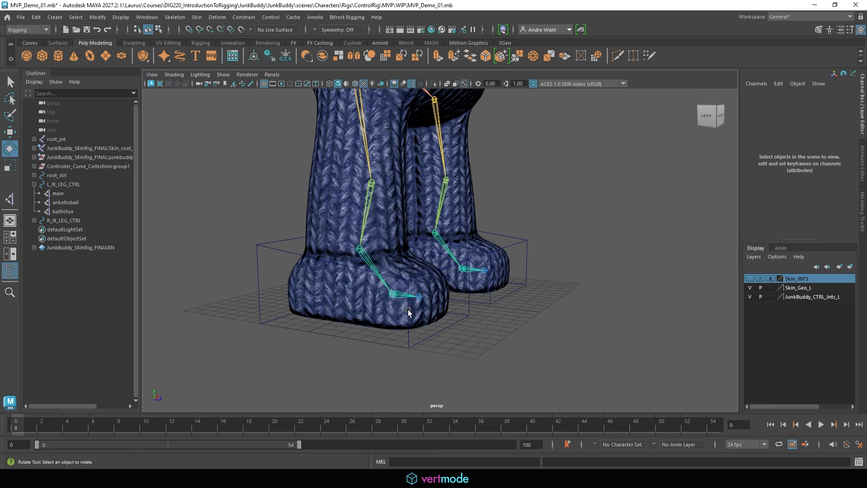
# Create an IK handle from the right ball joint to the toe joint and parent it under R_IK_LEG_CTRL.
pyautogui.press('y')
pyautogui.click(392, 293)
pyautogui.click(419, 296)
pyautogui.press('e')
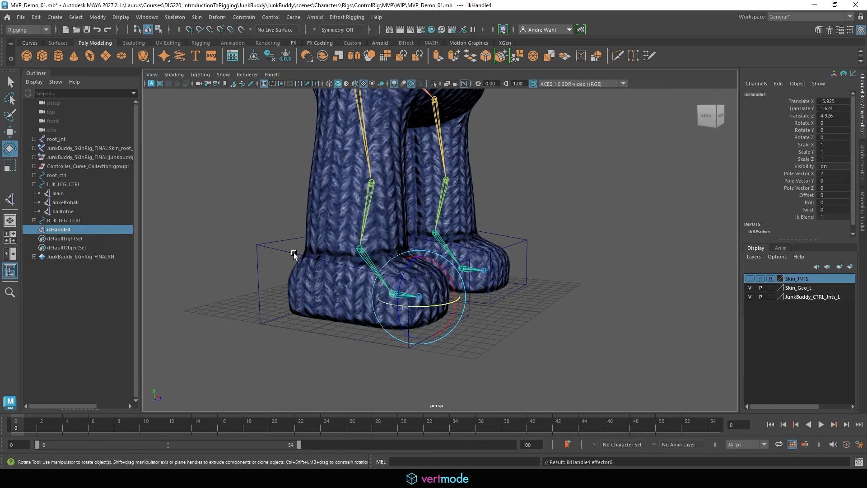
pyautogui.click(283, 247)
pyautogui.press('p')
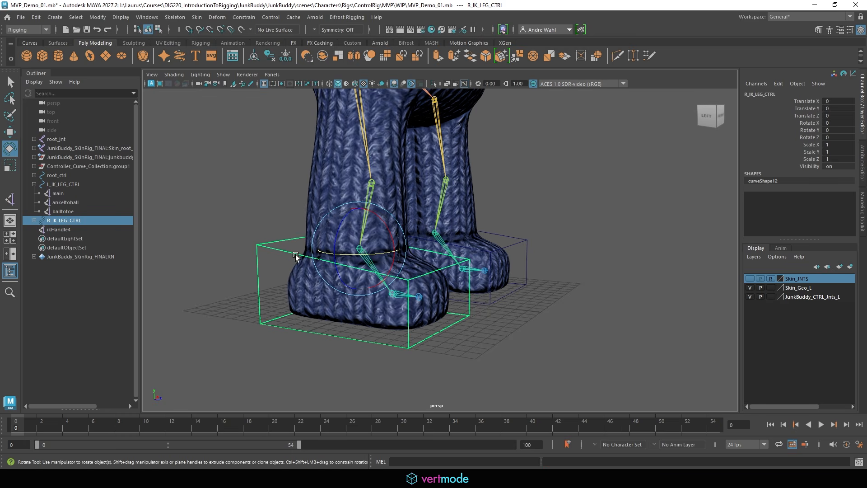
pyautogui.click(59, 230)
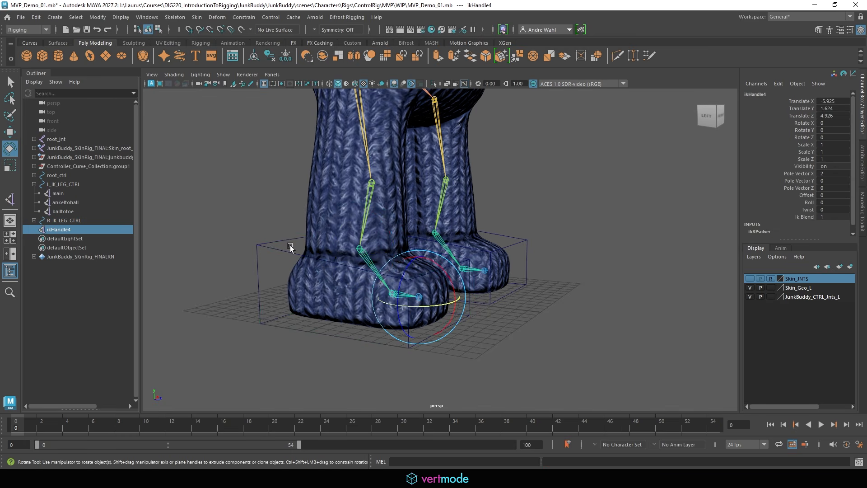
pyautogui.keyDown('shift'); pyautogui.click(269, 248); pyautogui.keyUp('shift')
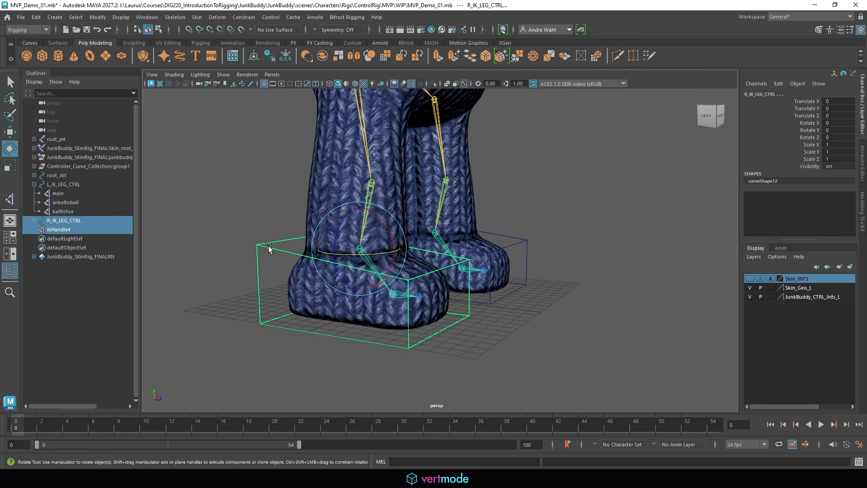
pyautogui.press('p')
pyautogui.click(269, 247)
pyautogui.click(34, 220)
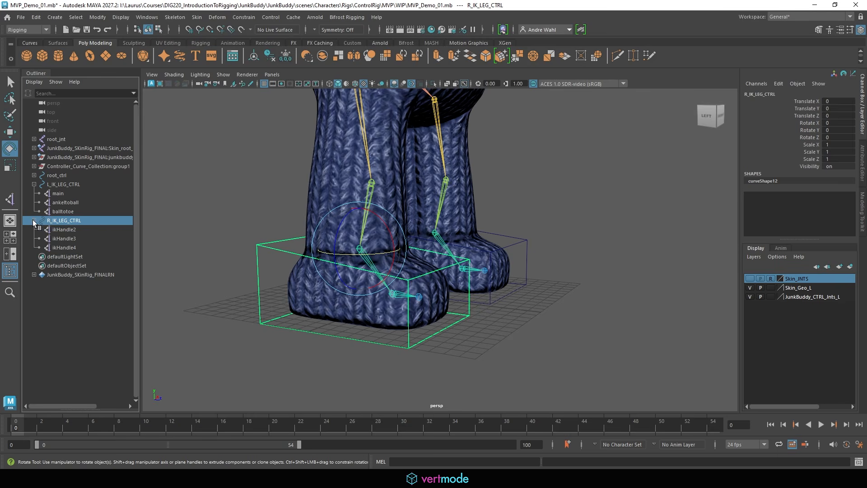
# Test moving R_IK_LEG_CTRL with its new foot handles and undo the move.
pyautogui.press('w')
pyautogui.moveTo(359, 248); pyautogui.dragTo(294, 155)
pyautogui.hotkey('ctrl', 'z')
pyautogui.click(646, 258)
# Duplicate the helperCone curve from the controller collection and move the copy beside the character's feet.
pyautogui.keyDown('alt'); pyautogui.moveTo(646, 258); pyautogui.dragTo(555, 253); pyautogui.keyUp('alt')
pyautogui.keyDown('alt'); pyautogui.moveTo(556, 253); pyautogui.dragTo(576, 250, button='right'); pyautogui.keyUp('alt')
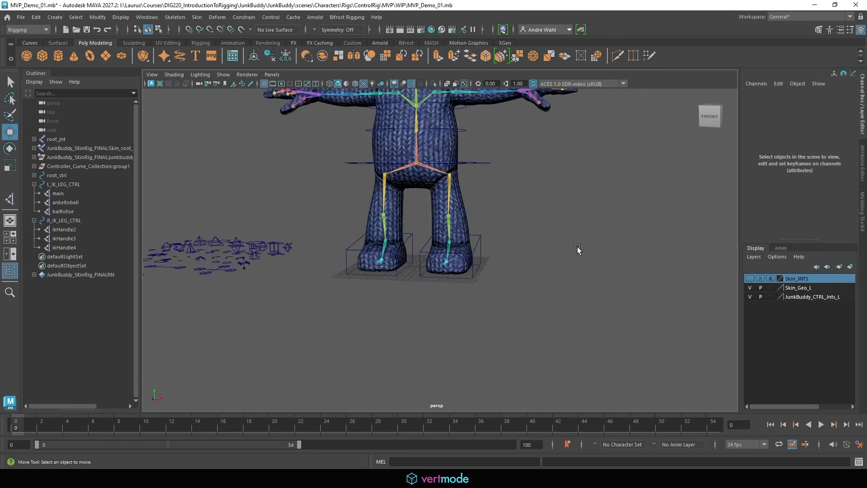
pyautogui.keyDown('alt'); pyautogui.moveTo(576, 249); pyautogui.dragTo(504, 246); pyautogui.keyUp('alt')
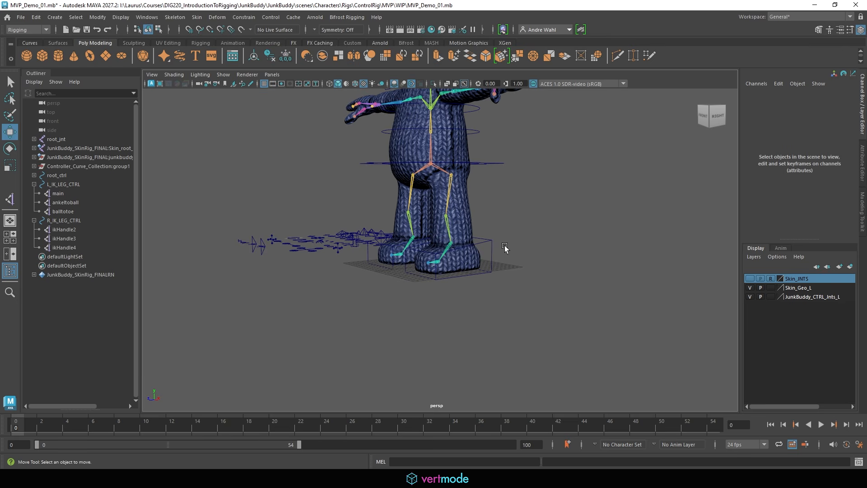
pyautogui.keyDown('alt'); pyautogui.moveTo(429, 246); pyautogui.dragTo(490, 259); pyautogui.keyUp('alt')
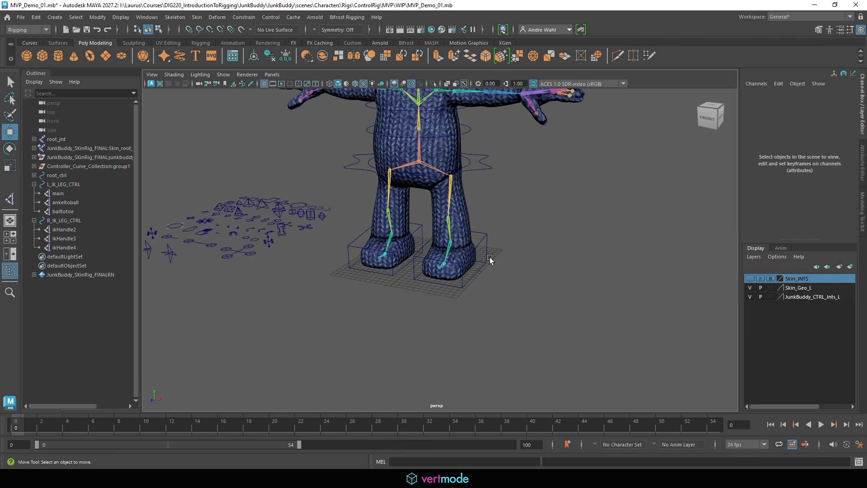
pyautogui.keyDown('alt'); pyautogui.moveTo(280, 246); pyautogui.dragTo(292, 268); pyautogui.keyUp('alt')
pyautogui.keyDown('alt'); pyautogui.moveTo(239, 208); pyautogui.dragTo(320, 305, button='middle'); pyautogui.keyUp('alt')
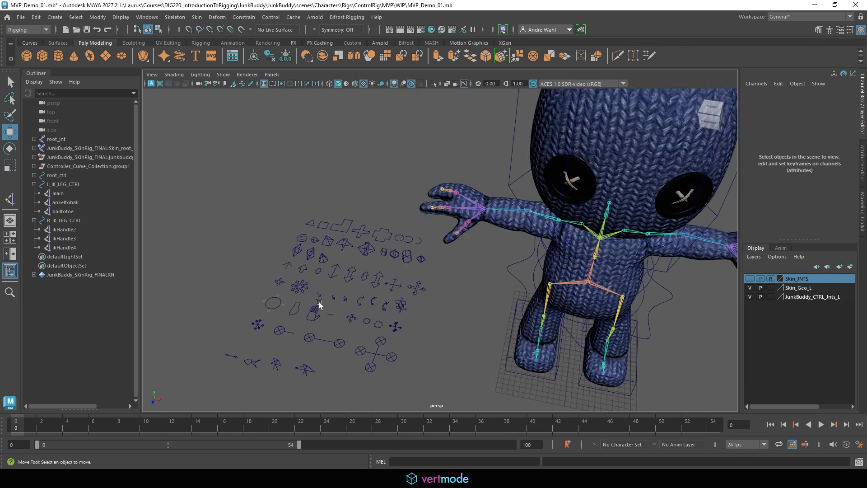
pyautogui.keyDown('alt'); pyautogui.moveTo(319, 305); pyautogui.dragTo(422, 346, button='right'); pyautogui.keyUp('alt')
pyautogui.keyDown('alt'); pyautogui.moveTo(327, 239); pyautogui.dragTo(340, 270); pyautogui.keyUp('alt')
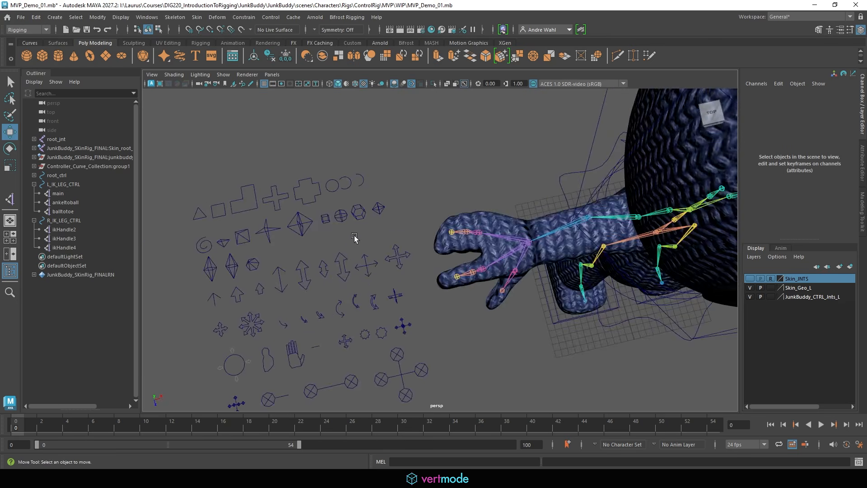
pyautogui.click(250, 263)
pyautogui.keyDown('alt'); pyautogui.moveTo(303, 300); pyautogui.dragTo(313, 259); pyautogui.keyUp('alt')
pyautogui.keyDown('alt'); pyautogui.moveTo(315, 299); pyautogui.dragTo(390, 209, button='middle'); pyautogui.keyUp('alt')
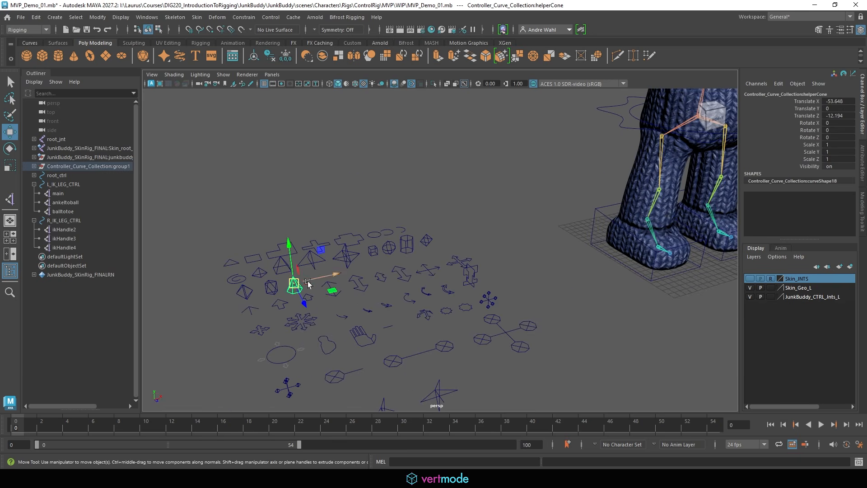
pyautogui.hotkey('ctrl', 'd')
pyautogui.moveTo(293, 285); pyautogui.dragTo(588, 264)
pyautogui.keyDown('alt'); pyautogui.moveTo(589, 267); pyautogui.dragTo(382, 267, button='middle'); pyautogui.keyUp('alt')
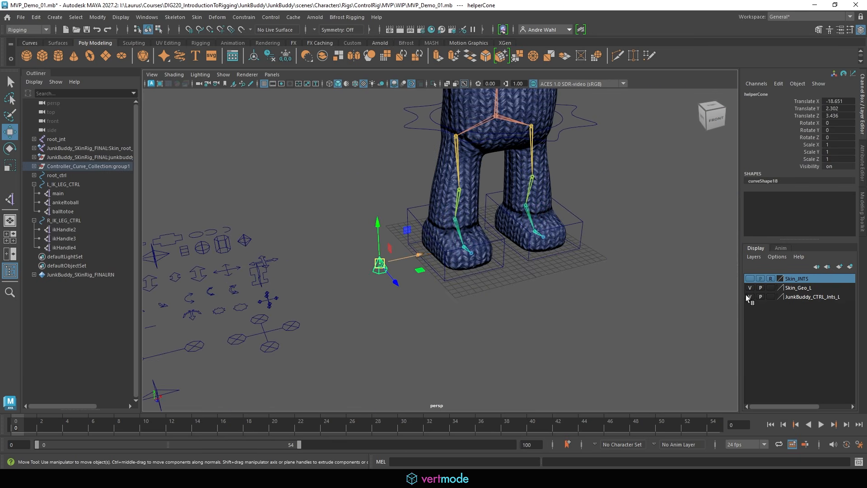
# Hide the Skin_Geo_L layer to snap the cone curve onto the left knee joint, and set its Rotate X to 90.
pyautogui.click(750, 288)
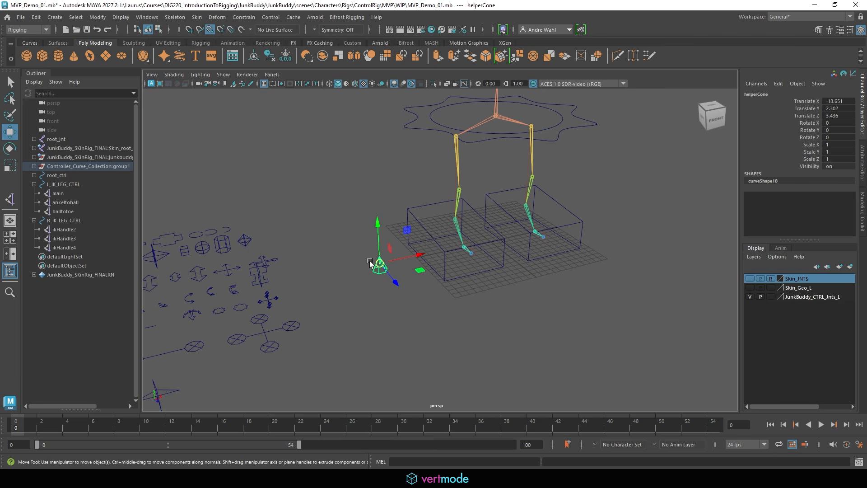
pyautogui.moveTo(379, 264); pyautogui.dragTo(561, 217)
pyautogui.press('e')
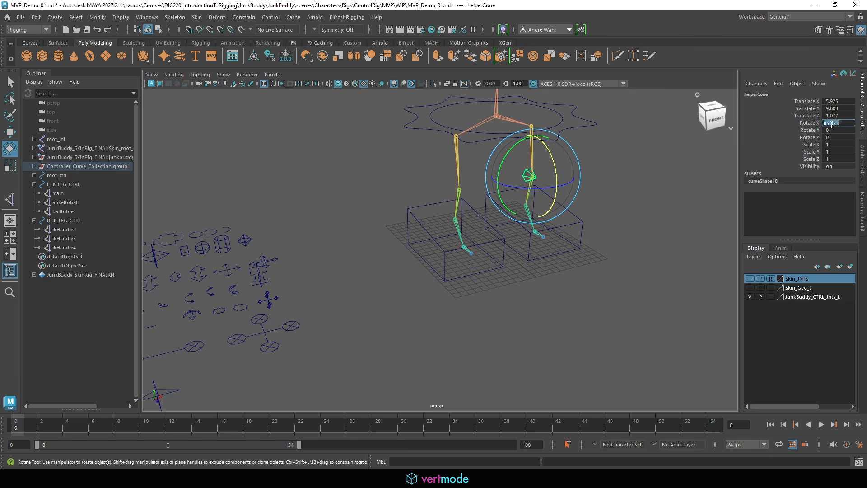
pyautogui.click(830, 124)
pyautogui.write('90')
pyautogui.press('Return')
# Freeze the transformations of the cone curve at the left knee.
pyautogui.click(98, 17)
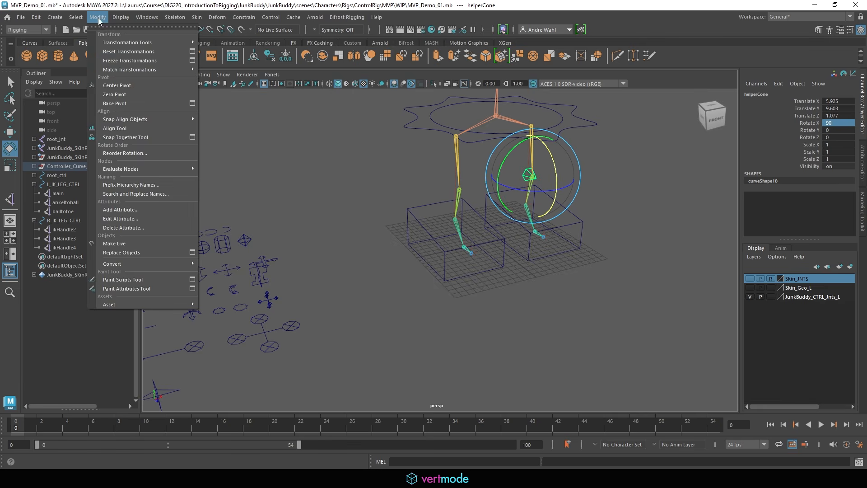
pyautogui.click(134, 62)
pyautogui.press('w')
# Show the Skin_Geo_L layer again and move the cone about 8.7 units forward in Z, in front of the left knee.
pyautogui.keyDown('alt'); pyautogui.moveTo(567, 178); pyautogui.dragTo(499, 160); pyautogui.keyUp('alt')
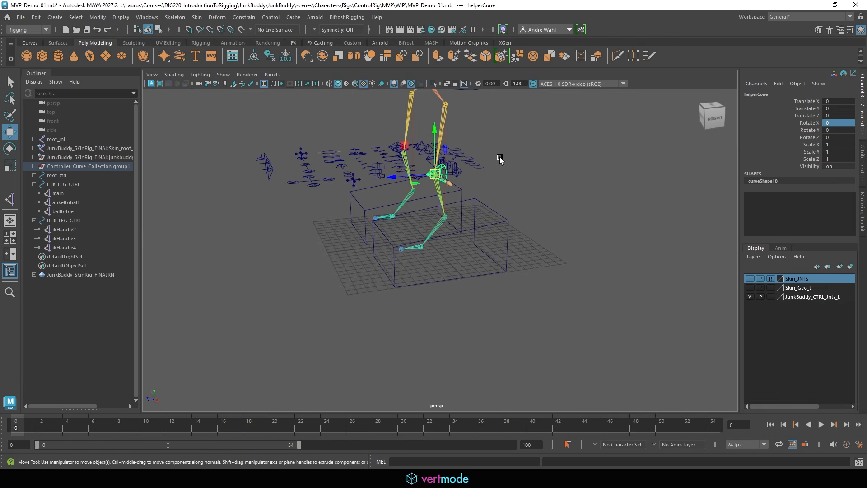
pyautogui.click(753, 285)
pyautogui.click(750, 287)
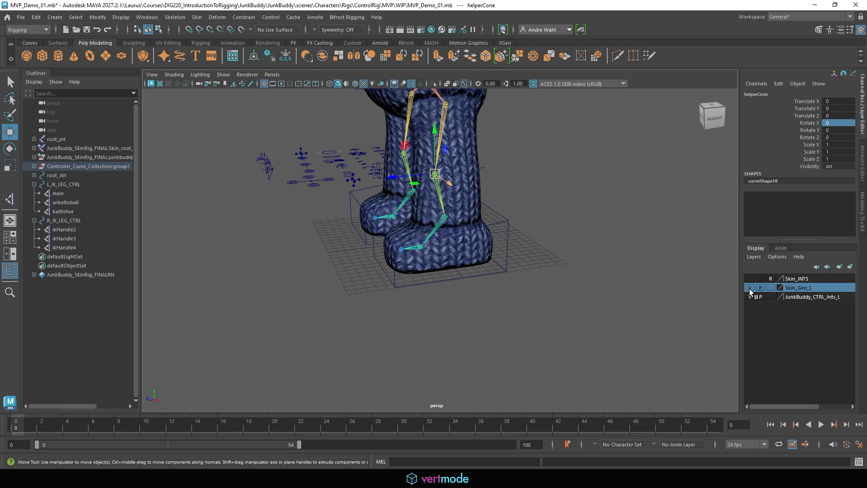
pyautogui.moveTo(424, 180); pyautogui.dragTo(345, 183)
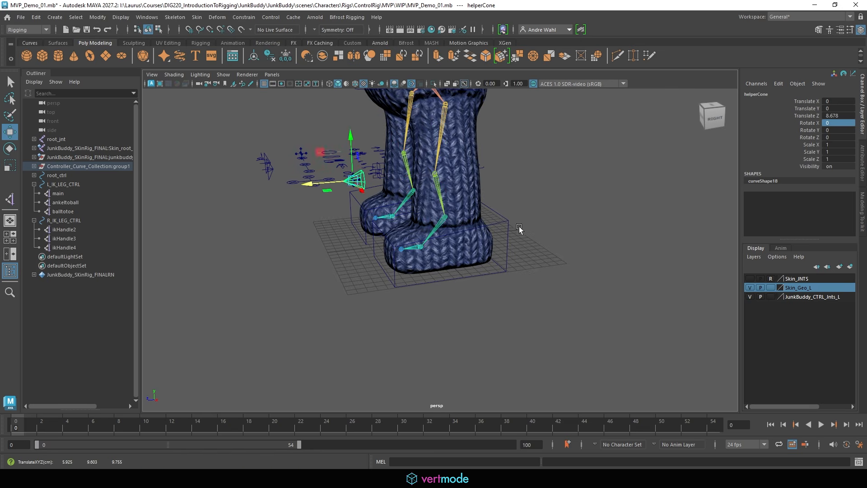
# Group the knee cone, duplicate the group and set the copy's Scale X to -1 to mirror it to the right leg.
pyautogui.moveTo(519, 233)
pyautogui.keyDown('alt'); pyautogui.mouseDown()
pyautogui.moveTo(587, 214)
pyautogui.moveTo(629, 217)
pyautogui.moveTo(567, 205)
pyautogui.moveTo(585, 226)
pyautogui.moveTo(520, 243)
pyautogui.mouseUp(); pyautogui.keyUp('alt')
pyautogui.hotkey('ctrl', 'g')
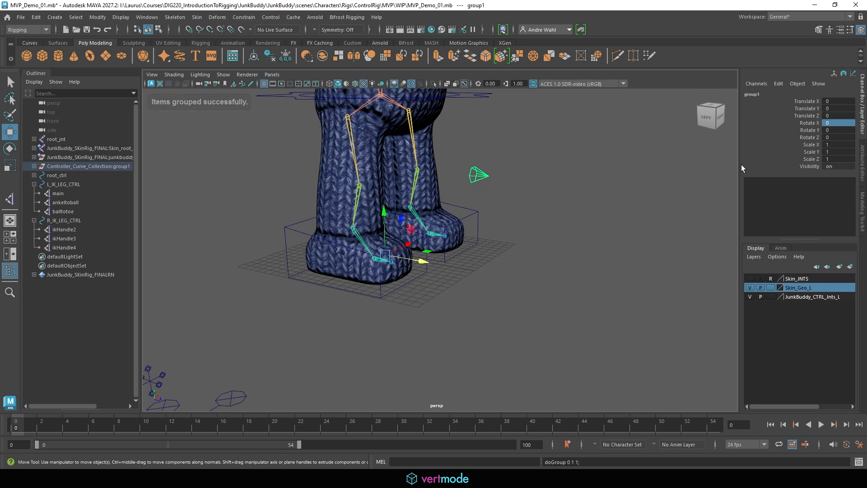
pyautogui.click(848, 144)
pyautogui.write('-1')
pyautogui.press('Return')
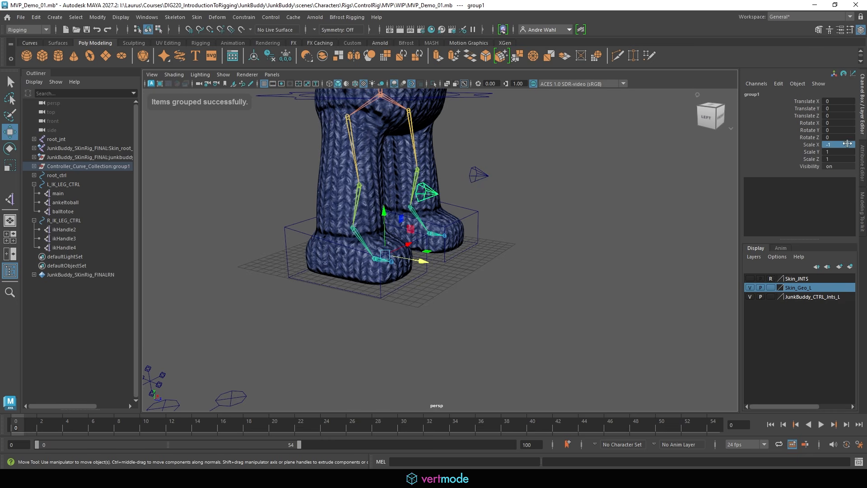
# Unparent the mirrored right cone helperCone1 and the left cone helperCone from their groups to the scene's top level.
pyautogui.click(33, 166)
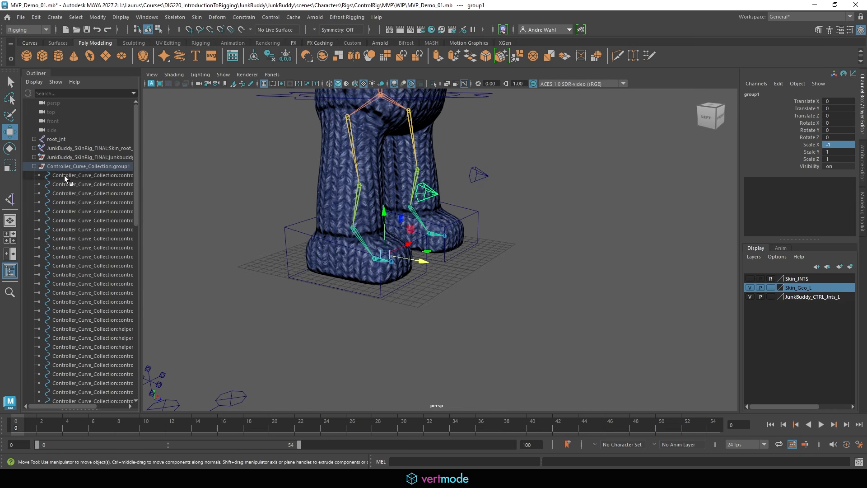
pyautogui.click(431, 192)
pyautogui.hotkey('shift', 'p')
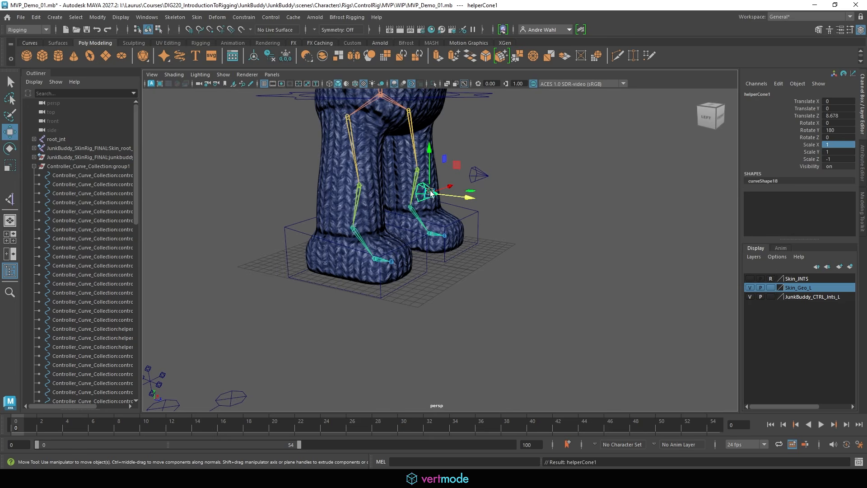
pyautogui.click(34, 166)
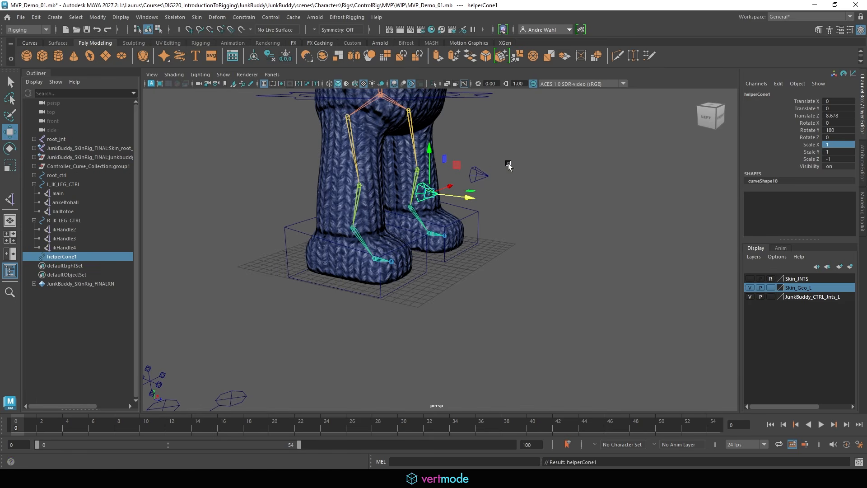
pyautogui.click(483, 173)
pyautogui.hotkey('shift', 'p')
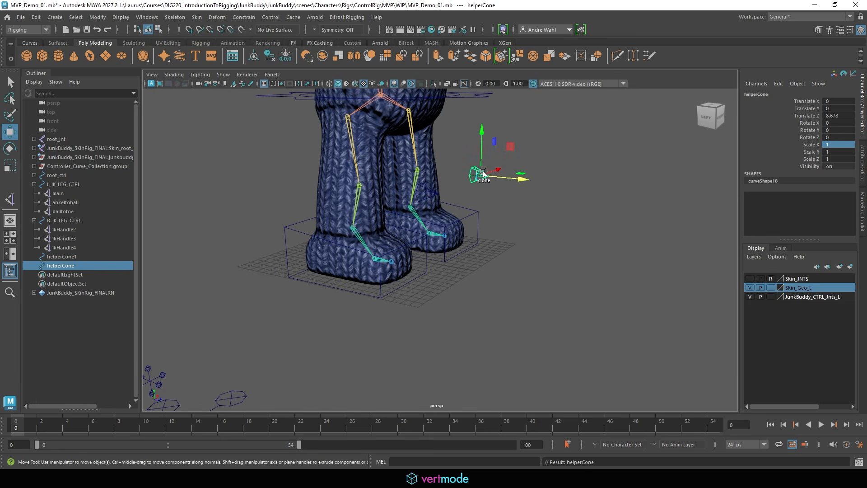
# Freeze the transformations of both knee cones, helperCone and helperCone1, and clear the selection.
pyautogui.keyDown('alt'); pyautogui.moveTo(455, 163); pyautogui.dragTo(514, 188); pyautogui.keyUp('alt')
pyautogui.keyDown('shift'); pyautogui.click(473, 204); pyautogui.keyUp('shift')
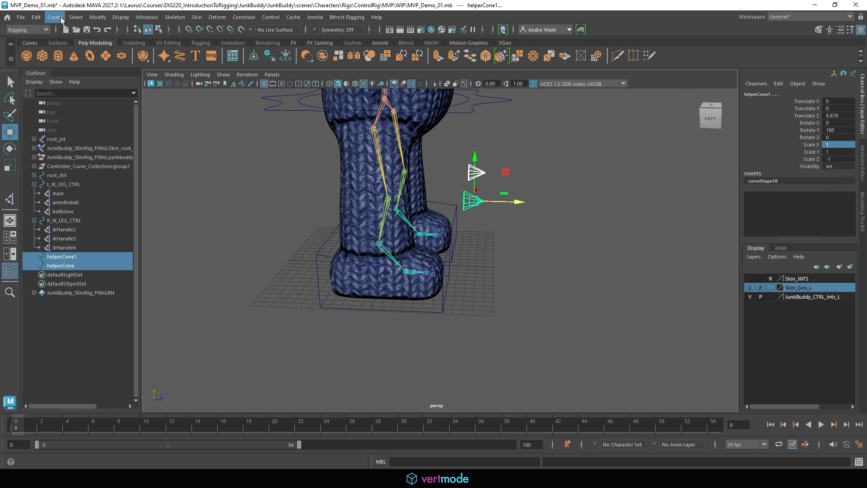
pyautogui.click(100, 18)
pyautogui.click(130, 61)
pyautogui.keyDown('alt'); pyautogui.moveTo(371, 167); pyautogui.dragTo(335, 203); pyautogui.keyUp('alt')
pyautogui.click(334, 202)
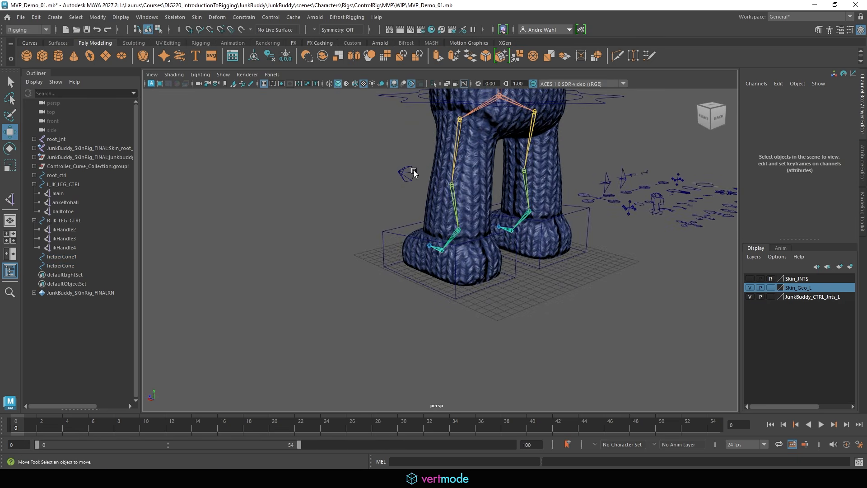
# Rename the left knee cone helperCone to L_LEG_PV and the right cone helperCone1 to R_LEG_PV.
pyautogui.click(414, 173)
pyautogui.click(747, 93)
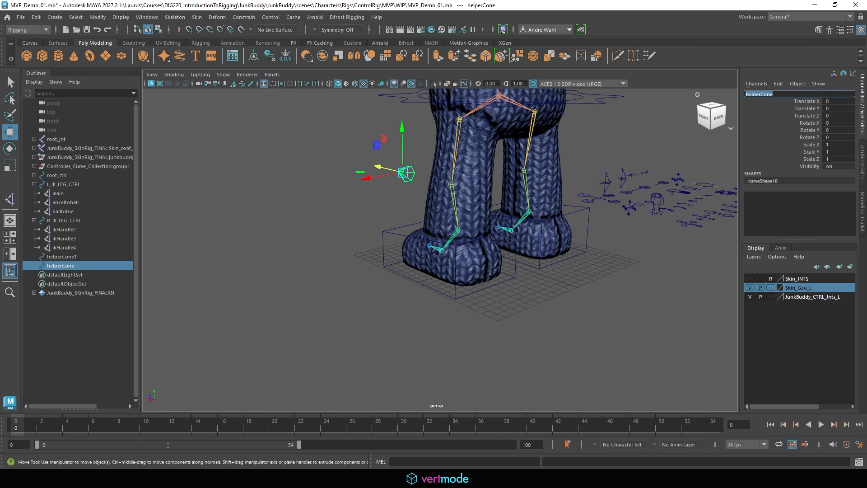
pyautogui.write('L_LEG_PV')
pyautogui.press('Return')
pyautogui.click(62, 257)
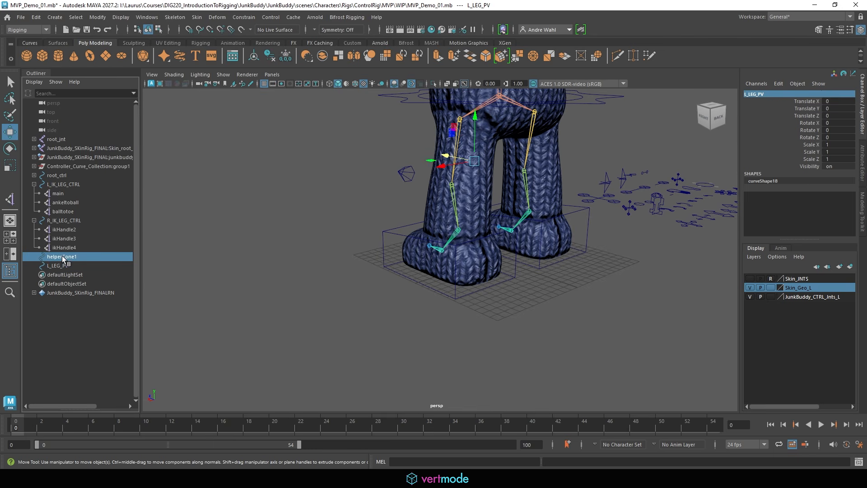
pyautogui.click(761, 95)
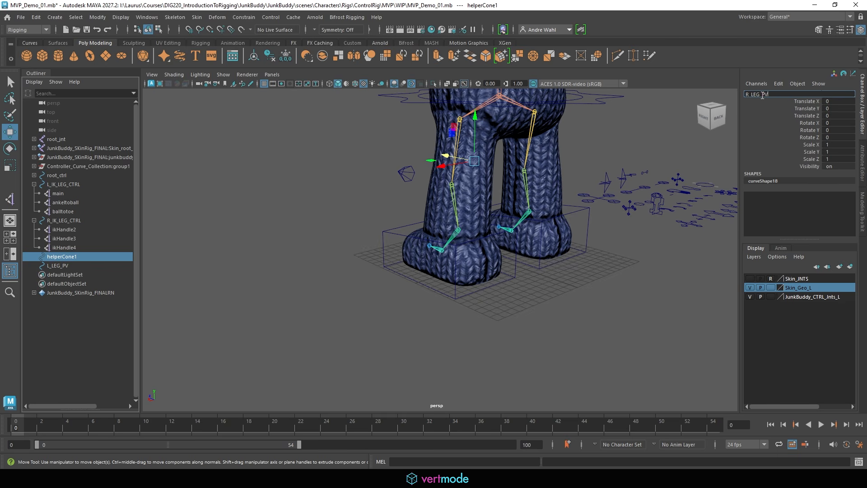
pyautogui.write('R_LEG_PV')
pyautogui.press('Return')
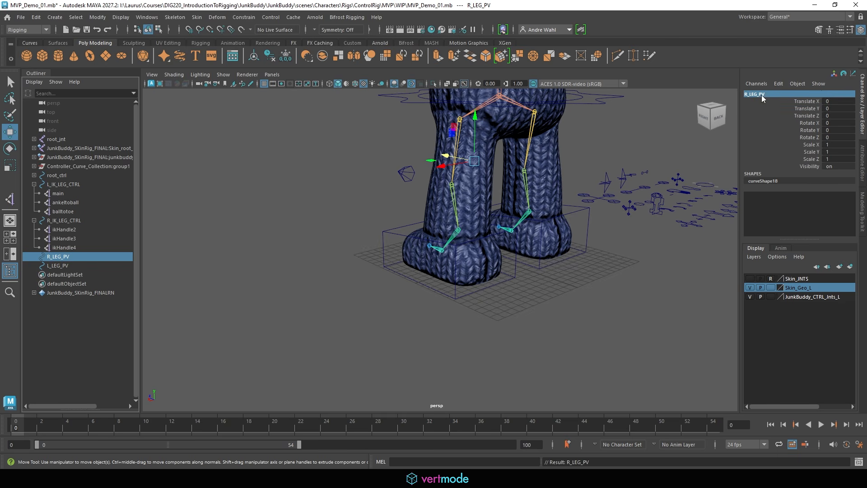
# Hide the Skin_Geo_L layer and add a Pole Vector constraint from L_LEG_PV to the left leg's main IK handle.
pyautogui.click(750, 288)
pyautogui.click(406, 174)
pyautogui.press('q')
pyautogui.keyDown('alt'); pyautogui.moveTo(353, 178); pyautogui.dragTo(338, 220, button='middle'); pyautogui.keyUp('alt')
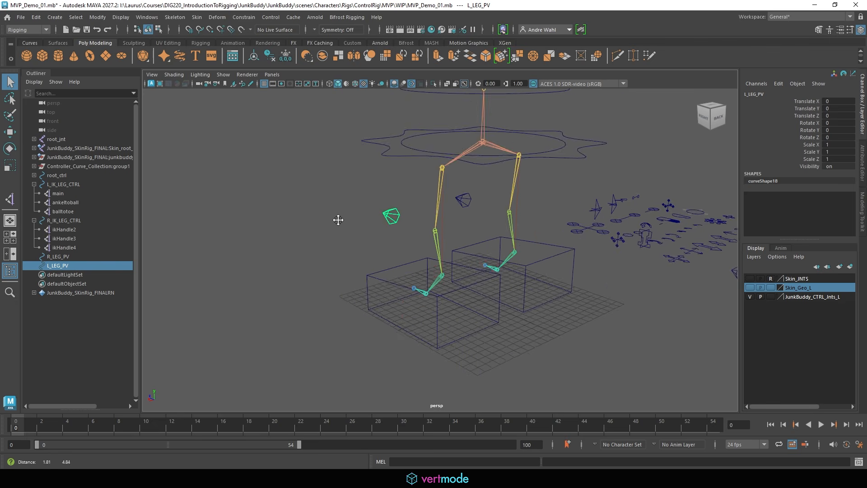
pyautogui.scroll(3, 427, 200)
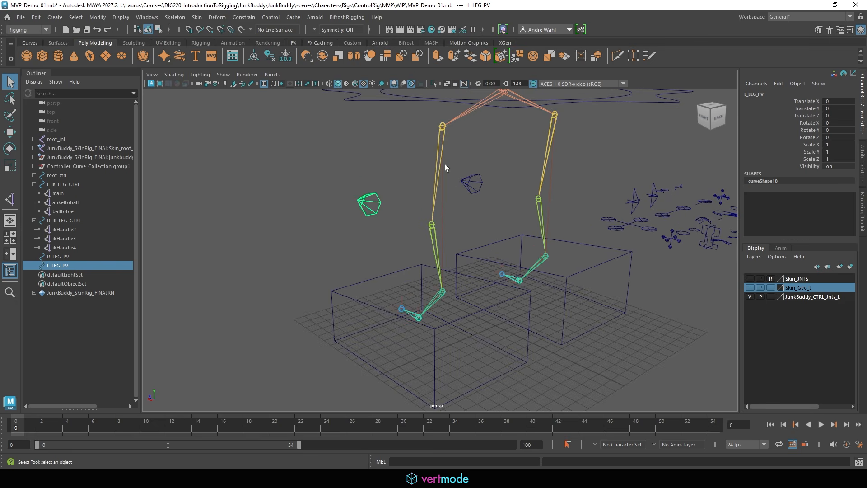
pyautogui.click(443, 126)
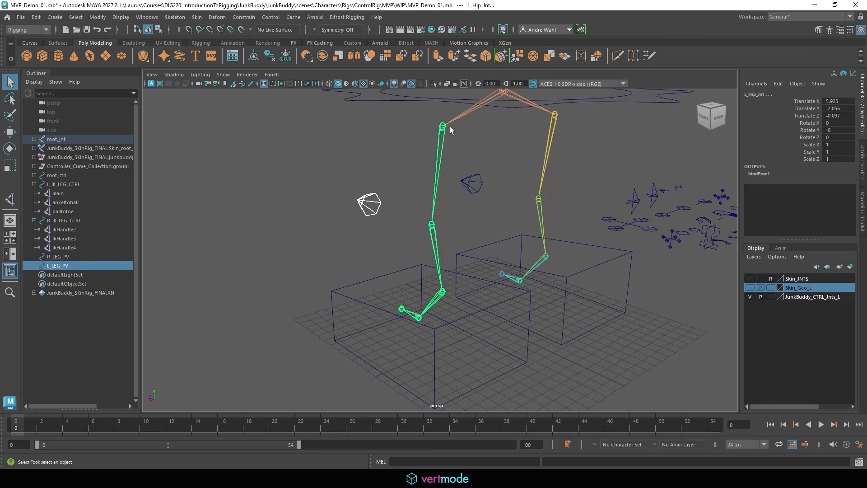
pyautogui.keyDown('alt'); pyautogui.moveTo(450, 126); pyautogui.dragTo(450, 159, button='middle'); pyautogui.keyUp('alt')
pyautogui.keyDown('alt'); pyautogui.moveTo(450, 159); pyautogui.dragTo(606, 199, button='right'); pyautogui.keyUp('alt')
pyautogui.hotkey('ctrl', 'z')
pyautogui.keyDown('alt'); pyautogui.moveTo(447, 227); pyautogui.dragTo(420, 90, button='middle'); pyautogui.keyUp('alt')
pyautogui.keyDown('alt'); pyautogui.moveTo(421, 90); pyautogui.dragTo(558, 206, button='right'); pyautogui.keyUp('alt')
pyautogui.keyDown('alt'); pyautogui.moveTo(429, 181); pyautogui.dragTo(487, 287, button='middle'); pyautogui.keyUp('alt')
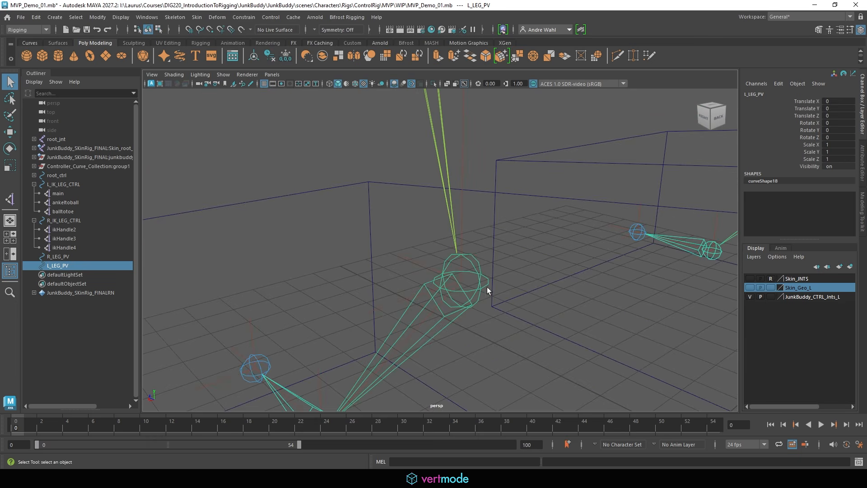
pyautogui.keyDown('shift'); pyautogui.click(459, 280); pyautogui.keyUp('shift')
pyautogui.keyDown('alt'); pyautogui.moveTo(495, 288); pyautogui.dragTo(369, 218, button='right'); pyautogui.keyUp('alt')
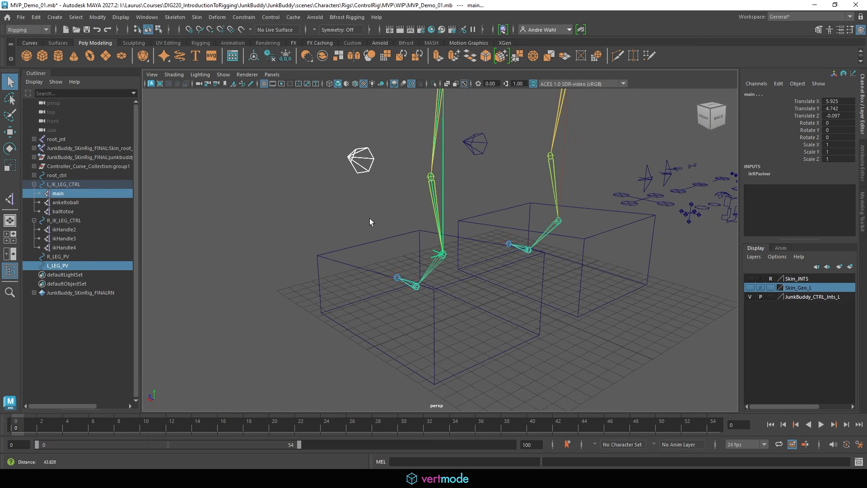
pyautogui.click(235, 18)
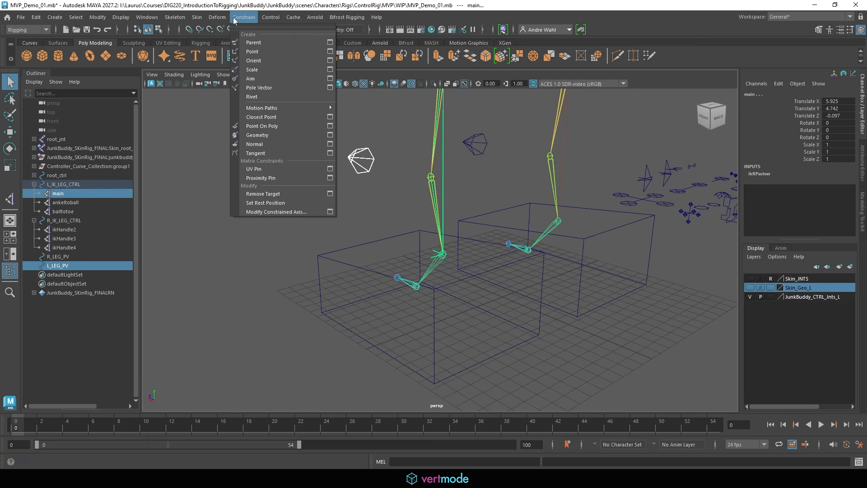
pyautogui.click(274, 88)
# Show the Skin_Geo_L layer, test the left knee by moving L_LEG_PV sideways, and undo the moves.
pyautogui.click(369, 162)
pyautogui.click(373, 162)
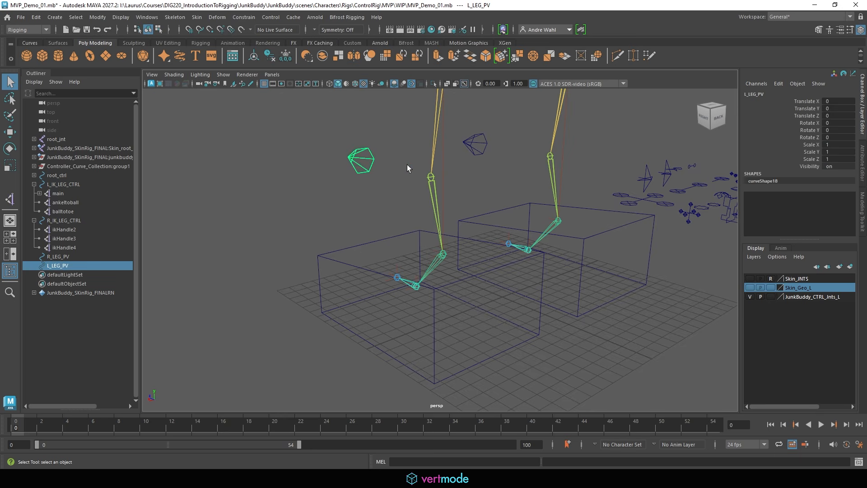
pyautogui.keyDown('alt'); pyautogui.moveTo(407, 165); pyautogui.dragTo(391, 202, button='right'); pyautogui.keyUp('alt')
pyautogui.press('w')
pyautogui.click(749, 288)
pyautogui.keyDown('alt'); pyautogui.moveTo(520, 294); pyautogui.dragTo(406, 289); pyautogui.keyUp('alt')
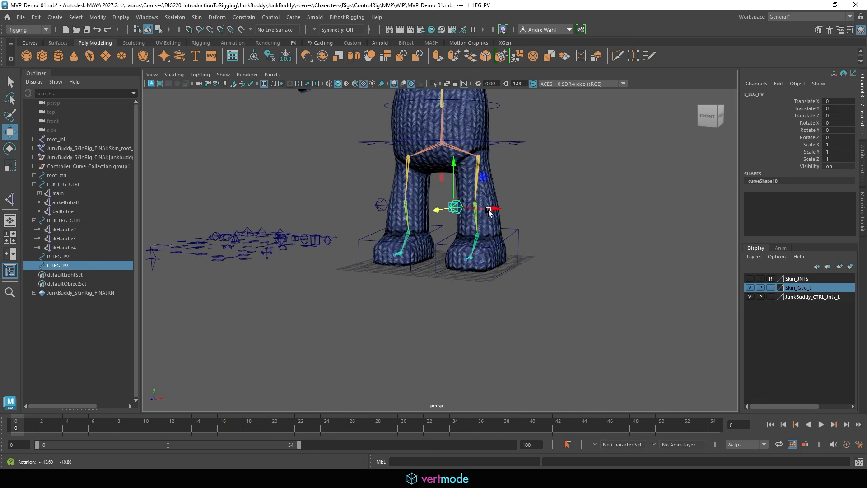
pyautogui.moveTo(451, 207); pyautogui.dragTo(571, 211)
pyautogui.hotkey('ctrl', 'z')
pyautogui.hotkey('ctrl', 'z')
pyautogui.hotkey('ctrl', 'z')
pyautogui.hotkey('ctrl', 'z')
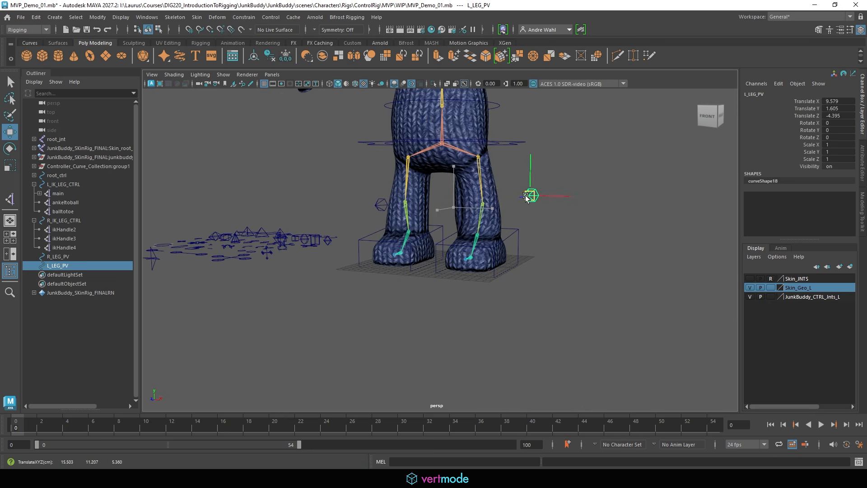
# Raise L_IK_LEG_CTRL, swing L_LEG_PV around the bent left knee, and reset the translations of both controls to 0.
pyautogui.click(514, 233)
pyautogui.keyDown('alt'); pyautogui.moveTo(515, 233); pyautogui.dragTo(559, 225); pyautogui.keyUp('alt')
pyautogui.click(459, 208)
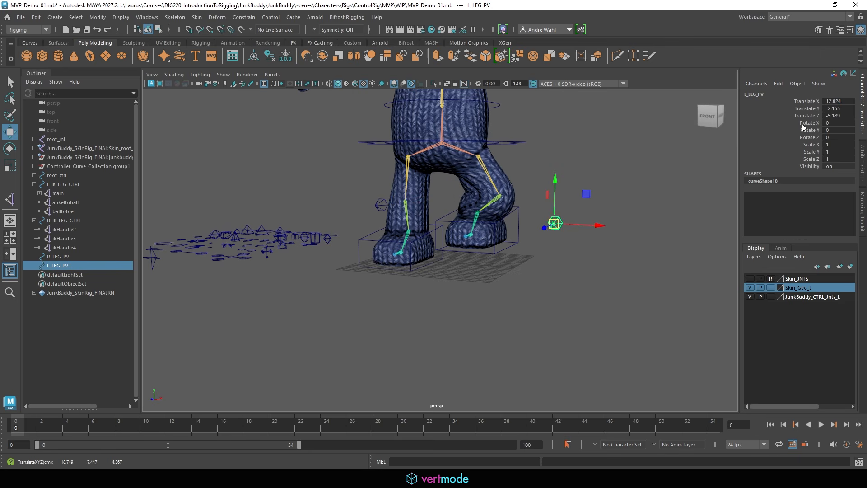
pyautogui.keyDown('shift'); pyautogui.click(838, 116); pyautogui.keyUp('shift')
pyautogui.write('0')
pyautogui.press('Return')
pyautogui.click(620, 193)
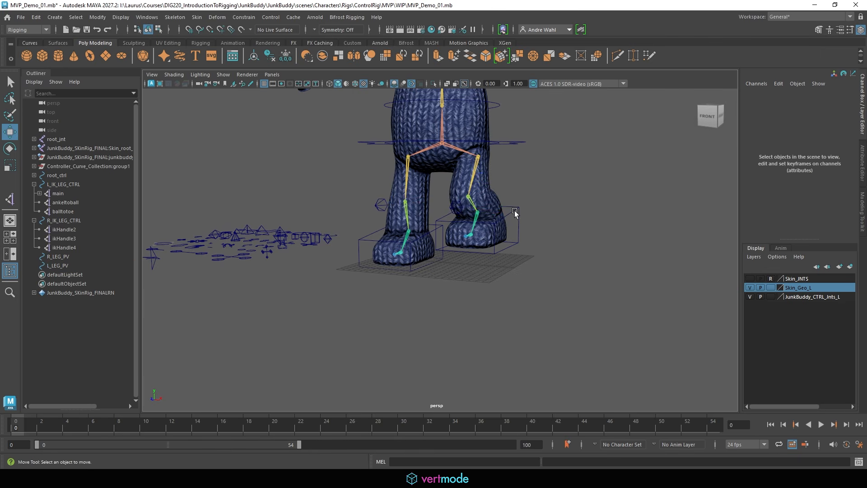
pyautogui.click(514, 210)
pyautogui.write('0')
pyautogui.press('Return')
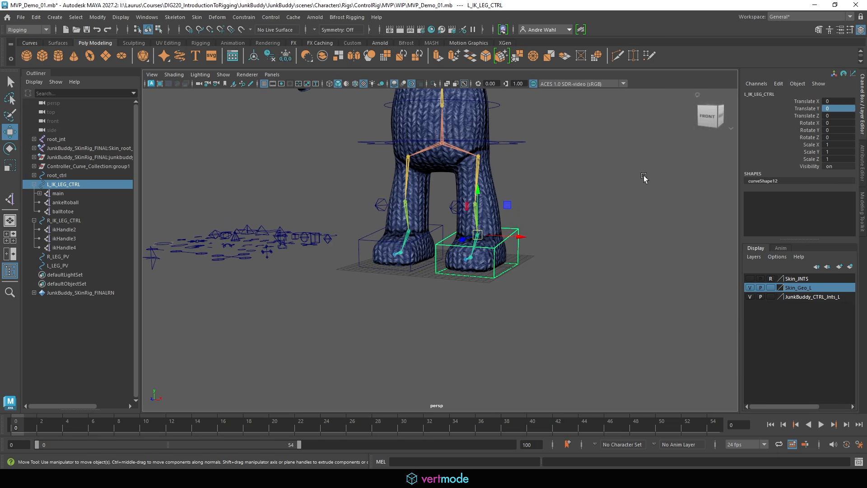
# Raise R_IK_LEG_CTRL about 5.17 units, test its Y rotation on the right leg, and undo the rotation.
pyautogui.keyDown('alt'); pyautogui.moveTo(606, 220); pyautogui.dragTo(681, 212); pyautogui.keyUp('alt')
pyautogui.scroll(3, 681, 212)
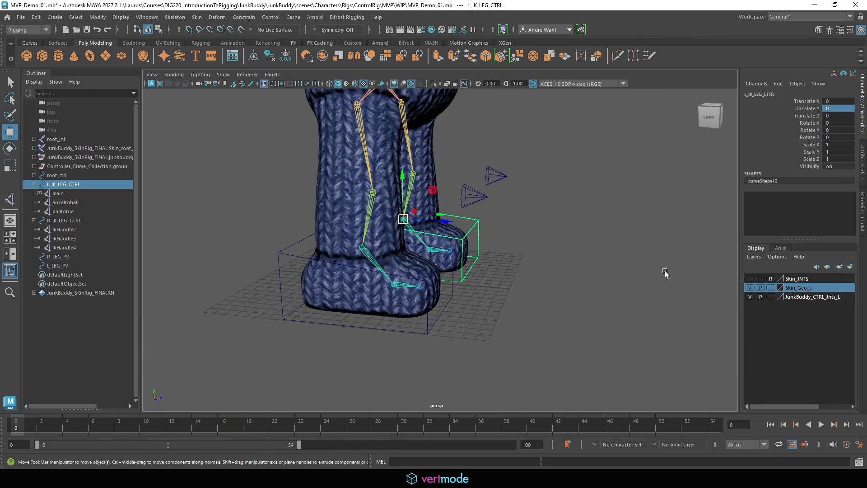
pyautogui.click(437, 271)
pyautogui.keyDown('alt'); pyautogui.moveTo(438, 272); pyautogui.dragTo(361, 185); pyautogui.keyUp('alt')
pyautogui.press('e')
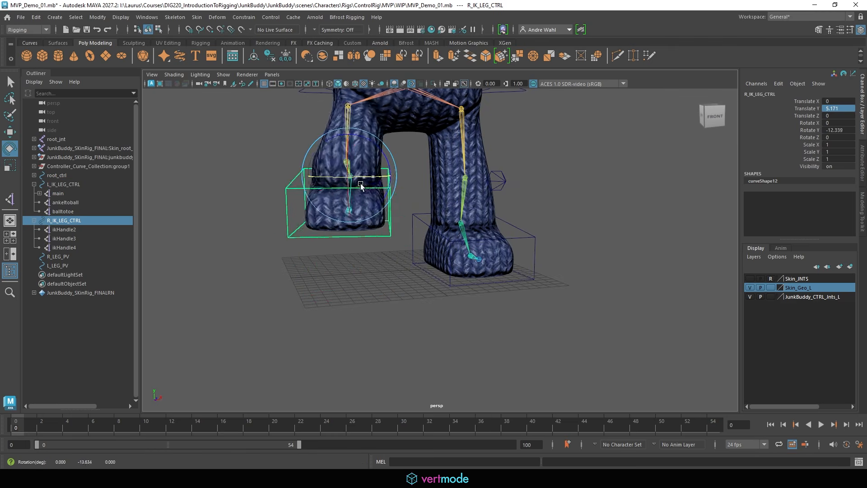
pyautogui.hotkey('ctrl', 'z')
pyautogui.hotkey('ctrl', 'z')
# Raise L_IK_LEG_CTRL about 5.29 units, rotate it about 34 degrees in Y, and move L_LEG_PV inward between the legs.
pyautogui.click(516, 237)
pyautogui.press('w')
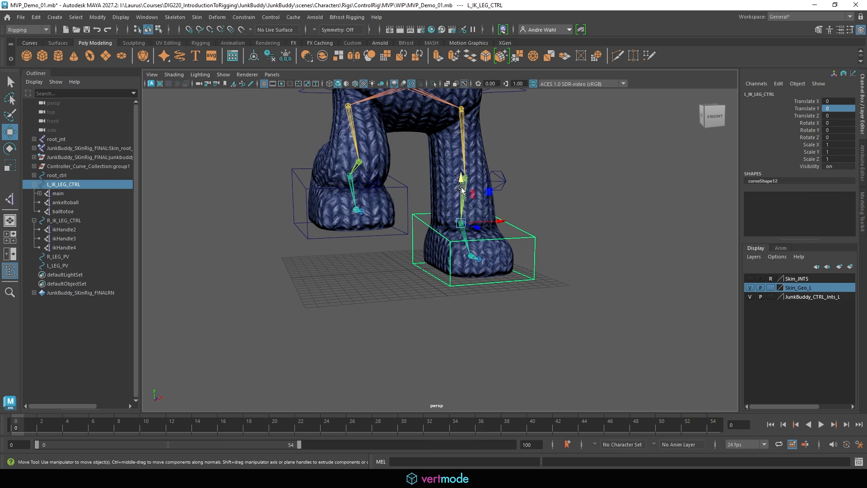
pyautogui.click(462, 189)
pyautogui.hotkey('ctrl', 'z')
pyautogui.moveTo(461, 197); pyautogui.dragTo(460, 148)
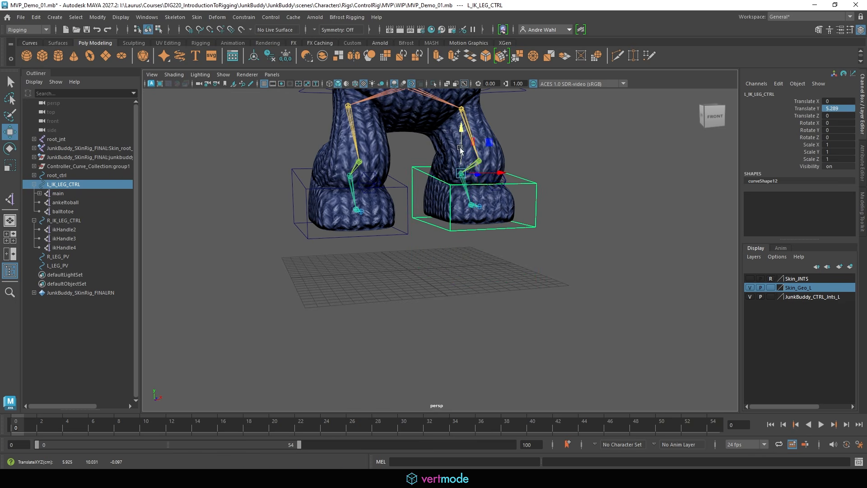
pyautogui.press('e')
pyautogui.moveTo(486, 175); pyautogui.dragTo(463, 211)
pyautogui.click(533, 187)
pyautogui.click(495, 183)
pyautogui.press('w')
pyautogui.click(504, 178)
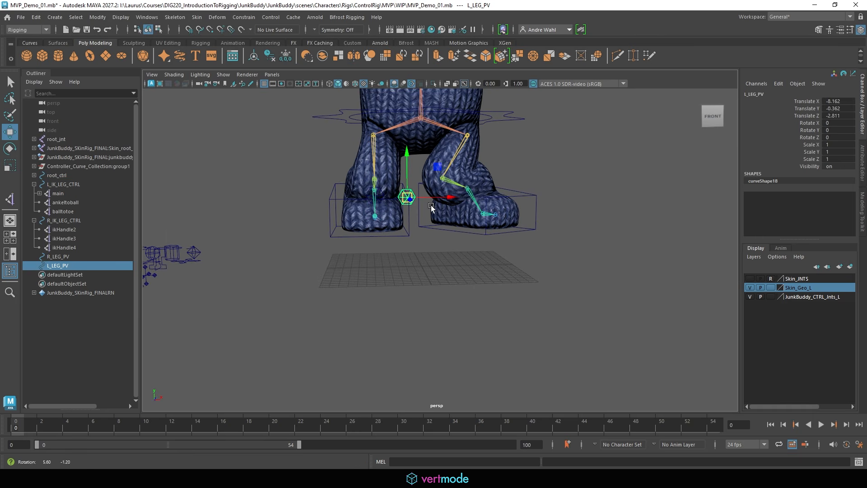
# Test rotating R_IK_LEG_CTRL in Y for comparison, and undo its rotation and raised position.
pyautogui.click(401, 235)
pyautogui.press('e')
pyautogui.moveTo(377, 191); pyautogui.dragTo(358, 192)
pyautogui.hotkey('ctrl', 'z')
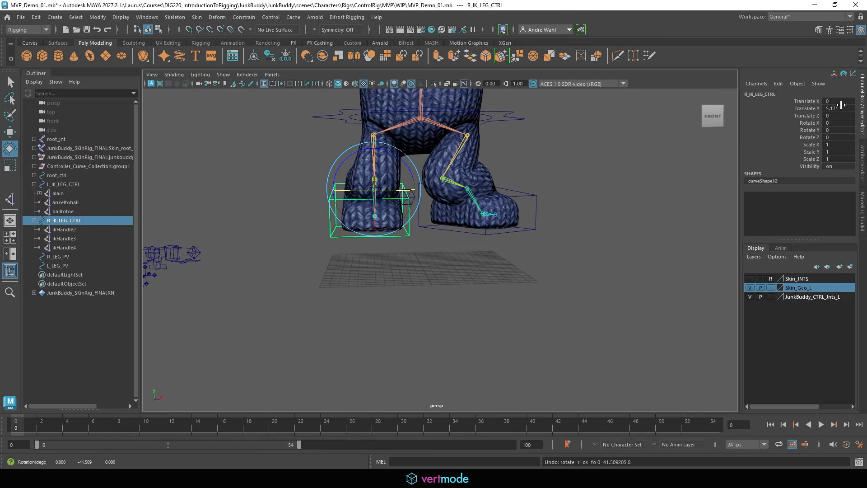
pyautogui.hotkey('ctrl', 'z')
pyautogui.hotkey('ctrl', 'z')
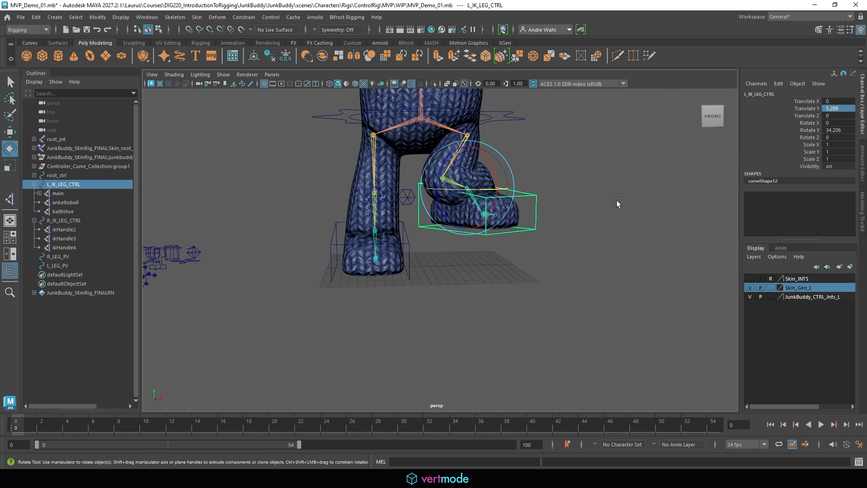
# Reset L_IK_LEG_CTRL's translation and rotation to 0, and L_LEG_PV's translation to 0.
pyautogui.moveTo(832, 102); pyautogui.dragTo(831, 133)
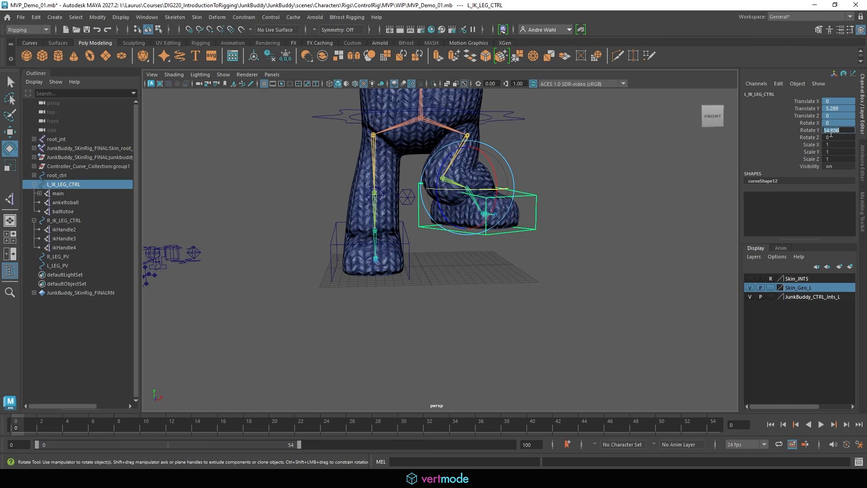
pyautogui.write('0')
pyautogui.press('Return')
pyautogui.click(567, 205)
pyautogui.keyDown('alt'); pyautogui.moveTo(452, 229); pyautogui.dragTo(487, 216); pyautogui.keyUp('alt')
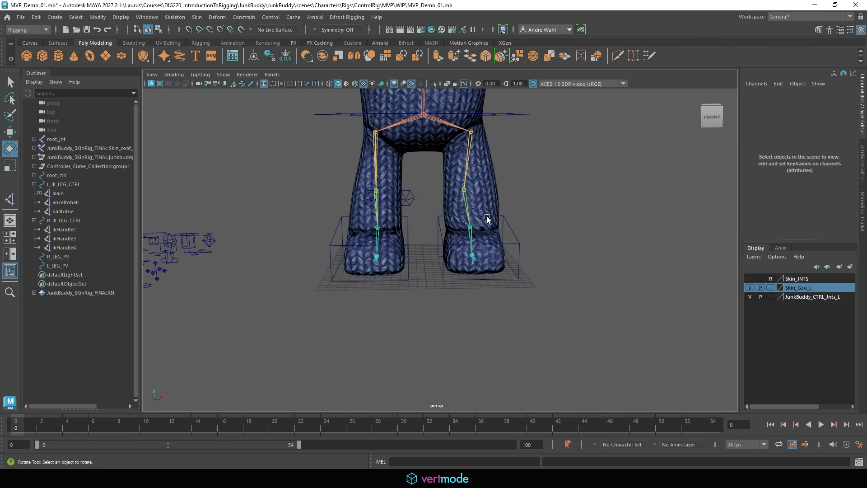
pyautogui.click(405, 197)
pyautogui.moveTo(833, 101); pyautogui.dragTo(833, 117)
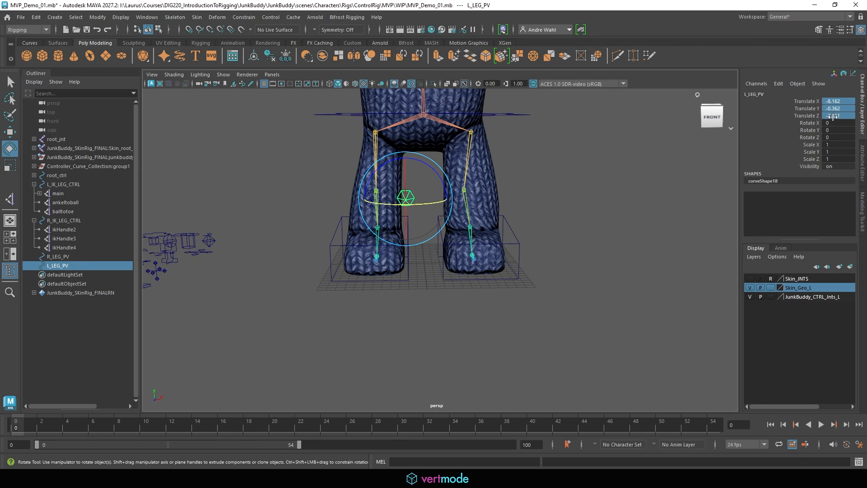
pyautogui.press('Return')
pyautogui.click(647, 189)
# Hide the Skin_Geo_L layer and add a Pole Vector constraint from R_LEG_PV to the right leg's ikHandle2.
pyautogui.keyDown('alt'); pyautogui.moveTo(402, 199); pyautogui.dragTo(534, 213); pyautogui.keyUp('alt')
pyautogui.click(749, 296)
pyautogui.click(750, 297)
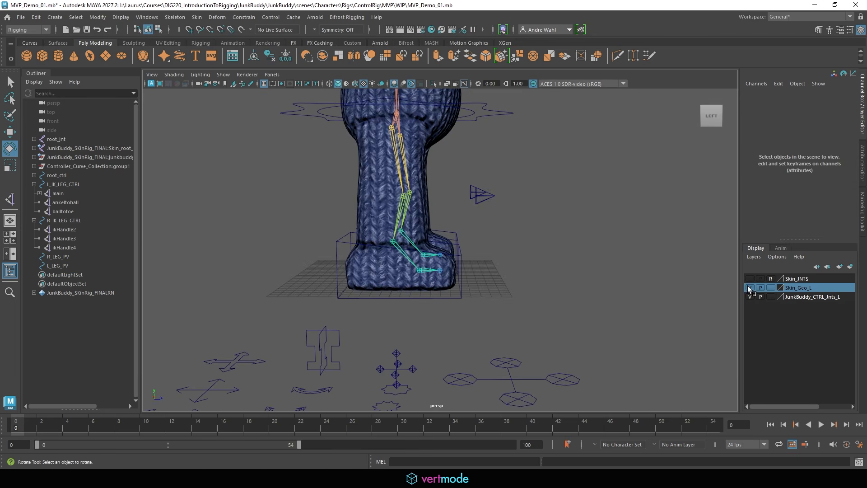
pyautogui.click(749, 288)
pyautogui.click(479, 195)
pyautogui.keyDown('alt'); pyautogui.moveTo(521, 226); pyautogui.dragTo(510, 240); pyautogui.keyUp('alt')
pyautogui.press('q')
pyautogui.keyDown('alt'); pyautogui.moveTo(511, 239); pyautogui.dragTo(583, 236, button='right'); pyautogui.keyUp('alt')
pyautogui.keyDown('alt'); pyautogui.moveTo(405, 285); pyautogui.dragTo(444, 267); pyautogui.keyUp('alt')
pyautogui.scroll(2, 429, 268)
pyautogui.keyDown('shift'); pyautogui.click(415, 265); pyautogui.keyUp('shift')
pyautogui.scroll(-5, 414, 265)
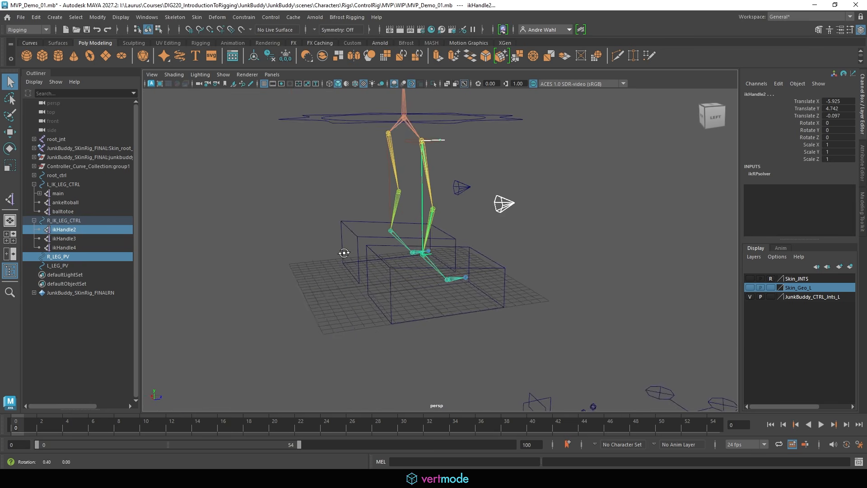
pyautogui.click(238, 19)
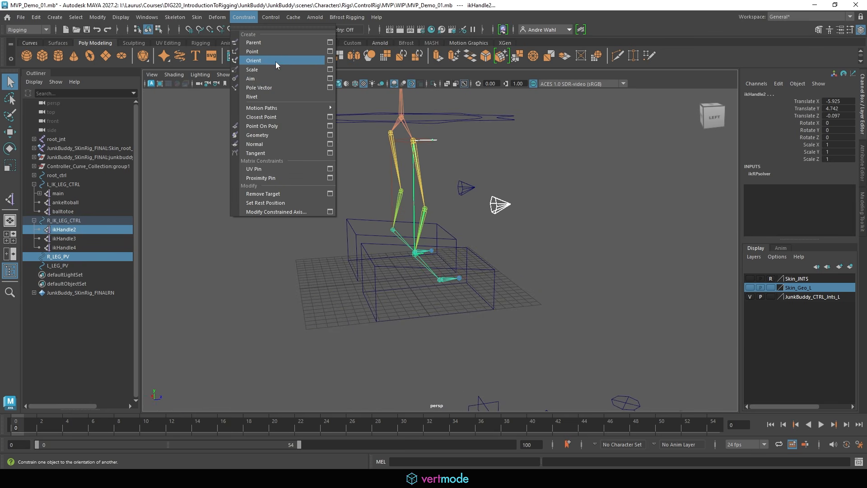
pyautogui.click(278, 89)
# Show the Skin_Geo_L layer, test the right knee by moving R_LEG_PV around, and undo the moves.
pyautogui.keyDown('alt'); pyautogui.moveTo(623, 279); pyautogui.dragTo(551, 272); pyautogui.keyUp('alt')
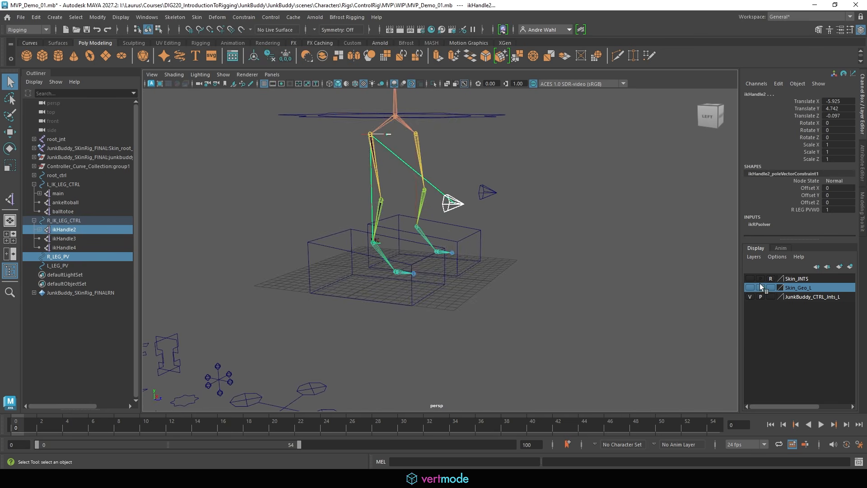
pyautogui.click(751, 287)
pyautogui.keyDown('alt'); pyautogui.moveTo(478, 229); pyautogui.dragTo(347, 169); pyautogui.keyUp('alt')
pyautogui.click(408, 200)
pyautogui.click(404, 203)
pyautogui.press('w')
pyautogui.hotkey('ctrl', 'z')
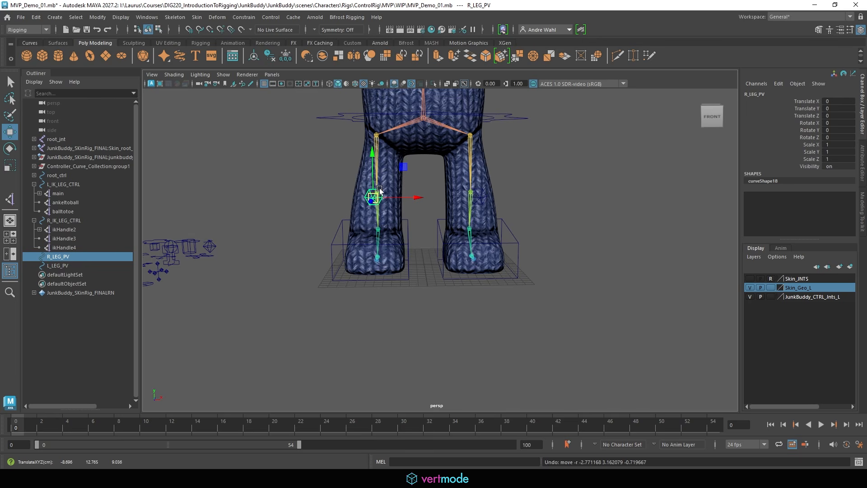
pyautogui.moveTo(380, 190); pyautogui.dragTo(361, 244)
pyautogui.hotkey('ctrl', 'z')
pyautogui.click(609, 181)
# Move root_ctrl down about 5 to 6 units and back about 4 units to test the leg bend, and reset its translation to 0.
pyautogui.keyDown('alt'); pyautogui.moveTo(601, 192); pyautogui.dragTo(484, 161, button='right'); pyautogui.keyUp('alt')
pyautogui.click(481, 167)
pyautogui.keyDown('alt'); pyautogui.moveTo(561, 179); pyautogui.dragTo(552, 178); pyautogui.keyUp('alt')
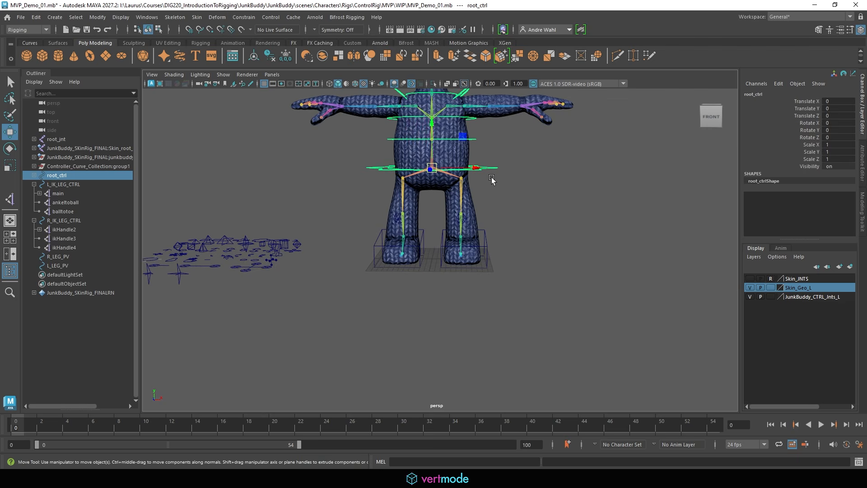
pyautogui.moveTo(431, 154); pyautogui.dragTo(521, 186)
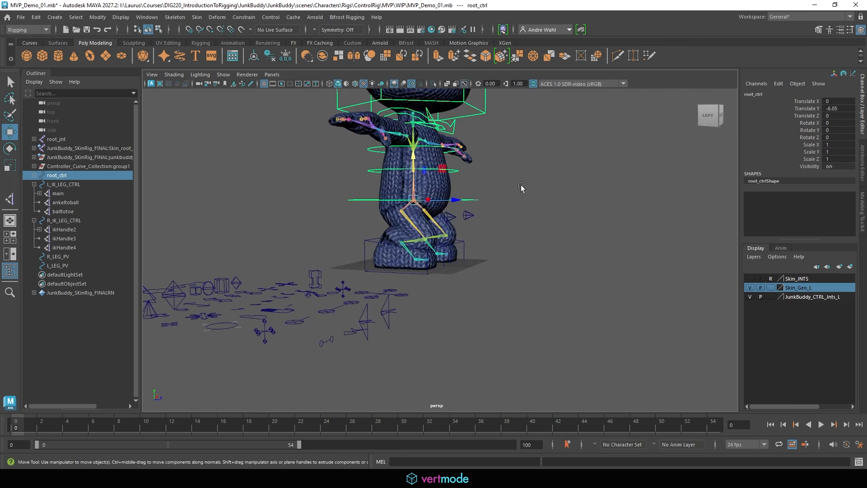
pyautogui.moveTo(414, 201); pyautogui.dragTo(391, 195)
pyautogui.moveTo(834, 100); pyautogui.dragTo(844, 120)
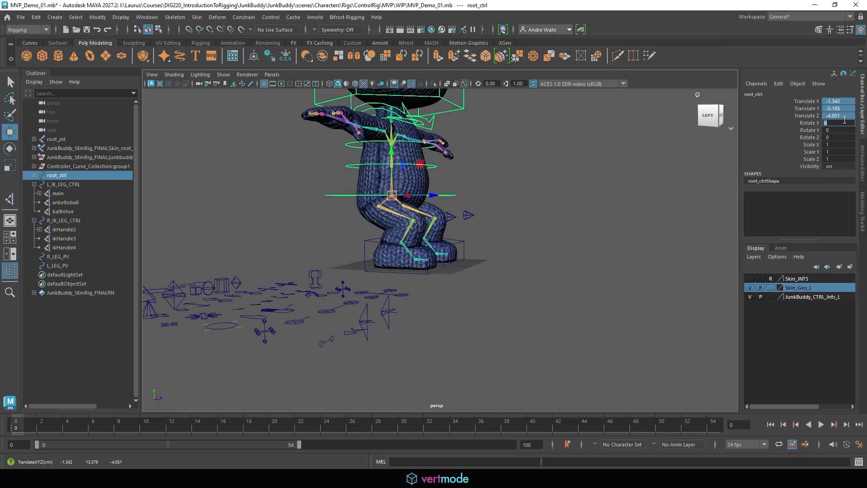
pyautogui.press('Return')
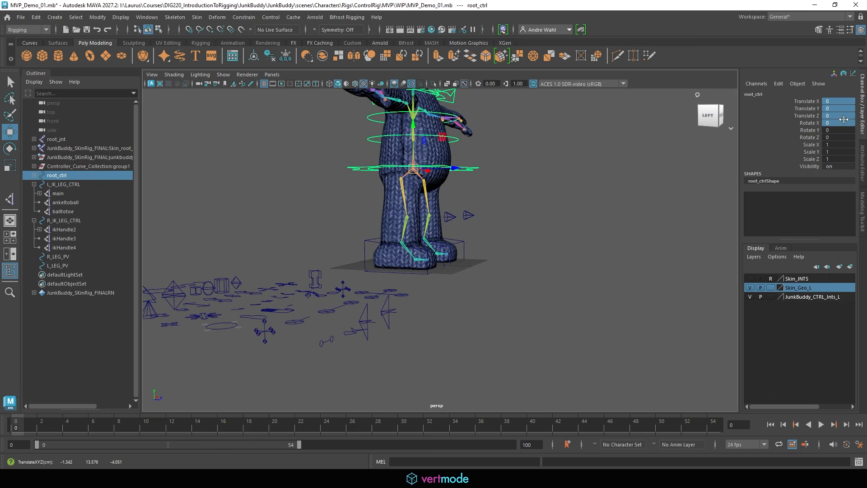
# Deselect the root control and save the scene under the new file name MVP_Demo_02.
pyautogui.click(570, 224)
pyautogui.keyDown('alt'); pyautogui.moveTo(571, 224); pyautogui.dragTo(538, 251); pyautogui.keyUp('alt')
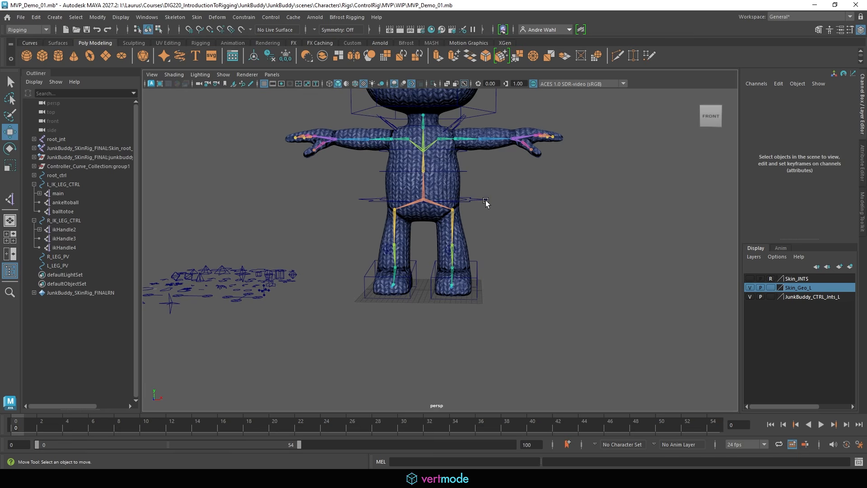
pyautogui.keyDown('alt'); pyautogui.moveTo(484, 252); pyautogui.dragTo(490, 261); pyautogui.keyUp('alt')
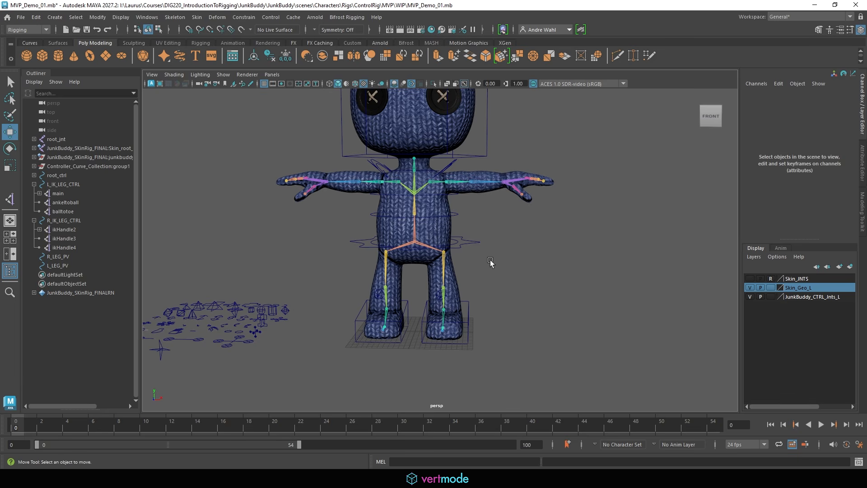
pyautogui.click(20, 17)
pyautogui.click(64, 67)
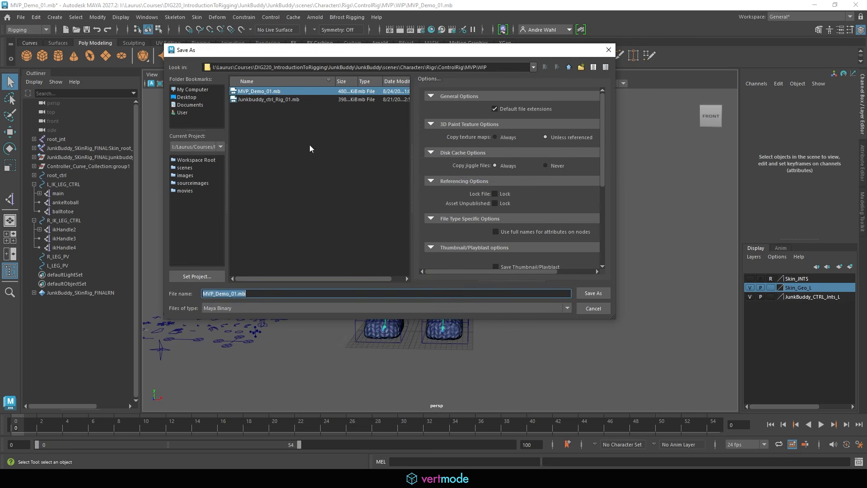
pyautogui.click(272, 294)
pyautogui.press('BackSpace')
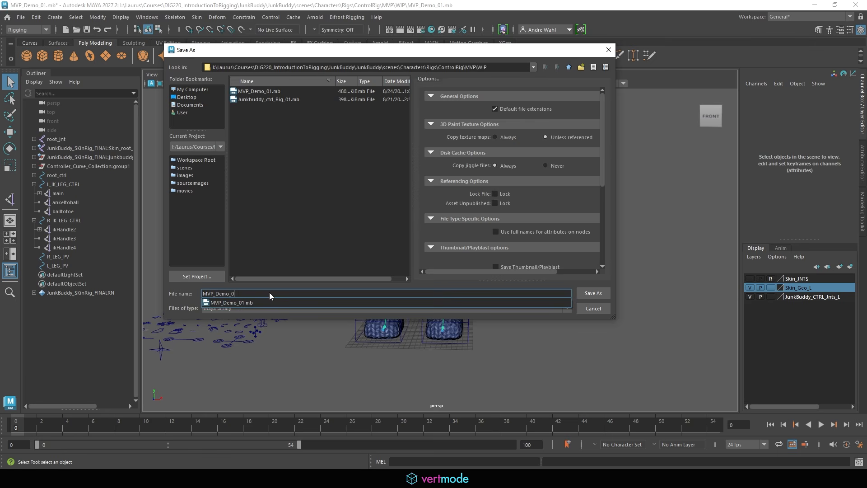
pyautogui.write('2')
pyautogui.click(592, 294)
pyautogui.press('w')
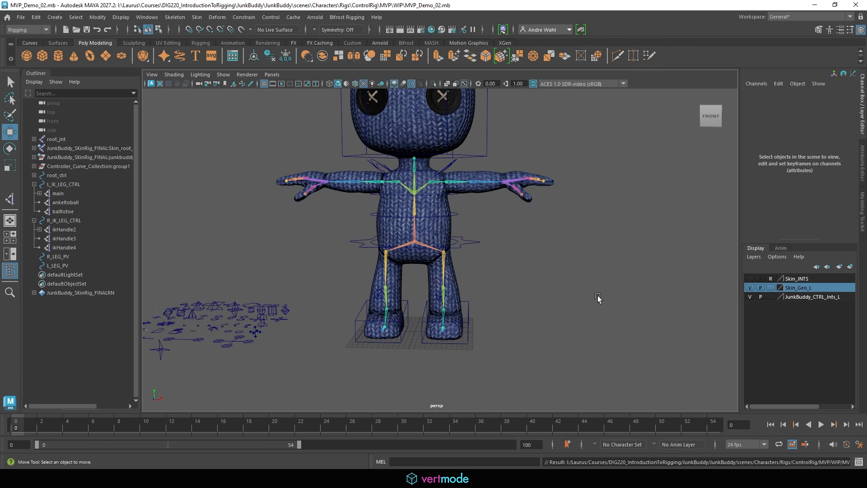
# Hide the Skin_Geo_L layer and unparent a box-shaped curve from the controller curve collection.
pyautogui.keyDown('alt'); pyautogui.moveTo(630, 276); pyautogui.dragTo(497, 255, button='right'); pyautogui.keyUp('alt')
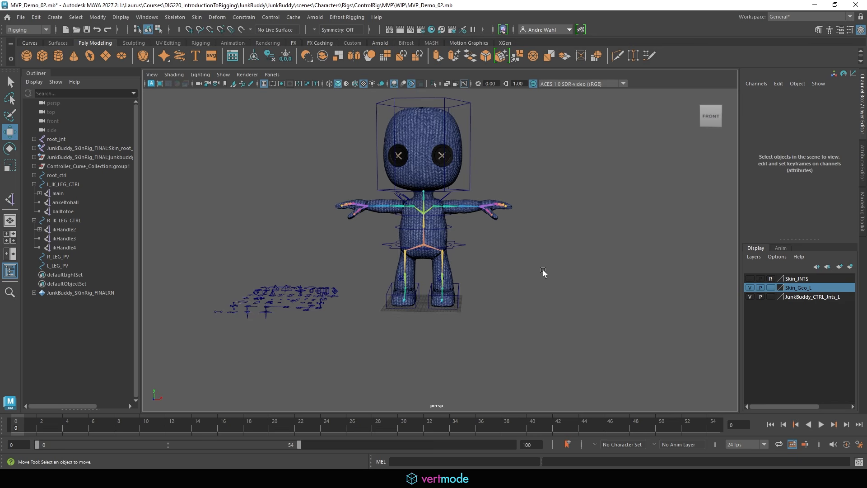
pyautogui.keyDown('alt'); pyautogui.moveTo(543, 271); pyautogui.dragTo(524, 306); pyautogui.keyUp('alt')
pyautogui.scroll(4, 641, 289)
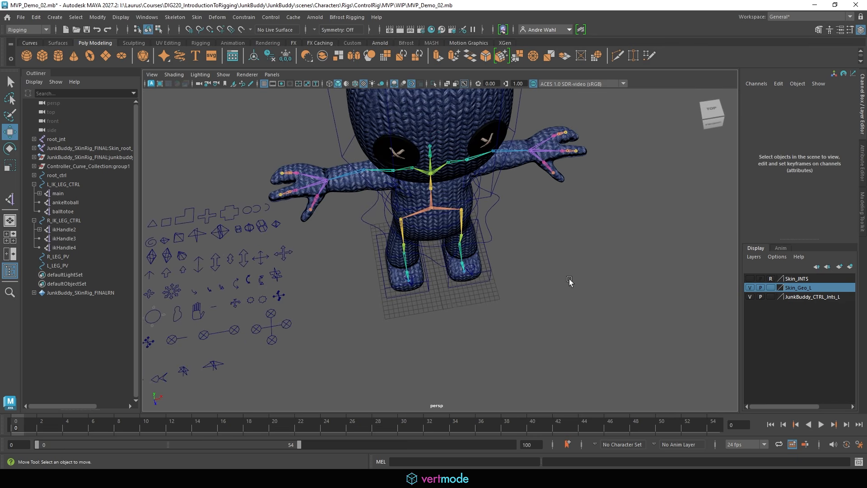
pyautogui.click(748, 287)
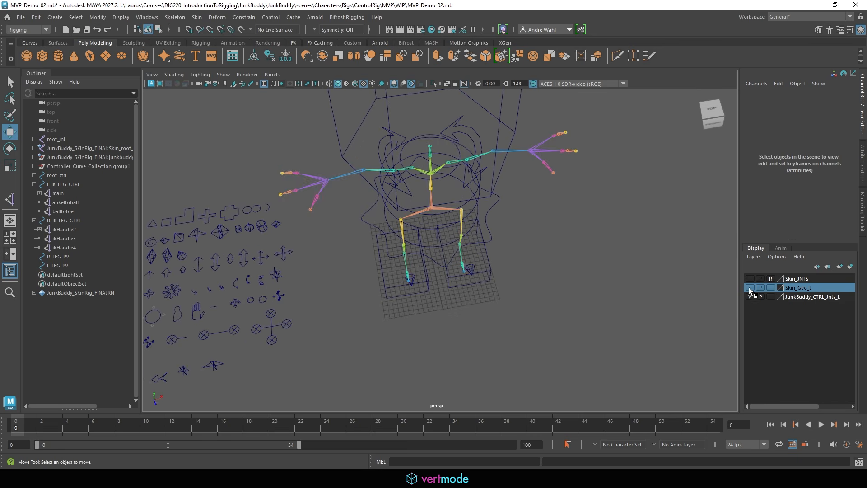
pyautogui.keyDown('alt'); pyautogui.moveTo(445, 256); pyautogui.dragTo(554, 260, button='middle'); pyautogui.keyUp('alt')
pyautogui.scroll(3, 393, 292)
pyautogui.keyDown('alt'); pyautogui.moveTo(392, 292); pyautogui.dragTo(457, 222, button='middle'); pyautogui.keyUp('alt')
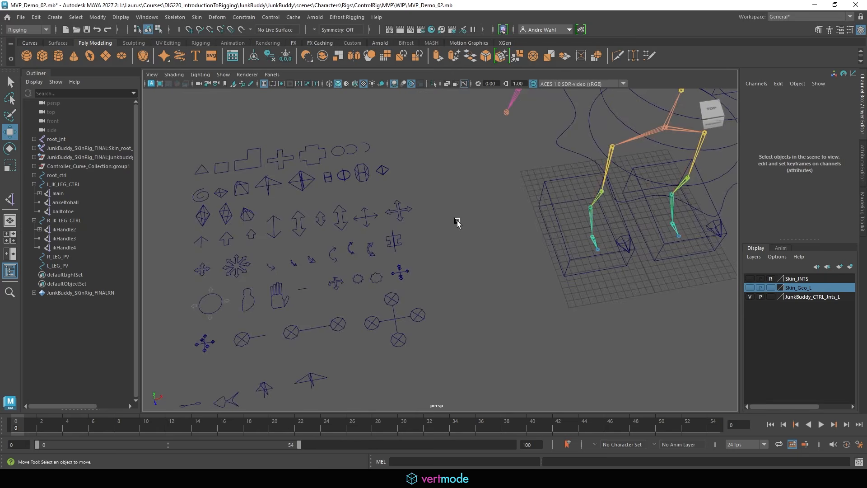
pyautogui.click(333, 175)
pyautogui.hotkey('shift', 'p')
pyautogui.scroll(-2, 412, 189)
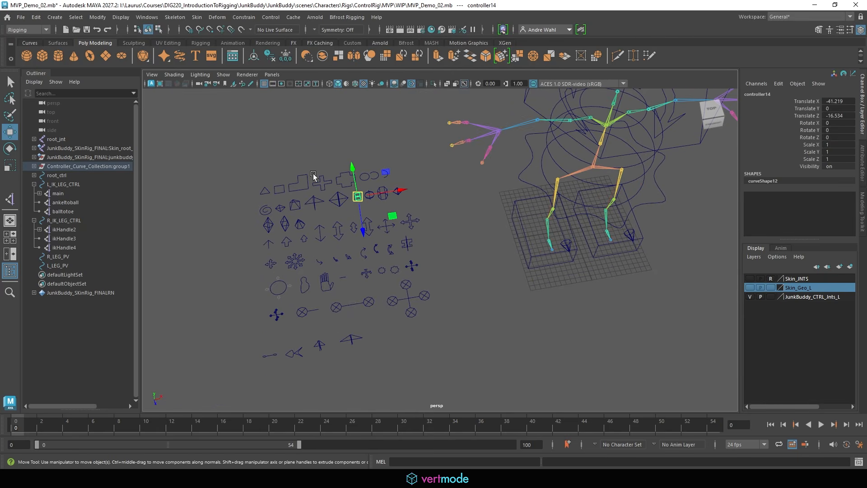
# Snap the box curve onto the character's left wrist joint and show the Skin_Geo_L layer.
pyautogui.press('v')
pyautogui.moveTo(358, 197); pyautogui.dragTo(537, 121)
pyautogui.keyDown('alt'); pyautogui.moveTo(556, 137); pyautogui.dragTo(306, 173, button='middle'); pyautogui.keyUp('alt')
pyautogui.press('v')
pyautogui.moveTo(319, 150); pyautogui.dragTo(456, 143)
pyautogui.press('v')
pyautogui.click(750, 288)
pyautogui.keyDown('alt'); pyautogui.moveTo(535, 248); pyautogui.dragTo(517, 178); pyautogui.keyUp('alt')
pyautogui.keyDown('alt'); pyautogui.moveTo(482, 174); pyautogui.dragTo(457, 218, button='middle'); pyautogui.keyUp('alt')
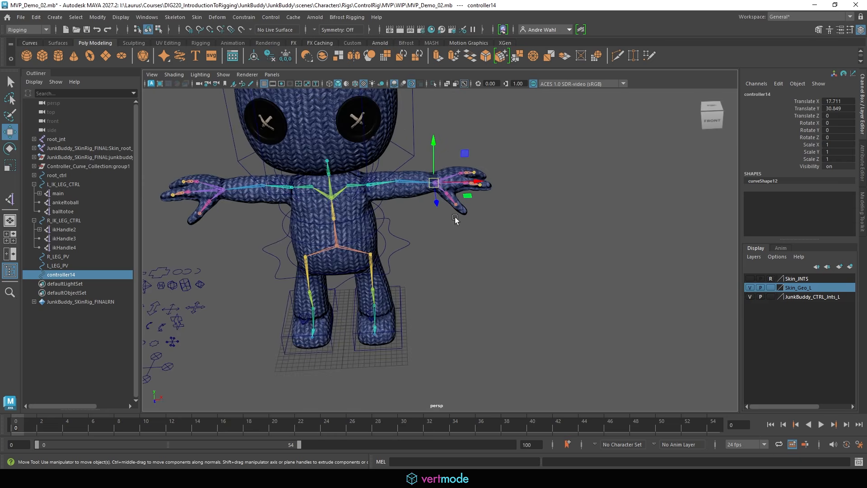
# Scale the box curve to fit around the left wrist, about 2.9 in X, 5.0 in Y and 7.0 in Z.
pyautogui.press('r')
pyautogui.scroll(6, 384, 199)
pyautogui.keyDown('alt'); pyautogui.moveTo(366, 195); pyautogui.dragTo(360, 317, button='middle'); pyautogui.keyUp('alt')
pyautogui.scroll(-2, 361, 313)
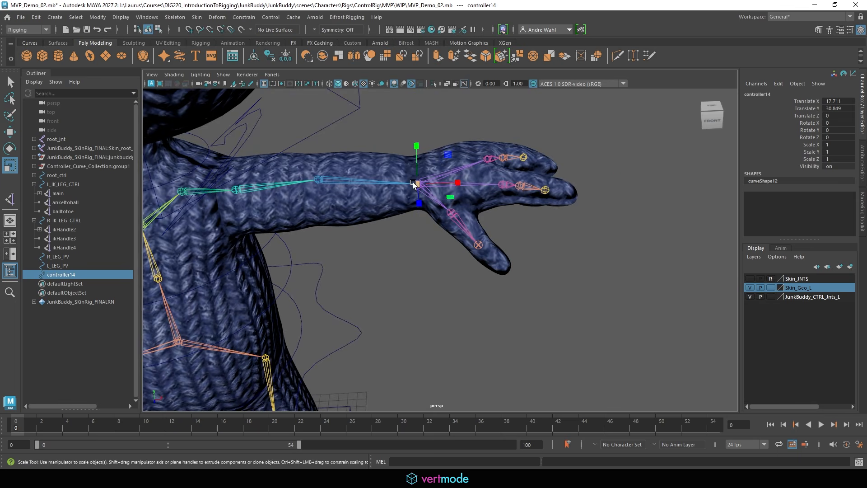
pyautogui.moveTo(415, 183); pyautogui.dragTo(467, 260)
pyautogui.moveTo(456, 196); pyautogui.dragTo(617, 279)
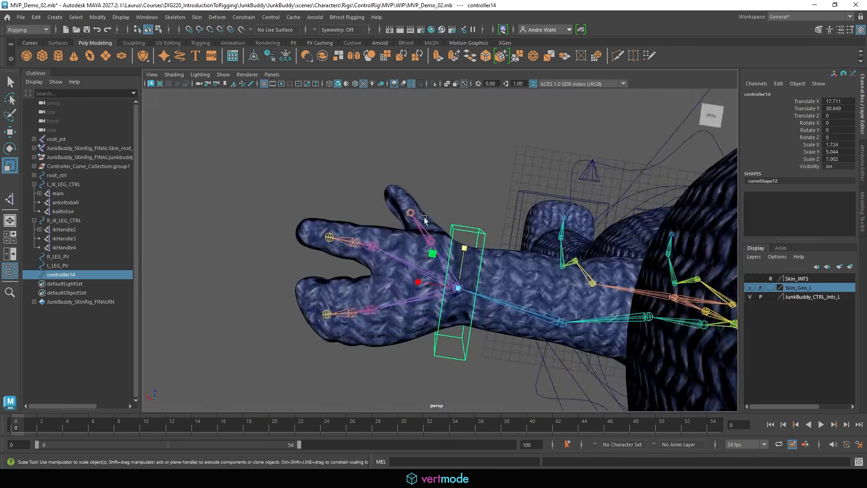
pyautogui.keyDown('alt'); pyautogui.moveTo(424, 220); pyautogui.dragTo(384, 149, button='middle'); pyautogui.keyUp('alt')
pyautogui.moveTo(381, 207); pyautogui.dragTo(587, 258)
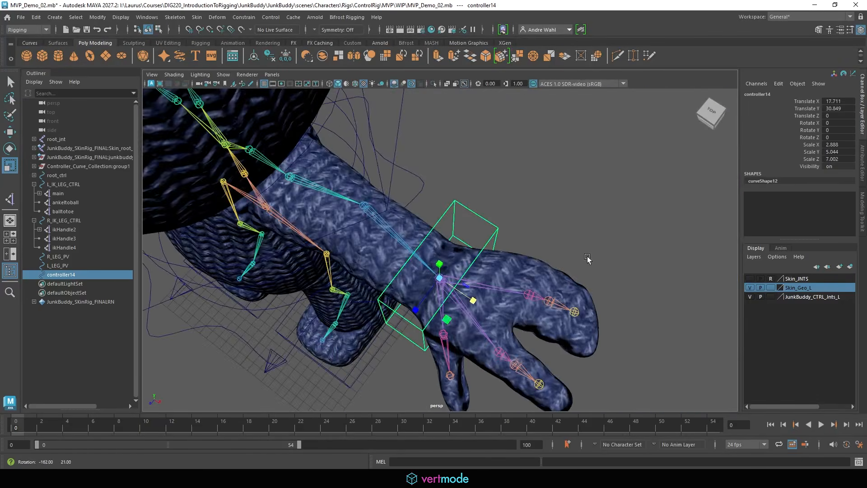
pyautogui.scroll(-3, 434, 232)
pyautogui.keyDown('alt'); pyautogui.moveTo(446, 235); pyautogui.dragTo(414, 220, button='right'); pyautogui.keyUp('alt')
pyautogui.press('w')
pyautogui.keyDown('alt'); pyautogui.moveTo(438, 285); pyautogui.dragTo(482, 237); pyautogui.keyUp('alt')
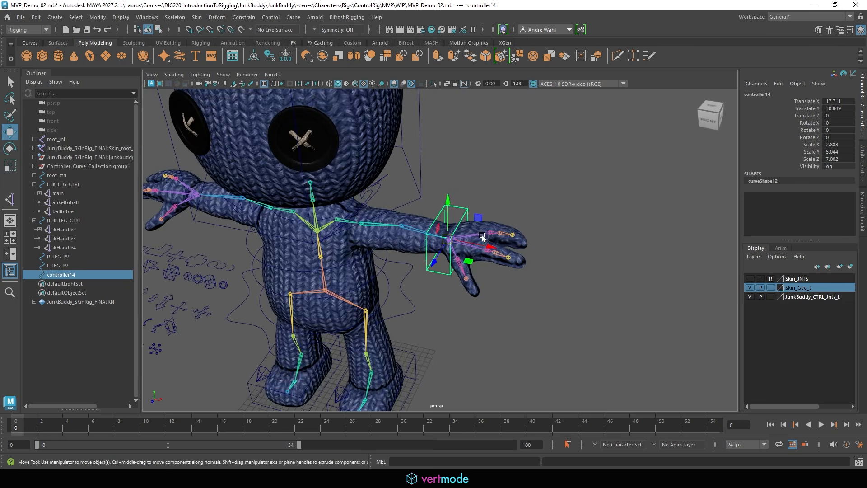
# Freeze the wrist box's transformations and mirror a duplicate to the right wrist by grouping it with Scale X -1.
pyautogui.click(98, 17)
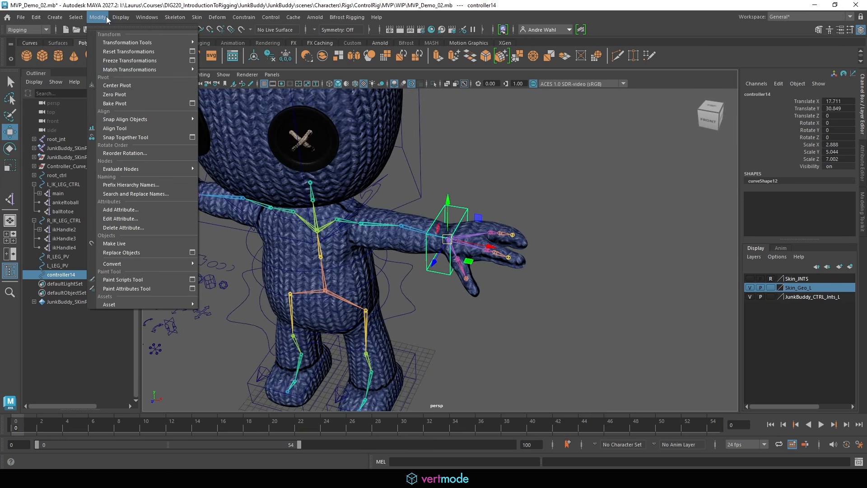
pyautogui.click(113, 61)
pyautogui.hotkey('ctrl', 'g')
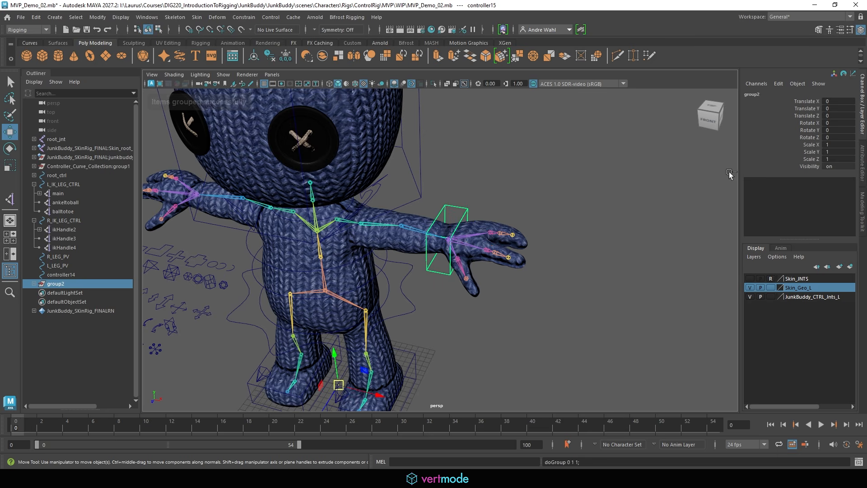
pyautogui.click(847, 144)
pyautogui.write('-1')
pyautogui.press('Return')
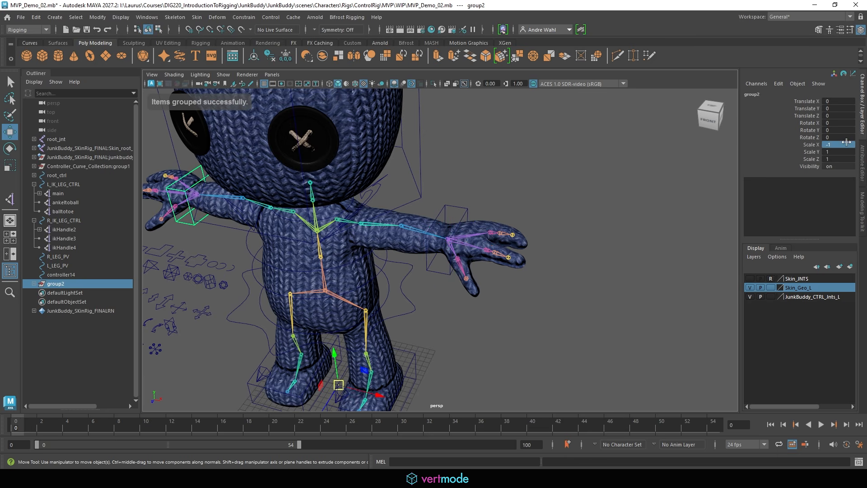
# Unparent the mirrored wrist box from its group and freeze its transformations.
pyautogui.click(34, 283)
pyautogui.click(64, 293)
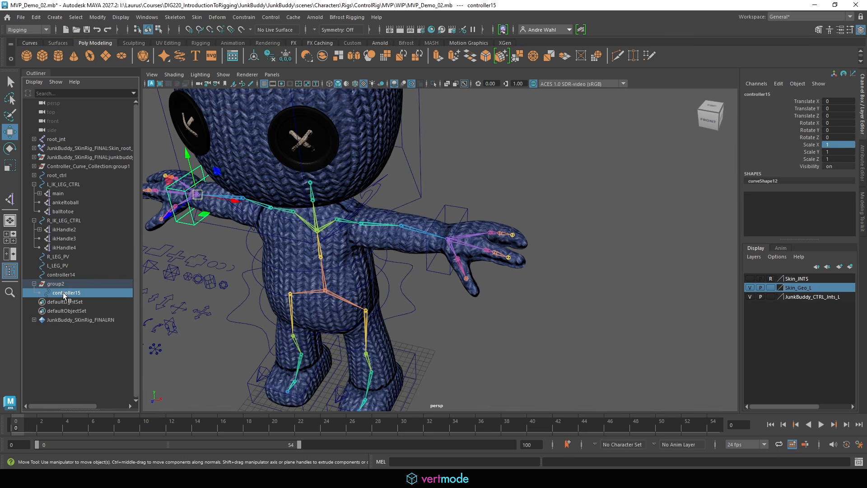
pyautogui.hotkey('shift', 'p')
pyautogui.scroll(-3, 425, 219)
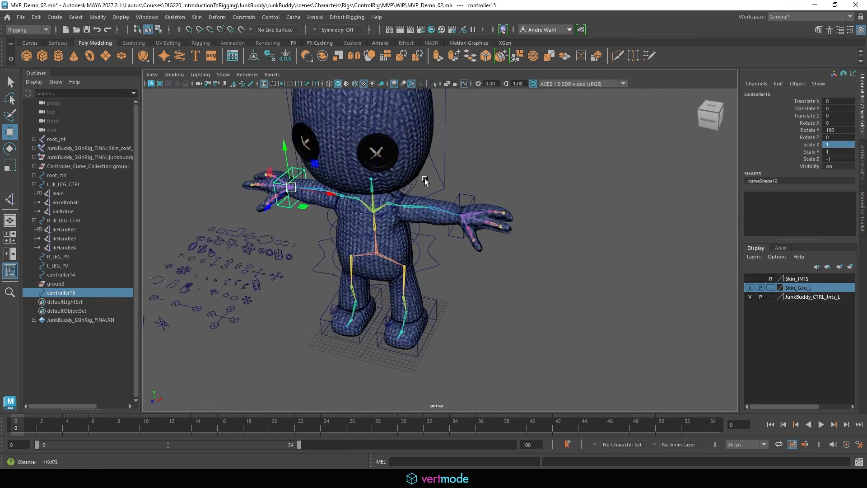
pyautogui.keyDown('alt'); pyautogui.moveTo(426, 184); pyautogui.dragTo(474, 174); pyautogui.keyUp('alt')
pyautogui.click(106, 17)
pyautogui.click(120, 60)
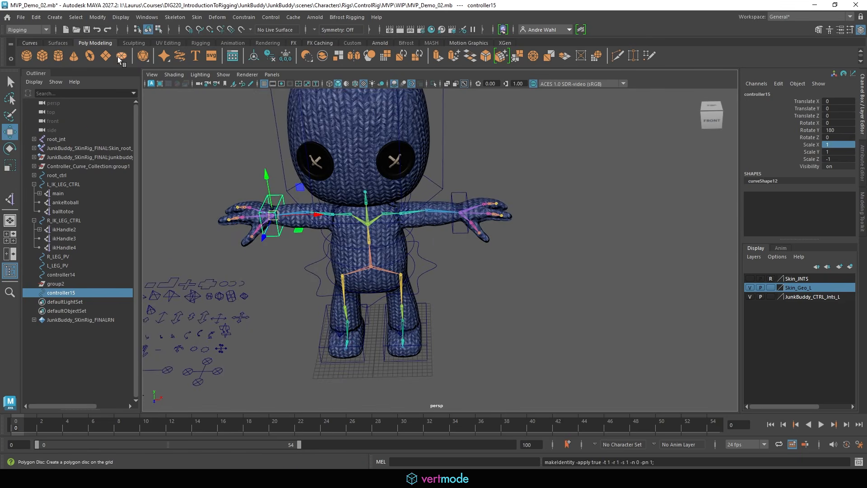
pyautogui.click(550, 183)
# Duplicate the left wrist joint with its fingers and move the copy outward along X, beyond the hand.
pyautogui.keyDown('alt'); pyautogui.moveTo(549, 182); pyautogui.dragTo(664, 203, button='right'); pyautogui.keyUp('alt')
pyautogui.keyDown('alt'); pyautogui.moveTo(431, 199); pyautogui.dragTo(410, 220); pyautogui.keyUp('alt')
pyautogui.click(470, 205)
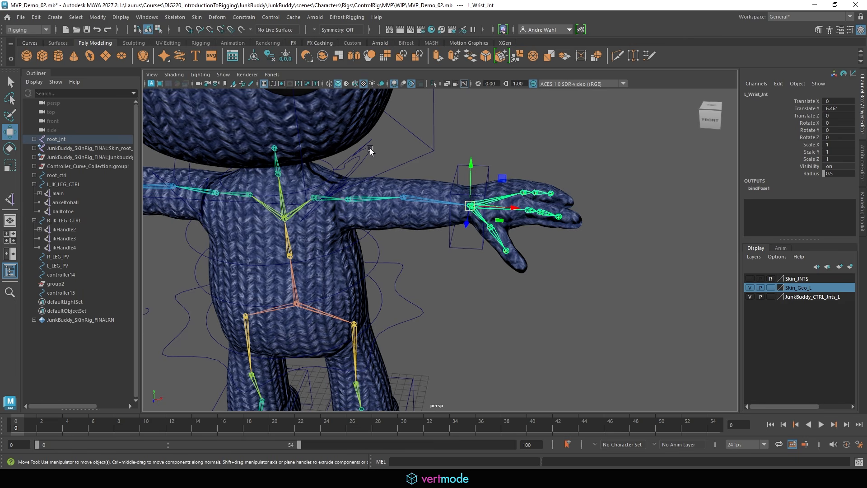
pyautogui.scroll(-3, 327, 175)
pyautogui.scroll(3, 471, 209)
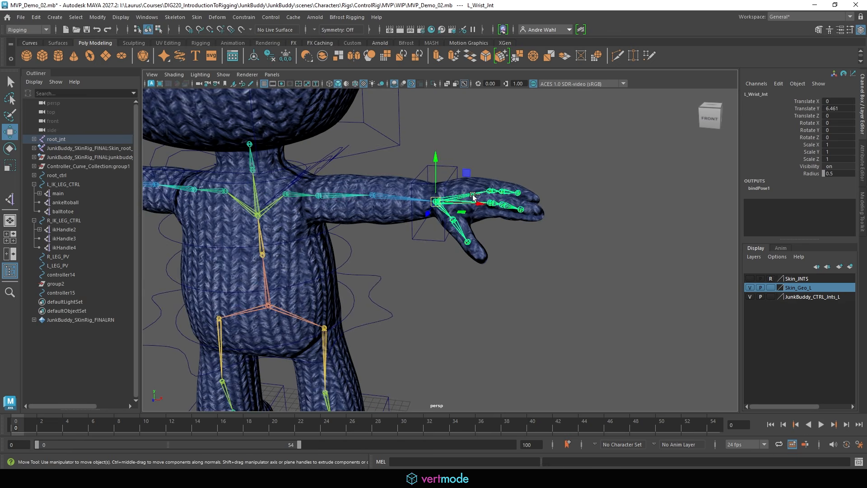
pyautogui.hotkey('ctrl', 'd')
pyautogui.moveTo(470, 204); pyautogui.dragTo(607, 204)
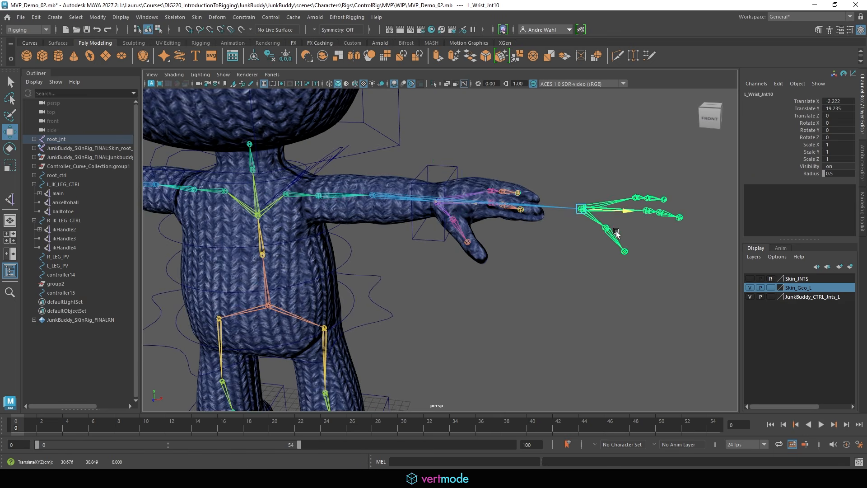
# Delete the thumb and both finger chains from the duplicated wrist joint.
pyautogui.keyDown('alt'); pyautogui.moveTo(586, 227); pyautogui.dragTo(543, 220, button='middle'); pyautogui.keyUp('alt')
pyautogui.click(552, 220)
pyautogui.press('Delete')
pyautogui.click(592, 202)
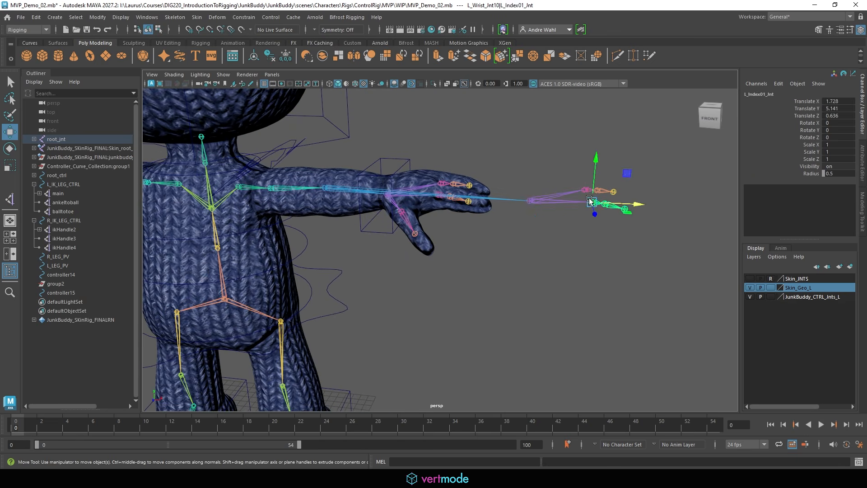
pyautogui.press('Delete')
pyautogui.click(586, 190)
pyautogui.press('Delete')
# Unparent the duplicated wrist joint and move it along X into the middle of the left palm, at about 21.5.
pyautogui.click(531, 202)
pyautogui.keyDown('alt'); pyautogui.moveTo(531, 202); pyautogui.dragTo(555, 228); pyautogui.keyUp('alt')
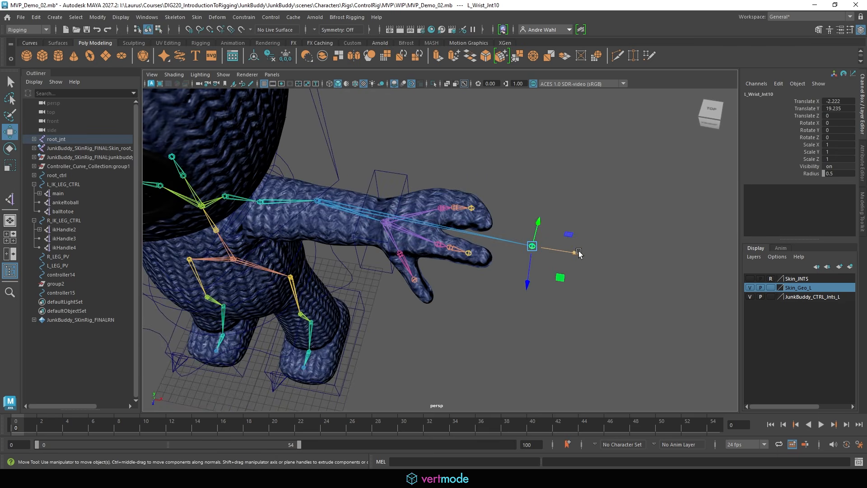
pyautogui.hotkey('shift', 'p')
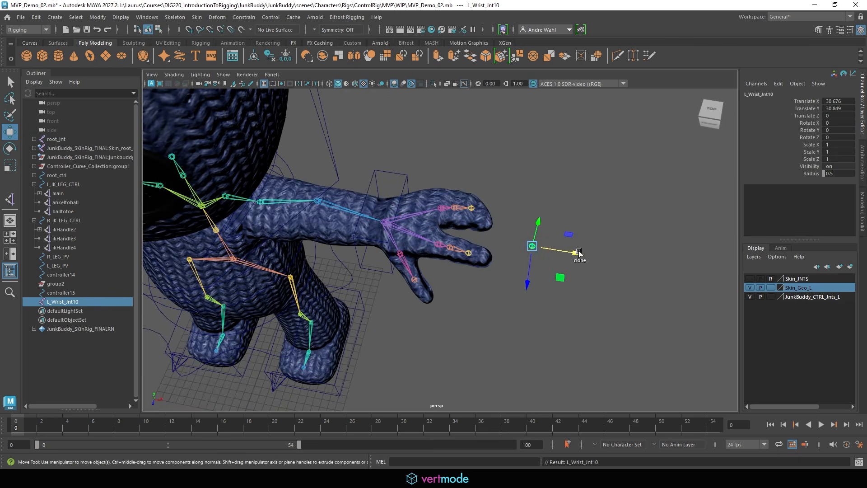
pyautogui.keyDown('alt'); pyautogui.moveTo(520, 244); pyautogui.dragTo(627, 247, button='right'); pyautogui.keyUp('alt')
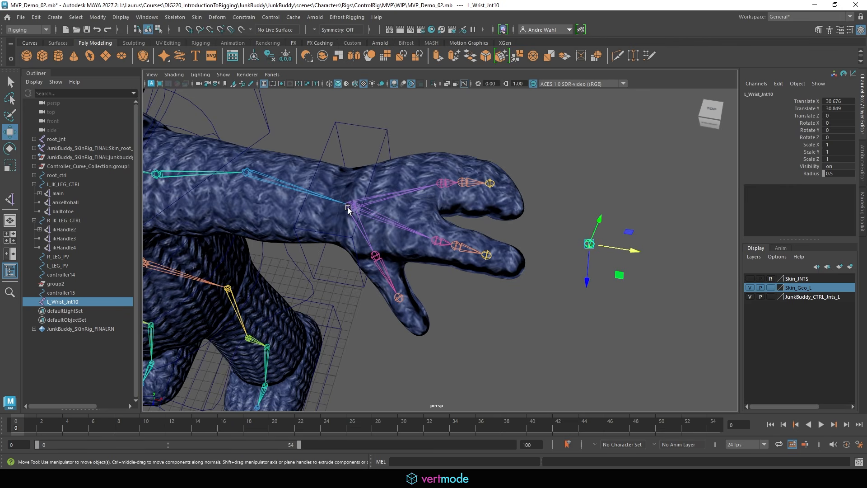
pyautogui.moveTo(603, 248); pyautogui.dragTo(328, 199)
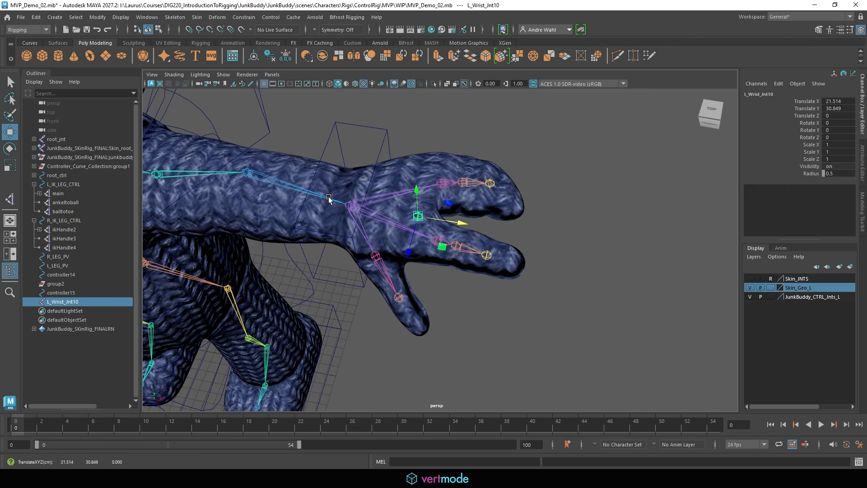
# Parent the palm joint under the left wrist joint and rename it L_IK_STABILIZER.
pyautogui.click(348, 206)
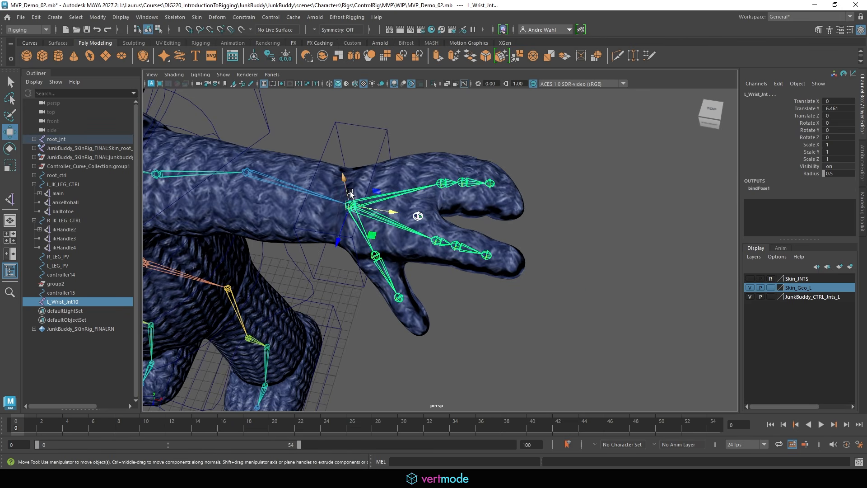
pyautogui.click(558, 205)
pyautogui.click(421, 214)
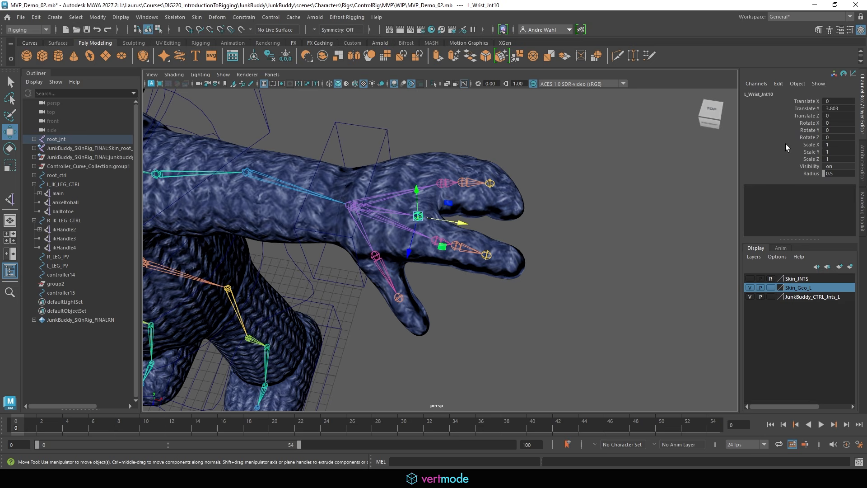
pyautogui.click(753, 93)
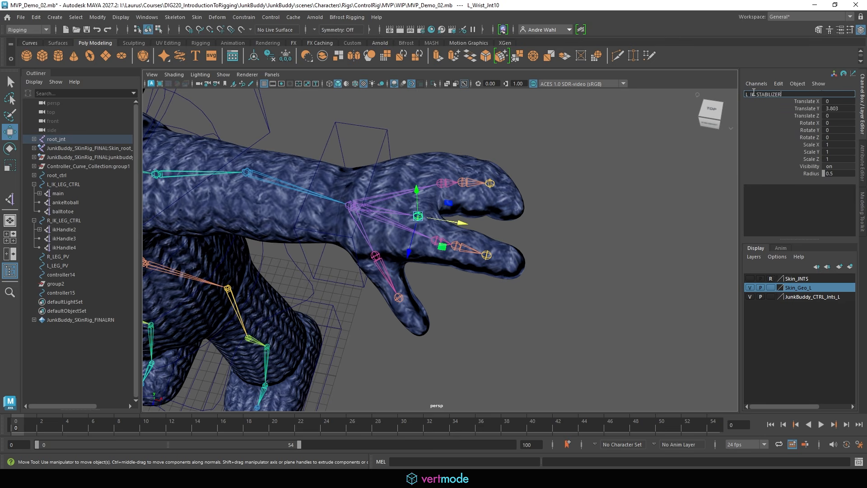
pyautogui.write('L_IK_STABILIZER')
pyautogui.press('Return')
# Hide the Skin_Geo_L layer, keeping the JunkBuddy_CTRL_Jnts_L layer visible.
pyautogui.click(750, 298)
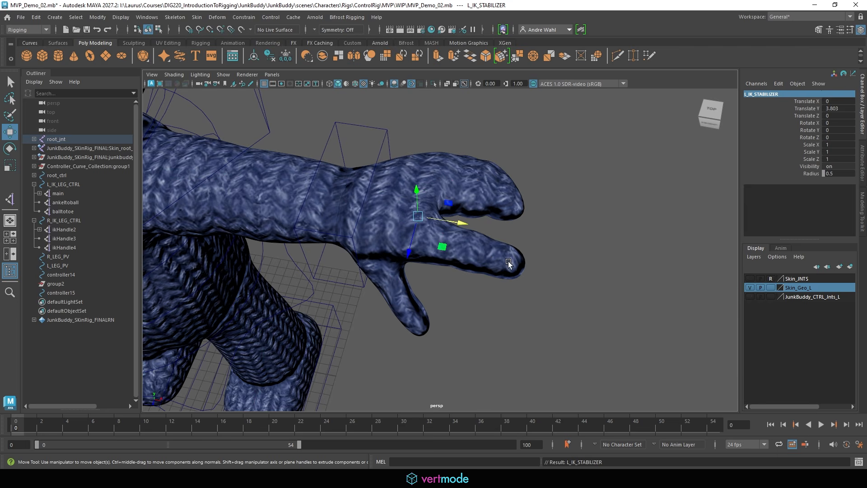
pyautogui.click(750, 296)
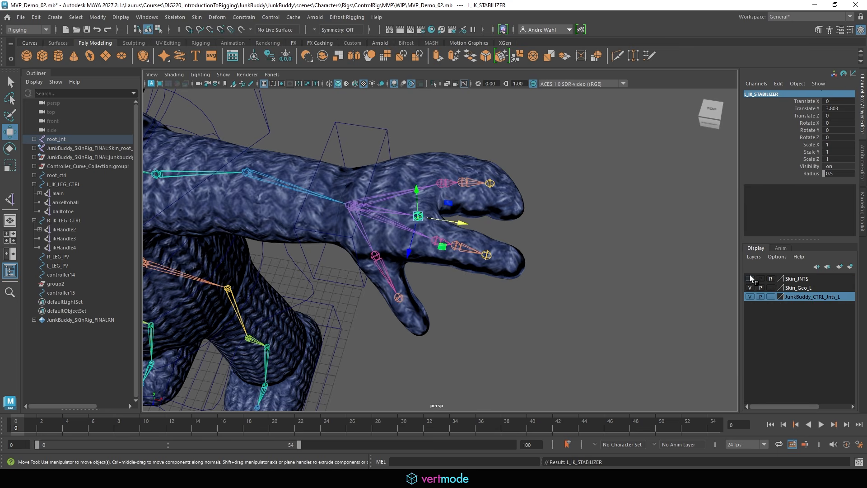
pyautogui.click(749, 288)
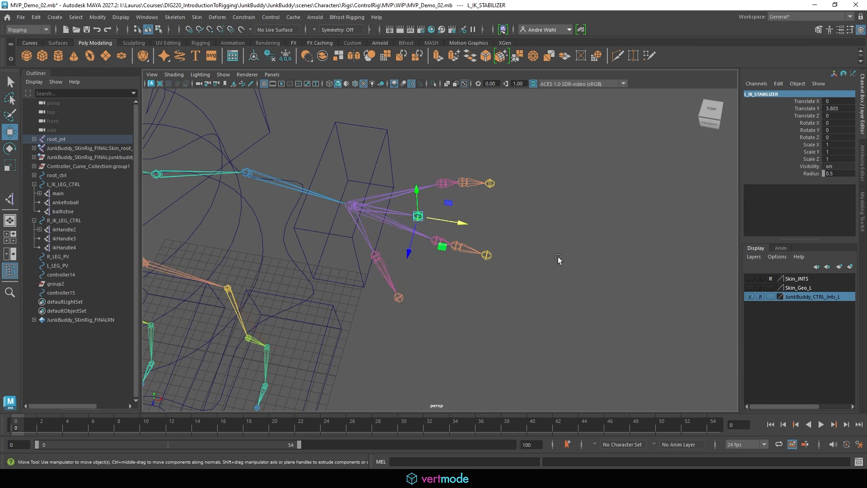
# Create a locator and snap it onto the left palm stabilizer joint.
pyautogui.click(562, 259)
pyautogui.click(47, 18)
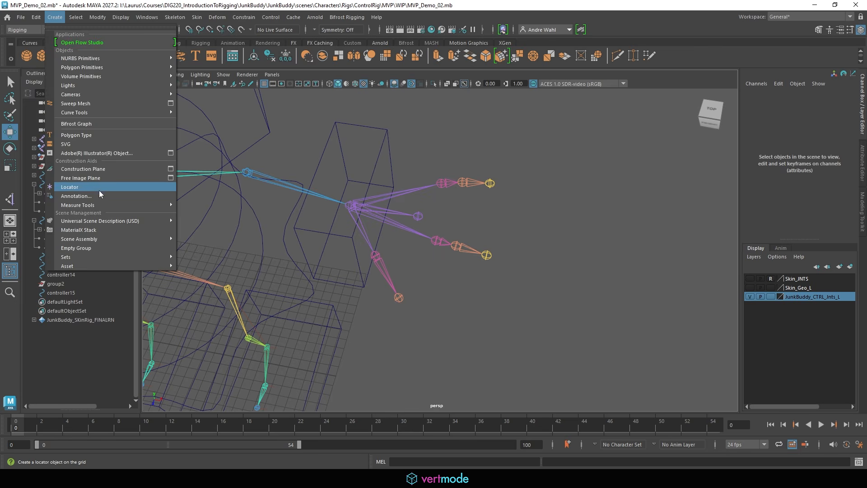
pyautogui.click(82, 187)
pyautogui.moveTo(387, 217); pyautogui.dragTo(418, 216)
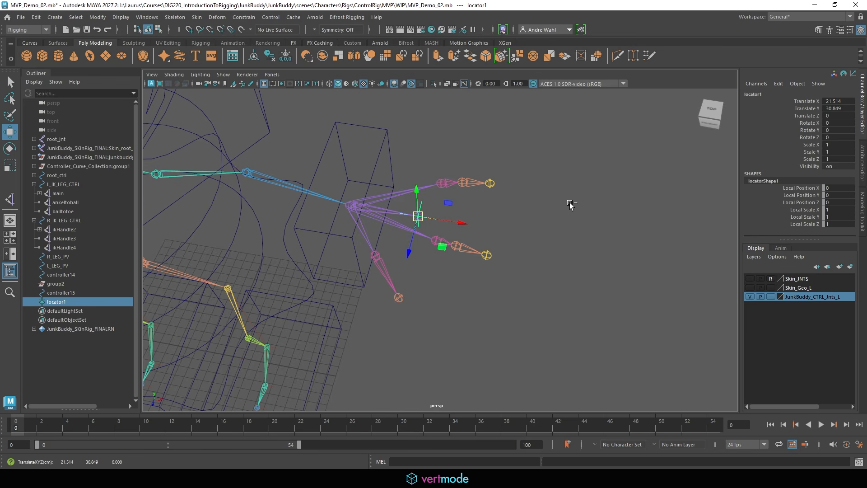
# Group the locator and set the group's Scale X to -1 to mirror it onto the right hand.
pyautogui.hotkey('ctrl', 'g')
pyautogui.click(835, 144)
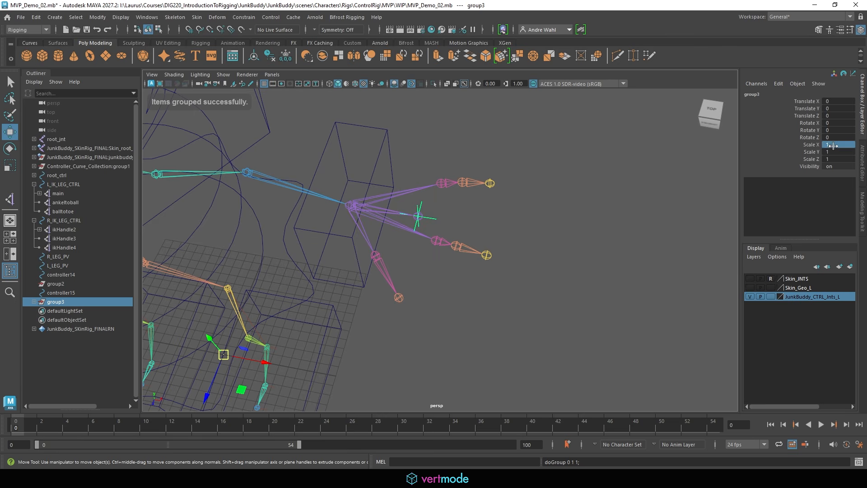
pyautogui.write('-1')
pyautogui.press('Return')
# Duplicate the right wrist joint, move the copy outward past the right hand, and unparent it from the skeleton.
pyautogui.keyDown('alt'); pyautogui.moveTo(189, 208); pyautogui.dragTo(501, 276, button='middle'); pyautogui.keyUp('alt')
pyautogui.keyDown('alt'); pyautogui.moveTo(501, 276); pyautogui.dragTo(546, 289, button='right'); pyautogui.keyUp('alt')
pyautogui.click(373, 188)
pyautogui.keyDown('alt'); pyautogui.moveTo(373, 190); pyautogui.dragTo(340, 195, button='right'); pyautogui.keyUp('alt')
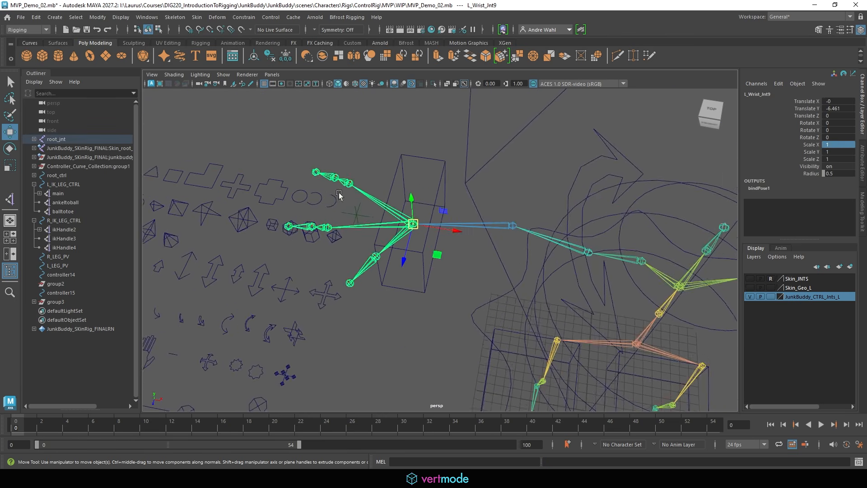
pyautogui.keyDown('alt'); pyautogui.moveTo(520, 248); pyautogui.dragTo(541, 171); pyautogui.keyUp('alt')
pyautogui.hotkey('ctrl', 'd')
pyautogui.moveTo(457, 213); pyautogui.dragTo(306, 285)
pyautogui.keyDown('alt'); pyautogui.moveTo(374, 221); pyautogui.dragTo(398, 192); pyautogui.keyUp('alt')
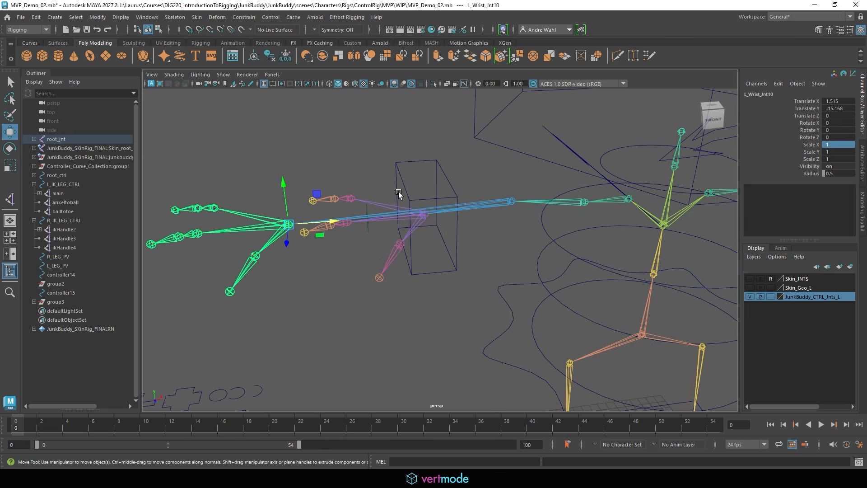
pyautogui.hotkey('shift', 'p')
# Delete the thumb and both finger chains from the duplicated right wrist joint.
pyautogui.press('Delete')
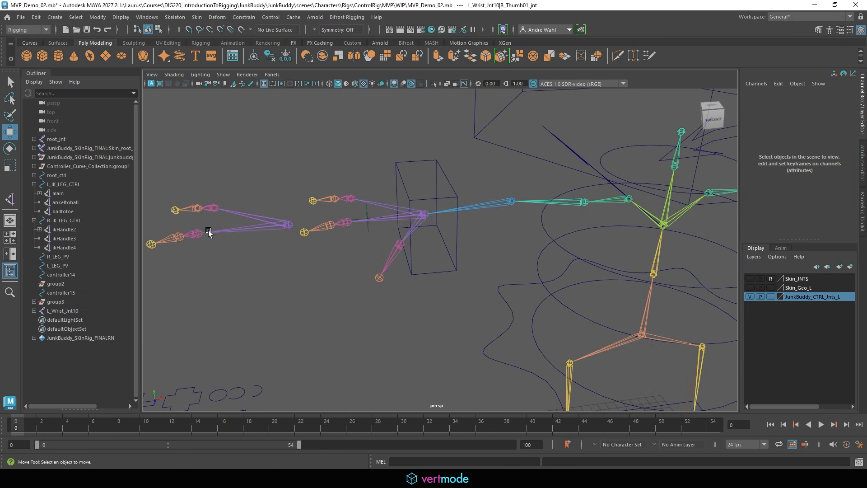
pyautogui.click(197, 234)
pyautogui.press('Delete')
pyautogui.click(214, 209)
pyautogui.press('Delete')
# Rename the remaining duplicated joint R_IK_STABALIZER.
pyautogui.click(291, 228)
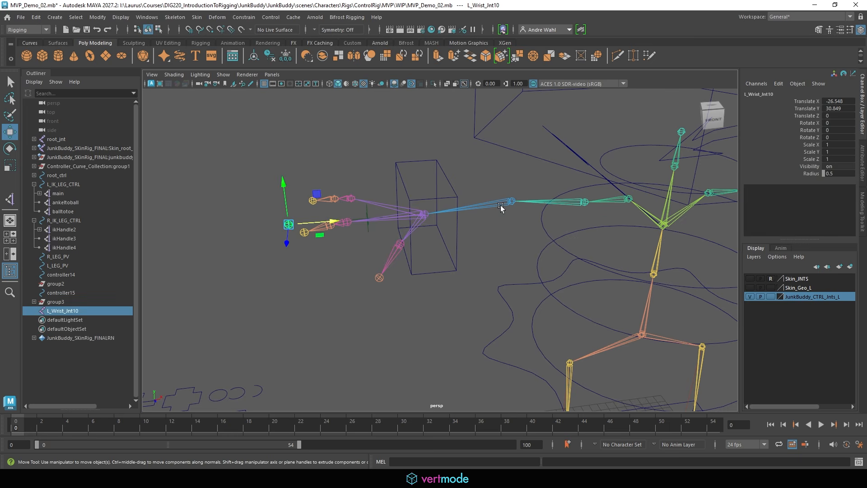
pyautogui.doubleClick(774, 95)
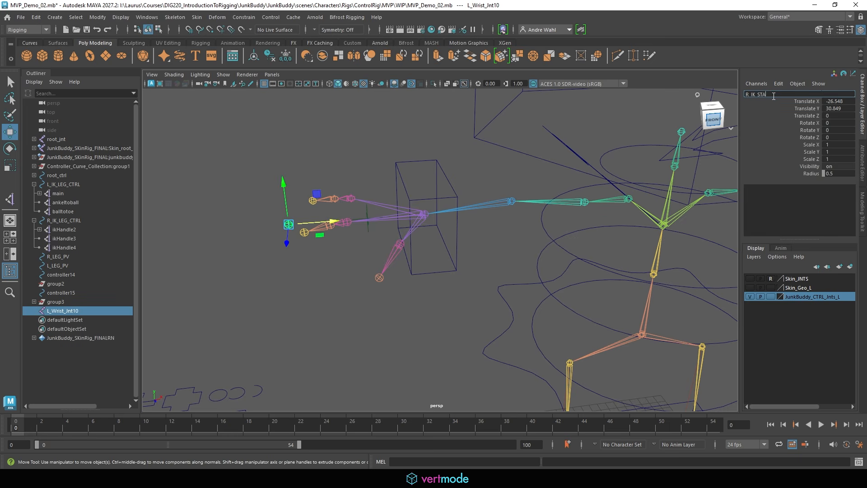
pyautogui.write('R_IK_STABALIZER')
pyautogui.press('Return')
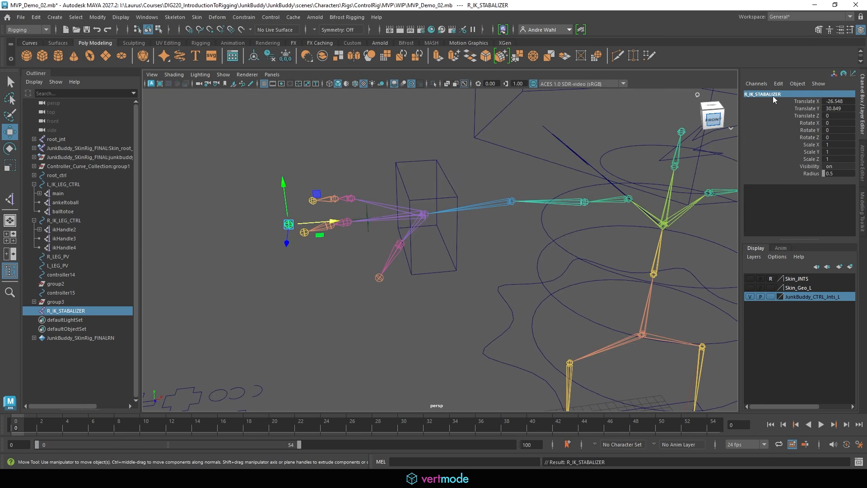
# Snap the R_IK_STABALIZER joint to the mirrored locator in the right palm and parent it under the right wrist joint.
pyautogui.keyDown('alt'); pyautogui.moveTo(507, 190); pyautogui.dragTo(381, 257); pyautogui.keyUp('alt')
pyautogui.click(420, 235)
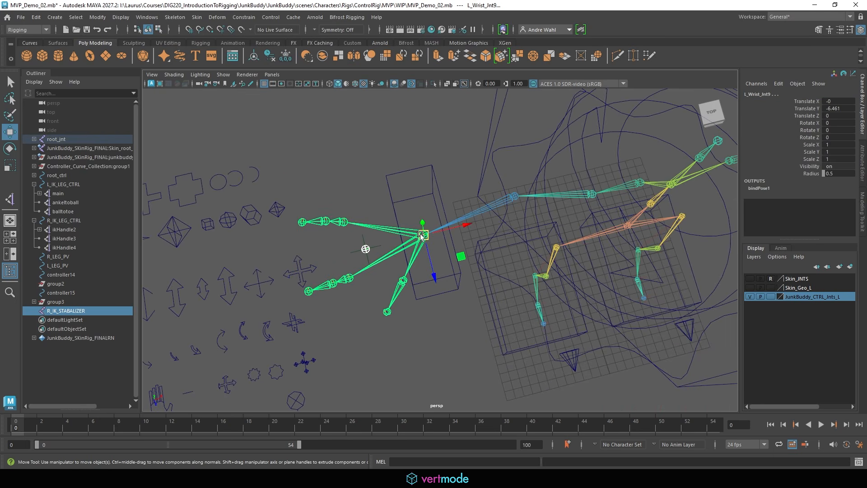
pyautogui.press('p')
pyautogui.click(381, 264)
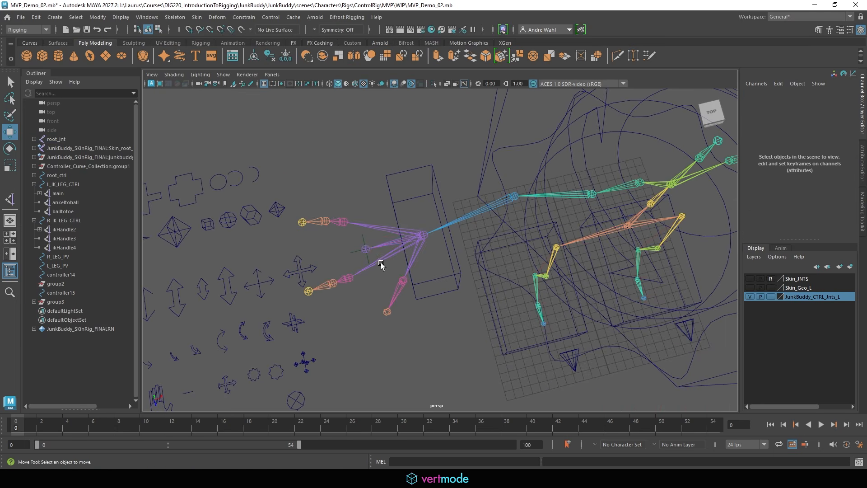
# Delete the mirrored locator in the right palm and show the Skin_Geo_L layer.
pyautogui.click(363, 235)
pyautogui.press('Delete')
pyautogui.click(750, 288)
# Create an IK handle from the left shoulder joint to the left wrist joint and parent it under the left wrist controller.
pyautogui.keyDown('alt'); pyautogui.moveTo(709, 276); pyautogui.dragTo(519, 229, button='right'); pyautogui.keyUp('alt')
pyautogui.keyDown('alt'); pyautogui.moveTo(519, 229); pyautogui.dragTo(294, 191); pyautogui.keyUp('alt')
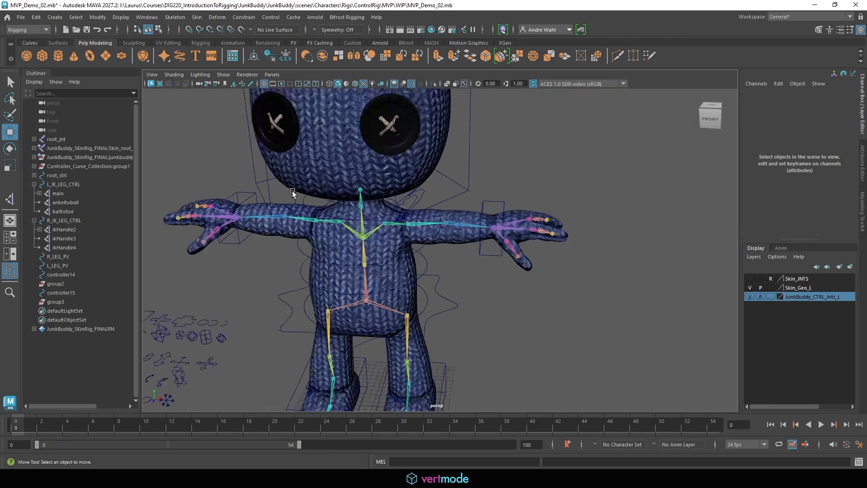
pyautogui.keyDown('alt'); pyautogui.moveTo(294, 192); pyautogui.dragTo(505, 267, button='right'); pyautogui.keyUp('alt')
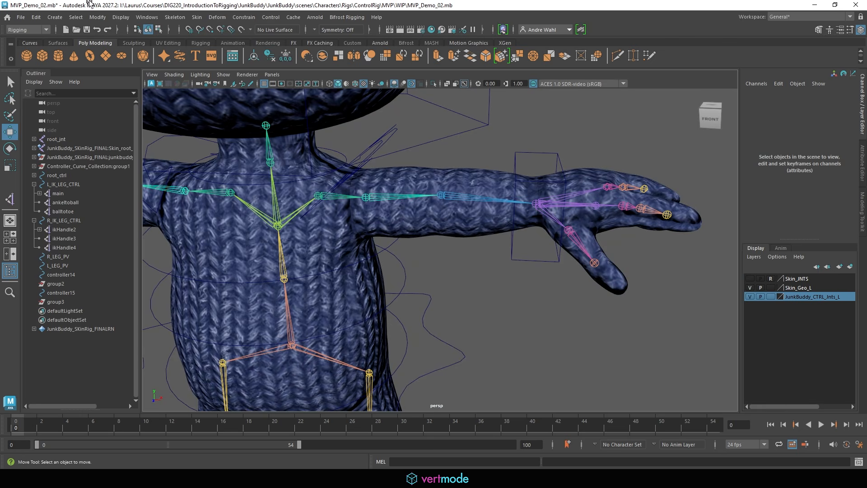
pyautogui.click(196, 17)
pyautogui.moveTo(175, 17)
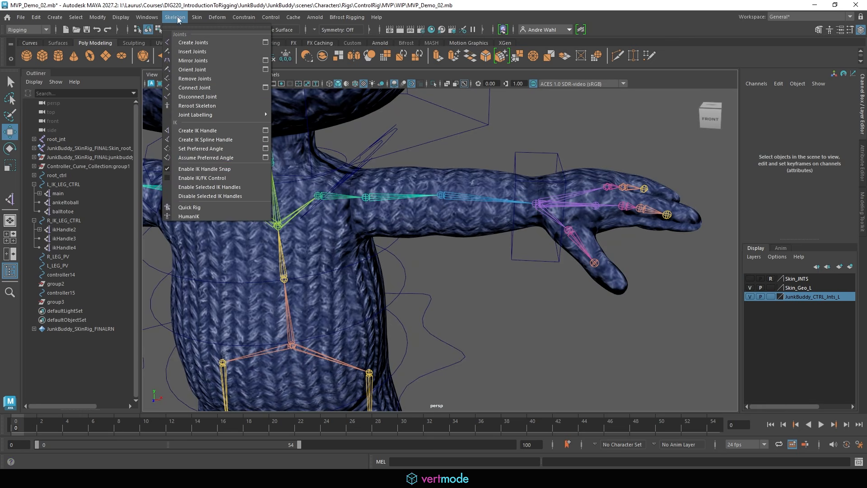
pyautogui.click(193, 131)
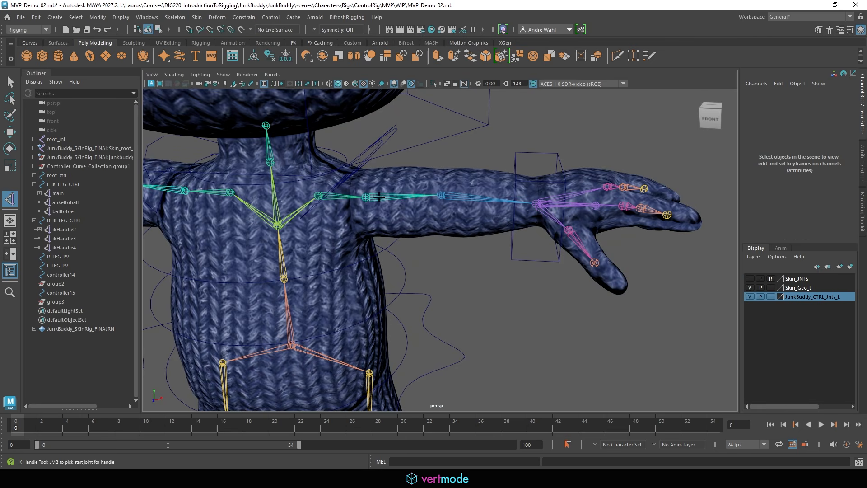
pyautogui.click(367, 197)
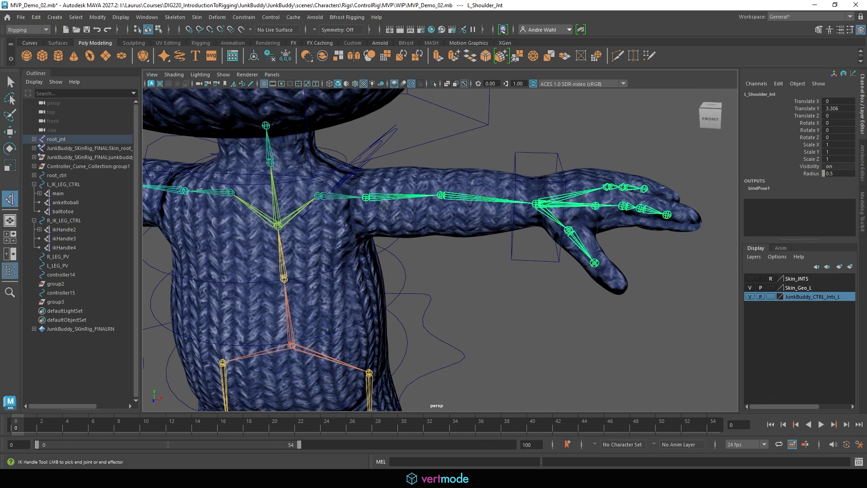
pyautogui.click(536, 204)
pyautogui.keyDown('shift'); pyautogui.click(558, 161); pyautogui.keyUp('shift')
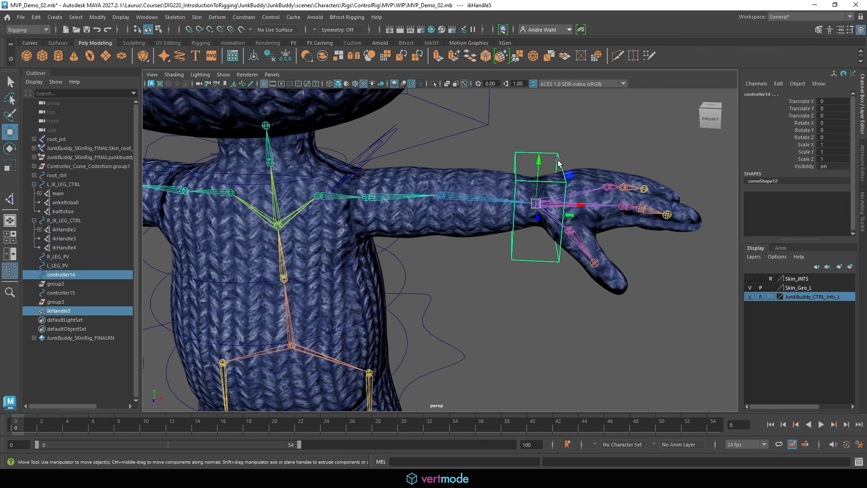
pyautogui.press('p')
pyautogui.click(558, 161)
# Test the left arm IK by moving and rotating the left wrist controller, and undo the test pose.
pyautogui.keyDown('alt'); pyautogui.moveTo(578, 174); pyautogui.dragTo(542, 189, button='right'); pyautogui.keyUp('alt')
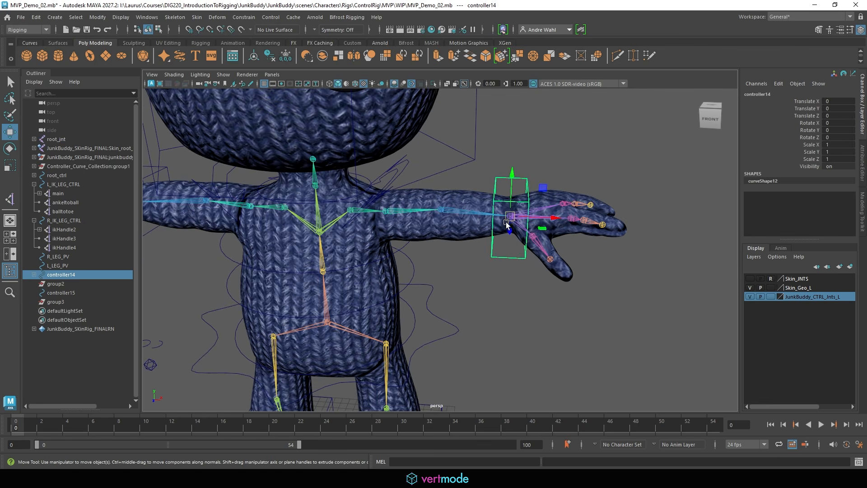
pyautogui.moveTo(510, 217); pyautogui.dragTo(380, 171)
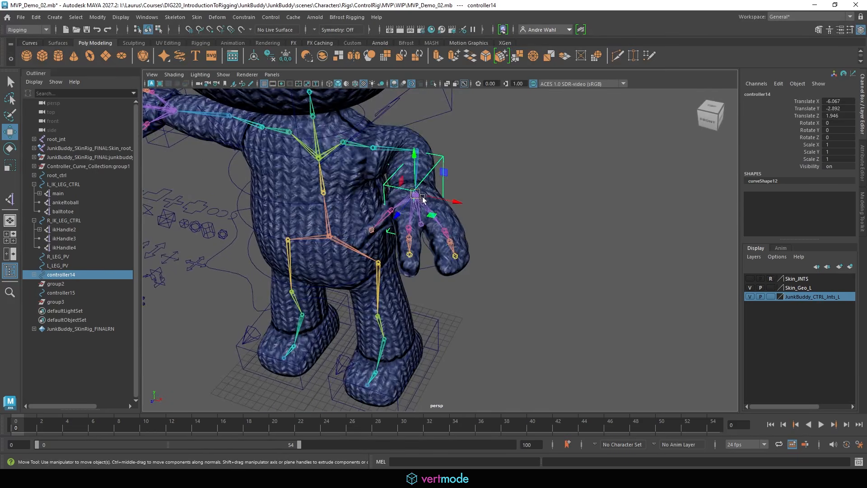
pyautogui.moveTo(415, 194); pyautogui.dragTo(453, 220)
pyautogui.press('e')
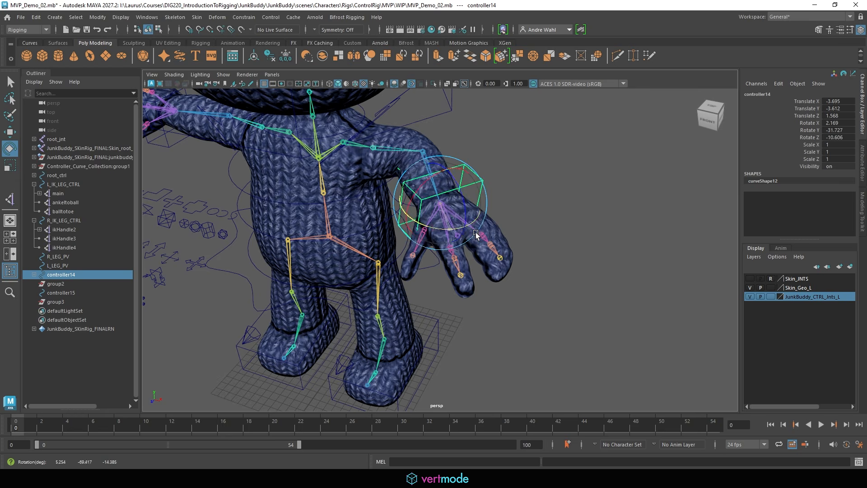
pyautogui.hotkey('ctrl', 'z')
pyautogui.hotkey('ctrl', 'z')
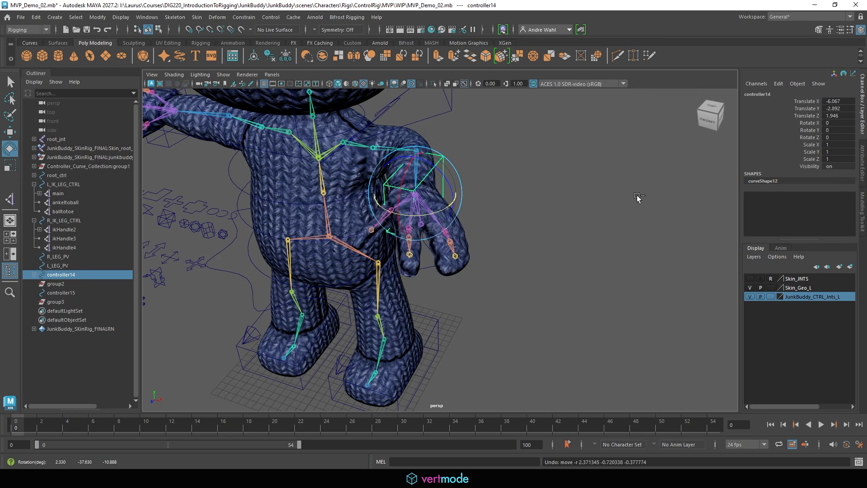
pyautogui.hotkey('ctrl', 'z')
pyautogui.click(637, 196)
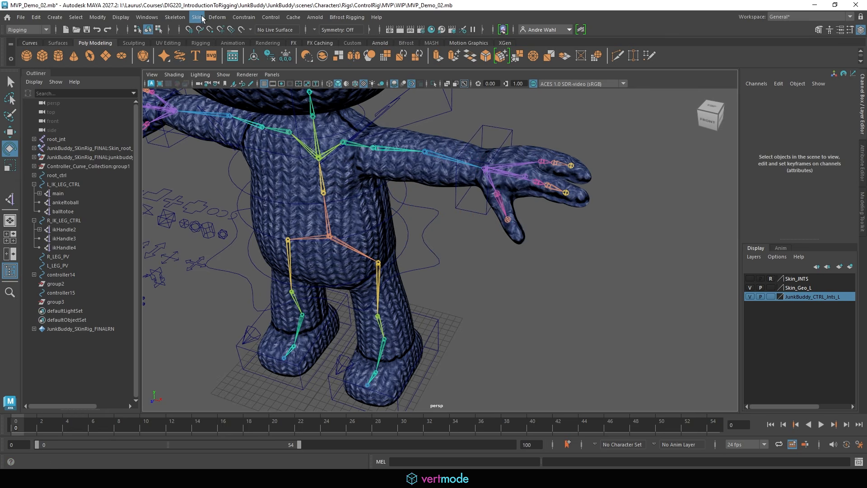
# Create an IK handle from the left wrist joint to the left stabilizer joint and parent it under the left wrist controller.
pyautogui.click(182, 19)
pyautogui.click(214, 131)
pyautogui.keyDown('alt'); pyautogui.moveTo(354, 156); pyautogui.dragTo(334, 179, button='middle'); pyautogui.keyUp('alt')
pyautogui.keyDown('alt'); pyautogui.moveTo(334, 179); pyautogui.dragTo(475, 161, button='right'); pyautogui.keyUp('alt')
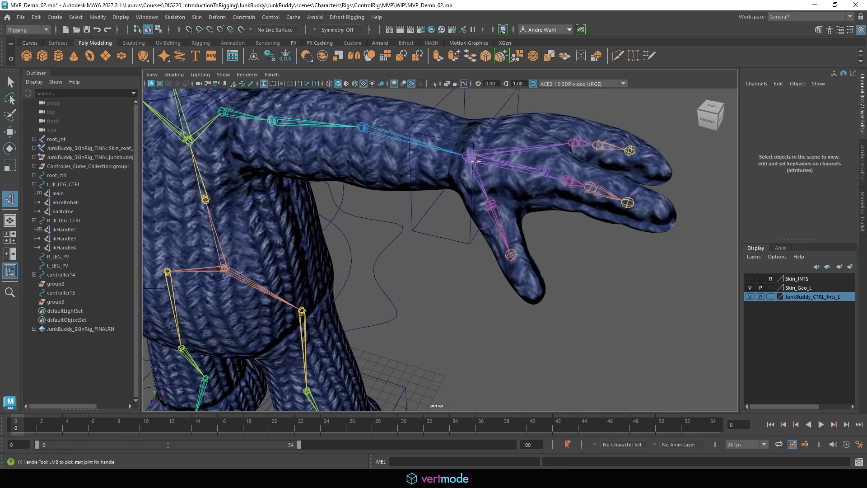
pyautogui.click(470, 157)
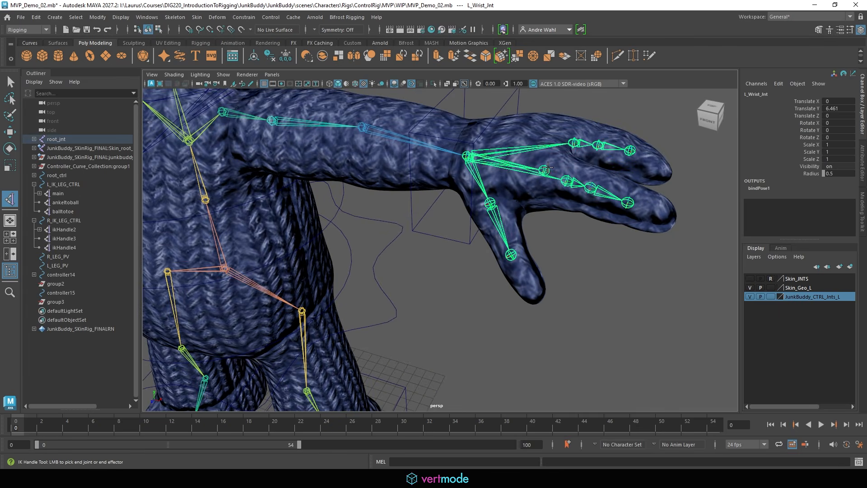
pyautogui.click(544, 170)
pyautogui.press('e')
pyautogui.keyDown('alt'); pyautogui.moveTo(618, 190); pyautogui.dragTo(467, 157, button='right'); pyautogui.keyUp('alt')
pyautogui.keyDown('shift'); pyautogui.click(454, 146); pyautogui.keyUp('shift')
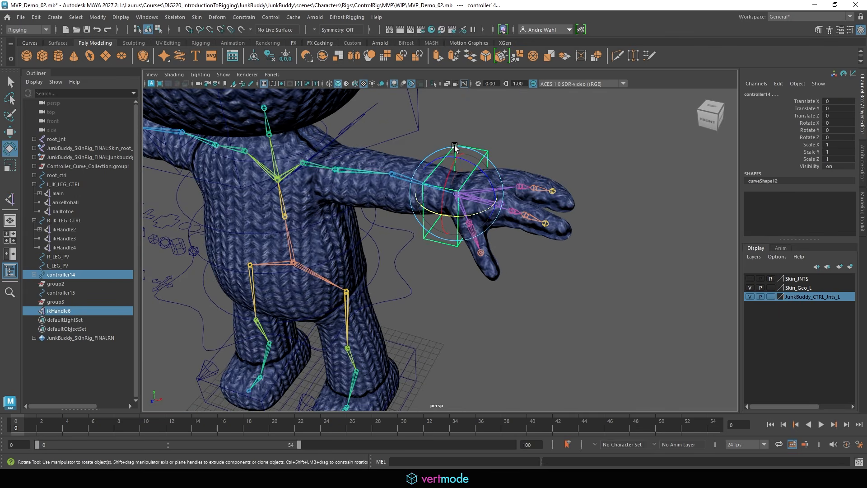
pyautogui.press('p')
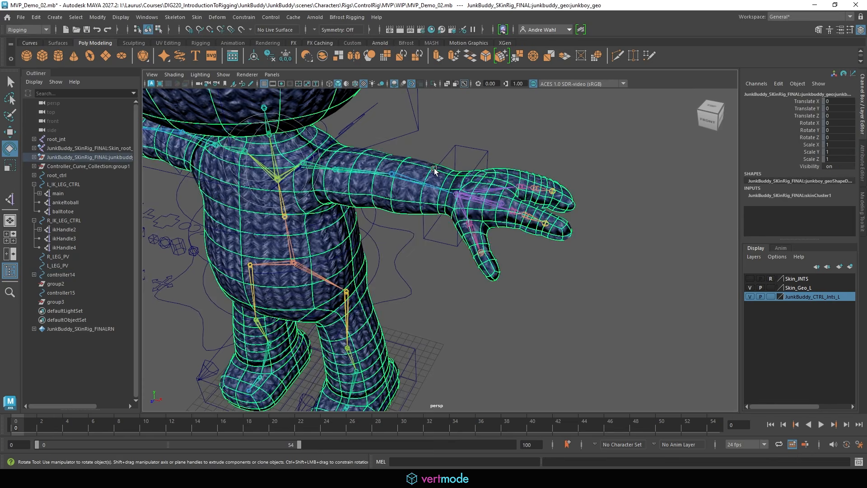
# Move and rotate the left wrist controller to test that the hand follows it.
pyautogui.press('w')
pyautogui.moveTo(466, 195); pyautogui.dragTo(346, 206)
pyautogui.press('e')
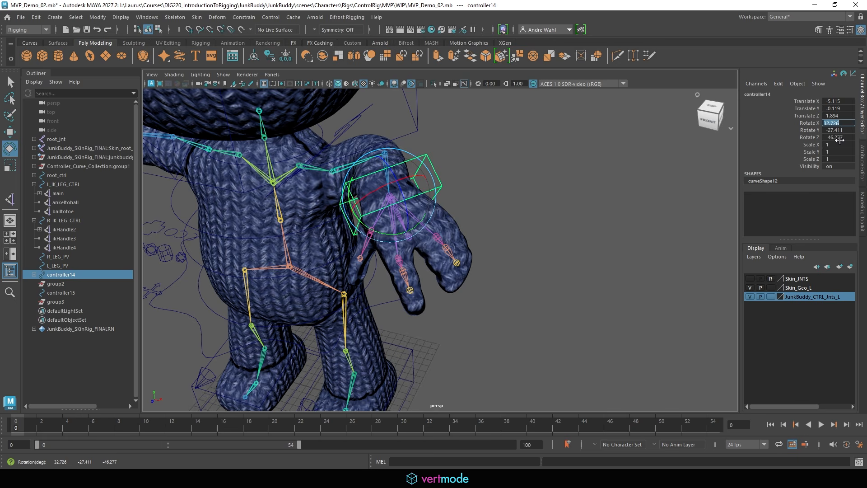
# Reset the left wrist controller's rotation and translation to 0 on all axes.
pyautogui.keyDown('shift'); pyautogui.click(839, 138); pyautogui.keyUp('shift')
pyautogui.write('0')
pyautogui.press('Return')
pyautogui.click(576, 247)
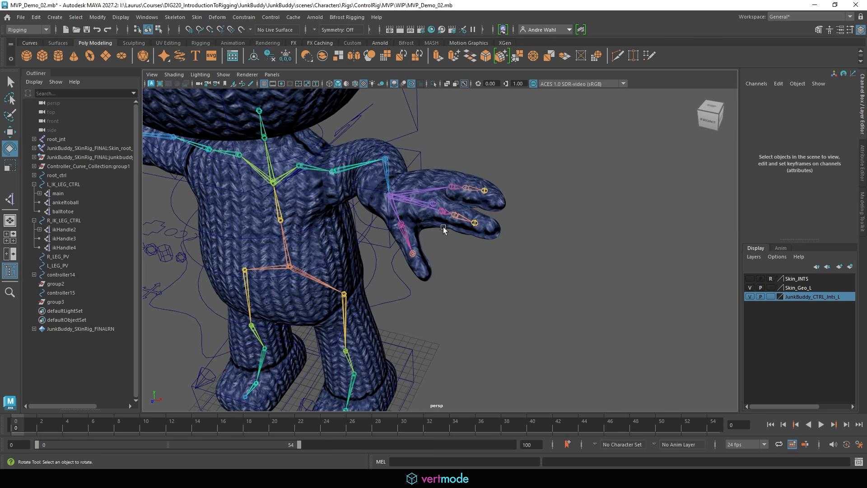
pyautogui.click(420, 155)
pyautogui.moveTo(835, 101); pyautogui.dragTo(842, 118)
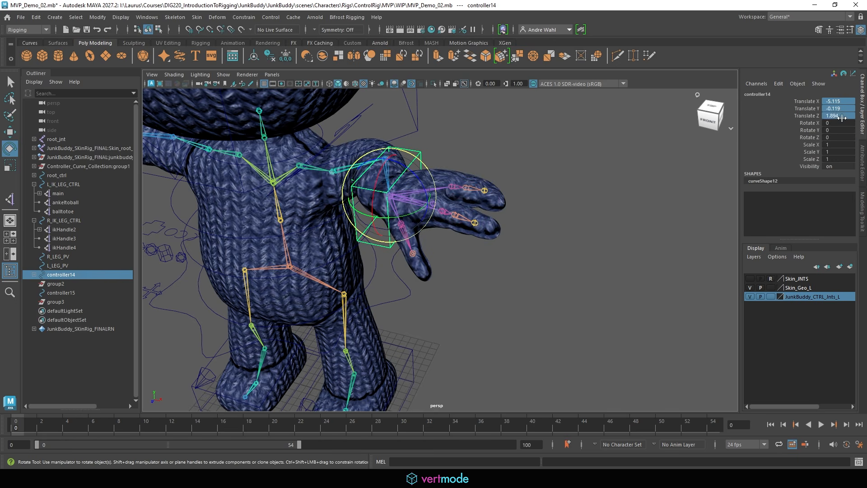
pyautogui.write('0')
pyautogui.press('Return')
pyautogui.click(391, 218)
# Create an IK handle from the right shoulder joint to the right wrist joint and parent it under the right wrist controller.
pyautogui.keyDown('alt'); pyautogui.moveTo(391, 219); pyautogui.dragTo(451, 257); pyautogui.keyUp('alt')
pyautogui.scroll(2, 450, 256)
pyautogui.click(175, 17)
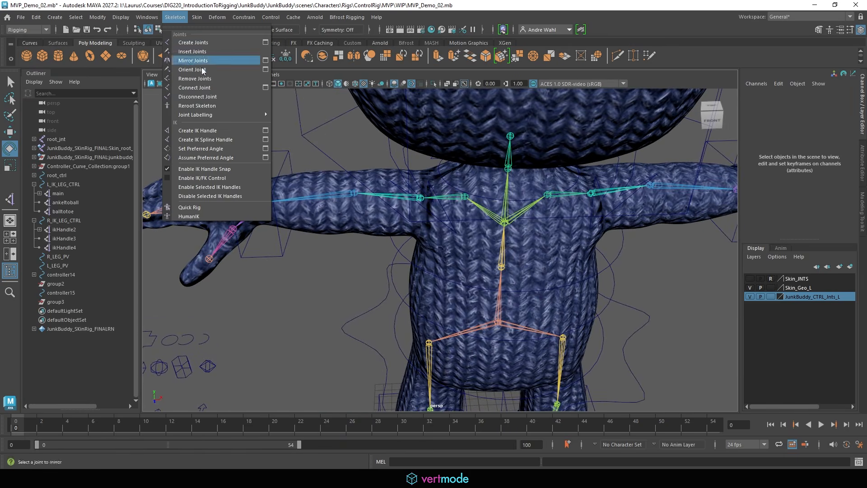
pyautogui.click(214, 131)
pyautogui.click(421, 197)
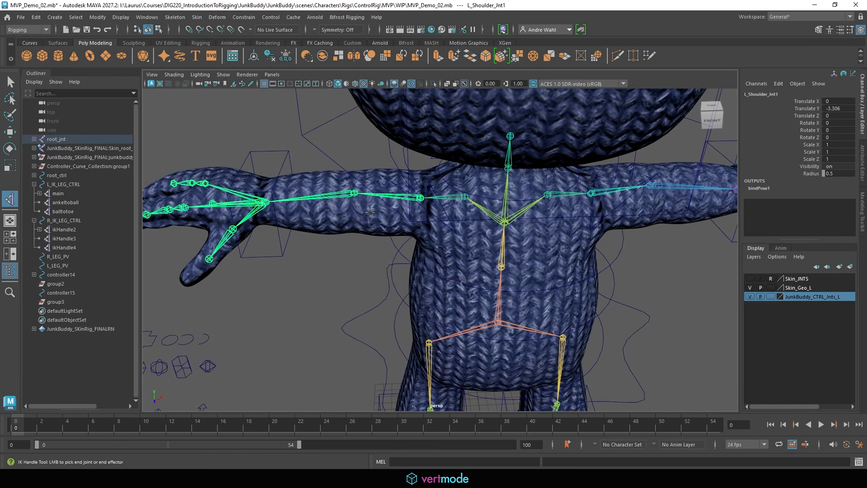
pyautogui.click(265, 201)
pyautogui.press('q')
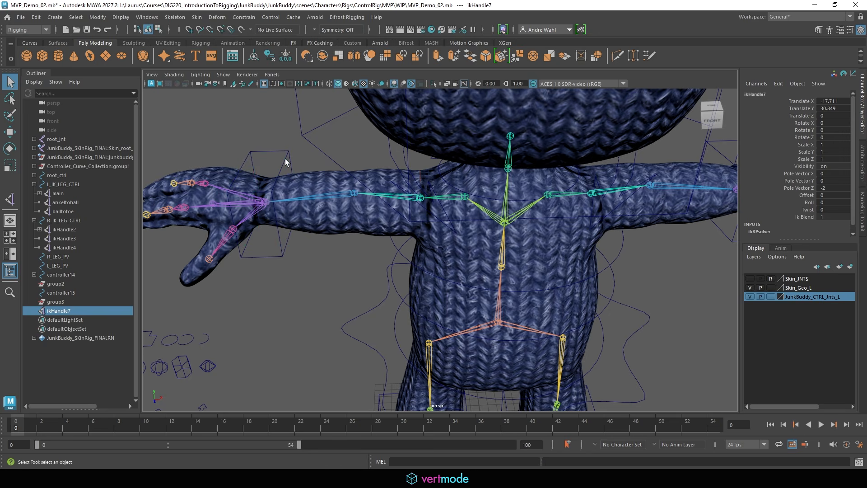
pyautogui.keyDown('shift'); pyautogui.click(286, 162); pyautogui.keyUp('shift')
pyautogui.press('p')
pyautogui.click(294, 153)
# Create an IK handle from the right wrist joint to the right stabilizer joint and parent it under the right wrist controller.
pyautogui.keyDown('alt'); pyautogui.moveTo(294, 153); pyautogui.dragTo(318, 160); pyautogui.keyUp('alt')
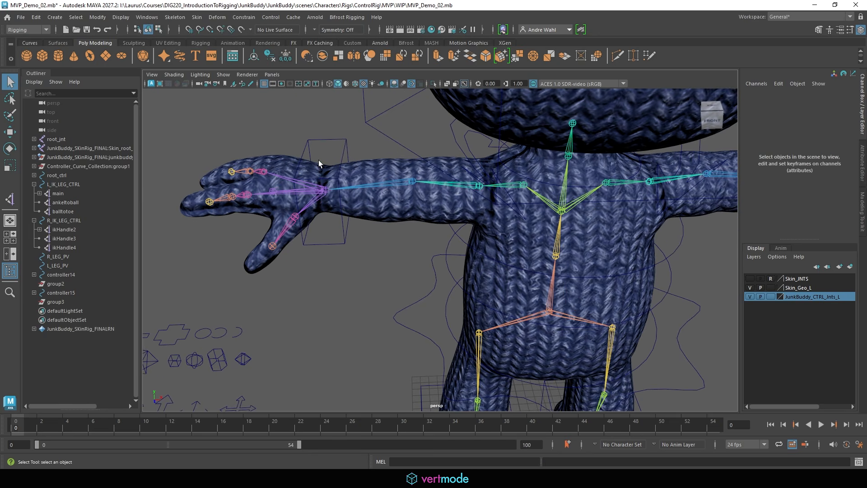
pyautogui.press('y')
pyautogui.click(326, 189)
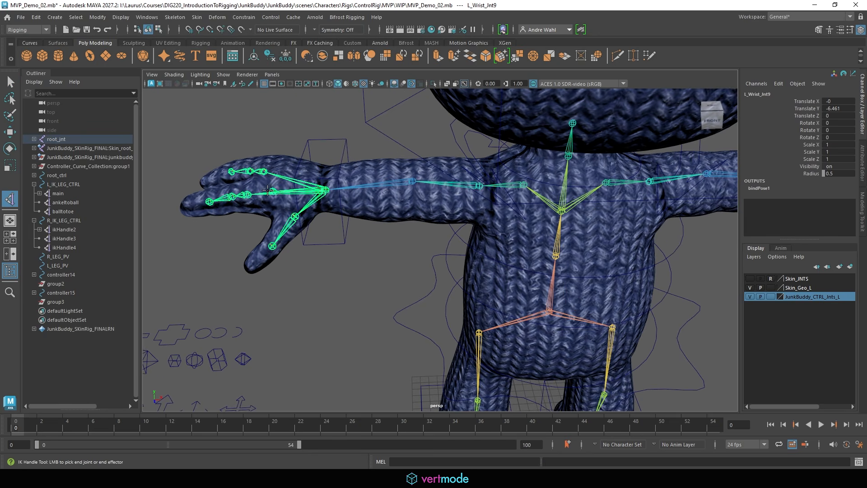
pyautogui.keyDown('alt'); pyautogui.moveTo(272, 189); pyautogui.dragTo(259, 199); pyautogui.keyUp('alt')
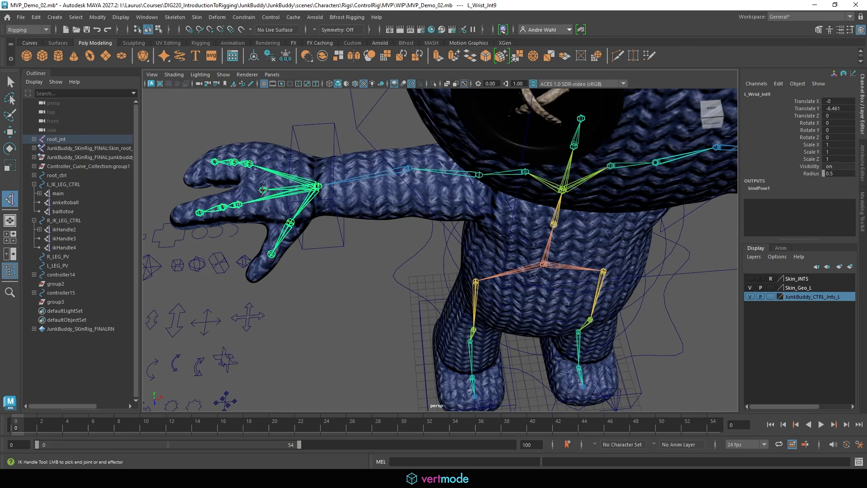
pyautogui.click(263, 190)
pyautogui.press('q')
pyautogui.keyDown('shift'); pyautogui.click(292, 134); pyautogui.keyUp('shift')
pyautogui.press('p')
pyautogui.click(292, 133)
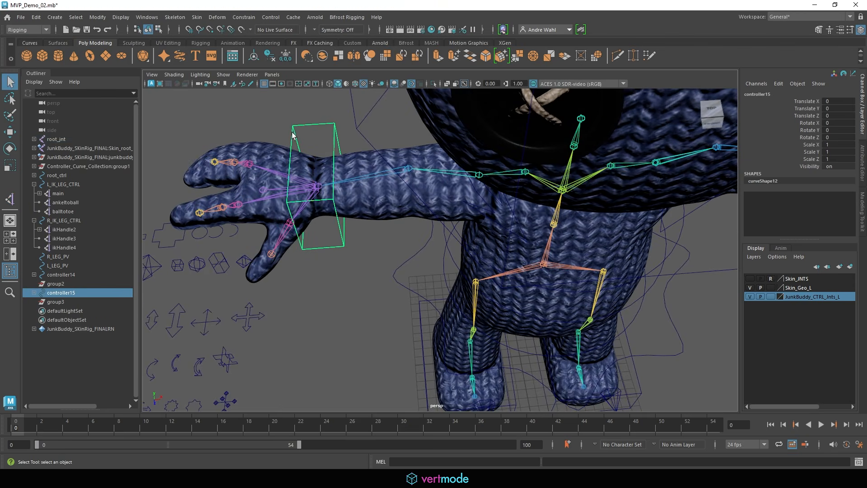
# Test the right wrist controller by moving it, and undo the move.
pyautogui.keyDown('alt'); pyautogui.moveTo(326, 183); pyautogui.dragTo(400, 201); pyautogui.keyUp('alt')
pyautogui.press('w')
pyautogui.hotkey('ctrl', 'z')
# Hide the Skin_Geo_L display layer, keeping the JunkBuddy_CTRL_Jnts_L layer visible.
pyautogui.keyDown('alt'); pyautogui.moveTo(584, 280); pyautogui.dragTo(361, 249, button='right'); pyautogui.keyUp('alt')
pyautogui.keyDown('alt'); pyautogui.moveTo(361, 249); pyautogui.dragTo(340, 289); pyautogui.keyUp('alt')
pyautogui.keyDown('alt'); pyautogui.moveTo(339, 289); pyautogui.dragTo(316, 246, button='middle'); pyautogui.keyUp('alt')
pyautogui.keyDown('alt'); pyautogui.moveTo(316, 247); pyautogui.dragTo(569, 277, button='right'); pyautogui.keyUp('alt')
pyautogui.click(750, 296)
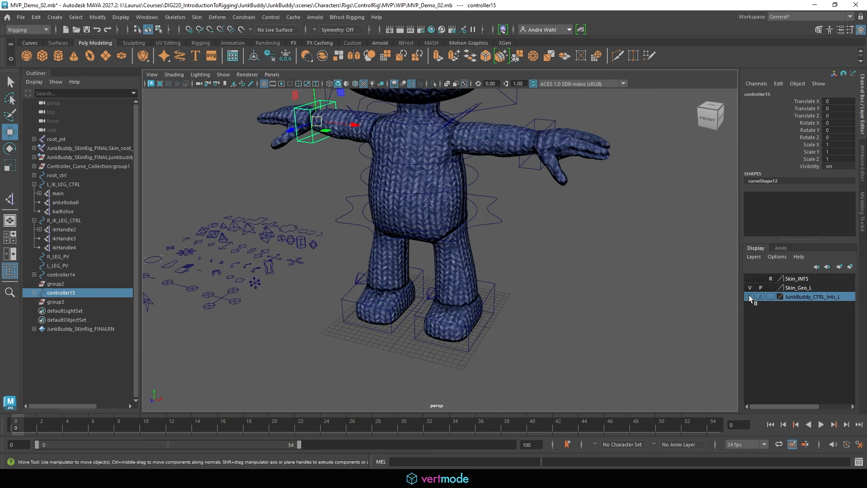
pyautogui.click(750, 296)
pyautogui.click(751, 287)
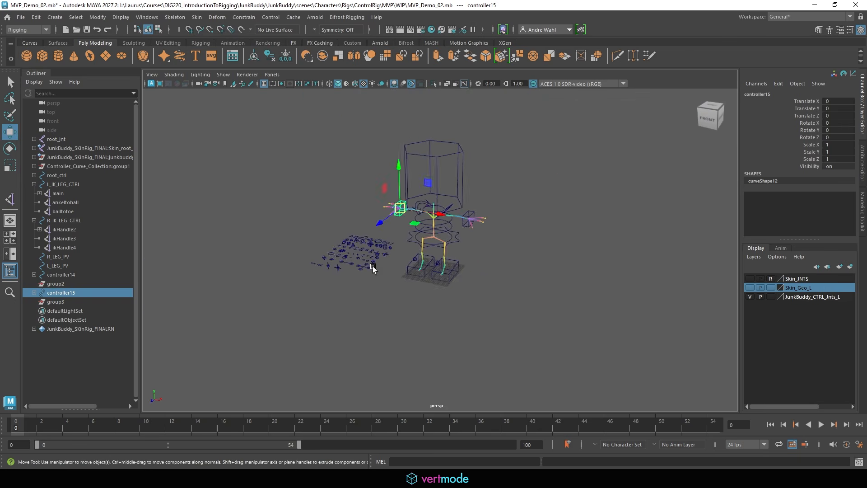
# Take a diamond-shaped curve from the controller collection and snap it onto the right elbow joint.
pyautogui.keyDown('alt'); pyautogui.moveTo(373, 267); pyautogui.dragTo(354, 293); pyautogui.keyUp('alt')
pyautogui.keyDown('alt'); pyautogui.moveTo(355, 294); pyautogui.dragTo(493, 367, button='middle'); pyautogui.keyUp('alt')
pyautogui.keyDown('alt'); pyautogui.moveTo(356, 262); pyautogui.dragTo(569, 330, button='right'); pyautogui.keyUp('alt')
pyautogui.keyDown('alt'); pyautogui.moveTo(569, 330); pyautogui.dragTo(380, 213, button='middle'); pyautogui.keyUp('alt')
pyautogui.click(461, 272)
pyautogui.press('v')
pyautogui.moveTo(404, 227); pyautogui.dragTo(568, 158)
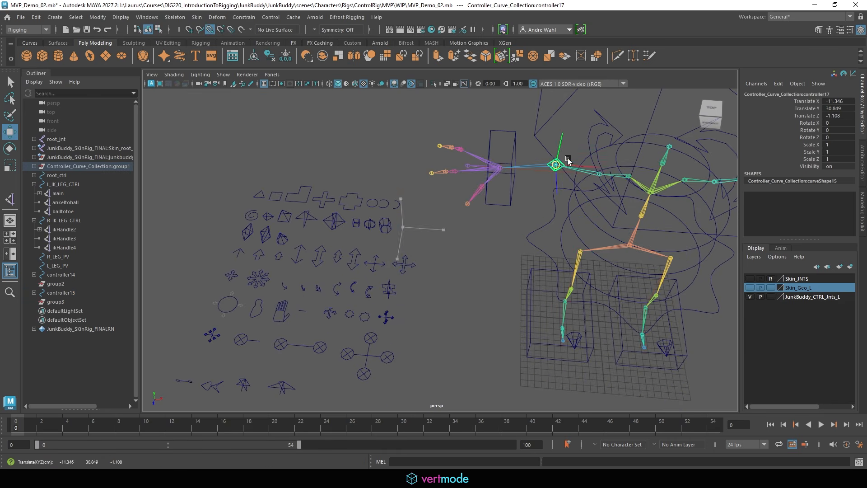
# Set the right elbow controller's Rotate Y to 90 and freeze its transformations.
pyautogui.keyDown('alt'); pyautogui.moveTo(568, 158); pyautogui.dragTo(481, 199, button='middle'); pyautogui.keyUp('alt')
pyautogui.press('e')
pyautogui.moveTo(488, 217); pyautogui.dragTo(548, 216)
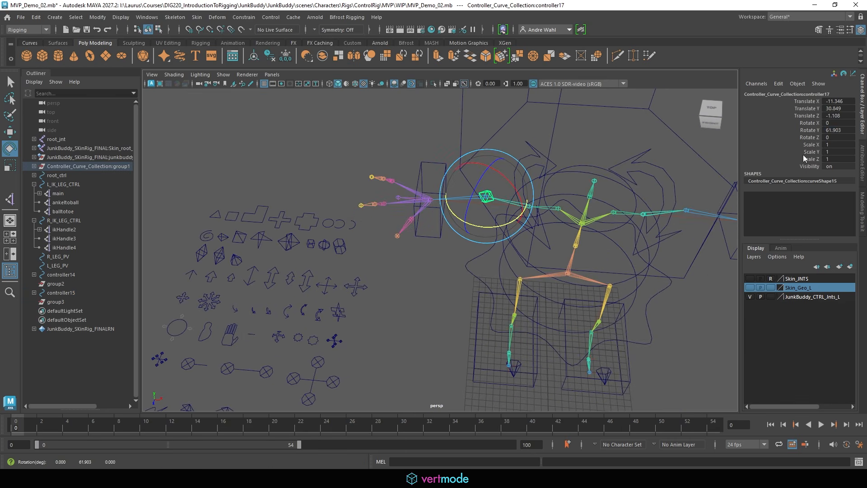
pyautogui.click(838, 131)
pyautogui.write('90')
pyautogui.press('Return')
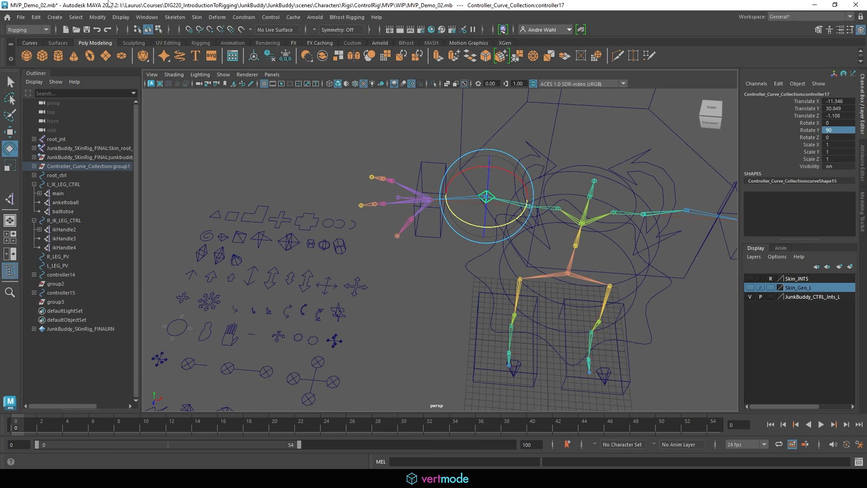
pyautogui.click(98, 17)
pyautogui.click(113, 60)
# Duplicate the right elbow controller and snap the copy onto the left elbow joint.
pyautogui.press('w')
pyautogui.keyDown('alt'); pyautogui.moveTo(251, 121); pyautogui.dragTo(449, 220); pyautogui.keyUp('alt')
pyautogui.keyDown('alt'); pyautogui.moveTo(357, 194); pyautogui.dragTo(461, 161); pyautogui.keyUp('alt')
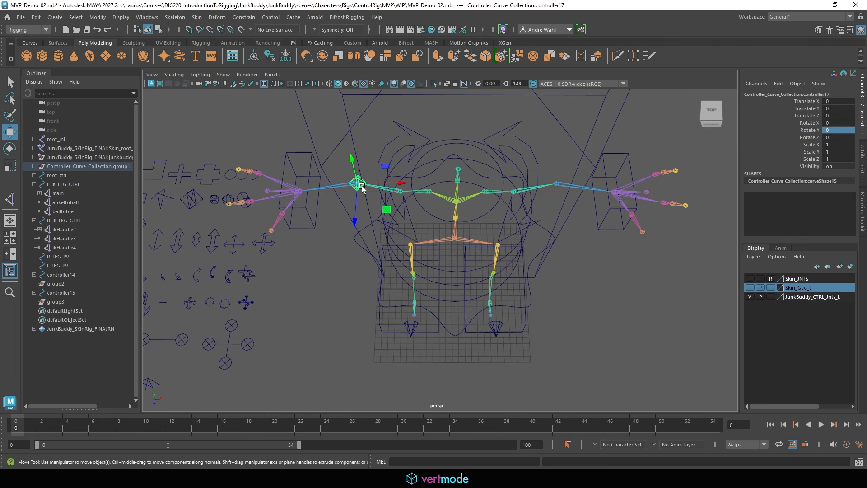
pyautogui.hotkey('ctrl', 'd')
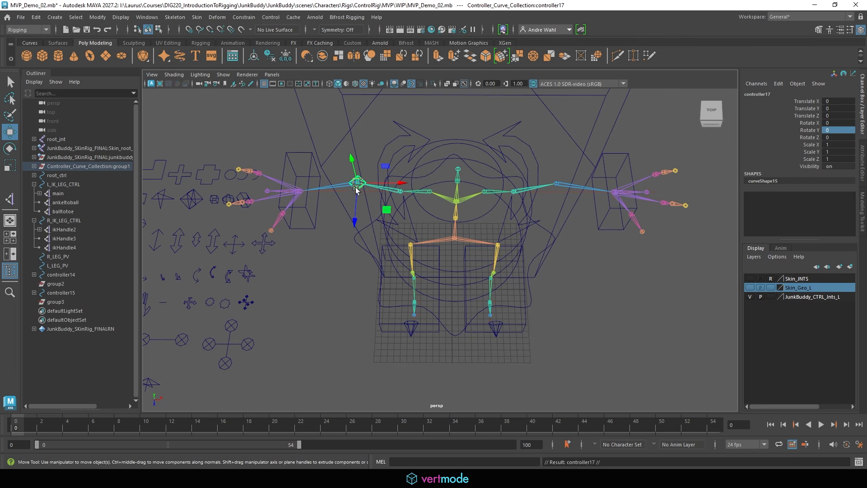
pyautogui.moveTo(358, 183); pyautogui.dragTo(556, 184)
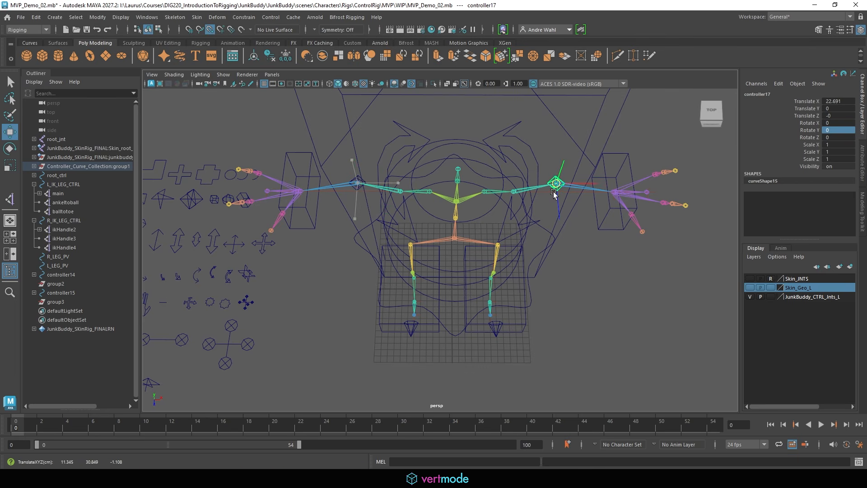
# Move both elbow controllers about 7.5 units back in Z behind the elbows and show the Skin_Geo_L layer.
pyautogui.click(359, 186)
pyautogui.moveTo(360, 224); pyautogui.dragTo(359, 167)
pyautogui.click(750, 288)
pyautogui.scroll(-5, 578, 216)
pyautogui.keyDown('alt'); pyautogui.moveTo(578, 216); pyautogui.dragTo(471, 180); pyautogui.keyUp('alt')
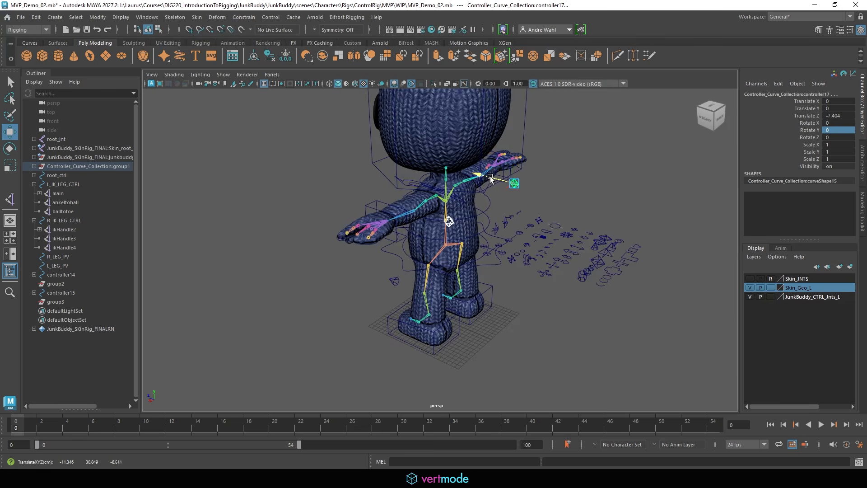
pyautogui.click(593, 206)
pyautogui.scroll(2, 593, 207)
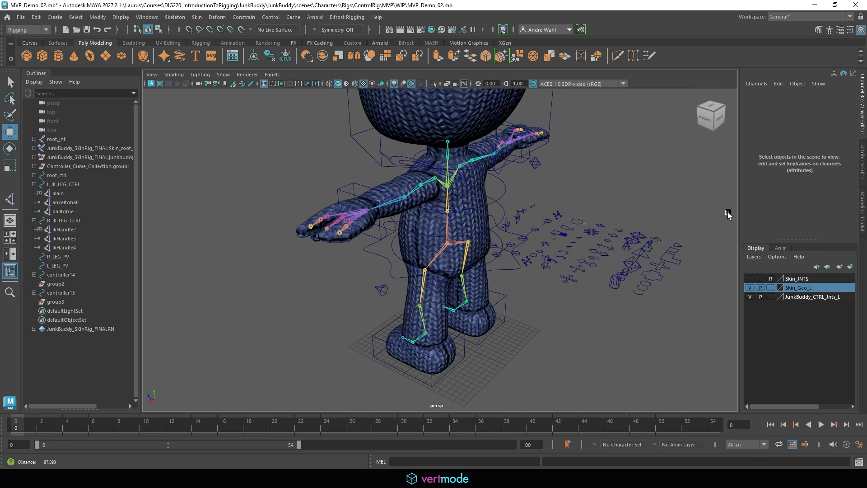
# Select both elbow controllers and freeze their transformations in the new position behind the arms.
pyautogui.click(538, 166)
pyautogui.keyDown('alt'); pyautogui.moveTo(538, 166); pyautogui.dragTo(570, 181); pyautogui.keyUp('alt')
pyautogui.moveTo(494, 188); pyautogui.dragTo(496, 202)
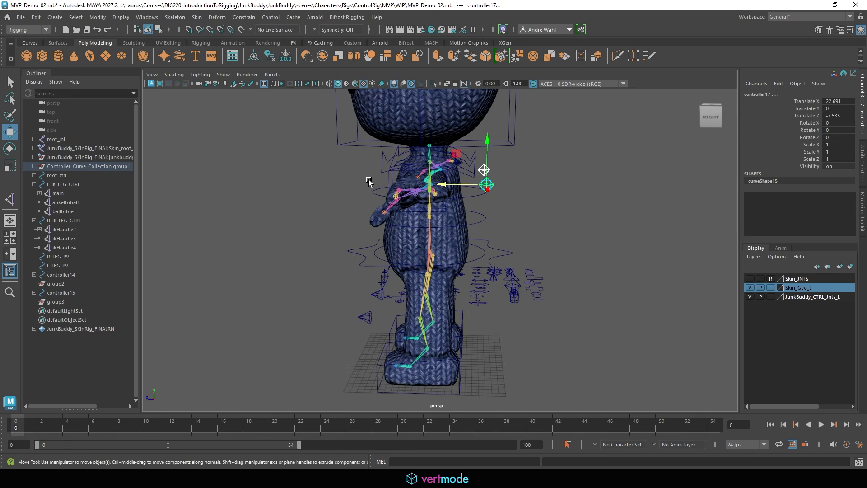
pyautogui.click(97, 17)
pyautogui.click(122, 61)
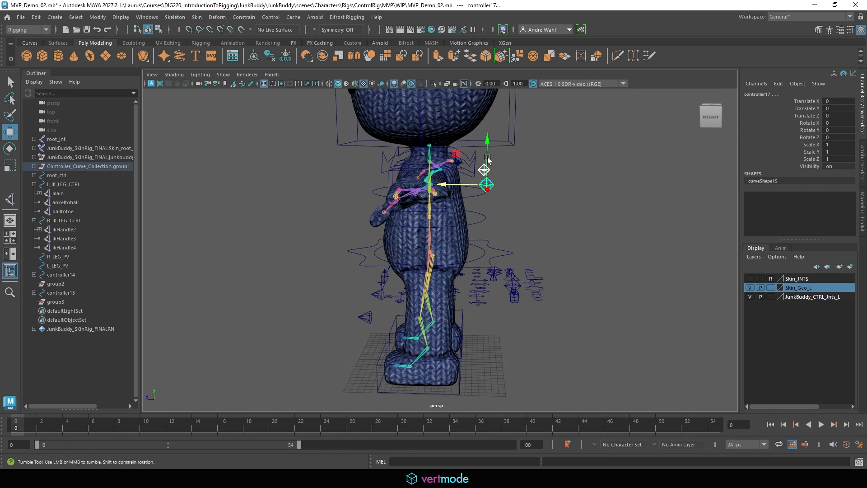
# Rename the left elbow controller to L_ELBOW_PV.
pyautogui.keyDown('alt'); pyautogui.moveTo(443, 183); pyautogui.dragTo(316, 151); pyautogui.keyUp('alt')
pyautogui.click(315, 151)
pyautogui.click(383, 172)
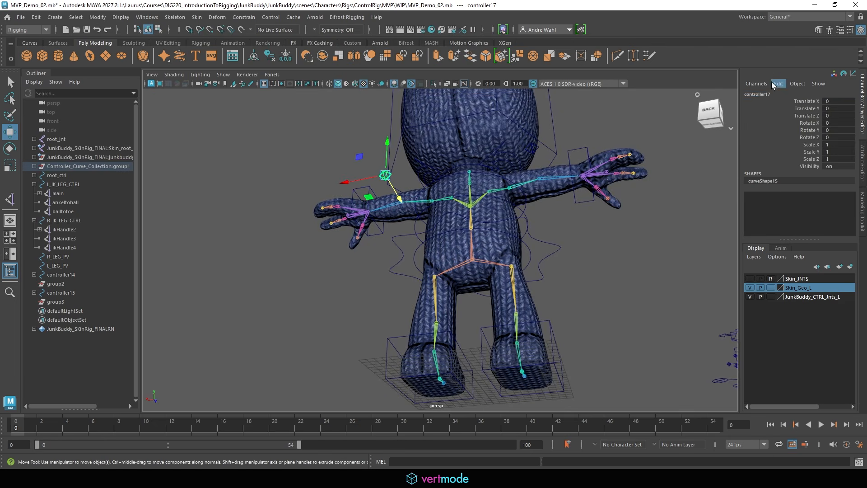
pyautogui.doubleClick(766, 95)
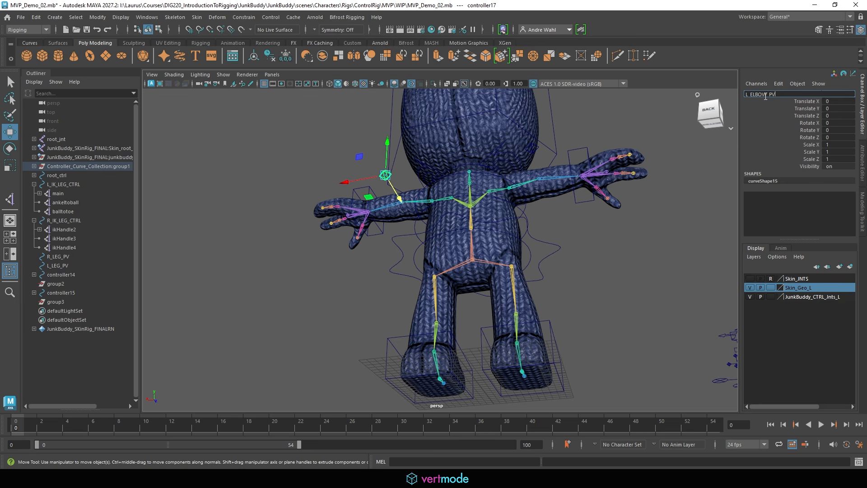
pyautogui.write('L_ELBOW_PV')
pyautogui.press('Return')
# Rename the right elbow controller to R_ELBOW_PV.
pyautogui.keyDown('alt'); pyautogui.moveTo(551, 175); pyautogui.dragTo(586, 205); pyautogui.keyUp('alt')
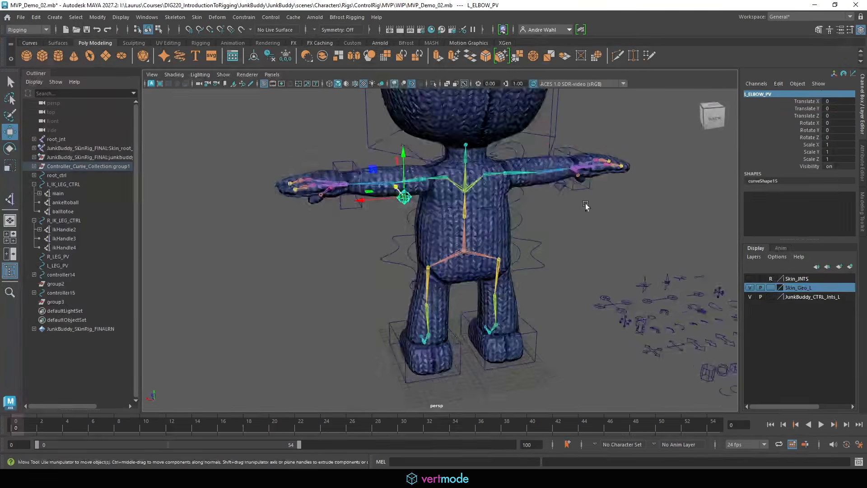
pyautogui.click(561, 187)
pyautogui.doubleClick(759, 94)
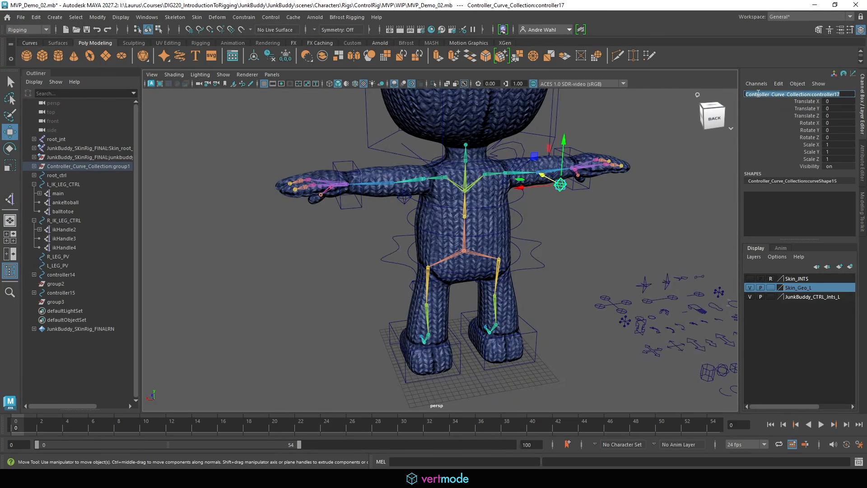
pyautogui.write('R_ELBOW_P')
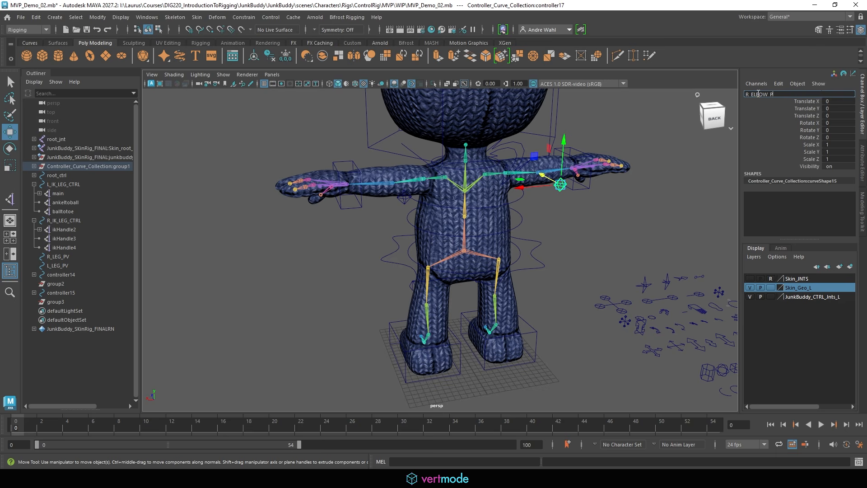
pyautogui.write('V')
pyautogui.press('Return')
# Unparent R_ELBOW_PV and L_ELBOW_PV from the controller collection group and freeze their transformations.
pyautogui.click(570, 216)
pyautogui.keyDown('alt'); pyautogui.moveTo(570, 216); pyautogui.dragTo(573, 248); pyautogui.keyUp('alt')
pyautogui.click(564, 211)
pyautogui.keyDown('shift'); pyautogui.click(399, 235); pyautogui.keyUp('shift')
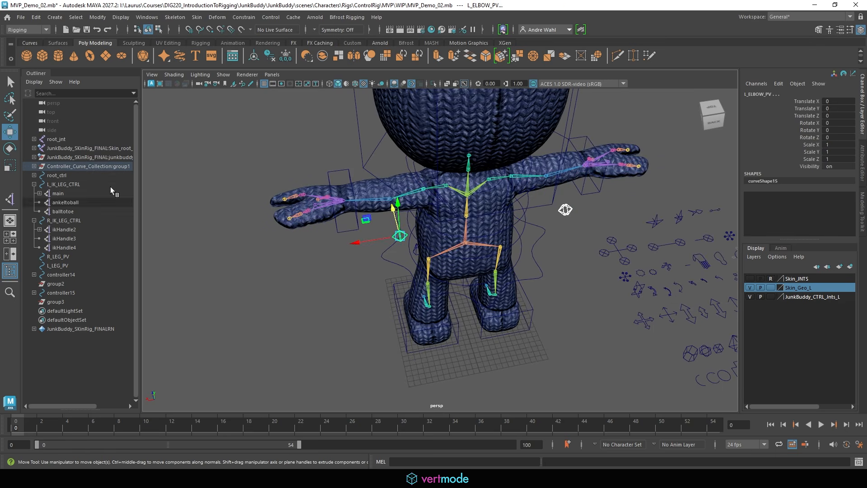
pyautogui.hotkey('shift', 'p')
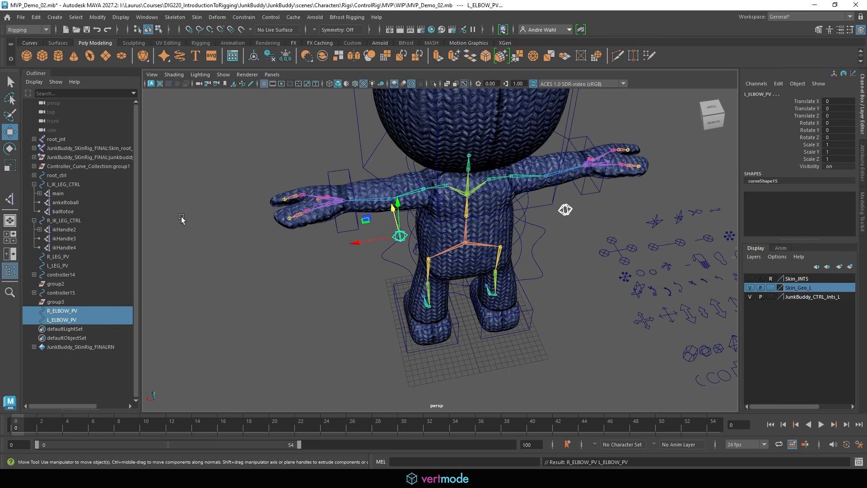
pyautogui.click(97, 17)
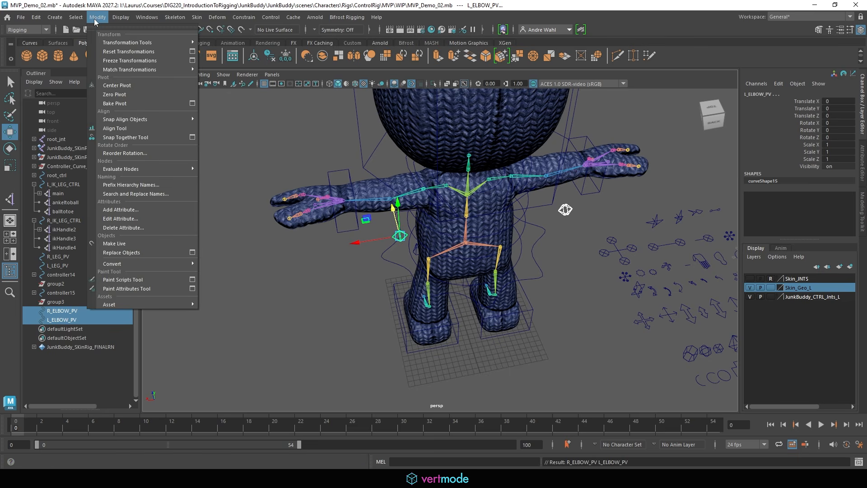
pyautogui.click(112, 61)
# Hide the Skin_Geo_L layer again so only the control joints and curves remain in view.
pyautogui.keyDown('alt'); pyautogui.moveTo(280, 336); pyautogui.dragTo(456, 296); pyautogui.keyUp('alt')
pyautogui.click(690, 308)
pyautogui.click(748, 294)
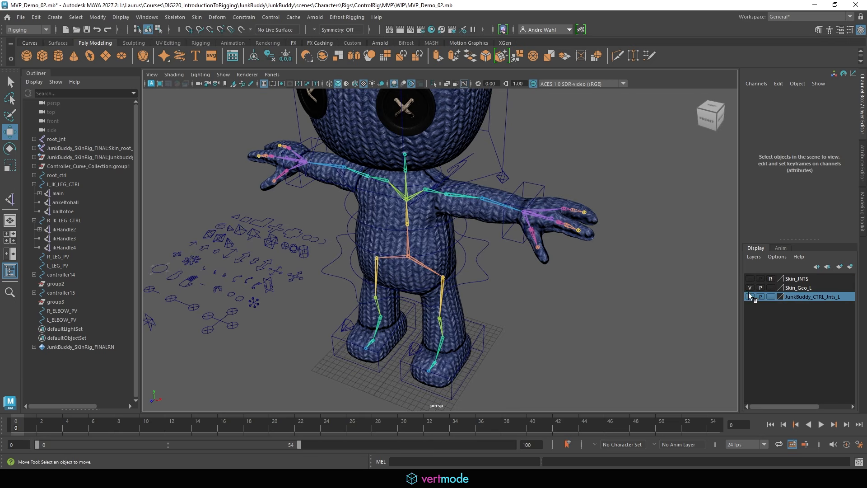
pyautogui.click(749, 296)
pyautogui.click(750, 296)
pyautogui.click(749, 278)
pyautogui.click(750, 288)
pyautogui.click(751, 278)
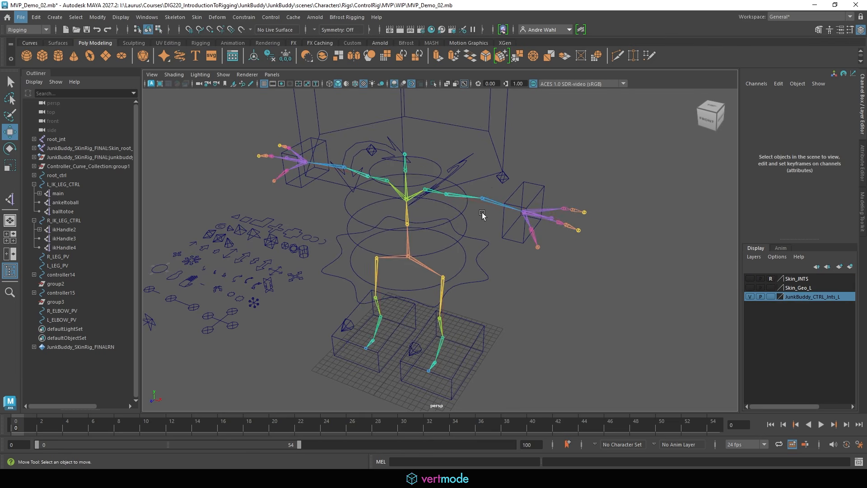
# Apply a Pole Vector constraint from L_ELBOW_PV to the left arm's shoulder-to-wrist IK handle.
pyautogui.scroll(5, 614, 256)
pyautogui.click(515, 180)
pyautogui.keyDown('alt'); pyautogui.moveTo(514, 179); pyautogui.dragTo(448, 208); pyautogui.keyUp('alt')
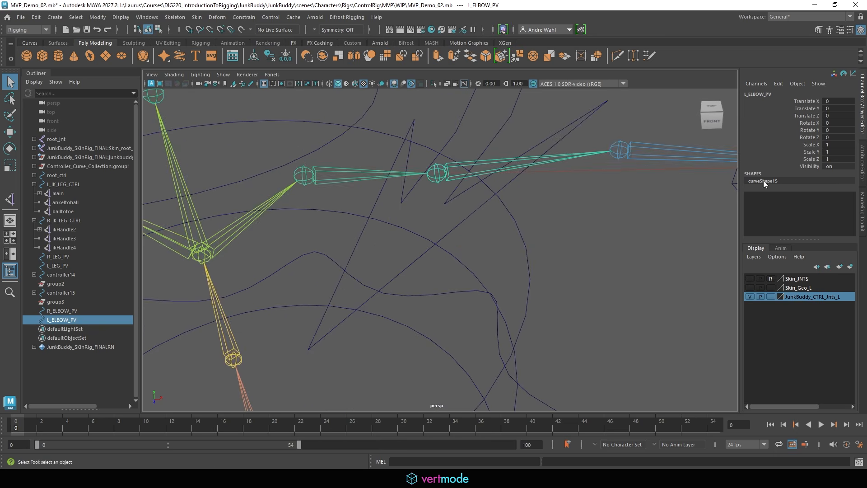
pyautogui.keyDown('alt'); pyautogui.moveTo(691, 174); pyautogui.dragTo(280, 217, button='middle'); pyautogui.keyUp('alt')
pyautogui.scroll(2, 404, 236)
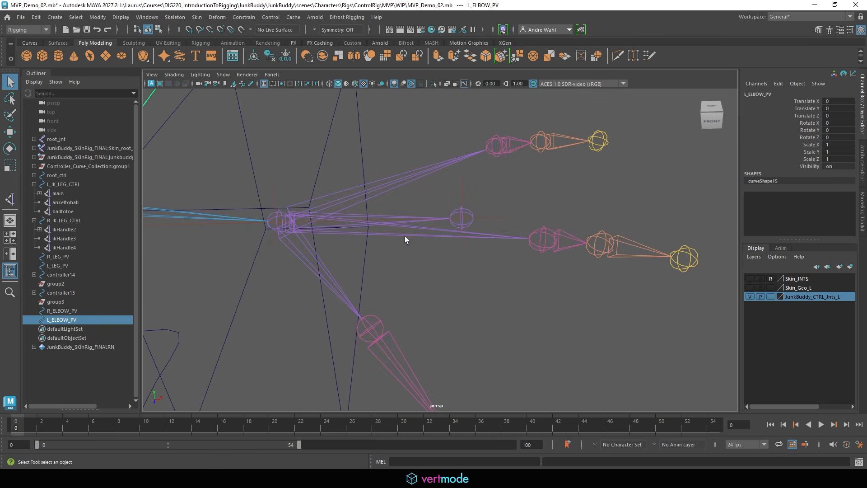
pyautogui.keyDown('shift'); pyautogui.click(273, 196); pyautogui.keyUp('shift')
pyautogui.scroll(-5, 273, 197)
pyautogui.click(243, 18)
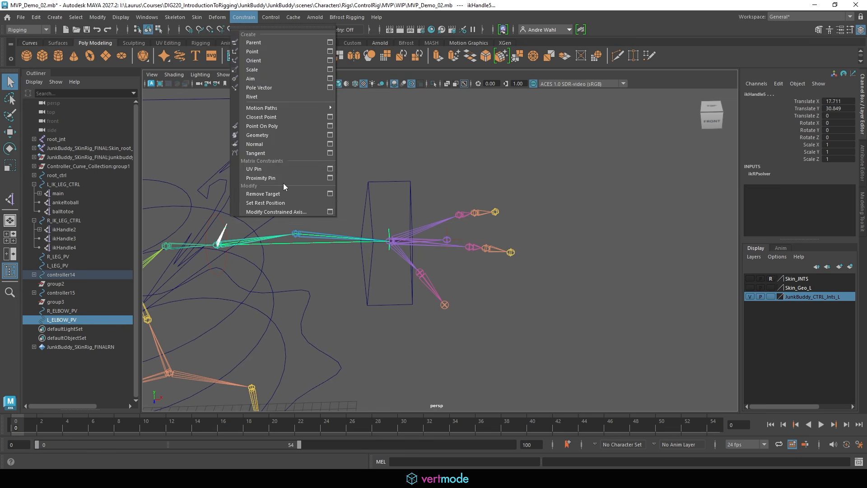
pyautogui.click(256, 87)
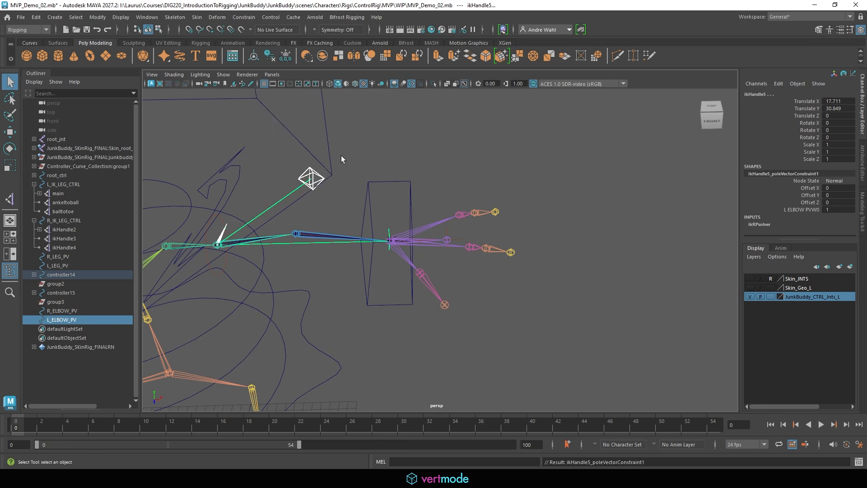
# Apply a Pole Vector constraint from R_ELBOW_PV to the right arm's shoulder-to-wrist IK handle.
pyautogui.scroll(-6, 341, 157)
pyautogui.keyDown('alt'); pyautogui.moveTo(342, 156); pyautogui.dragTo(530, 168, button='middle'); pyautogui.keyUp('alt')
pyautogui.scroll(4, 530, 169)
pyautogui.click(371, 167)
pyautogui.keyDown('alt'); pyautogui.moveTo(226, 227); pyautogui.dragTo(362, 235, button='middle'); pyautogui.keyUp('alt')
pyautogui.scroll(6, 362, 234)
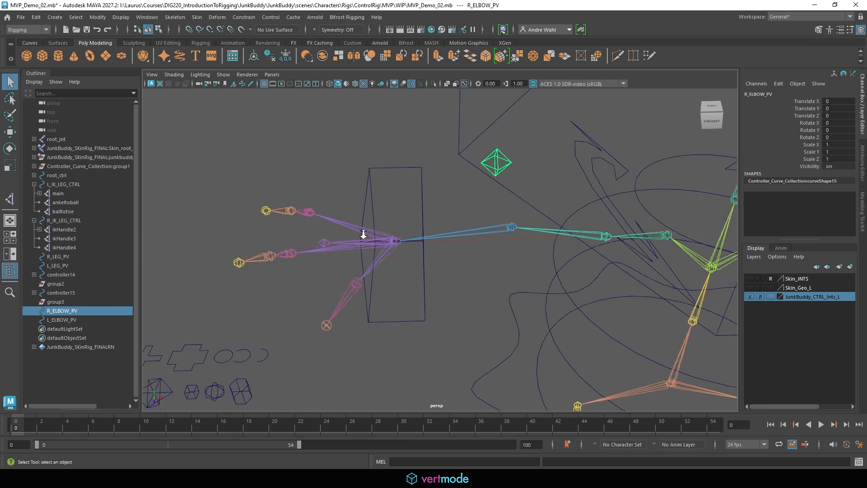
pyautogui.keyDown('shift'); pyautogui.click(329, 203); pyautogui.keyUp('shift')
pyautogui.scroll(-5, 329, 203)
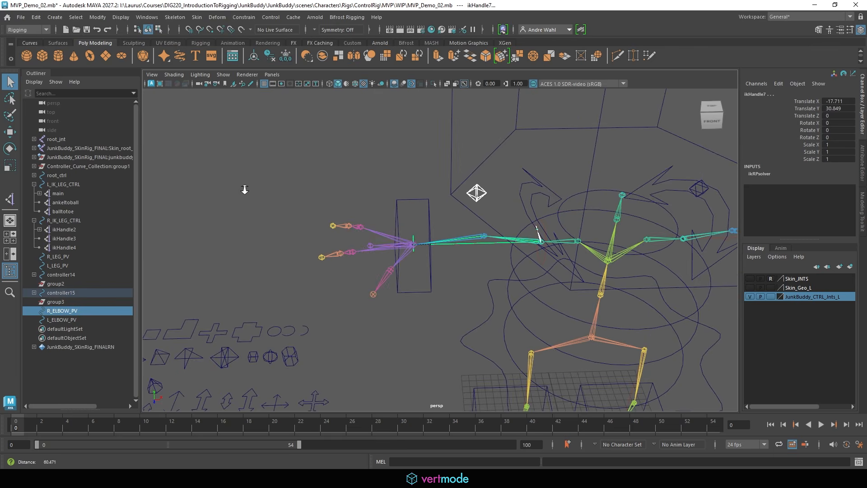
pyautogui.click(244, 16)
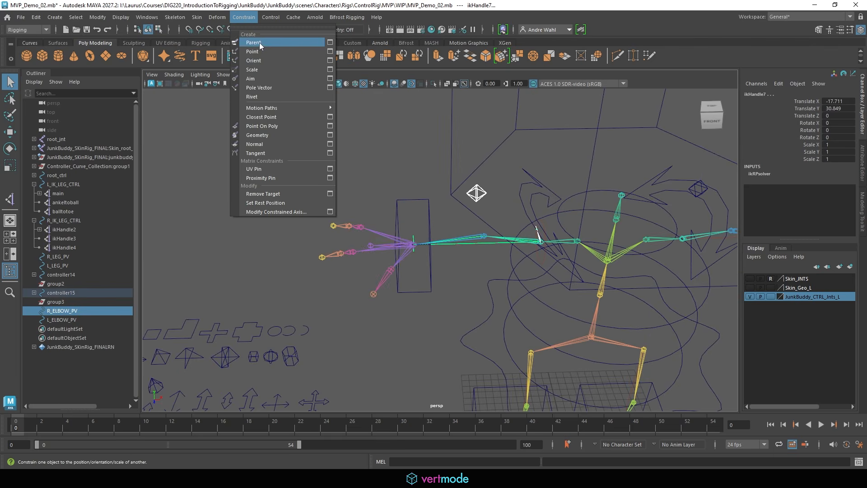
pyautogui.click(269, 88)
pyautogui.scroll(-5, 401, 218)
pyautogui.keyDown('alt'); pyautogui.moveTo(401, 218); pyautogui.dragTo(281, 183, button='middle'); pyautogui.keyUp('alt')
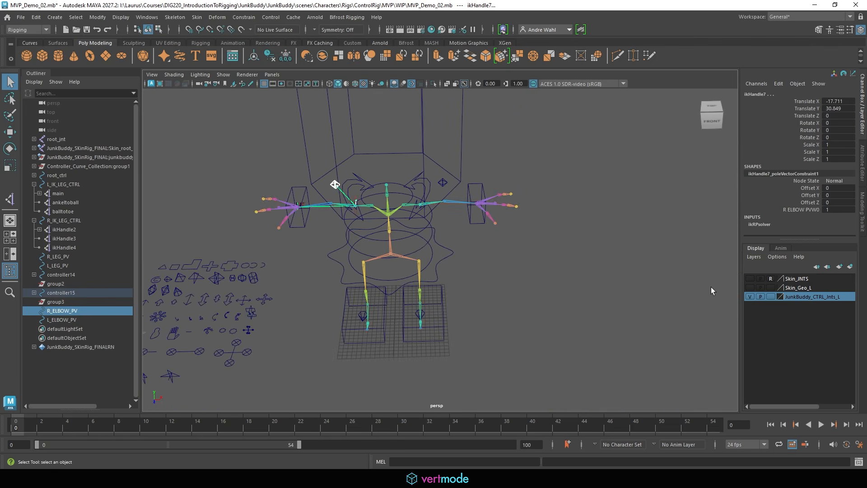
# Show the Skin_Geo_L layer, test the left arm's bend with the wrist controller, and inspect its elbow pole vector control.
pyautogui.click(750, 287)
pyautogui.scroll(5, 573, 248)
pyautogui.click(513, 142)
pyautogui.press('w')
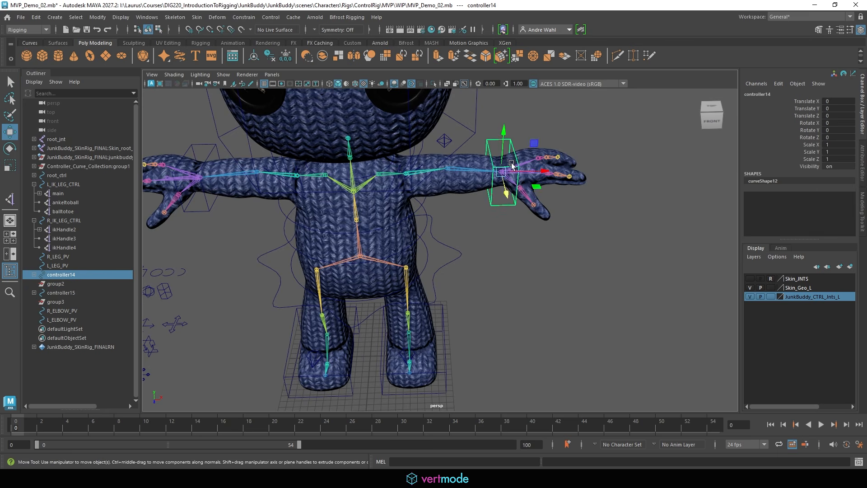
pyautogui.moveTo(503, 176); pyautogui.dragTo(480, 203)
pyautogui.click(445, 141)
pyautogui.keyDown('alt'); pyautogui.moveTo(605, 245); pyautogui.dragTo(511, 226); pyautogui.keyUp('alt')
pyautogui.moveTo(496, 156); pyautogui.dragTo(534, 120)
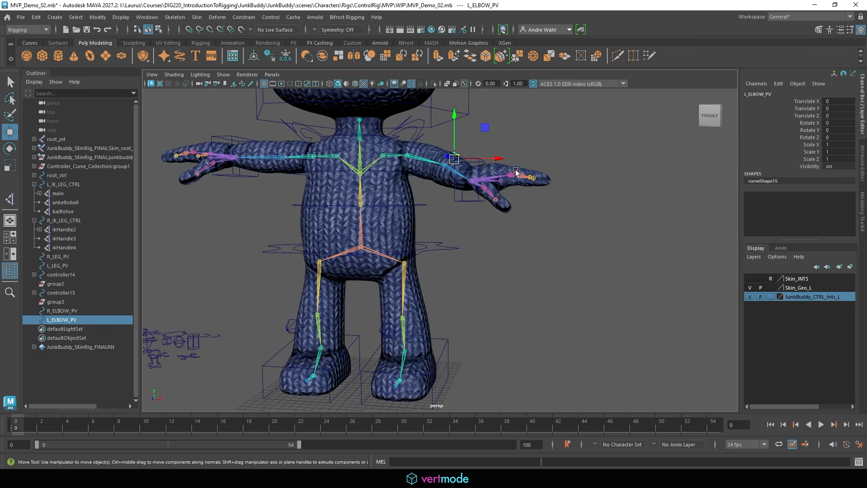
# Move the left wrist controller up once more, then reset its Translate X, Y and Z to 0.
pyautogui.click(474, 200)
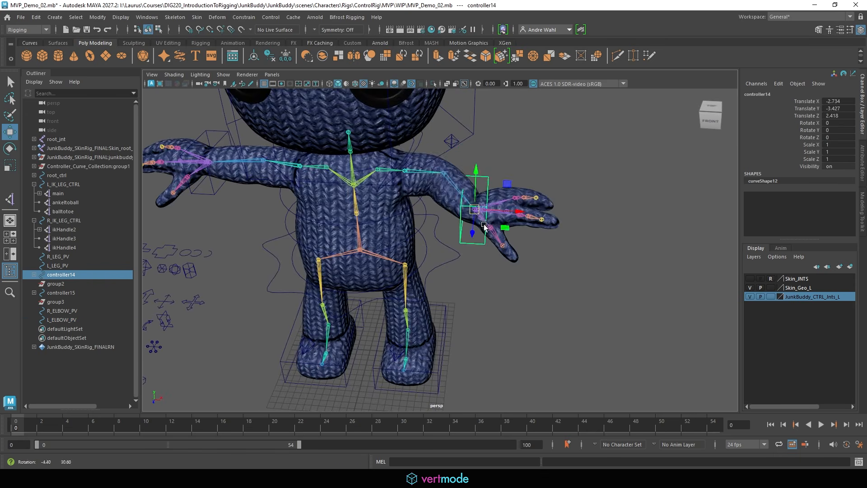
pyautogui.moveTo(473, 220); pyautogui.dragTo(477, 174)
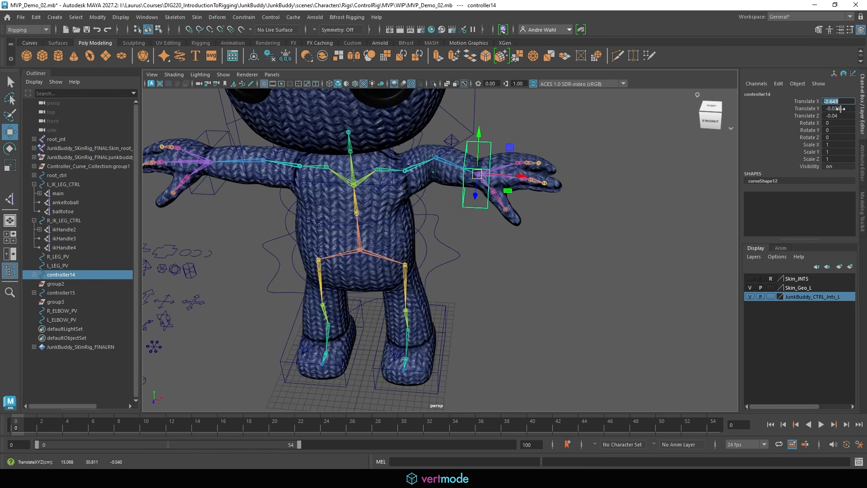
pyautogui.moveTo(841, 108); pyautogui.dragTo(844, 116)
pyautogui.write('0')
pyautogui.press('Return')
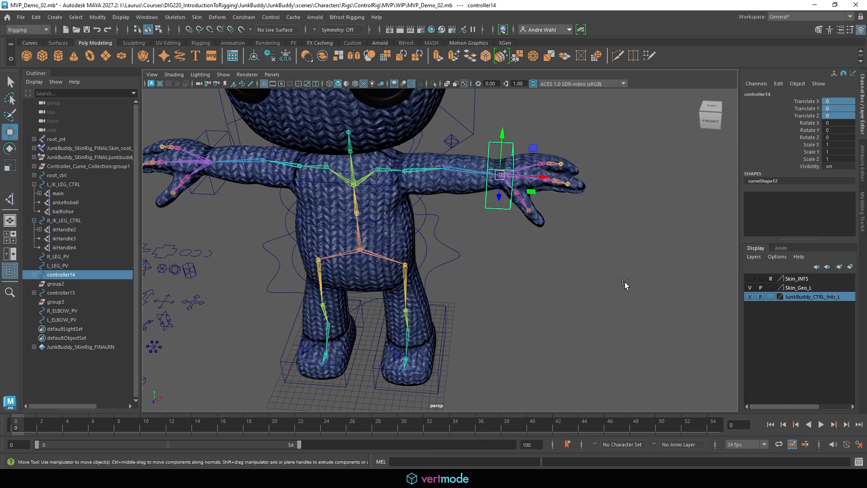
# Save the scene under the new name MVP_Demo_03 as a Maya Binary file.
pyautogui.click(625, 284)
pyautogui.keyDown('alt'); pyautogui.moveTo(625, 284); pyautogui.dragTo(450, 252, button='right'); pyautogui.keyUp('alt')
pyautogui.keyDown('alt'); pyautogui.moveTo(450, 251); pyautogui.dragTo(453, 231); pyautogui.keyUp('alt')
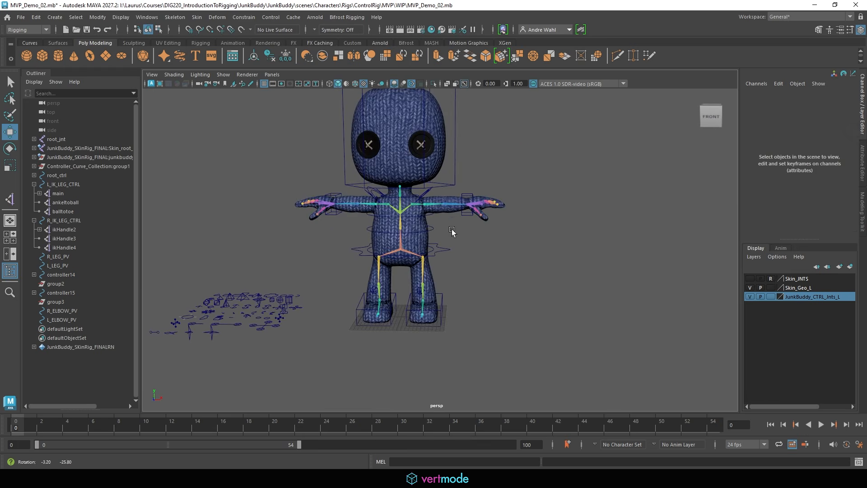
pyautogui.click(22, 17)
pyautogui.click(45, 64)
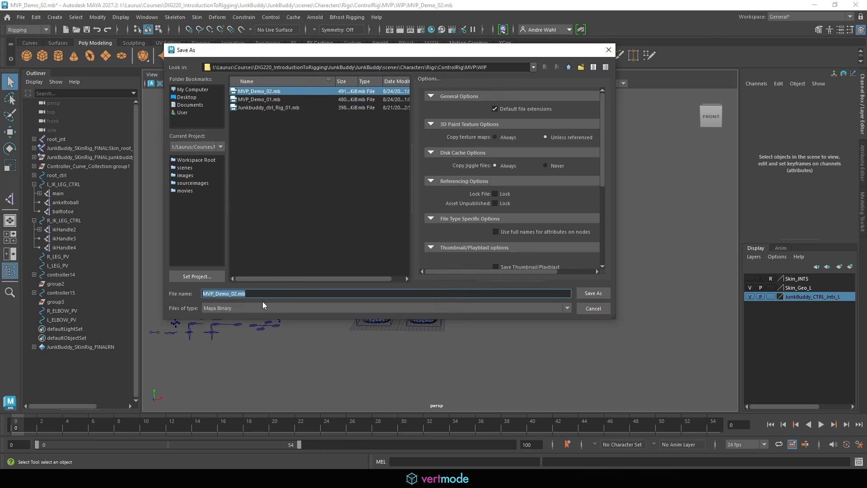
pyautogui.click(254, 294)
pyautogui.press('BackSpace')
pyautogui.press('BackSpace')
pyautogui.press('BackSpace')
pyautogui.press('BackSpace')
pyautogui.write('3')
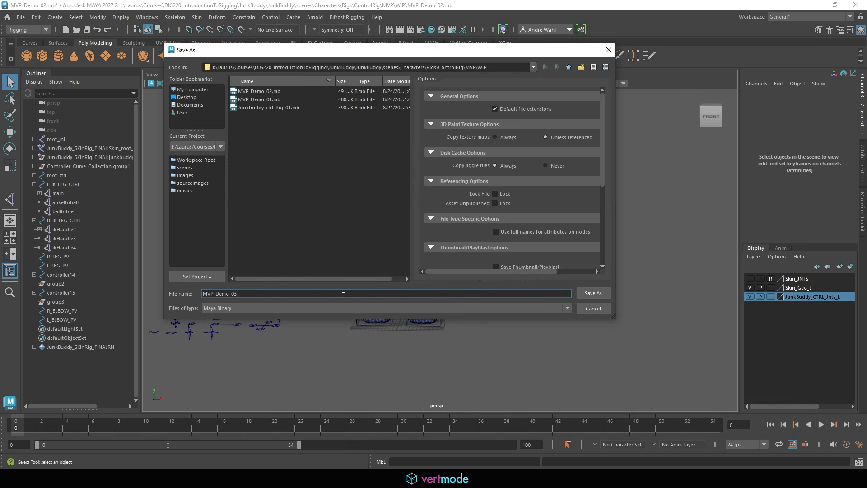
pyautogui.click(592, 293)
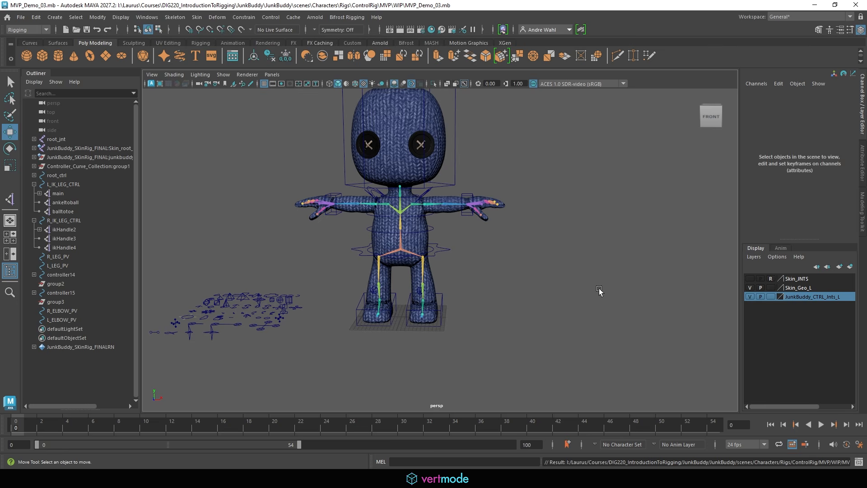
# Pose both arms down at the character's sides by moving and rotating the two wrist controllers.
pyautogui.click(337, 191)
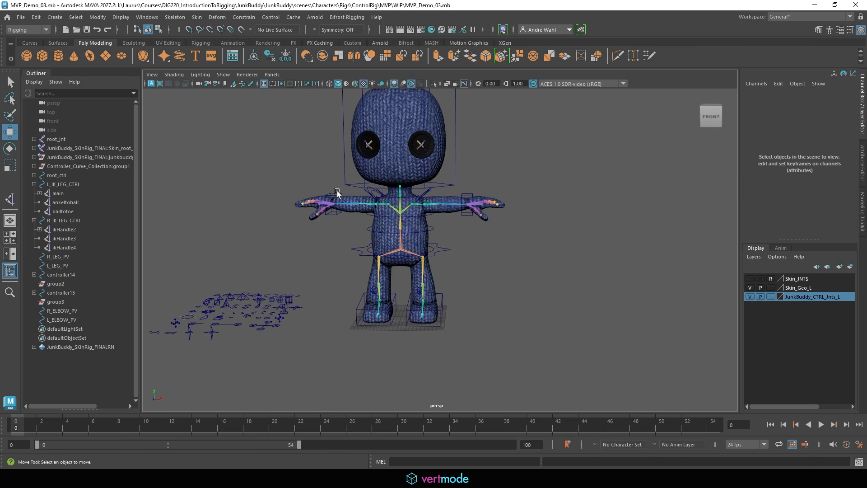
pyautogui.click(335, 199)
pyautogui.press('e')
pyautogui.moveTo(337, 201); pyautogui.dragTo(386, 238)
pyautogui.click(468, 201)
pyautogui.press('w')
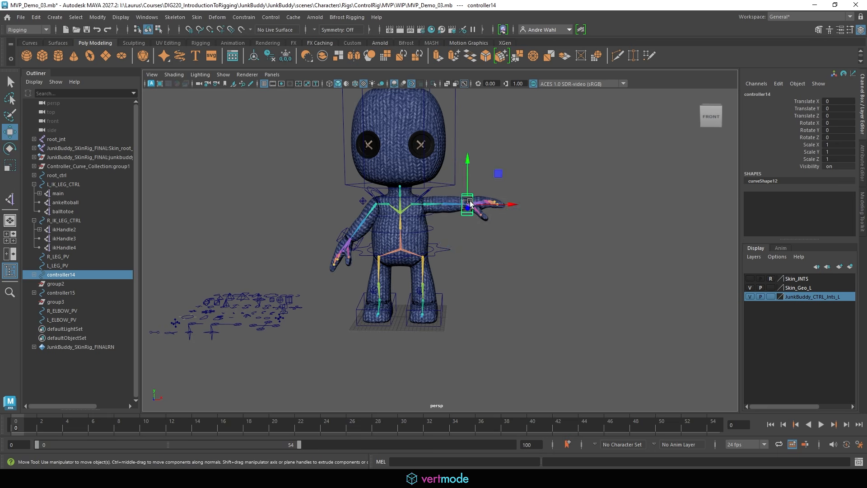
pyautogui.moveTo(469, 201); pyautogui.dragTo(455, 255)
pyautogui.press('e')
pyautogui.moveTo(470, 218)
pyautogui.mouseDown()
pyautogui.moveTo(489, 262)
pyautogui.moveTo(464, 231)
pyautogui.mouseUp()
pyautogui.press('w')
# Test the right leg's IK by moving R_IK_LEG_CTRL up and forward.
pyautogui.click(442, 299)
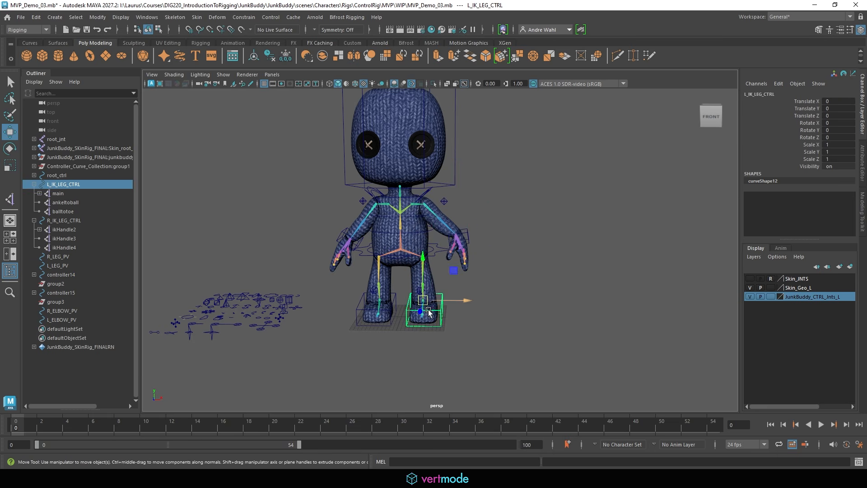
pyautogui.keyDown('alt'); pyautogui.moveTo(430, 314); pyautogui.dragTo(533, 296); pyautogui.keyUp('alt')
pyautogui.keyDown('alt'); pyautogui.moveTo(422, 280); pyautogui.dragTo(415, 353, button='right'); pyautogui.keyUp('alt')
pyautogui.keyDown('alt'); pyautogui.moveTo(416, 352); pyautogui.dragTo(393, 303, button='middle'); pyautogui.keyUp('alt')
pyautogui.click(362, 281)
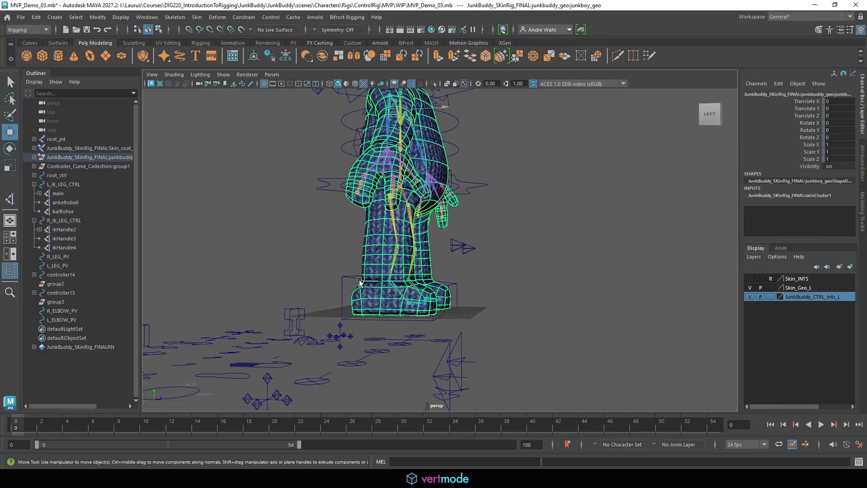
pyautogui.click(359, 278)
pyautogui.moveTo(390, 280); pyautogui.dragTo(418, 255)
# Undo the right foot move and both arm poses to return the character to its T-pose.
pyautogui.hotkey('ctrl', 'z')
pyautogui.hotkey('ctrl', 'z')
pyautogui.hotkey('ctrl', 'z')
pyautogui.hotkey('ctrl', 'z')
pyautogui.hotkey('ctrl', 'z')
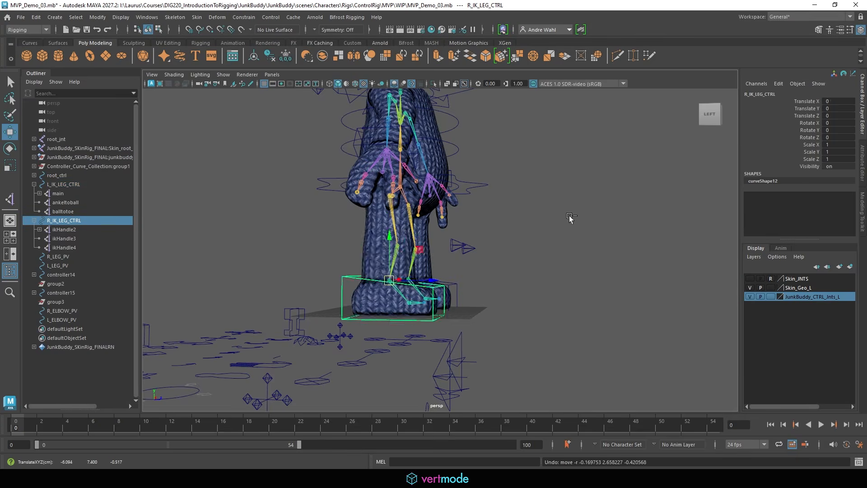
pyautogui.hotkey('ctrl', 'z')
pyautogui.hotkey('ctrl', 'z')
pyautogui.hotkey('ctrl', 'z')
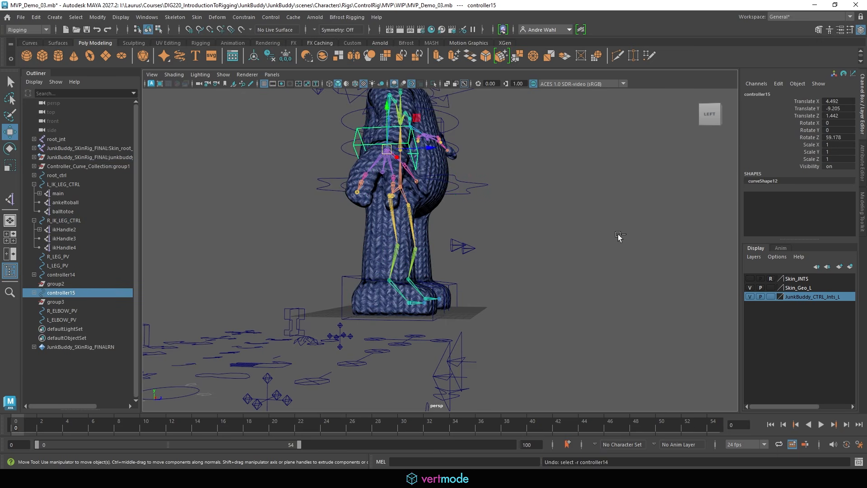
pyautogui.keyDown('alt'); pyautogui.moveTo(617, 236); pyautogui.dragTo(541, 256); pyautogui.keyUp('alt')
pyautogui.click(540, 255)
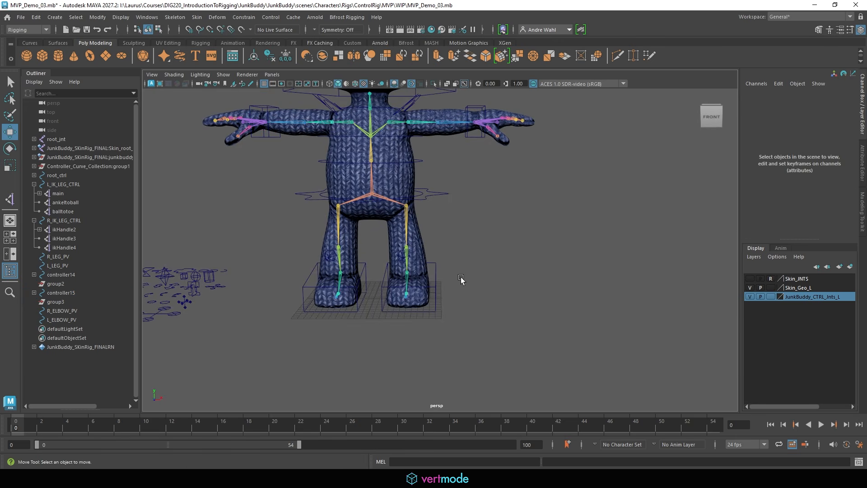
# Try rotating L_IK_LEG_CTRL to test the left foot, then undo the rotation.
pyautogui.keyDown('alt'); pyautogui.moveTo(443, 253); pyautogui.dragTo(410, 239); pyautogui.keyUp('alt')
pyautogui.keyDown('alt'); pyautogui.moveTo(382, 229); pyautogui.dragTo(410, 223, button='right'); pyautogui.keyUp('alt')
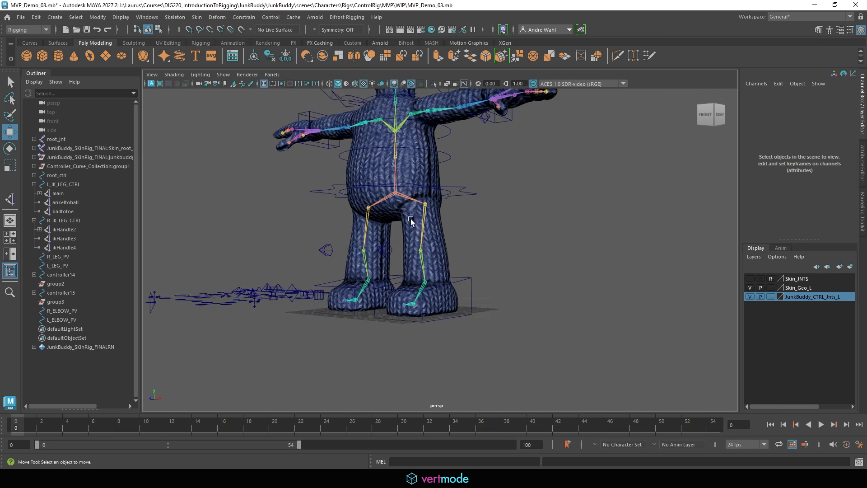
pyautogui.keyDown('alt'); pyautogui.moveTo(410, 222); pyautogui.dragTo(413, 150, button='middle'); pyautogui.keyUp('alt')
pyautogui.keyDown('alt'); pyautogui.moveTo(515, 190); pyautogui.dragTo(688, 223, button='right'); pyautogui.keyUp('alt')
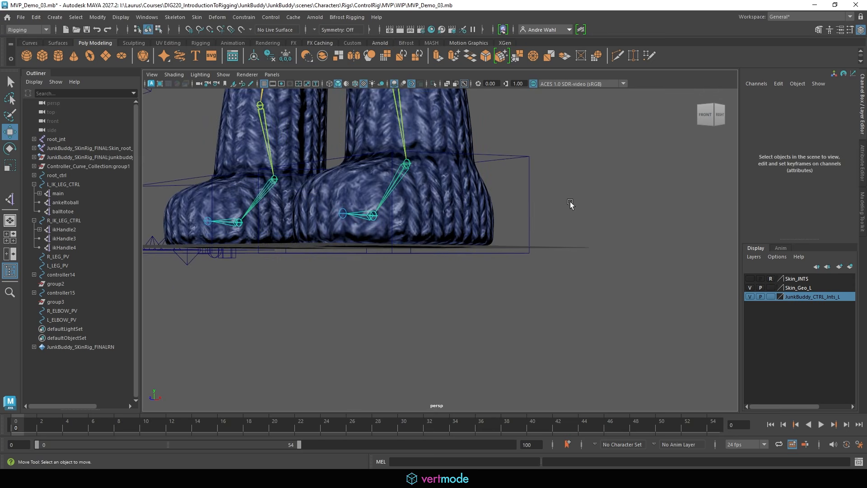
pyautogui.click(469, 152)
pyautogui.keyDown('alt'); pyautogui.moveTo(469, 151); pyautogui.dragTo(390, 204, button='right'); pyautogui.keyUp('alt')
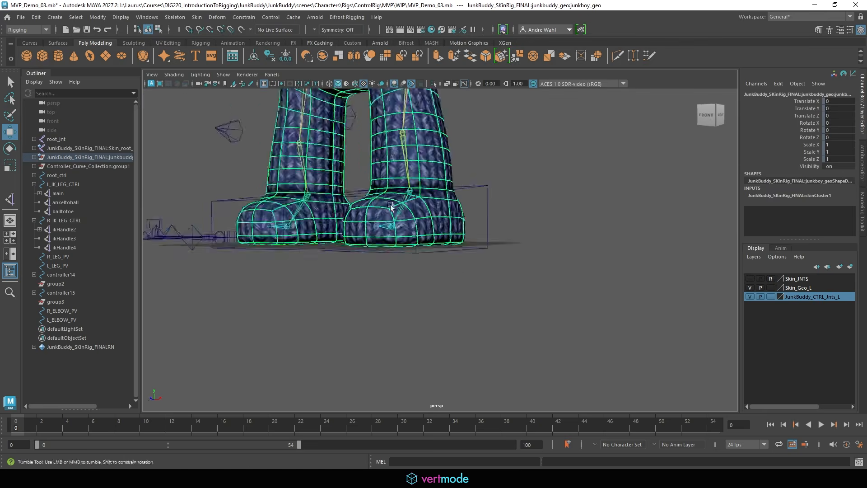
pyautogui.keyDown('alt'); pyautogui.moveTo(390, 204); pyautogui.dragTo(431, 202); pyautogui.keyUp('alt')
pyautogui.click(440, 207)
pyautogui.click(432, 203)
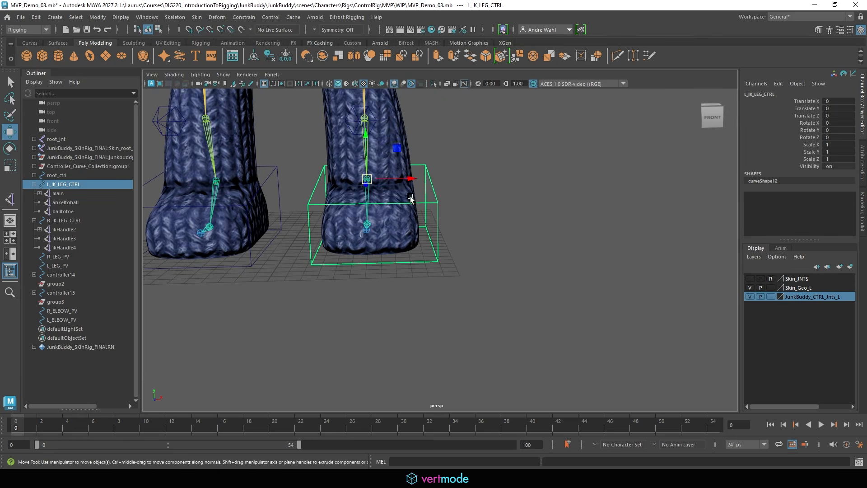
pyautogui.press('e')
pyautogui.moveTo(403, 158); pyautogui.dragTo(567, 212)
pyautogui.hotkey('ctrl', 'z')
# Select L_IK_LEG_CTRL and R_IK_LEG_CTRL together, try moving both feet, and undo the move.
pyautogui.click(602, 236)
pyautogui.keyDown('alt'); pyautogui.moveTo(602, 235); pyautogui.dragTo(493, 242, button='right'); pyautogui.keyUp('alt')
pyautogui.keyDown('alt'); pyautogui.moveTo(494, 242); pyautogui.dragTo(438, 251); pyautogui.keyUp('alt')
pyautogui.keyDown('alt'); pyautogui.moveTo(438, 252); pyautogui.dragTo(616, 254, button='right'); pyautogui.keyUp('alt')
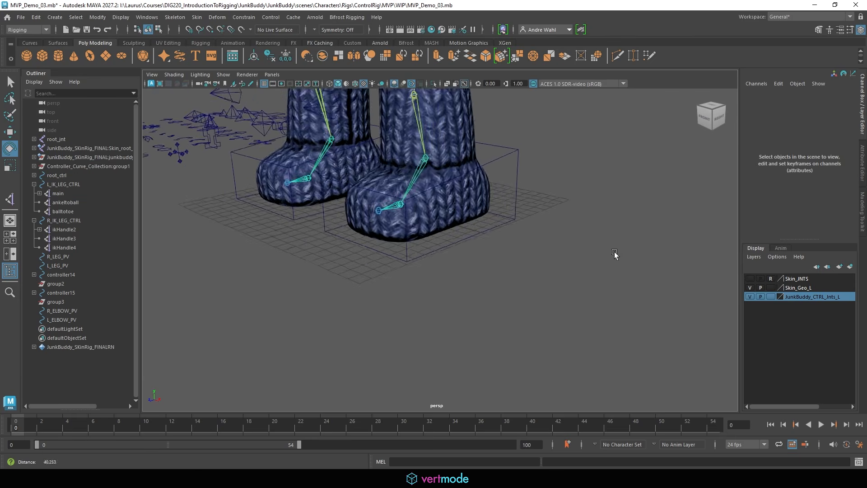
pyautogui.keyDown('alt'); pyautogui.moveTo(615, 254); pyautogui.dragTo(632, 282, button='middle'); pyautogui.keyUp('alt')
pyautogui.keyDown('alt'); pyautogui.moveTo(532, 221); pyautogui.dragTo(534, 217); pyautogui.keyUp('alt')
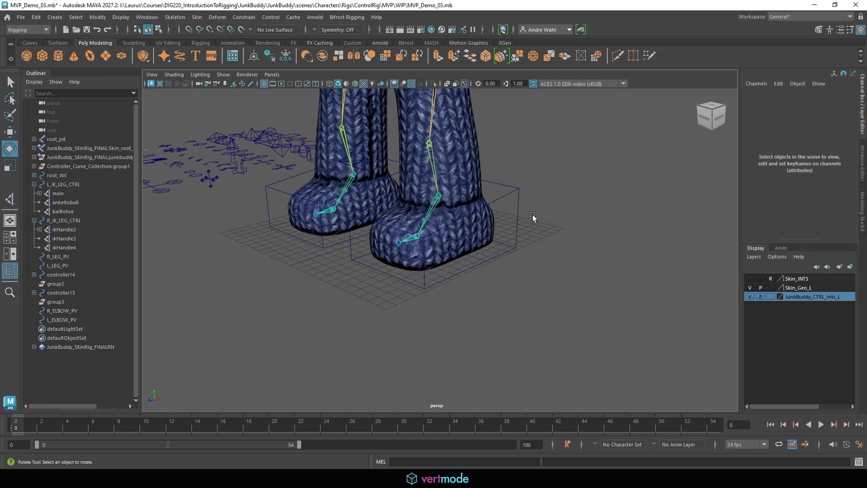
pyautogui.click(509, 191)
pyautogui.keyDown('shift'); pyautogui.click(276, 189); pyautogui.keyUp('shift')
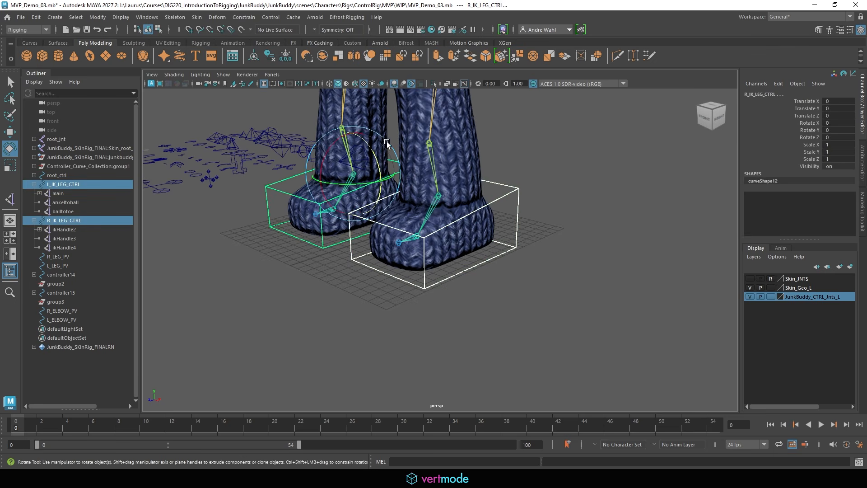
pyautogui.press('w')
pyautogui.keyDown('alt'); pyautogui.moveTo(384, 197); pyautogui.dragTo(424, 178); pyautogui.keyUp('alt')
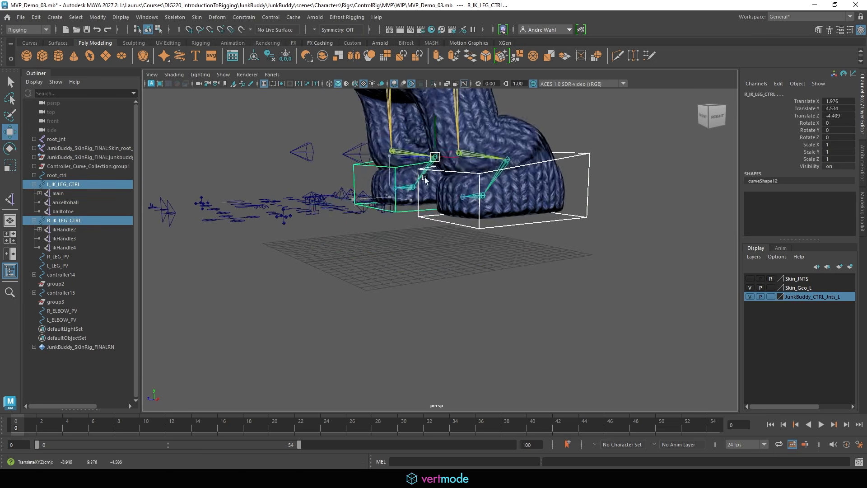
pyautogui.hotkey('ctrl', 'z')
pyautogui.hotkey('ctrl', 'z')
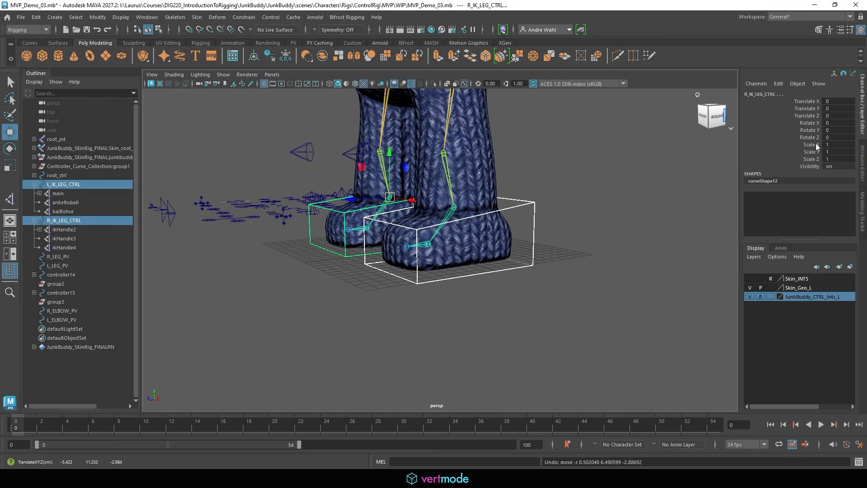
# Lock and hide the Scale X, Y, Z and Visibility channels on both leg IK controllers.
pyautogui.moveTo(818, 146); pyautogui.dragTo(807, 171)
pyautogui.rightClick(796, 155)
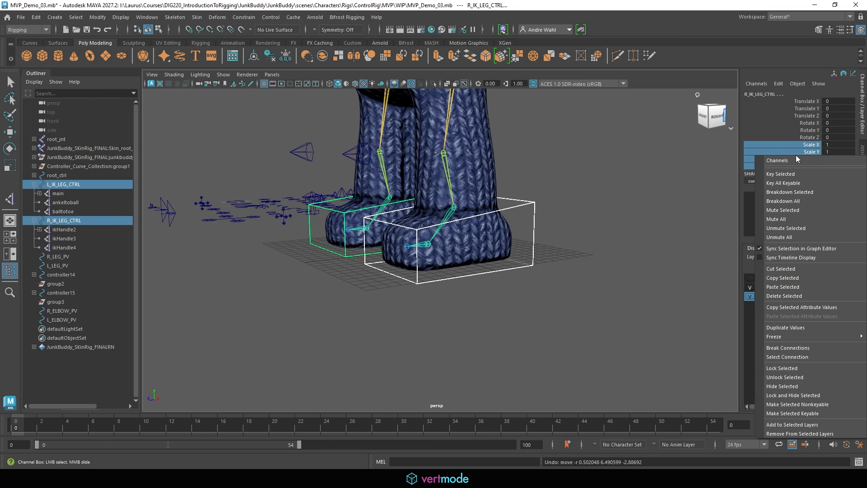
pyautogui.click(791, 396)
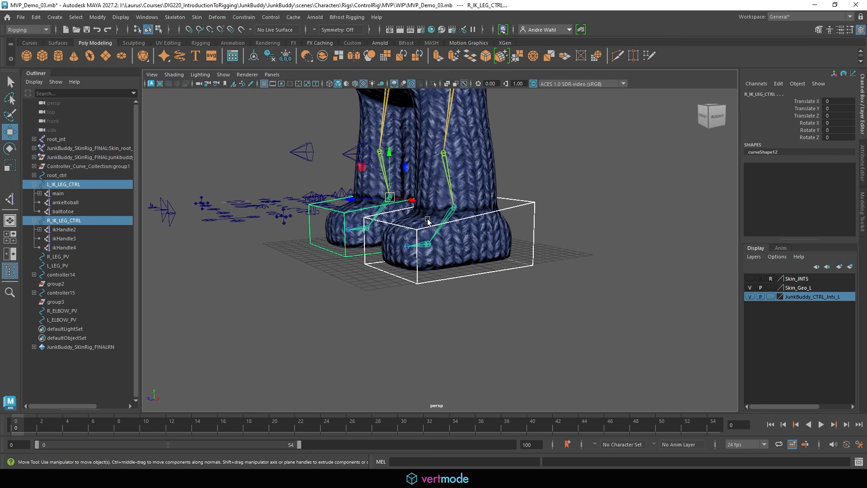
# Add a keyable float attribute named Toe to both leg IK controllers.
pyautogui.click(781, 84)
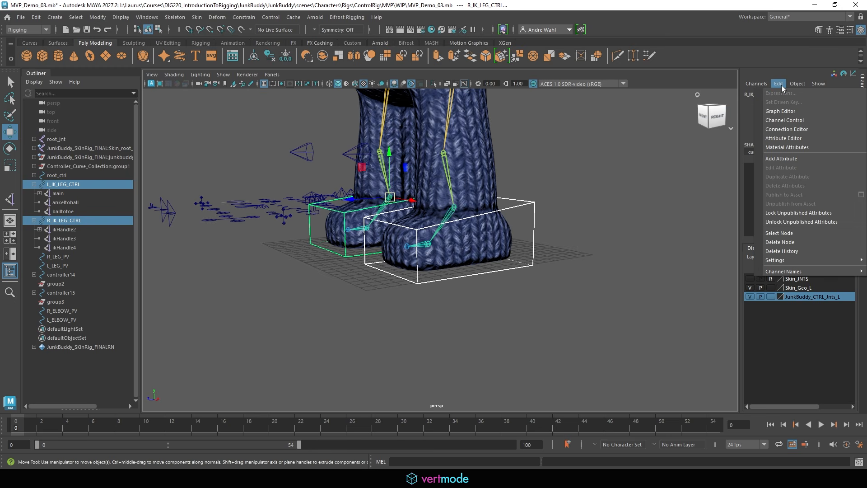
pyautogui.click(788, 159)
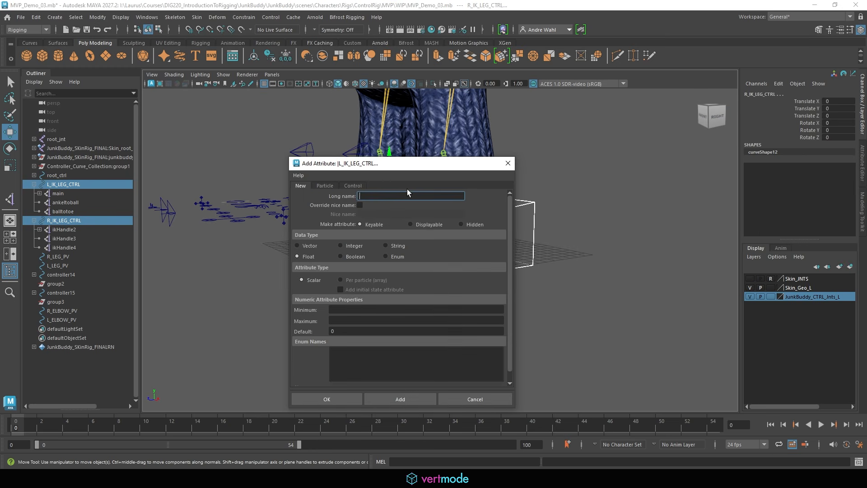
pyautogui.write('Ball_Roll')
pyautogui.click(399, 399)
pyautogui.click(512, 163)
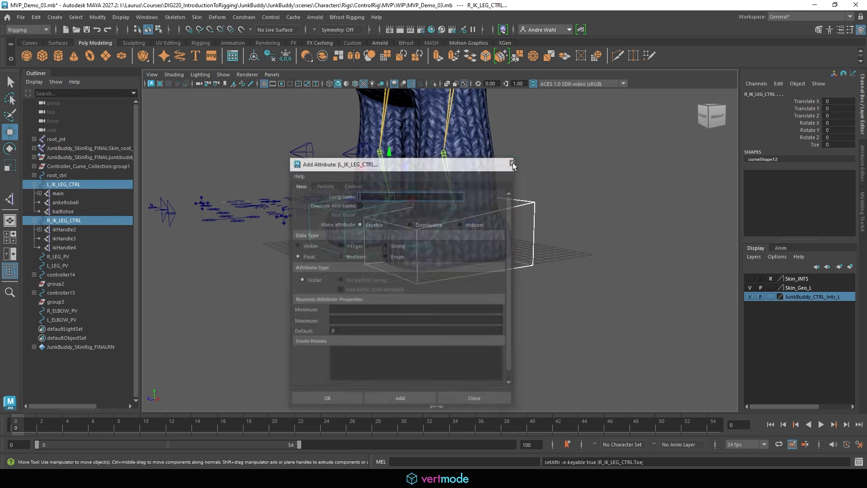
# Hide the Skin_Geo_L layer, keeping the control joint layer shown and Skin_JNTS hidden around the feet.
pyautogui.keyDown('alt'); pyautogui.moveTo(533, 190); pyautogui.dragTo(729, 226, button='right'); pyautogui.keyUp('alt')
pyautogui.click(602, 345)
pyautogui.keyDown('alt'); pyautogui.moveTo(602, 344); pyautogui.dragTo(641, 330, button='right'); pyautogui.keyUp('alt')
pyautogui.keyDown('alt'); pyautogui.moveTo(596, 316); pyautogui.dragTo(507, 296); pyautogui.keyUp('alt')
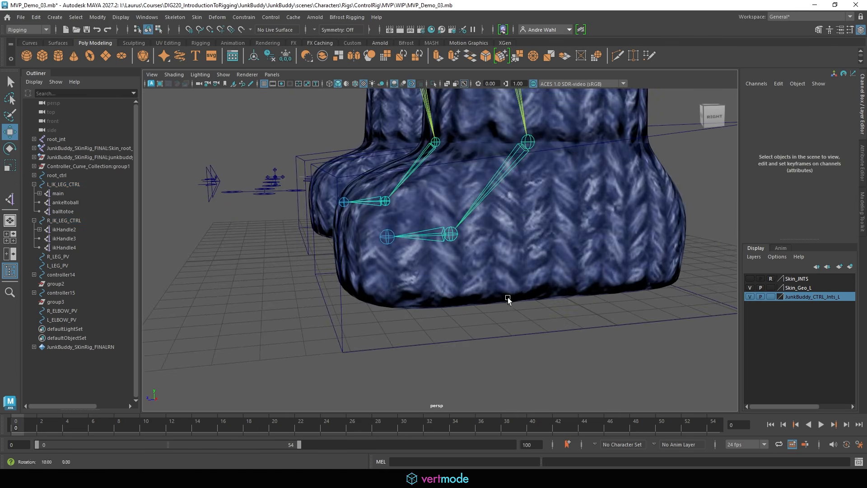
pyautogui.click(750, 296)
pyautogui.click(749, 296)
pyautogui.click(750, 278)
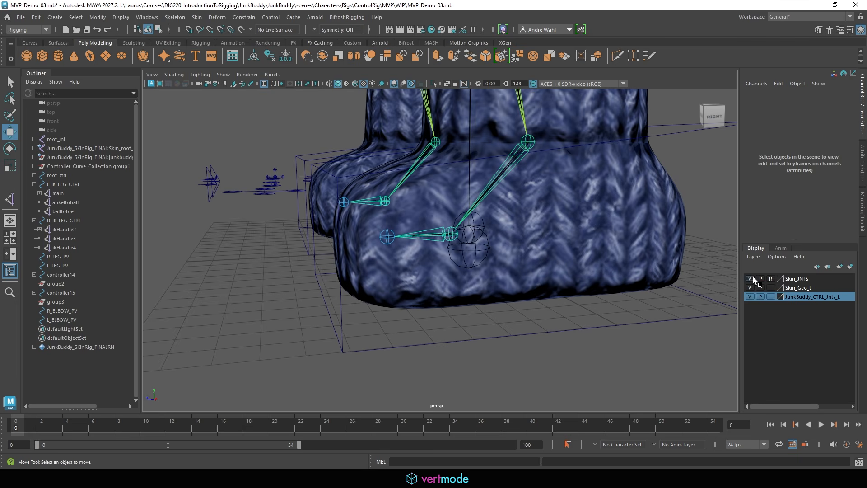
pyautogui.click(750, 278)
pyautogui.click(750, 287)
# Group the left foot's balltotoe IK handle on its own under L_IK_LEG_CTRL.
pyautogui.keyDown('alt'); pyautogui.moveTo(452, 264); pyautogui.dragTo(505, 243, button='right'); pyautogui.keyUp('alt')
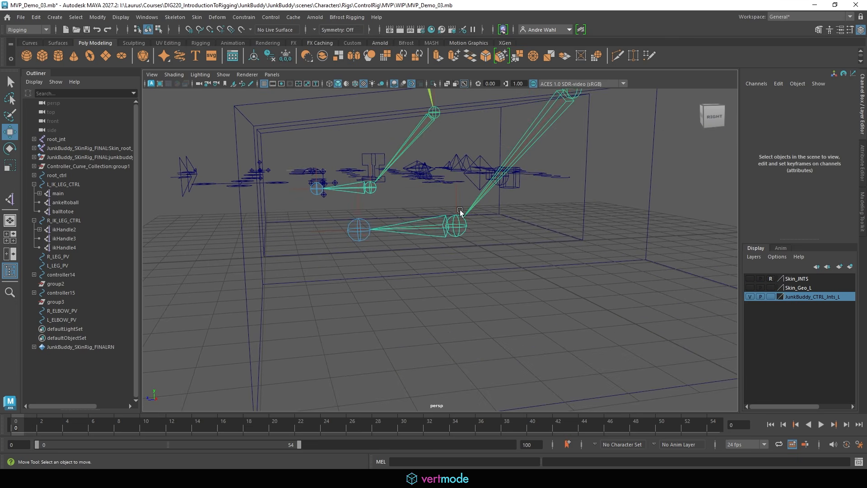
pyautogui.click(367, 222)
pyautogui.click(394, 262)
pyautogui.click(358, 210)
pyautogui.moveTo(358, 210); pyautogui.dragTo(361, 239)
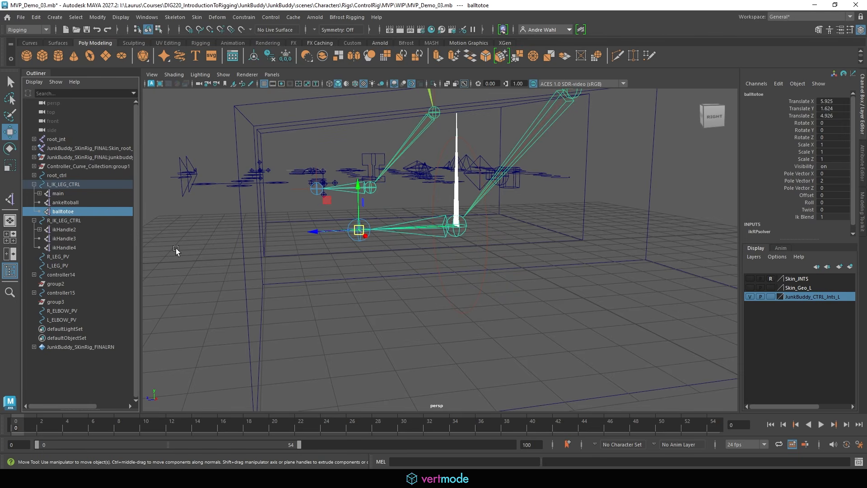
pyautogui.hotkey('ctrl', 'g')
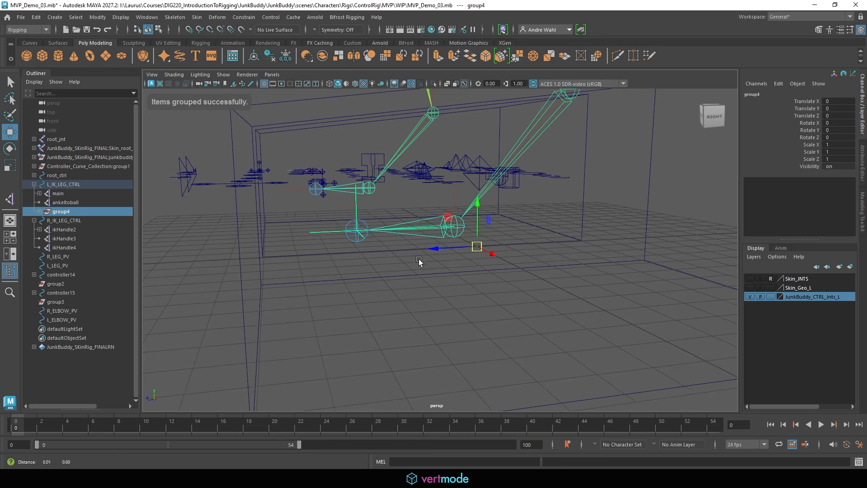
# Snap the pivot of the left toe group under L_IK_LEG_CTRL to the left ball joint.
pyautogui.keyDown('alt'); pyautogui.moveTo(419, 261); pyautogui.dragTo(548, 256); pyautogui.keyUp('alt')
pyautogui.press('d')
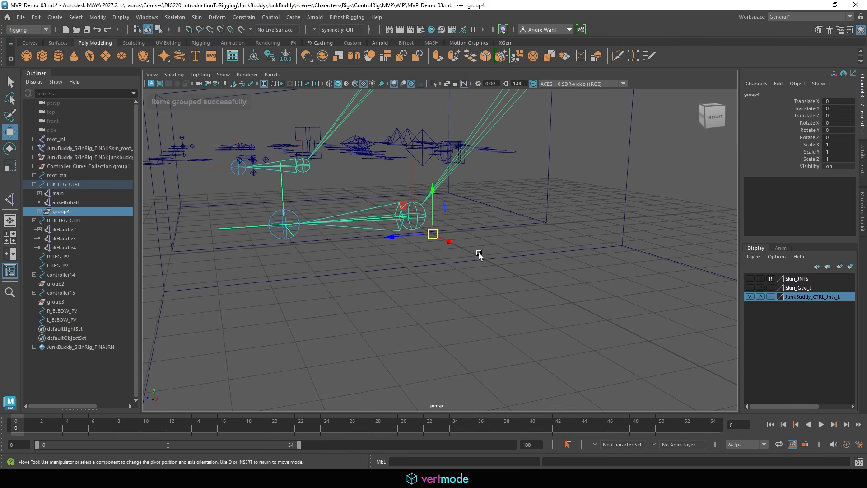
pyautogui.press('v')
pyautogui.moveTo(494, 243); pyautogui.dragTo(415, 214, button='middle')
pyautogui.scroll(-2, 415, 223)
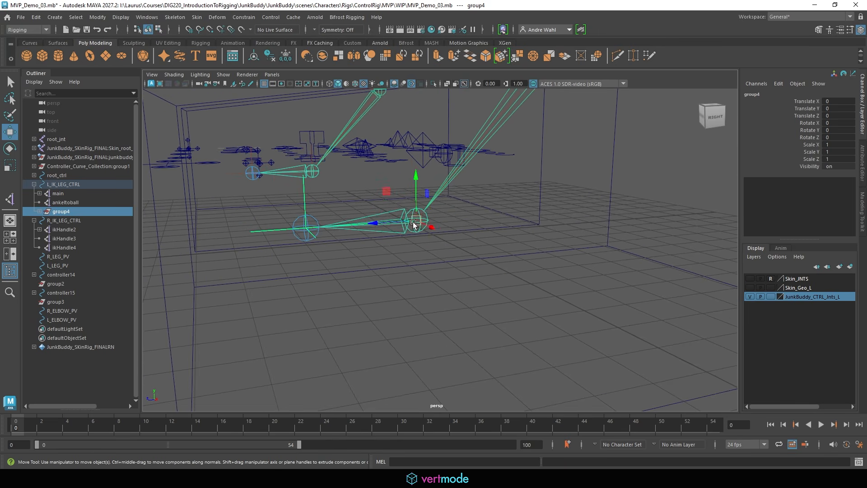
# Test-rotate the left toe group about its X axis around the ball joint and undo the rotation.
pyautogui.press('e')
pyautogui.scroll(-2, 426, 226)
pyautogui.moveTo(395, 194); pyautogui.dragTo(357, 235)
pyautogui.hotkey('ctrl', 'z')
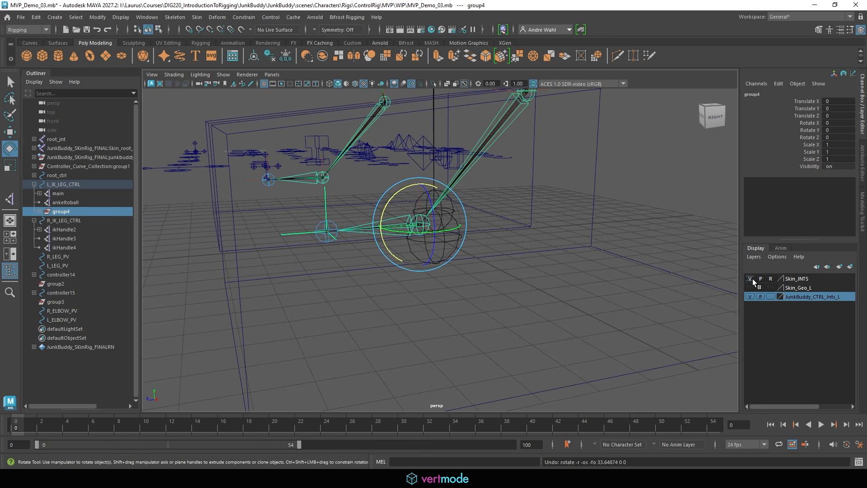
# Show the Skin_Geo_L layer, test the toe group's X rotation against the foot mesh, and undo the rotation.
pyautogui.click(750, 288)
pyautogui.moveTo(403, 192); pyautogui.dragTo(452, 177)
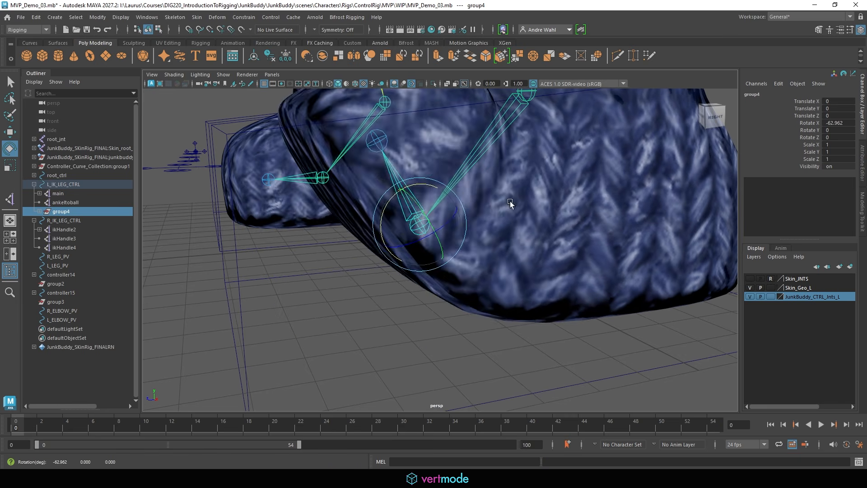
pyautogui.keyDown('alt'); pyautogui.moveTo(511, 202); pyautogui.dragTo(454, 208, button='right'); pyautogui.keyUp('alt')
pyautogui.keyDown('alt'); pyautogui.moveTo(454, 208); pyautogui.dragTo(401, 210); pyautogui.keyUp('alt')
pyautogui.hotkey('ctrl', 'z')
pyautogui.hotkey('ctrl', 'z')
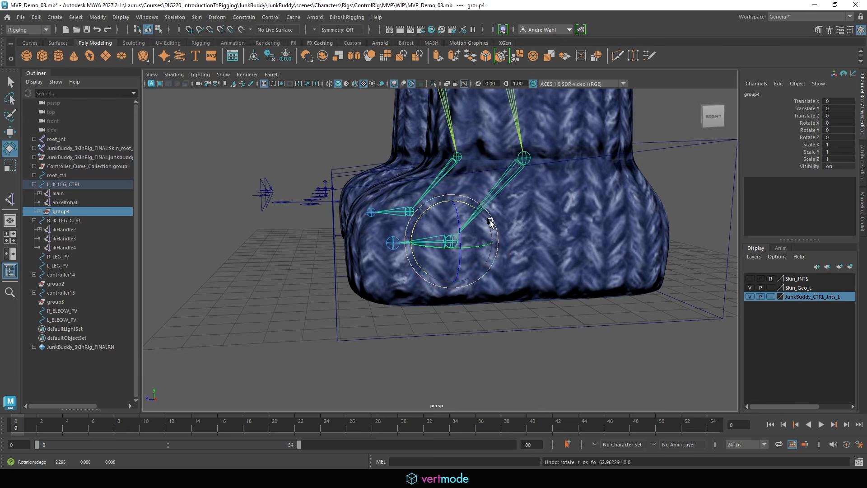
pyautogui.keyDown('alt'); pyautogui.moveTo(568, 233); pyautogui.dragTo(289, 217, button='right'); pyautogui.keyUp('alt')
pyautogui.keyDown('alt'); pyautogui.moveTo(502, 216); pyautogui.dragTo(578, 214); pyautogui.keyUp('alt')
pyautogui.keyDown('alt'); pyautogui.moveTo(578, 213); pyautogui.dragTo(617, 211, button='right'); pyautogui.keyUp('alt')
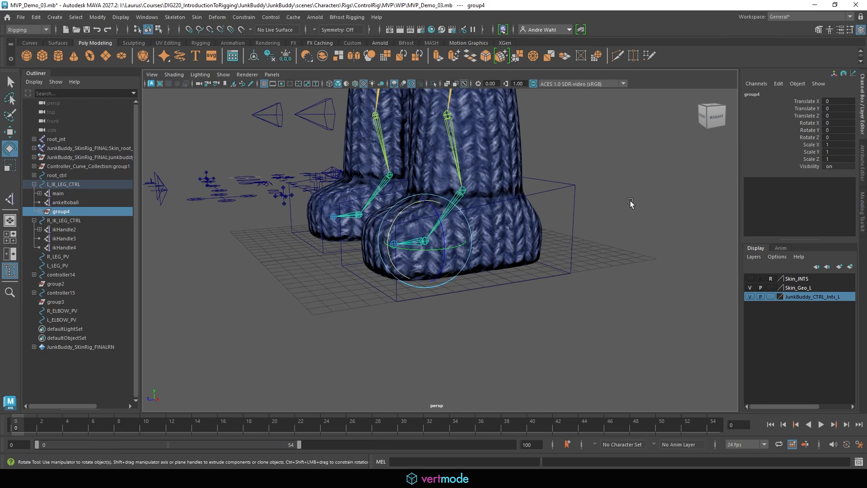
# Open the Connection Editor with L_IK_LEG_CTRL loaded as the output object and group4 as the input object.
pyautogui.click(629, 200)
pyautogui.click(149, 18)
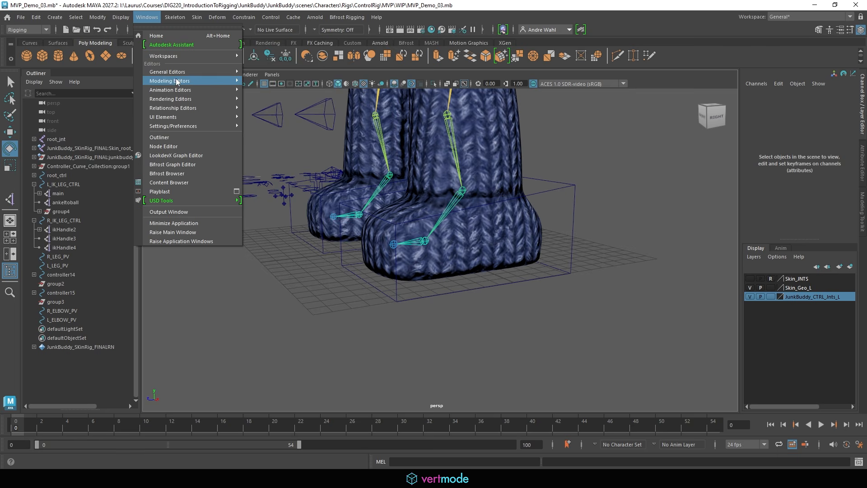
pyautogui.moveTo(175, 75)
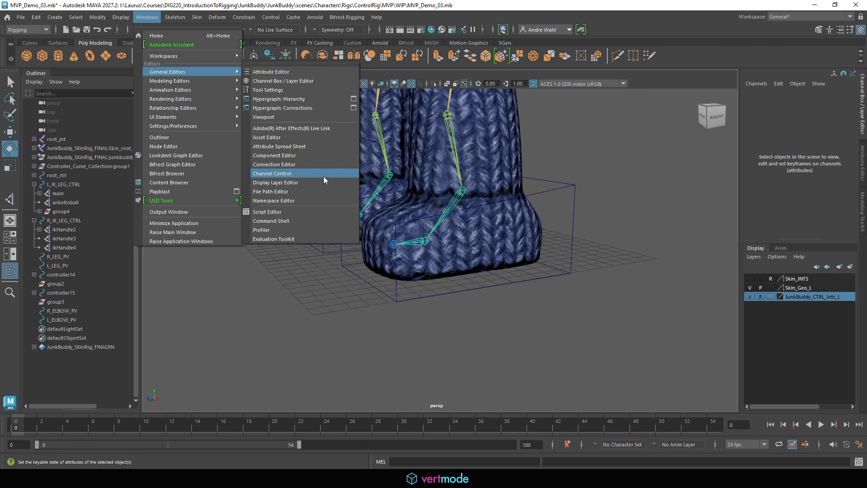
pyautogui.click(300, 165)
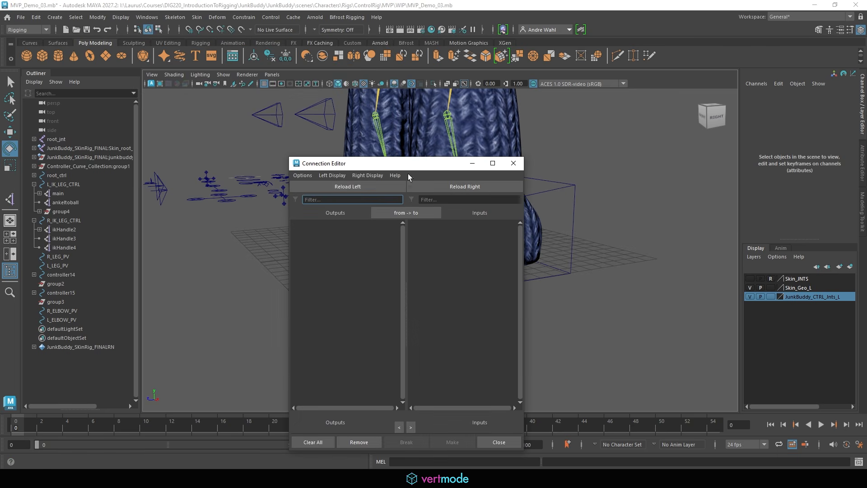
pyautogui.click(550, 190)
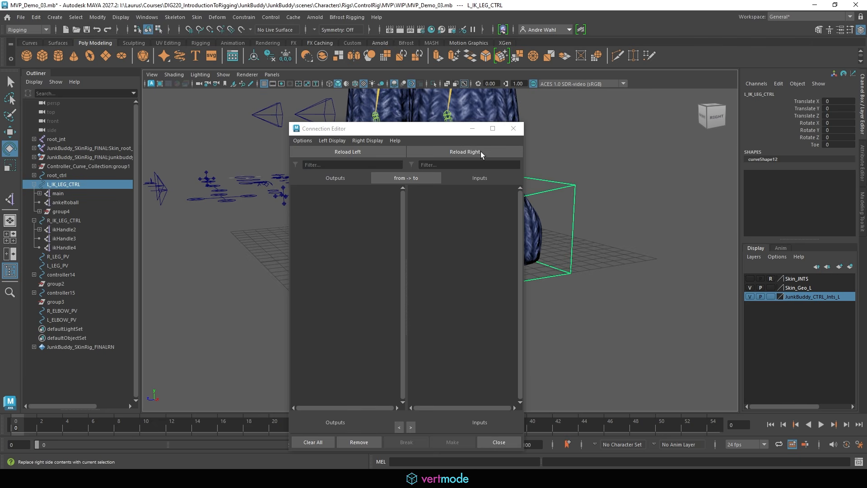
pyautogui.moveTo(443, 133); pyautogui.dragTo(235, 104)
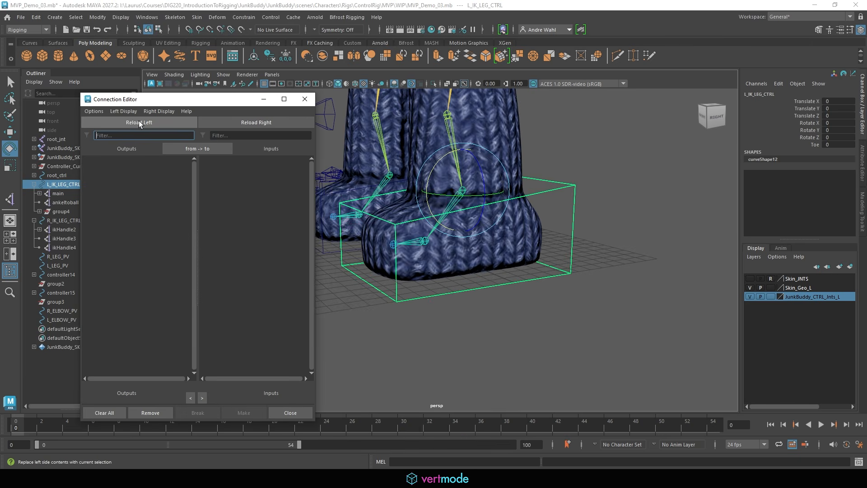
pyautogui.click(139, 123)
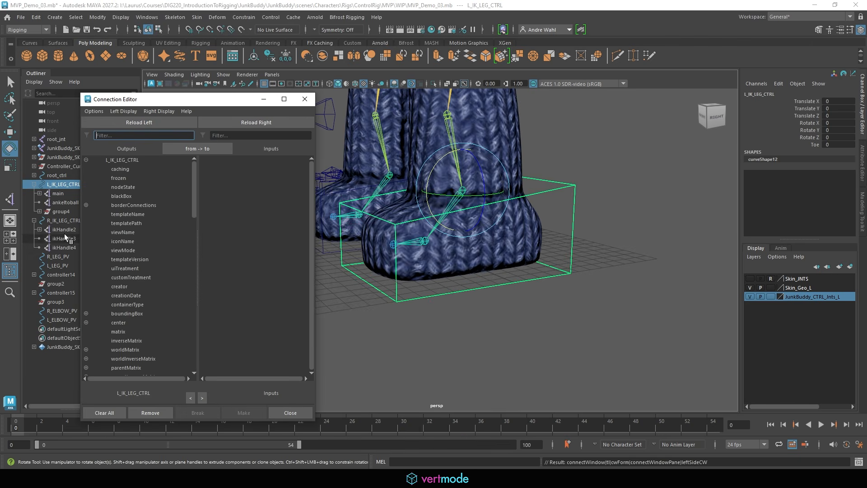
pyautogui.click(61, 211)
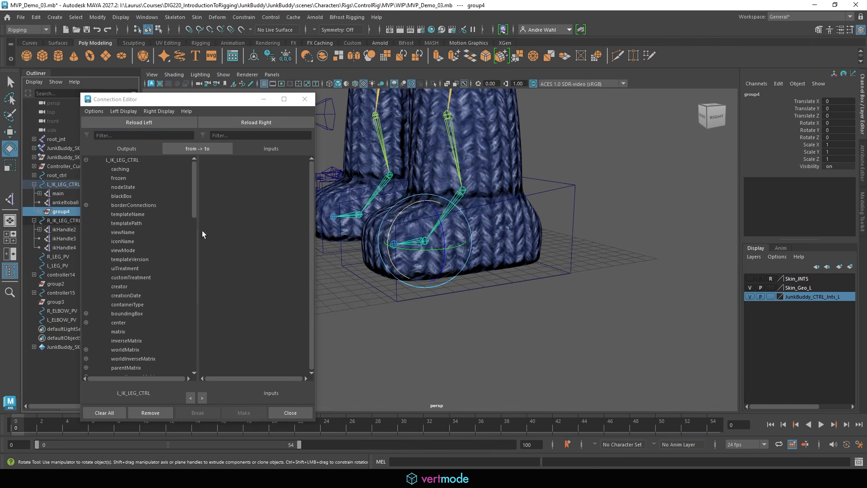
pyautogui.click(256, 122)
# Briefly rotate group4 to check which axis bends the left toe, and undo the rotation.
pyautogui.keyDown('alt'); pyautogui.moveTo(546, 213); pyautogui.dragTo(569, 217, button='middle'); pyautogui.keyUp('alt')
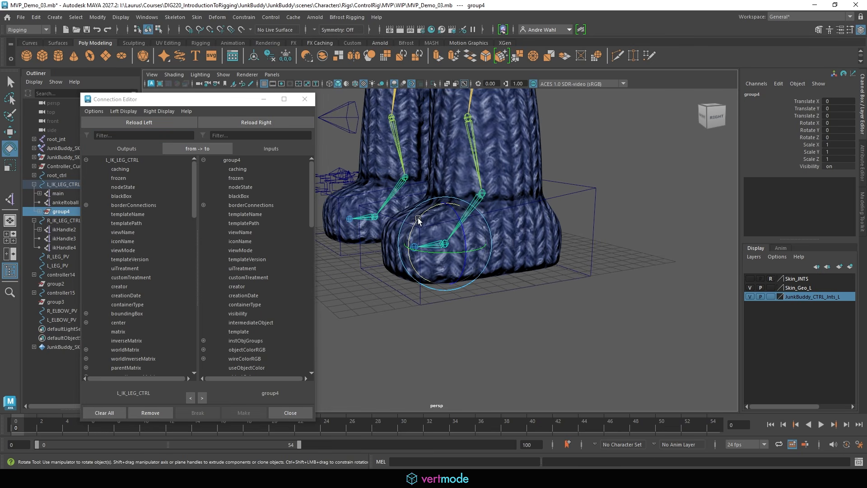
pyautogui.moveTo(417, 219)
pyautogui.mouseDown()
pyautogui.moveTo(408, 245)
pyautogui.moveTo(432, 202)
pyautogui.moveTo(412, 228)
pyautogui.mouseUp()
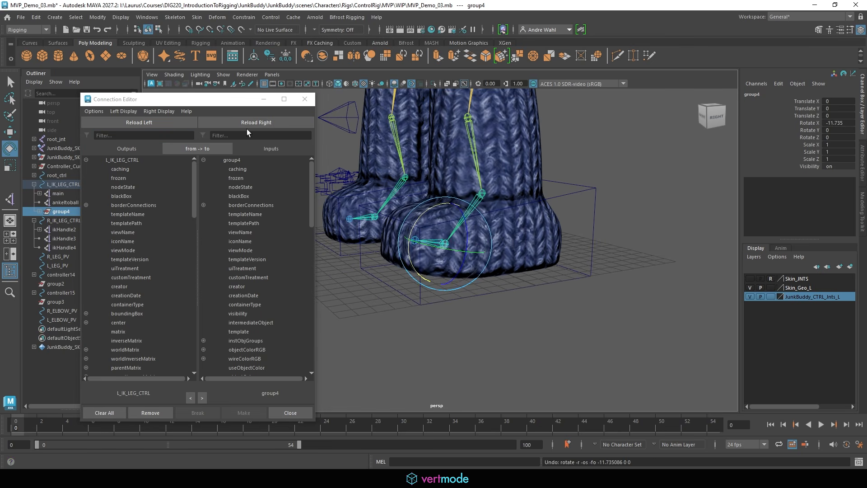
pyautogui.hotkey('ctrl', 'z')
# Filter group4's attributes by rotate and connect L_IK_LEG_CTRL's Toe attribute to group4's rotateX.
pyautogui.click(249, 135)
pyautogui.write('rotate')
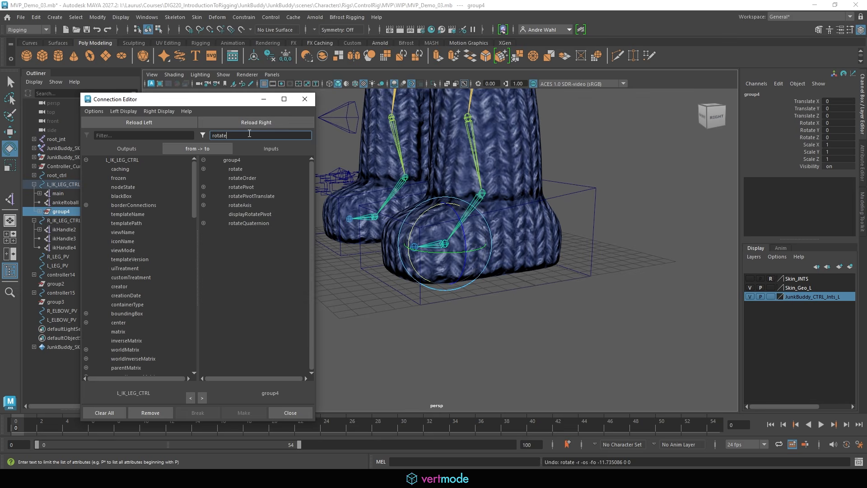
pyautogui.click(204, 169)
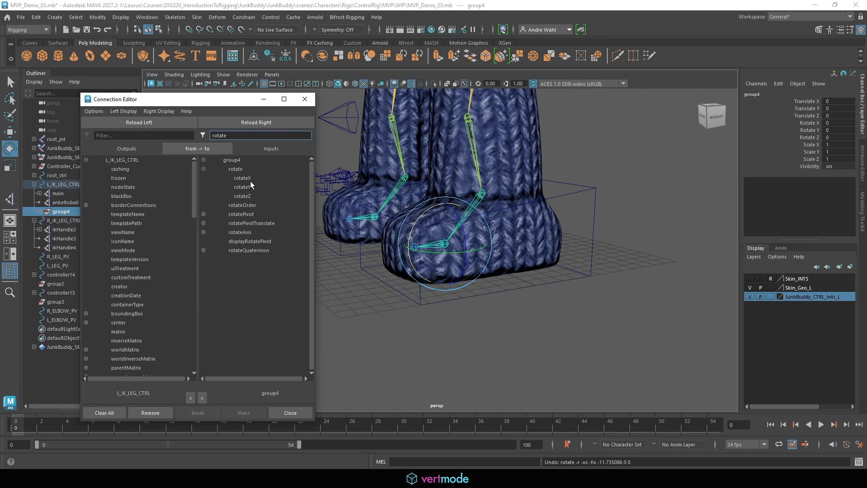
pyautogui.click(143, 135)
pyautogui.scroll(-10, 174, 218)
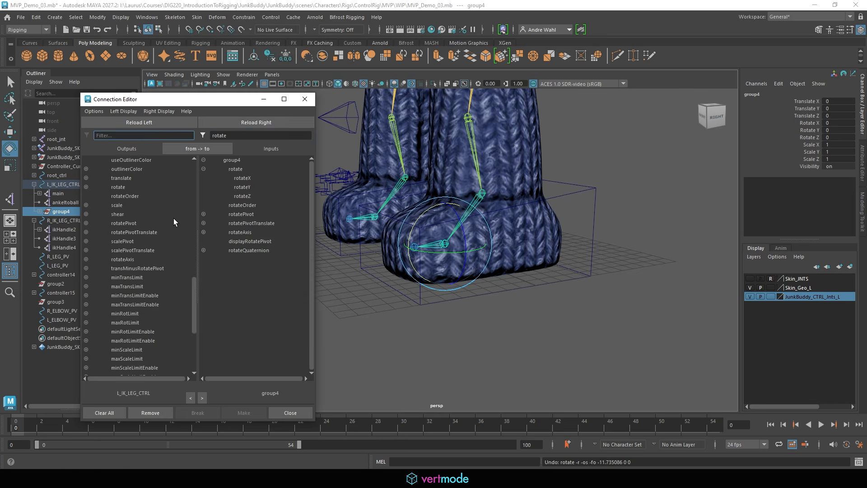
pyautogui.click(131, 366)
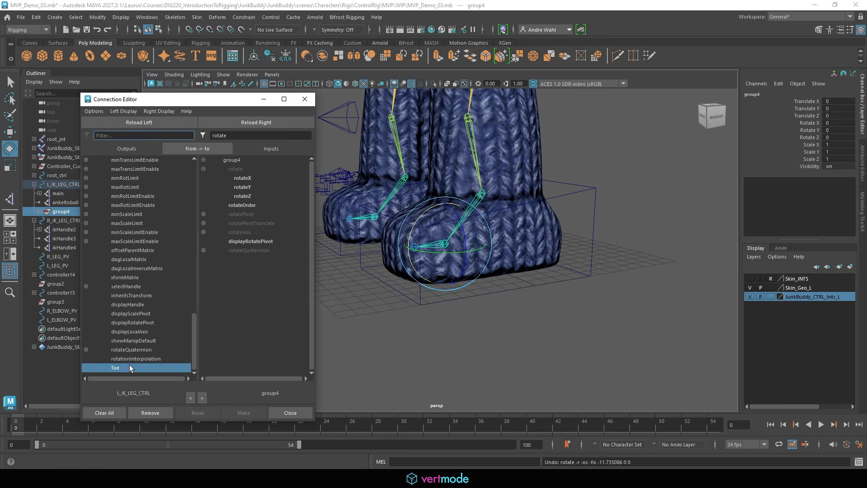
pyautogui.click(246, 179)
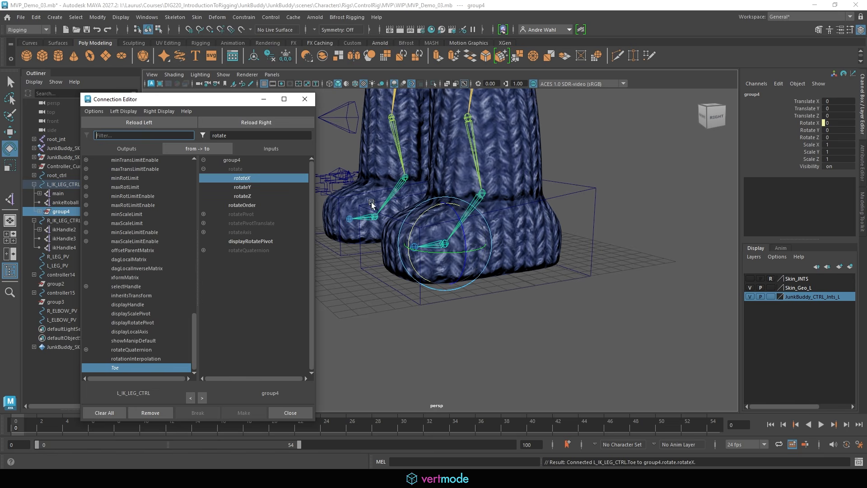
# Vary the Toe channel on L_IK_LEG_CTRL to test the left toe roll, and reset it to 0.
pyautogui.click(555, 198)
pyautogui.click(811, 144)
pyautogui.moveTo(542, 225); pyautogui.dragTo(700, 248, button='middle')
pyautogui.moveTo(537, 264); pyautogui.dragTo(199, 305, button='middle')
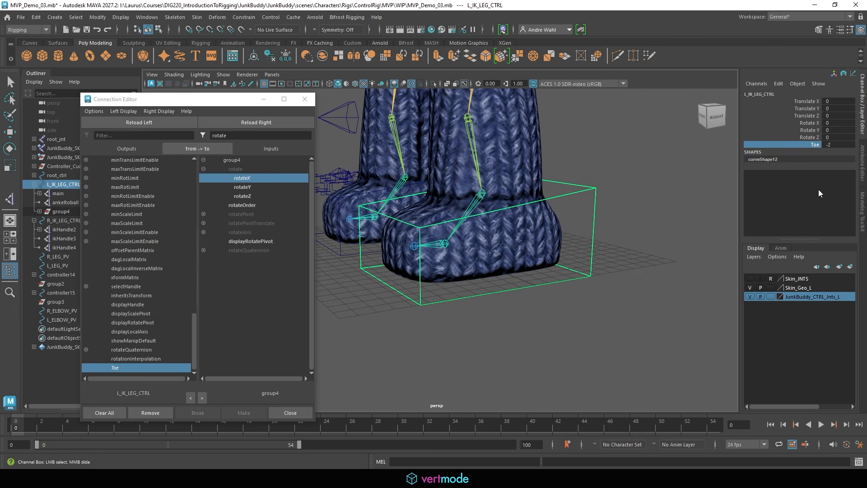
pyautogui.doubleClick(833, 145)
pyautogui.write('0')
pyautogui.press('Return')
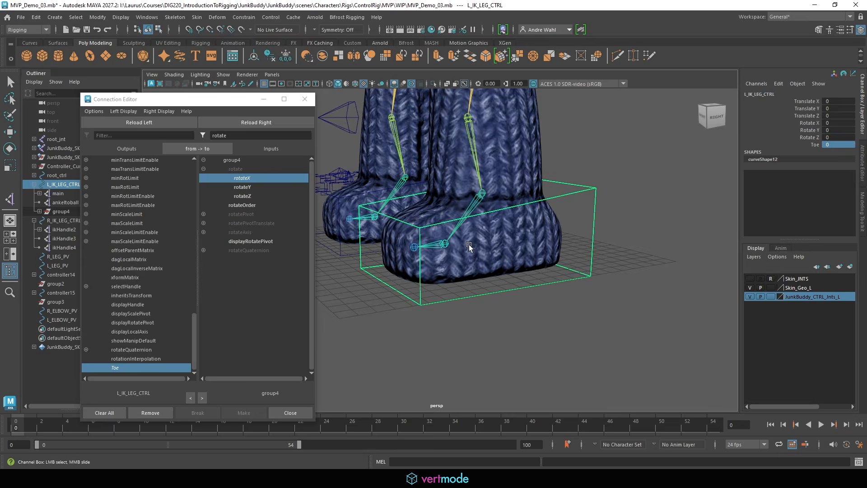
# Test-rotate L_IK_LEG_CTRL to check how the left foot follows, and undo the rotation.
pyautogui.click(521, 204)
pyautogui.press('e')
pyautogui.click(570, 192)
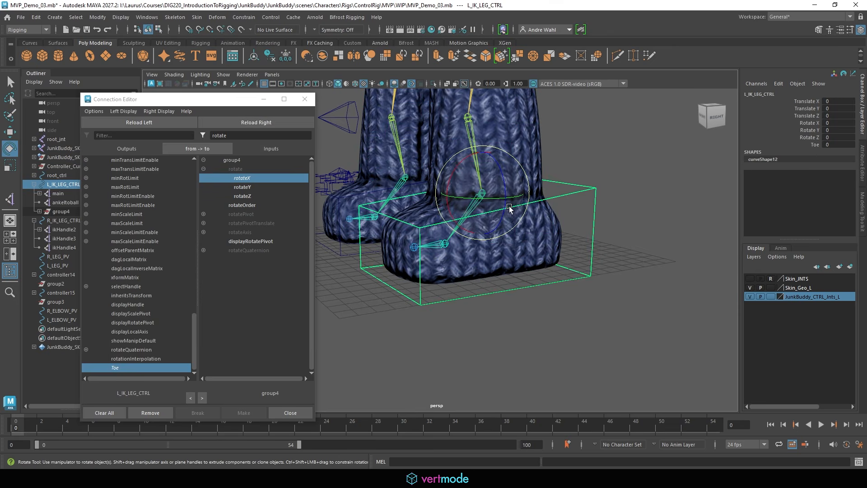
pyautogui.moveTo(511, 203); pyautogui.dragTo(464, 179)
pyautogui.hotkey('ctrl', 'z')
pyautogui.hotkey('ctrl', 'z')
# Test L_IK_LEG_CTRL by rotating it about X and lifting the foot, and reset Translate Y, Translate Z and Rotate X to 0.
pyautogui.keyDown('alt'); pyautogui.moveTo(530, 240); pyautogui.dragTo(513, 238); pyautogui.keyUp('alt')
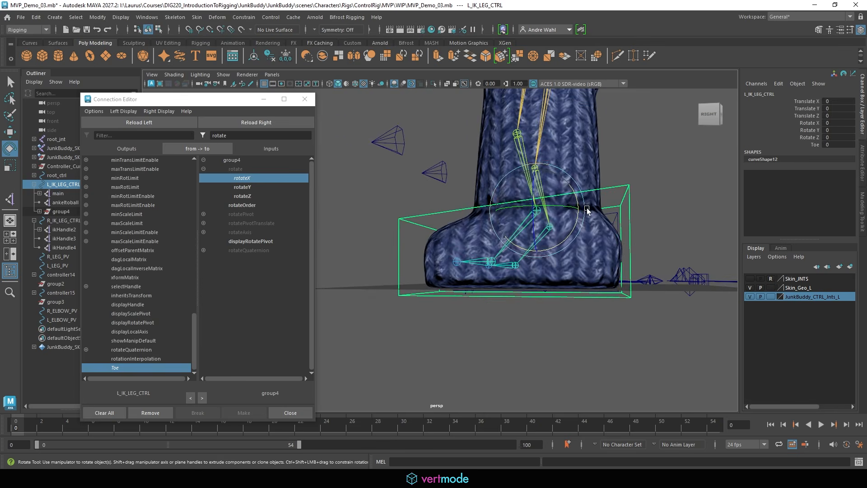
pyautogui.moveTo(577, 220); pyautogui.dragTo(560, 257)
pyautogui.press('w')
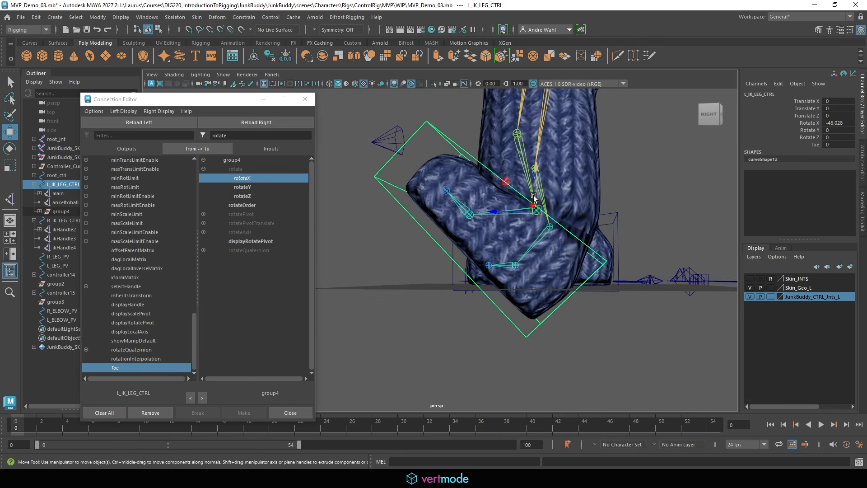
pyautogui.moveTo(534, 198); pyautogui.dragTo(547, 183)
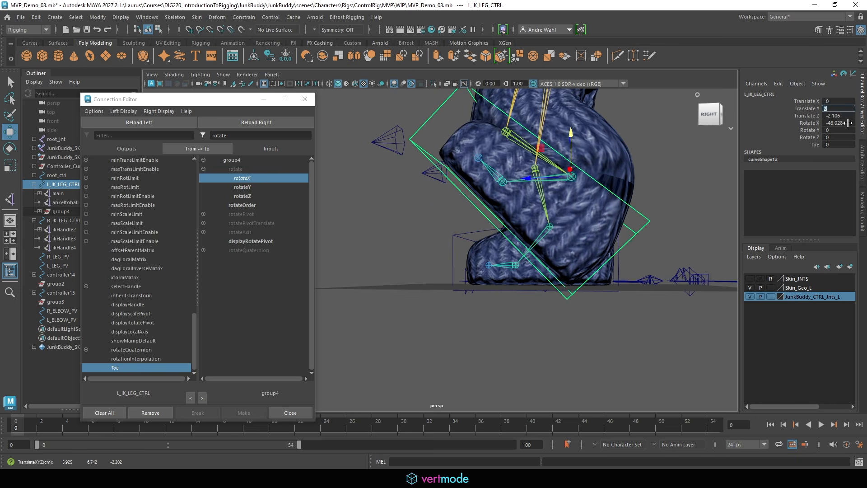
pyautogui.keyDown('shift'); pyautogui.click(848, 122); pyautogui.keyUp('shift')
pyautogui.press('Return')
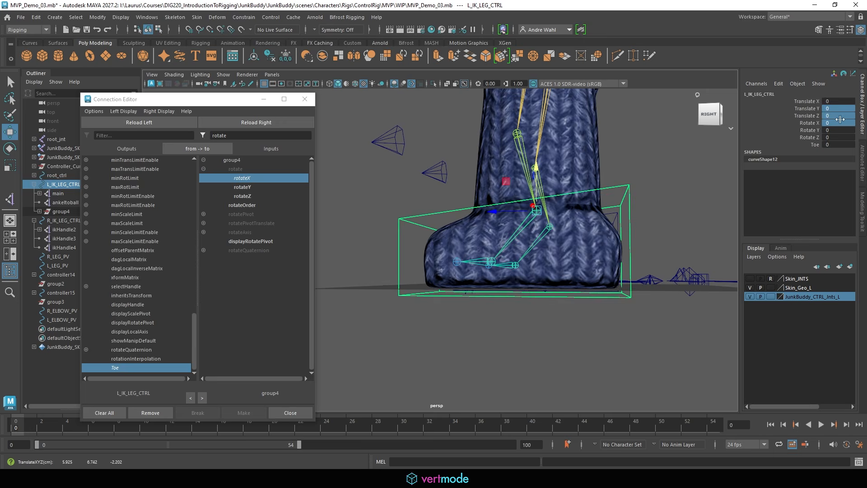
# Reselect L_IK_LEG_CTRL, try its Toe channel again from a front three-quarter view, and deselect the controller.
pyautogui.click(568, 331)
pyautogui.keyDown('alt'); pyautogui.moveTo(434, 314); pyautogui.dragTo(371, 307, button='right'); pyautogui.keyUp('alt')
pyautogui.keyDown('alt'); pyautogui.moveTo(372, 307); pyautogui.dragTo(438, 320); pyautogui.keyUp('alt')
pyautogui.click(443, 240)
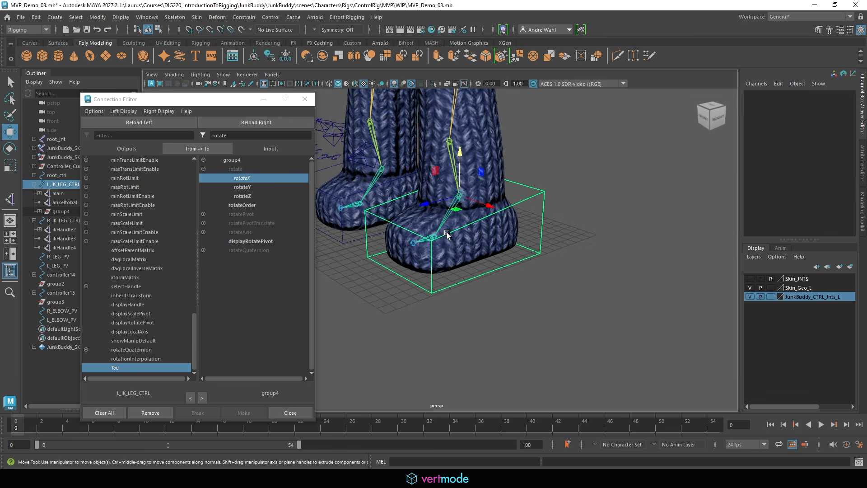
pyautogui.click(814, 144)
pyautogui.moveTo(551, 241); pyautogui.dragTo(550, 314, button='middle')
pyautogui.click(550, 315)
# Load R_IK_LEG_CTRL as the Connection Editor's output object and choose its Toe attribute.
pyautogui.keyDown('alt'); pyautogui.moveTo(475, 311); pyautogui.dragTo(547, 334, button='middle'); pyautogui.keyUp('alt')
pyautogui.press('w')
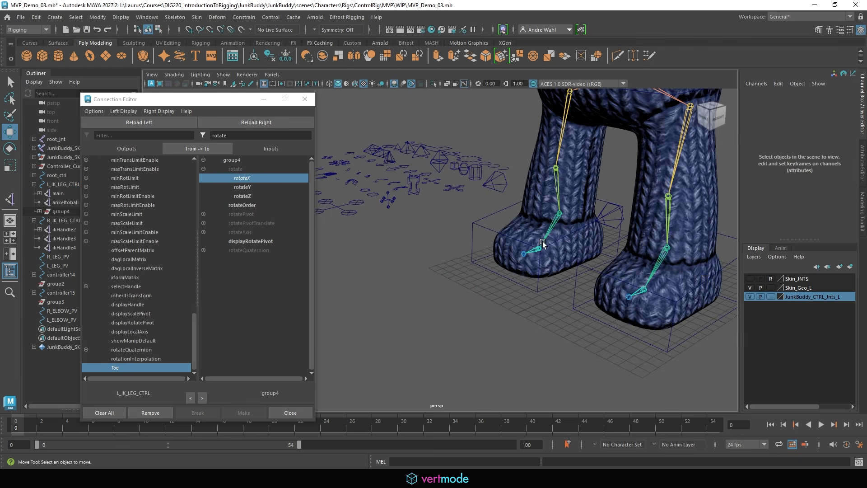
pyautogui.click(546, 244)
pyautogui.press('f')
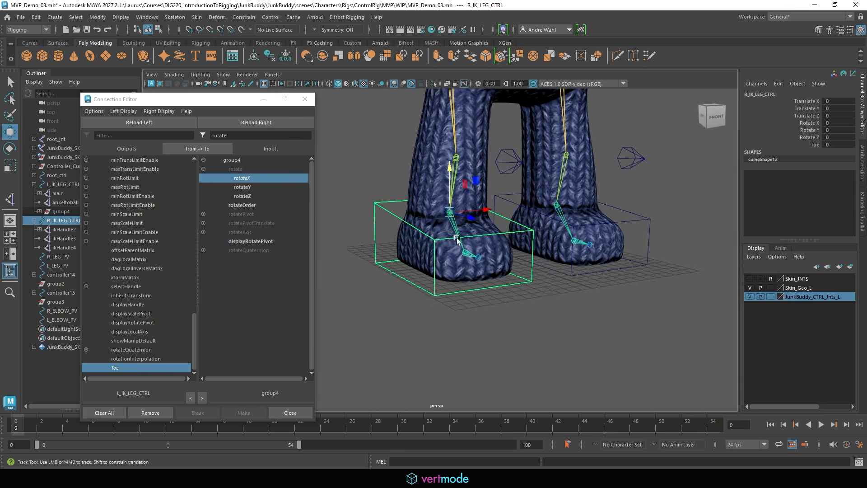
pyautogui.click(139, 122)
pyautogui.click(114, 368)
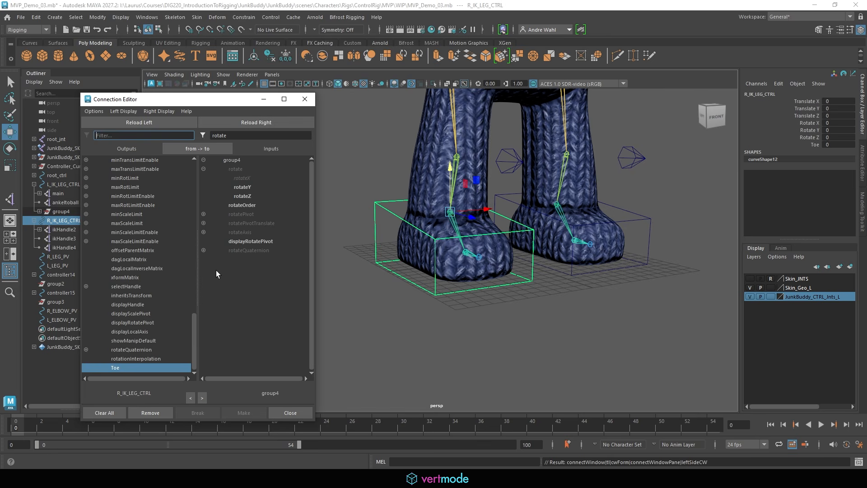
# Hide the Skin_Geo_L layer to expose the right foot's control joints and IK handles.
pyautogui.click(750, 297)
pyautogui.click(749, 298)
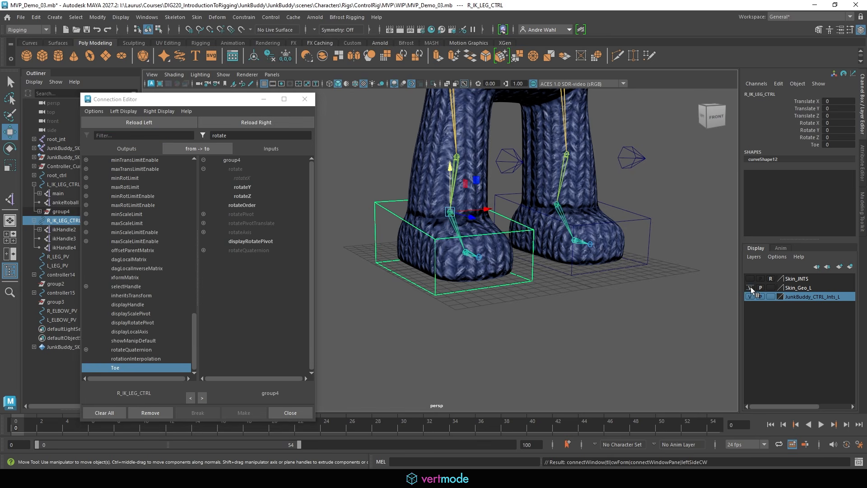
pyautogui.click(750, 288)
pyautogui.press('f')
pyautogui.keyDown('alt'); pyautogui.moveTo(583, 301); pyautogui.dragTo(648, 285); pyautogui.keyUp('alt')
# Group the right foot's toe IK handle, ikHandle4, and snap the group's pivot to the ball joint.
pyautogui.click(540, 248)
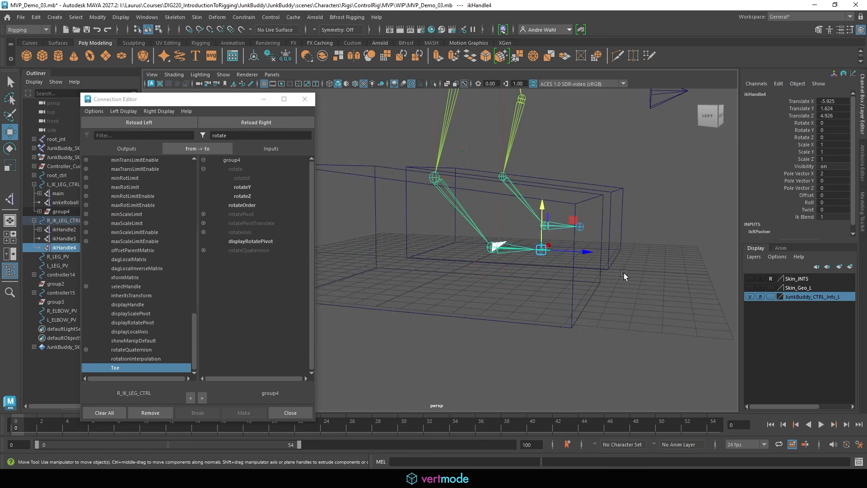
pyautogui.press('f')
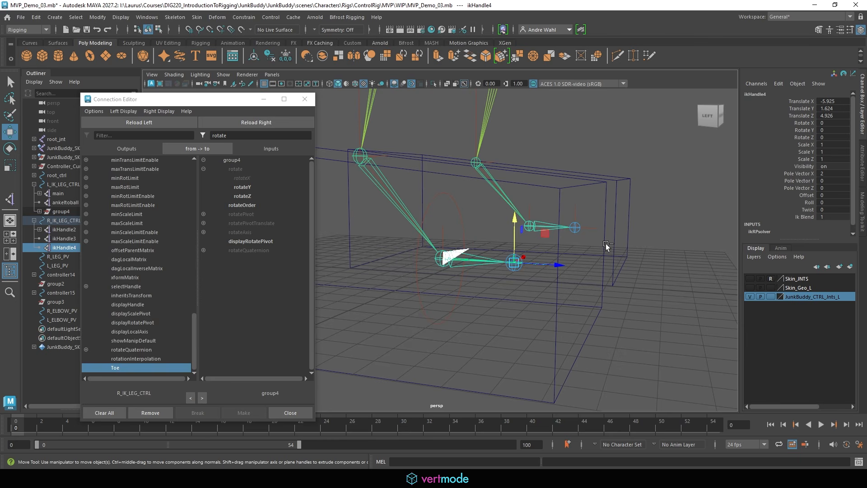
pyautogui.hotkey('ctrl', 'g')
pyautogui.keyDown('alt'); pyautogui.moveTo(606, 246); pyautogui.dragTo(491, 270); pyautogui.keyUp('alt')
pyautogui.press('Insert')
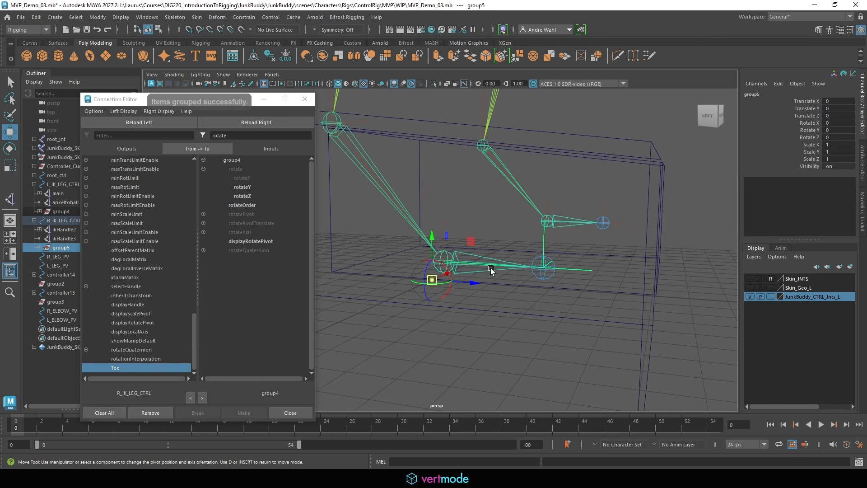
pyautogui.moveTo(508, 271); pyautogui.dragTo(495, 269, button='middle')
pyautogui.press('Insert')
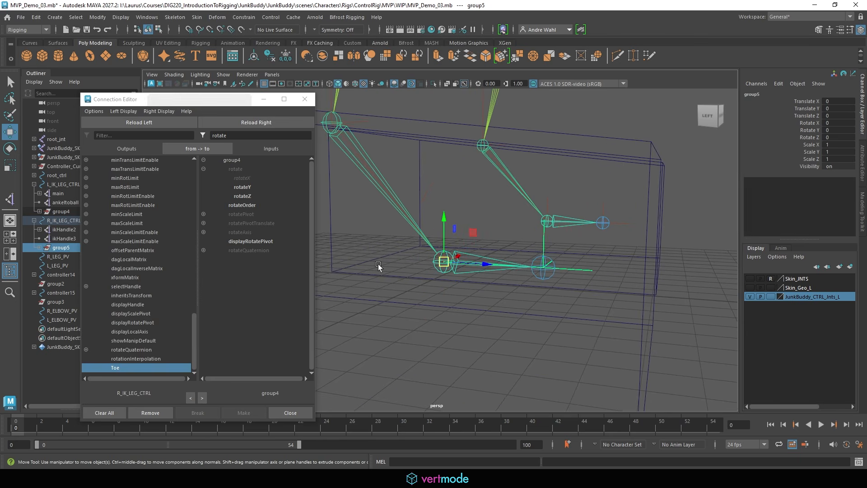
# Try rotating the right toe group about X around the ball joint, and undo the rotation.
pyautogui.press('e')
pyautogui.moveTo(469, 237); pyautogui.dragTo(518, 302)
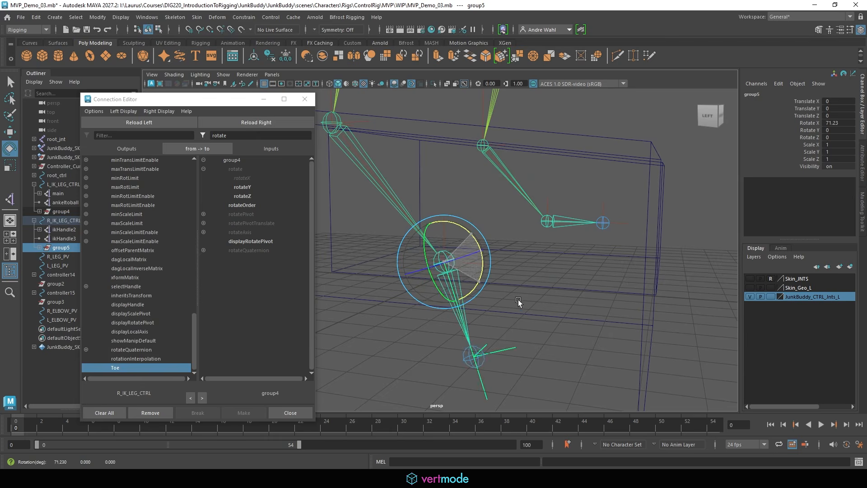
pyautogui.hotkey('ctrl', 'z')
pyautogui.hotkey('ctrl', 'z')
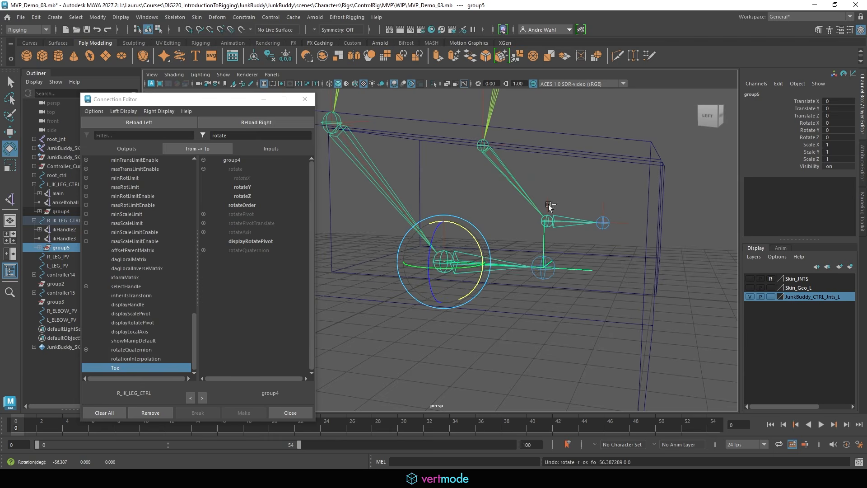
# Load the right toe group as the Connection Editor's input object, connect R_IK_LEG_CTRL's Toe to its rotateX, and deselect the group.
pyautogui.click(255, 121)
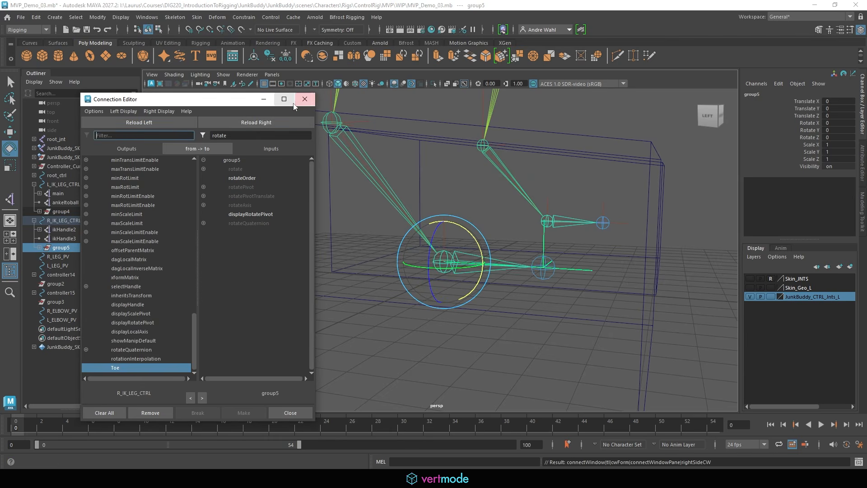
pyautogui.click(204, 167)
pyautogui.click(247, 177)
pyautogui.keyDown('alt'); pyautogui.moveTo(587, 208); pyautogui.dragTo(479, 189, button='right'); pyautogui.keyUp('alt')
pyautogui.click(528, 206)
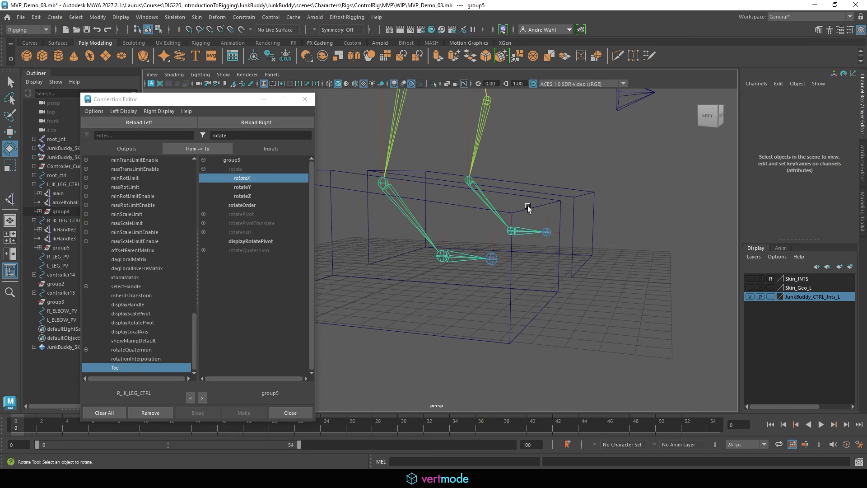
# Show the Skin_Geo_L layer again to bring back the character's skin geometry.
pyautogui.click(747, 280)
pyautogui.click(748, 280)
pyautogui.click(749, 282)
pyautogui.click(752, 283)
pyautogui.click(751, 288)
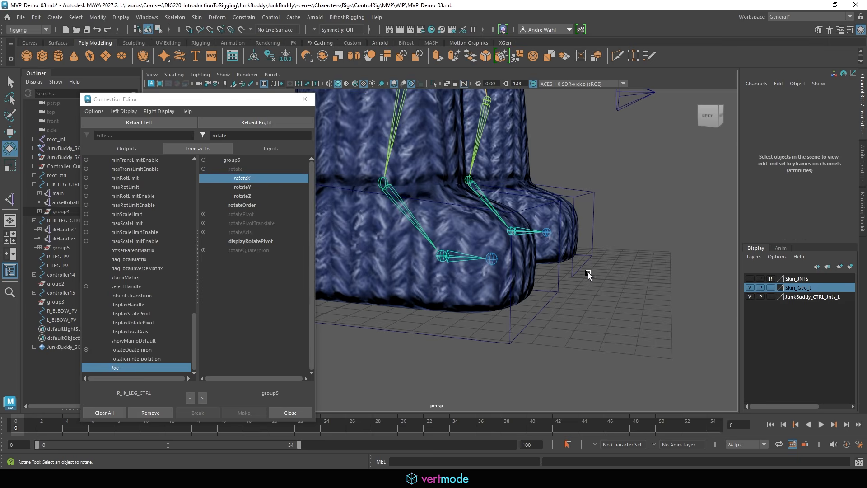
# Close the Connection Editor and look over the character's legs, arms and hands.
pyautogui.click(511, 328)
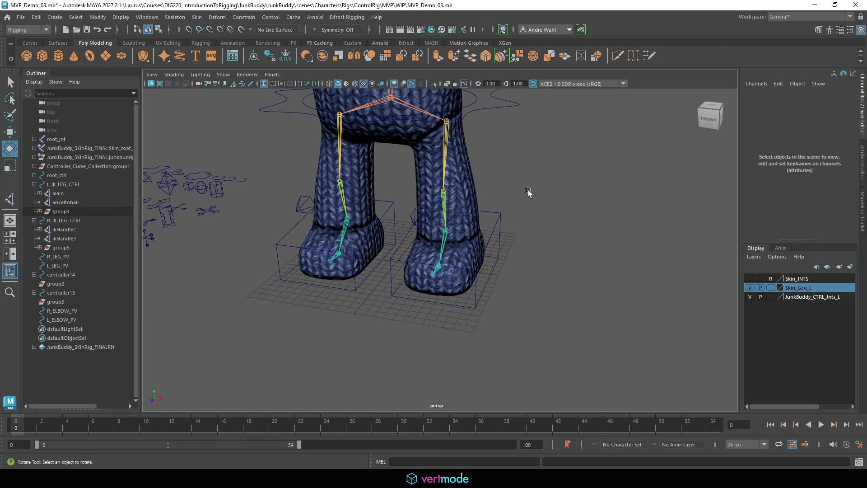
pyautogui.keyDown('alt'); pyautogui.moveTo(623, 193); pyautogui.dragTo(448, 164, button='right'); pyautogui.keyUp('alt')
pyautogui.keyDown('alt'); pyautogui.moveTo(447, 164); pyautogui.dragTo(424, 353, button='middle'); pyautogui.keyUp('alt')
pyautogui.keyDown('alt'); pyautogui.moveTo(425, 352); pyautogui.dragTo(560, 287, button='right'); pyautogui.keyUp('alt')
pyautogui.keyDown('alt'); pyautogui.moveTo(538, 283); pyautogui.dragTo(519, 166, button='middle'); pyautogui.keyUp('alt')
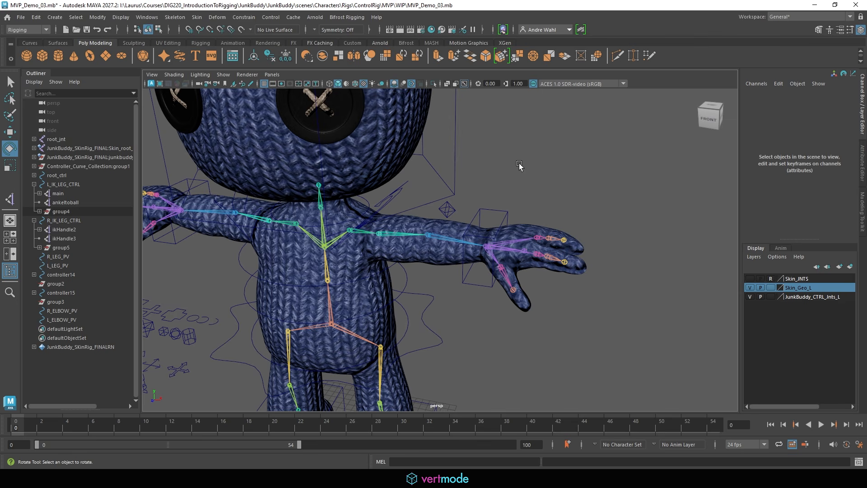
pyautogui.keyDown('alt'); pyautogui.moveTo(630, 268); pyautogui.dragTo(470, 230, button='right'); pyautogui.keyUp('alt')
pyautogui.keyDown('alt'); pyautogui.moveTo(470, 231); pyautogui.dragTo(509, 197, button='middle'); pyautogui.keyUp('alt')
# Hide the Skin_Geo_L layer and duplicate a circle from the controller curve collection.
pyautogui.click(750, 296)
pyautogui.click(750, 296)
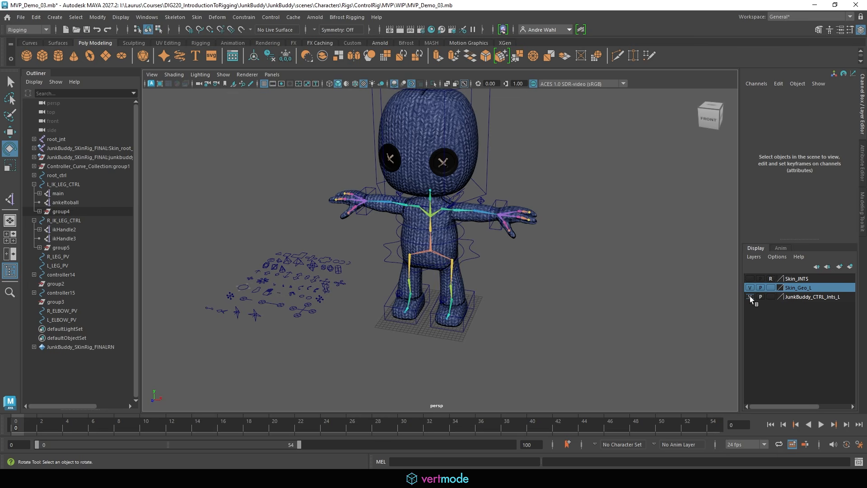
pyautogui.click(749, 287)
pyautogui.moveTo(748, 288)
pyautogui.keyDown('alt'); pyautogui.mouseDown()
pyautogui.moveTo(591, 314)
pyautogui.moveTo(269, 280)
pyautogui.moveTo(316, 232)
pyautogui.moveTo(478, 207)
pyautogui.mouseUp(); pyautogui.keyUp('alt')
pyautogui.click(325, 206)
pyautogui.press('w')
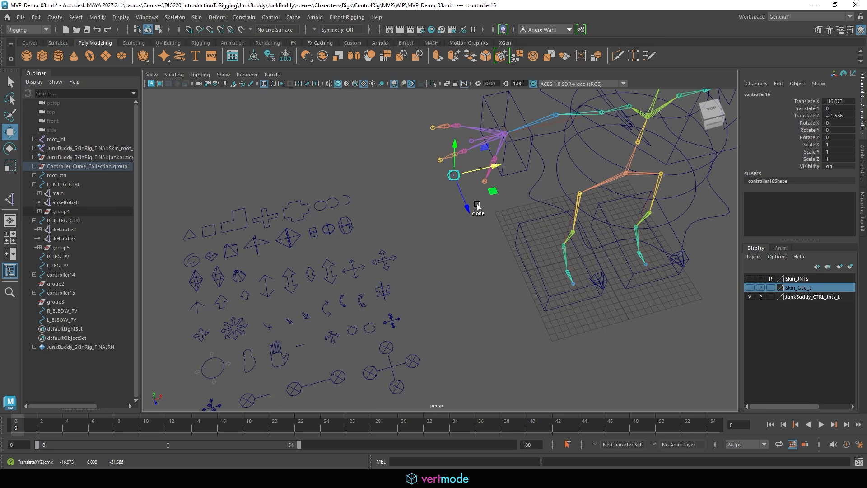
# Snap the duplicated circle onto the base joint of the left hand's outer finger.
pyautogui.keyDown('alt'); pyautogui.moveTo(478, 207); pyautogui.dragTo(429, 208, button='right'); pyautogui.keyUp('alt')
pyautogui.keyDown('alt'); pyautogui.moveTo(429, 209); pyautogui.dragTo(277, 208, button='middle'); pyautogui.keyUp('alt')
pyautogui.press('v')
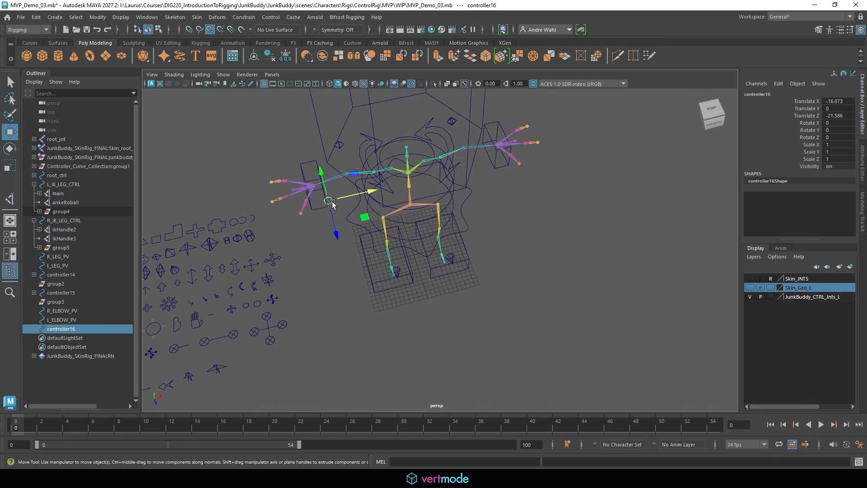
pyautogui.moveTo(329, 200); pyautogui.dragTo(516, 131)
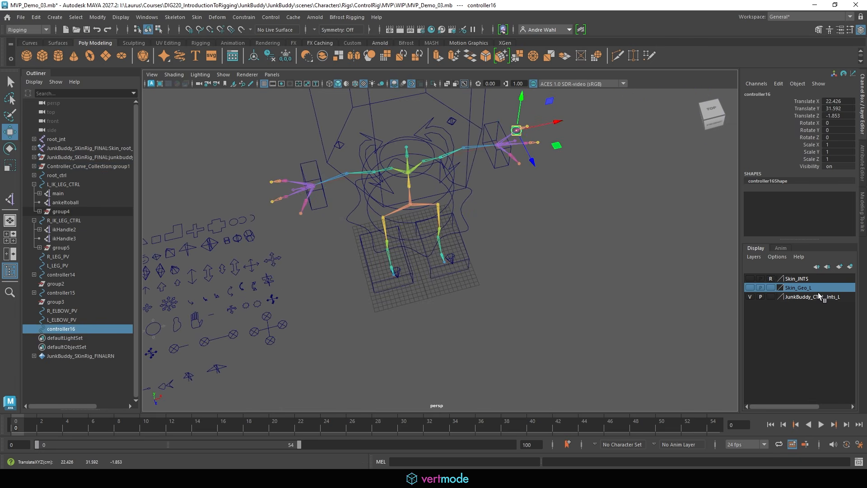
# With Skin_Geo_L shown, scale the circle uniformly to about 2.61 and rotate it to about 16.4, -2.1, 90.7 around the outer finger.
pyautogui.click(749, 287)
pyautogui.press('f')
pyautogui.keyDown('alt'); pyautogui.moveTo(595, 200); pyautogui.dragTo(512, 217, button='right'); pyautogui.keyUp('alt')
pyautogui.keyDown('alt'); pyautogui.moveTo(513, 217); pyautogui.dragTo(421, 229); pyautogui.keyUp('alt')
pyautogui.press('r')
pyautogui.press('e')
pyautogui.moveTo(452, 283); pyautogui.dragTo(462, 283)
pyautogui.click(833, 138)
pyautogui.keyDown('alt'); pyautogui.moveTo(542, 206); pyautogui.dragTo(514, 209); pyautogui.keyUp('alt')
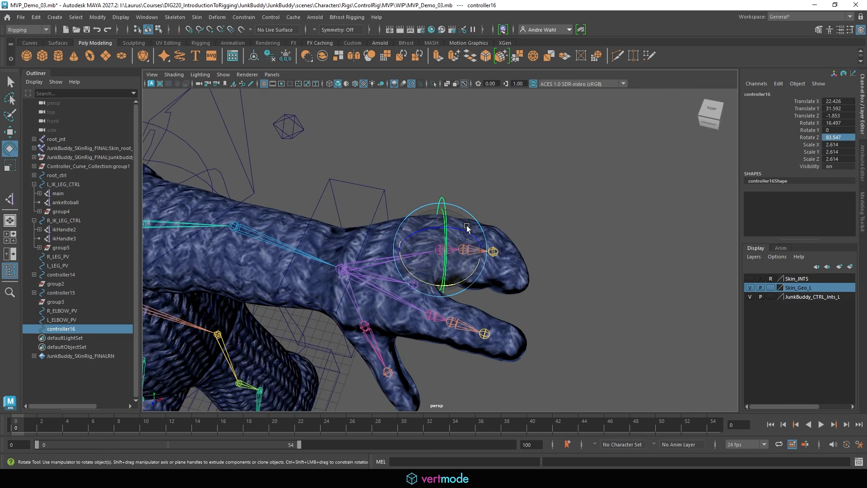
pyautogui.moveTo(466, 228); pyautogui.dragTo(461, 227)
pyautogui.press('w')
# Show the Skin_JNTS layer and hide the Skin_Geo_L layer.
pyautogui.click(749, 296)
pyautogui.keyDown('alt'); pyautogui.moveTo(505, 270); pyautogui.dragTo(473, 221, button='middle'); pyautogui.keyUp('alt')
pyautogui.click(749, 296)
pyautogui.click(750, 278)
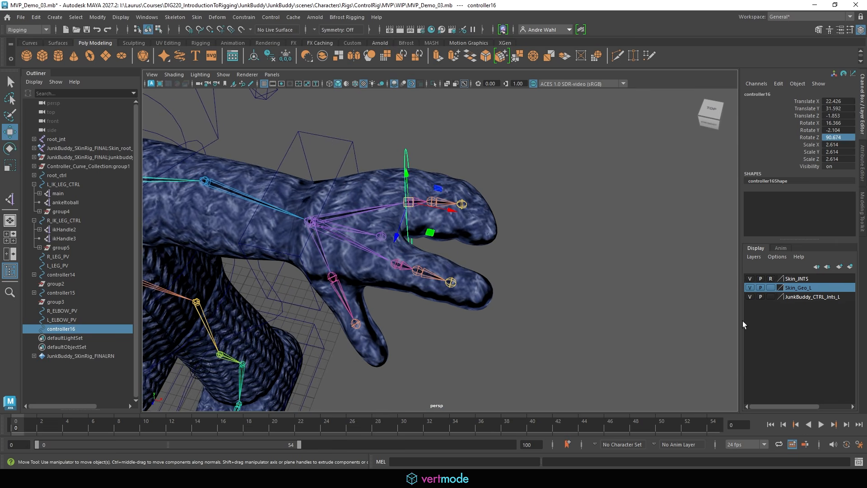
pyautogui.click(749, 288)
# Duplicate the circle onto the base joint of the finger beside the thumb, with Rotate X about -11.7 and uniform scale about 1.48.
pyautogui.hotkey('ctrl', 'd')
pyautogui.moveTo(420, 207); pyautogui.dragTo(411, 270)
pyautogui.press('e')
pyautogui.moveTo(422, 299); pyautogui.dragTo(399, 300)
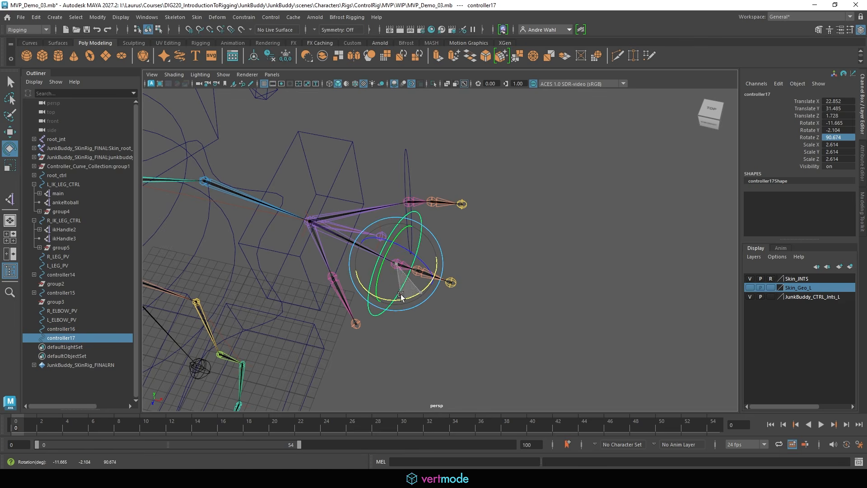
pyautogui.click(758, 287)
pyautogui.press('r')
pyautogui.moveTo(396, 264); pyautogui.dragTo(507, 246)
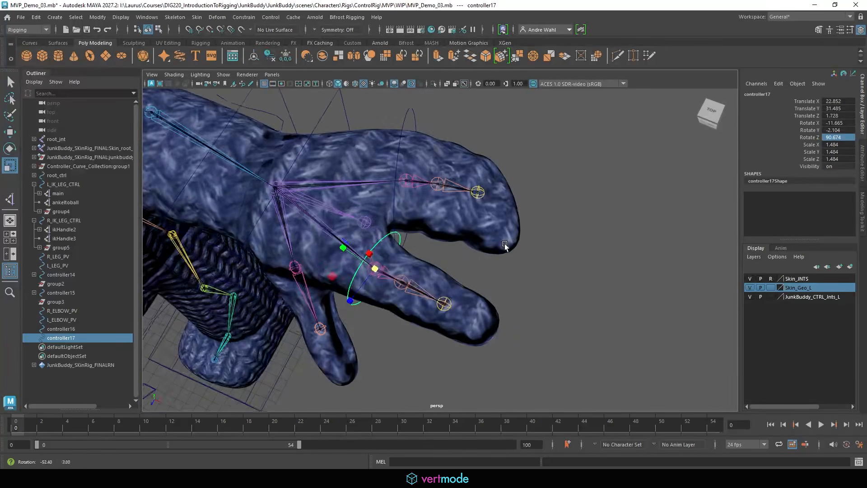
# Hide Skin_Geo_L and duplicate that circle onto the middle and tip joints of the same finger.
pyautogui.press('w')
pyautogui.click(750, 287)
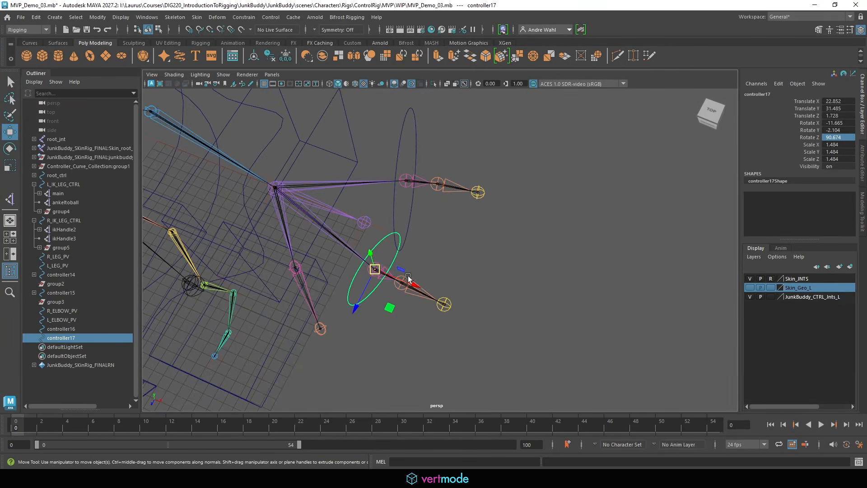
pyautogui.hotkey('ctrl', 'd')
pyautogui.moveTo(380, 281); pyautogui.dragTo(444, 304)
pyautogui.hotkey('ctrl', 'd')
# Show Skin_Geo_L and fit the outer finger's base circle to the mesh, scaling it to about 1.31, 2.61, 2.33.
pyautogui.click(393, 200)
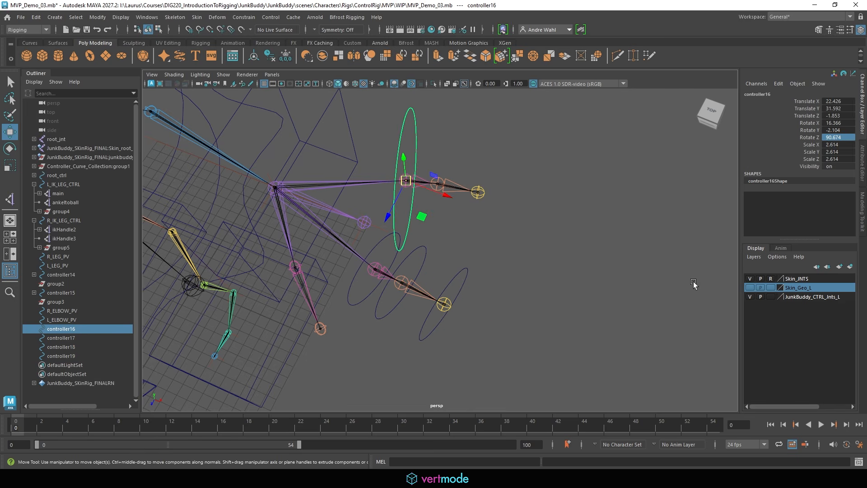
pyautogui.click(750, 288)
pyautogui.keyDown('alt'); pyautogui.moveTo(619, 261); pyautogui.dragTo(497, 199); pyautogui.keyUp('alt')
pyautogui.press('r')
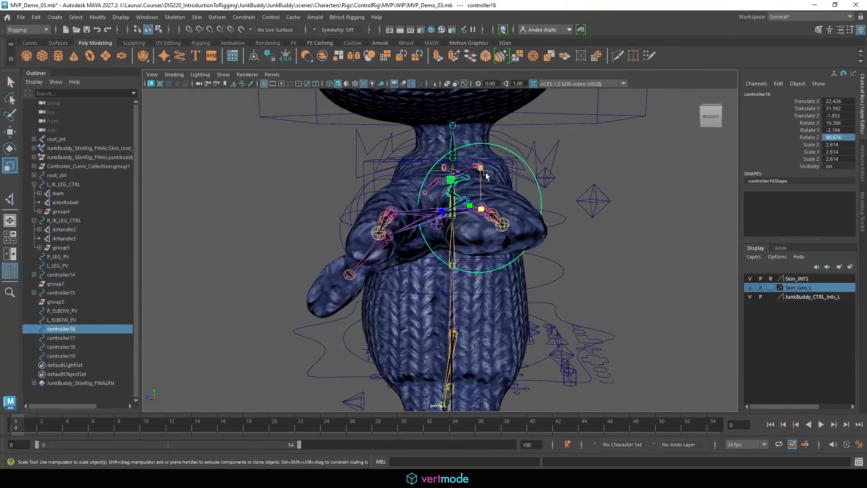
pyautogui.moveTo(482, 169); pyautogui.dragTo(484, 189)
pyautogui.keyDown('alt'); pyautogui.moveTo(485, 191); pyautogui.dragTo(434, 200); pyautogui.keyUp('alt')
pyautogui.press('e')
pyautogui.press('r')
pyautogui.keyDown('alt'); pyautogui.moveTo(538, 228); pyautogui.dragTo(539, 252); pyautogui.keyUp('alt')
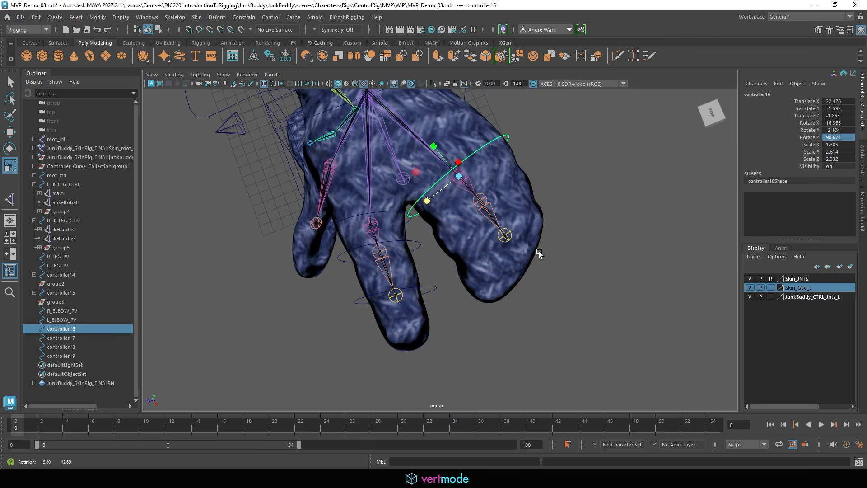
# Hide Skin_Geo_L and duplicate the outer finger's base circle onto its middle and tip joints.
pyautogui.press('w')
pyautogui.click(750, 288)
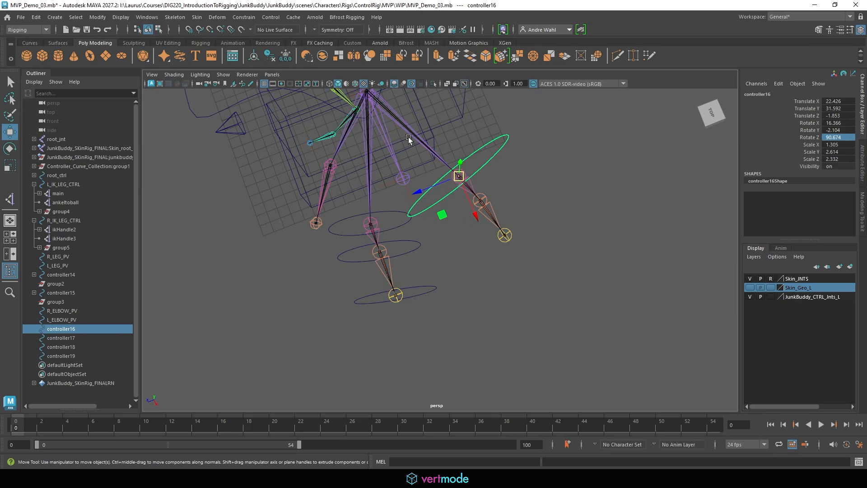
pyautogui.hotkey('ctrl', 'd')
pyautogui.press('v')
pyautogui.moveTo(459, 176); pyautogui.dragTo(506, 236)
pyautogui.hotkey('ctrl', 'd')
pyautogui.press('v')
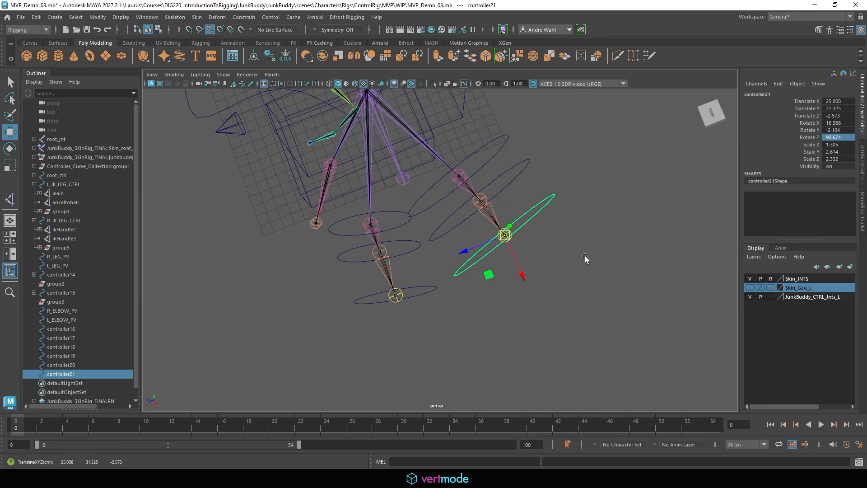
# Duplicate one of the finger circles and snap the copy onto the left thumb's base joint.
pyautogui.keyDown('alt'); pyautogui.moveTo(585, 259); pyautogui.dragTo(401, 262); pyautogui.keyUp('alt')
pyautogui.click(381, 246)
pyautogui.keyDown('alt'); pyautogui.moveTo(390, 293); pyautogui.dragTo(451, 215, button='middle'); pyautogui.keyUp('alt')
pyautogui.hotkey('ctrl', 'd')
pyautogui.press('space')
pyautogui.press('v')
pyautogui.press('space')
pyautogui.press('v')
pyautogui.moveTo(470, 212); pyautogui.dragTo(385, 224)
# With Skin_Geo_L shown, rotate the thumb base circle to about -89.8, -43.6, 89.2 and scale it uniformly to about 2.04.
pyautogui.press('e')
pyautogui.moveTo(410, 253); pyautogui.dragTo(383, 267)
pyautogui.click(750, 287)
pyautogui.keyDown('alt'); pyautogui.moveTo(481, 276); pyautogui.dragTo(508, 222); pyautogui.keyUp('alt')
pyautogui.moveTo(410, 233); pyautogui.dragTo(393, 284)
pyautogui.press('r')
# Hide Skin_Geo_L and duplicate the thumb base circle onto the thumb's second joint.
pyautogui.press('w')
pyautogui.click(750, 288)
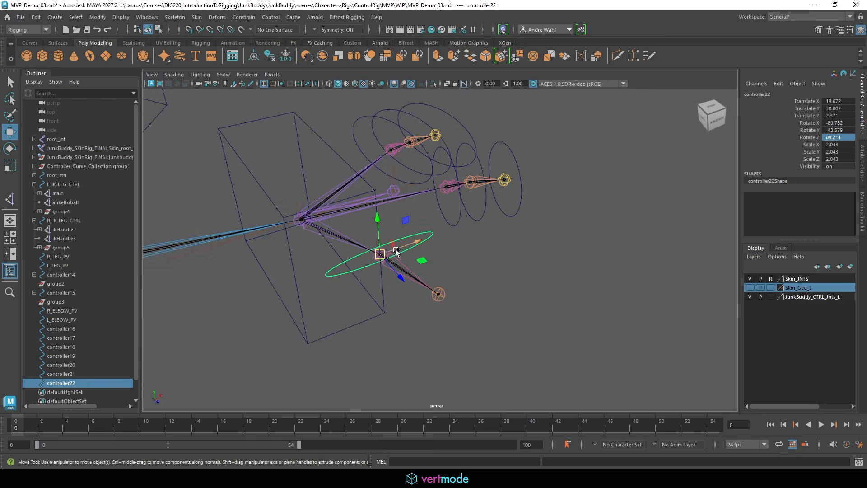
pyautogui.hotkey('ctrl', 'd')
pyautogui.moveTo(380, 255); pyautogui.dragTo(438, 294)
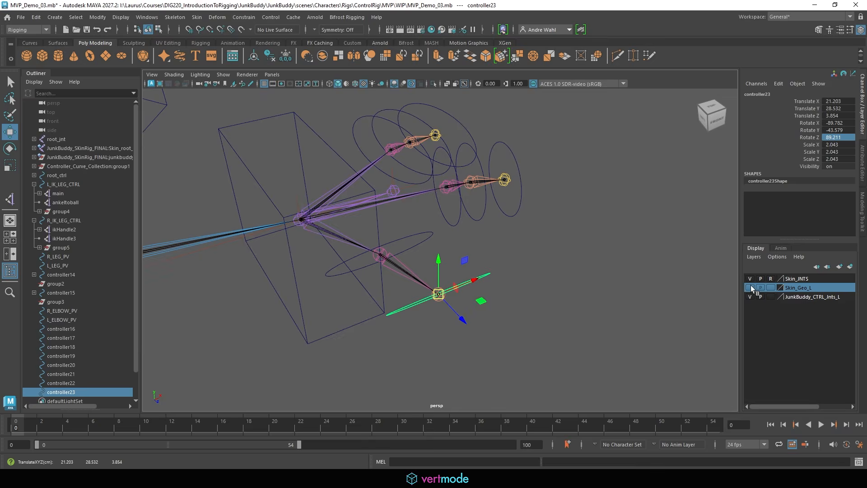
# Show Skin_Geo_L with wireframe on shaded, scale the second thumb circle to about 1.31 and rotate it to about -60.4, -41.7, 91.6.
pyautogui.click(750, 287)
pyautogui.press('e')
pyautogui.moveTo(454, 264)
pyautogui.mouseDown()
pyautogui.moveTo(400, 293)
pyautogui.moveTo(468, 270)
pyautogui.moveTo(469, 258)
pyautogui.moveTo(428, 267)
pyautogui.mouseUp()
pyautogui.press('r')
pyautogui.press('e')
pyautogui.click(354, 83)
pyautogui.press('r')
pyautogui.keyDown('alt'); pyautogui.moveTo(428, 267); pyautogui.dragTo(424, 246); pyautogui.keyUp('alt')
pyautogui.press('e')
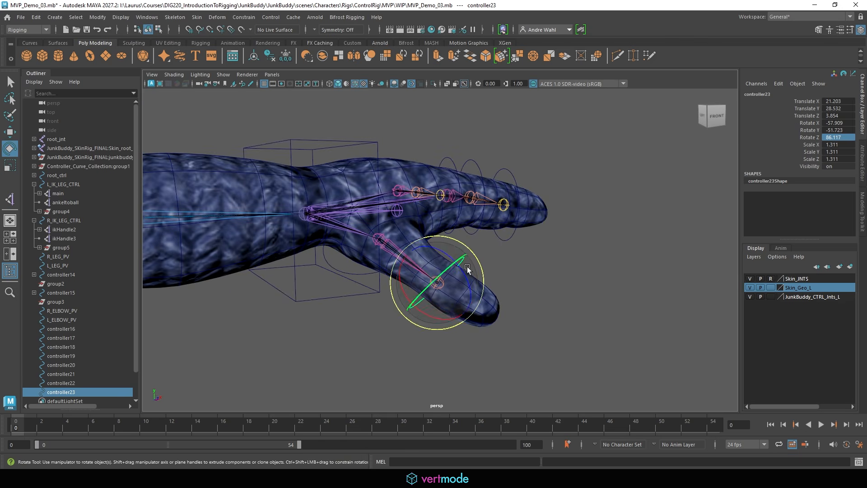
pyautogui.moveTo(468, 269); pyautogui.dragTo(678, 293)
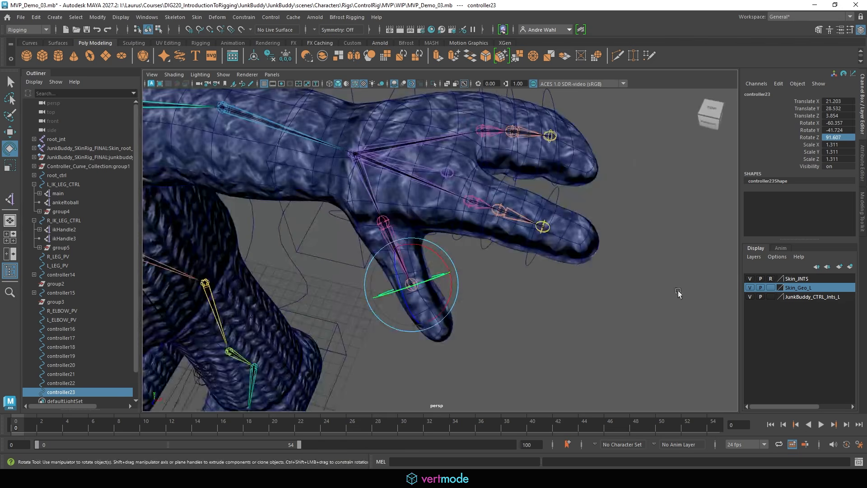
# Hide Skin_Geo_L and freeze the transformations of all eight left finger and thumb circles.
pyautogui.click(750, 288)
pyautogui.keyDown('alt'); pyautogui.moveTo(452, 289); pyautogui.dragTo(546, 292); pyautogui.keyUp('alt')
pyautogui.press('q')
pyautogui.keyDown('shift'); pyautogui.click(397, 243); pyautogui.keyUp('shift')
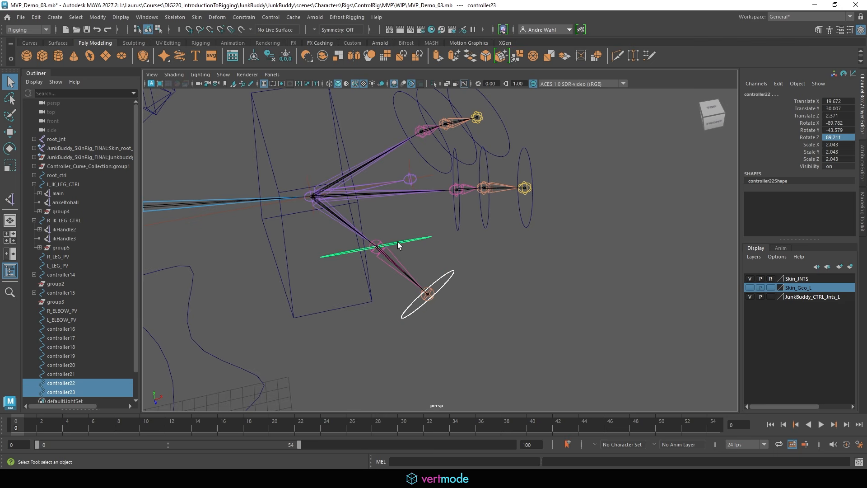
pyautogui.keyDown('shift'); pyautogui.click(455, 223); pyautogui.keyUp('shift')
pyautogui.keyDown('shift'); pyautogui.click(489, 216); pyautogui.keyUp('shift')
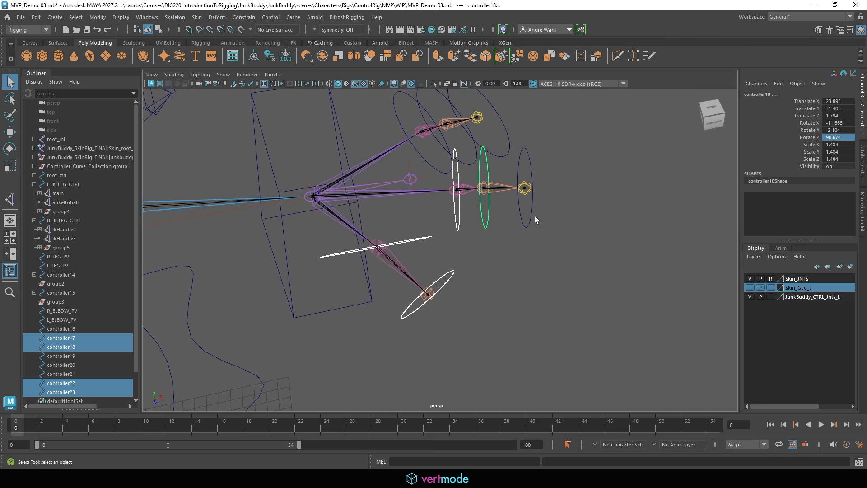
pyautogui.keyDown('shift'); pyautogui.click(533, 215); pyautogui.keyUp('shift')
pyautogui.keyDown('shift'); pyautogui.click(445, 136); pyautogui.keyUp('shift')
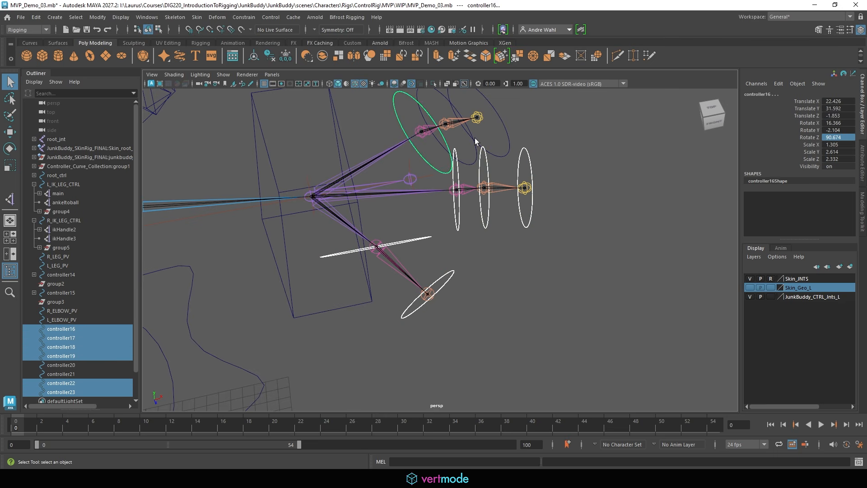
pyautogui.keyDown('shift'); pyautogui.click(475, 137); pyautogui.keyUp('shift')
pyautogui.keyDown('shift'); pyautogui.click(503, 124); pyautogui.keyUp('shift')
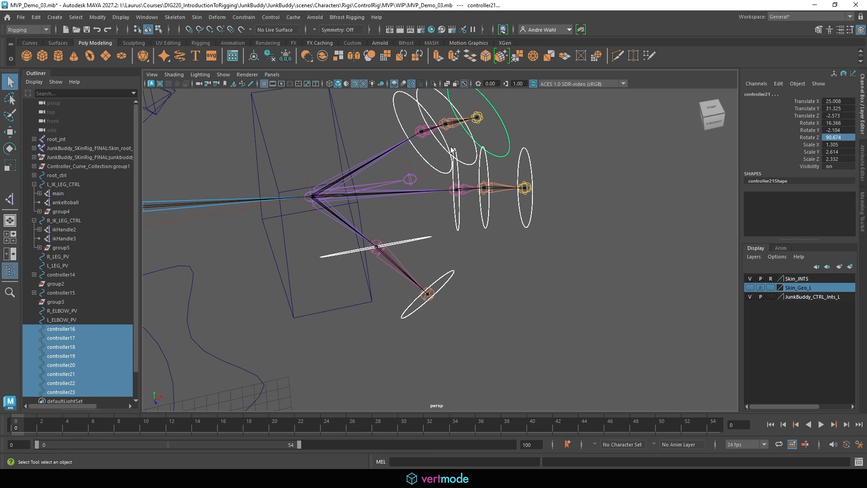
pyautogui.click(97, 16)
pyautogui.click(130, 60)
# Duplicate the eight circles, group the copies and mirror them to the right hand with Scale X set to -1.
pyautogui.keyDown('alt'); pyautogui.moveTo(253, 194); pyautogui.dragTo(394, 191); pyautogui.keyUp('alt')
pyautogui.hotkey('ctrl', 'd')
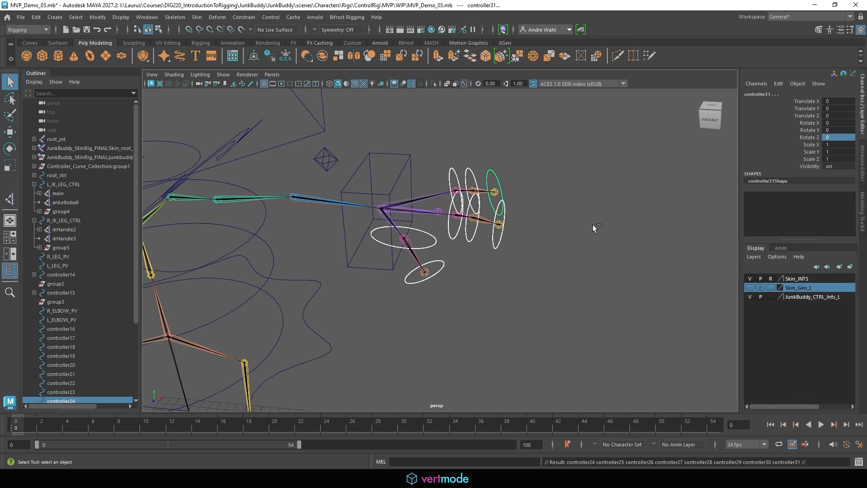
pyautogui.hotkey('ctrl', 'g')
pyautogui.click(837, 144)
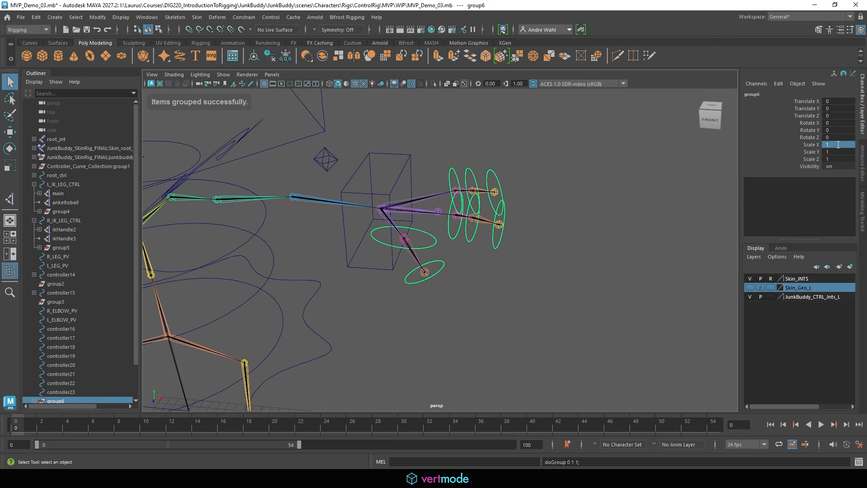
pyautogui.write('-1')
pyautogui.press('Return')
pyautogui.press('f')
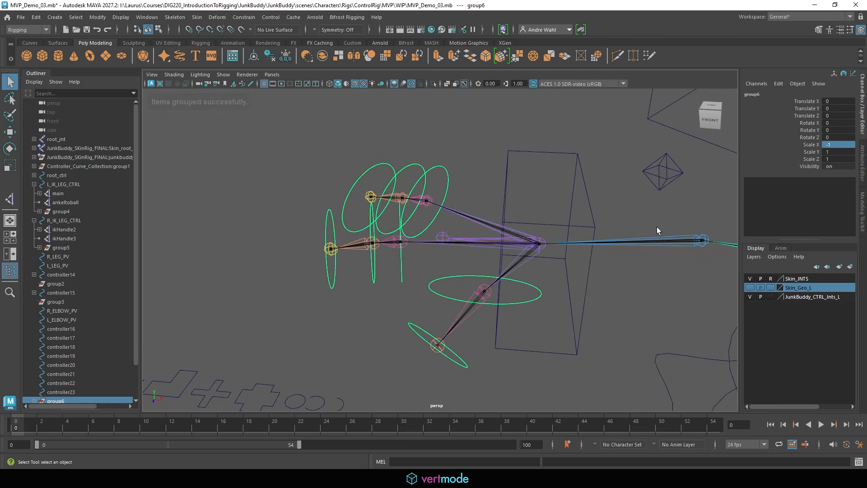
# Unparent the eight mirrored circles from their group.
pyautogui.scroll(-3, 109, 372)
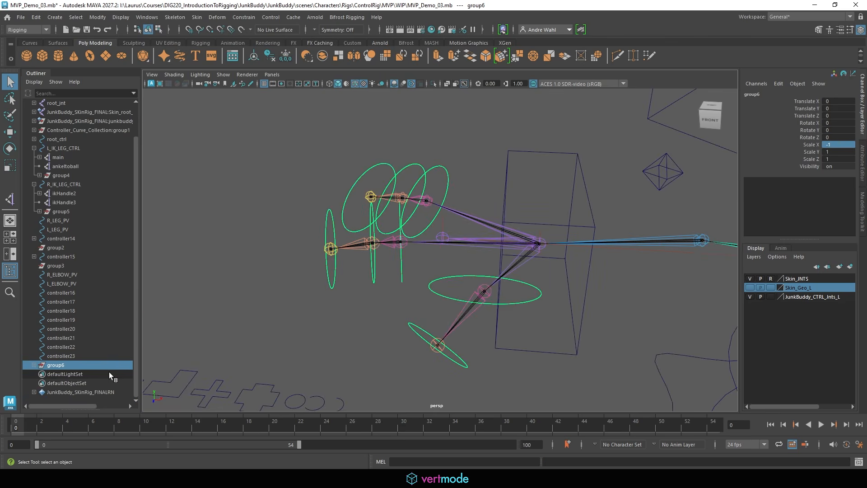
pyautogui.click(35, 365)
pyautogui.click(67, 302)
pyautogui.keyDown('shift'); pyautogui.click(83, 365); pyautogui.keyUp('shift')
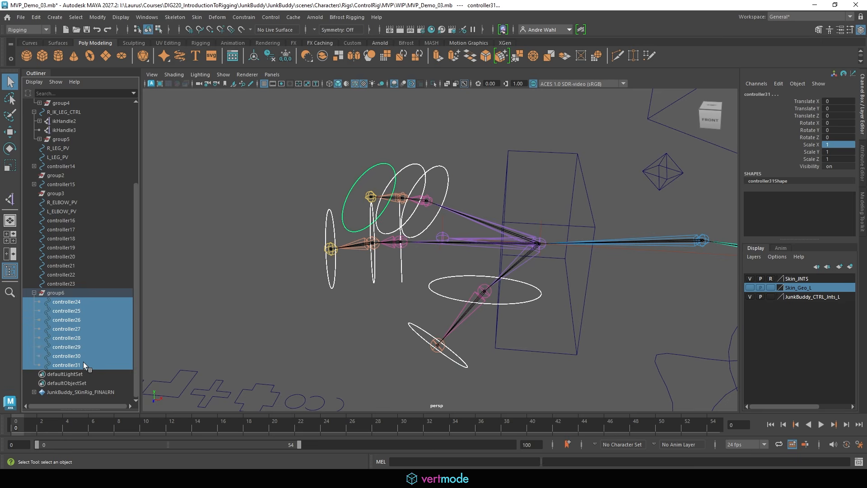
pyautogui.hotkey('shift', 'p')
# Rename the circle on the left thumb's base joint to L_Thumb_01.
pyautogui.keyDown('alt'); pyautogui.moveTo(218, 284); pyautogui.dragTo(428, 197); pyautogui.keyUp('alt')
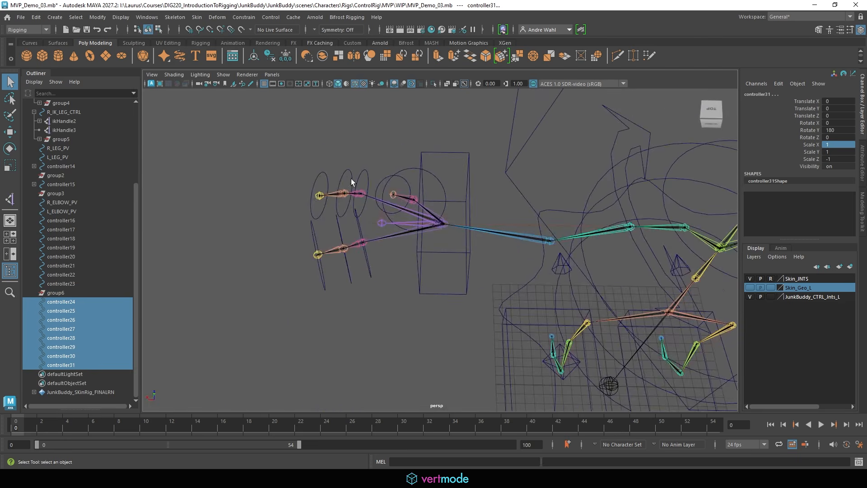
pyautogui.keyDown('alt'); pyautogui.moveTo(353, 181); pyautogui.dragTo(395, 239); pyautogui.keyUp('alt')
pyautogui.click(418, 260)
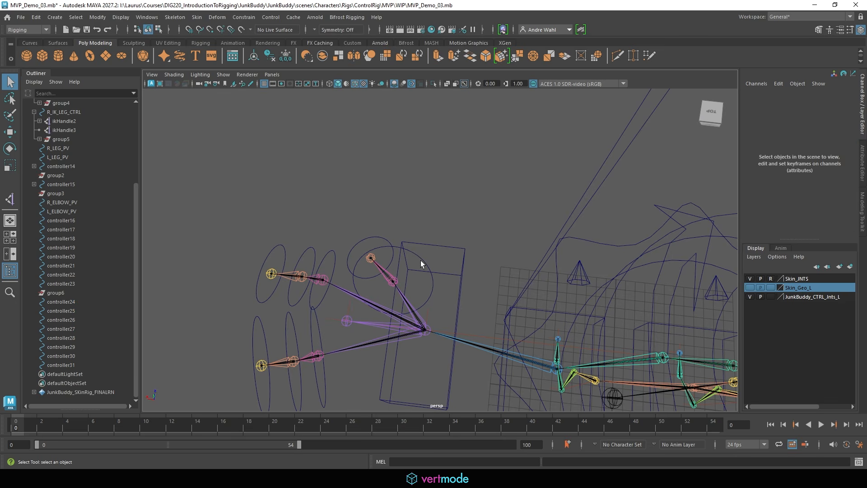
pyautogui.click(423, 261)
pyautogui.click(748, 94)
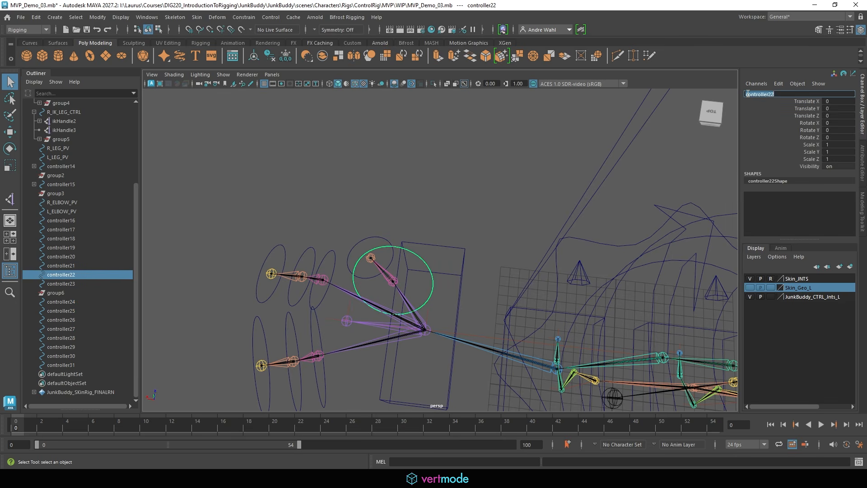
pyautogui.write('L_Thumb_01')
pyautogui.press('Return')
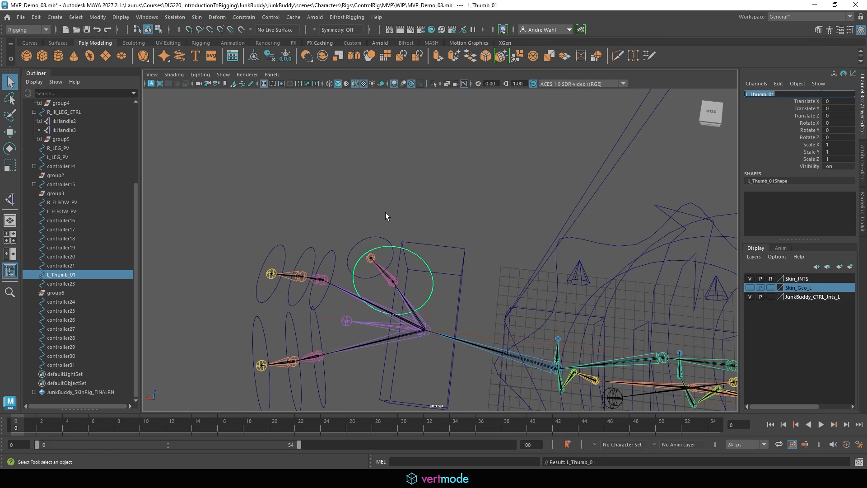
# Rename the circle on the left thumb's second joint to L_Thumb_02.
pyautogui.click(378, 235)
pyautogui.click(378, 237)
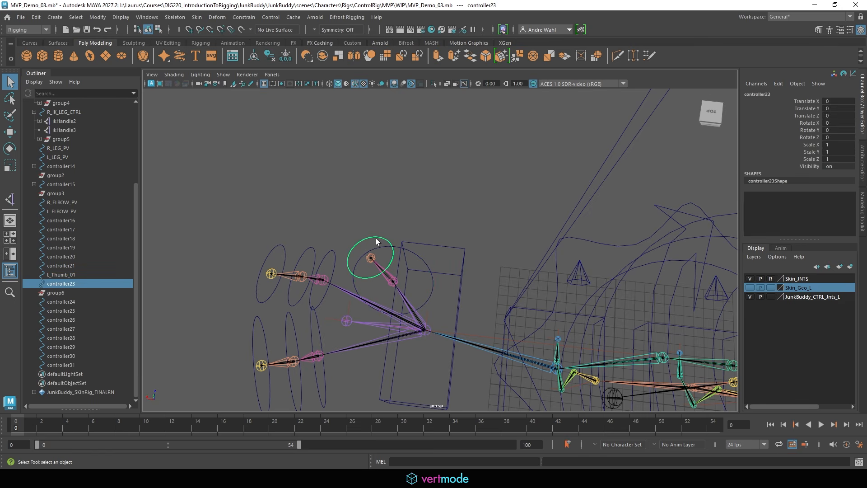
pyautogui.click(763, 95)
pyautogui.write('L_Thumb_02')
pyautogui.press('Return')
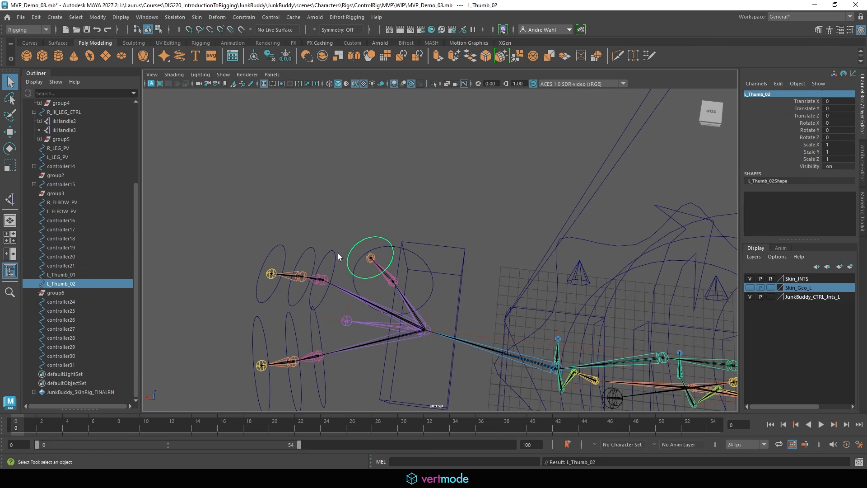
# Rename the three circles on the left index finger, from base to tip, to L_Index_01, L_Index_02 and L_Index_03.
pyautogui.click(335, 258)
pyautogui.click(761, 94)
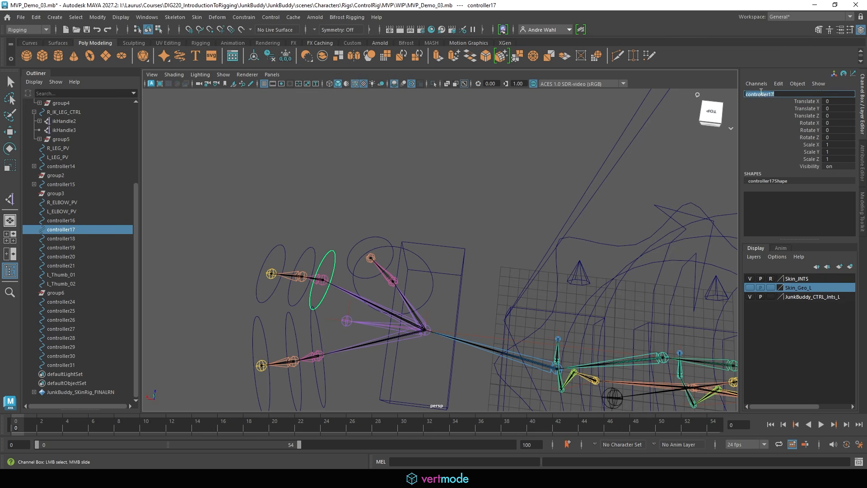
pyautogui.write('L_Index_01')
pyautogui.press('Return')
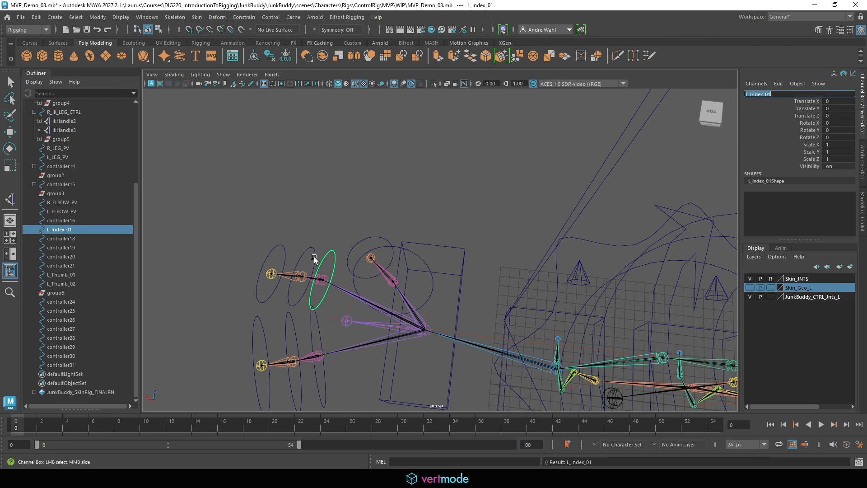
pyautogui.click(313, 256)
pyautogui.click(773, 94)
pyautogui.write('L_Index_02')
pyautogui.press('Return')
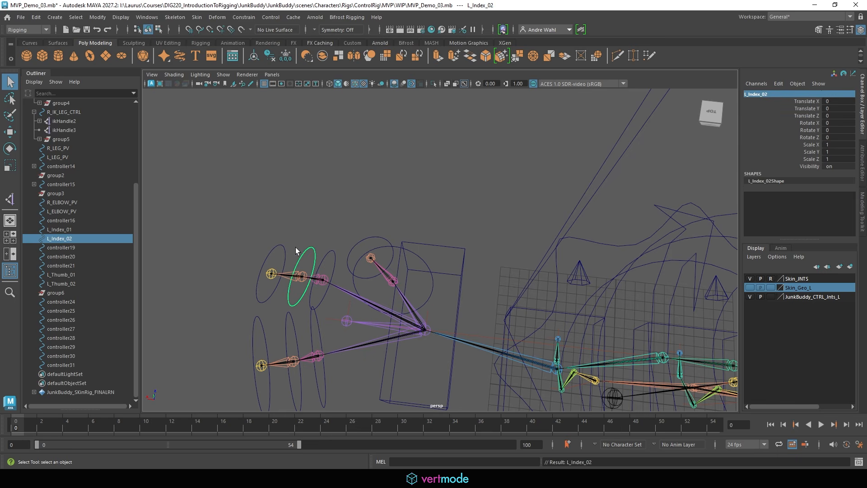
pyautogui.click(272, 256)
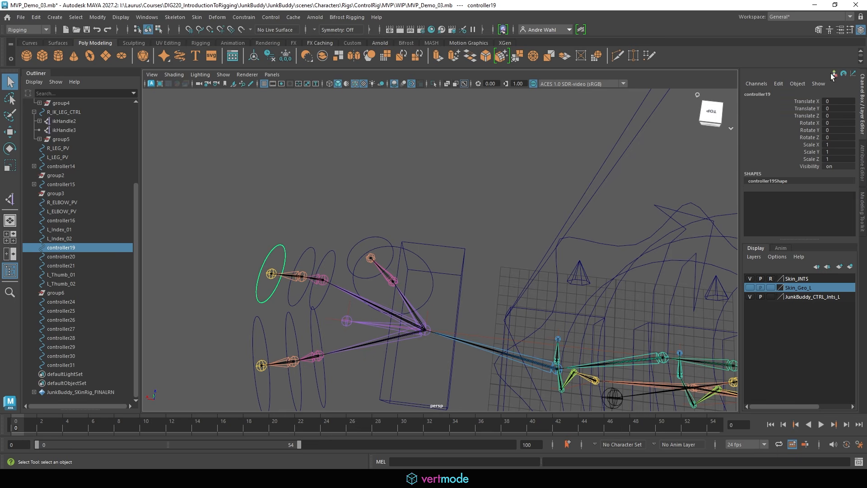
pyautogui.click(760, 94)
pyautogui.press('Return')
# Rename the three circles on the left mitt finger, from base to tip, to L_Mitt_01, L_Mitt_02 and L_Mitt_03.
pyautogui.keyDown('alt'); pyautogui.moveTo(371, 290); pyautogui.dragTo(365, 232, button='middle'); pyautogui.keyUp('alt')
pyautogui.click(321, 312)
pyautogui.click(762, 95)
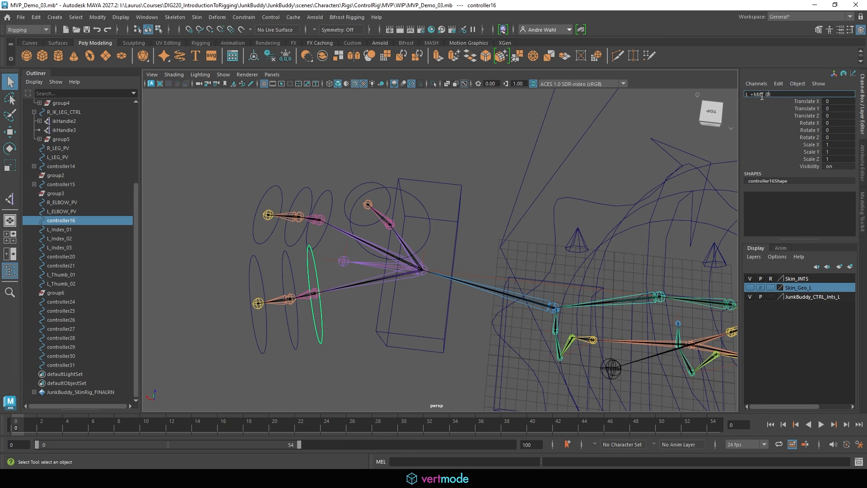
pyautogui.press('Return')
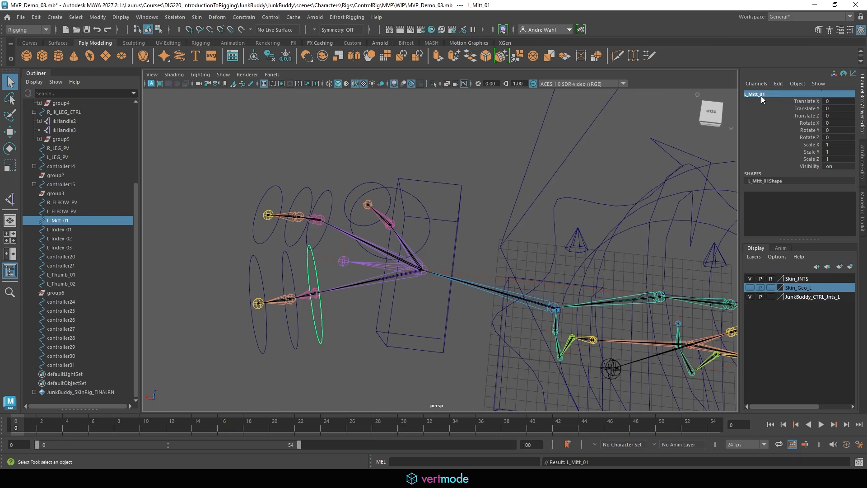
pyautogui.click(295, 335)
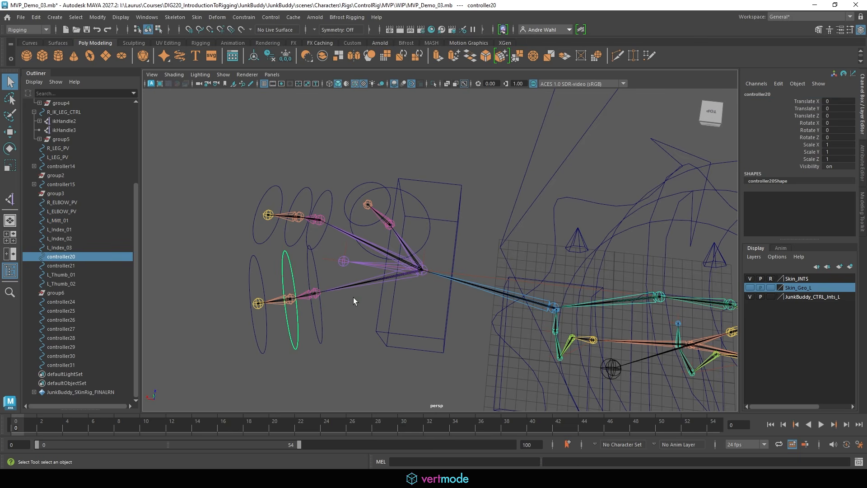
pyautogui.press('BackSpace')
pyautogui.write('2')
pyautogui.press('Return')
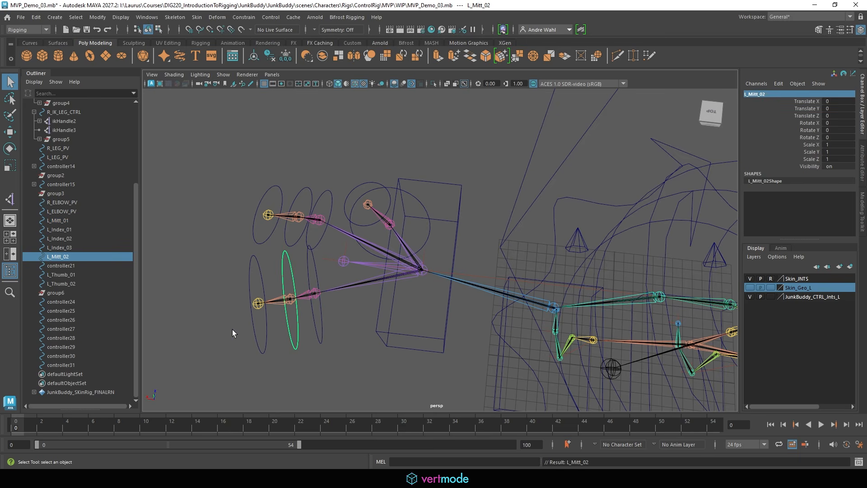
pyautogui.click(267, 321)
pyautogui.click(767, 95)
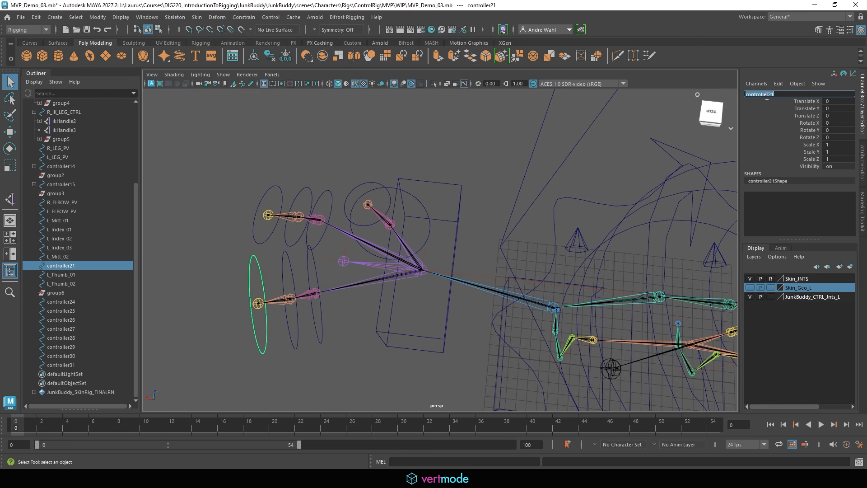
pyautogui.write('L_Mitt_03')
pyautogui.press('Return')
# Delete the unnamed mirrored circles on the right hand, controller24 through controller31.
pyautogui.scroll(-5, 508, 213)
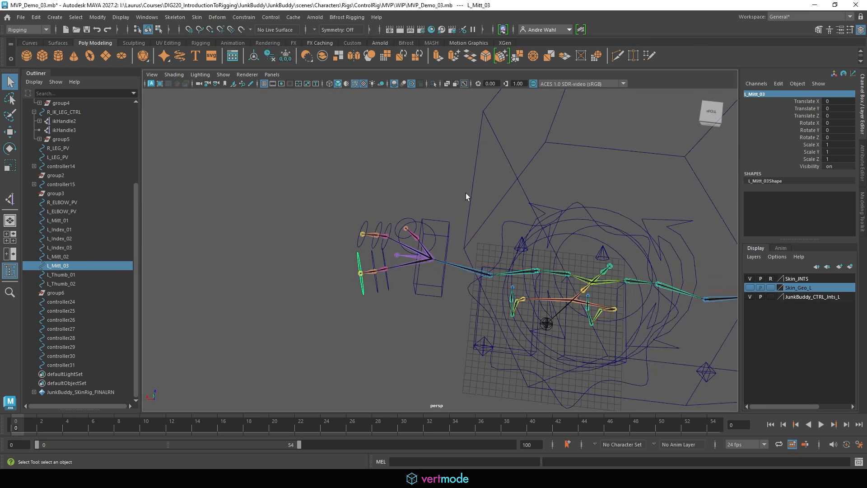
pyautogui.keyDown('alt'); pyautogui.moveTo(537, 178); pyautogui.dragTo(659, 181); pyautogui.keyUp('alt')
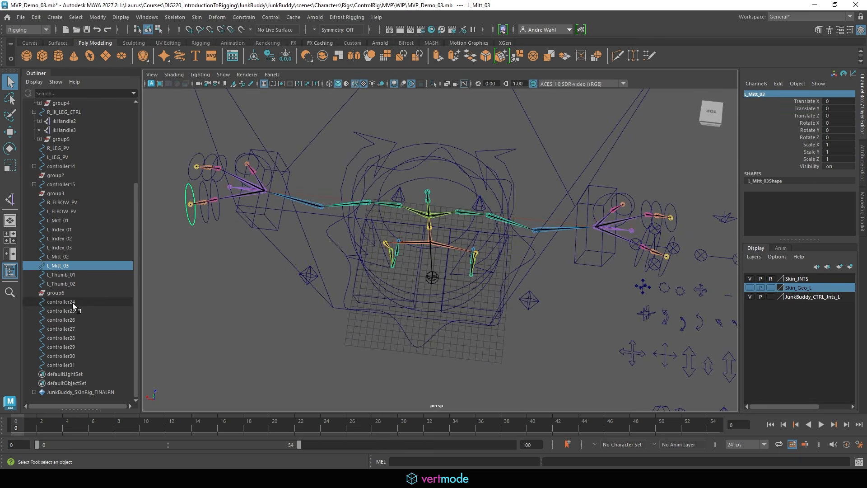
pyautogui.click(61, 301)
pyautogui.keyDown('shift'); pyautogui.click(86, 365); pyautogui.keyUp('shift')
pyautogui.press('Delete')
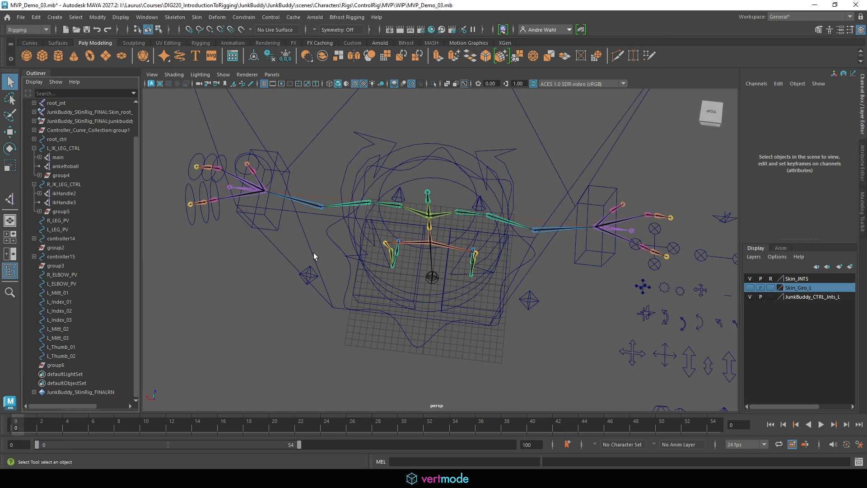
# Group the curves from R_ELBOW_PV through L_Thumb_02, duplicate the group and mirror the copy with Scale X set to -1.
pyautogui.click(69, 275)
pyautogui.keyDown('shift'); pyautogui.click(72, 353); pyautogui.keyUp('shift')
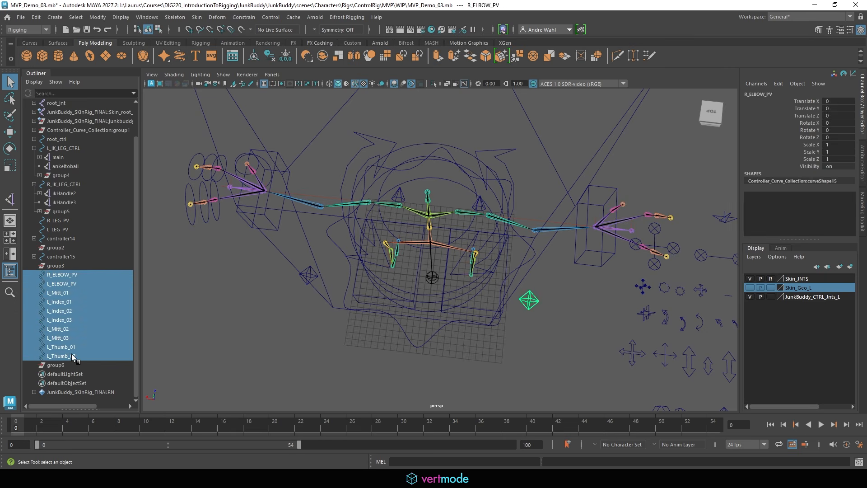
pyautogui.hotkey('ctrl', 'g')
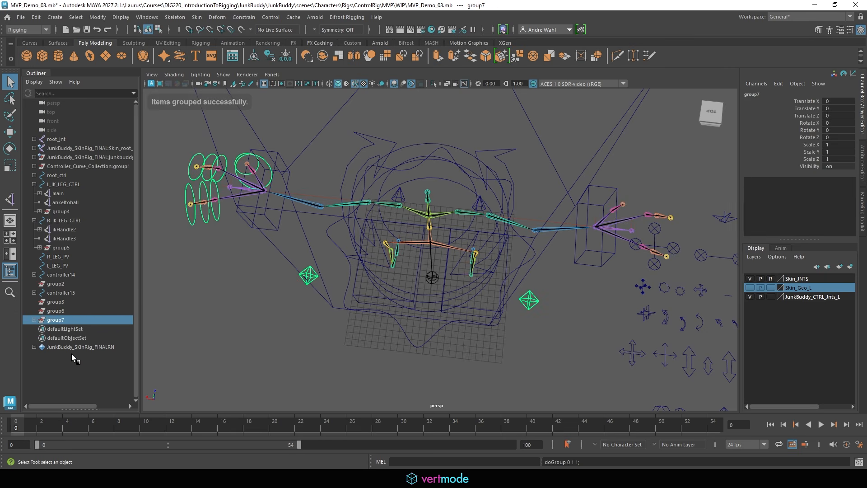
pyautogui.hotkey('ctrl', 'g')
pyautogui.click(839, 145)
pyautogui.write('-1')
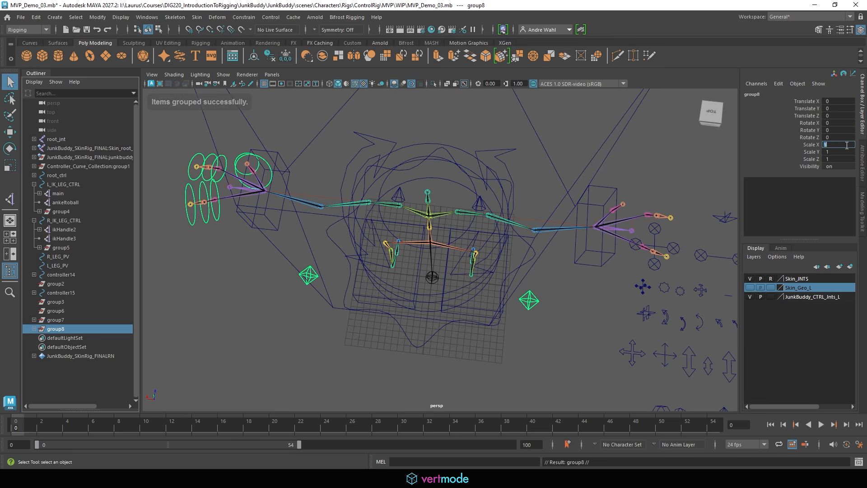
pyautogui.press('Return')
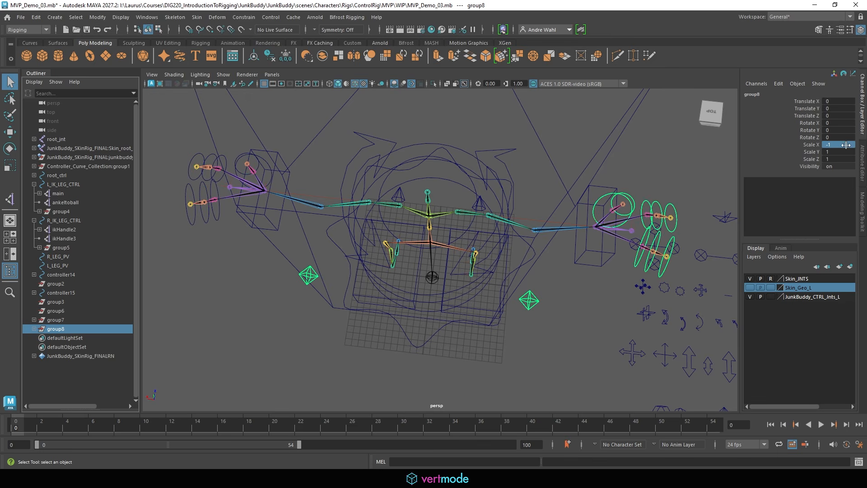
# Replace L_ with R_ in the names of all curves inside the mirrored group, and unparent them from it.
pyautogui.click(34, 329)
pyautogui.click(115, 338)
pyautogui.scroll(-2, 115, 278)
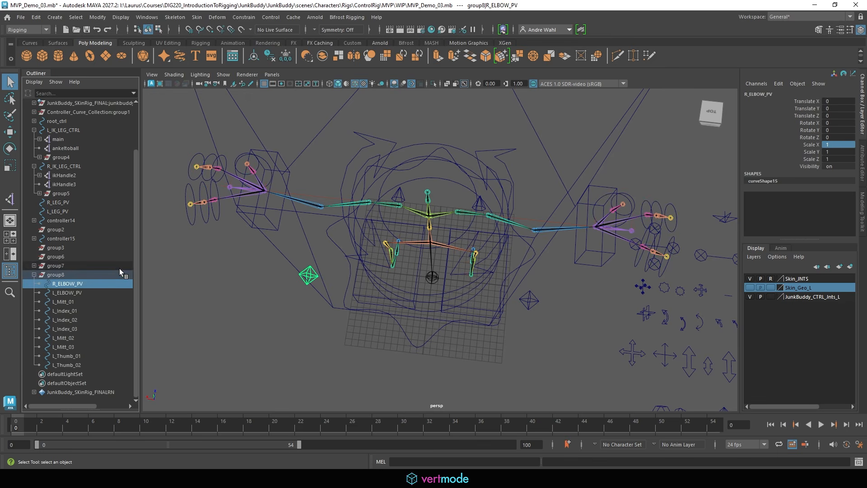
pyautogui.keyDown('shift'); pyautogui.click(90, 363); pyautogui.keyUp('shift')
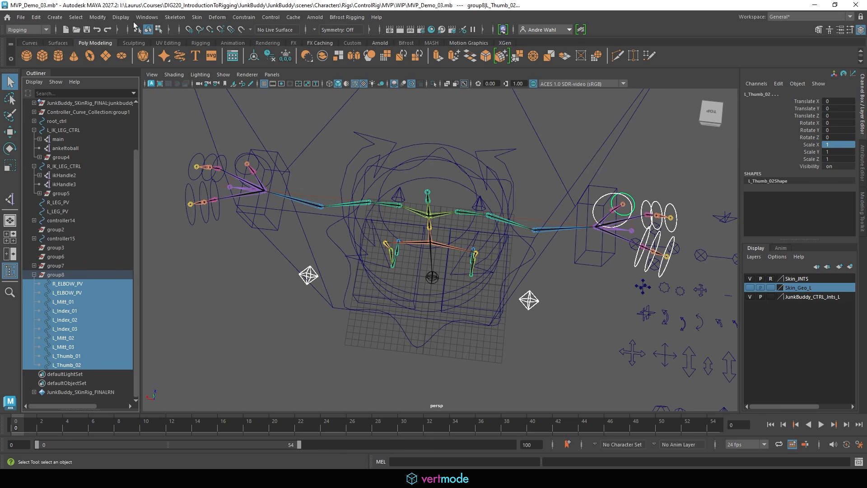
pyautogui.click(121, 16)
pyautogui.moveTo(98, 17)
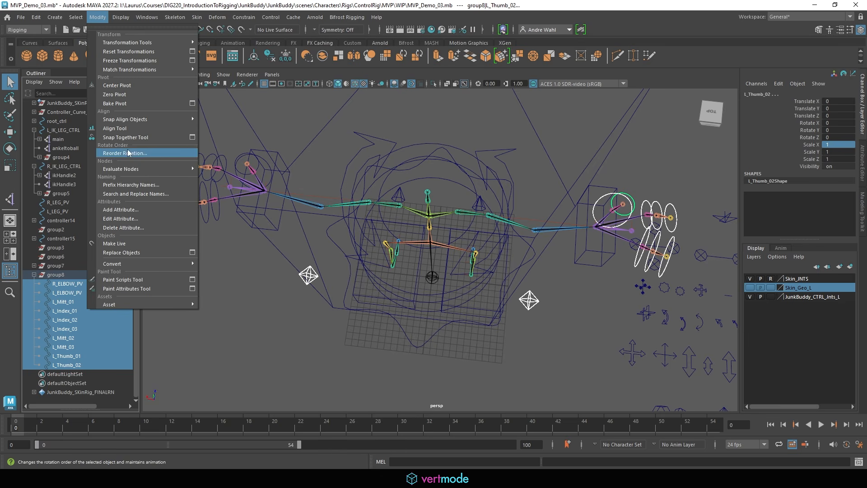
pyautogui.click(135, 193)
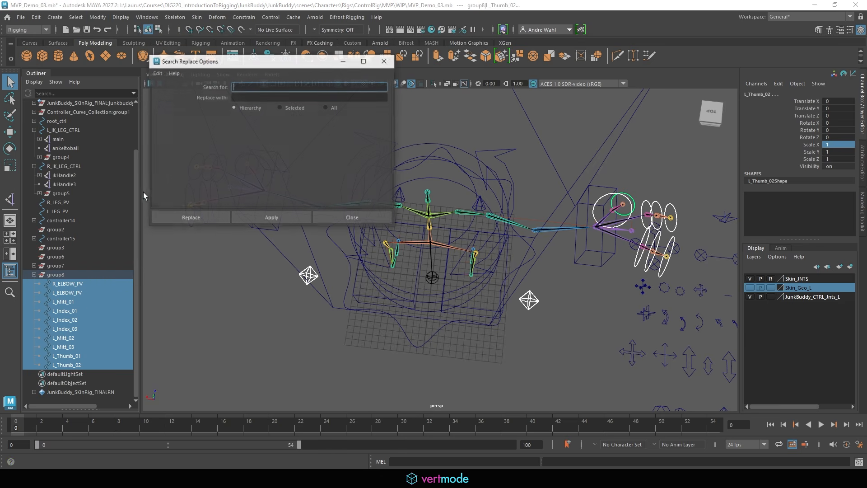
pyautogui.click(255, 97)
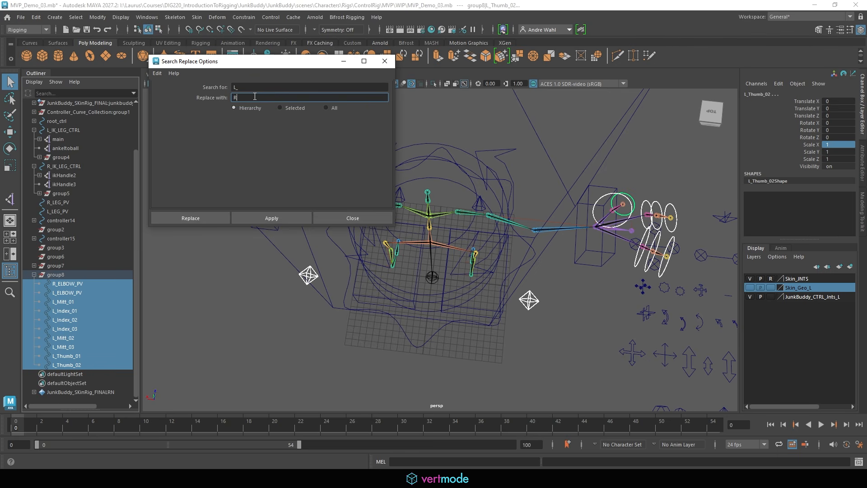
pyautogui.write('R_')
pyautogui.click(271, 217)
pyautogui.click(365, 215)
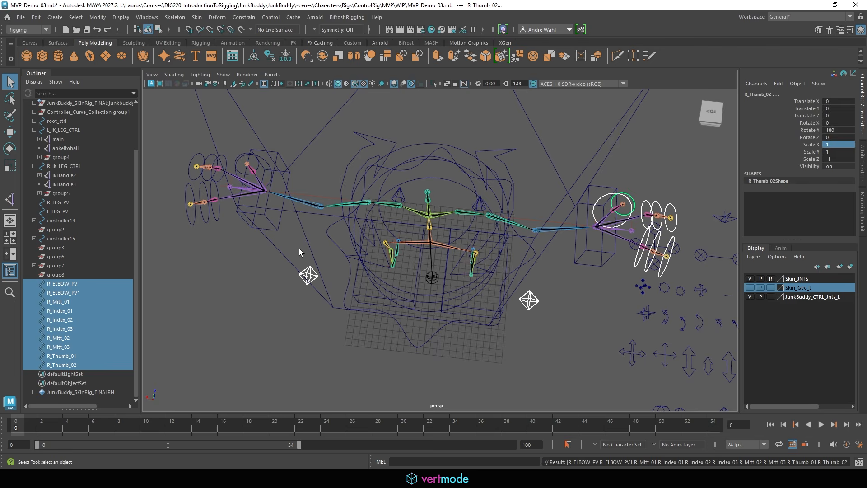
# Hide the Skin_JNTS layer while keeping the JunkBuddy_CTRL_Jnts_L layer visible.
pyautogui.click(212, 286)
pyautogui.keyDown('alt'); pyautogui.moveTo(213, 286); pyautogui.dragTo(549, 201); pyautogui.keyUp('alt')
pyautogui.scroll(8, 519, 198)
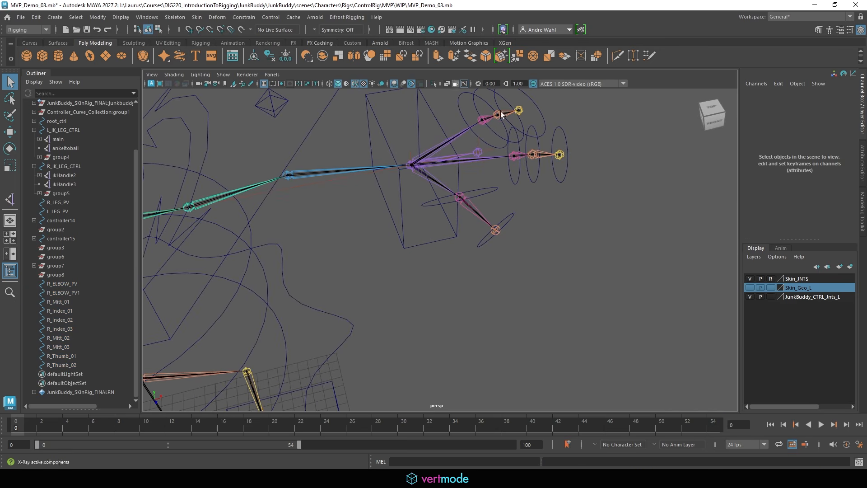
pyautogui.click(750, 296)
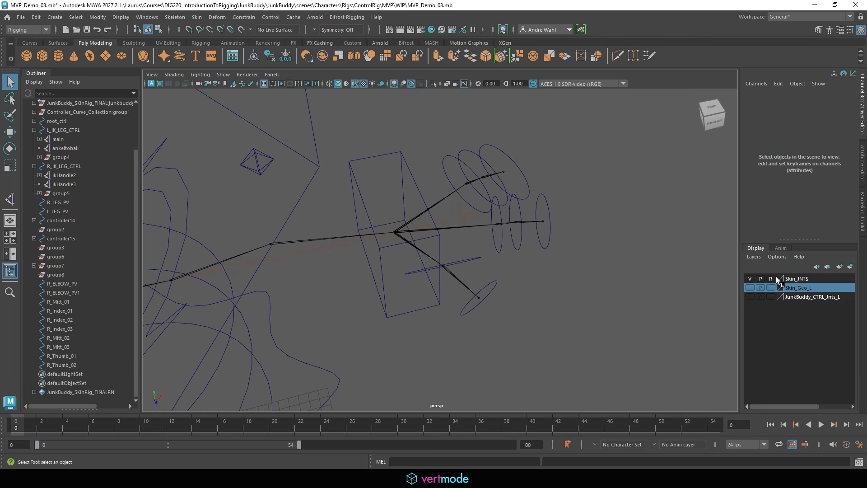
pyautogui.click(751, 297)
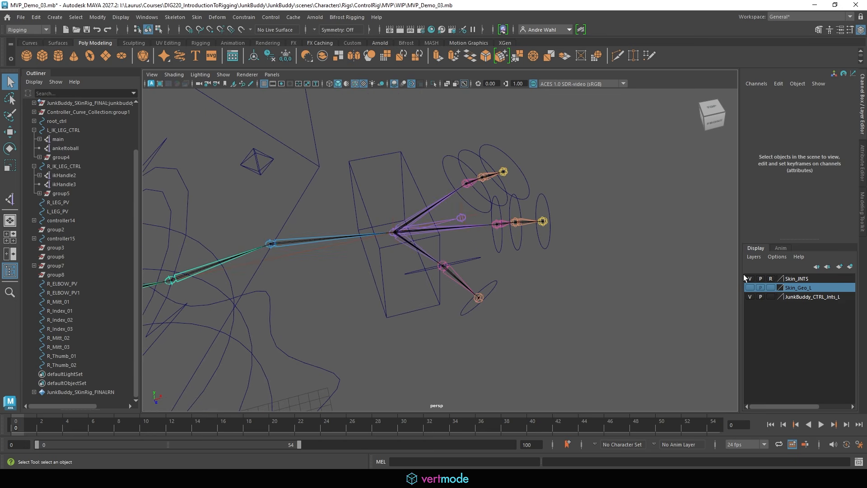
pyautogui.click(749, 278)
pyautogui.click(760, 278)
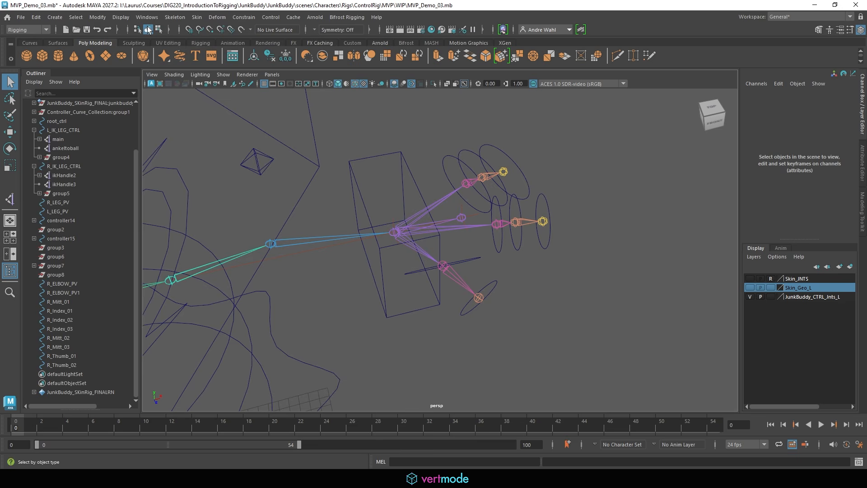
# Open the Hypergraph Hierarchy and create an empty group beside the R_Thumb_02 node.
pyautogui.click(147, 17)
pyautogui.moveTo(190, 72)
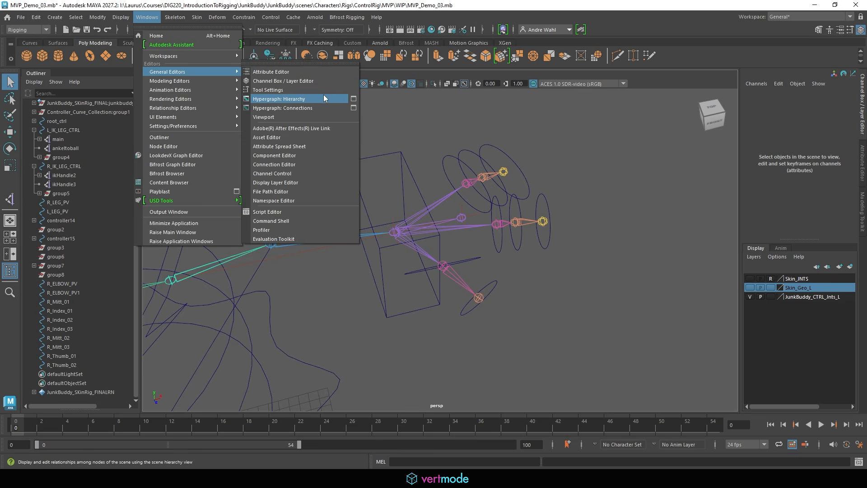
pyautogui.click(321, 97)
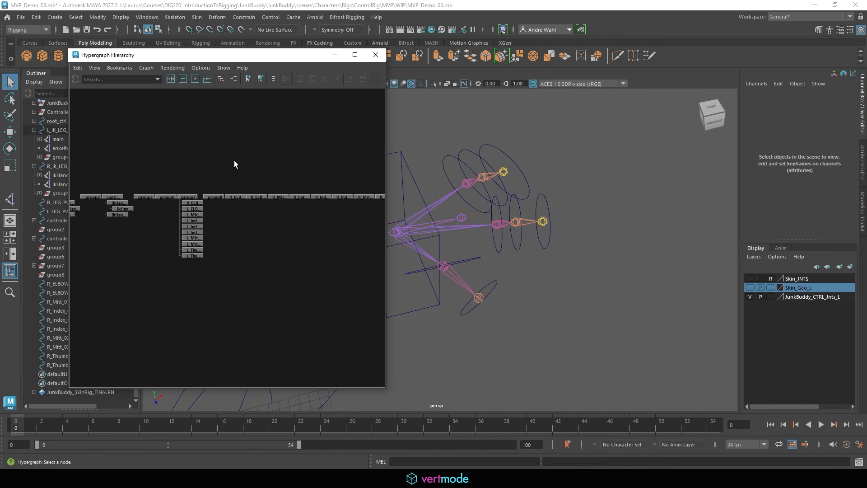
pyautogui.keyDown('alt'); pyautogui.moveTo(234, 161); pyautogui.dragTo(43, 166, button='middle'); pyautogui.keyUp('alt')
pyautogui.keyDown('alt'); pyautogui.moveTo(197, 172); pyautogui.dragTo(226, 192, button='right'); pyautogui.keyUp('alt')
pyautogui.keyDown('alt'); pyautogui.moveTo(210, 199); pyautogui.dragTo(236, 235, button='middle'); pyautogui.keyUp('alt')
pyautogui.keyDown('alt'); pyautogui.moveTo(509, 184); pyautogui.dragTo(538, 192, button='right'); pyautogui.keyUp('alt')
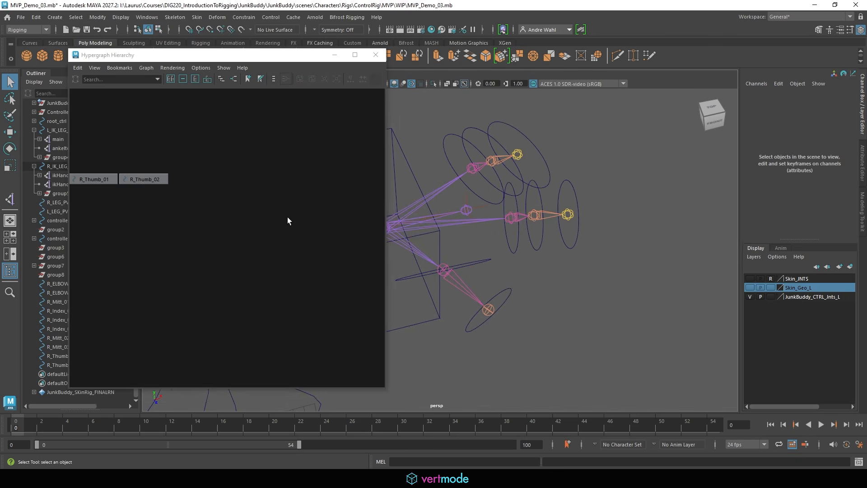
pyautogui.hotkey('ctrl', 'g')
# Snap the empty group to L_Mitt01_jnt using a parent constraint without maintained offset, and delete the constraint.
pyautogui.click(597, 182)
pyautogui.click(478, 167)
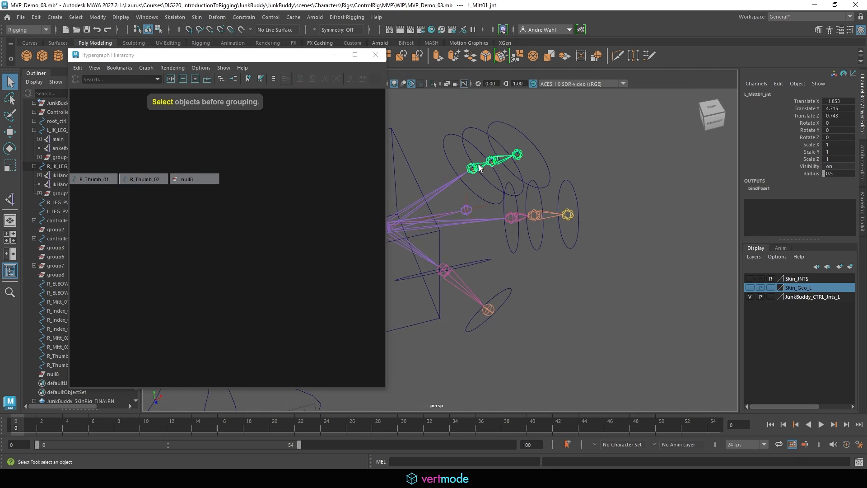
pyautogui.keyDown('shift'); pyautogui.click(204, 179); pyautogui.keyUp('shift')
pyautogui.click(243, 17)
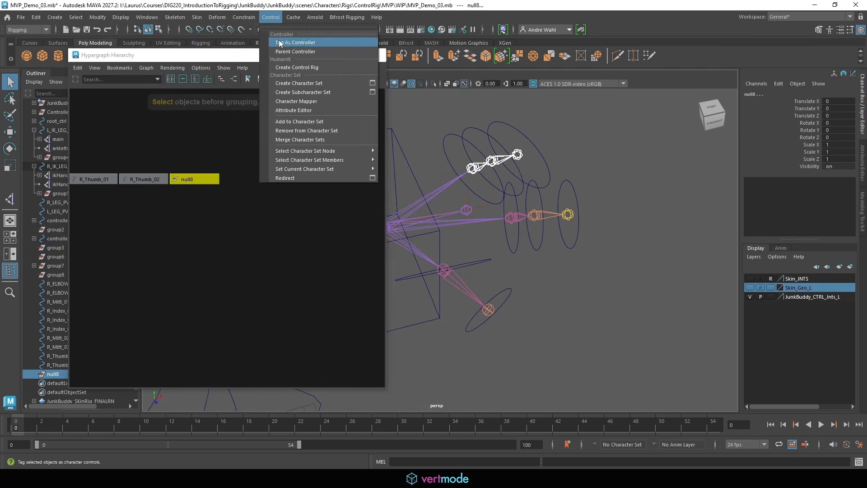
pyautogui.click(330, 42)
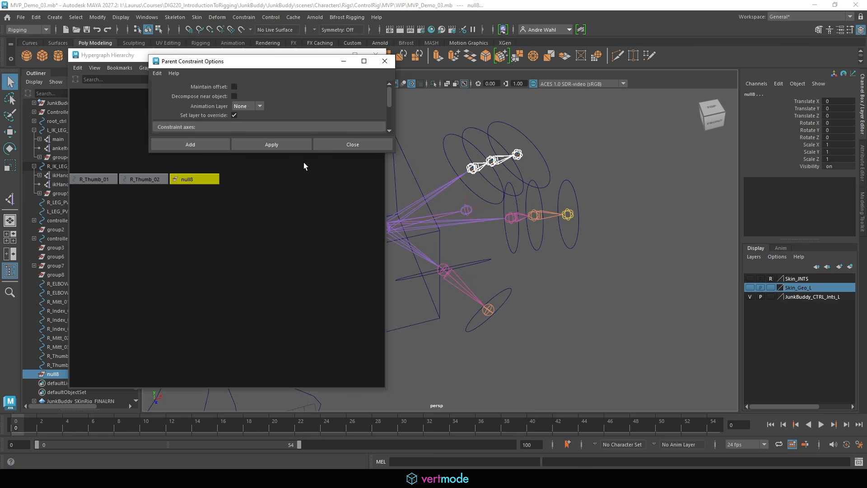
pyautogui.click(269, 145)
pyautogui.moveTo(310, 62); pyautogui.dragTo(308, 390)
pyautogui.click(194, 192)
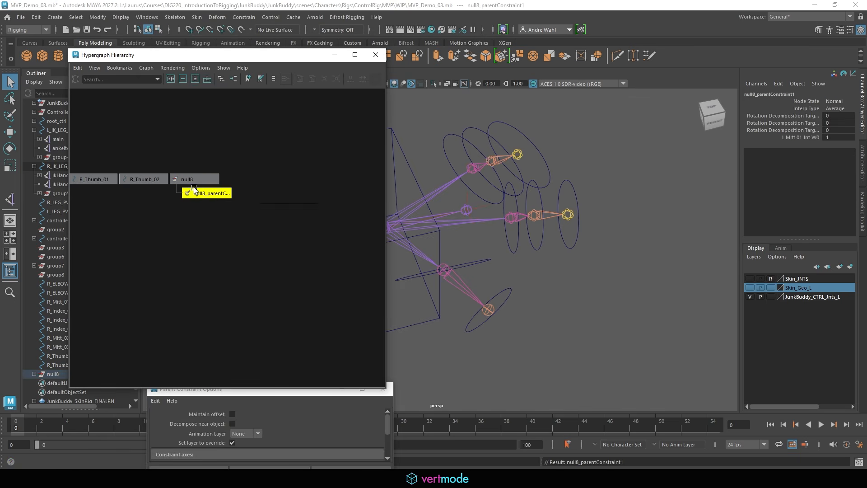
pyautogui.press('Delete')
# Parent the L_Mitt_01 circle under the empty group null8.
pyautogui.click(466, 138)
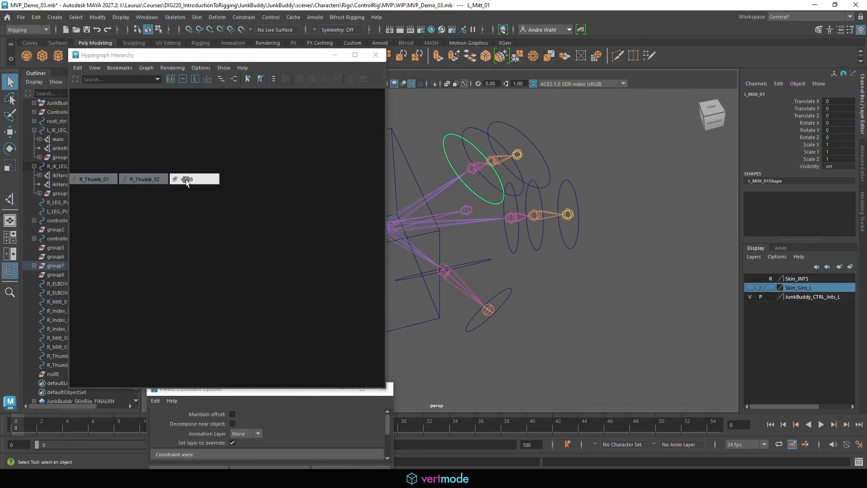
pyautogui.keyDown('shift'); pyautogui.click(190, 179); pyautogui.keyUp('shift')
pyautogui.press('p')
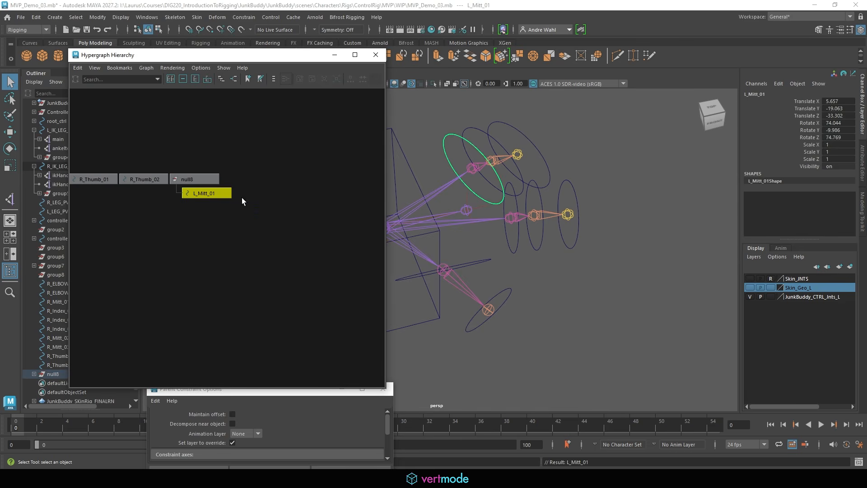
# Freeze the transformations of the L_Mitt_01 circle and create two more empty groups in the hierarchy.
pyautogui.click(98, 16)
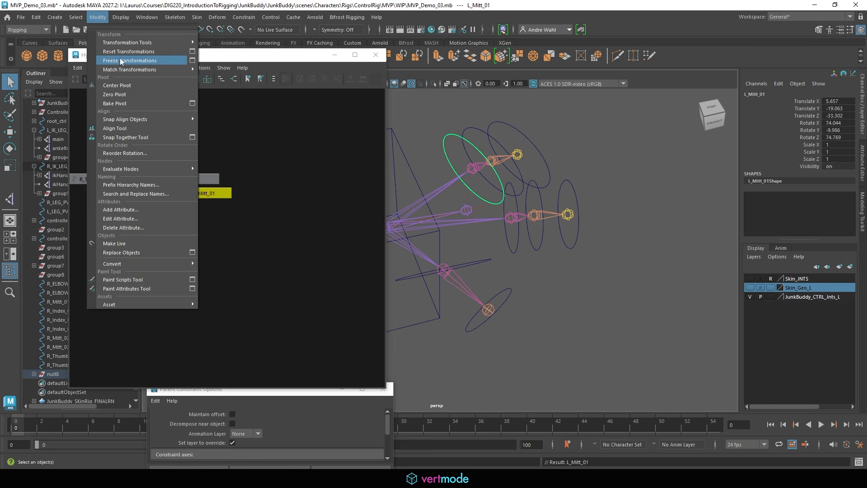
pyautogui.click(112, 60)
pyautogui.click(248, 229)
pyautogui.hotkey('ctrl', 'g')
pyautogui.hotkey('ctrl', 'g')
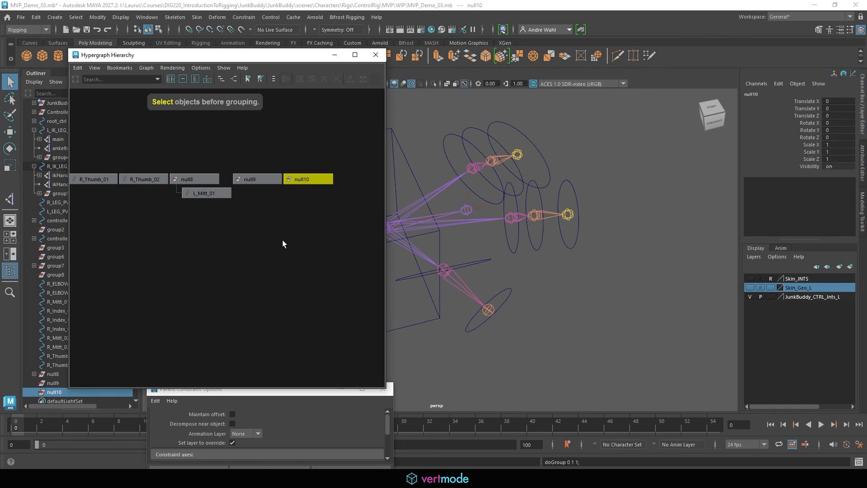
# Snap null9 to the second left mitt joint and null10 to the third using parent constraints without maintained offset.
pyautogui.click(283, 240)
pyautogui.click(499, 159)
pyautogui.keyDown('shift'); pyautogui.click(253, 179); pyautogui.keyUp('shift')
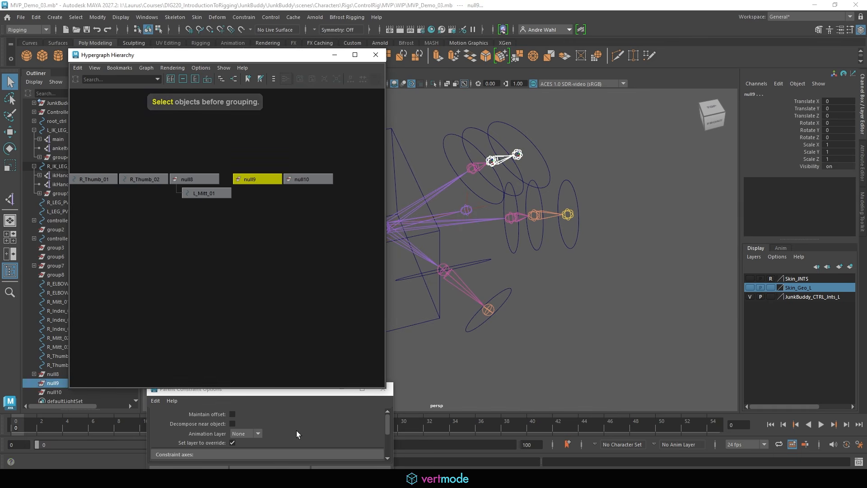
pyautogui.click(270, 467)
pyautogui.click(552, 189)
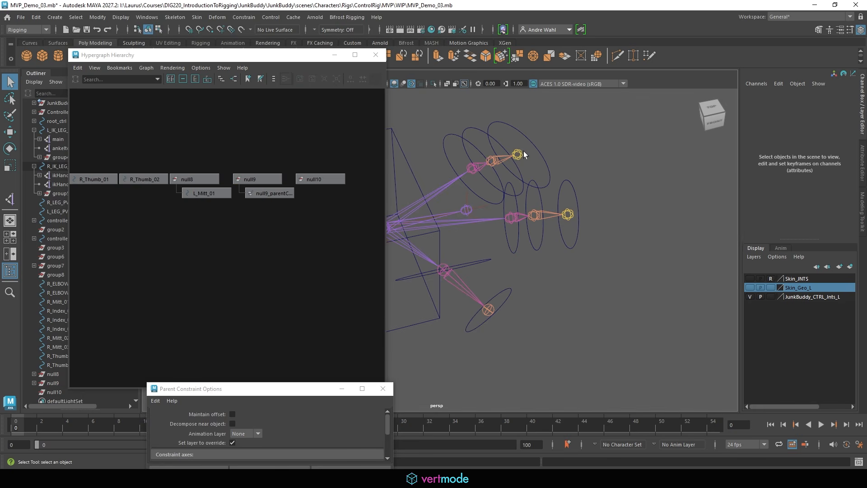
pyautogui.click(520, 152)
pyautogui.keyDown('shift'); pyautogui.click(324, 181); pyautogui.keyUp('shift')
pyautogui.press('g')
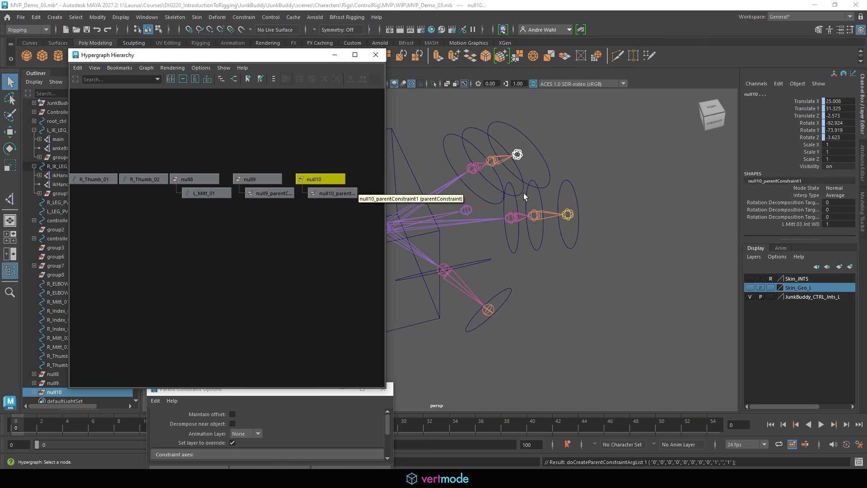
# Delete the parent constraints under null9 and null10.
pyautogui.click(523, 193)
pyautogui.moveTo(362, 193); pyautogui.dragTo(362, 193)
pyautogui.press('Delete')
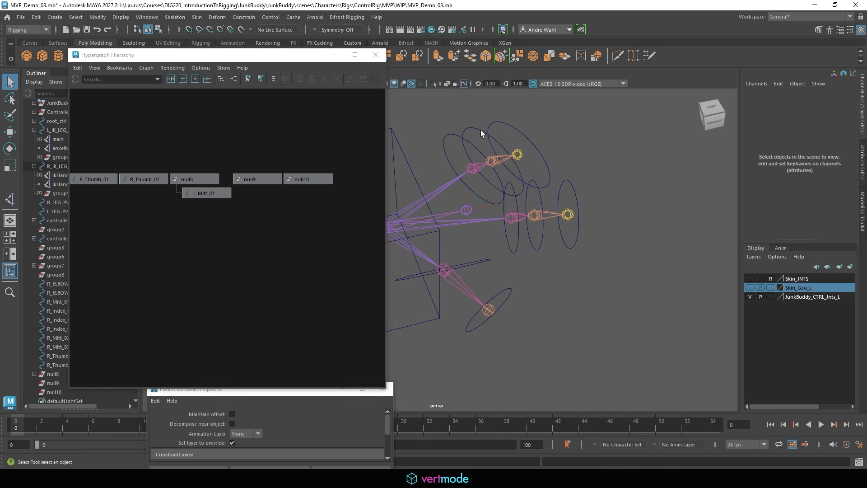
# Parent the L_Mitt_02 circle under null9 and the L_Mitt_03 circle under null10.
pyautogui.click(289, 179)
pyautogui.keyDown('shift'); pyautogui.click(271, 179); pyautogui.keyUp('shift')
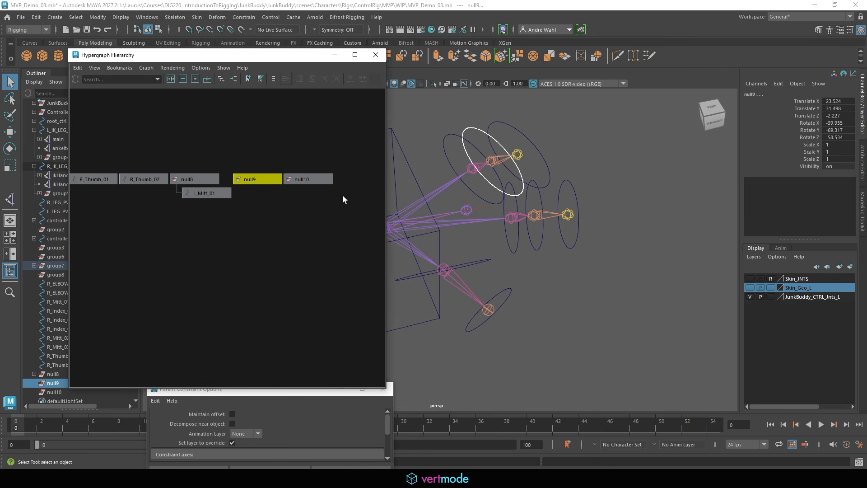
pyautogui.press('p')
pyautogui.click(513, 125)
pyautogui.click(322, 179)
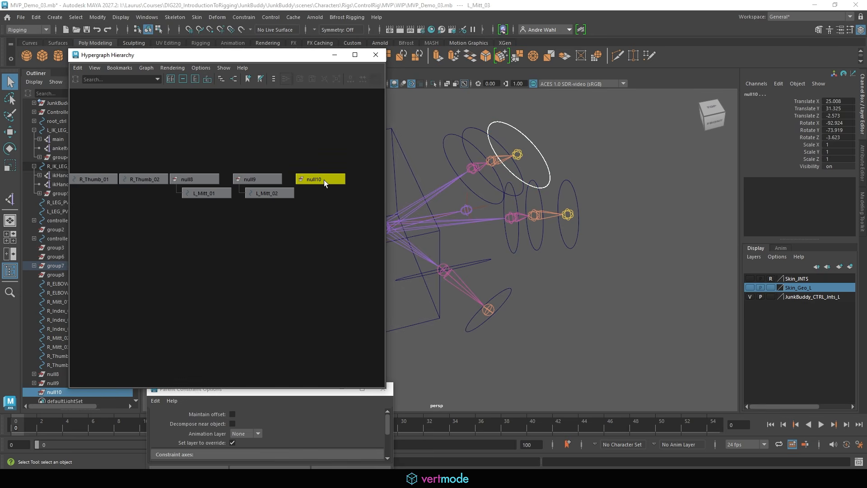
pyautogui.press('p')
# Freeze the transformations of the L_Mitt_01, L_Mitt_02 and L_Mitt_03 circles together.
pyautogui.click(168, 220)
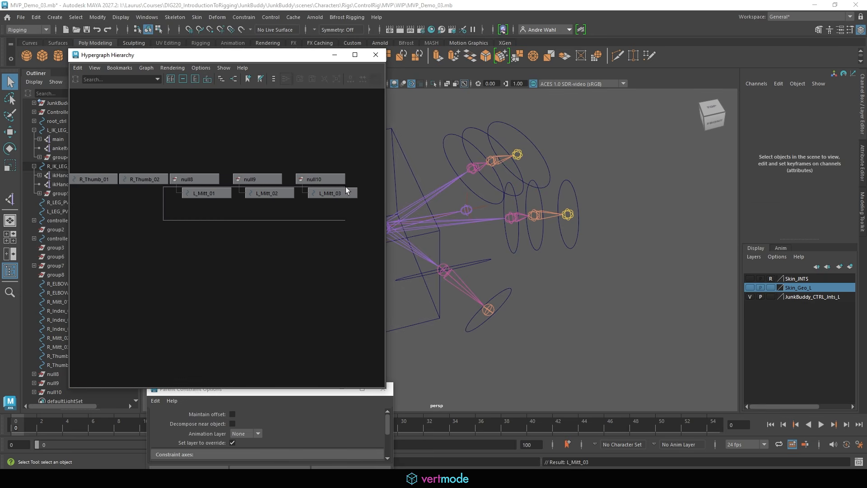
pyautogui.moveTo(347, 190); pyautogui.dragTo(346, 190)
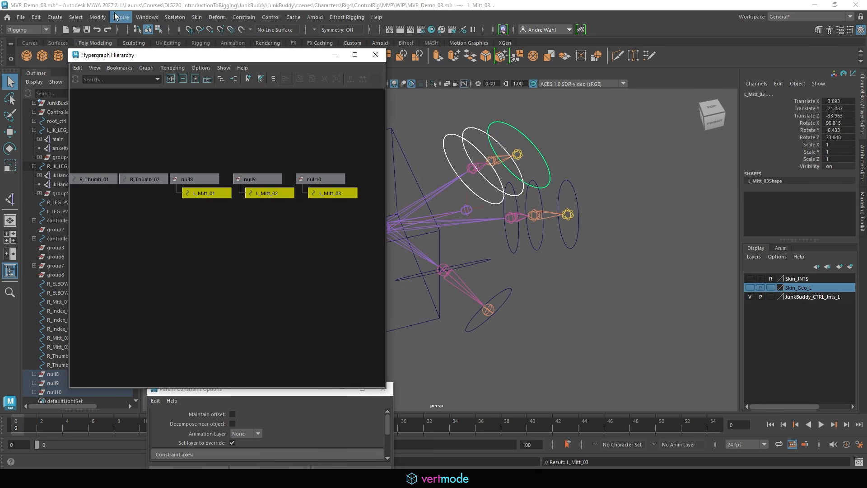
pyautogui.click(98, 17)
pyautogui.click(118, 51)
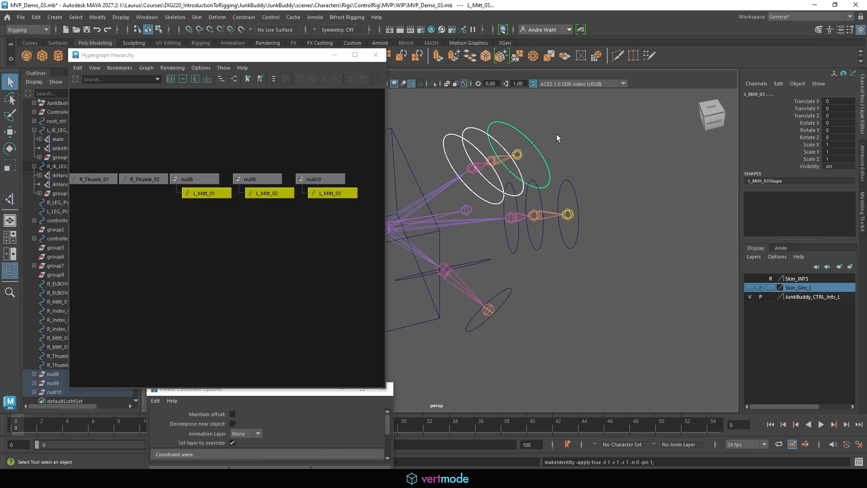
# Parent-constrain each of the three left mitt joints to its matching circle, L_Mitt_01, L_Mitt_02 and L_Mitt_03.
pyautogui.click(557, 134)
pyautogui.click(476, 145)
pyautogui.keyDown('shift'); pyautogui.click(480, 166); pyautogui.keyUp('shift')
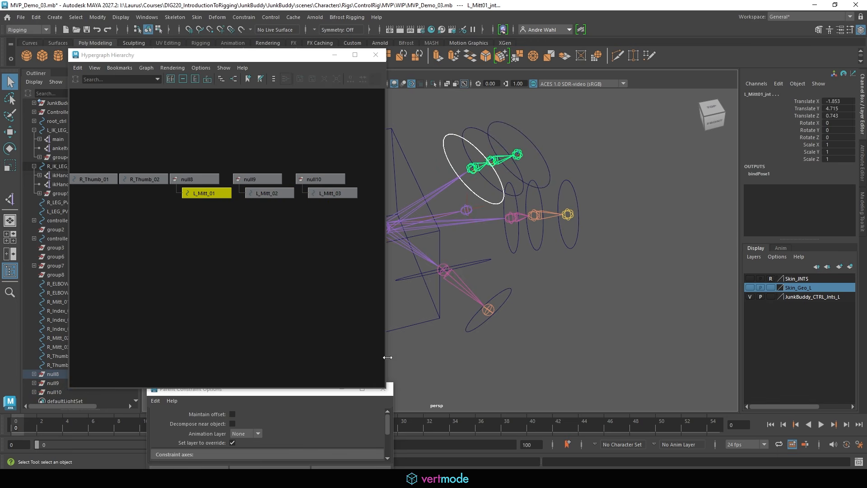
pyautogui.click(281, 467)
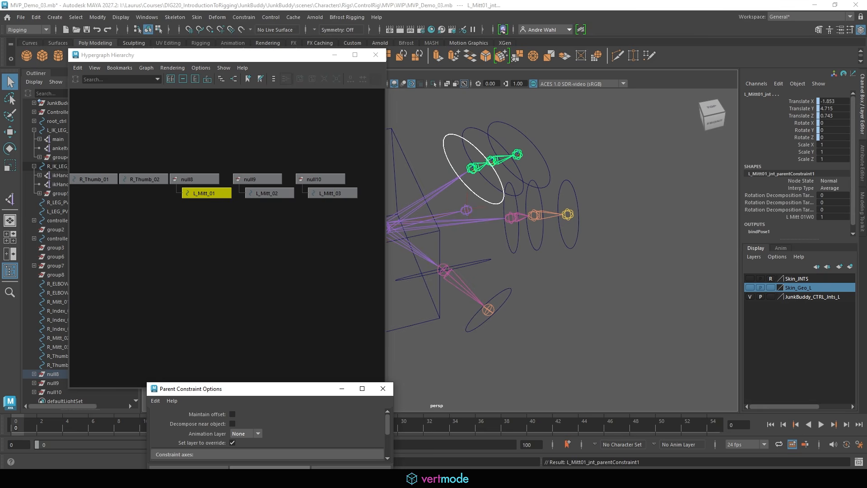
pyautogui.click(505, 152)
pyautogui.keyDown('shift'); pyautogui.click(505, 159); pyautogui.keyUp('shift')
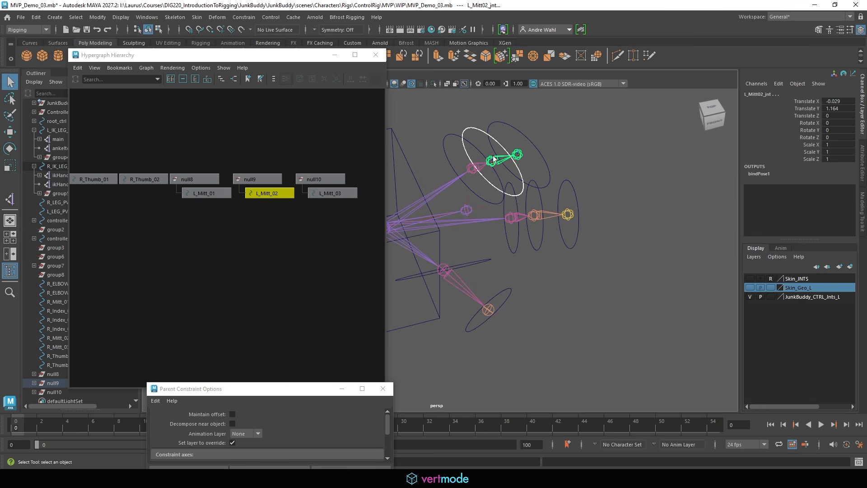
pyautogui.click(517, 132)
pyautogui.keyDown('shift'); pyautogui.click(518, 155); pyautogui.keyUp('shift')
pyautogui.press('g')
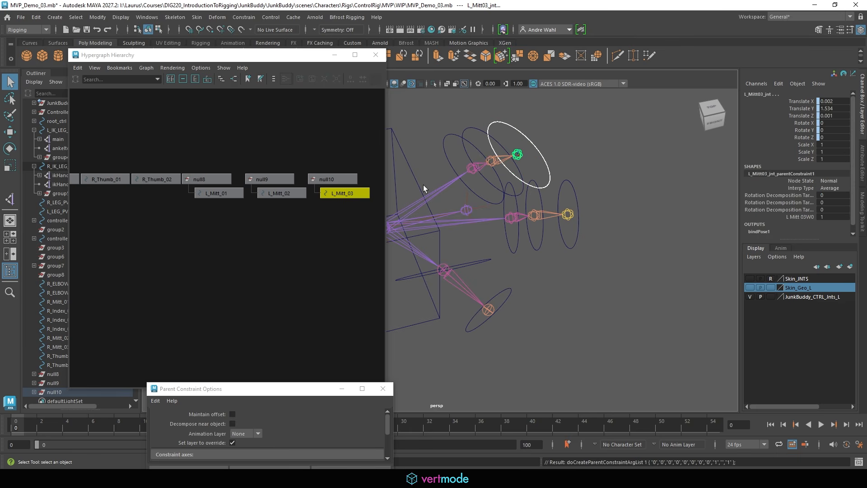
# Chain the mitt controls by parenting null10 under L_Mitt_02 and null9 under L_Mitt_01.
pyautogui.click(338, 182)
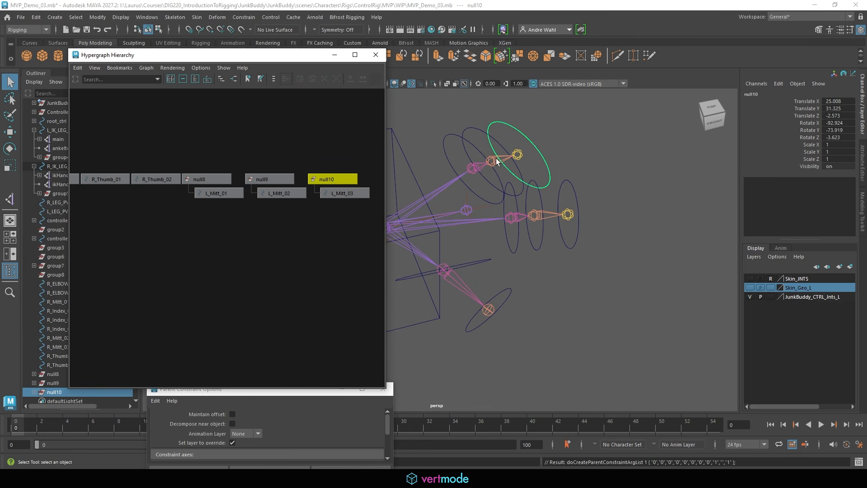
pyautogui.keyDown('alt'); pyautogui.moveTo(546, 121); pyautogui.dragTo(548, 137, button='middle'); pyautogui.keyUp('alt')
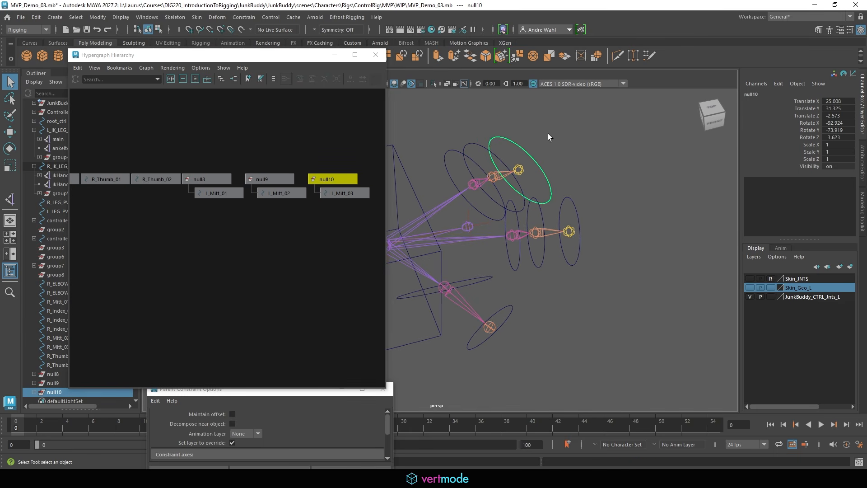
pyautogui.keyDown('shift'); pyautogui.click(470, 142); pyautogui.keyUp('shift')
pyautogui.press('p')
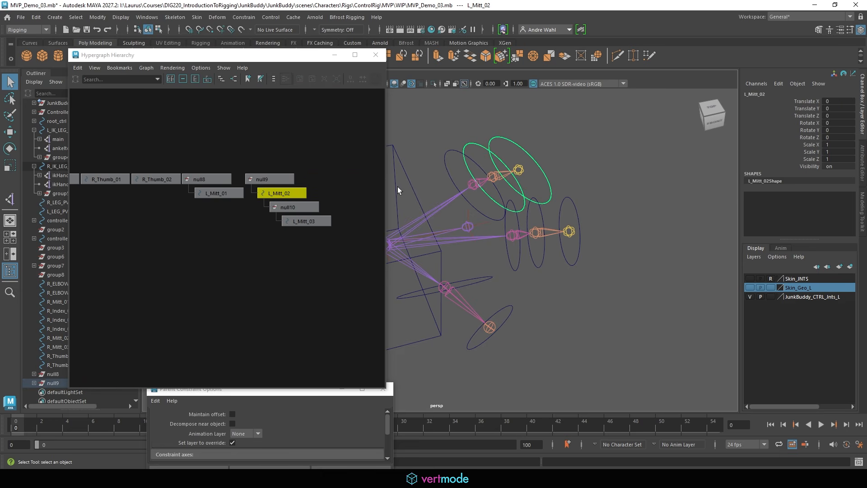
pyautogui.click(269, 179)
pyautogui.keyDown('shift'); pyautogui.click(458, 154); pyautogui.keyUp('shift')
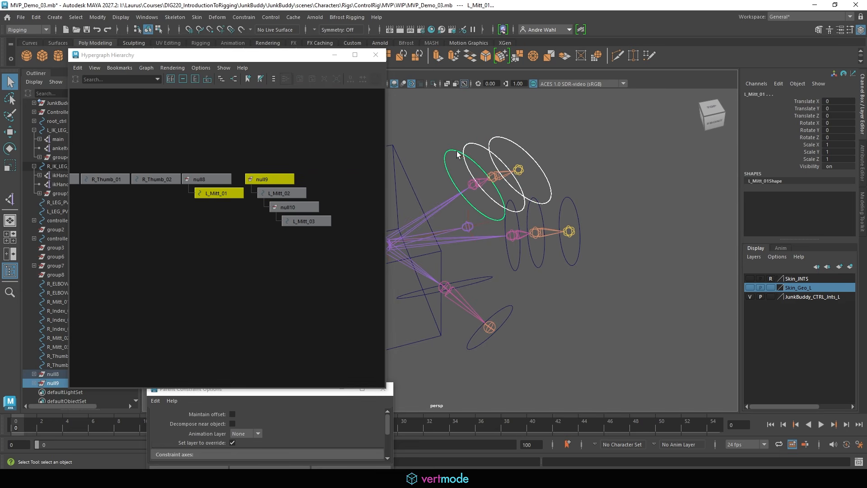
pyautogui.press('p')
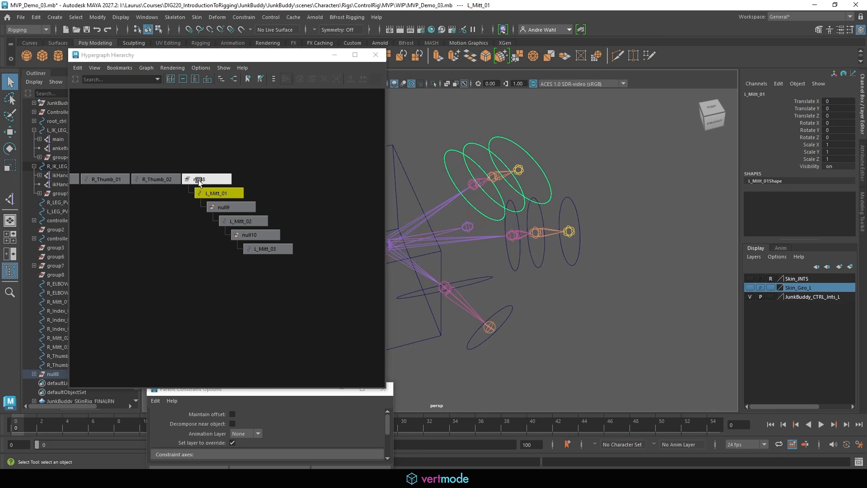
# Show the Skin_Geo_L layer, test-rotate the L_Mitt_01 control chain on the hand, and undo the rotation.
pyautogui.keyDown('alt'); pyautogui.moveTo(639, 211); pyautogui.dragTo(619, 203); pyautogui.keyUp('alt')
pyautogui.click(750, 278)
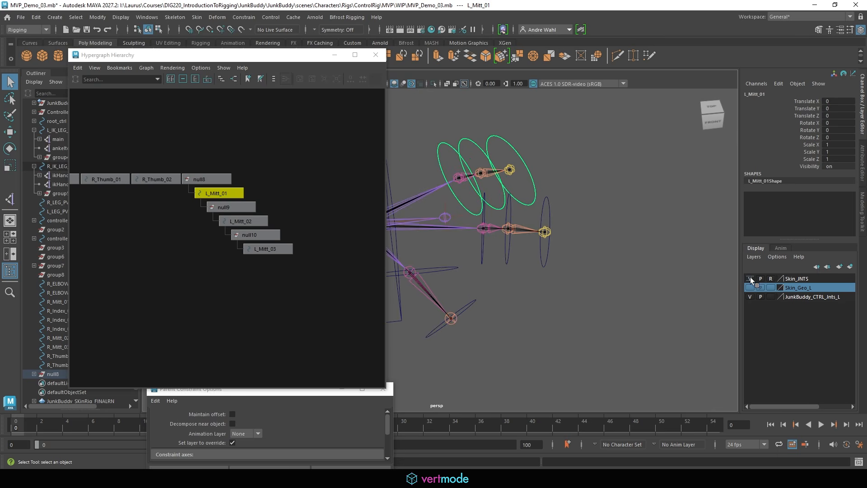
pyautogui.click(749, 279)
pyautogui.click(749, 288)
pyautogui.moveTo(519, 206)
pyautogui.keyDown('alt'); pyautogui.mouseDown()
pyautogui.moveTo(491, 223)
pyautogui.moveTo(506, 210)
pyautogui.mouseUp(); pyautogui.keyUp('alt')
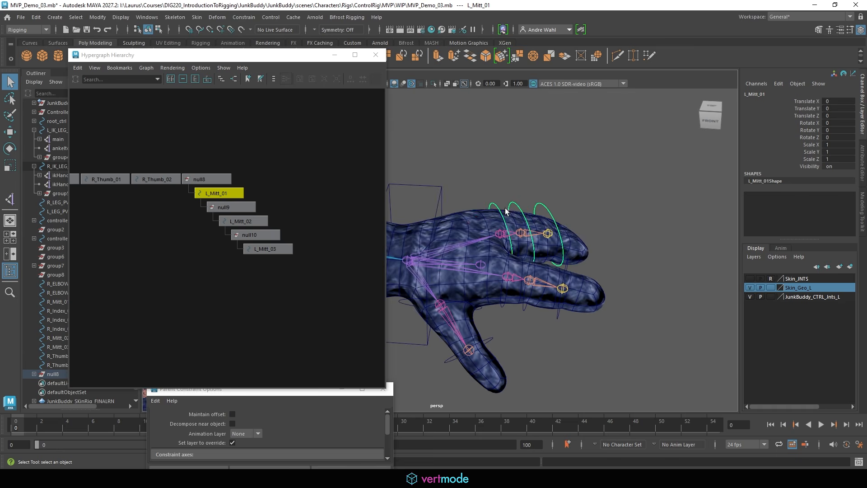
pyautogui.press('e')
pyautogui.keyDown('alt'); pyautogui.moveTo(498, 214); pyautogui.dragTo(511, 178, button='middle'); pyautogui.keyUp('alt')
pyautogui.moveTo(497, 174); pyautogui.dragTo(531, 184)
pyautogui.hotkey('ctrl', 'z')
pyautogui.hotkey('ctrl', 'z')
# Try parenting null8 under the left wrist box controller14, and move the controller to test the mitt controls.
pyautogui.click(205, 179)
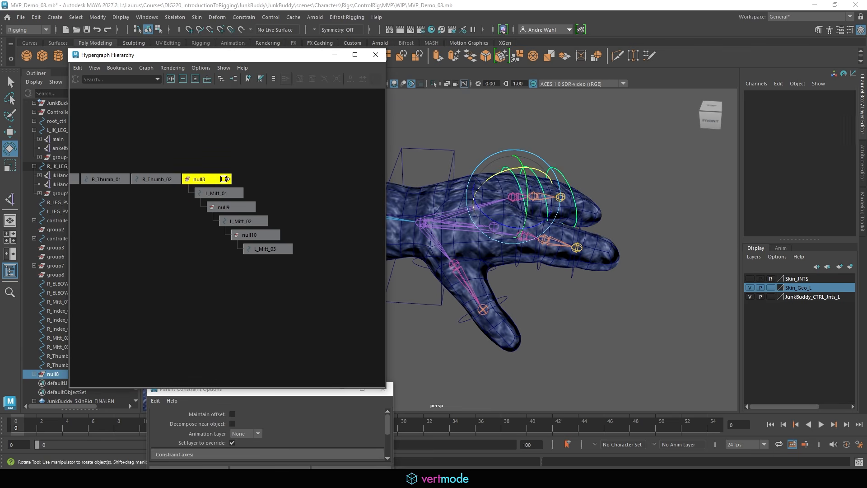
pyautogui.keyDown('shift'); pyautogui.click(453, 162); pyautogui.keyUp('shift')
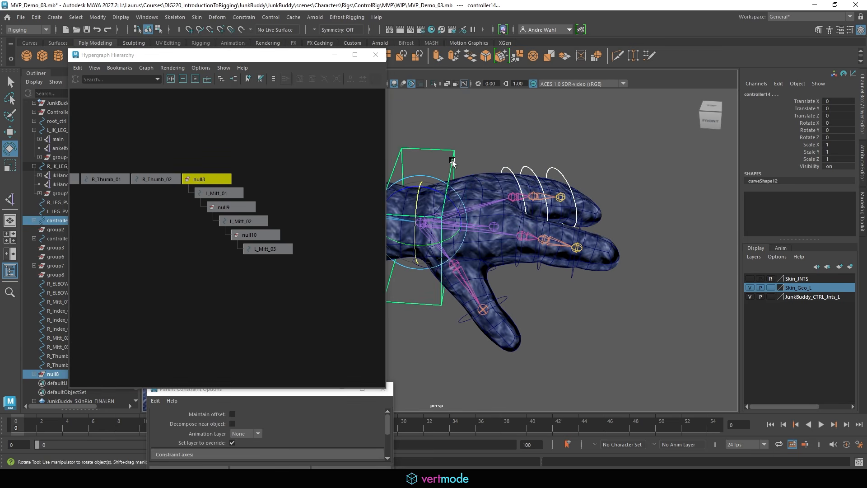
pyautogui.press('p')
pyautogui.click(453, 160)
pyautogui.scroll(-3, 452, 181)
pyautogui.press('w')
pyautogui.moveTo(426, 230); pyautogui.dragTo(532, 198)
# Undo the controller14 move and the parenting of null8, and hide the Skin_Geo_L layer.
pyautogui.hotkey('ctrl', 'z')
pyautogui.hotkey('ctrl', 'z')
pyautogui.hotkey('ctrl', 'z')
pyautogui.hotkey('ctrl', 'z')
pyautogui.hotkey('ctrl', 'z')
pyautogui.hotkey('ctrl', 'z')
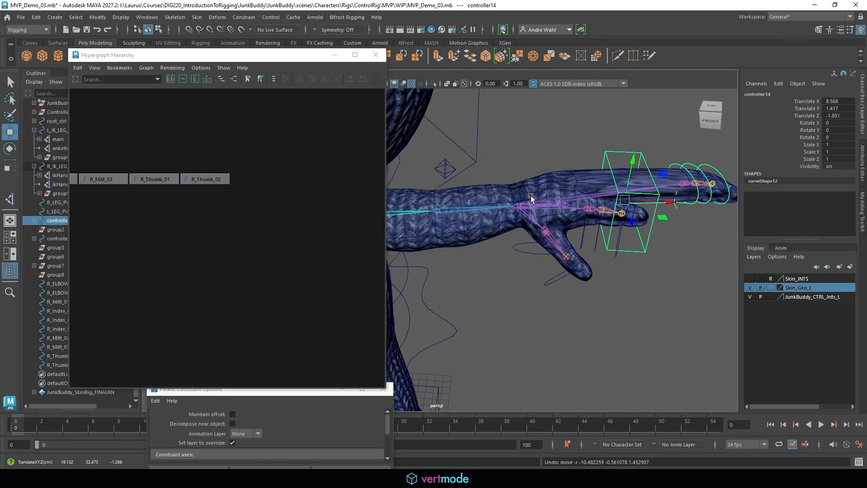
pyautogui.click(654, 283)
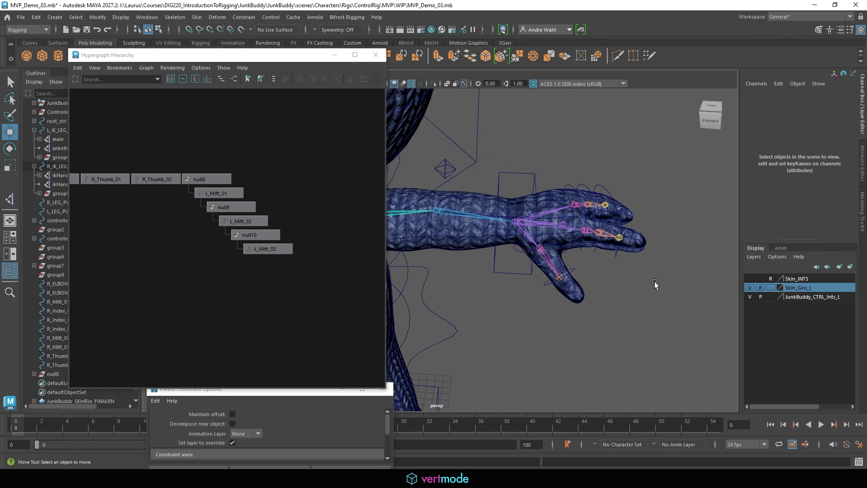
pyautogui.click(749, 288)
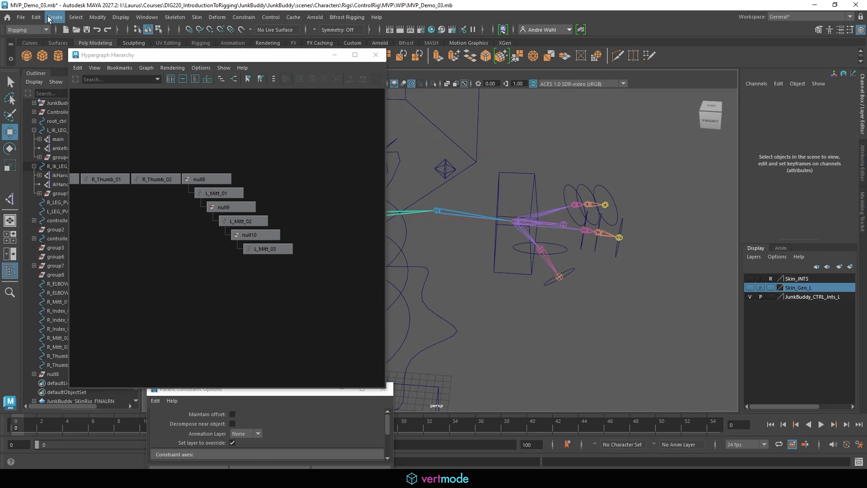
# Create a locator snapped to the left wrist joint and freeze its transformations.
pyautogui.click(49, 20)
pyautogui.click(82, 188)
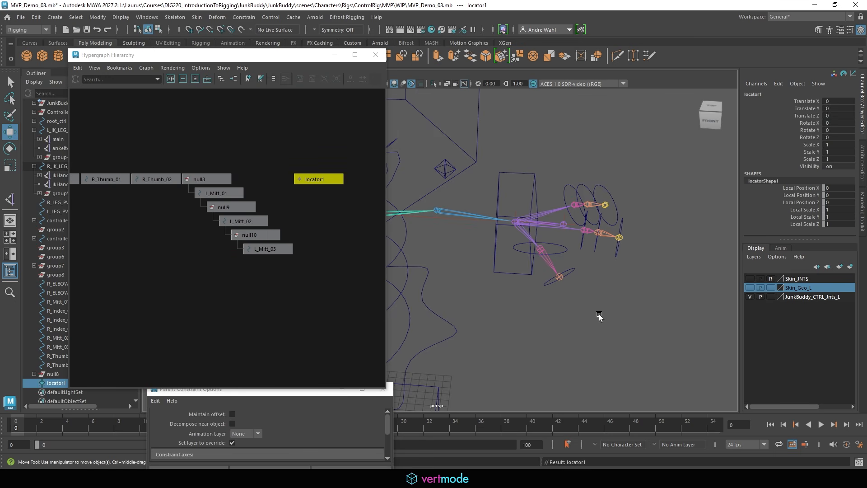
pyautogui.scroll(-4, 577, 344)
pyautogui.keyDown('alt'); pyautogui.moveTo(419, 356); pyautogui.dragTo(499, 321, button='middle'); pyautogui.keyUp('alt')
pyautogui.press('v')
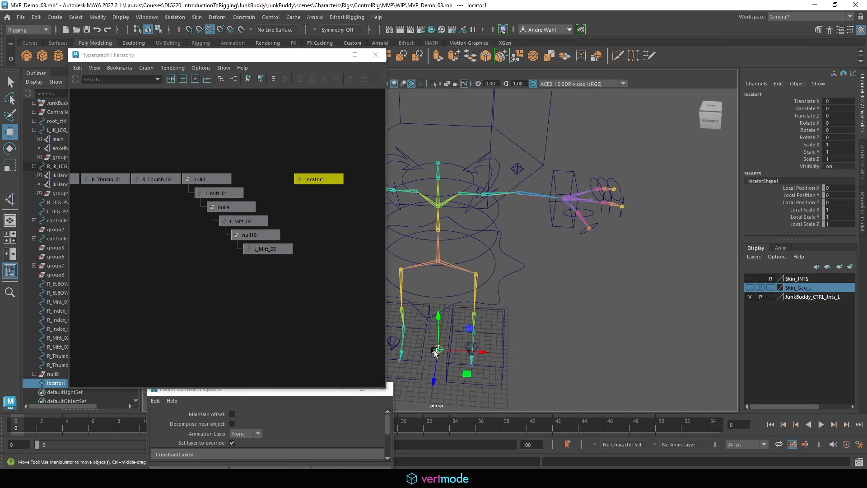
pyautogui.moveTo(437, 351); pyautogui.dragTo(562, 205)
pyautogui.press('f')
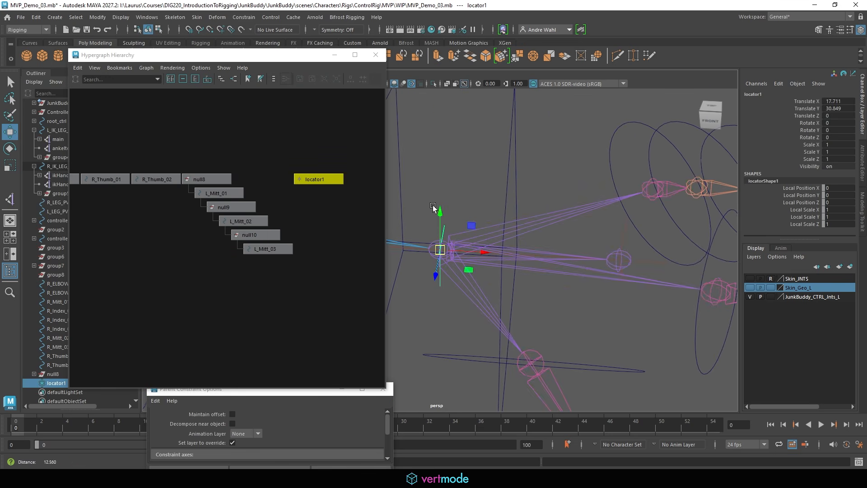
pyautogui.click(97, 17)
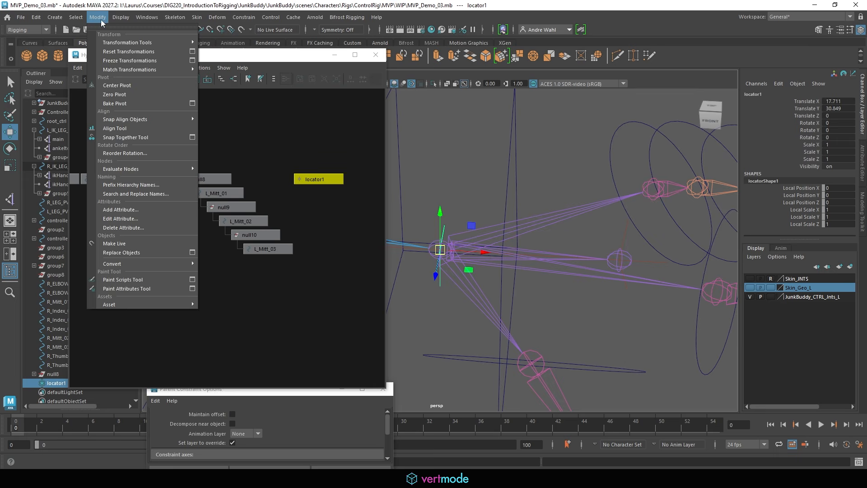
pyautogui.click(118, 53)
# Parent-constrain locator1 to the left wrist joint with Maintain Offset enabled.
pyautogui.click(503, 216)
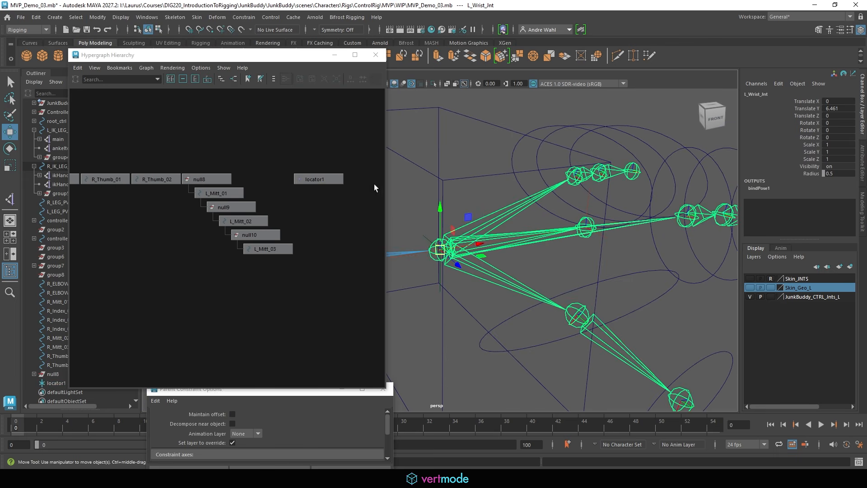
pyautogui.click(320, 179)
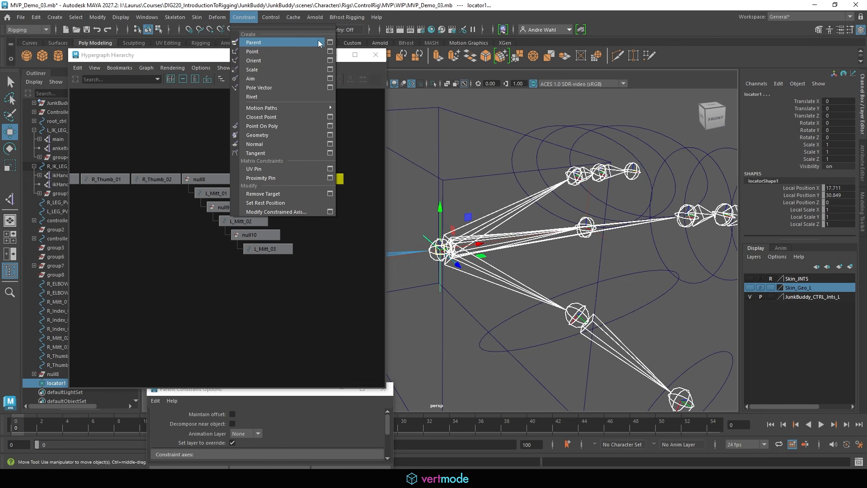
pyautogui.moveTo(294, 393); pyautogui.dragTo(248, 231)
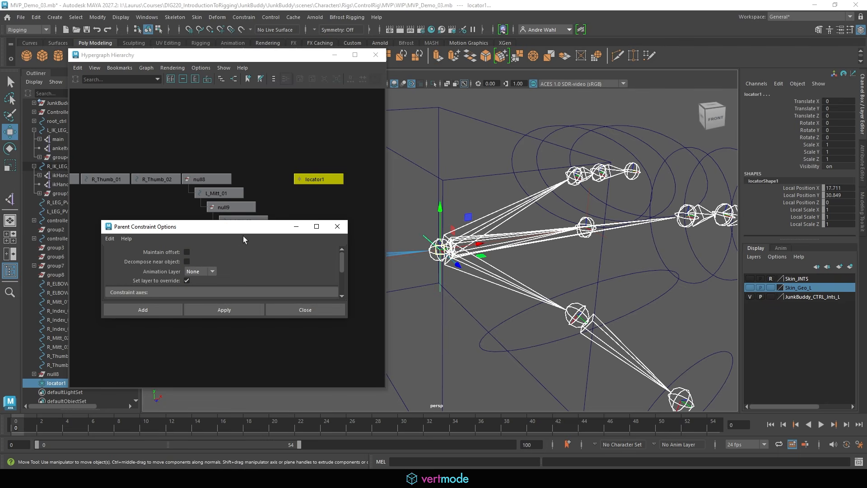
pyautogui.click(187, 252)
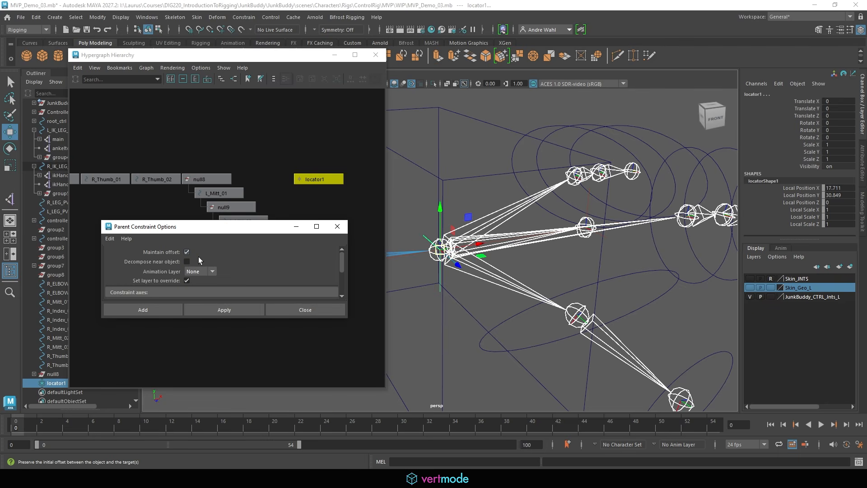
pyautogui.click(230, 309)
pyautogui.click(549, 131)
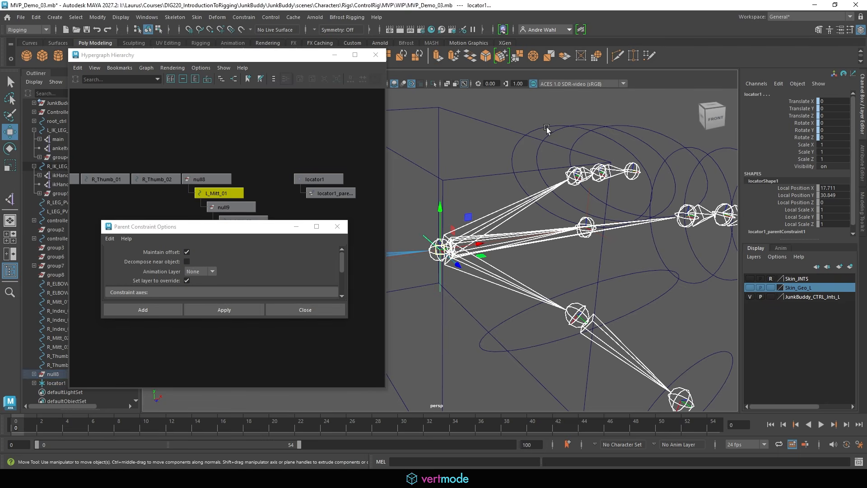
# Group null8 and snap the new group's pivot to the left wrist joint.
pyautogui.click(200, 179)
pyautogui.scroll(-3, 629, 209)
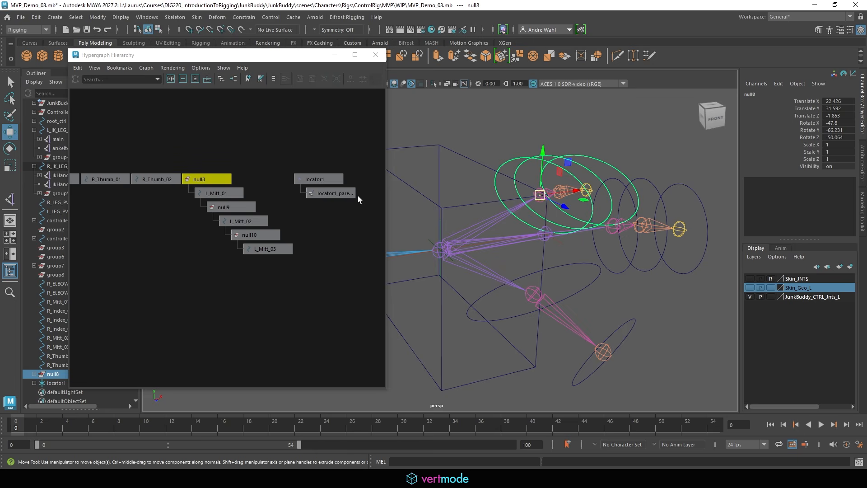
pyautogui.hotkey('ctrl', 'g')
pyautogui.keyDown('alt'); pyautogui.moveTo(507, 186); pyautogui.dragTo(476, 161); pyautogui.keyUp('alt')
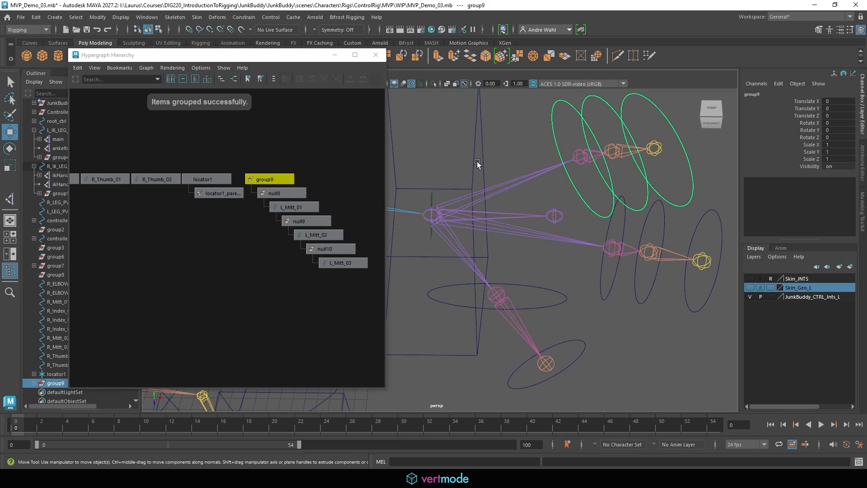
pyautogui.press('d')
pyautogui.press('v')
pyautogui.middleClick(432, 216)
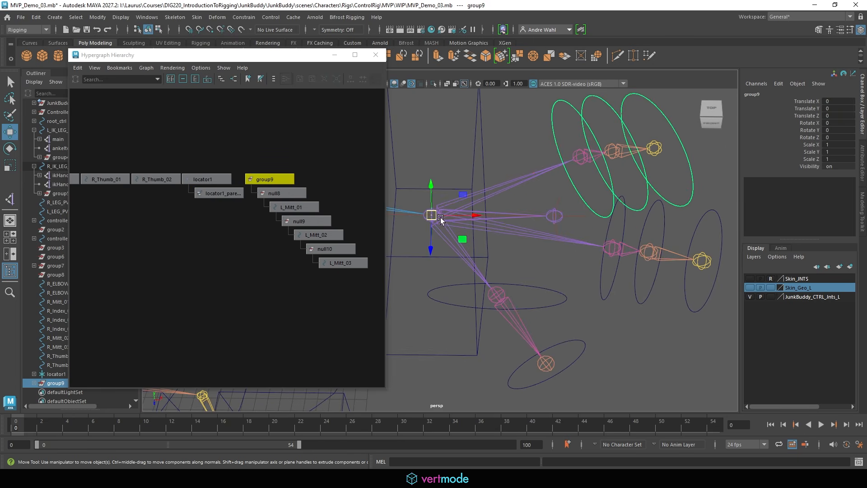
# Rename the new group above null8 as HandGrp.
pyautogui.click(756, 84)
pyautogui.click(750, 100)
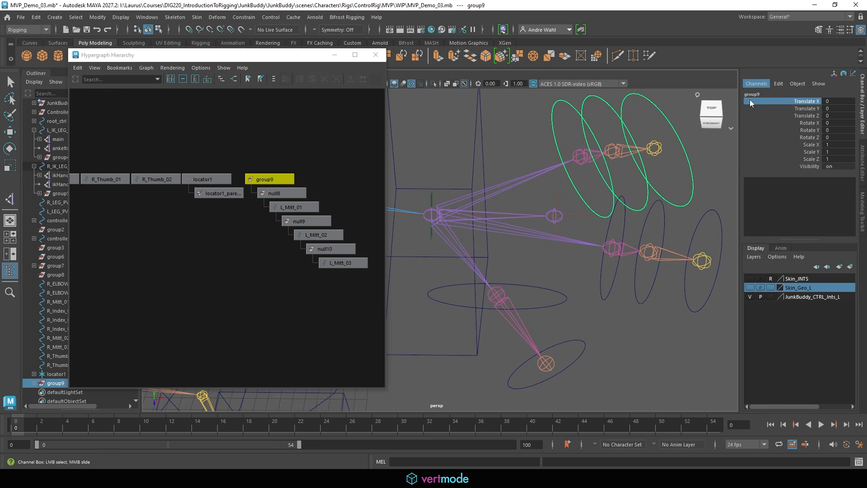
pyautogui.doubleClick(749, 95)
pyautogui.write('HandG')
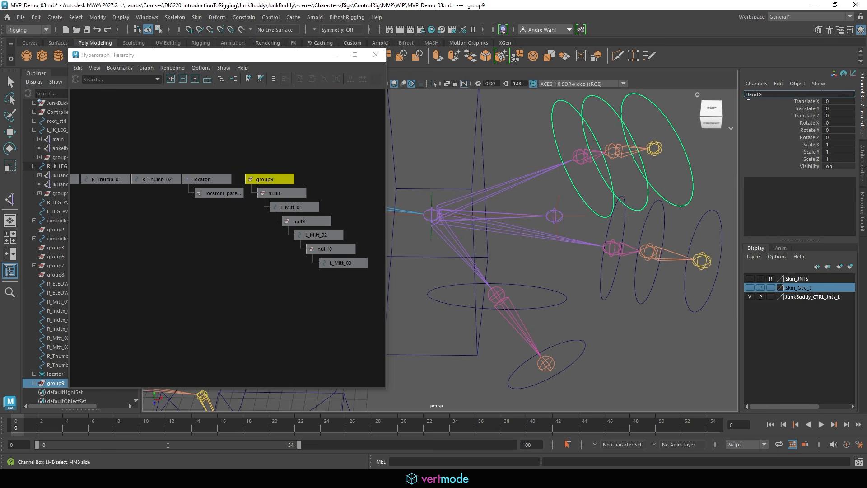
pyautogui.write('rp')
pyautogui.press('Return')
pyautogui.click(441, 198)
pyautogui.press('w')
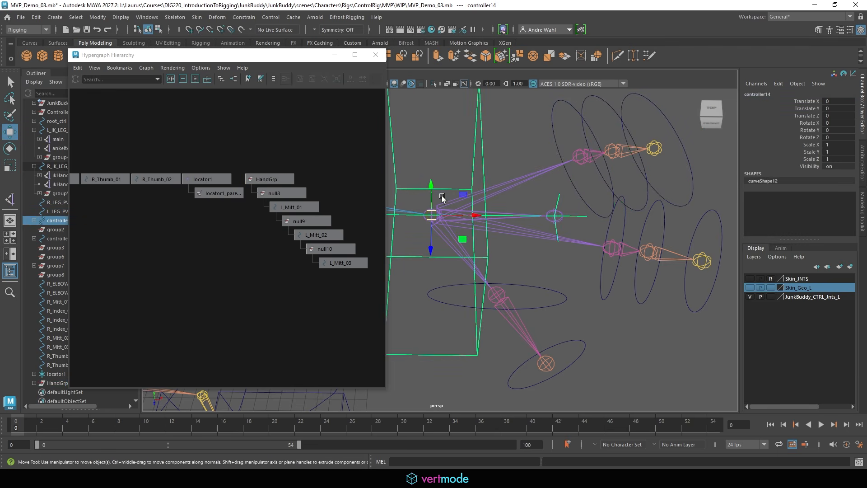
pyautogui.press('1')
pyautogui.click(427, 208)
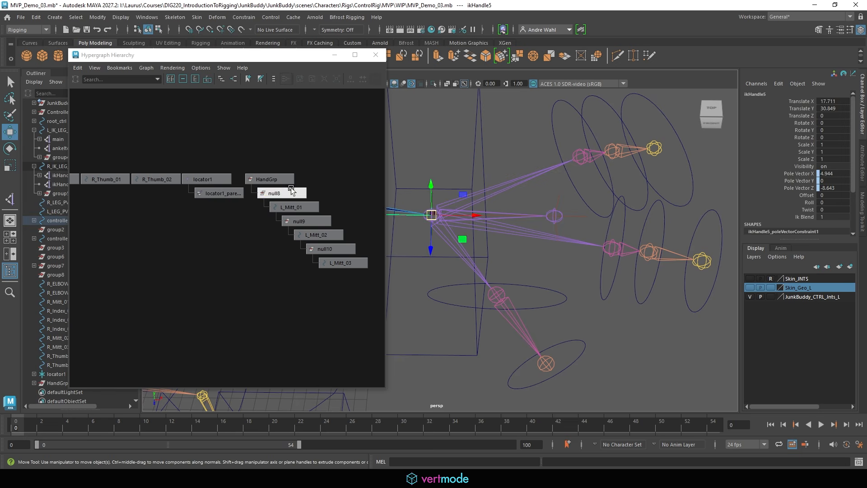
pyautogui.click(276, 178)
pyautogui.click(400, 284)
pyautogui.keyDown('alt'); pyautogui.moveTo(447, 240); pyautogui.dragTo(457, 240); pyautogui.keyUp('alt')
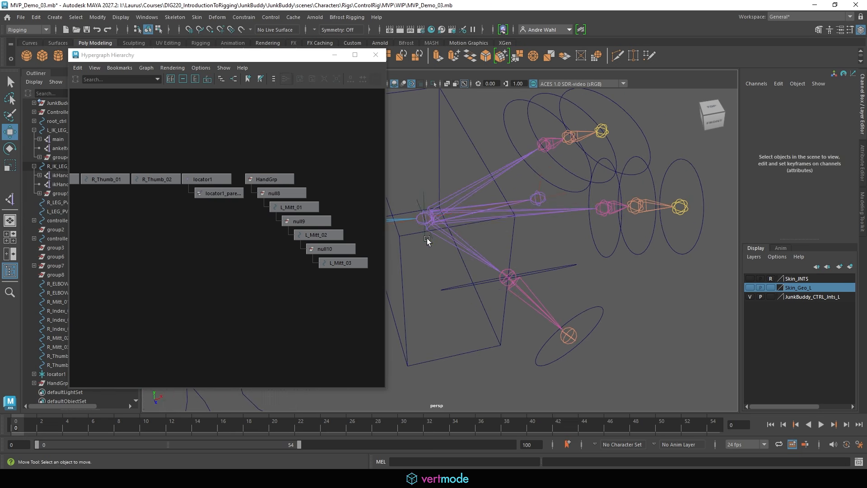
# Parent-constrain HandGrp to locator1 with Maintain Offset enabled, and close the constraint options.
pyautogui.click(425, 239)
pyautogui.keyDown('shift'); pyautogui.click(268, 181); pyautogui.keyUp('shift')
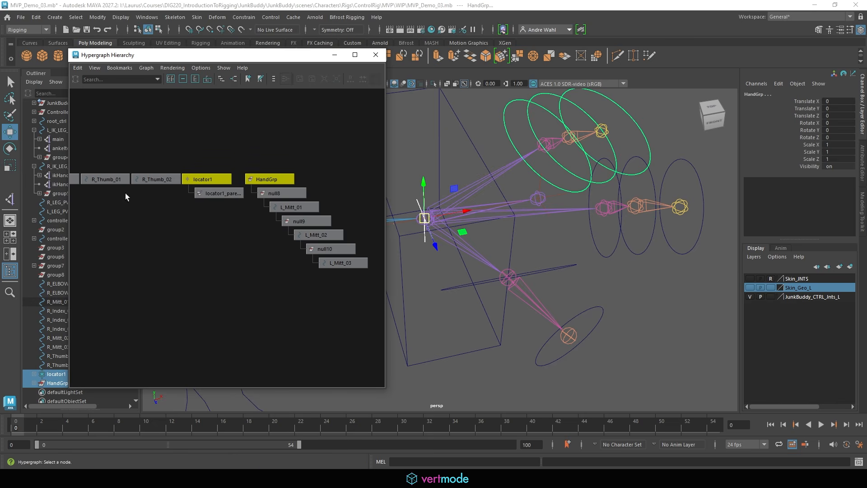
pyautogui.click(244, 17)
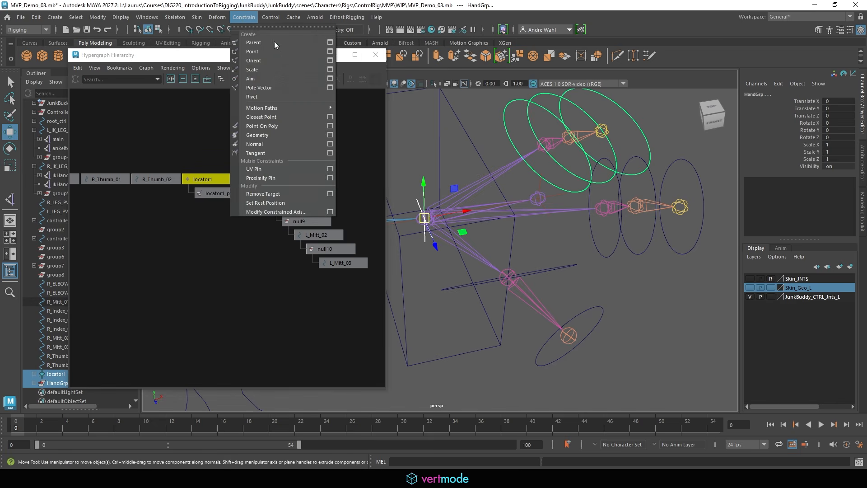
pyautogui.click(327, 42)
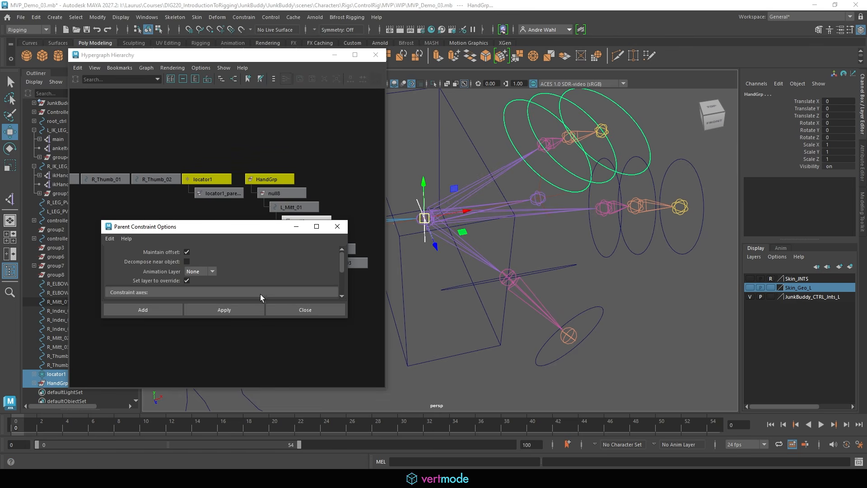
pyautogui.click(240, 310)
pyautogui.click(337, 226)
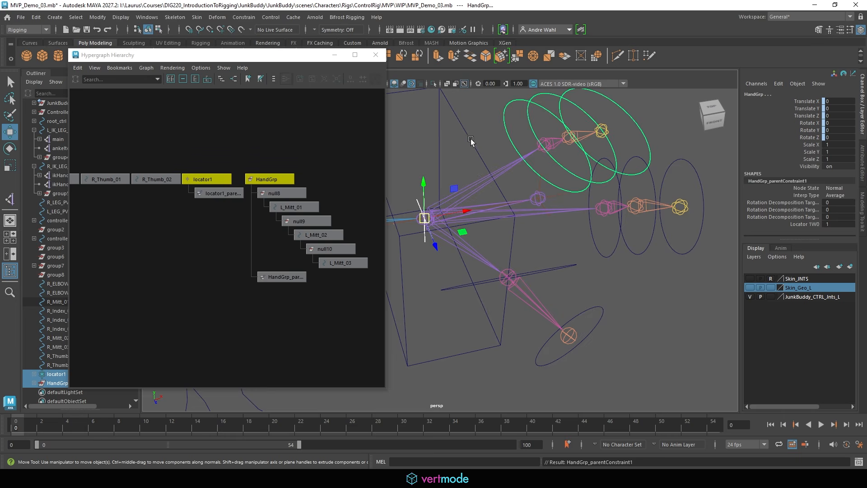
# Test-move the wrist box controller14, with the Skin_Geo_L layer shown, to check that the mitt controls follow the hand.
pyautogui.click(470, 139)
pyautogui.keyDown('alt'); pyautogui.moveTo(471, 140); pyautogui.dragTo(389, 143, button='right'); pyautogui.keyUp('alt')
pyautogui.keyDown('alt'); pyautogui.moveTo(390, 143); pyautogui.dragTo(443, 160, button='middle'); pyautogui.keyUp('alt')
pyautogui.keyDown('alt'); pyautogui.moveTo(442, 161); pyautogui.dragTo(462, 155); pyautogui.keyUp('alt')
pyautogui.moveTo(478, 245); pyautogui.dragTo(428, 219)
pyautogui.click(750, 283)
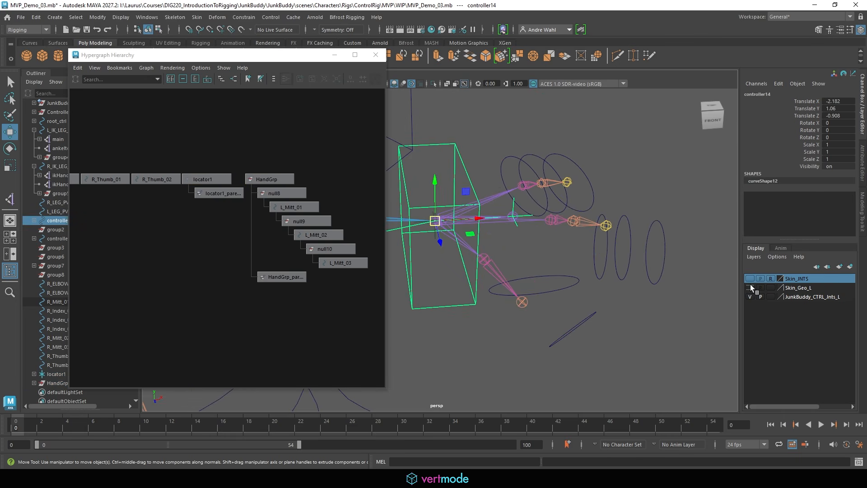
pyautogui.click(749, 288)
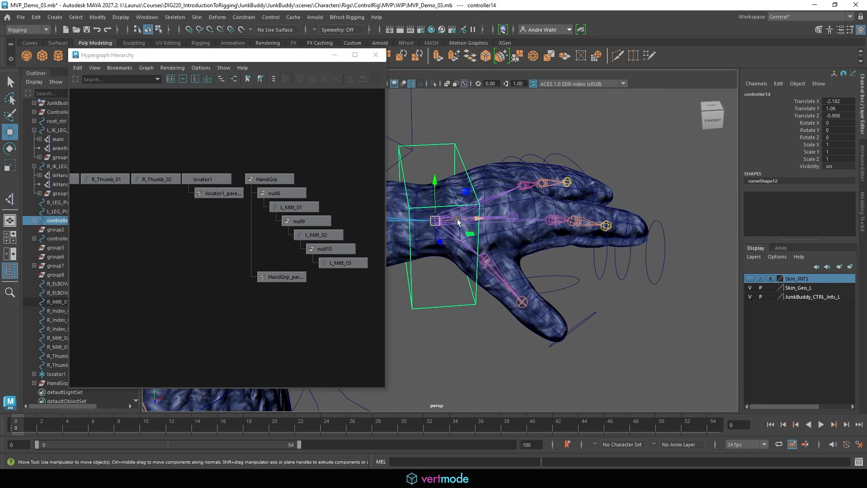
pyautogui.moveTo(461, 221); pyautogui.dragTo(335, 203)
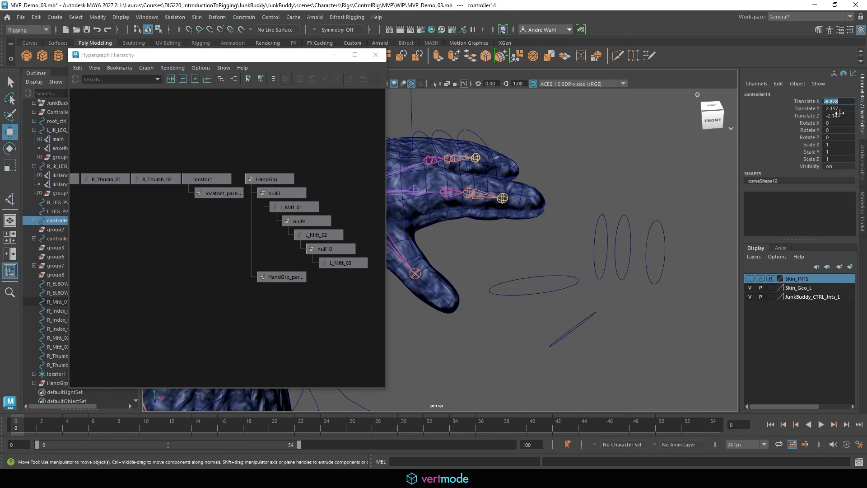
# Reset controller14's Translate X, Y and Z to 0 and hide the Skin_Geo_L layer.
pyautogui.keyDown('shift'); pyautogui.click(839, 113); pyautogui.keyUp('shift')
pyautogui.write('0')
pyautogui.press('Return')
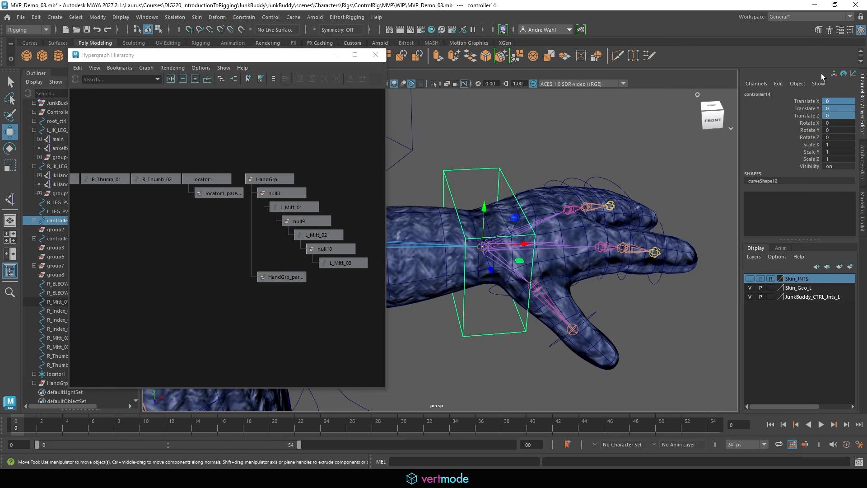
pyautogui.click(749, 288)
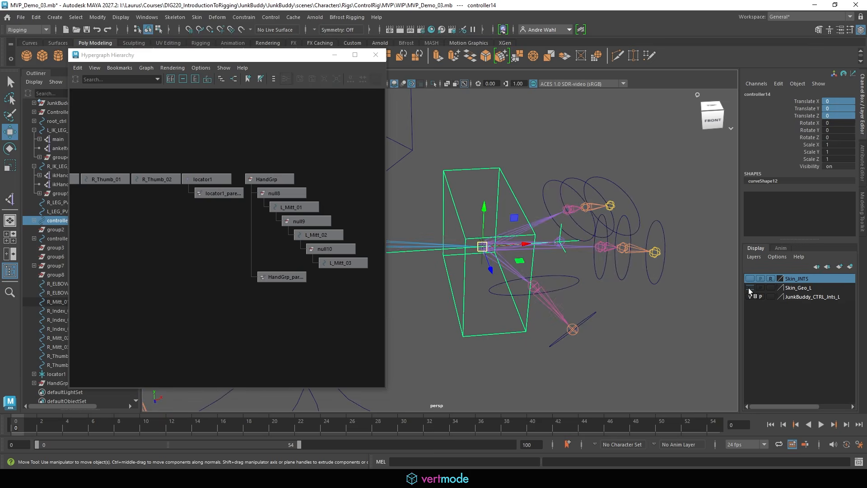
pyautogui.click(749, 288)
pyautogui.click(749, 288)
# Create three empty groups, null11, null12 and null13, with nothing selected.
pyautogui.keyDown('alt'); pyautogui.moveTo(340, 246); pyautogui.dragTo(108, 207, button='middle'); pyautogui.keyUp('alt')
pyautogui.click(308, 181)
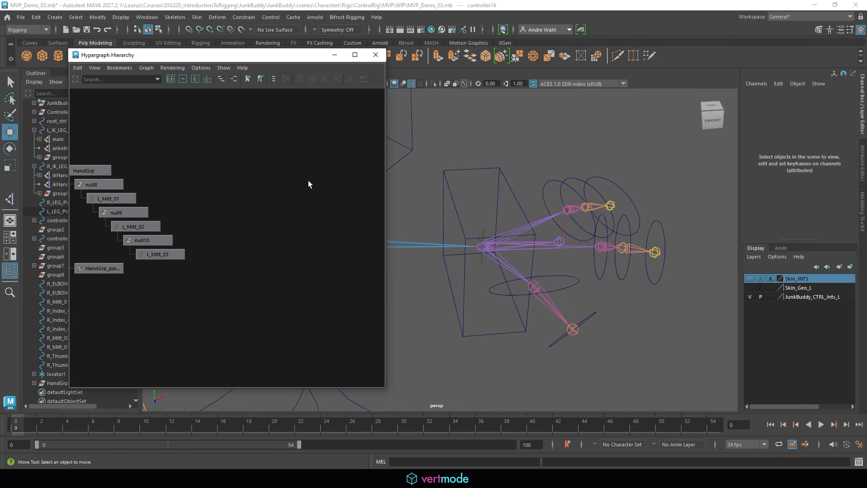
pyautogui.hotkey('ctrl', 'g')
pyautogui.hotkey('ctrl', 'g')
pyautogui.hotkey('ctrl', 'g')
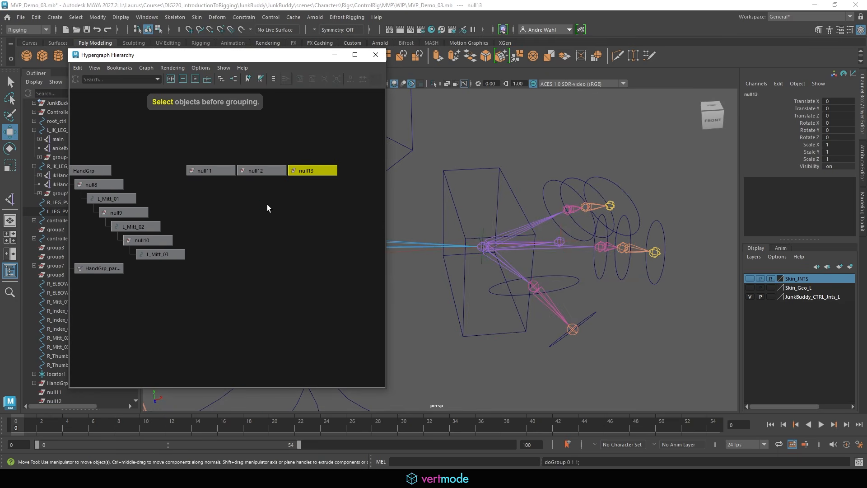
# Align null11 to the first left index joint using a parent constraint with Maintain Offset disabled.
pyautogui.click(661, 239)
pyautogui.scroll(2, 660, 239)
pyautogui.click(648, 247)
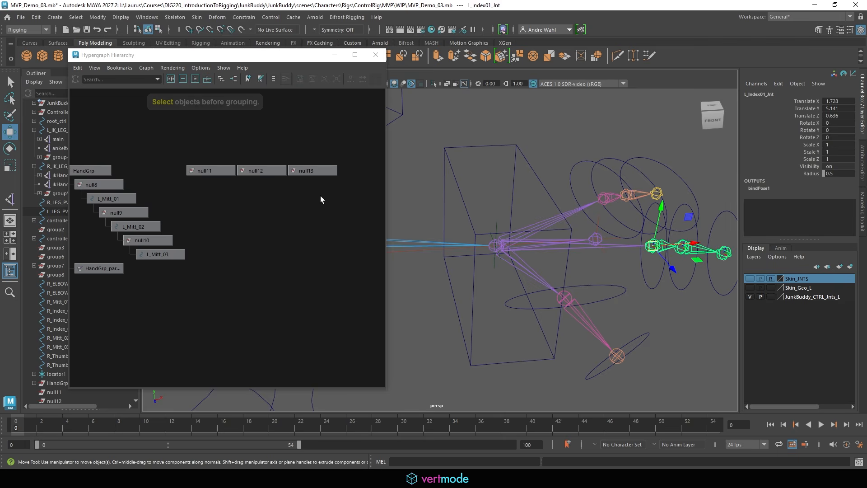
pyautogui.keyDown('shift'); pyautogui.click(214, 170); pyautogui.keyUp('shift')
pyautogui.click(243, 17)
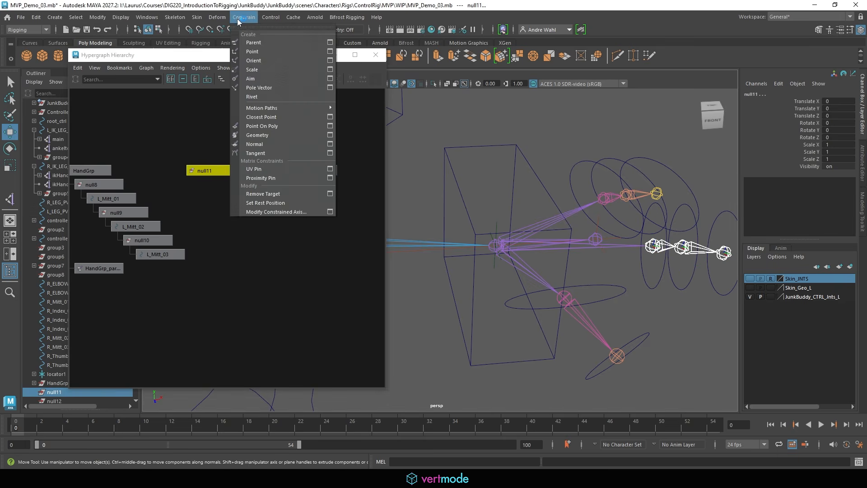
pyautogui.click(336, 37)
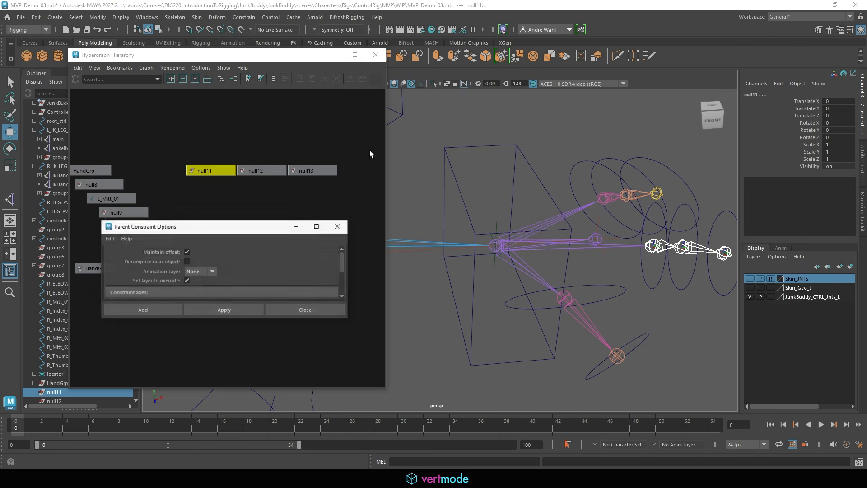
pyautogui.click(187, 252)
pyautogui.click(216, 310)
pyautogui.press('f')
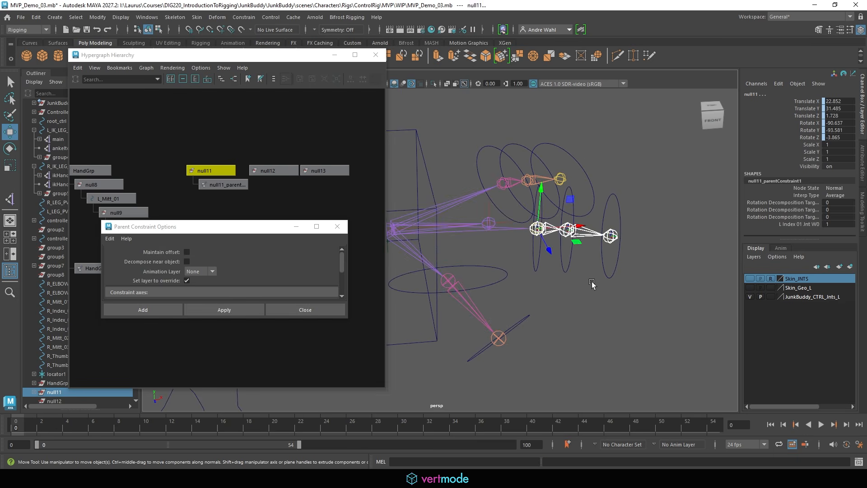
# Align null12 to the second left index joint and null13 to the third by repeating the parent constraint.
pyautogui.click(592, 282)
pyautogui.click(570, 232)
pyautogui.keyDown('shift'); pyautogui.click(273, 170); pyautogui.keyUp('shift')
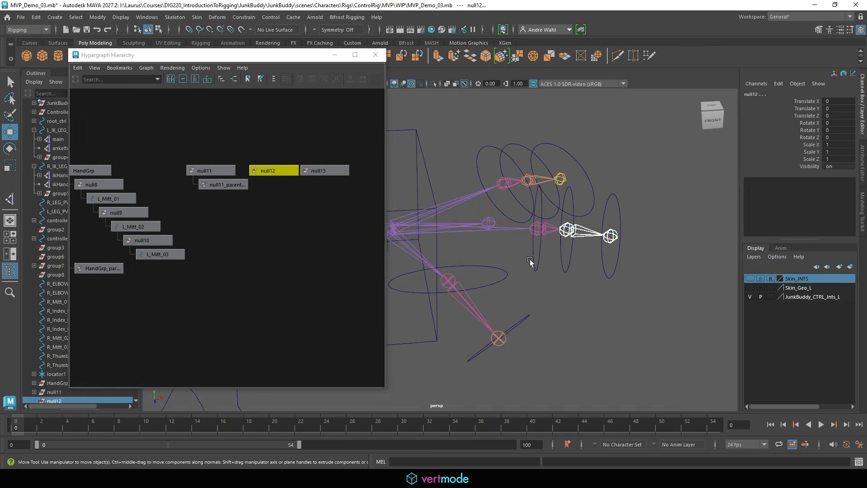
pyautogui.press('g')
pyautogui.press('q')
pyautogui.click(609, 235)
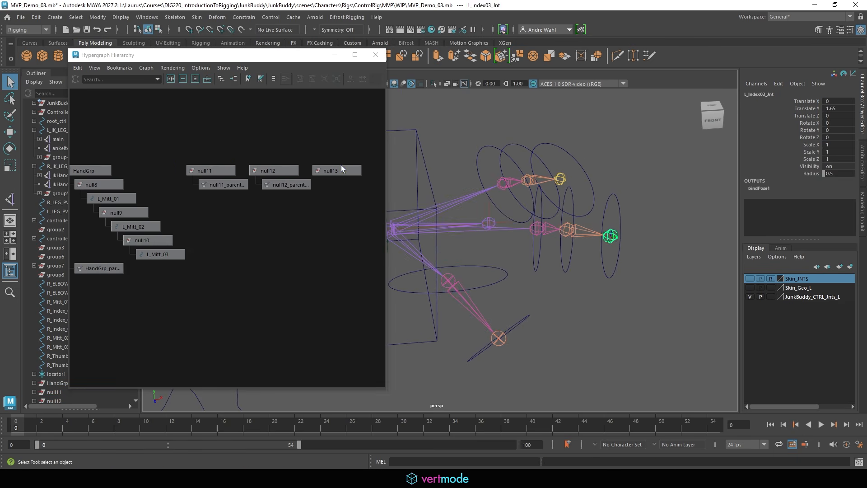
pyautogui.keyDown('shift'); pyautogui.click(342, 169); pyautogui.keyUp('shift')
pyautogui.press('g')
# Delete the parent constraints under null11, null12 and null13.
pyautogui.click(307, 226)
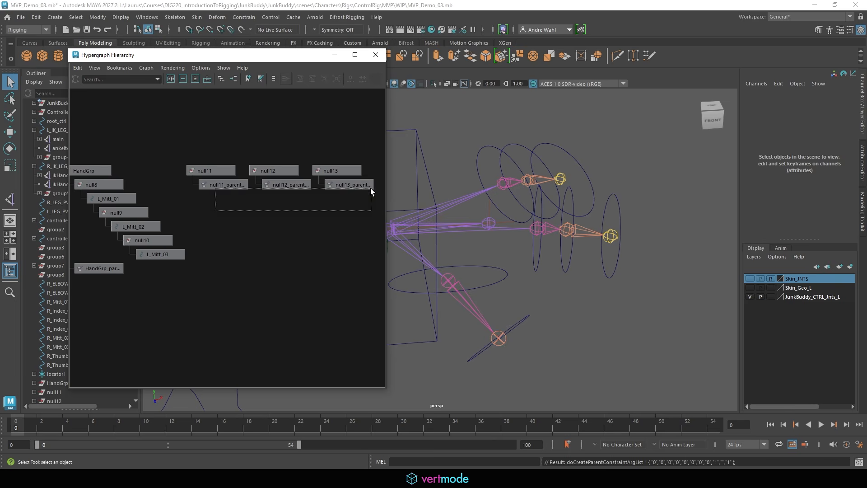
pyautogui.moveTo(371, 188); pyautogui.dragTo(370, 188)
pyautogui.press('Delete')
# Parent the controls L_Index_01, L_Index_02 and L_Index_03 under null11, null12 and null13 respectively.
pyautogui.click(541, 244)
pyautogui.keyDown('shift'); pyautogui.click(202, 169); pyautogui.keyUp('shift')
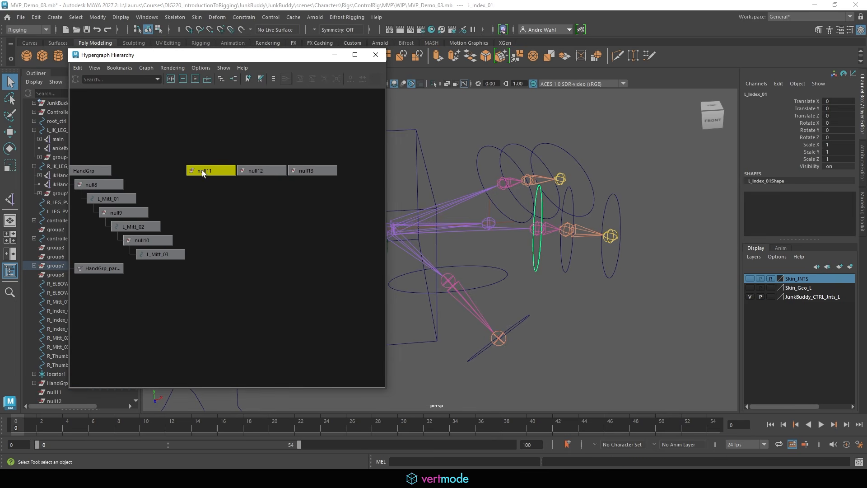
pyautogui.press('p')
pyautogui.click(566, 242)
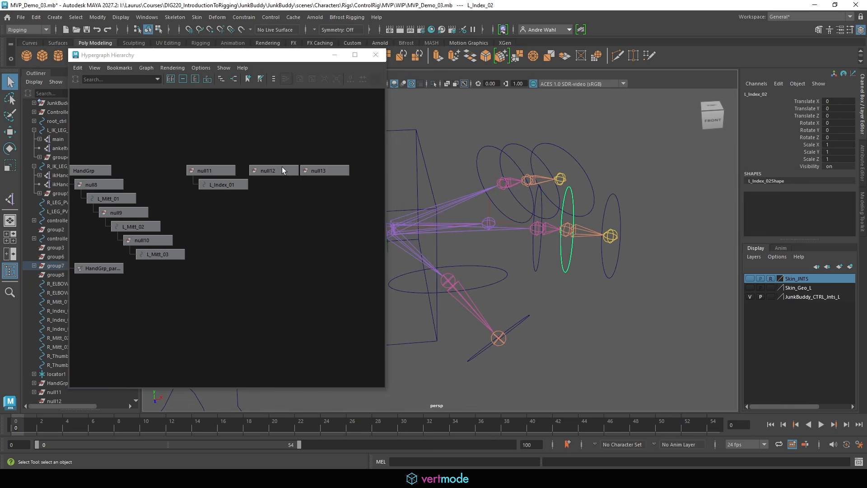
pyautogui.keyDown('shift'); pyautogui.click(282, 168); pyautogui.keyUp('shift')
pyautogui.keyDown('shift'); pyautogui.click(272, 173); pyautogui.keyUp('shift')
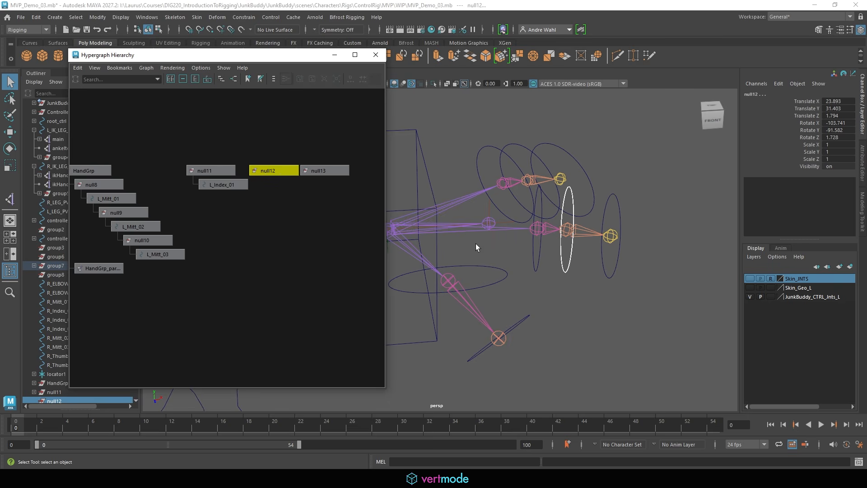
pyautogui.press('p')
pyautogui.click(619, 250)
pyautogui.keyDown('shift'); pyautogui.click(343, 174); pyautogui.keyUp('shift')
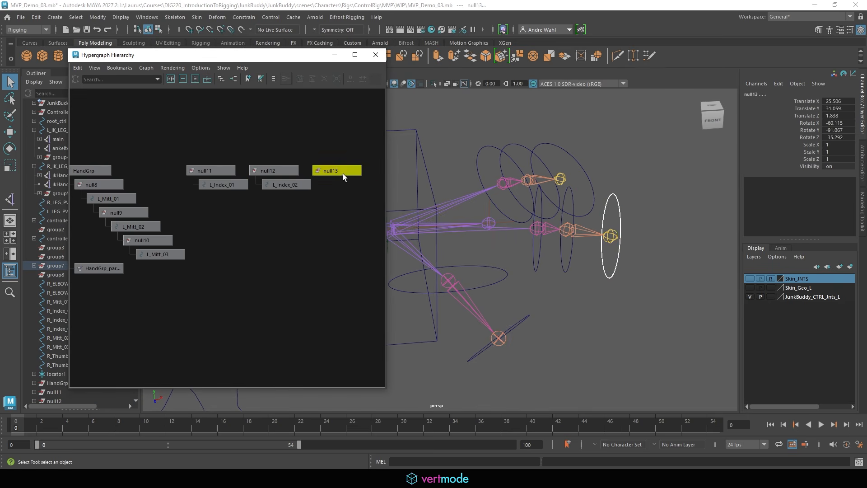
pyautogui.press('p')
# Freeze the transformations of the three left index controls.
pyautogui.moveTo(395, 188); pyautogui.dragTo(393, 189)
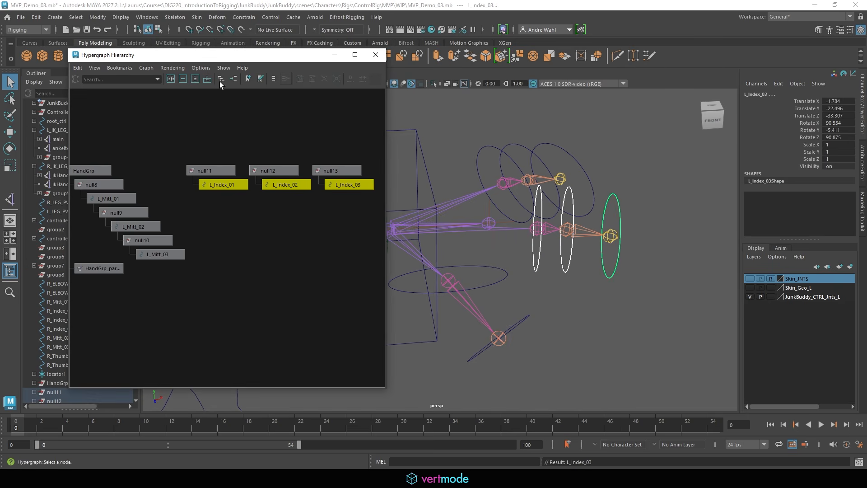
pyautogui.click(97, 17)
pyautogui.click(140, 63)
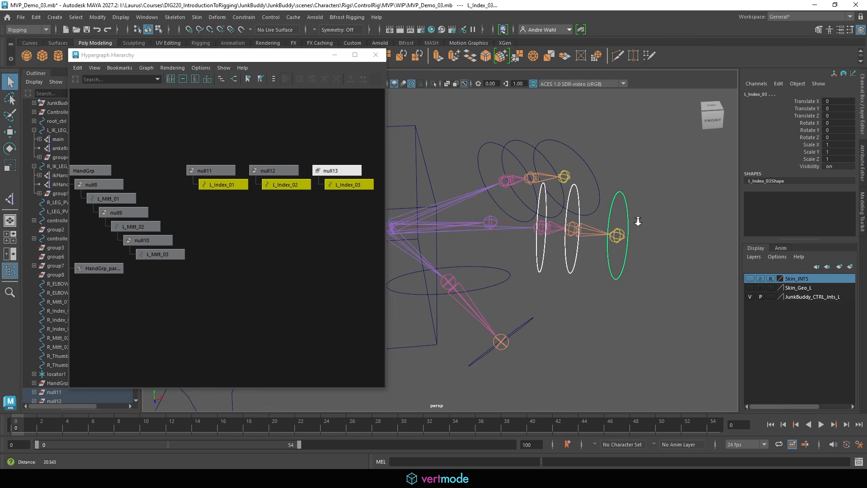
# Parent-constrain each of the three left index joints to its matching L_Index control.
pyautogui.click(629, 233)
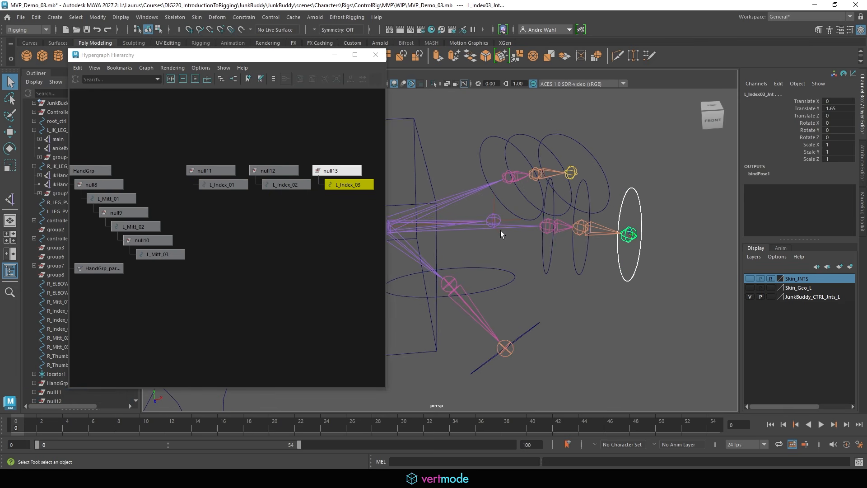
pyautogui.click(222, 20)
pyautogui.click(573, 235)
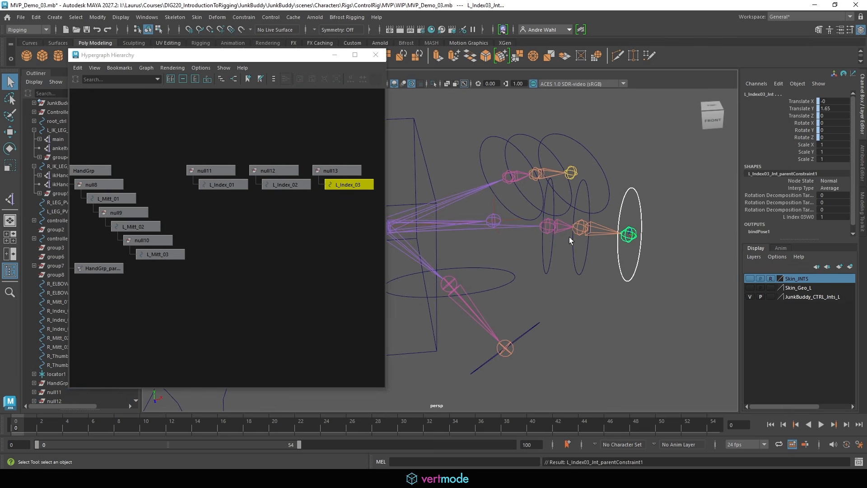
pyautogui.click(600, 231)
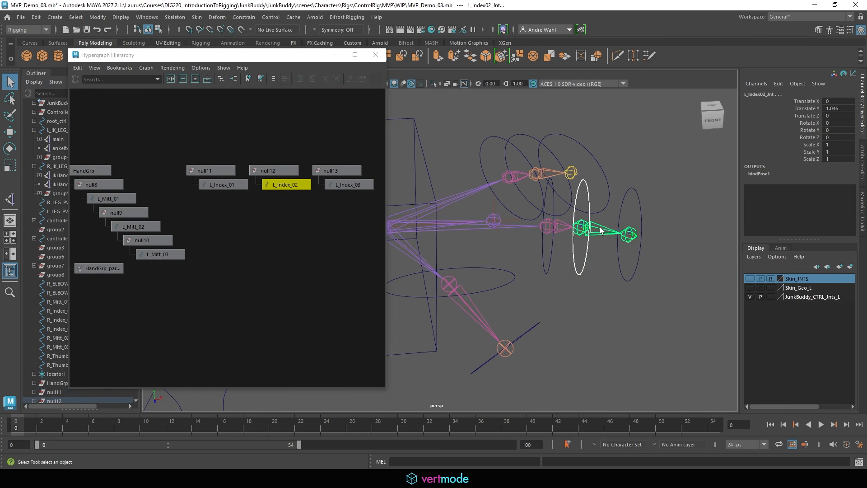
pyautogui.click(547, 267)
pyautogui.click(560, 227)
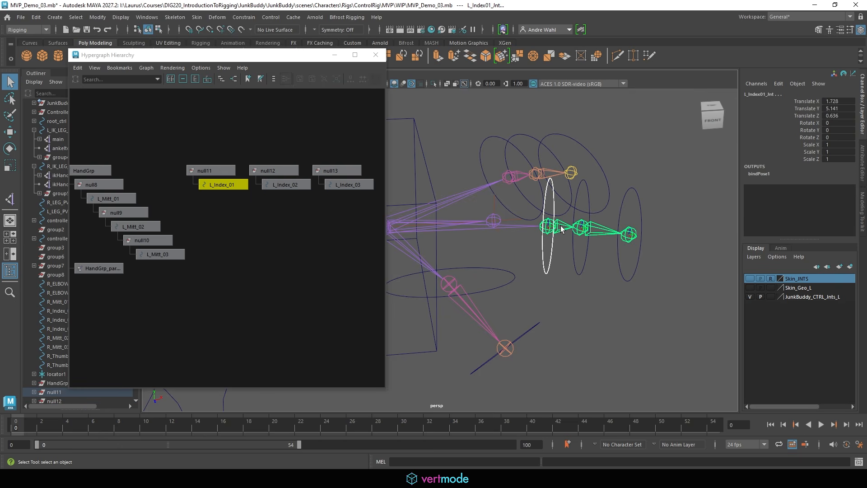
pyautogui.press('g')
# Chain the index hierarchy by parenting null13 under L_Index_02 and null12 under L_Index_01.
pyautogui.click(350, 172)
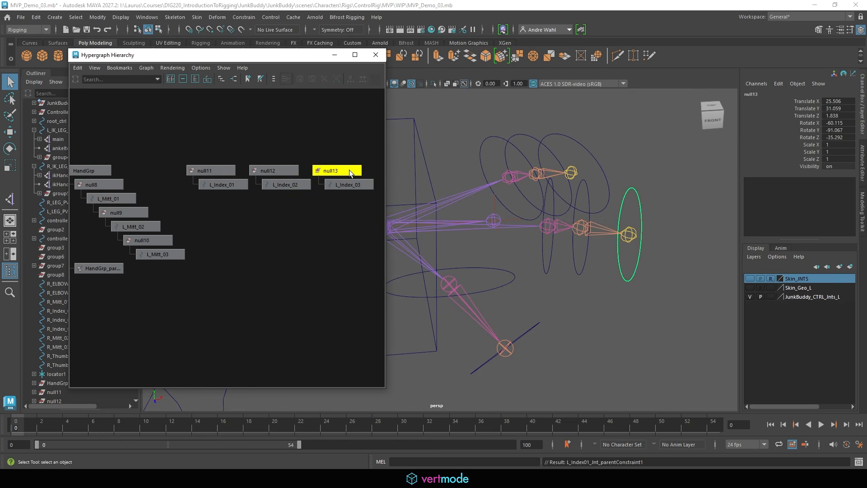
pyautogui.keyDown('shift'); pyautogui.click(578, 256); pyautogui.keyUp('shift')
pyautogui.press('p')
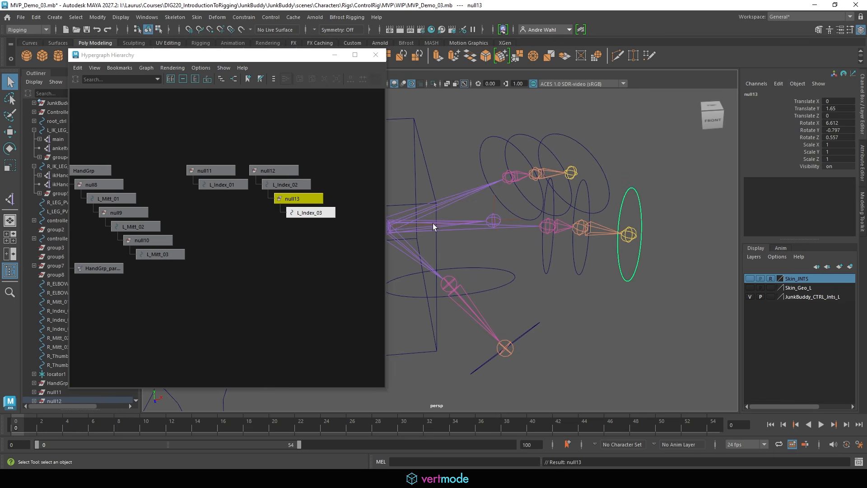
pyautogui.click(267, 171)
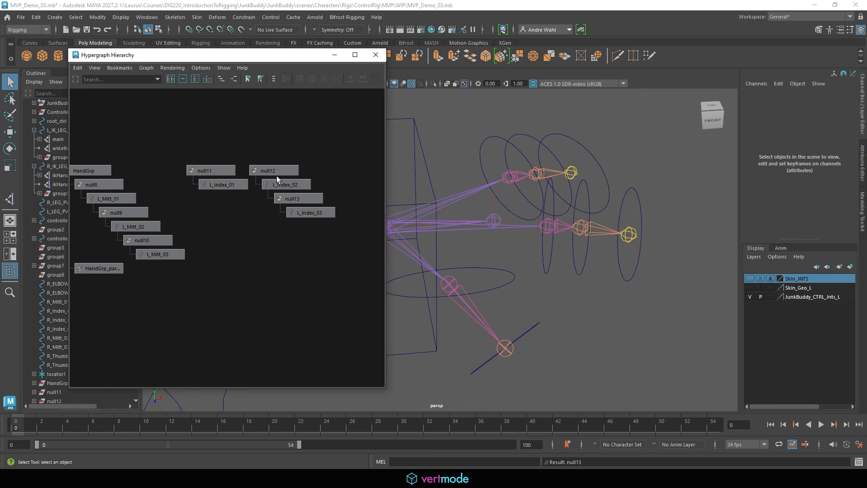
pyautogui.keyDown('shift'); pyautogui.click(548, 256); pyautogui.keyUp('shift')
pyautogui.press('p')
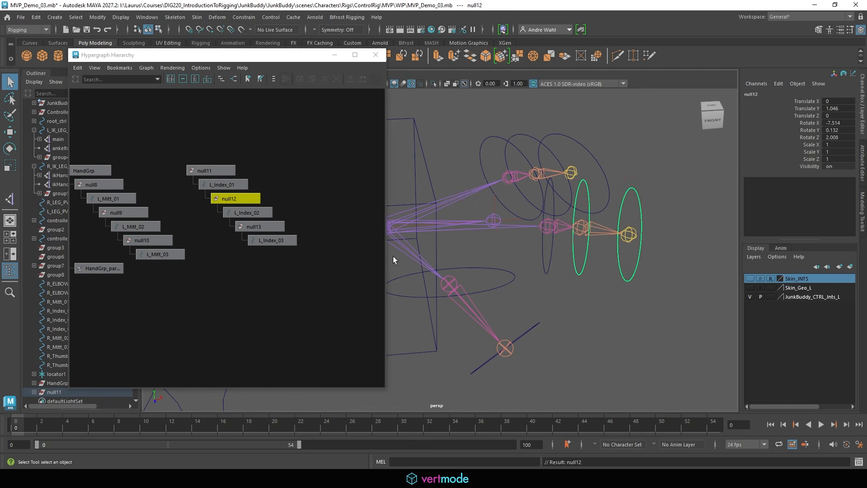
# Parent null11, the top of the index hierarchy, under HandGrp.
pyautogui.click(210, 170)
pyautogui.keyDown('alt'); pyautogui.moveTo(227, 189); pyautogui.dragTo(252, 184, button='middle'); pyautogui.keyUp('alt')
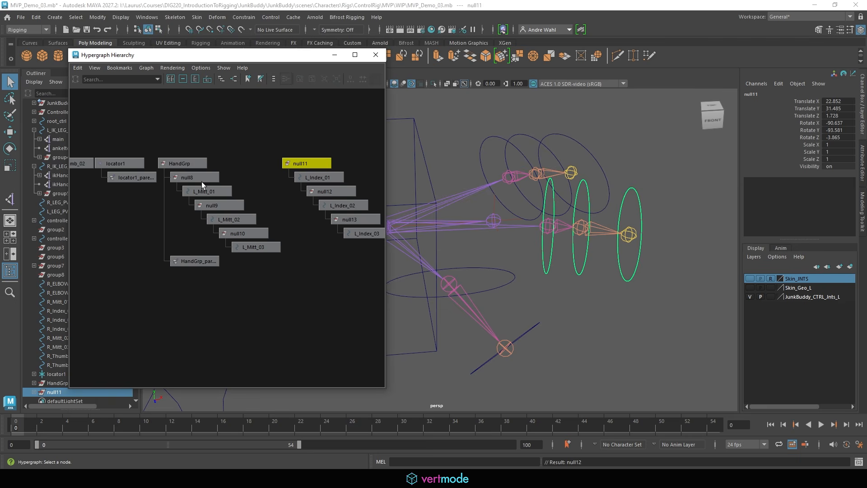
pyautogui.keyDown('shift'); pyautogui.click(188, 165); pyautogui.keyUp('shift')
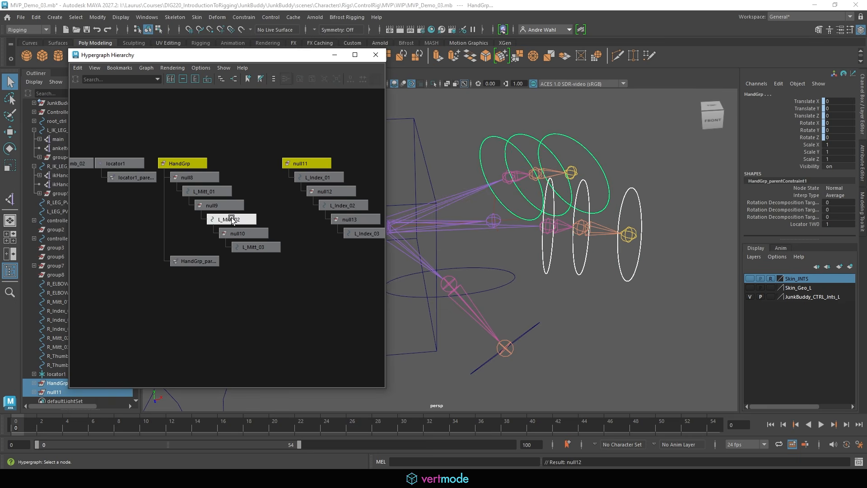
pyautogui.press('p')
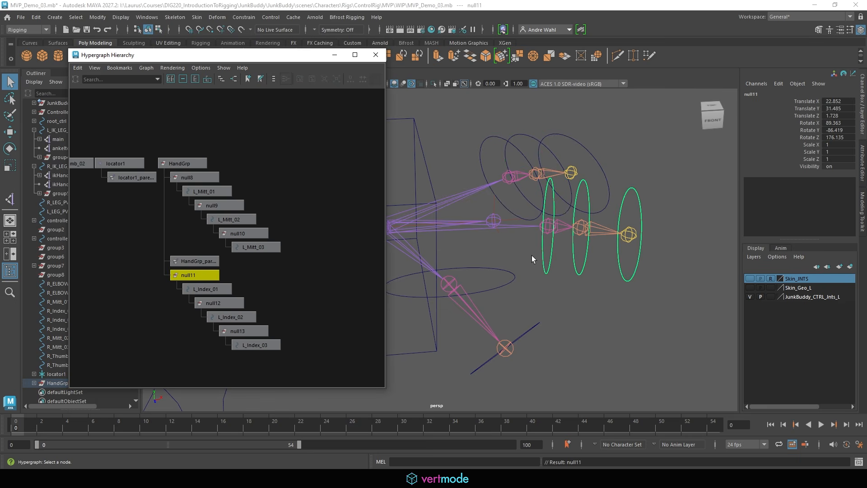
# Test that the hand controls follow by moving the left wrist control, and undo the move.
pyautogui.click(486, 268)
pyautogui.scroll(-2, 441, 238)
pyautogui.click(180, 165)
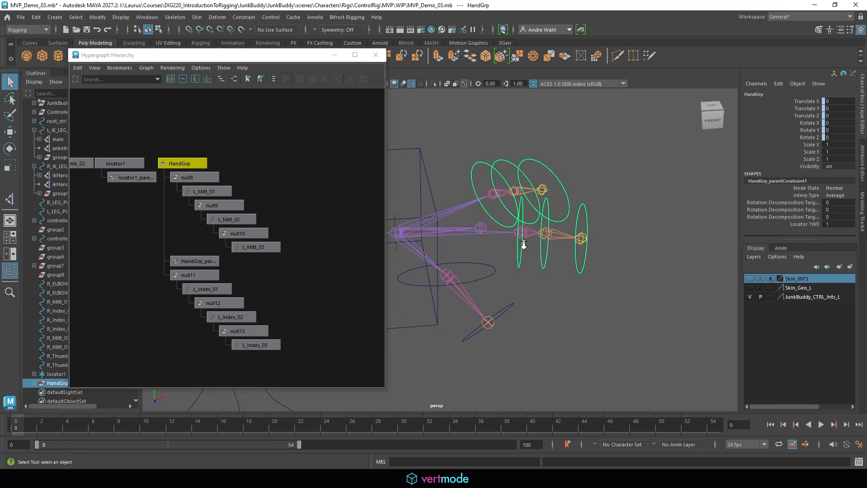
pyautogui.scroll(1, 524, 245)
pyautogui.scroll(-4, 482, 230)
pyautogui.click(431, 209)
pyautogui.keyDown('alt'); pyautogui.moveTo(404, 236); pyautogui.dragTo(501, 224, button='middle'); pyautogui.keyUp('alt')
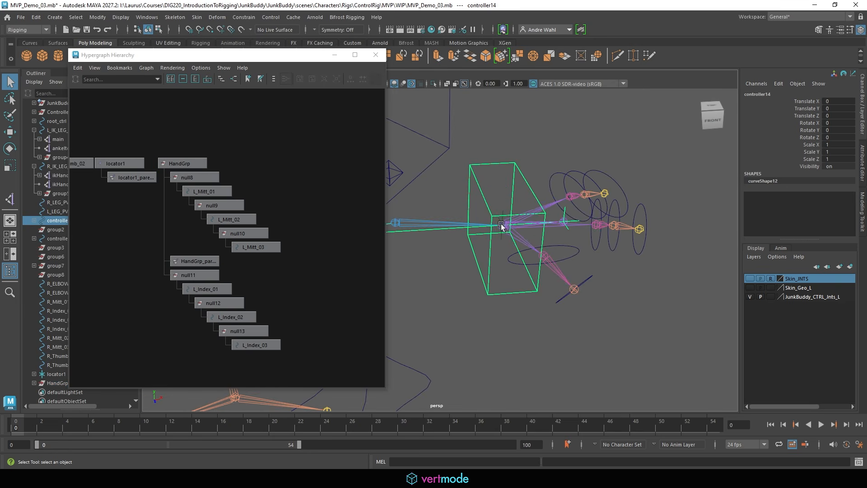
pyautogui.press('w')
pyautogui.moveTo(501, 225); pyautogui.dragTo(406, 221)
pyautogui.hotkey('ctrl', 'z')
# Create two empty groups, null14 and null15, with nothing selected.
pyautogui.click(638, 273)
pyautogui.keyDown('alt'); pyautogui.moveTo(262, 312); pyautogui.dragTo(213, 272, button='middle'); pyautogui.keyUp('alt')
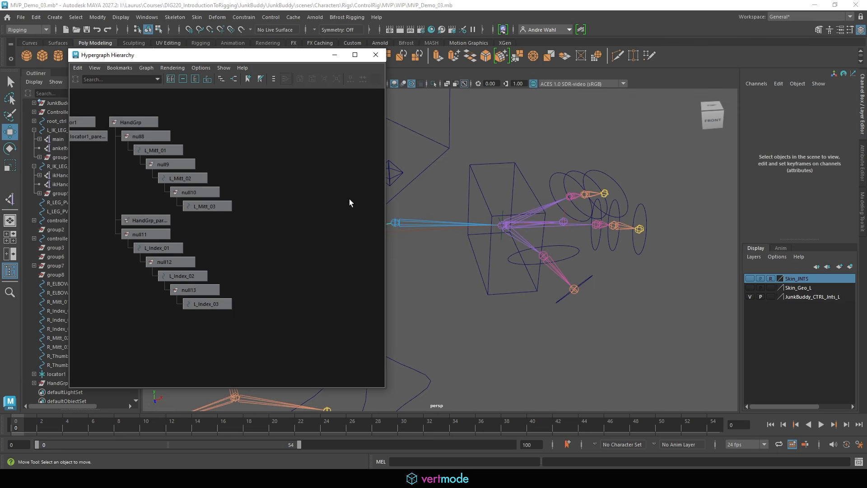
pyautogui.hotkey('ctrl', 'g')
pyautogui.click(310, 220)
pyautogui.hotkey('ctrl', 'g')
pyautogui.click(658, 281)
# Align null14 to the first left thumb joint and null15 to the second using parent constraints.
pyautogui.click(543, 259)
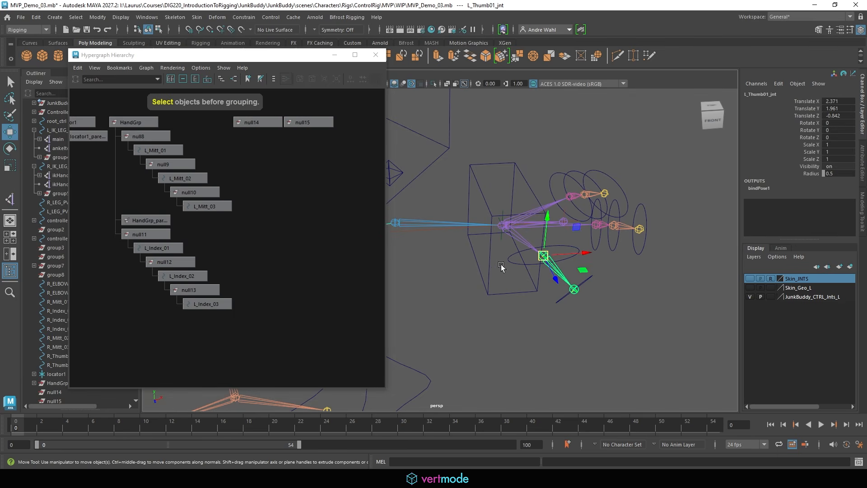
pyautogui.keyDown('shift'); pyautogui.click(253, 122); pyautogui.keyUp('shift')
pyautogui.click(244, 18)
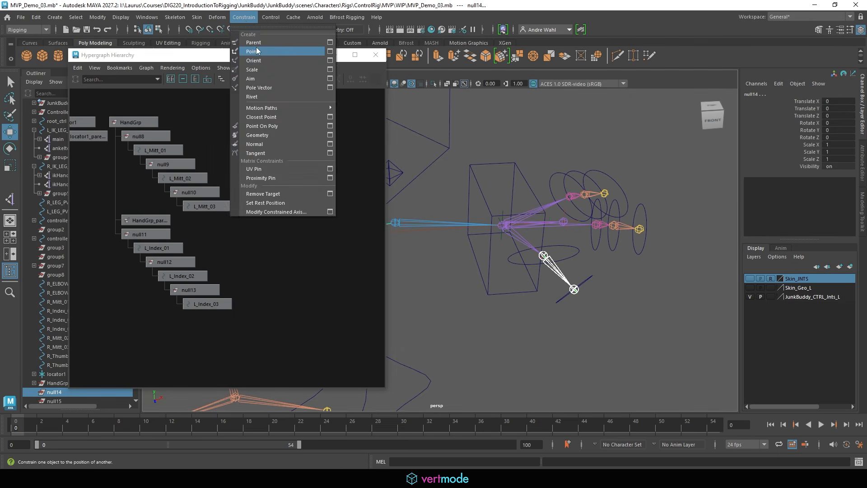
pyautogui.click(253, 43)
pyautogui.click(588, 299)
pyautogui.click(574, 290)
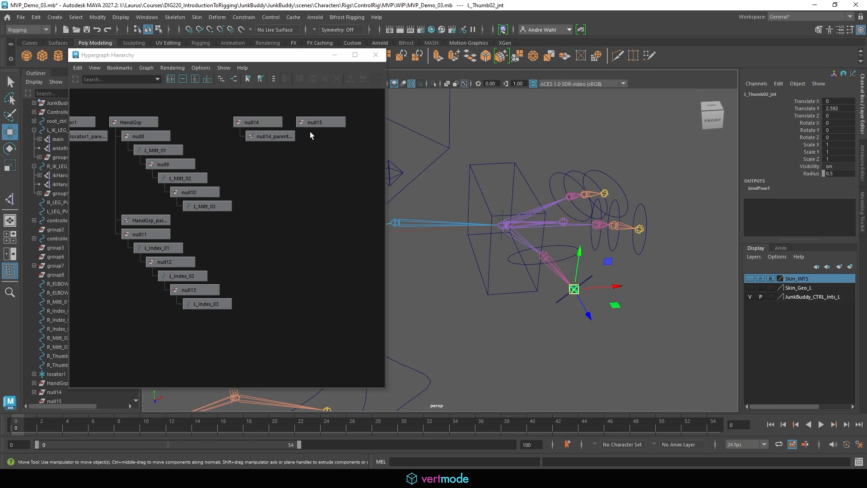
pyautogui.keyDown('shift'); pyautogui.click(301, 123); pyautogui.keyUp('shift')
pyautogui.press('g')
pyautogui.keyDown('alt'); pyautogui.moveTo(310, 156); pyautogui.dragTo(250, 213, button='middle'); pyautogui.keyUp('alt')
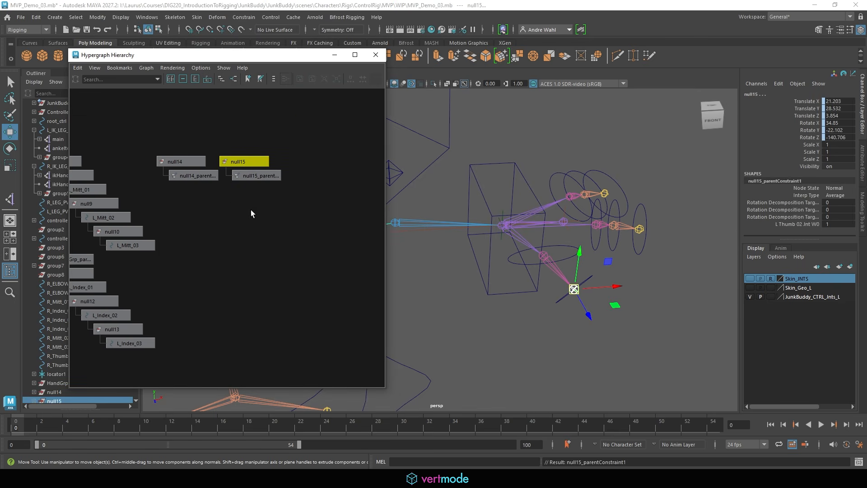
# Delete the parent constraints under null14 and null15.
pyautogui.keyDown('alt'); pyautogui.moveTo(595, 270); pyautogui.dragTo(637, 301, button='right'); pyautogui.keyUp('alt')
pyautogui.moveTo(169, 197); pyautogui.dragTo(279, 176)
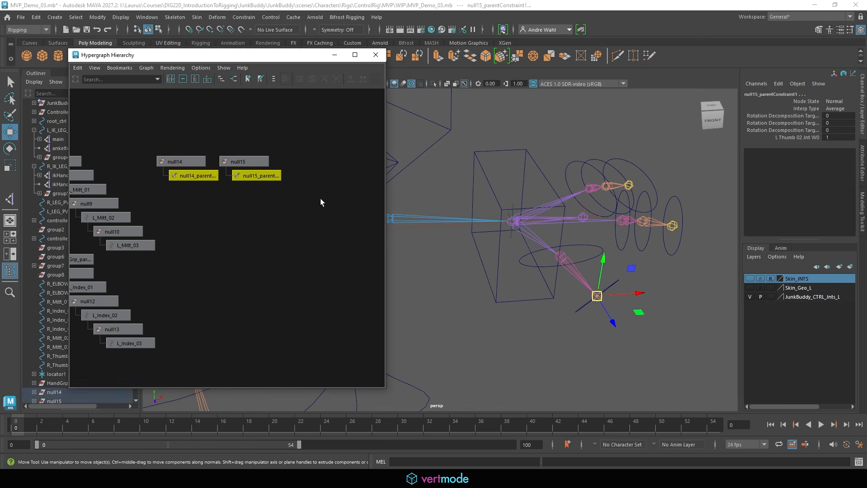
pyautogui.press('Delete')
# Parent the L_Thumb_01 control under null14 and the L_Thumb_02 control under null15.
pyautogui.click(547, 258)
pyautogui.keyDown('shift'); pyautogui.click(197, 161); pyautogui.keyUp('shift')
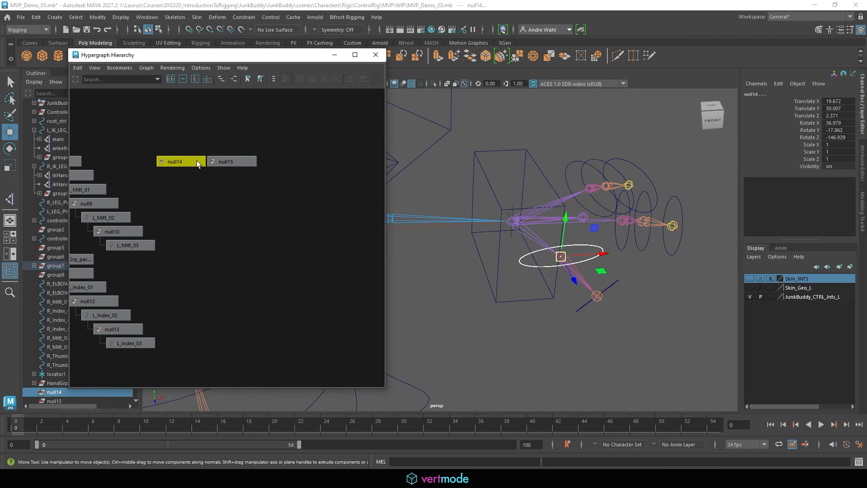
pyautogui.press('p')
pyautogui.click(571, 255)
pyautogui.click(613, 289)
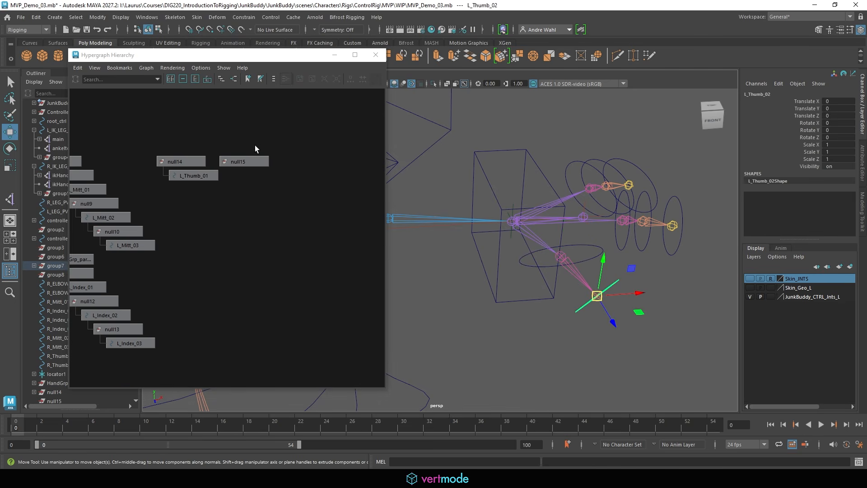
pyautogui.keyDown('shift'); pyautogui.click(248, 162); pyautogui.keyUp('shift')
pyautogui.press('p')
# Freeze the transformations of L_Thumb_01 and L_Thumb_02.
pyautogui.click(253, 213)
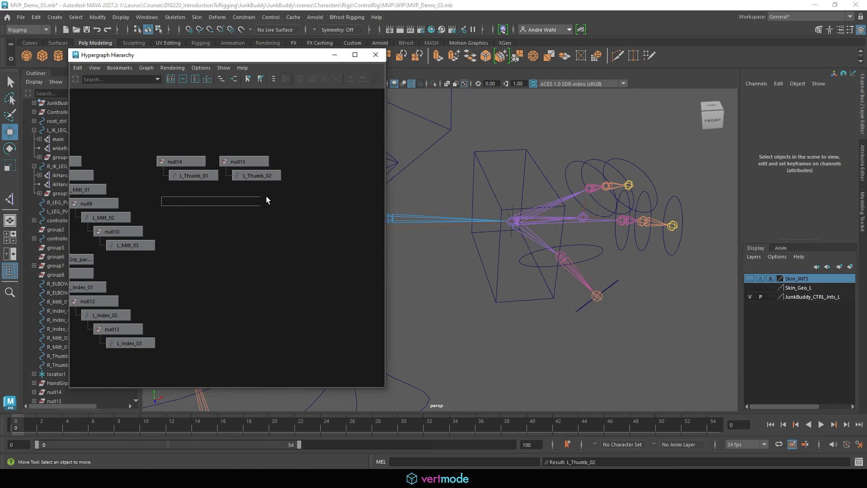
pyautogui.moveTo(266, 200); pyautogui.dragTo(277, 180)
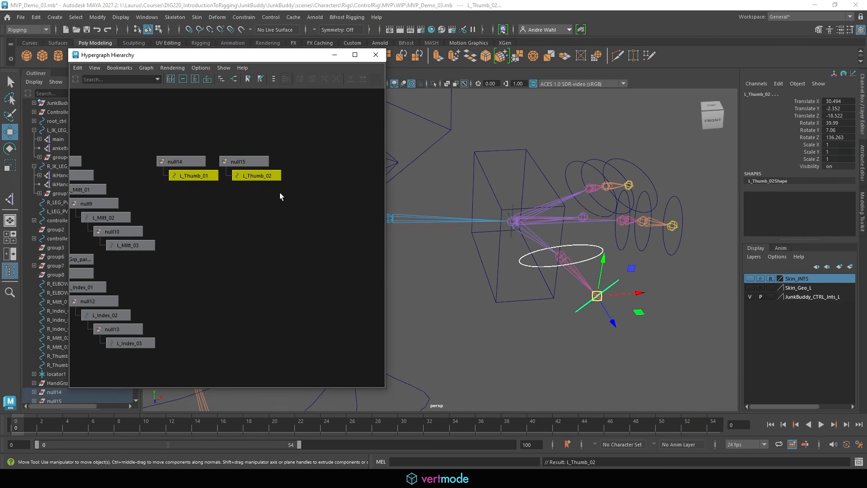
pyautogui.click(101, 19)
pyautogui.click(119, 61)
# Parent-constrain the second left thumb joint to L_Thumb_02 and the first to L_Thumb_01.
pyautogui.click(524, 293)
pyautogui.click(603, 289)
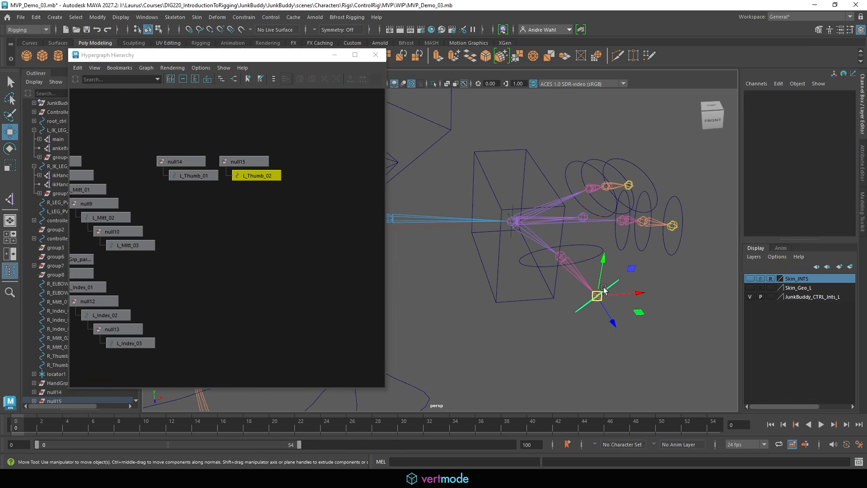
pyautogui.press('q')
pyautogui.click(598, 300)
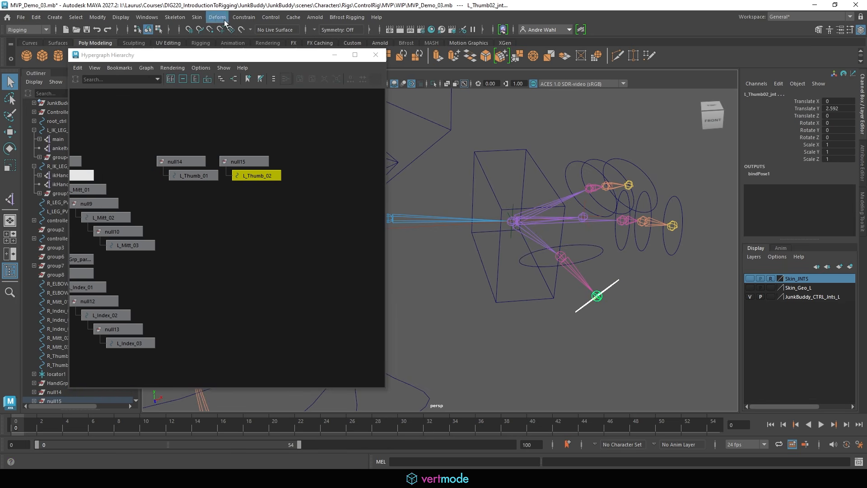
pyautogui.click(248, 17)
pyautogui.click(254, 43)
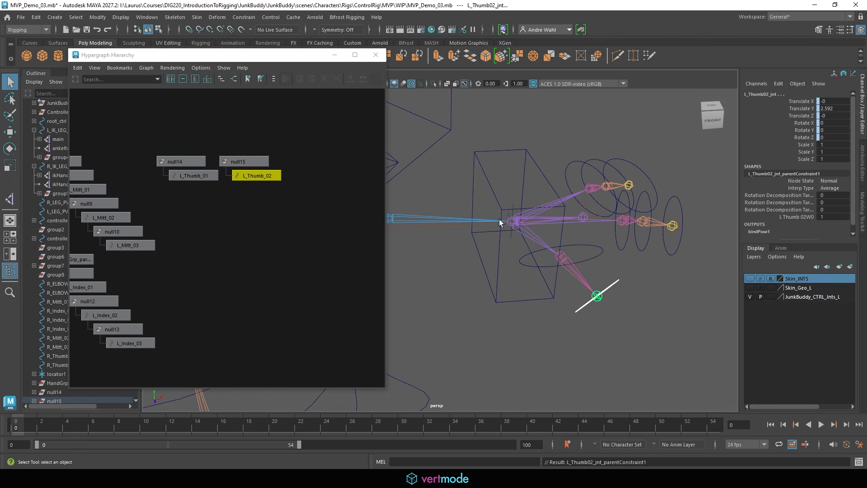
pyautogui.click(565, 245)
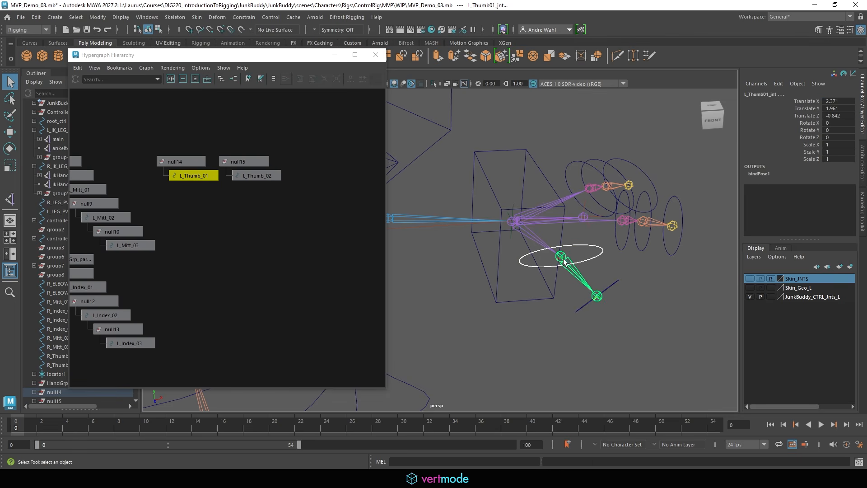
pyautogui.press('g')
# Parent null15 under the L_Thumb_01 control to chain the left thumb hierarchy.
pyautogui.click(255, 160)
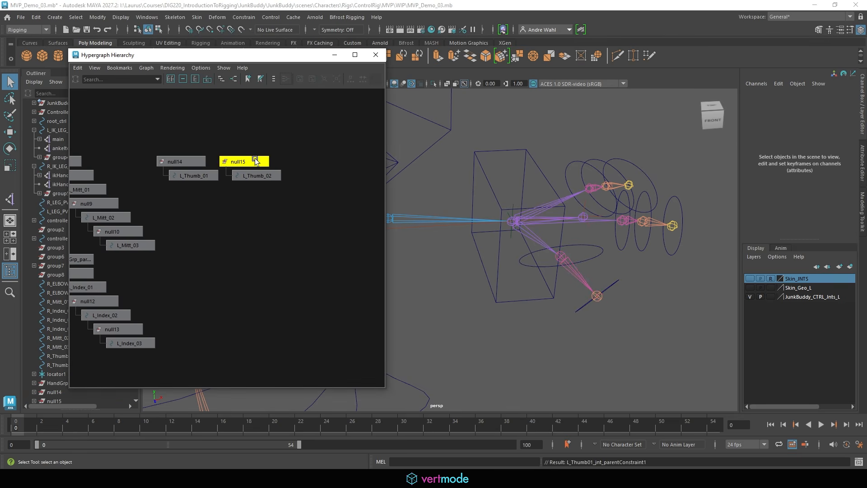
pyautogui.keyDown('shift'); pyautogui.click(181, 176); pyautogui.keyUp('shift')
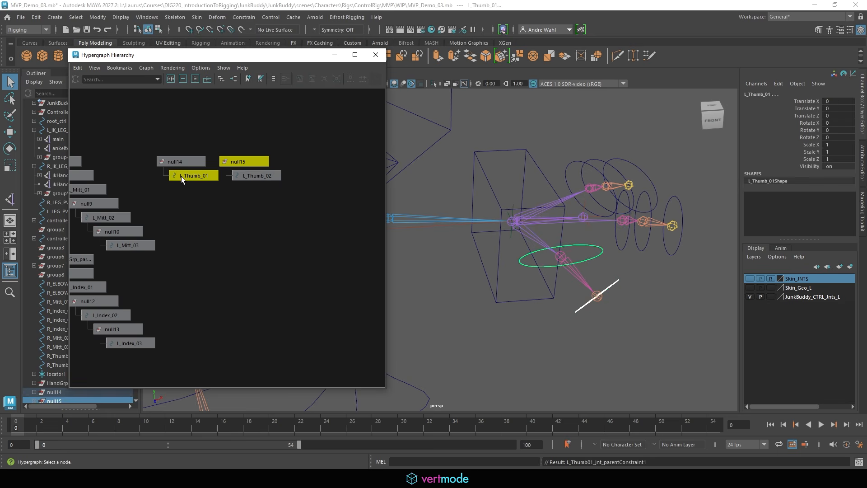
pyautogui.press('p')
pyautogui.click(221, 218)
pyautogui.click(222, 203)
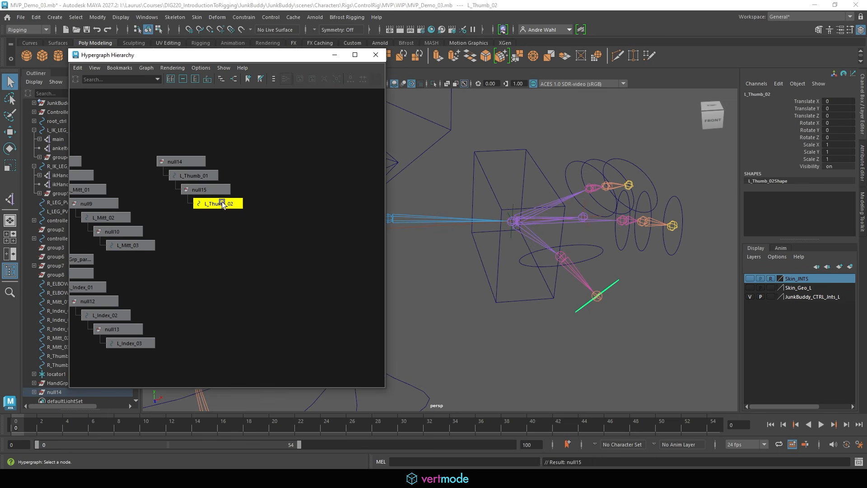
# Parent the thumb's top group, null14, under HandGrp.
pyautogui.click(185, 176)
pyautogui.click(176, 161)
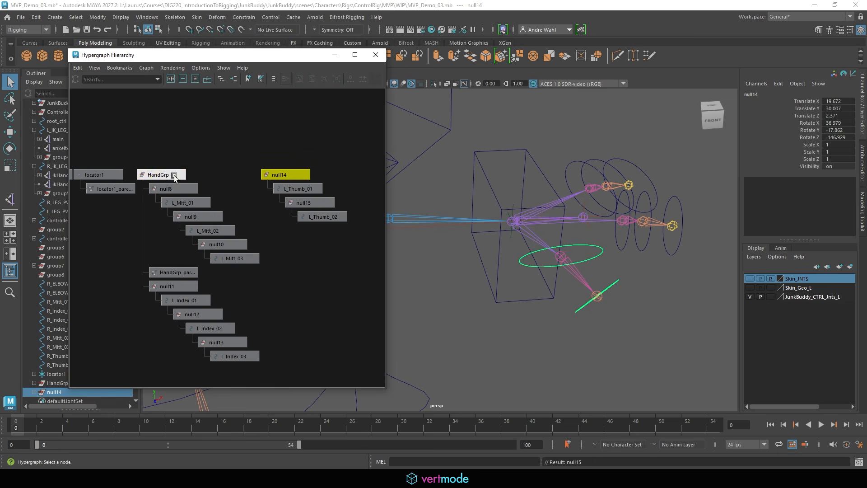
pyautogui.keyDown('shift'); pyautogui.click(164, 173); pyautogui.keyUp('shift')
pyautogui.press('p')
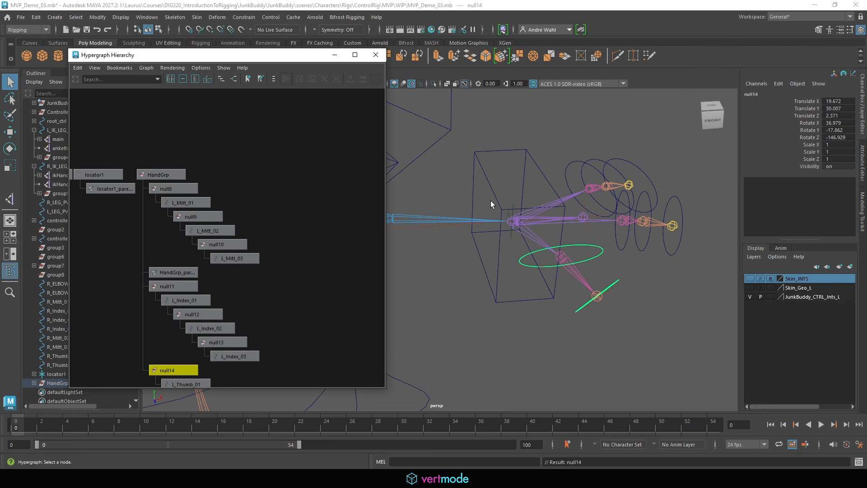
# Make the Skin_Geo_L layer visible.
pyautogui.click(751, 276)
pyautogui.click(752, 276)
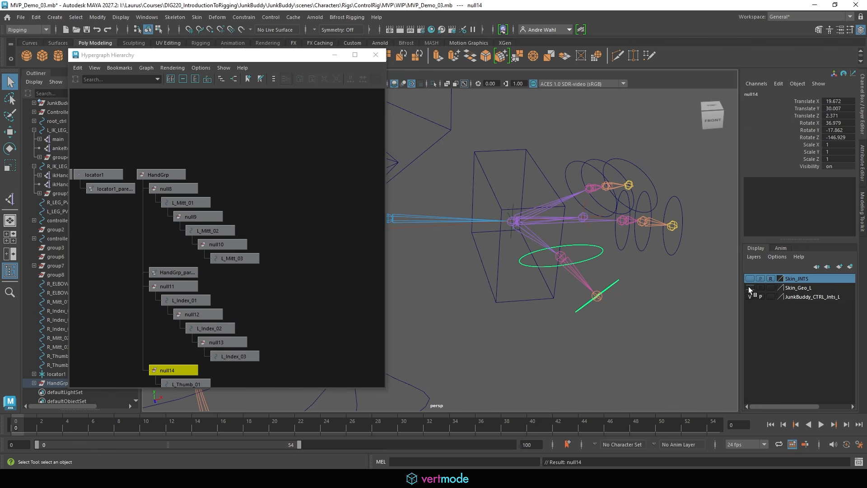
pyautogui.click(750, 287)
# Test-move the left wrist control to check that the hand controls follow, and undo the move.
pyautogui.click(485, 171)
pyautogui.press('w')
pyautogui.scroll(-4, 637, 176)
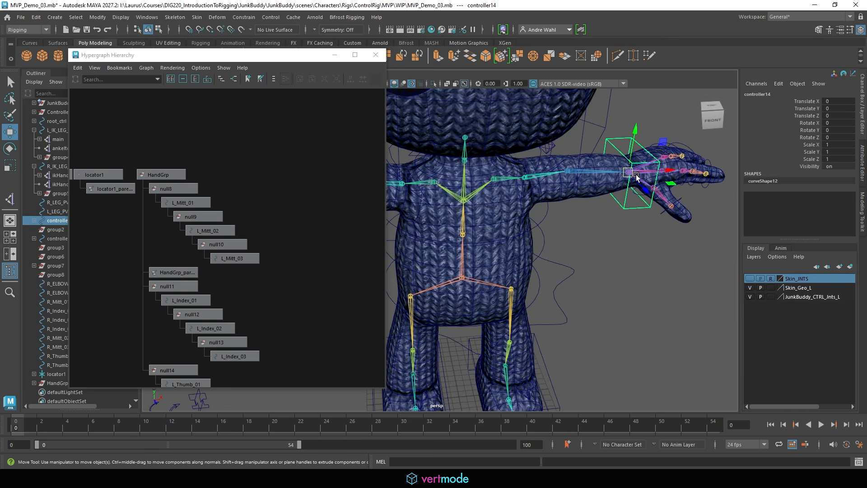
pyautogui.moveTo(638, 173); pyautogui.dragTo(614, 191)
pyautogui.hotkey('ctrl', 'z')
# Set the Skin_Geo_L layer to Reference so that its geometry cannot be selected.
pyautogui.keyDown('alt'); pyautogui.moveTo(635, 209); pyautogui.dragTo(424, 256, button='middle'); pyautogui.keyUp('alt')
pyautogui.keyDown('alt'); pyautogui.moveTo(424, 255); pyautogui.dragTo(577, 253, button='right'); pyautogui.keyUp('alt')
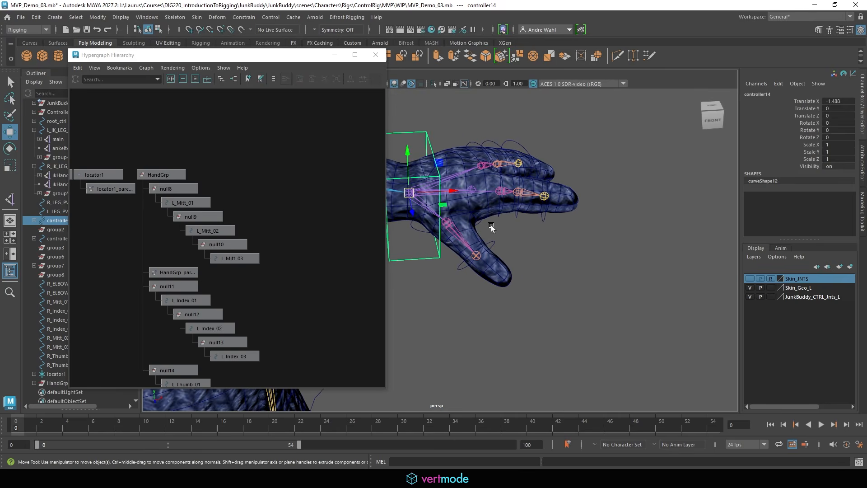
pyautogui.moveTo(491, 226); pyautogui.dragTo(587, 216)
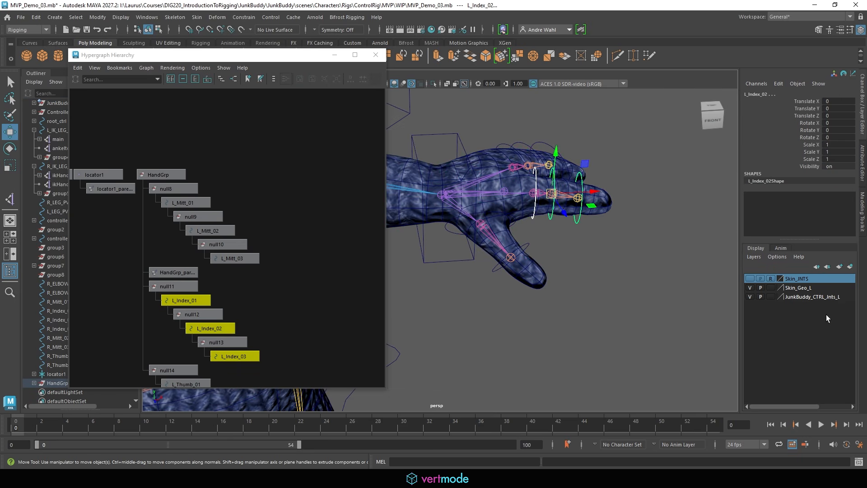
pyautogui.click(771, 287)
pyautogui.click(596, 230)
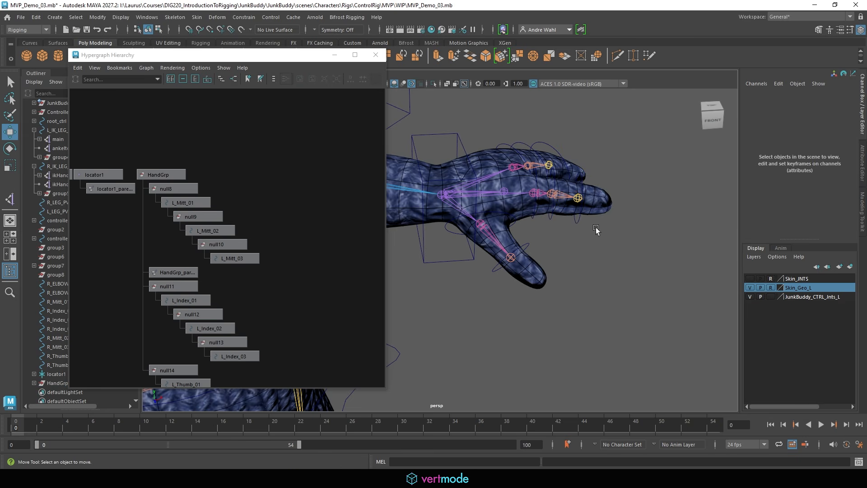
# Test-rotate the L_Index_01, L_Index_02 and L_Index_03 controls and undo the rotations.
pyautogui.moveTo(590, 224); pyautogui.dragTo(619, 217)
pyautogui.press('e')
pyautogui.press('q')
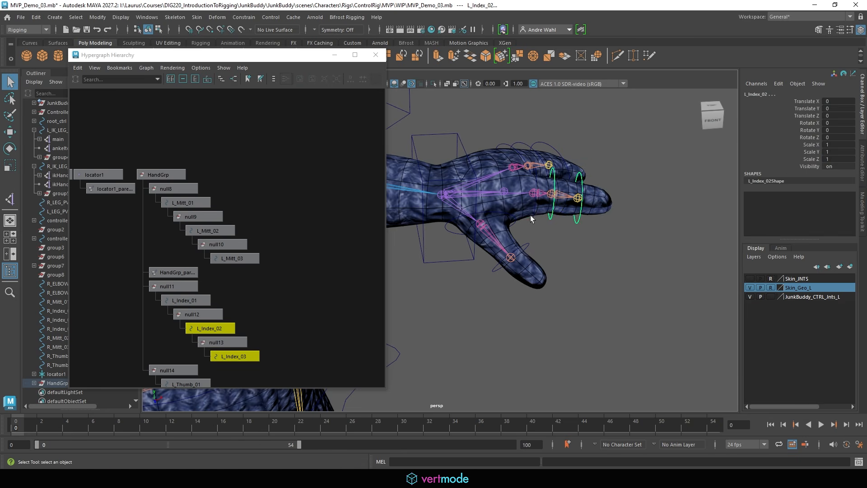
pyautogui.click(534, 216)
pyautogui.press('e')
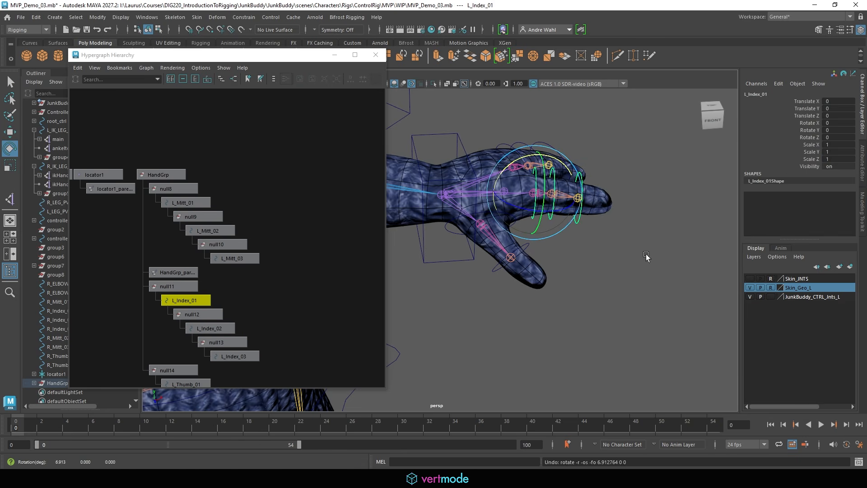
pyautogui.click(542, 222)
pyautogui.click(551, 217)
pyautogui.moveTo(572, 152); pyautogui.dragTo(584, 167)
pyautogui.click(584, 219)
pyautogui.click(578, 212)
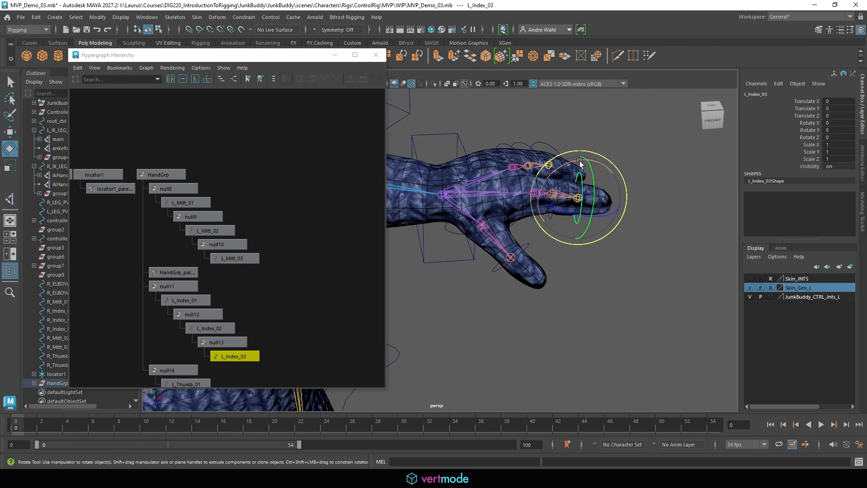
pyautogui.moveTo(587, 210); pyautogui.dragTo(600, 166)
pyautogui.hotkey('ctrl', 'z')
# Test-rotate the L_Thumb_01 and L_Thumb_02 controls and undo the rotations.
pyautogui.click(627, 333)
pyautogui.click(504, 212)
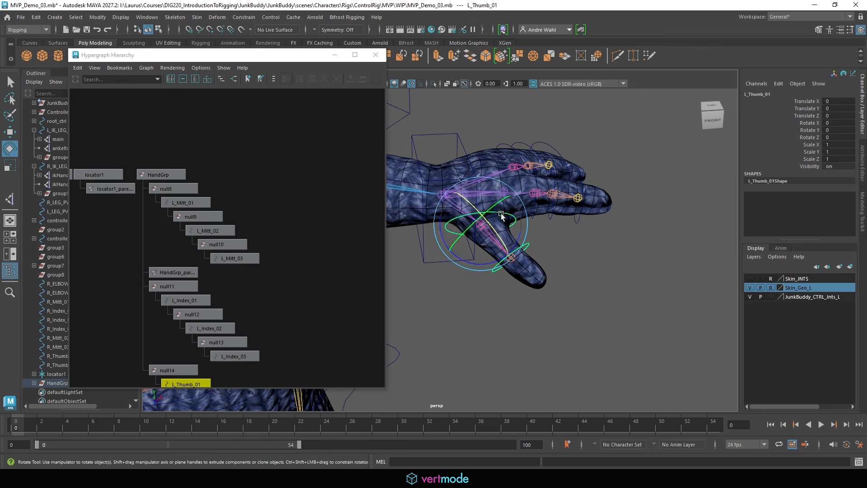
pyautogui.moveTo(470, 251); pyautogui.dragTo(537, 285)
pyautogui.hotkey('ctrl', 'z')
pyautogui.click(618, 258)
pyautogui.click(513, 254)
pyautogui.hotkey('ctrl', 'z')
pyautogui.click(613, 265)
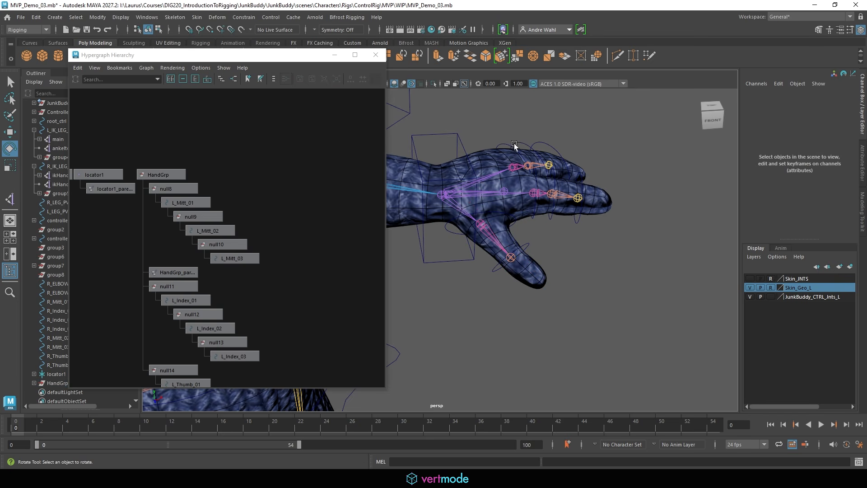
# Test-rotate the L_Mitt_01, L_Mitt_02 and L_Mitt_03 controls and undo the rotations.
pyautogui.click(512, 143)
pyautogui.keyDown('alt'); pyautogui.moveTo(595, 202); pyautogui.dragTo(556, 193); pyautogui.keyUp('alt')
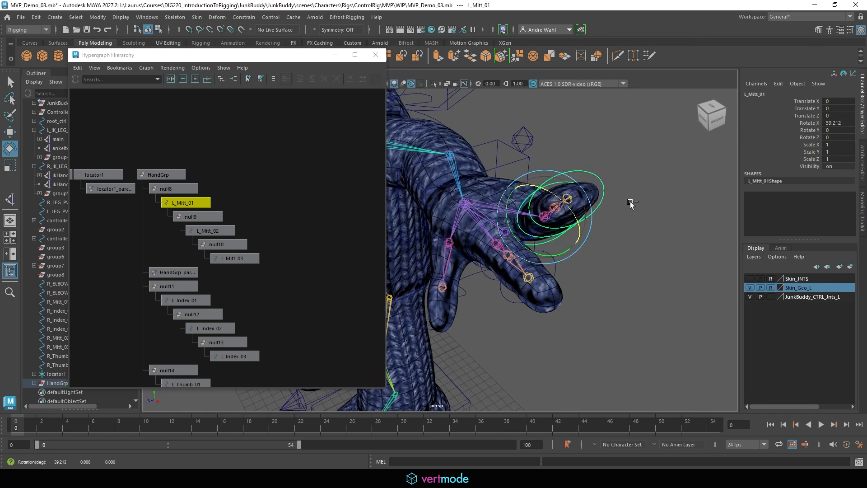
pyautogui.click(576, 212)
pyautogui.click(576, 213)
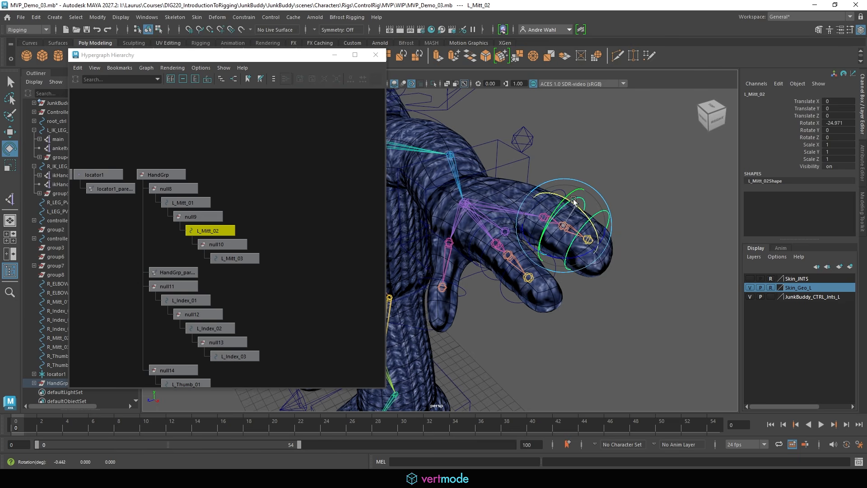
pyautogui.click(632, 231)
pyautogui.click(597, 216)
pyautogui.moveTo(597, 215); pyautogui.dragTo(600, 150)
pyautogui.click(599, 147)
pyautogui.hotkey('ctrl', 'z')
pyautogui.hotkey('ctrl', 'z')
pyautogui.hotkey('ctrl', 'z')
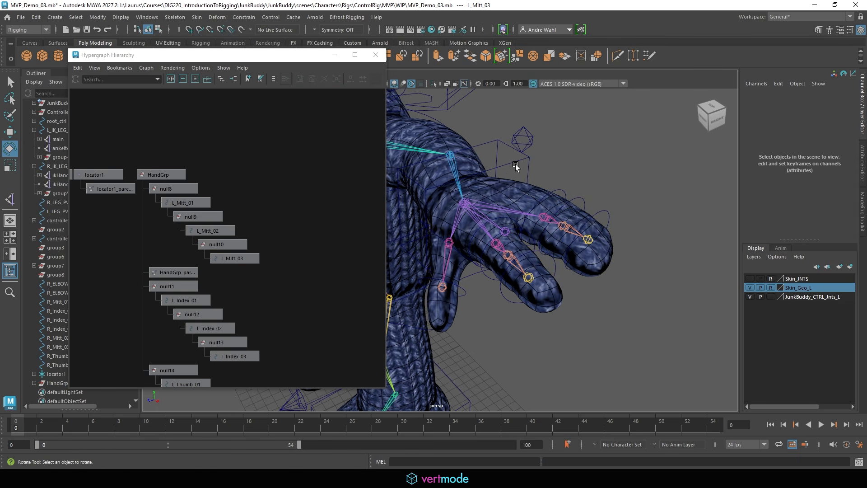
# Select the left wrist control and open its Translate X value for editing.
pyautogui.click(508, 162)
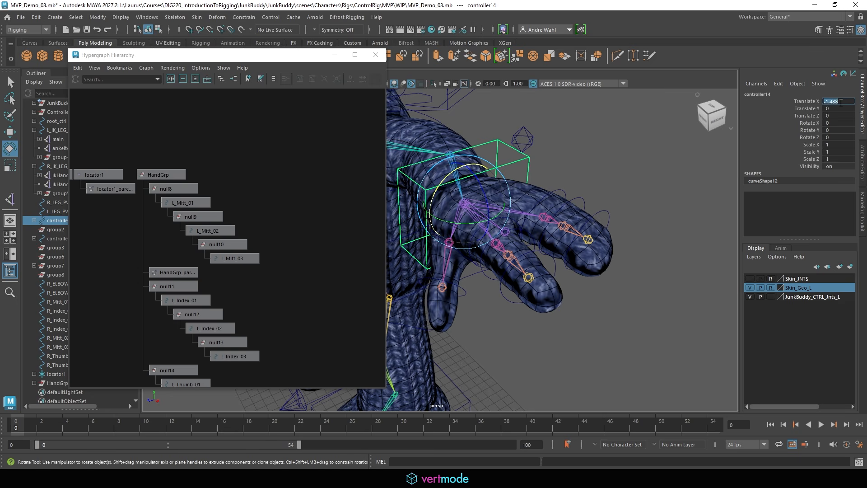
pyautogui.keyDown('alt'); pyautogui.moveTo(705, 181); pyautogui.dragTo(654, 209); pyautogui.keyUp('alt')
pyautogui.click(657, 176)
# Hide the Skin_Geo_L layer to expose the joints and controls of the right hand.
pyautogui.keyDown('alt'); pyautogui.moveTo(656, 176); pyautogui.dragTo(421, 154, button='right'); pyautogui.keyUp('alt')
pyautogui.keyDown('alt'); pyautogui.moveTo(421, 154); pyautogui.dragTo(519, 113, button='middle'); pyautogui.keyUp('alt')
pyautogui.keyDown('alt'); pyautogui.moveTo(669, 248); pyautogui.dragTo(534, 223); pyautogui.keyUp('alt')
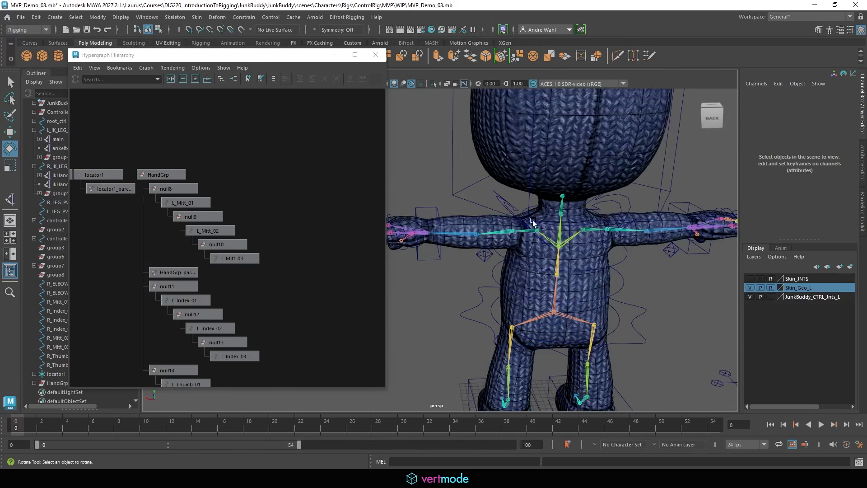
pyautogui.keyDown('alt'); pyautogui.moveTo(535, 223); pyautogui.dragTo(339, 211, button='middle'); pyautogui.keyUp('alt')
pyautogui.keyDown('alt'); pyautogui.moveTo(565, 235); pyautogui.dragTo(577, 237, button='right'); pyautogui.keyUp('alt')
pyautogui.keyDown('alt'); pyautogui.moveTo(577, 238); pyautogui.dragTo(510, 275); pyautogui.keyUp('alt')
pyautogui.keyDown('alt'); pyautogui.moveTo(509, 274); pyautogui.dragTo(544, 277, button='right'); pyautogui.keyUp('alt')
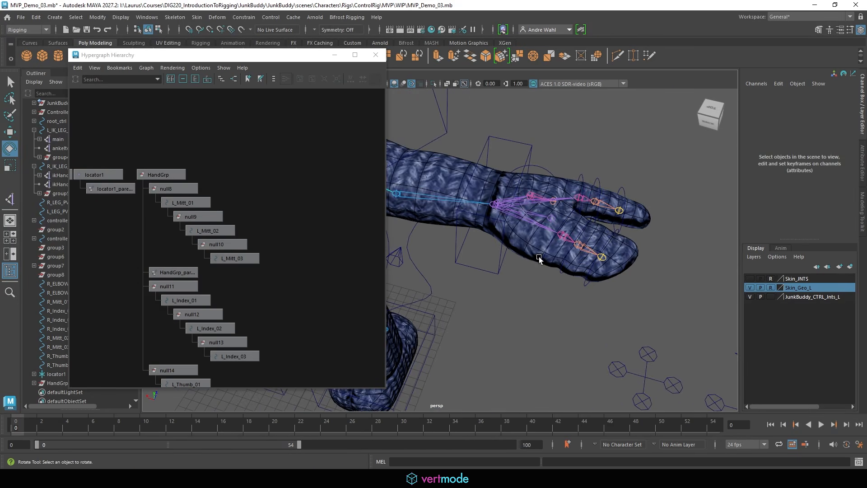
pyautogui.click(526, 143)
pyautogui.keyDown('alt'); pyautogui.moveTo(163, 265); pyautogui.dragTo(144, 200, button='middle'); pyautogui.keyUp('alt')
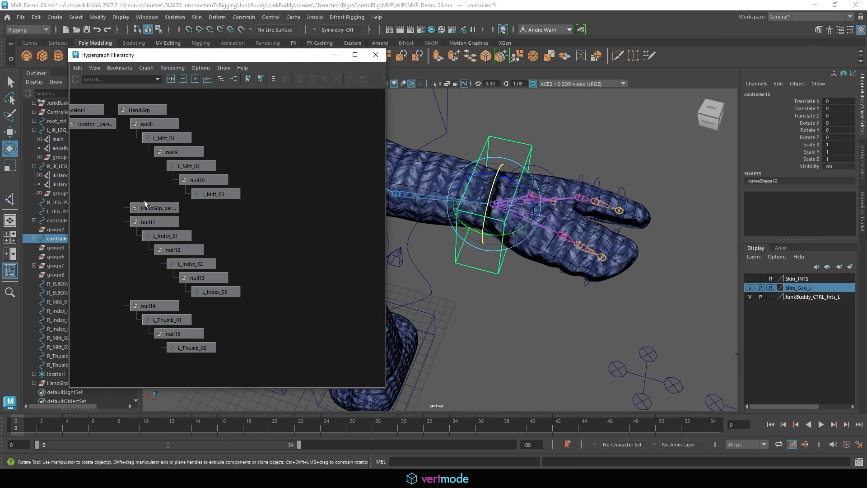
pyautogui.keyDown('alt'); pyautogui.moveTo(552, 211); pyautogui.dragTo(470, 236, button='middle'); pyautogui.keyUp('alt')
pyautogui.keyDown('alt'); pyautogui.moveTo(647, 257); pyautogui.dragTo(714, 241, button='middle'); pyautogui.keyUp('alt')
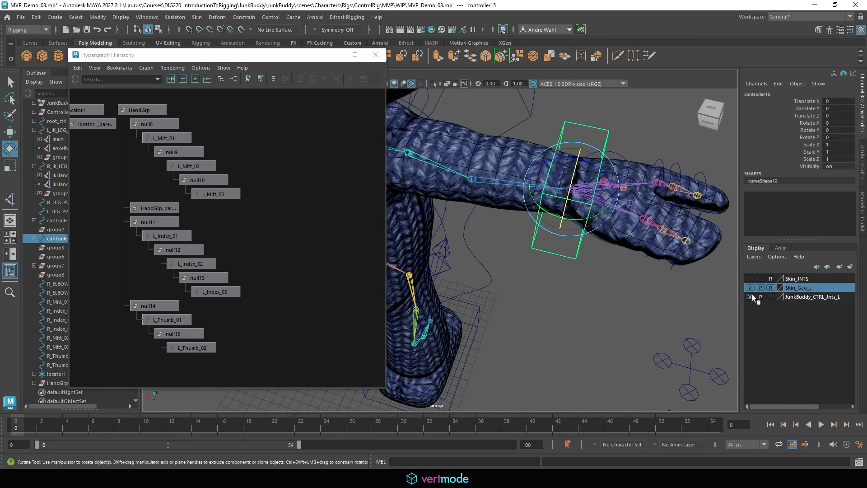
pyautogui.click(750, 296)
pyautogui.click(749, 296)
pyautogui.click(749, 287)
pyautogui.click(540, 251)
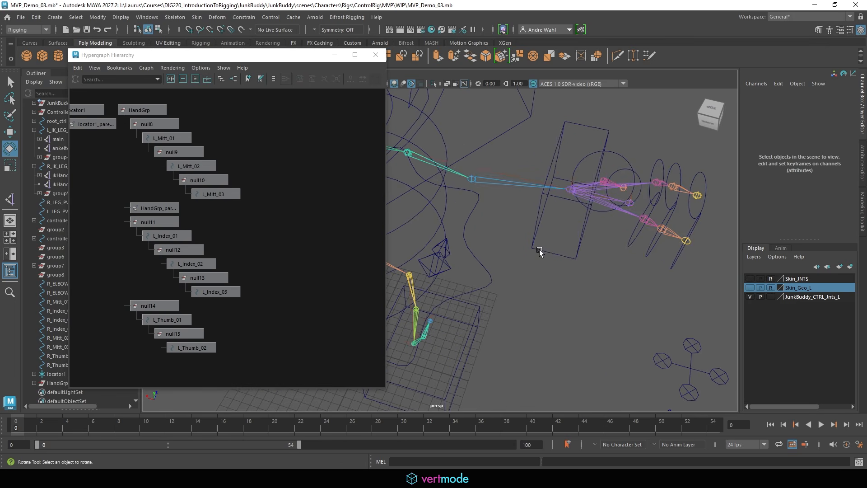
# Snap a new locator to the right wrist joint and freeze the locator's transformations.
pyautogui.click(55, 18)
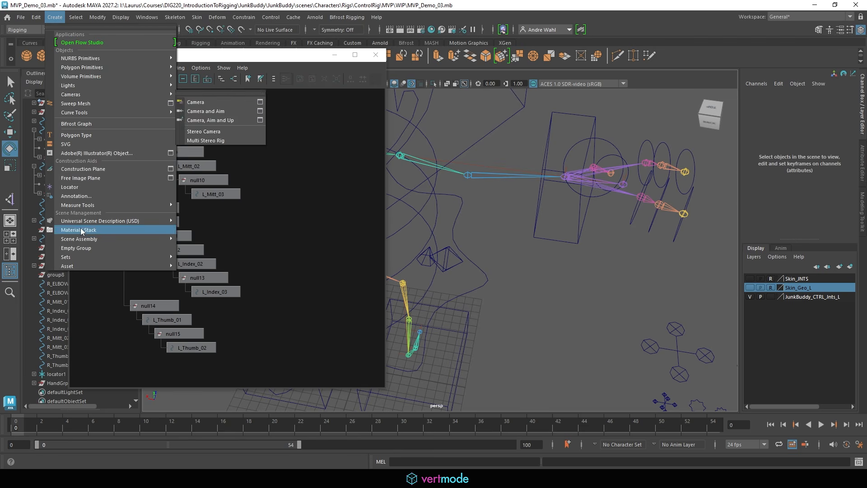
pyautogui.click(70, 187)
pyautogui.press('w')
pyautogui.keyDown('alt'); pyautogui.moveTo(514, 338); pyautogui.dragTo(610, 318, button='middle'); pyautogui.keyUp('alt')
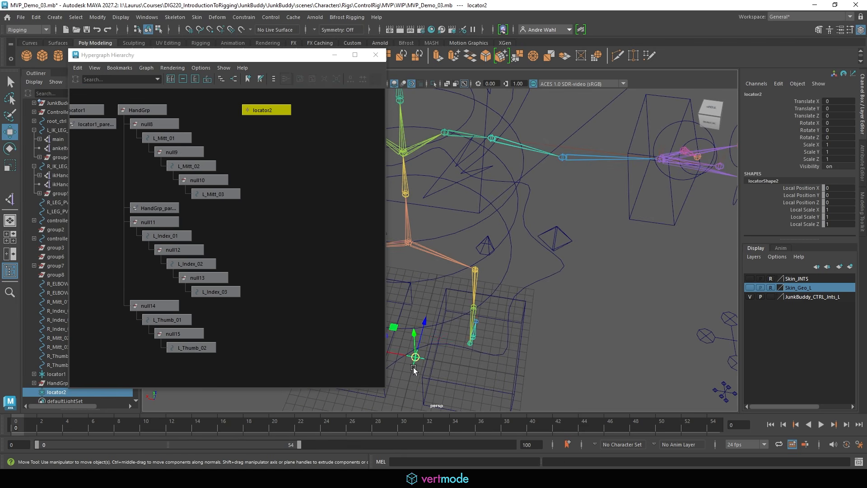
pyautogui.press('v')
pyautogui.moveTo(414, 357); pyautogui.dragTo(663, 161)
pyautogui.keyDown('alt'); pyautogui.moveTo(663, 162); pyautogui.dragTo(538, 230, button='middle'); pyautogui.keyUp('alt')
pyautogui.keyDown('alt'); pyautogui.moveTo(537, 229); pyautogui.dragTo(642, 253, button='right'); pyautogui.keyUp('alt')
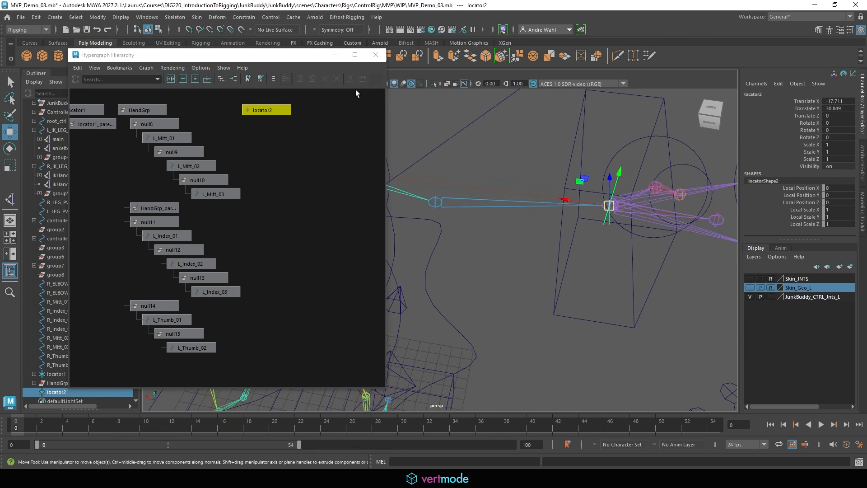
pyautogui.click(98, 17)
pyautogui.click(113, 61)
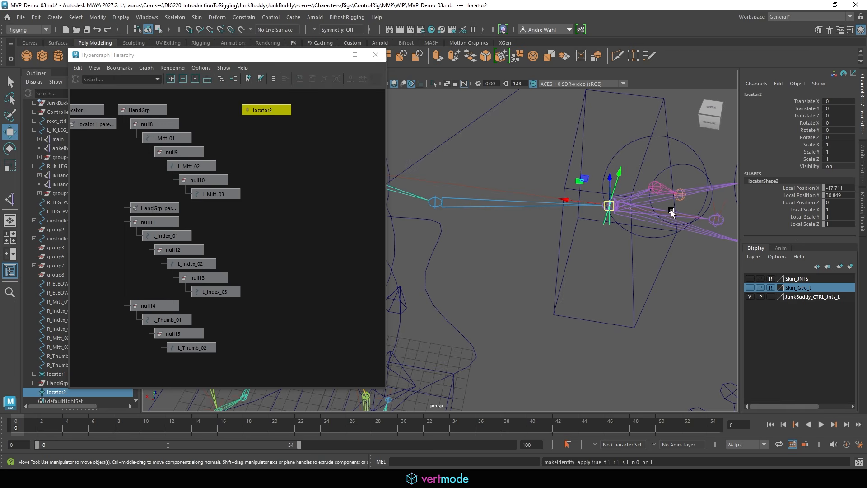
# Parent-constrain locator2 to the right wrist joint with Maintain offset enabled.
pyautogui.click(662, 223)
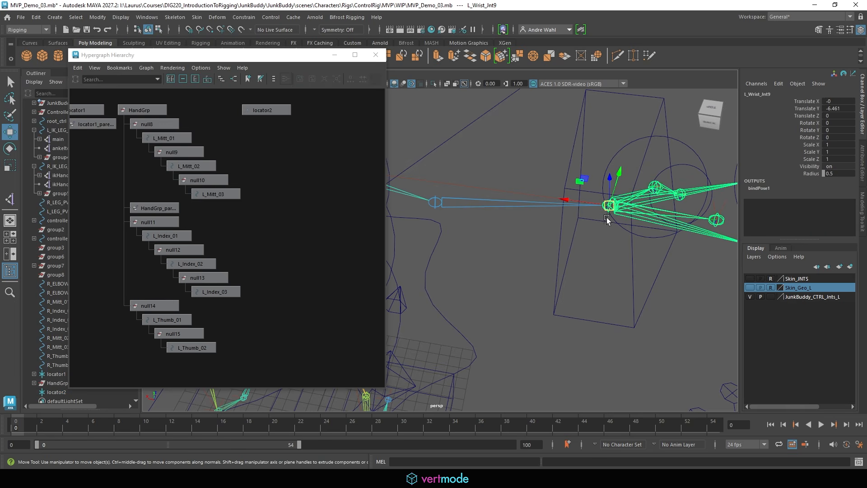
pyautogui.click(607, 220)
pyautogui.click(243, 20)
pyautogui.click(334, 52)
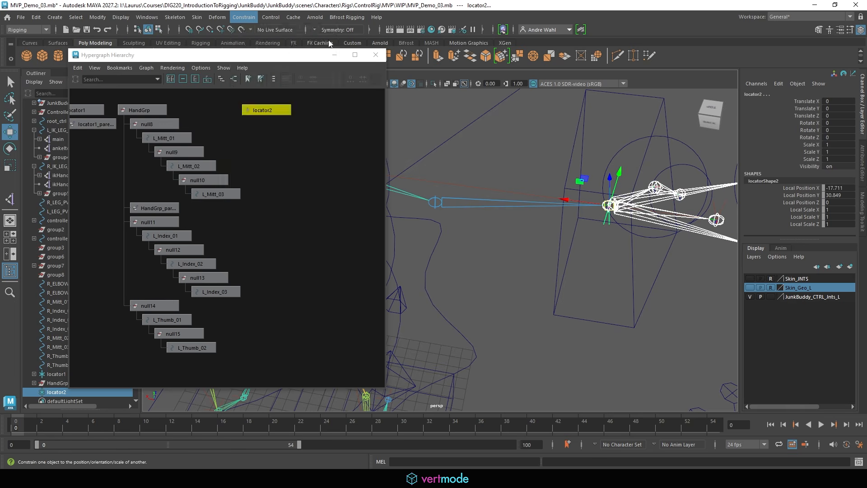
pyautogui.click(187, 252)
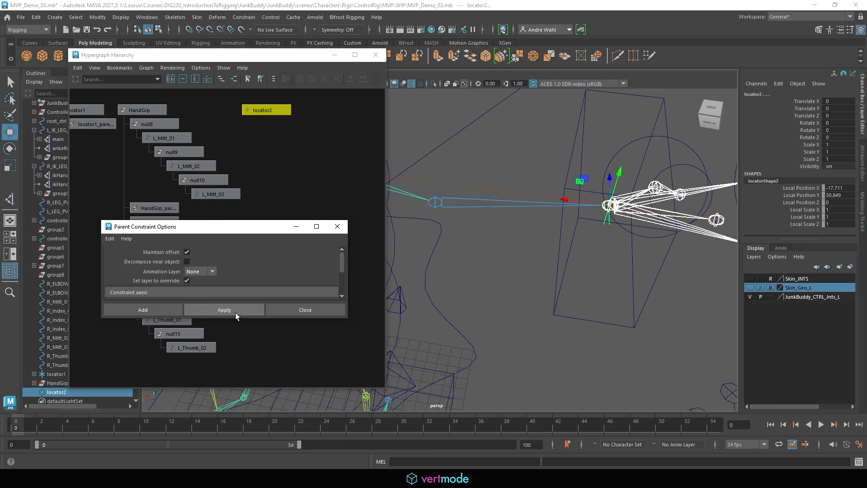
pyautogui.click(236, 313)
pyautogui.keyDown('alt'); pyautogui.moveTo(579, 252); pyautogui.dragTo(502, 248, button='middle'); pyautogui.keyUp('alt')
pyautogui.click(570, 295)
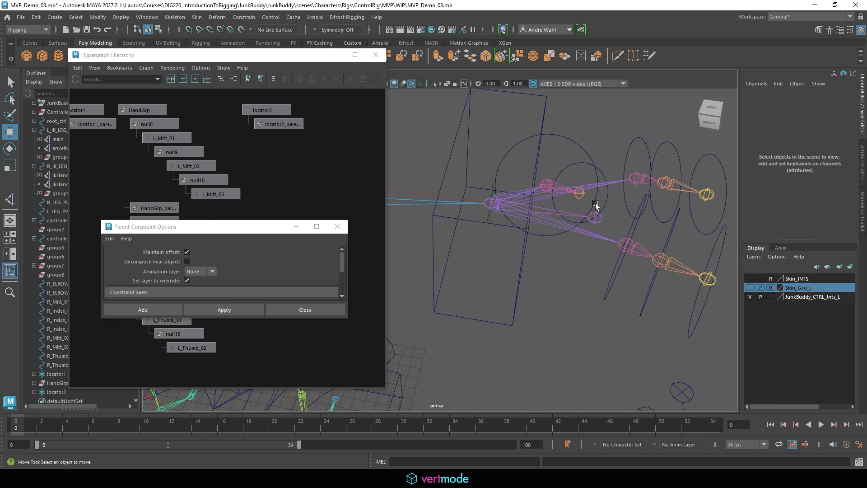
# Turn off Maintain offset for parent constraints and close the constraint options.
pyautogui.click(176, 253)
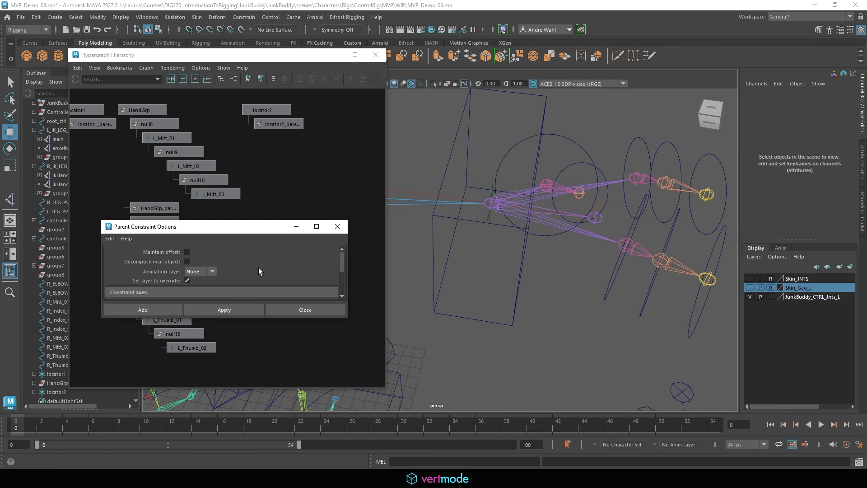
pyautogui.keyDown('alt'); pyautogui.moveTo(577, 246); pyautogui.dragTo(446, 223, button='middle'); pyautogui.keyUp('alt')
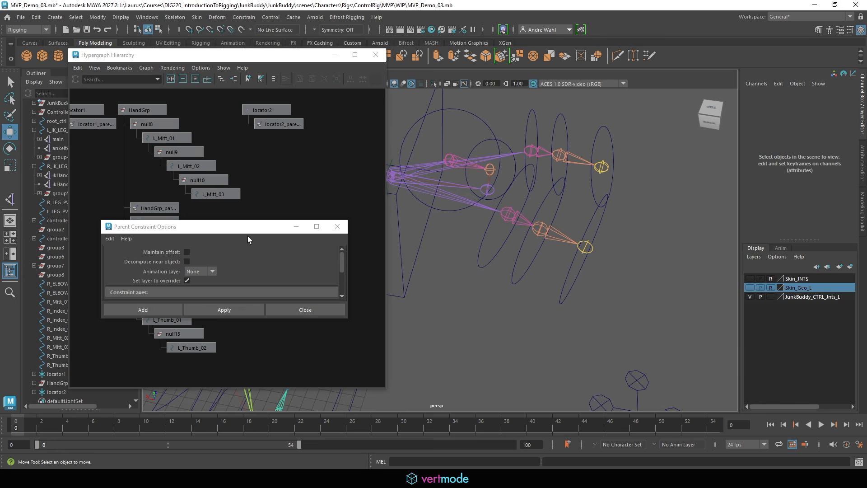
pyautogui.click(337, 227)
pyautogui.keyDown('alt'); pyautogui.moveTo(576, 271); pyautogui.dragTo(525, 262, button='right'); pyautogui.keyUp('alt')
pyautogui.keyDown('alt'); pyautogui.moveTo(525, 262); pyautogui.dragTo(512, 262, button='middle'); pyautogui.keyUp('alt')
pyautogui.keyDown('alt'); pyautogui.moveTo(313, 208); pyautogui.dragTo(222, 221, button='middle'); pyautogui.keyUp('alt')
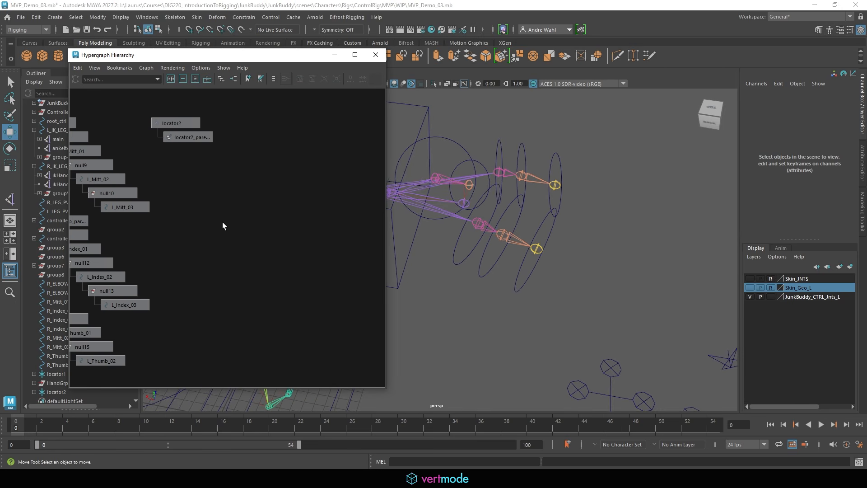
# Create three empty groups and parent-constrain the first one to the first right mitt joint without an offset.
pyautogui.hotkey('ctrl', 'g')
pyautogui.hotkey('ctrl', 'g')
pyautogui.hotkey('ctrl', 'g')
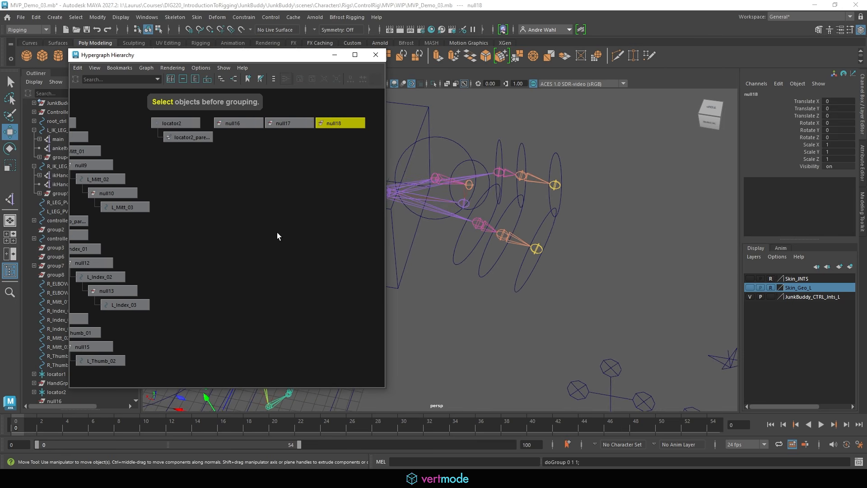
pyautogui.click(457, 208)
pyautogui.click(478, 223)
pyautogui.keyDown('shift'); pyautogui.click(238, 123); pyautogui.keyUp('shift')
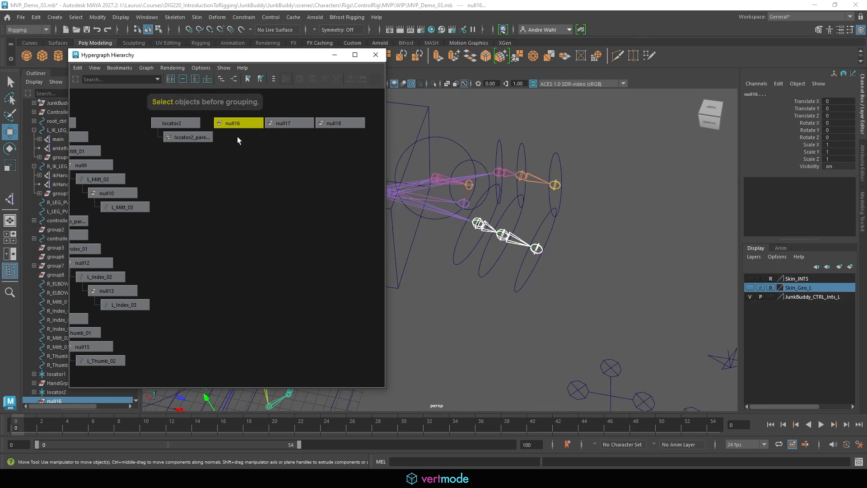
pyautogui.click(186, 252)
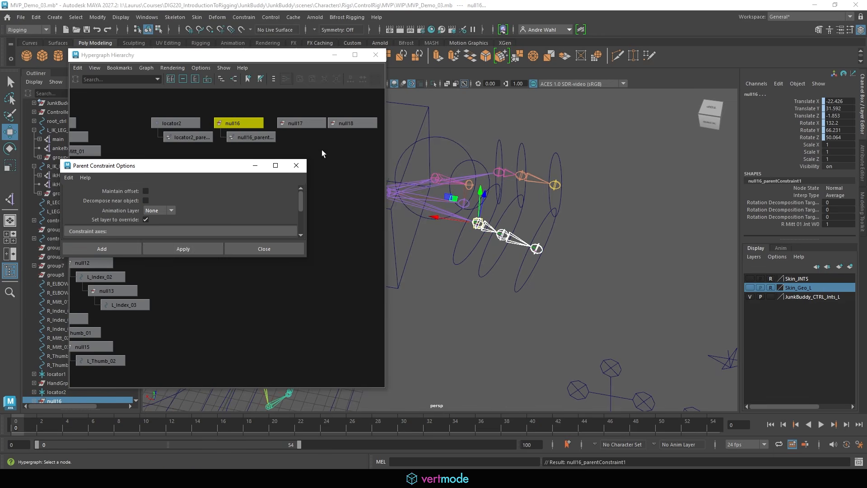
# Match the other two empty groups to the second and third right mitt joints, deleting the temporary parent constraints.
pyautogui.click(297, 165)
pyautogui.click(502, 235)
pyautogui.keyDown('shift'); pyautogui.click(298, 123); pyautogui.keyUp('shift')
pyautogui.press('g')
pyautogui.click(536, 249)
pyautogui.keyDown('shift'); pyautogui.click(355, 123); pyautogui.keyUp('shift')
pyautogui.press('g')
pyautogui.press('Delete')
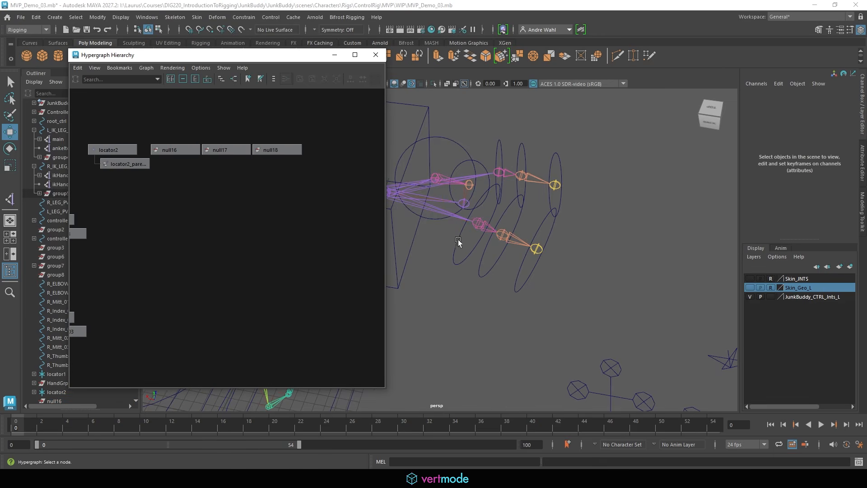
# Parent R_Mitt_01, R_Mitt_02 and R_Mitt_03 under null16, null17 and null18, and parent-constrain the mitt joints to these controls.
pyautogui.click(523, 268)
pyautogui.keyDown('shift'); pyautogui.click(200, 150); pyautogui.keyUp('shift')
pyautogui.press('p')
pyautogui.keyDown('shift'); pyautogui.click(478, 223); pyautogui.keyUp('shift')
pyautogui.keyDown('shift'); pyautogui.click(536, 248); pyautogui.keyUp('shift')
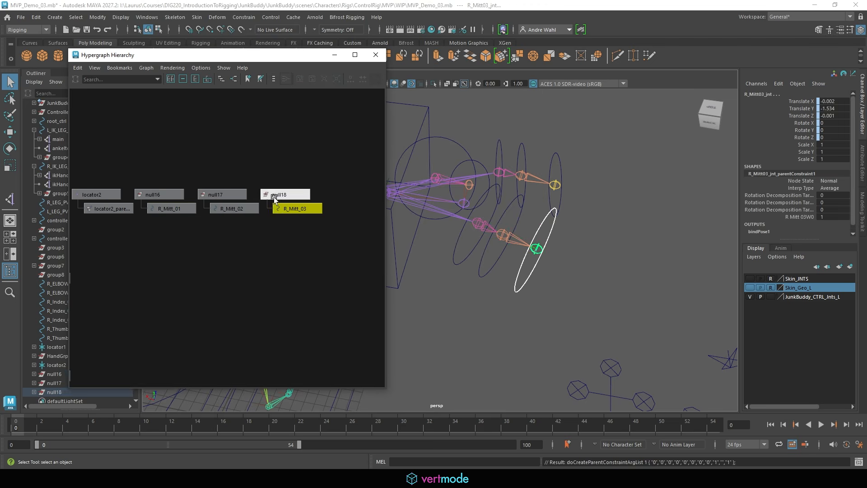
# Chain the right mitt controls by nesting null18 under R_Mitt_02 and null17 under R_Mitt_01.
pyautogui.click(274, 194)
pyautogui.press('p')
pyautogui.click(284, 238)
# Create three empty groups aligned to the right index joints with parent constraints, and delete those temporary constraints.
pyautogui.hotkey('ctrl', 'g')
pyautogui.hotkey('ctrl', 'g')
pyautogui.hotkey('ctrl', 'g')
pyautogui.click(499, 172)
pyautogui.click(524, 188)
pyautogui.press('g')
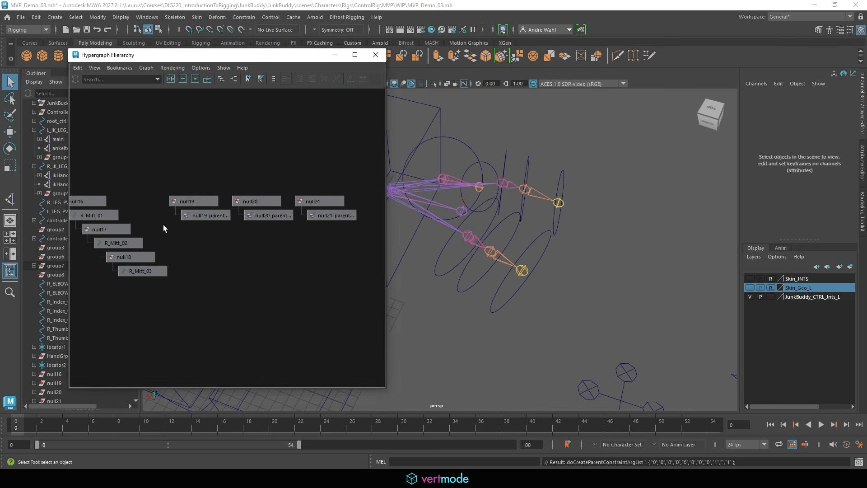
pyautogui.moveTo(164, 224); pyautogui.dragTo(357, 212)
pyautogui.press('Delete')
# Nest R_Index_01 to R_Index_03 with null19 to null21 in one alternating chain, and parent-constrain the right index joints to the controls.
pyautogui.click(505, 165)
pyautogui.keyDown('shift'); pyautogui.click(194, 202); pyautogui.keyUp('shift')
pyautogui.press('p')
pyautogui.click(563, 176)
pyautogui.keyDown('shift'); pyautogui.click(218, 201); pyautogui.keyUp('shift')
pyautogui.press('p')
pyautogui.keyDown('alt'); pyautogui.moveTo(178, 250); pyautogui.dragTo(352, 264, button='middle'); pyautogui.keyUp('alt')
pyautogui.click(562, 131)
pyautogui.keyDown('shift'); pyautogui.click(556, 167); pyautogui.keyUp('shift')
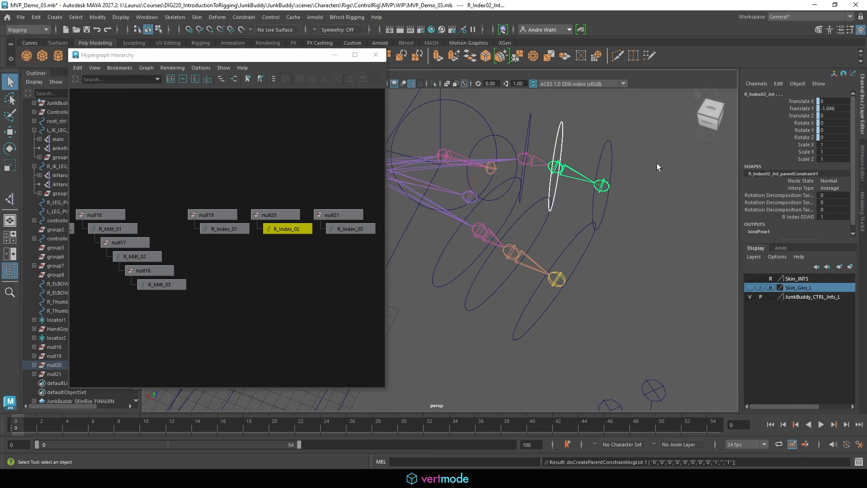
pyautogui.moveTo(337, 215); pyautogui.dragTo(225, 229, button='middle')
# Create two empty groups aligned to the right thumb joints and delete the temporary parent constraints.
pyautogui.hotkey('ctrl', 'g')
pyautogui.hotkey('ctrl', 'g')
pyautogui.keyDown('alt'); pyautogui.moveTo(507, 189); pyautogui.dragTo(560, 226); pyautogui.keyUp('alt')
pyautogui.click(463, 238)
pyautogui.keyDown('shift'); pyautogui.click(323, 213); pyautogui.keyUp('shift')
pyautogui.press('Delete')
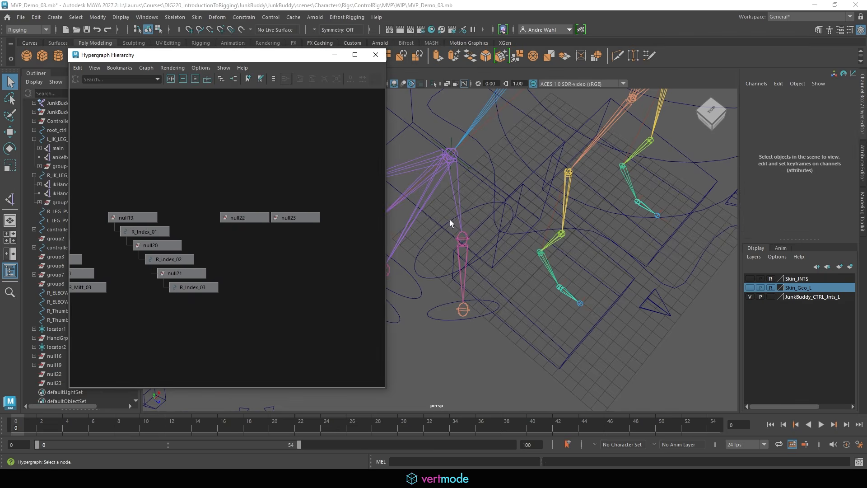
# Nest R_Thumb_01 and R_Thumb_02 with null22 and null23 in one chain, and parent-constrain the right thumb joints to the controls.
pyautogui.click(464, 301)
pyautogui.press('p')
pyautogui.click(206, 218)
pyautogui.keyDown('shift'); pyautogui.click(156, 232); pyautogui.keyUp('shift')
pyautogui.press('p')
pyautogui.click(439, 228)
pyautogui.click(433, 235)
pyautogui.keyDown('shift'); pyautogui.click(462, 238); pyautogui.keyUp('shift')
pyautogui.press('g')
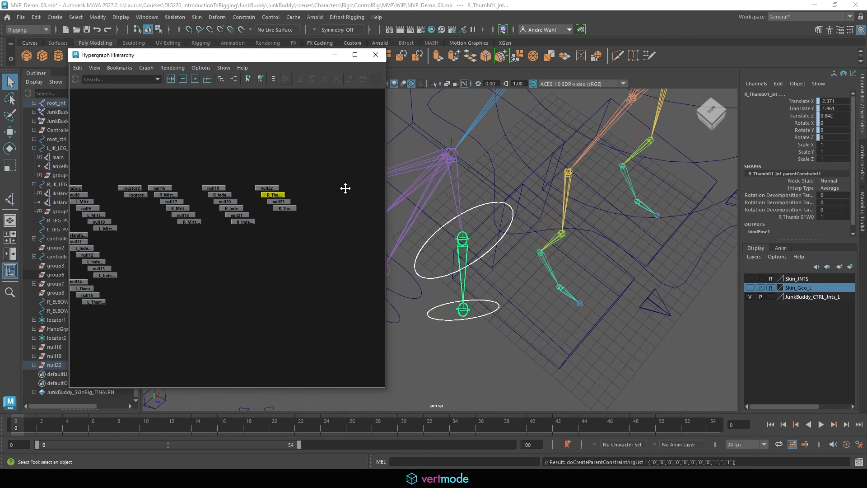
# Group the top nodes of the right thumb, index and mitt chains, null22, null19 and null16, under one parent.
pyautogui.click(265, 244)
pyautogui.scroll(3, 265, 244)
pyautogui.click(304, 156)
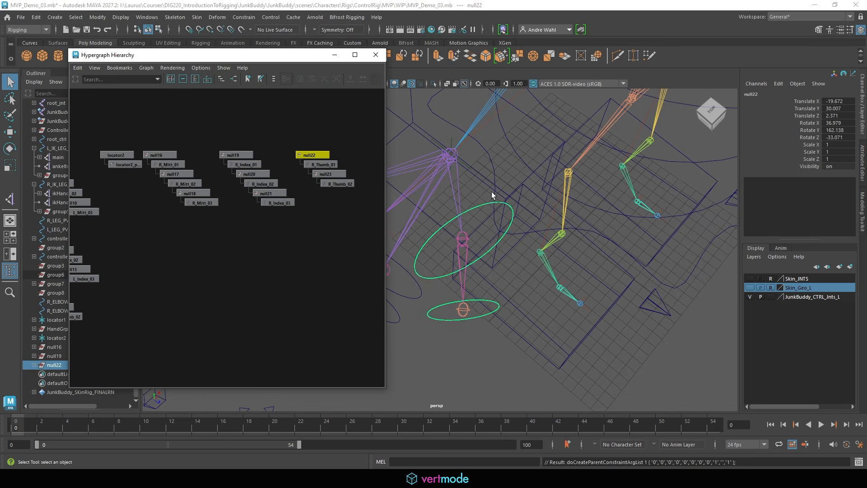
pyautogui.keyDown('alt'); pyautogui.moveTo(491, 191); pyautogui.dragTo(560, 225); pyautogui.keyUp('alt')
pyautogui.keyDown('shift'); pyautogui.click(231, 154); pyautogui.keyUp('shift')
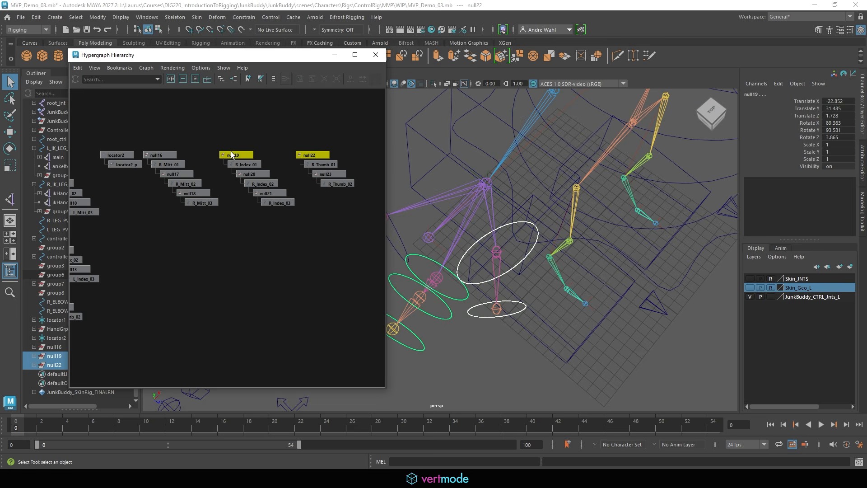
pyautogui.keyDown('shift'); pyautogui.click(158, 156); pyautogui.keyUp('shift')
pyautogui.keyDown('alt'); pyautogui.moveTo(454, 233); pyautogui.dragTo(457, 234, button='middle'); pyautogui.keyUp('alt')
pyautogui.keyDown('alt'); pyautogui.moveTo(275, 204); pyautogui.dragTo(282, 223, button='middle'); pyautogui.keyUp('alt')
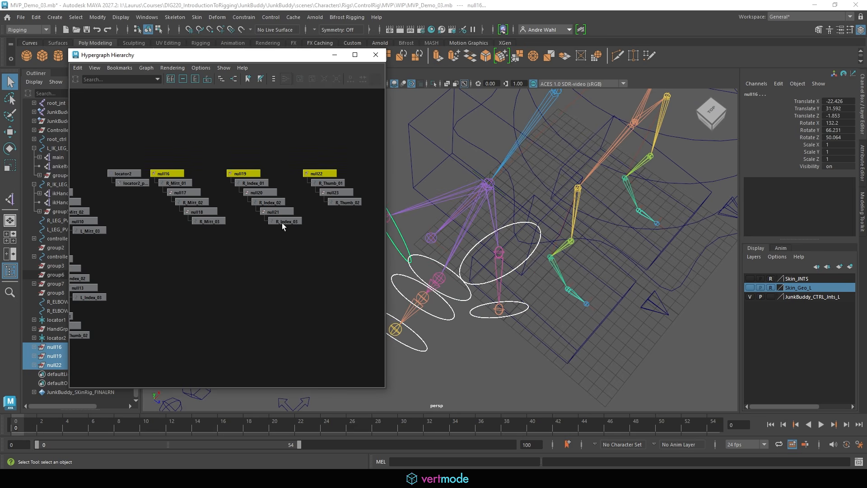
pyautogui.hotkey('ctrl', 'g')
# Snap the new finger group's pivot to the right wrist joint.
pyautogui.keyDown('alt'); pyautogui.moveTo(492, 263); pyautogui.dragTo(571, 202); pyautogui.keyUp('alt')
pyautogui.press('w')
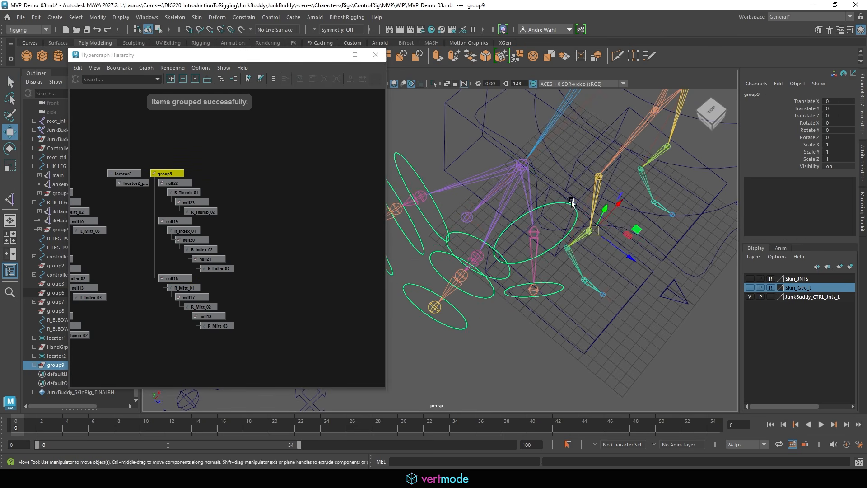
pyautogui.press('v')
pyautogui.press('d')
pyautogui.moveTo(541, 178); pyautogui.dragTo(524, 165, button='middle')
pyautogui.keyDown('alt'); pyautogui.moveTo(570, 206); pyautogui.dragTo(508, 143); pyautogui.keyUp('alt')
pyautogui.press('q')
pyautogui.keyDown('alt'); pyautogui.moveTo(520, 160); pyautogui.dragTo(484, 186, button='middle'); pyautogui.keyUp('alt')
# Rename the right finger controls' parent group to R_FINGER_RIG.
pyautogui.click(754, 92)
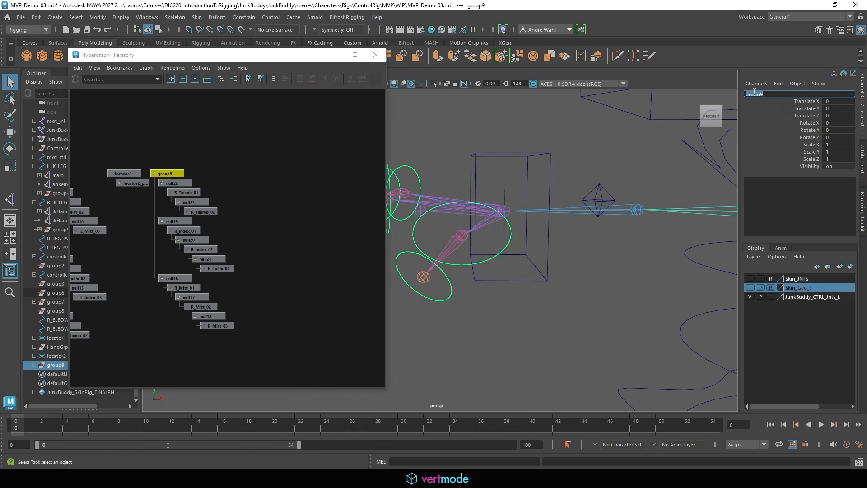
pyautogui.keyDown('alt'); pyautogui.moveTo(592, 213); pyautogui.dragTo(652, 218); pyautogui.keyUp('alt')
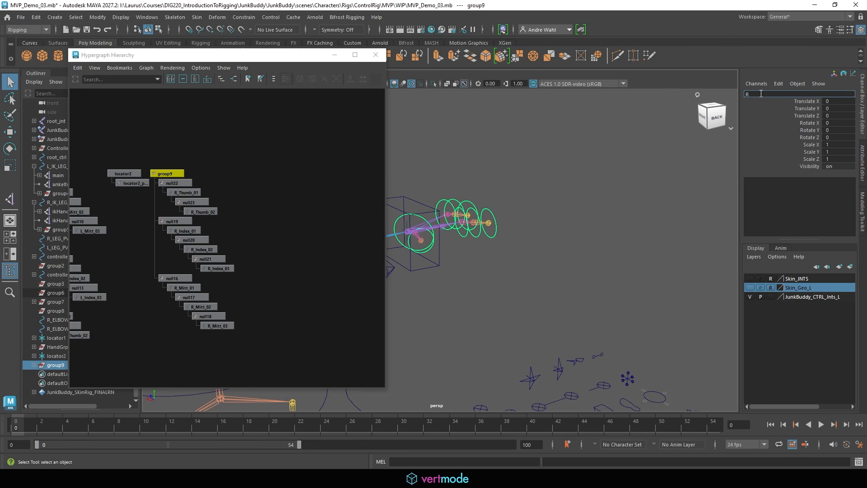
pyautogui.press('Return')
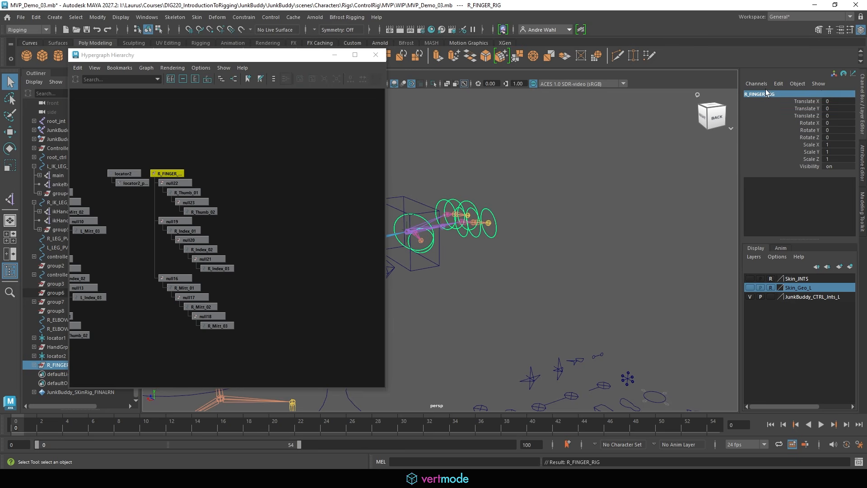
pyautogui.press('f')
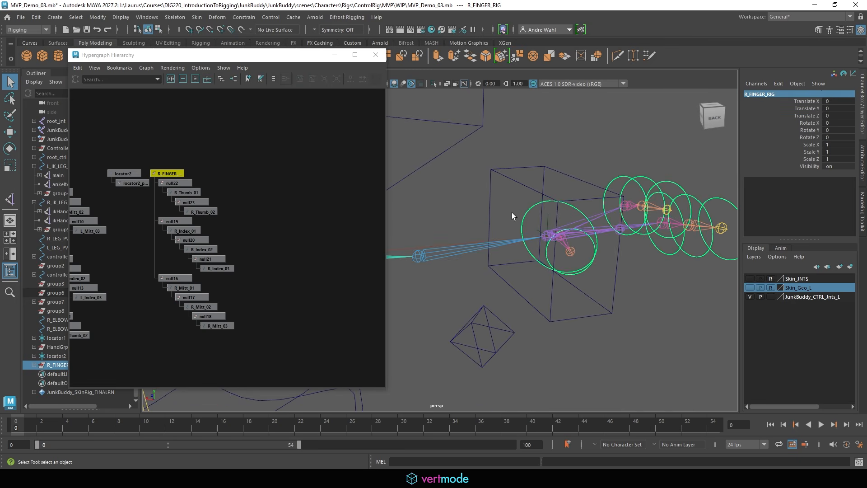
# Parent-constrain R_FINGER_RIG to locator2 with Maintain offset enabled, and close the Hypergraph.
pyautogui.click(552, 219)
pyautogui.click(551, 220)
pyautogui.keyDown('alt'); pyautogui.moveTo(532, 220); pyautogui.dragTo(692, 212, button='right'); pyautogui.keyUp('alt')
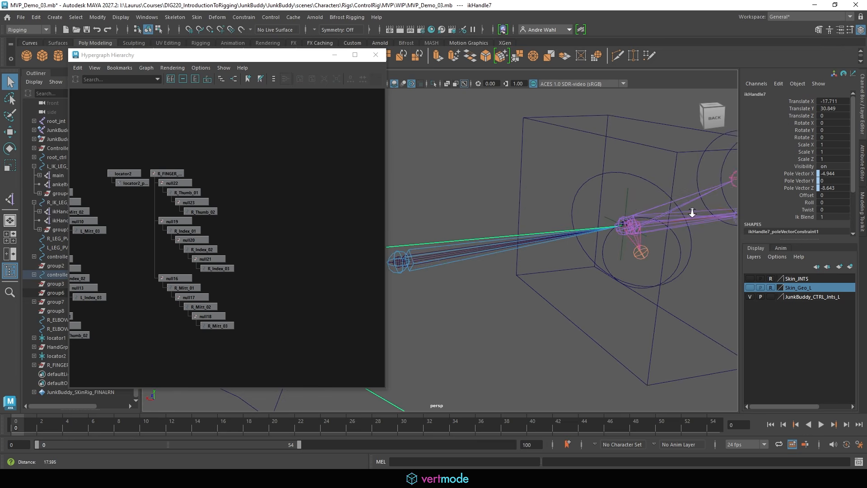
pyautogui.keyDown('alt'); pyautogui.moveTo(628, 198); pyautogui.dragTo(655, 228); pyautogui.keyUp('alt')
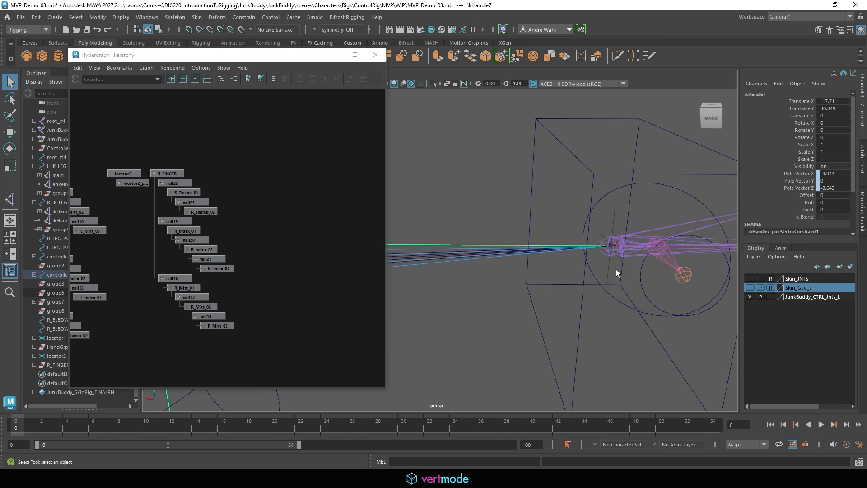
pyautogui.click(123, 173)
pyautogui.keyDown('shift'); pyautogui.click(169, 173); pyautogui.keyUp('shift')
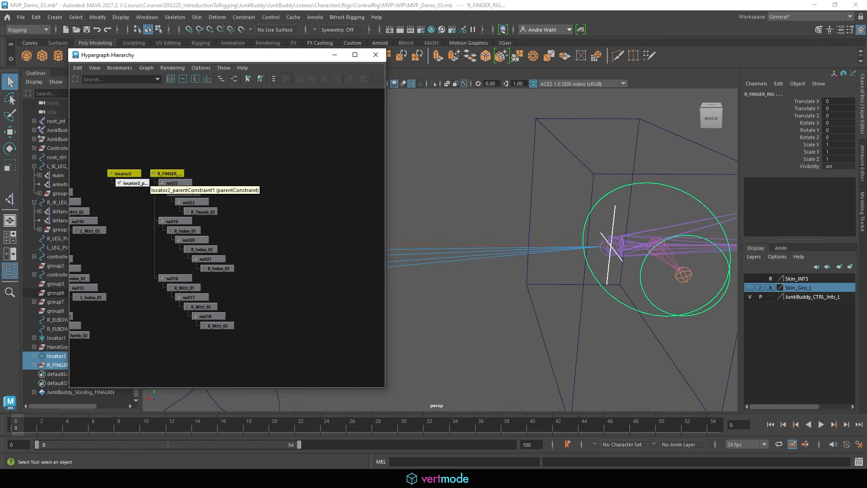
pyautogui.press('g')
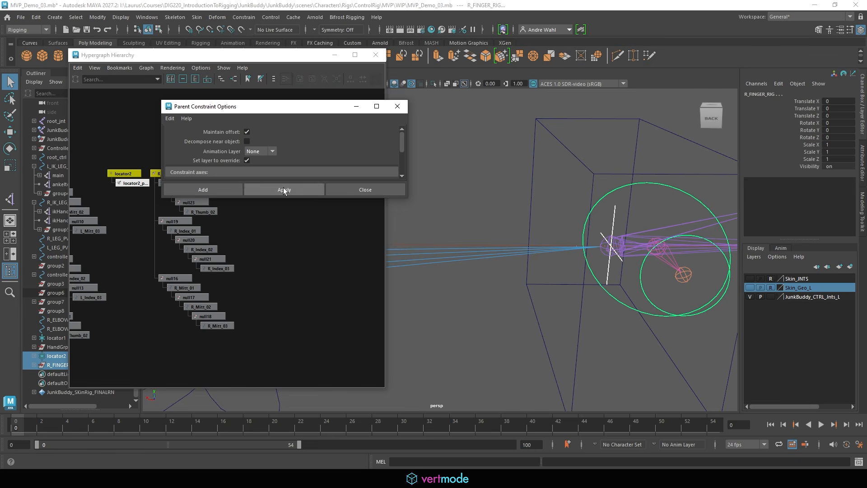
pyautogui.click(284, 190)
pyautogui.click(398, 106)
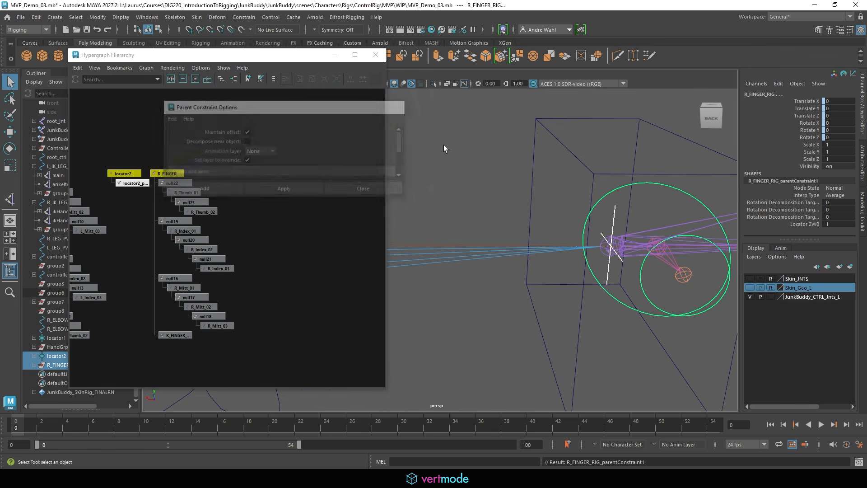
pyautogui.click(376, 54)
# Test the right hand by moving the wrist control controller15 toward the body, about 5.5 units in X.
pyautogui.click(541, 183)
pyautogui.click(492, 222)
pyautogui.press('w')
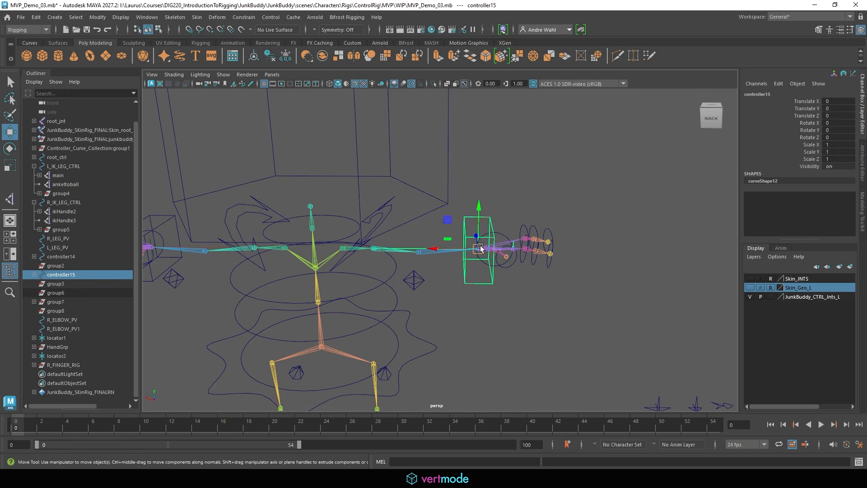
pyautogui.moveTo(507, 246); pyautogui.dragTo(457, 249, button='middle')
# Show the Skin_Geo_L layer, try another move of the right wrist control, and undo the latest changes.
pyautogui.click(750, 279)
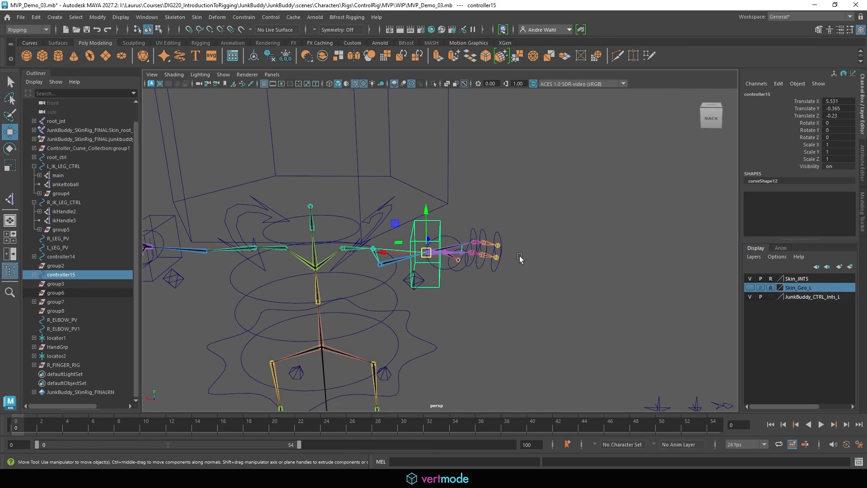
pyautogui.click(749, 279)
pyautogui.click(749, 288)
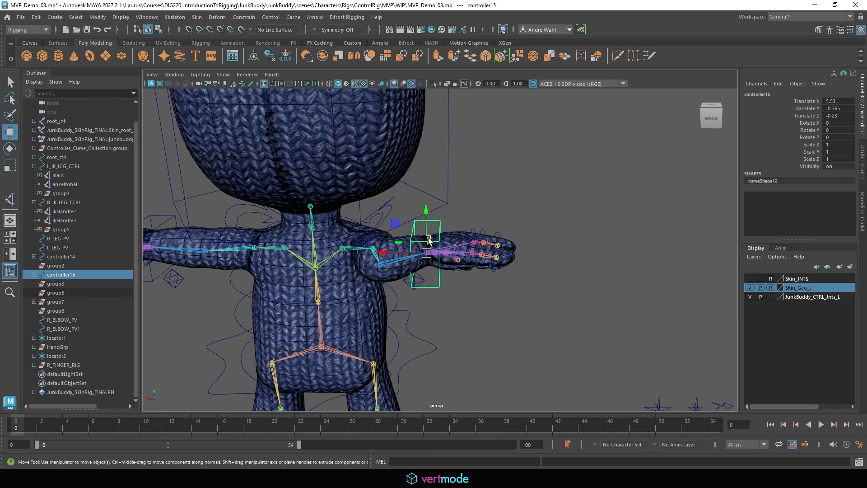
pyautogui.moveTo(425, 258); pyautogui.dragTo(449, 235)
pyautogui.hotkey('ctrl', 'z')
pyautogui.hotkey('ctrl', 'z')
# Select the three right index controls and show the character mesh on the Skin_Geo_L layer.
pyautogui.click(603, 277)
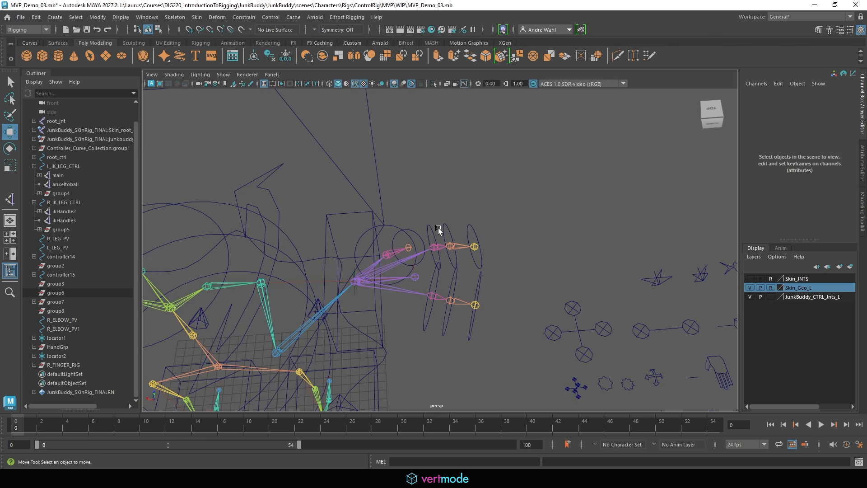
pyautogui.moveTo(517, 222); pyautogui.dragTo(517, 223)
pyautogui.press('q')
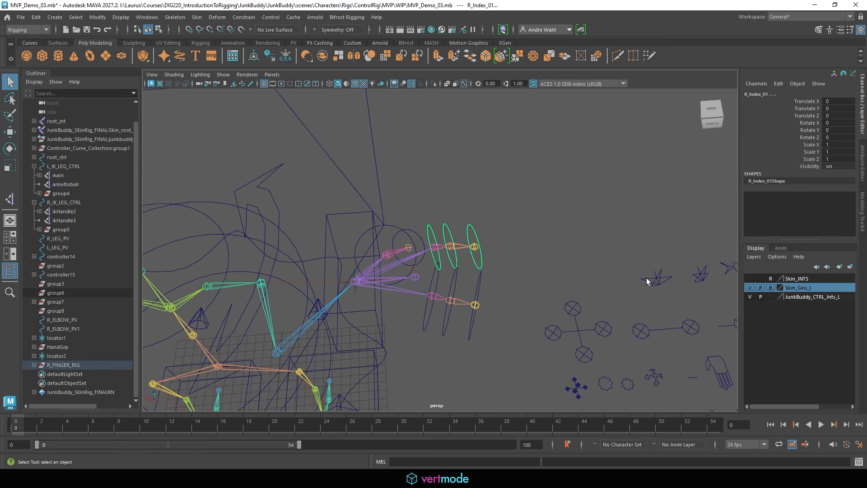
pyautogui.click(751, 277)
pyautogui.keyDown('alt'); pyautogui.moveTo(498, 292); pyautogui.dragTo(487, 252); pyautogui.keyUp('alt')
pyautogui.click(751, 278)
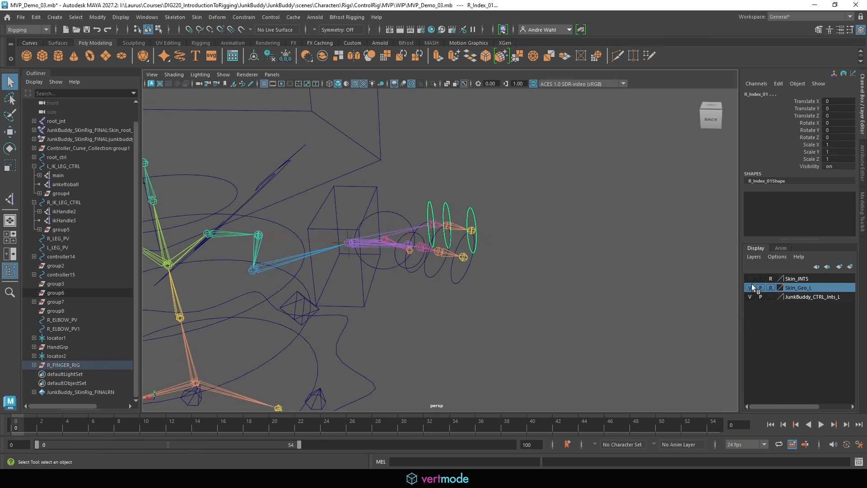
pyautogui.click(752, 286)
# Test the right index finger by rotating its three controls about -61 degrees in X, and undo the rotation.
pyautogui.press('e')
pyautogui.moveTo(460, 204)
pyautogui.mouseDown()
pyautogui.moveTo(487, 226)
pyautogui.moveTo(464, 202)
pyautogui.mouseUp()
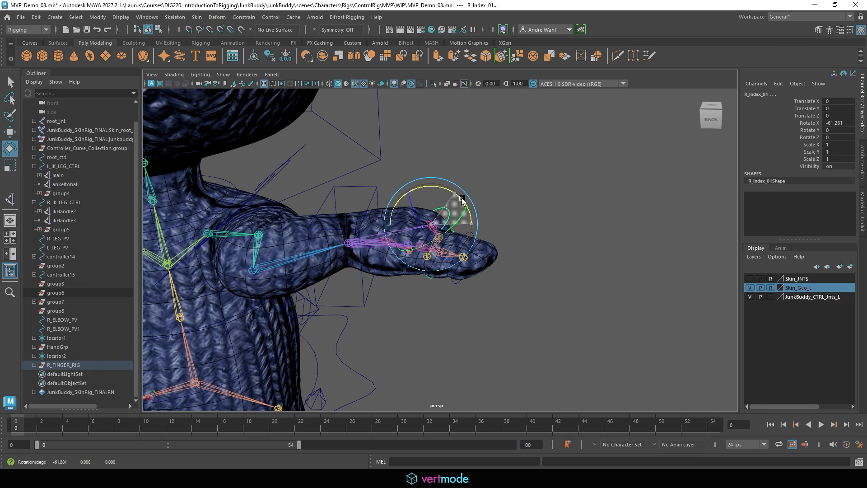
pyautogui.hotkey('ctrl', 'z')
# Select the three right mitt controls, test their rotation, and undo it.
pyautogui.keyDown('alt'); pyautogui.moveTo(553, 210); pyautogui.dragTo(320, 206); pyautogui.keyUp('alt')
pyautogui.click(320, 206)
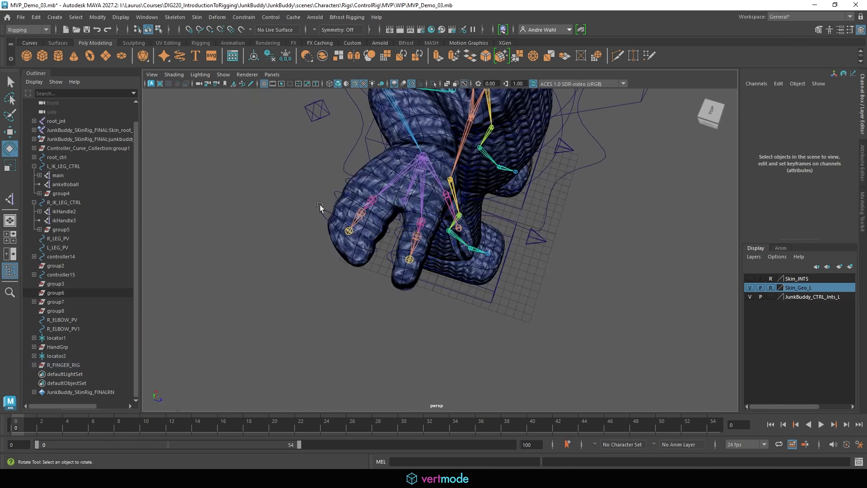
pyautogui.click(364, 183)
pyautogui.press('q')
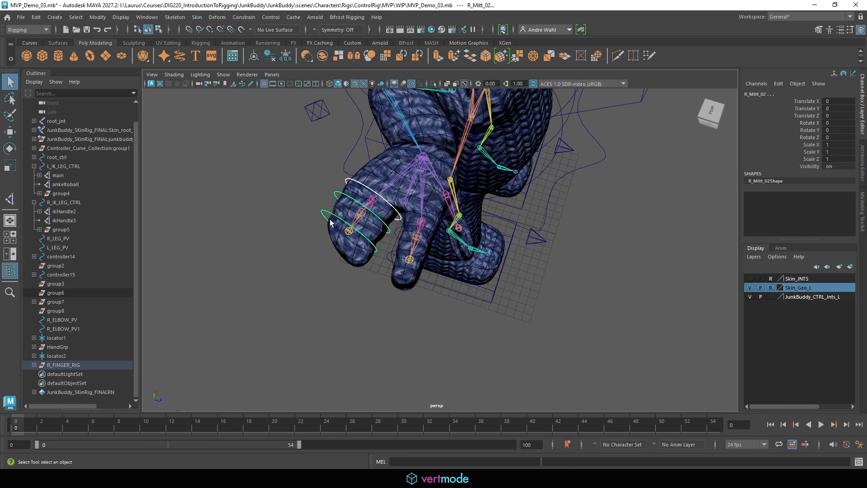
pyautogui.moveTo(331, 214)
pyautogui.keyDown('alt'); pyautogui.mouseDown()
pyautogui.moveTo(355, 194)
pyautogui.moveTo(335, 201)
pyautogui.moveTo(347, 217)
pyautogui.mouseUp(); pyautogui.keyUp('alt')
pyautogui.press('e')
pyautogui.hotkey('ctrl', 'z')
pyautogui.click(693, 242)
# Reset Translate X, Y and Z of the right wrist control controller15 to 0.
pyautogui.keyDown('alt'); pyautogui.moveTo(537, 199); pyautogui.dragTo(435, 219); pyautogui.keyUp('alt')
pyautogui.click(454, 176)
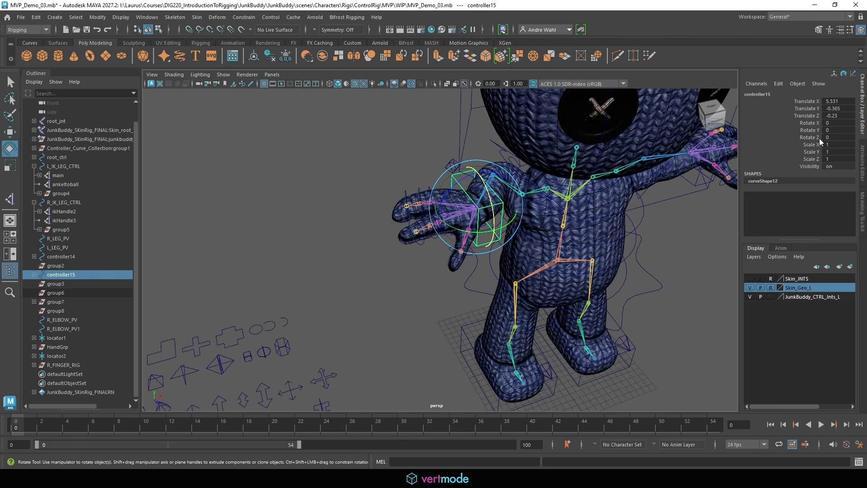
pyautogui.keyDown('shift'); pyautogui.click(835, 116); pyautogui.keyUp('shift')
pyautogui.write('0')
pyautogui.press('Return')
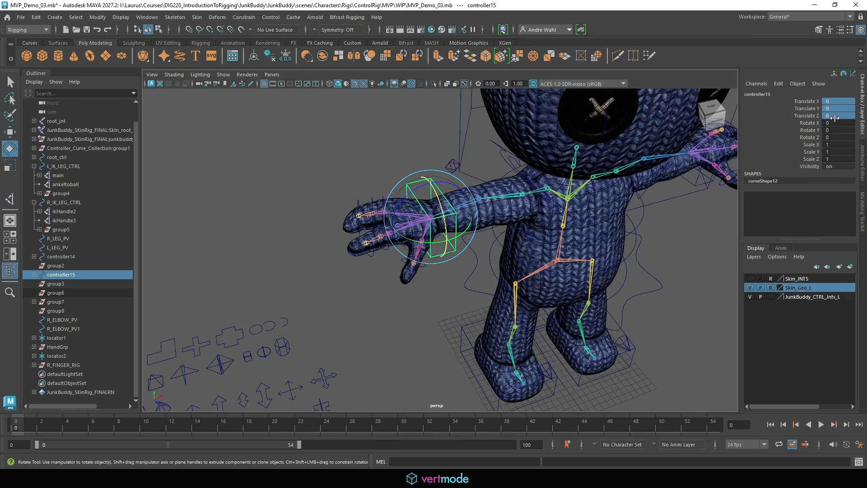
pyautogui.keyDown('alt'); pyautogui.moveTo(681, 234); pyautogui.dragTo(466, 275, button='right'); pyautogui.keyUp('alt')
pyautogui.keyDown('alt'); pyautogui.moveTo(466, 275); pyautogui.dragTo(388, 241); pyautogui.keyUp('alt')
pyautogui.keyDown('alt'); pyautogui.moveTo(389, 241); pyautogui.dragTo(573, 273, button='right'); pyautogui.keyUp('alt')
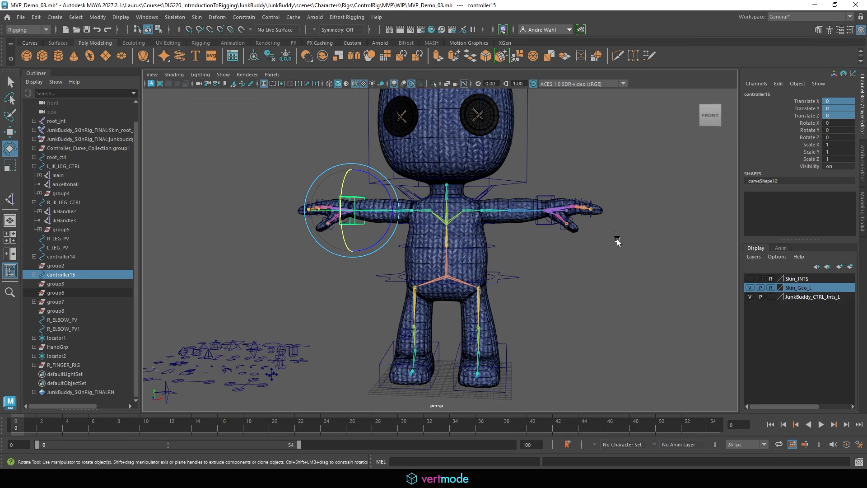
pyautogui.keyDown('alt'); pyautogui.moveTo(384, 193); pyautogui.dragTo(309, 211, button='right'); pyautogui.keyUp('alt')
pyautogui.keyDown('alt'); pyautogui.moveTo(431, 219); pyautogui.dragTo(410, 179, button='middle'); pyautogui.keyUp('alt')
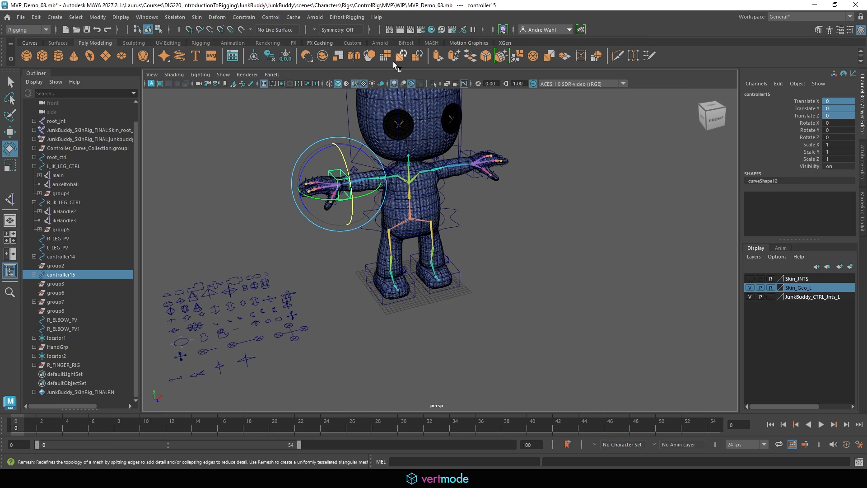
# Save the scene under the new file name MVP_Demo_04 in the same WIP folder.
pyautogui.click(21, 18)
pyautogui.click(48, 65)
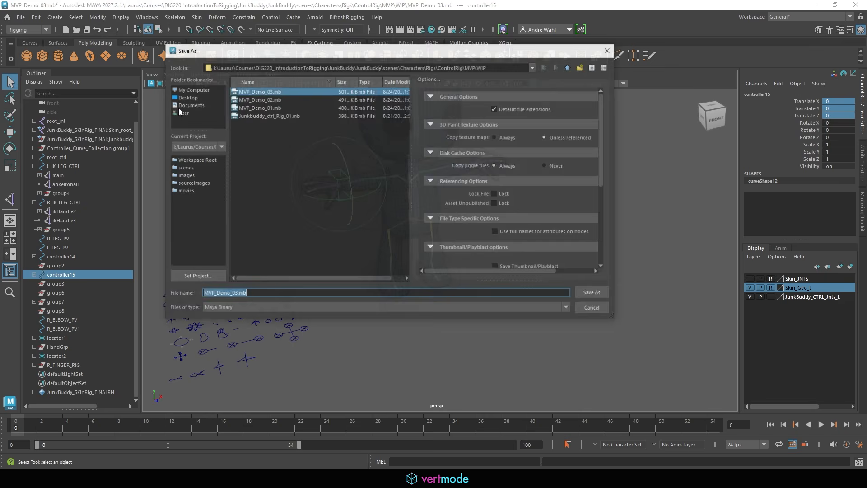
pyautogui.write('MVP_Demo_04')
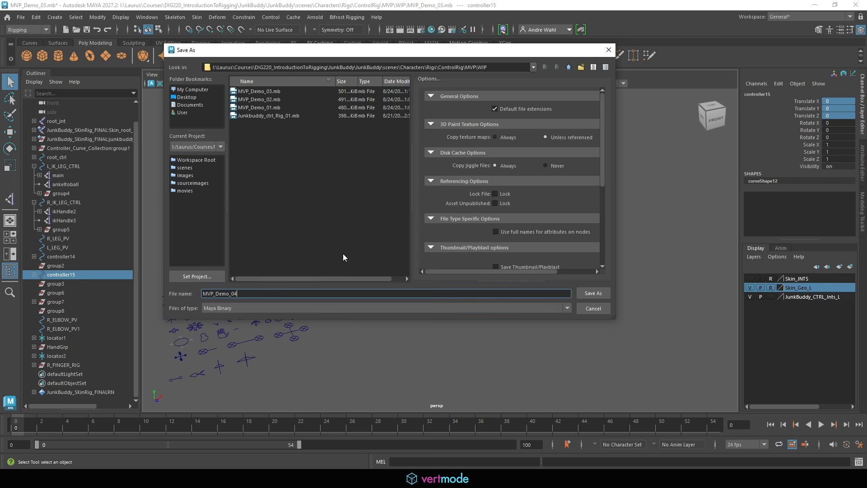
pyautogui.click(591, 293)
pyautogui.press('e')
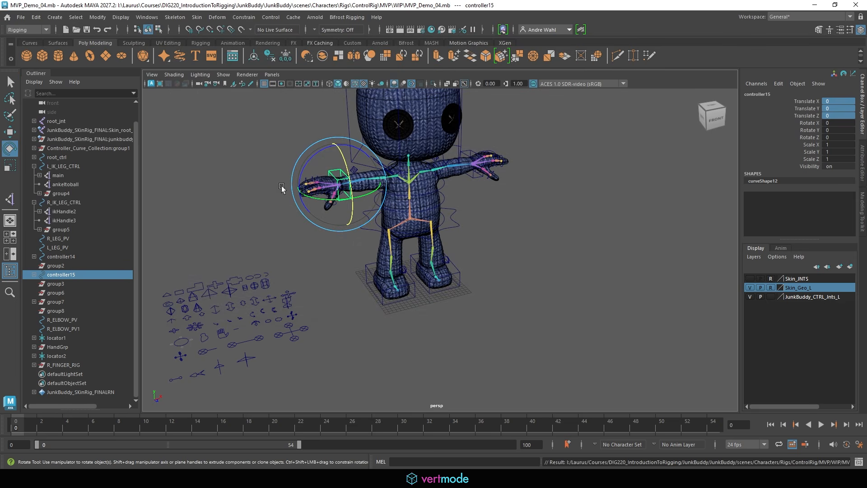
# Collapse the expanded leg control hierarchies in the outliner and optimize the scene size.
pyautogui.click(34, 202)
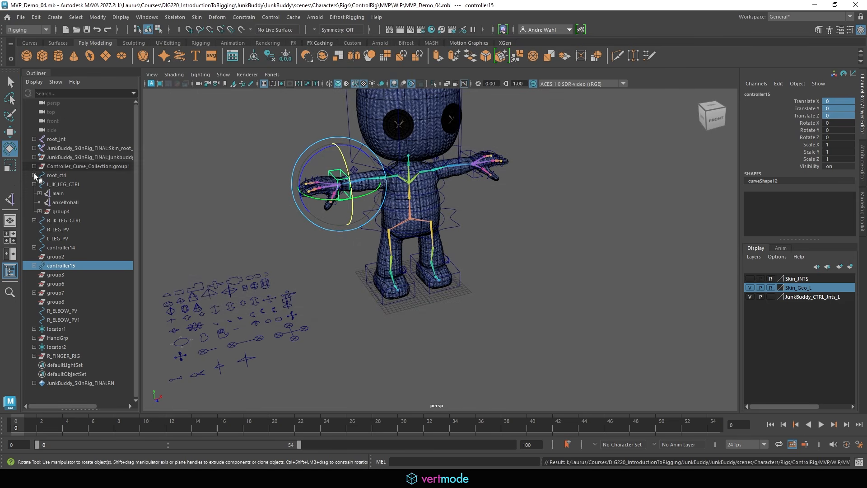
pyautogui.click(34, 166)
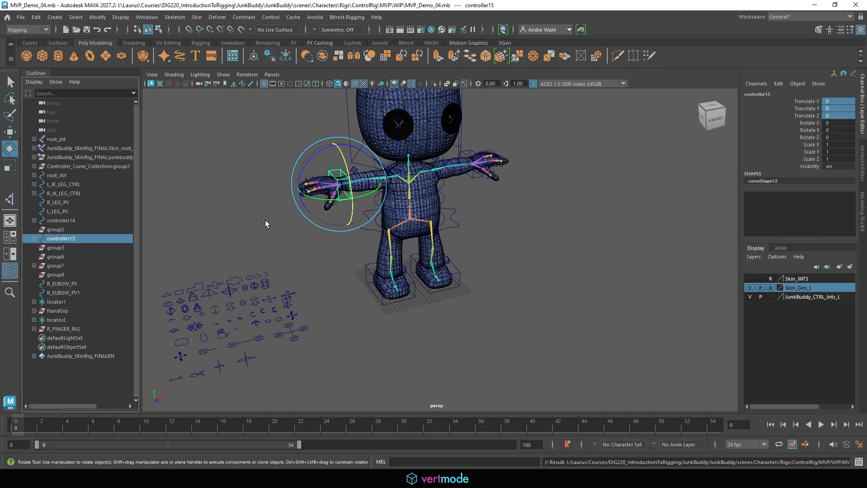
pyautogui.click(21, 18)
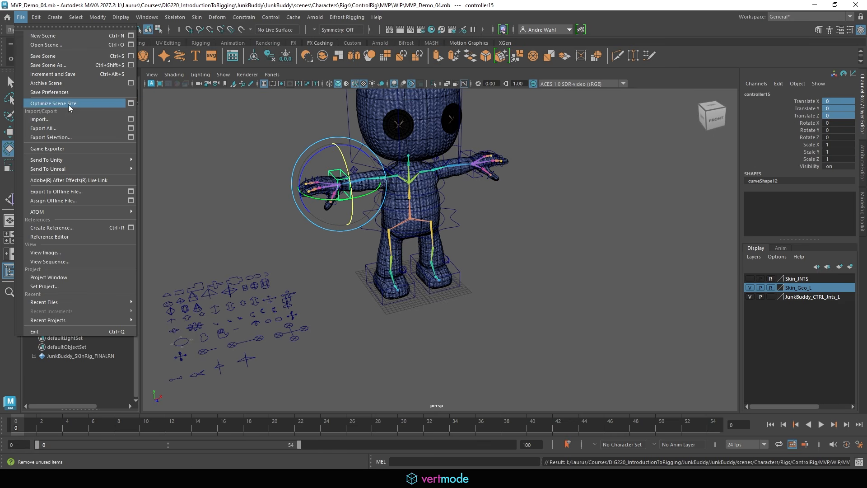
pyautogui.click(69, 104)
pyautogui.click(420, 246)
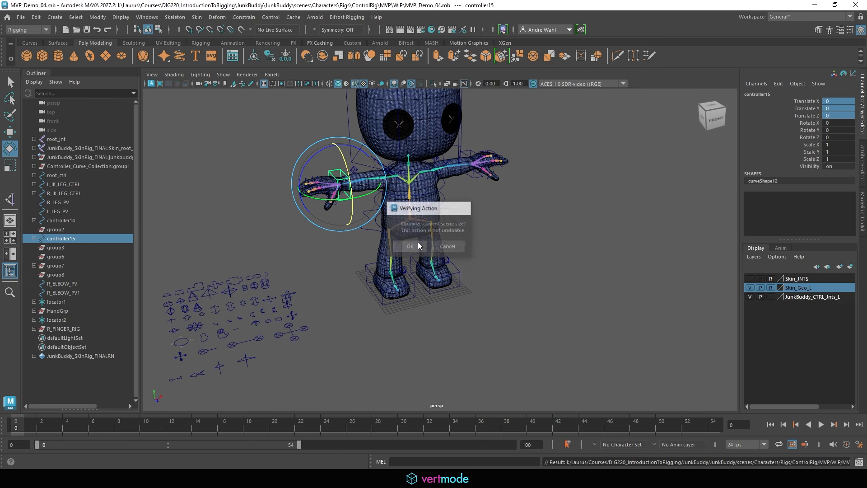
# Duplicate the multi-arrow curve controller28 from the controller collection and snap the copy to the world origin between the feet.
pyautogui.keyDown('alt'); pyautogui.moveTo(441, 293); pyautogui.dragTo(227, 294); pyautogui.keyUp('alt')
pyautogui.click(214, 287)
pyautogui.press('w')
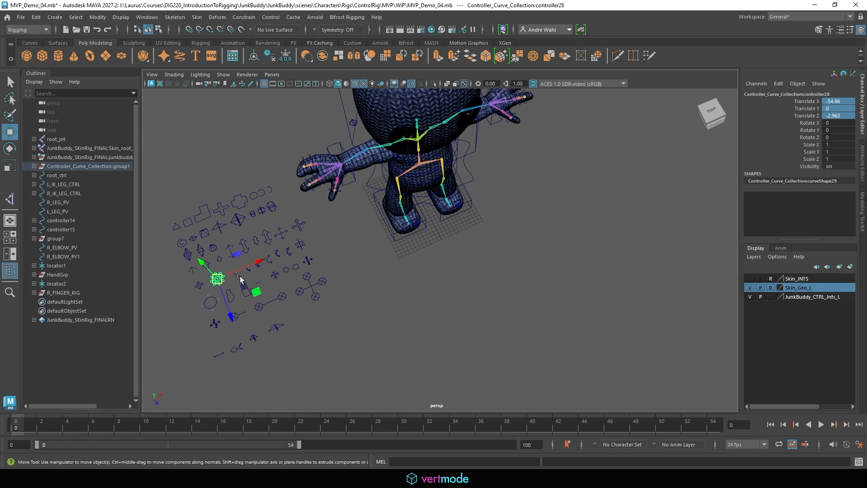
pyautogui.moveTo(231, 282); pyautogui.dragTo(429, 197)
pyautogui.scroll(6, 429, 198)
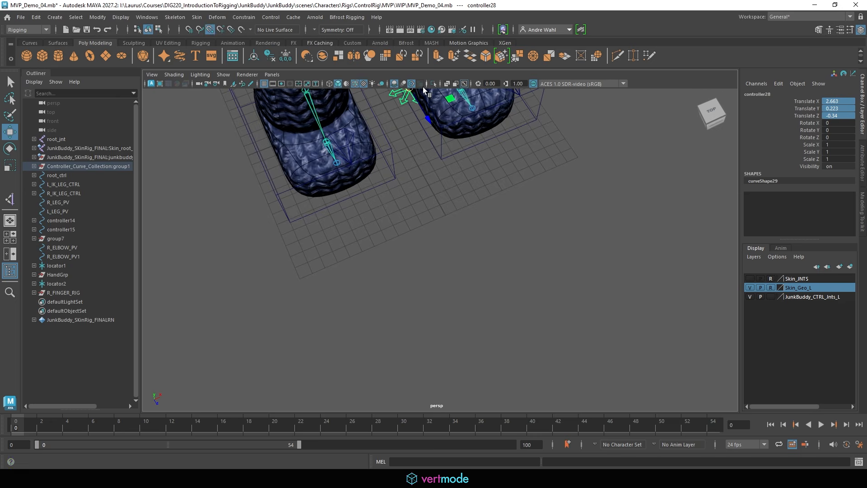
pyautogui.keyDown('alt'); pyautogui.moveTo(429, 111); pyautogui.dragTo(426, 152, button='middle'); pyautogui.keyUp('alt')
pyautogui.press('v')
pyautogui.moveTo(411, 120); pyautogui.dragTo(771, 150)
pyautogui.press('v')
pyautogui.press('x')
# Scale the arrow control uniformly to about 12.45 so its arrows extend beyond the feet.
pyautogui.press('r')
pyautogui.scroll(-6, 534, 198)
pyautogui.keyDown('alt'); pyautogui.moveTo(534, 197); pyautogui.dragTo(512, 180); pyautogui.keyUp('alt')
pyautogui.moveTo(432, 216)
pyautogui.mouseDown()
pyautogui.moveTo(465, 215)
pyautogui.moveTo(419, 209)
pyautogui.moveTo(427, 210)
pyautogui.mouseUp()
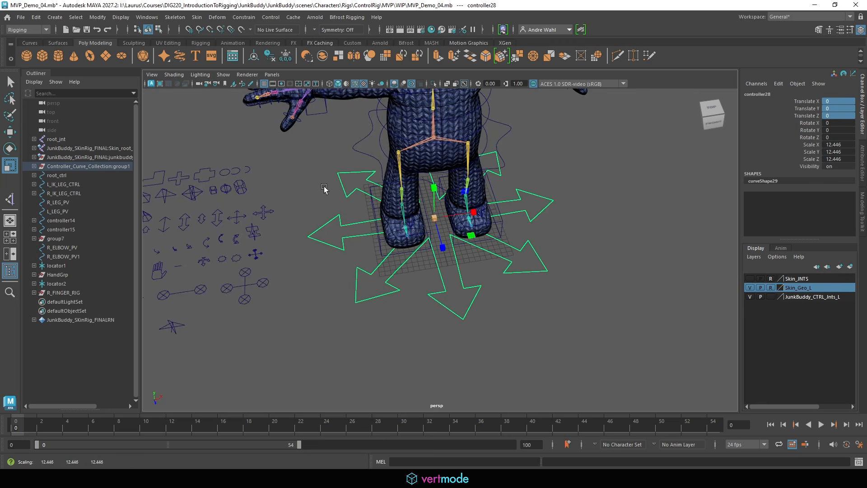
# Freeze the arrow control's transformations and unparent it from the controller collection group.
pyautogui.click(97, 17)
pyautogui.click(129, 61)
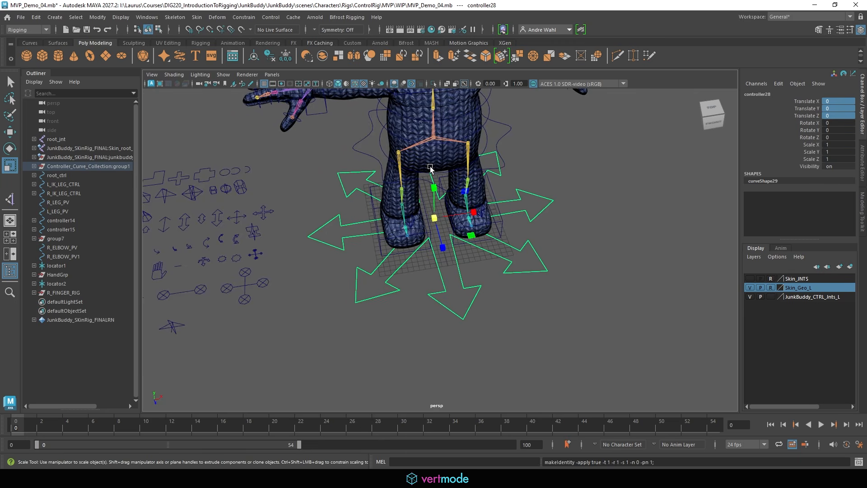
pyautogui.hotkey('shift', 'p')
pyautogui.scroll(-1, 566, 209)
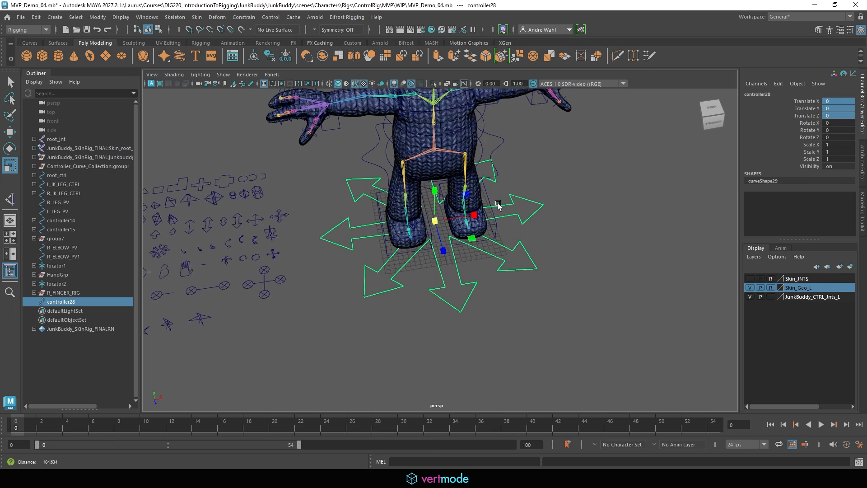
pyautogui.keyDown('alt'); pyautogui.moveTo(499, 208); pyautogui.dragTo(472, 191); pyautogui.keyUp('alt')
# Rename controller28 as JunkBuddy_Master_Ctrl.
pyautogui.click(66, 302)
pyautogui.doubleClick(65, 302)
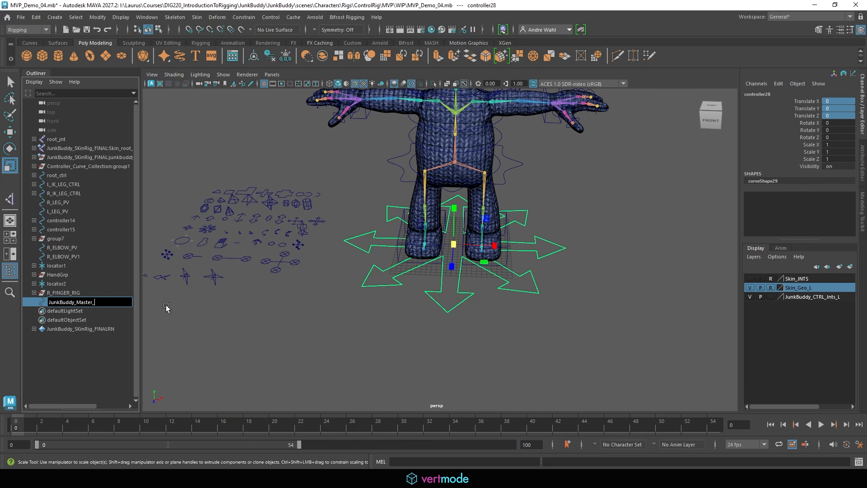
pyautogui.write('JunkBuddy_Master_Ctrl')
pyautogui.press('Return')
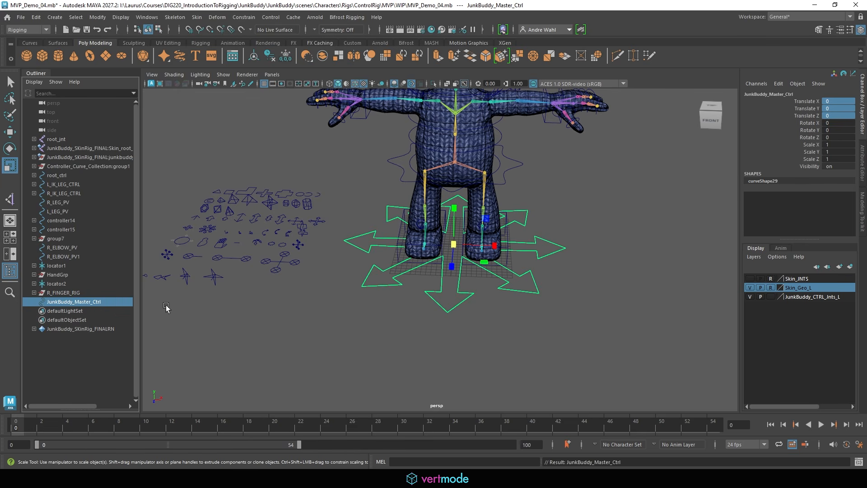
# Rename the arrow control at the feet as JunkBuddy_Global_Ctrl.
pyautogui.doubleClick(74, 303)
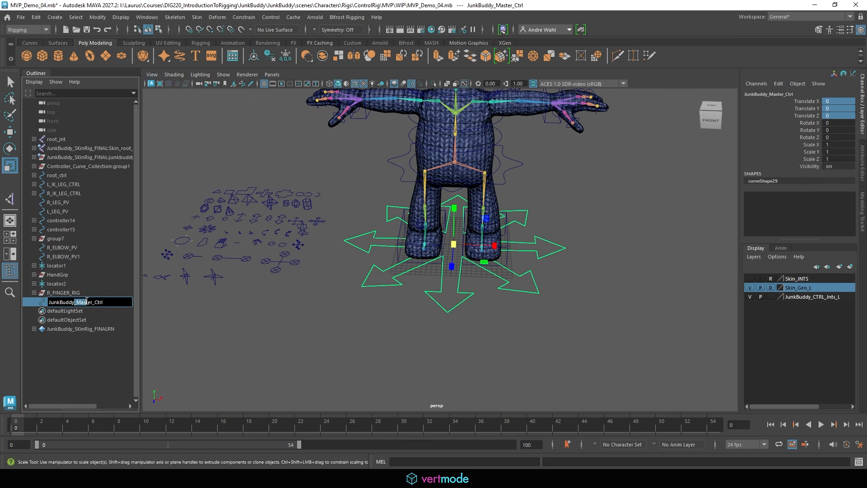
pyautogui.write('Global')
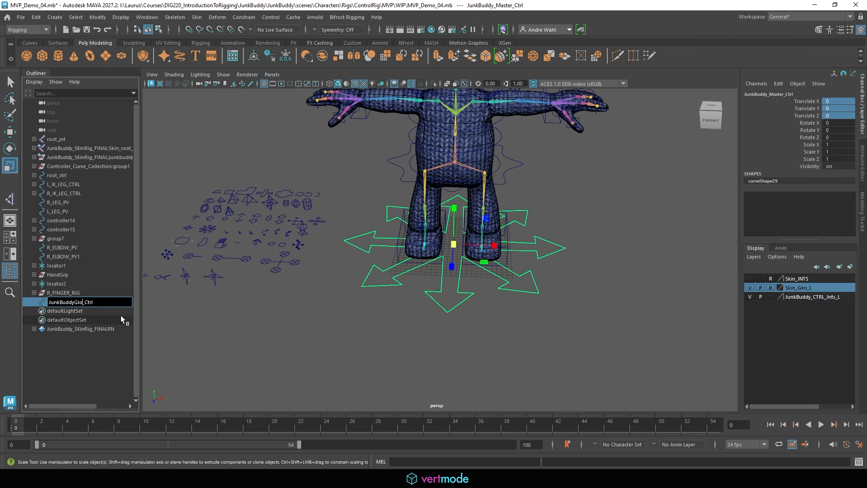
pyautogui.press('Return')
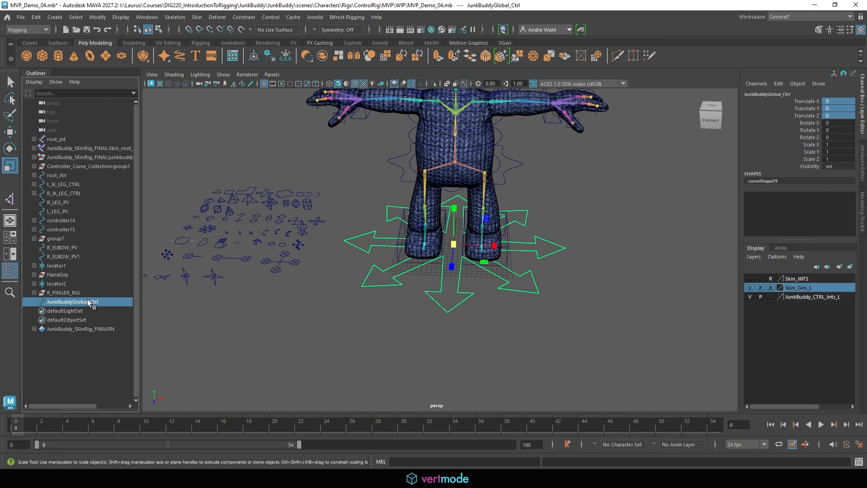
pyautogui.doubleClick(87, 300)
pyautogui.click(74, 298)
pyautogui.press('Return')
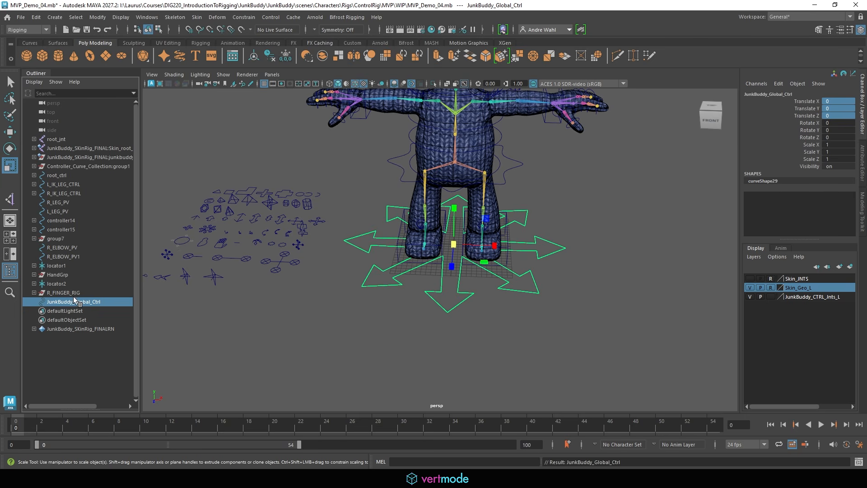
pyautogui.click(147, 17)
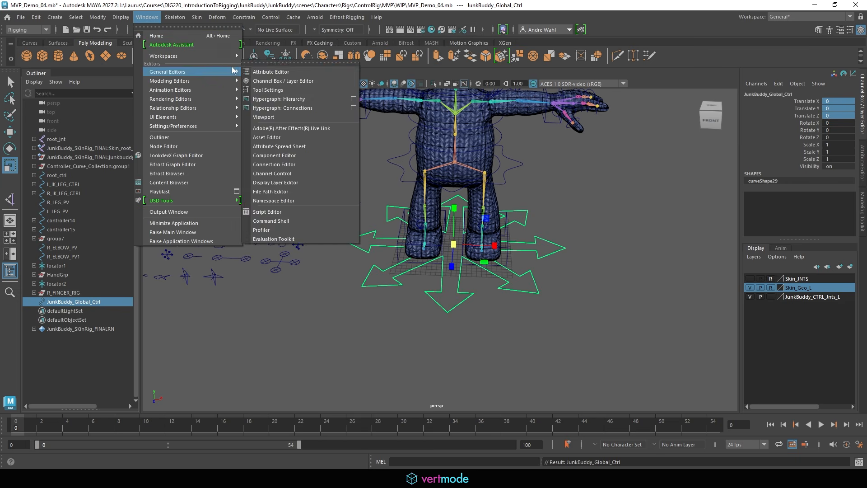
pyautogui.click(91, 111)
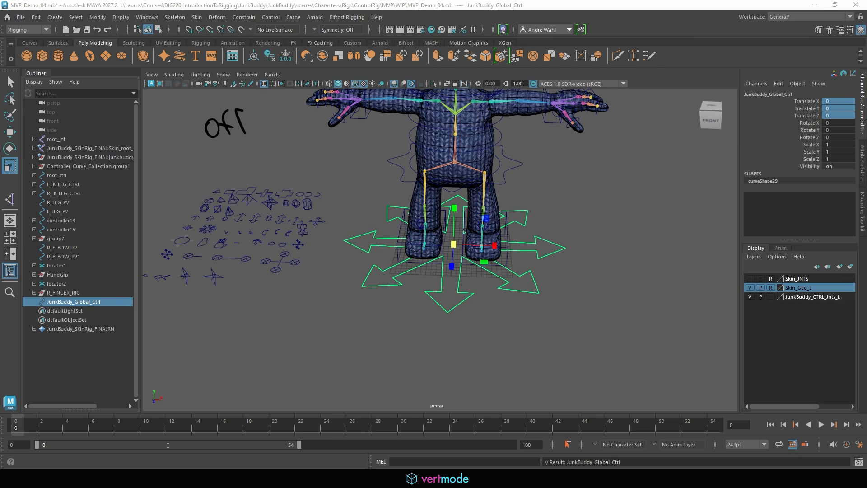
pyautogui.press('e')
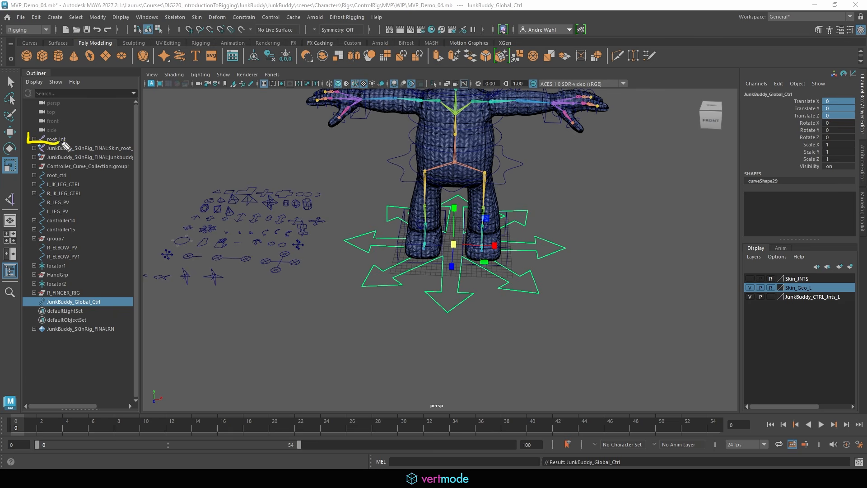
pyautogui.moveTo(133, 145); pyautogui.dragTo(35, 140)
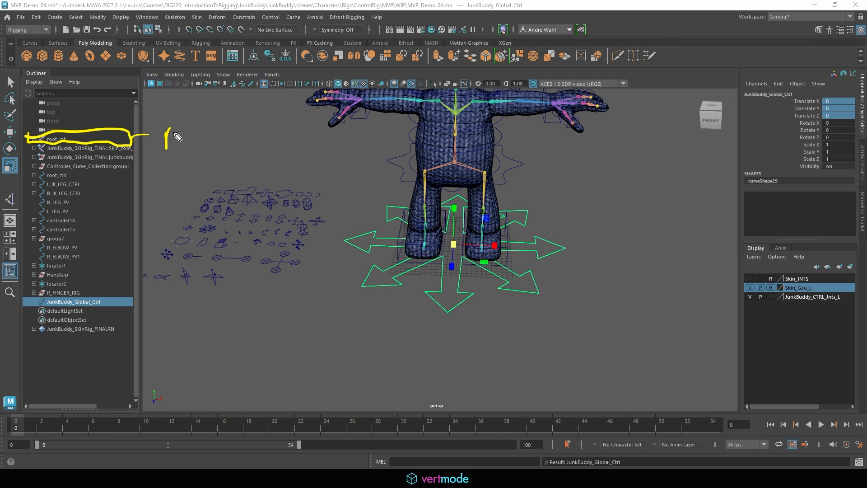
pyautogui.moveTo(203, 139); pyautogui.dragTo(220, 137)
pyautogui.moveTo(132, 134); pyautogui.dragTo(155, 307)
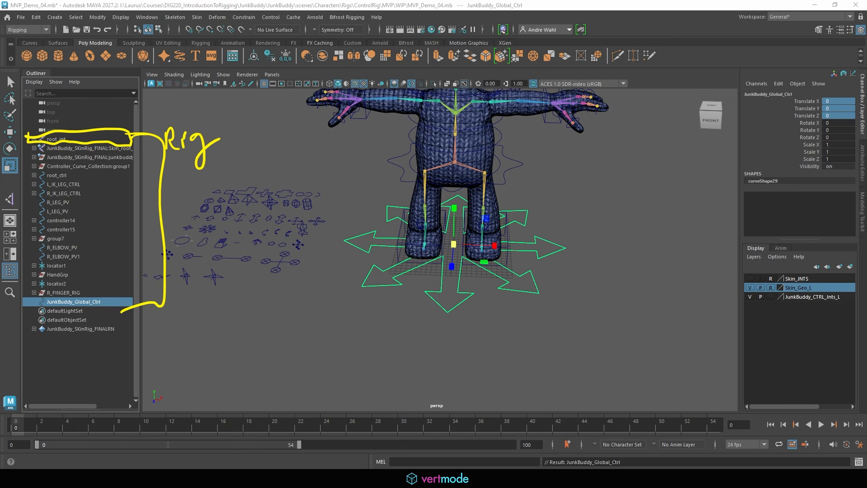
pyautogui.press('Escape')
pyautogui.moveTo(518, 175); pyautogui.dragTo(557, 219)
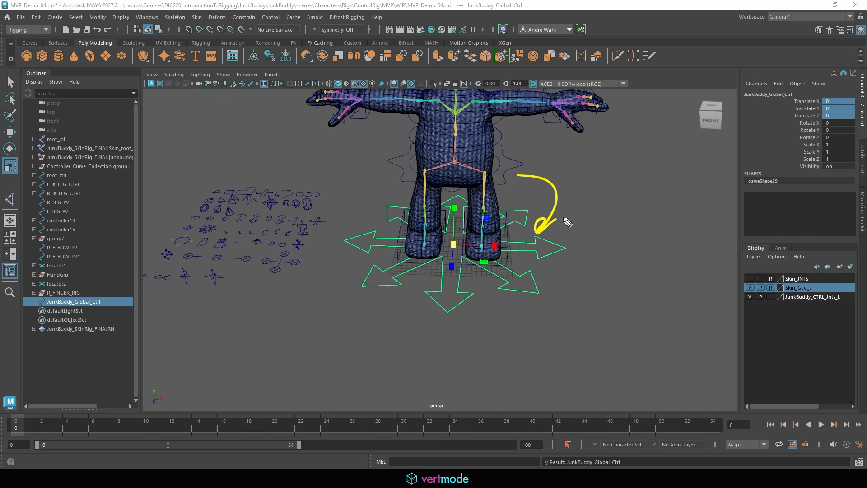
pyautogui.press('Escape')
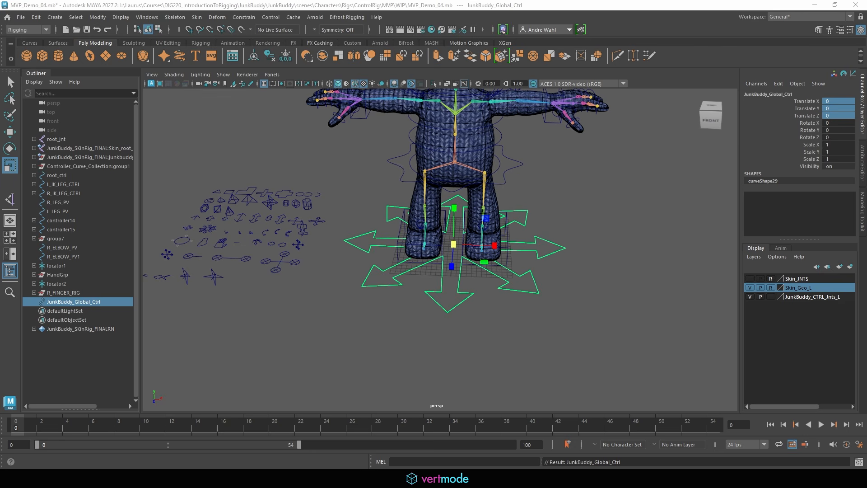
# Try moving JunkBuddy_Global_Ctrl away from the origin, and undo the move.
pyautogui.press('w')
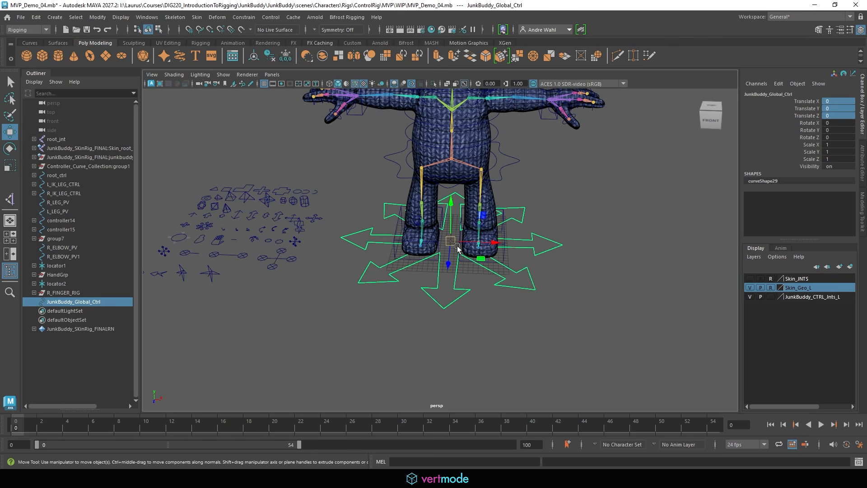
pyautogui.moveTo(454, 244); pyautogui.dragTo(304, 199)
pyautogui.hotkey('ctrl', 'z')
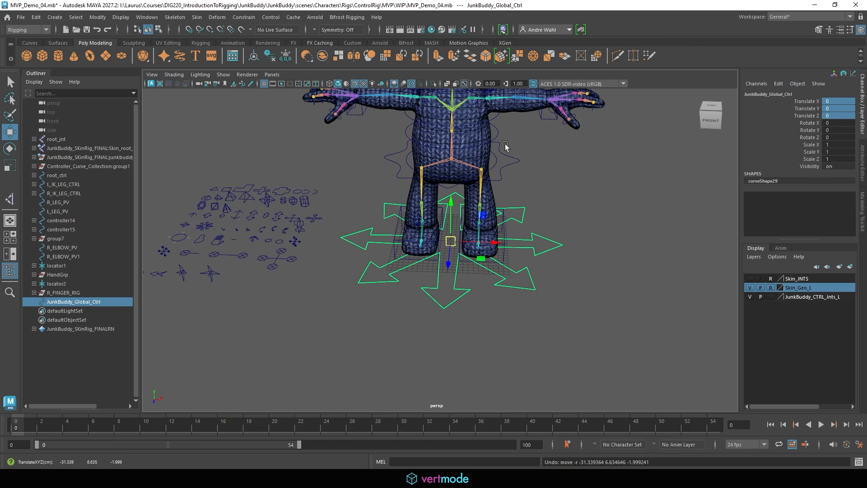
# Open the Hypergraph Hierarchy, select the character's root_ctrl and frame its hierarchy in the graph.
pyautogui.keyDown('alt'); pyautogui.moveTo(536, 223); pyautogui.dragTo(479, 230, button='right'); pyautogui.keyUp('alt')
pyautogui.keyDown('alt'); pyautogui.moveTo(478, 230); pyautogui.dragTo(505, 242); pyautogui.keyUp('alt')
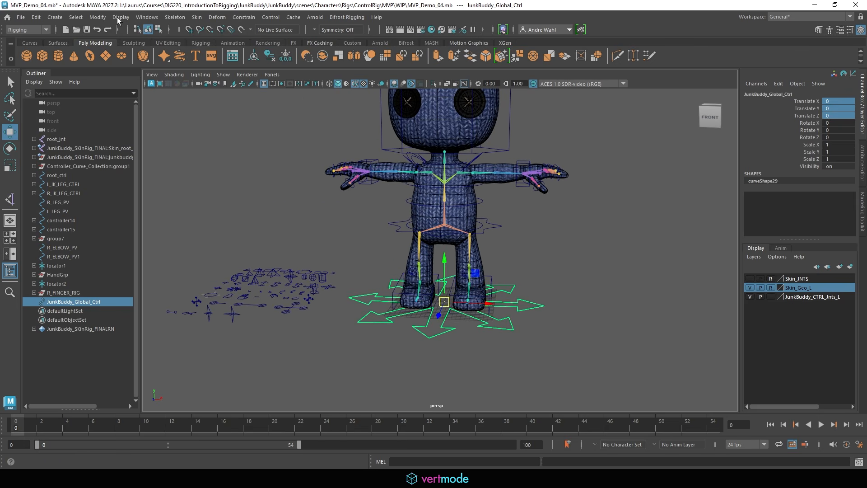
pyautogui.click(146, 17)
pyautogui.moveTo(188, 70)
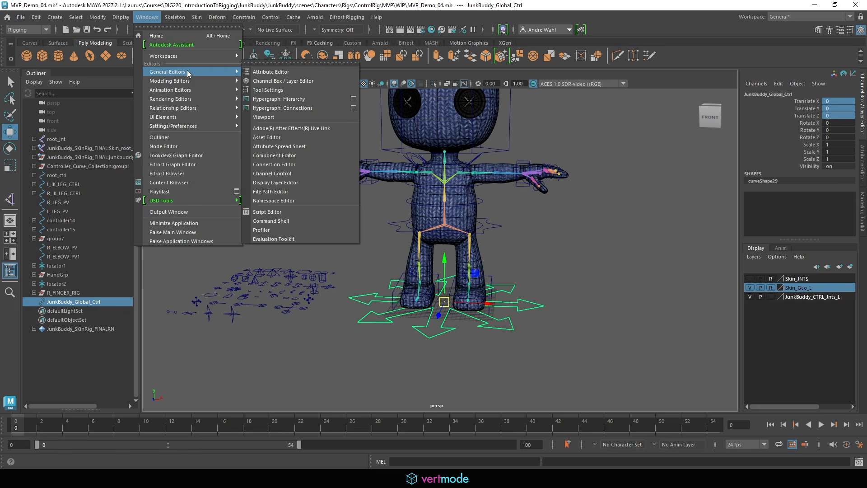
pyautogui.click(343, 98)
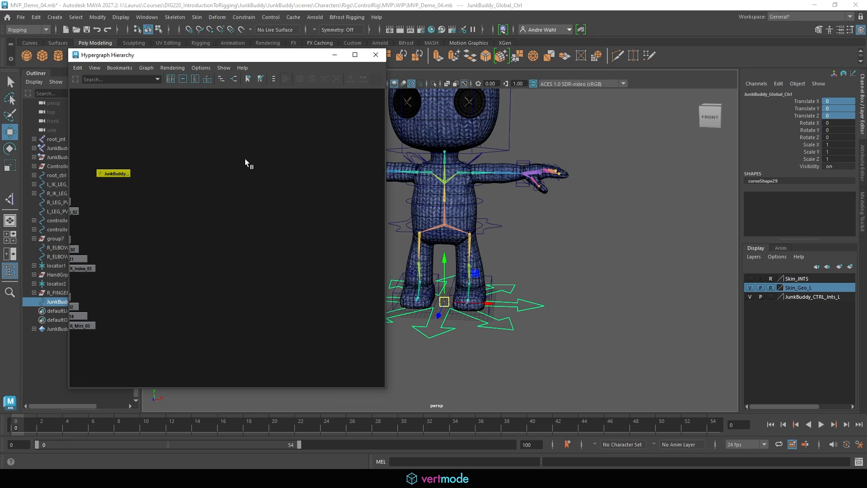
pyautogui.keyDown('alt'); pyautogui.moveTo(474, 194); pyautogui.dragTo(483, 201, button='middle'); pyautogui.keyUp('alt')
pyautogui.click(494, 242)
pyautogui.press('f')
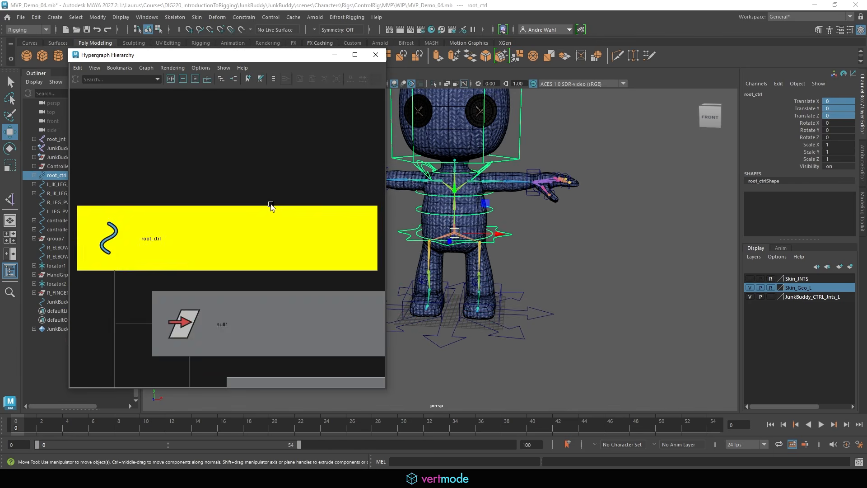
pyautogui.scroll(-8, 271, 205)
pyautogui.keyDown('alt'); pyautogui.moveTo(276, 214); pyautogui.dragTo(223, 180, button='middle'); pyautogui.keyUp('alt')
pyautogui.scroll(3, 223, 180)
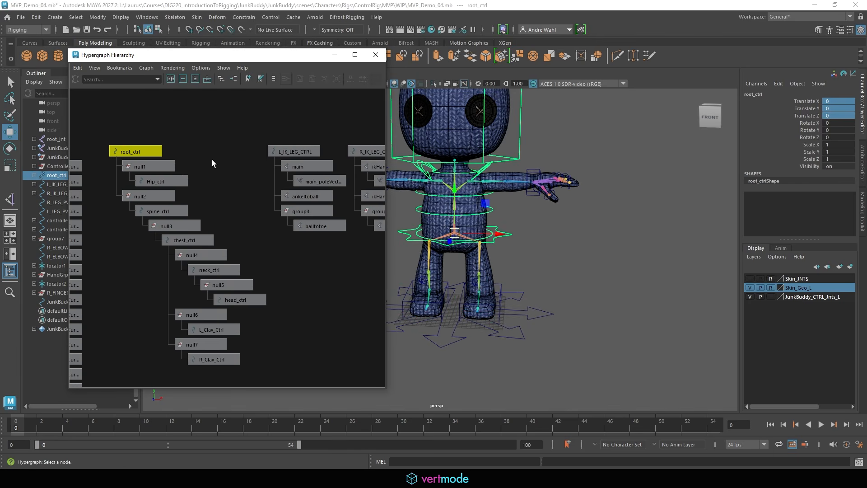
# Group root_ctrl, name the group TRUNK_RIG, and parent it under JunkBuddy_Global_Ctrl.
pyautogui.hotkey('ctrl', 'g')
pyautogui.press('f')
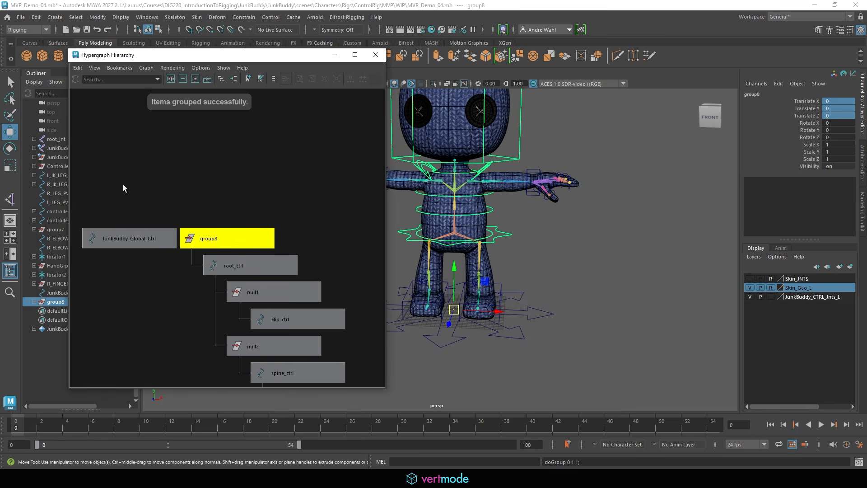
pyautogui.click(760, 91)
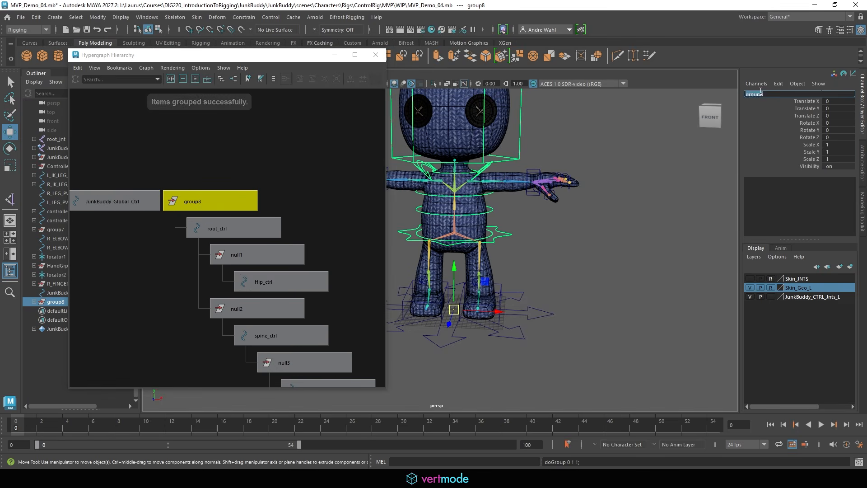
pyautogui.write('TRUNK_RI')
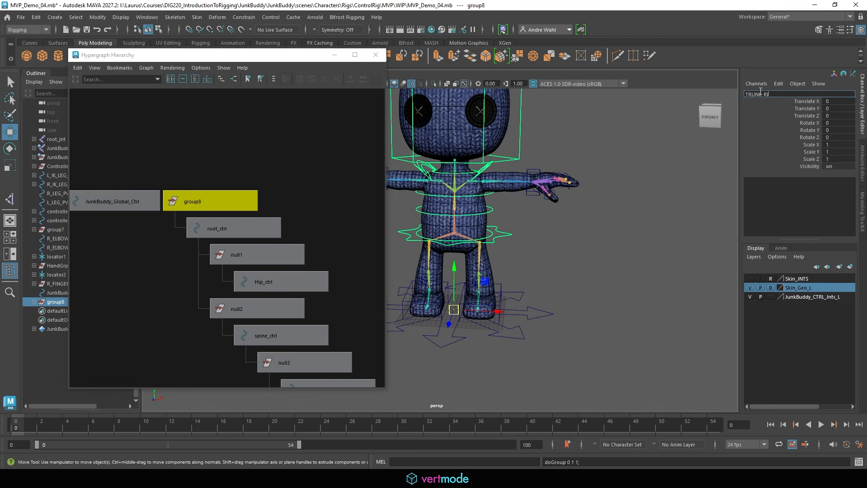
pyautogui.write('G')
pyautogui.press('Return')
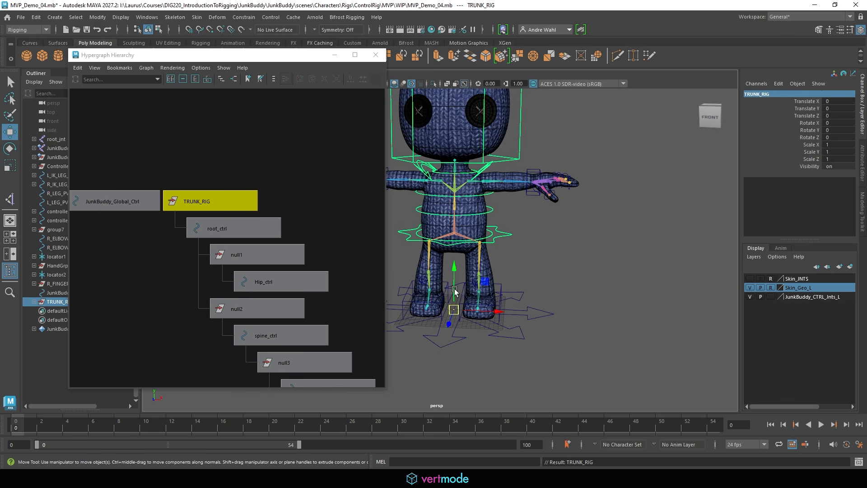
pyautogui.keyDown('shift'); pyautogui.click(517, 330); pyautogui.keyUp('shift')
pyautogui.press('p')
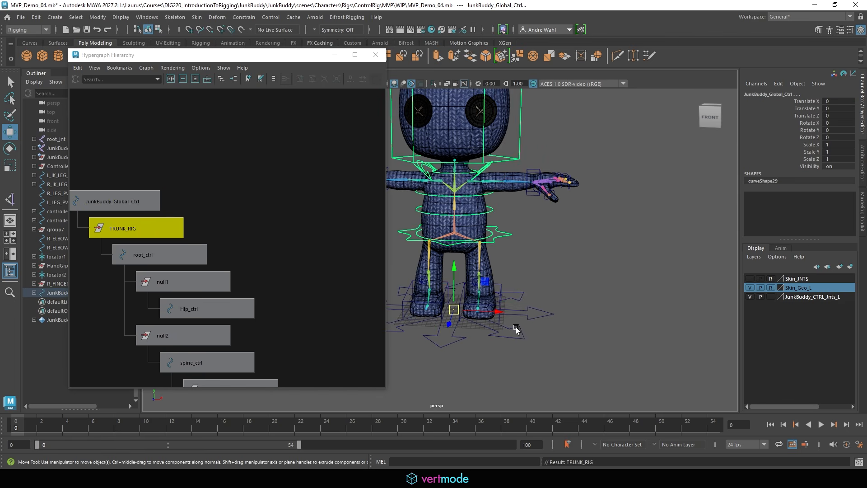
# Test JunkBuddy_Global_Ctrl by moving it off the origin with the trunk rig, and undo the move.
pyautogui.scroll(-2, 518, 316)
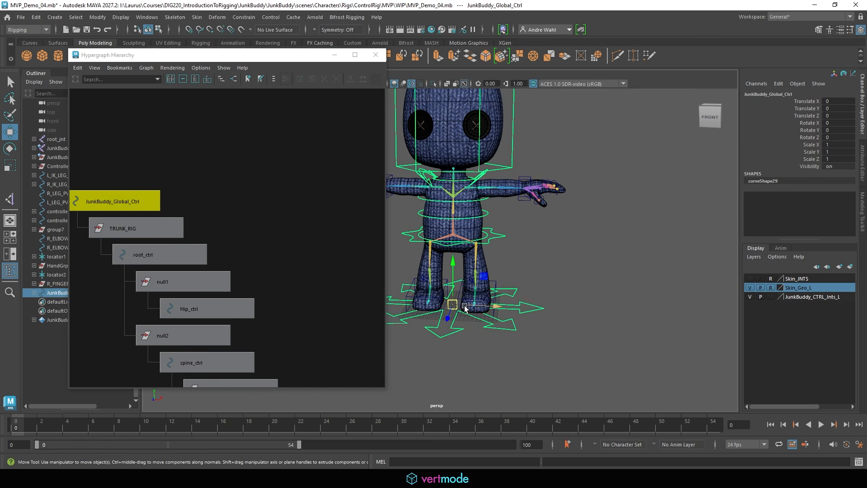
pyautogui.moveTo(453, 304); pyautogui.dragTo(425, 248)
pyautogui.hotkey('ctrl', 'z')
pyautogui.click(622, 238)
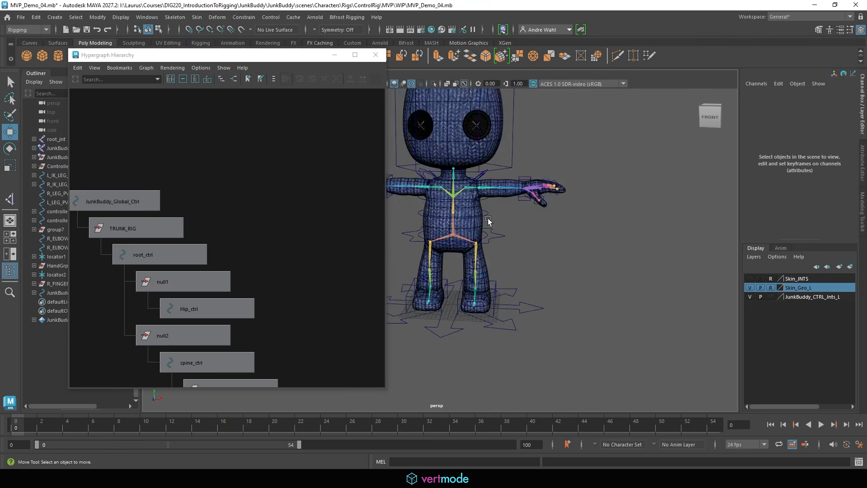
# Rename the character's left wrist control, controller14, as L_IK_ARM.
pyautogui.keyDown('alt'); pyautogui.moveTo(488, 219); pyautogui.dragTo(601, 194, button='right'); pyautogui.keyUp('alt')
pyautogui.click(591, 161)
pyautogui.press('f')
pyautogui.keyDown('alt'); pyautogui.moveTo(301, 218); pyautogui.dragTo(104, 194, button='right'); pyautogui.keyUp('alt')
pyautogui.keyDown('alt'); pyautogui.moveTo(226, 194); pyautogui.dragTo(224, 170, button='middle'); pyautogui.keyUp('alt')
pyautogui.keyDown('alt'); pyautogui.moveTo(224, 170); pyautogui.dragTo(334, 204, button='right'); pyautogui.keyUp('alt')
pyautogui.keyDown('alt'); pyautogui.moveTo(601, 171); pyautogui.dragTo(484, 198); pyautogui.keyUp('alt')
pyautogui.keyDown('alt'); pyautogui.moveTo(628, 192); pyautogui.dragTo(503, 201); pyautogui.keyUp('alt')
pyautogui.keyDown('alt'); pyautogui.moveTo(506, 202); pyautogui.dragTo(603, 213, button='middle'); pyautogui.keyUp('alt')
pyautogui.keyDown('alt'); pyautogui.moveTo(603, 213); pyautogui.dragTo(542, 207); pyautogui.keyUp('alt')
pyautogui.click(769, 95)
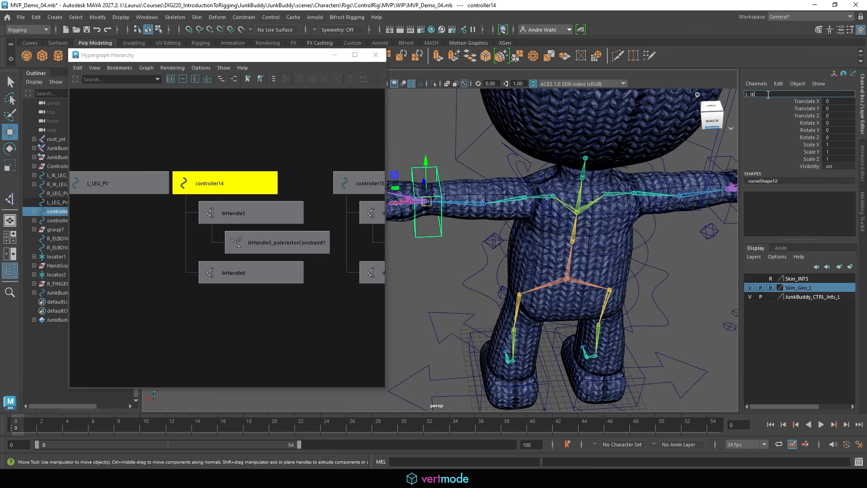
pyautogui.write('L_IK_ARM')
pyautogui.press('Return')
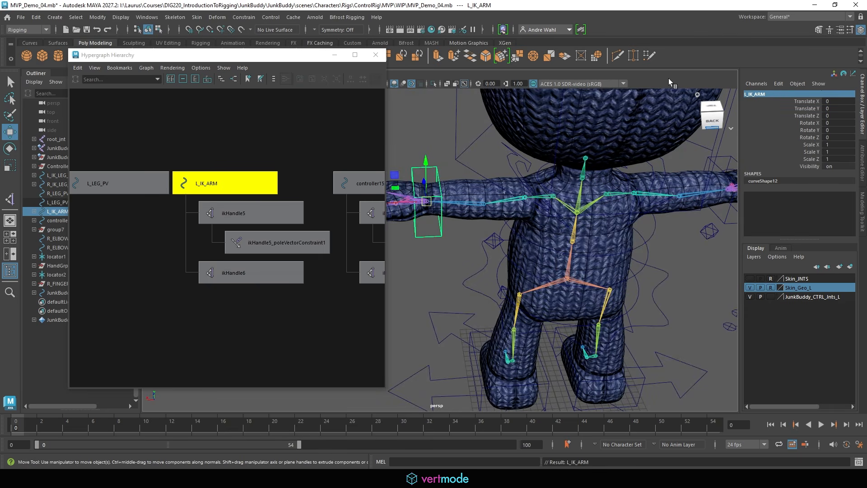
# Group L_IK_ARM with the elbow pole vector control behind the left arm, and name the group L_ARM_RIG.
pyautogui.keyDown('alt'); pyautogui.moveTo(479, 194); pyautogui.dragTo(554, 222); pyautogui.keyUp('alt')
pyautogui.keyDown('alt'); pyautogui.moveTo(649, 217); pyautogui.dragTo(567, 252, button='middle'); pyautogui.keyUp('alt')
pyautogui.keyDown('alt'); pyautogui.moveTo(567, 253); pyautogui.dragTo(614, 228); pyautogui.keyUp('alt')
pyautogui.keyDown('shift'); pyautogui.click(502, 215); pyautogui.keyUp('shift')
pyautogui.scroll(-3, 289, 187)
pyautogui.scroll(-2, 289, 189)
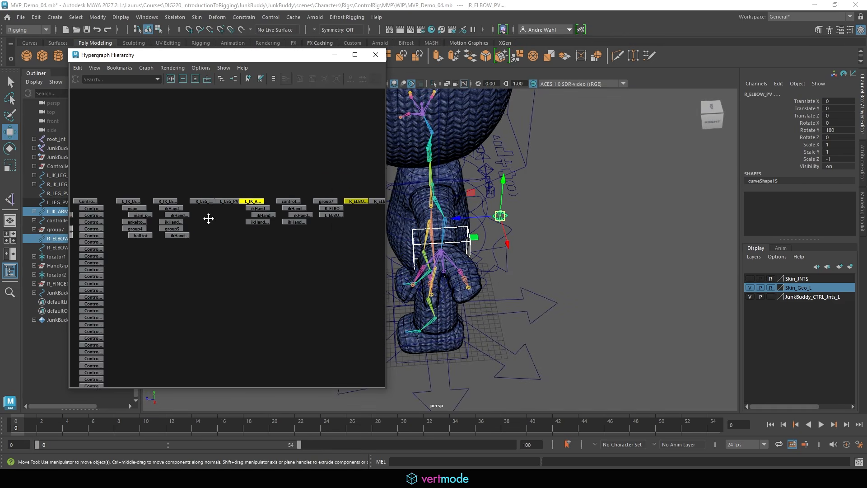
pyautogui.hotkey('ctrl', 'g')
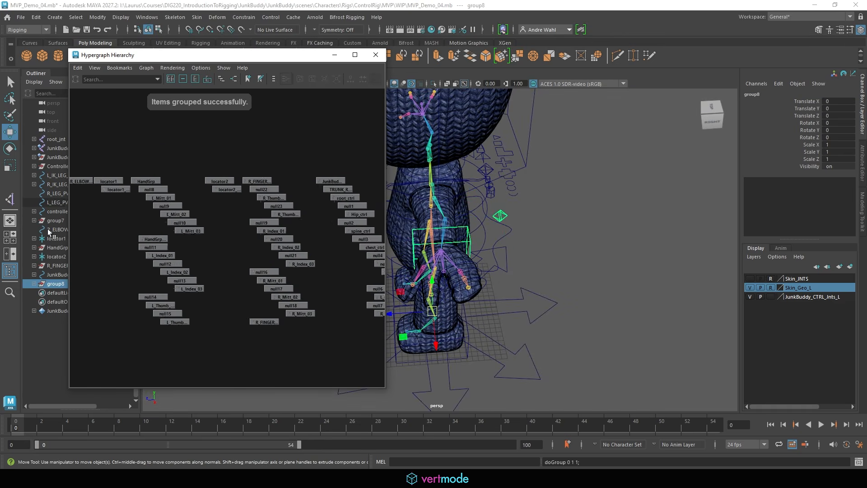
pyautogui.keyDown('alt'); pyautogui.moveTo(303, 224); pyautogui.dragTo(760, 141, button='right'); pyautogui.keyUp('alt')
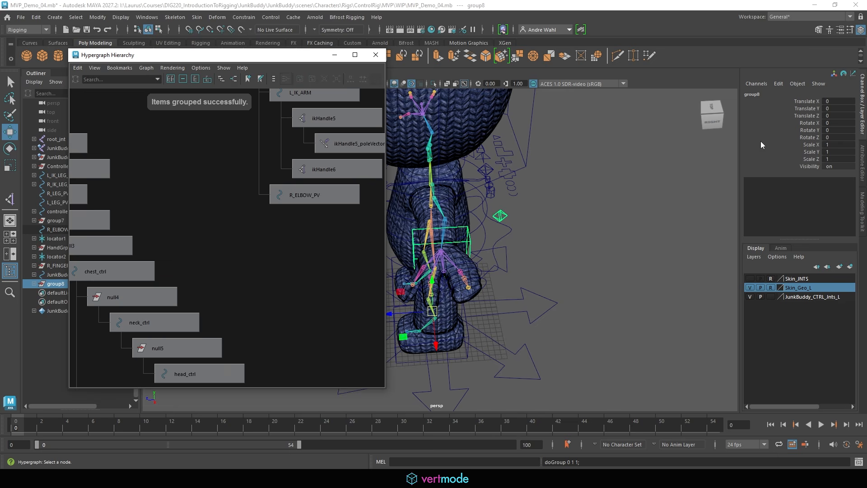
pyautogui.doubleClick(752, 95)
pyautogui.write('L_ARM_R')
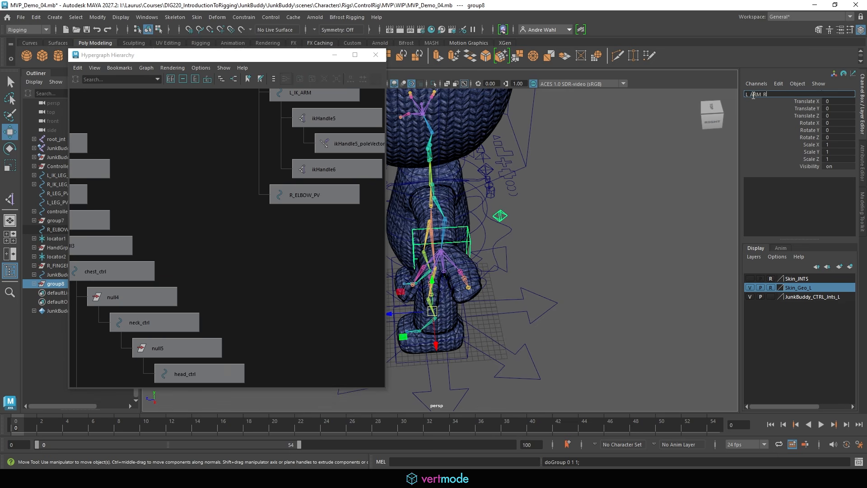
pyautogui.write('IG')
pyautogui.press('Return')
# Group the right wrist control controller15 with R_ELBOW_PV1, and name the group R_ARM_RIG.
pyautogui.keyDown('alt'); pyautogui.moveTo(577, 131); pyautogui.dragTo(522, 159); pyautogui.keyUp('alt')
pyautogui.click(523, 157)
pyautogui.press('f')
pyautogui.keyDown('alt'); pyautogui.moveTo(230, 243); pyautogui.dragTo(51, 222, button='right'); pyautogui.keyUp('alt')
pyautogui.keyDown('alt'); pyautogui.moveTo(397, 215); pyautogui.dragTo(590, 147, button='right'); pyautogui.keyUp('alt')
pyautogui.keyDown('shift'); pyautogui.click(598, 97); pyautogui.keyUp('shift')
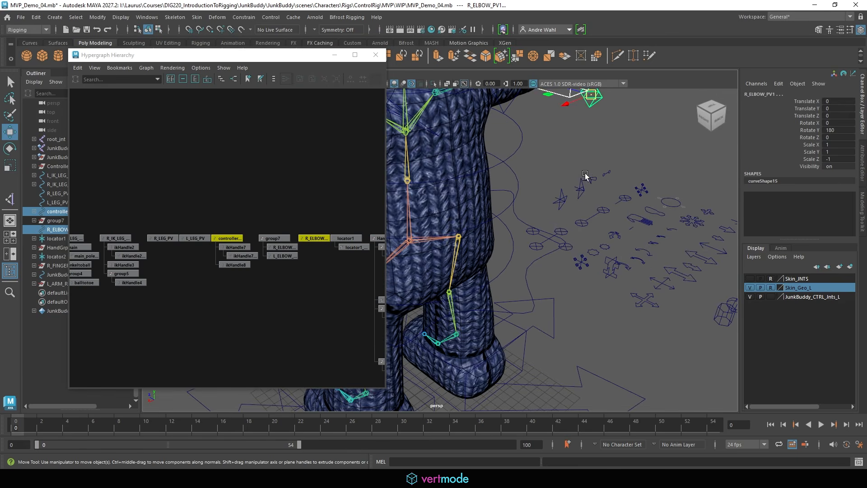
pyautogui.keyDown('alt'); pyautogui.moveTo(587, 176); pyautogui.dragTo(533, 182, button='right'); pyautogui.keyUp('alt')
pyautogui.hotkey('ctrl', 'g')
pyautogui.keyDown('alt'); pyautogui.moveTo(331, 177); pyautogui.dragTo(279, 195, button='right'); pyautogui.keyUp('alt')
pyautogui.press('f')
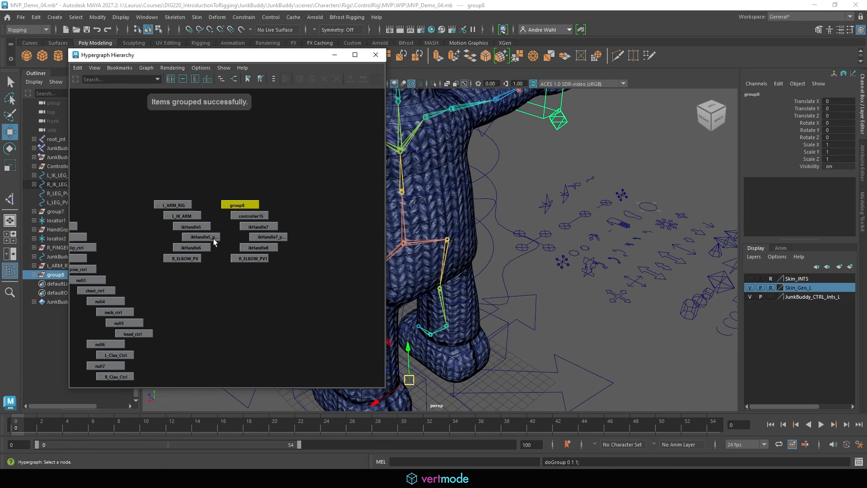
pyautogui.doubleClick(756, 94)
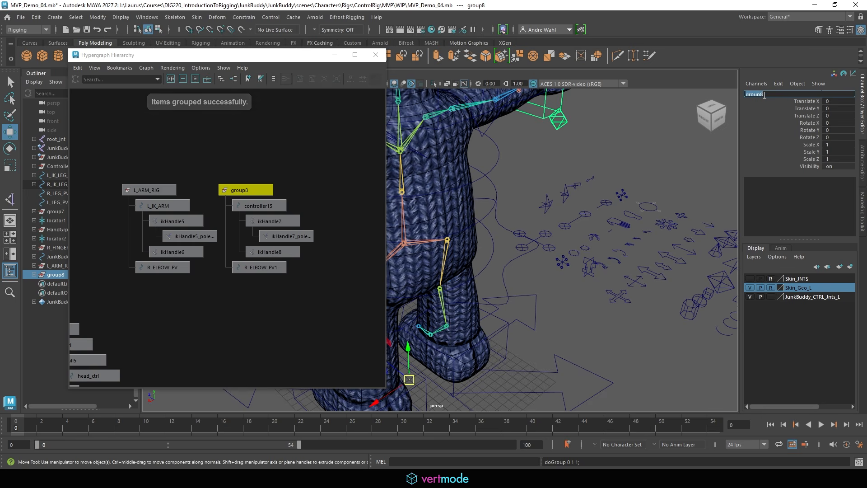
pyautogui.write('R_ARM_RIG')
pyautogui.press('Return')
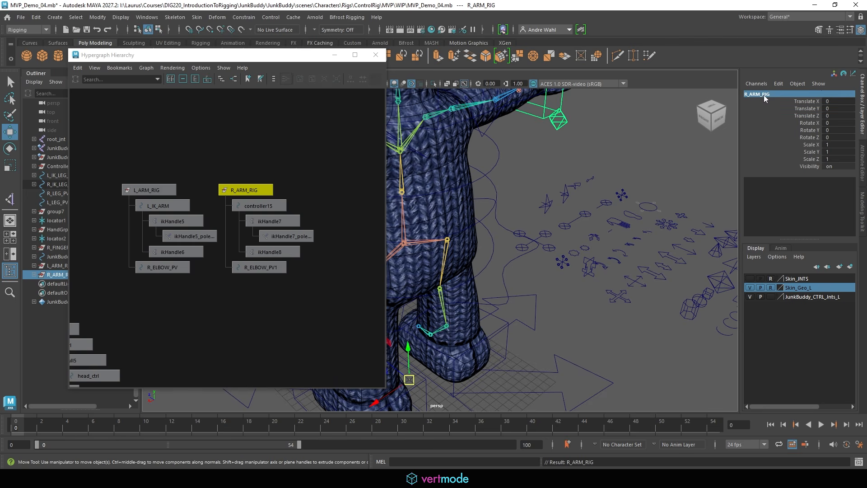
# Rename controller15 inside R_ARM_RIG as R_IK_ARM.
pyautogui.click(280, 205)
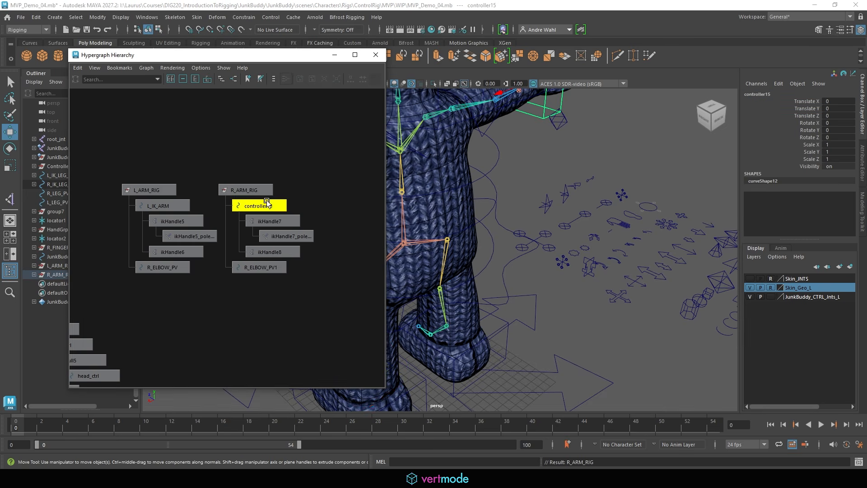
pyautogui.doubleClick(791, 94)
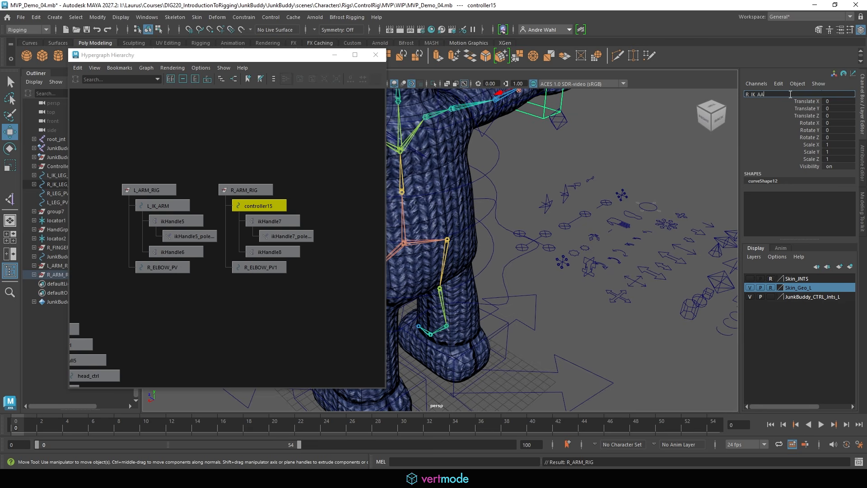
pyautogui.write('R_IK_ARM')
pyautogui.press('Return')
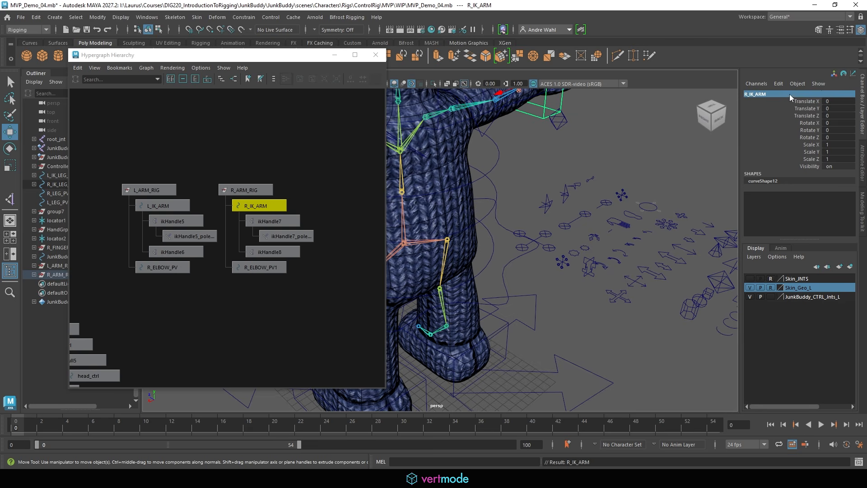
# Group L_ARM_RIG and R_ARM_RIG together, and name the new group ARM_CTRL.
pyautogui.click(248, 190)
pyautogui.keyDown('shift'); pyautogui.click(149, 190); pyautogui.keyUp('shift')
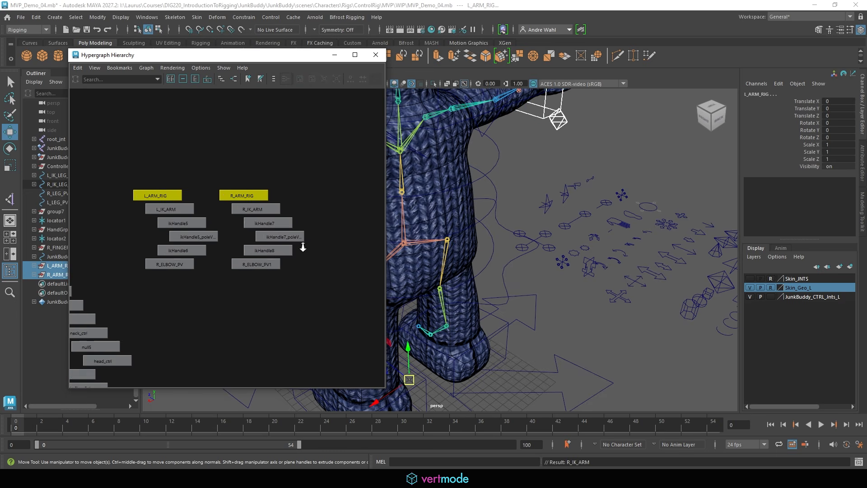
pyautogui.hotkey('ctrl', 'g')
pyautogui.press('f')
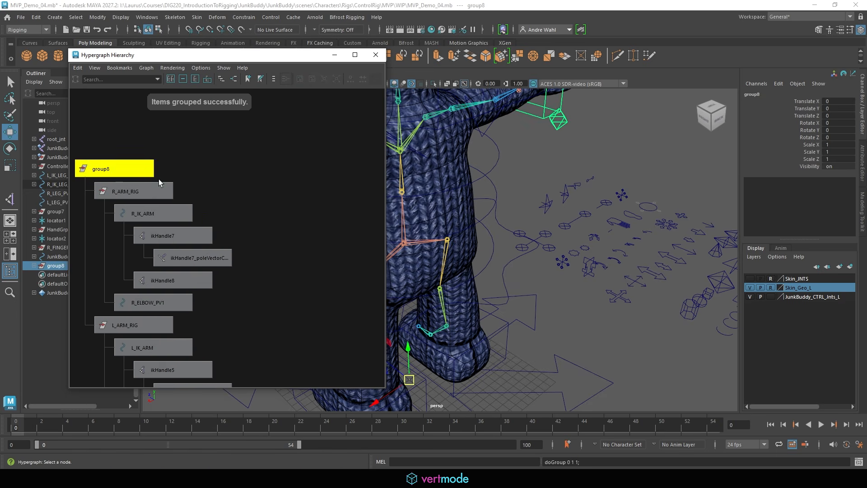
pyautogui.click(776, 93)
pyautogui.write('ARM')
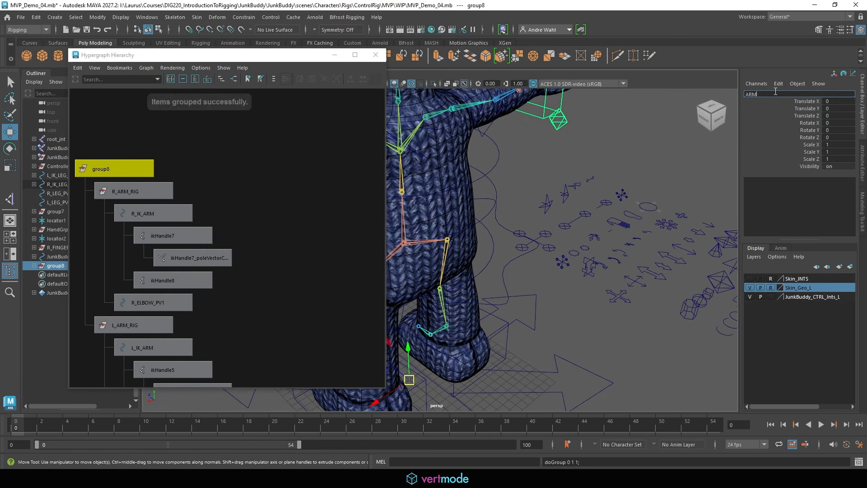
pyautogui.write('_CTRL')
pyautogui.press('Return')
# Parent the ARM_CTRL group under JunkBuddy_Global_Ctrl.
pyautogui.keyDown('alt'); pyautogui.moveTo(665, 213); pyautogui.dragTo(644, 266); pyautogui.keyUp('alt')
pyautogui.keyDown('shift'); pyautogui.click(614, 280); pyautogui.keyUp('shift')
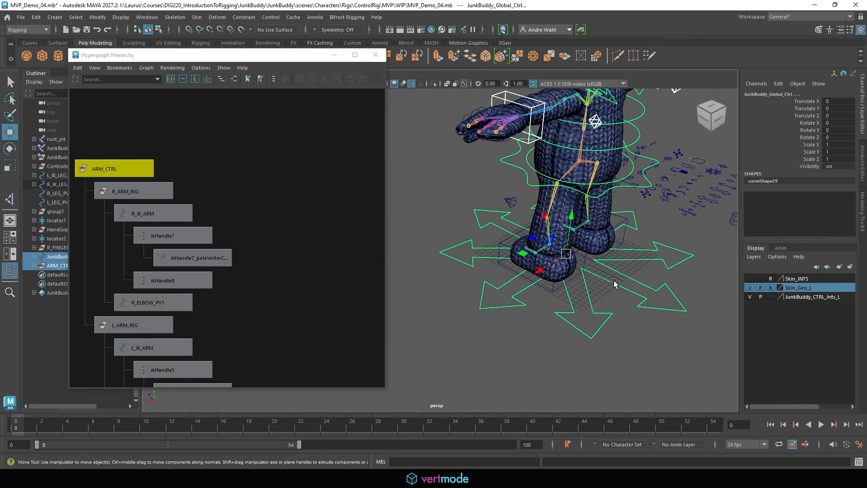
pyautogui.press('p')
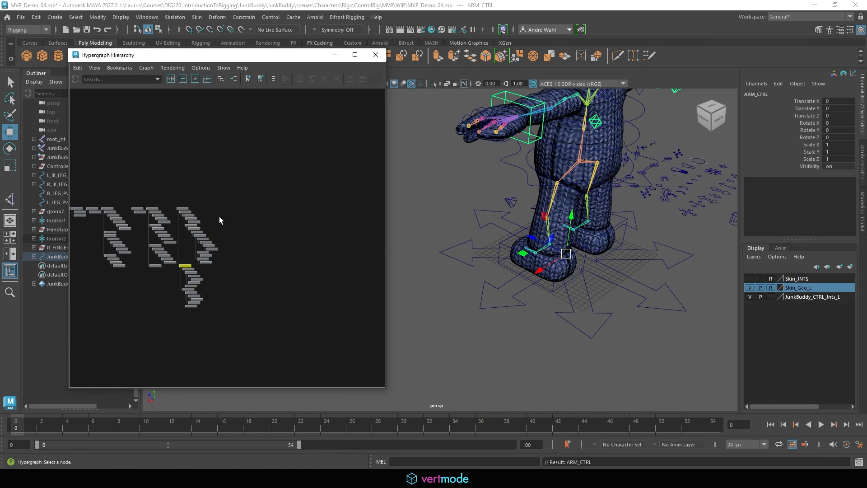
# Move JunkBuddy_Global_Ctrl to about X 10.8, Y -4.8, Z 1.1 to test whether the arm controls follow.
pyautogui.scroll(5, 218, 221)
pyautogui.keyDown('alt'); pyautogui.moveTo(245, 230); pyautogui.dragTo(262, 251, button='middle'); pyautogui.keyUp('alt')
pyautogui.click(131, 152)
pyautogui.keyDown('alt'); pyautogui.moveTo(617, 269); pyautogui.dragTo(680, 223); pyautogui.keyUp('alt')
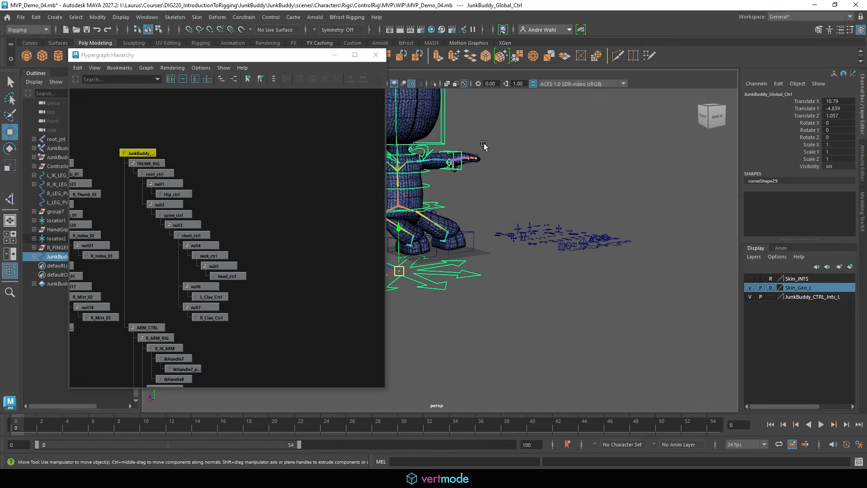
# Try deleting the R_ELBOW_PV and L_ELBOW_PV controls in group7, and undo the deletion.
pyautogui.click(484, 143)
pyautogui.keyDown('alt'); pyautogui.moveTo(524, 174); pyautogui.dragTo(563, 202, button='middle'); pyautogui.keyUp('alt')
pyautogui.keyDown('alt'); pyautogui.moveTo(563, 201); pyautogui.dragTo(661, 214); pyautogui.keyUp('alt')
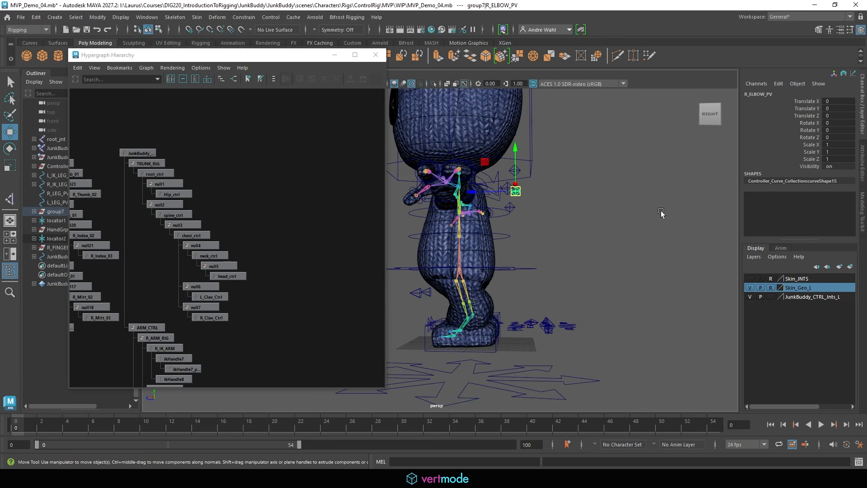
pyautogui.keyDown('alt'); pyautogui.moveTo(549, 206); pyautogui.dragTo(575, 231, button='right'); pyautogui.keyUp('alt')
pyautogui.press('q')
pyautogui.keyDown('alt'); pyautogui.moveTo(553, 180); pyautogui.dragTo(565, 159); pyautogui.keyUp('alt')
pyautogui.click(562, 148)
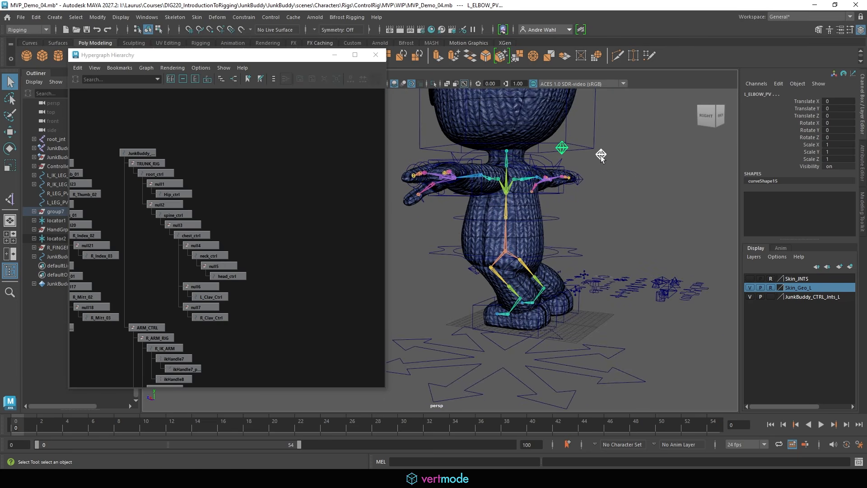
pyautogui.press('Delete')
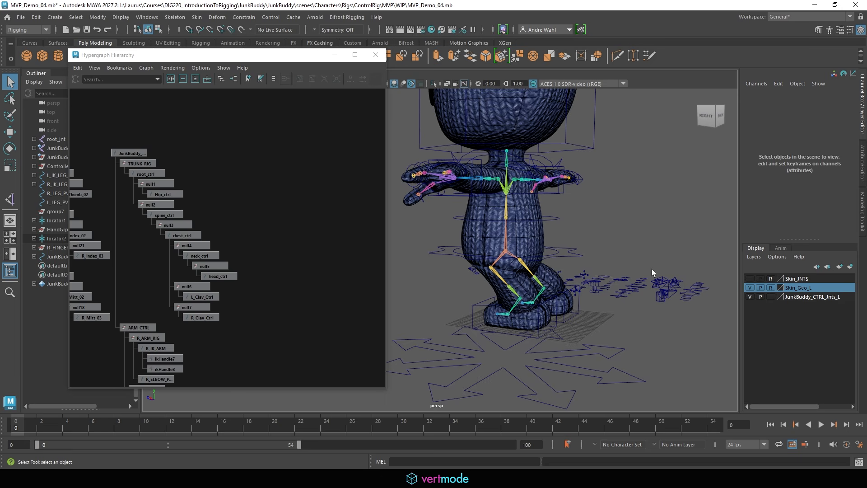
pyautogui.keyDown('alt'); pyautogui.moveTo(541, 230); pyautogui.dragTo(518, 226); pyautogui.keyUp('alt')
pyautogui.hotkey('ctrl', 'z')
pyautogui.keyDown('alt'); pyautogui.moveTo(624, 207); pyautogui.dragTo(505, 179); pyautogui.keyUp('alt')
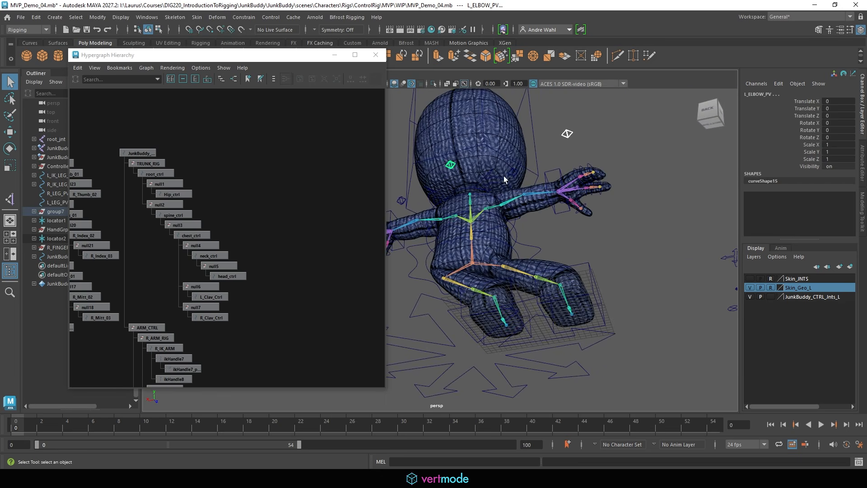
# Select the two elbow pole vector controls inside the arm rigs to check how they relate to the arms.
pyautogui.click(513, 173)
pyautogui.keyDown('shift'); pyautogui.click(401, 200); pyautogui.keyUp('shift')
pyautogui.press('w')
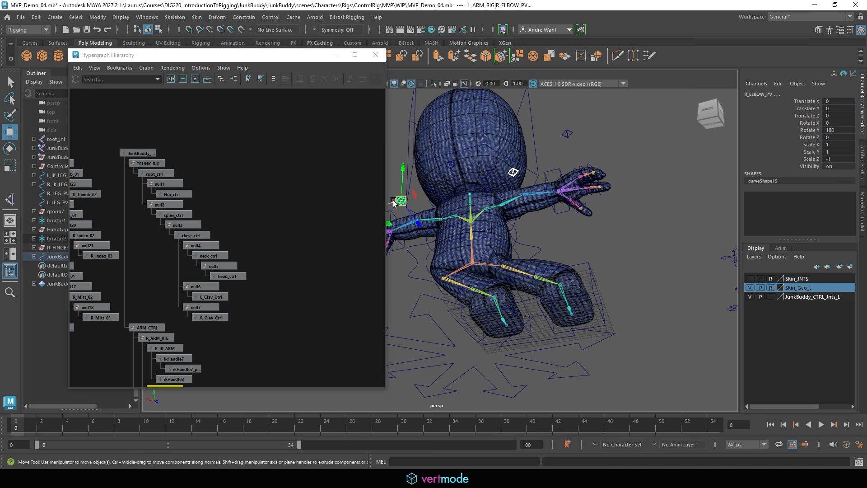
pyautogui.moveTo(392, 202); pyautogui.dragTo(388, 212)
pyautogui.click(589, 299)
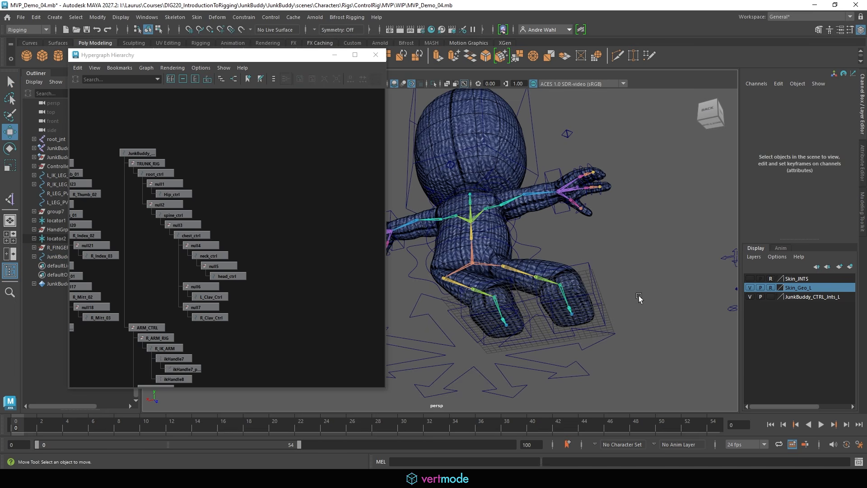
# Reset JunkBuddy_Global_Ctrl to the origin by setting Translate X, Y and Z to 0, and deselect it.
pyautogui.keyDown('alt'); pyautogui.moveTo(639, 298); pyautogui.dragTo(470, 302, button='right'); pyautogui.keyUp('alt')
pyautogui.keyDown('alt'); pyautogui.moveTo(469, 301); pyautogui.dragTo(764, 148); pyautogui.keyUp('alt')
pyautogui.click(474, 324)
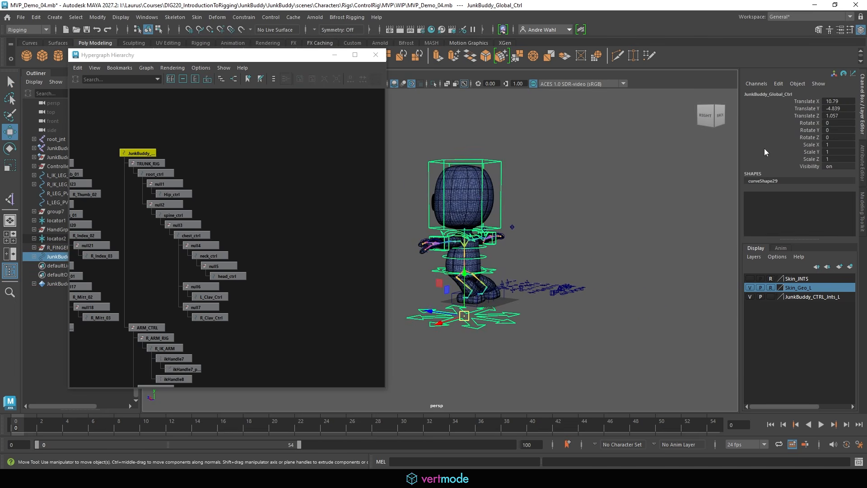
pyautogui.keyDown('shift'); pyautogui.click(842, 115); pyautogui.keyUp('shift')
pyautogui.write('0')
pyautogui.press('Return')
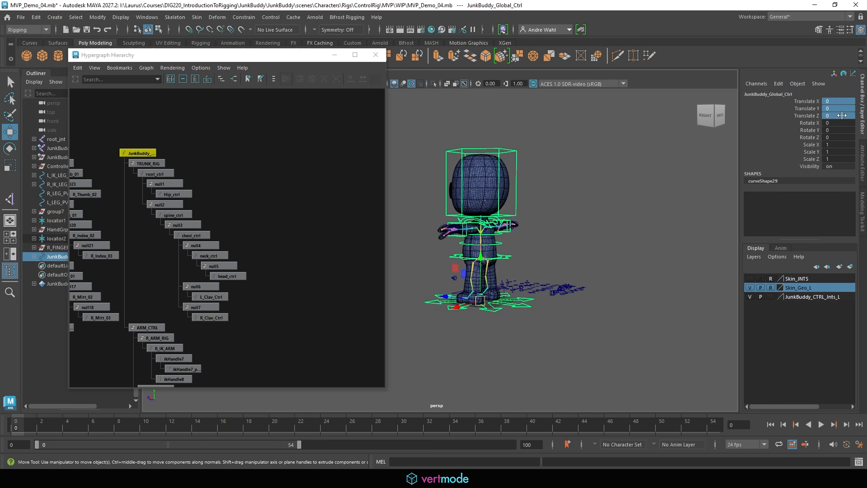
pyautogui.keyDown('alt'); pyautogui.moveTo(516, 233); pyautogui.dragTo(573, 283, button='right'); pyautogui.keyUp('alt')
pyautogui.click(462, 226)
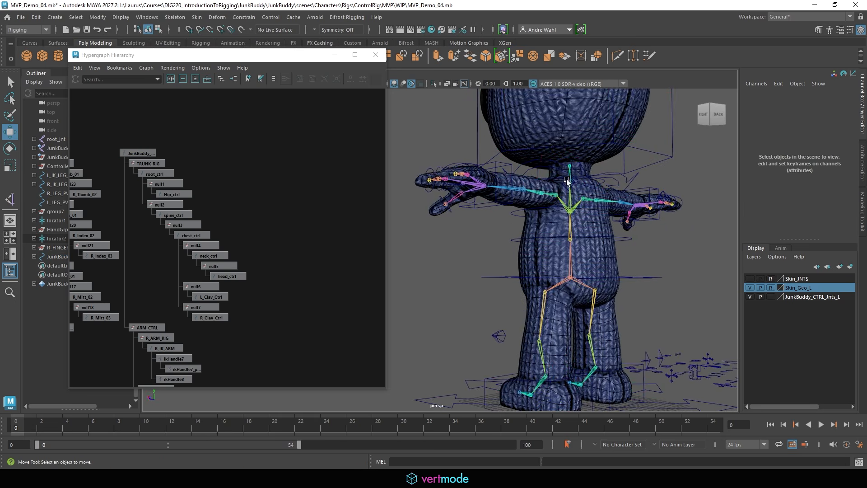
# Test-move the R_ELBOW_PV control to about X 3.6, Y 5.8, Z -3.9 to check the arm's response, and undo the move.
pyautogui.click(567, 181)
pyautogui.keyDown('alt'); pyautogui.moveTo(600, 221); pyautogui.dragTo(563, 182); pyautogui.keyUp('alt')
pyautogui.moveTo(531, 136); pyautogui.dragTo(544, 93)
pyautogui.hotkey('ctrl', 'z')
pyautogui.click(691, 167)
pyautogui.moveTo(689, 167); pyautogui.dragTo(670, 109)
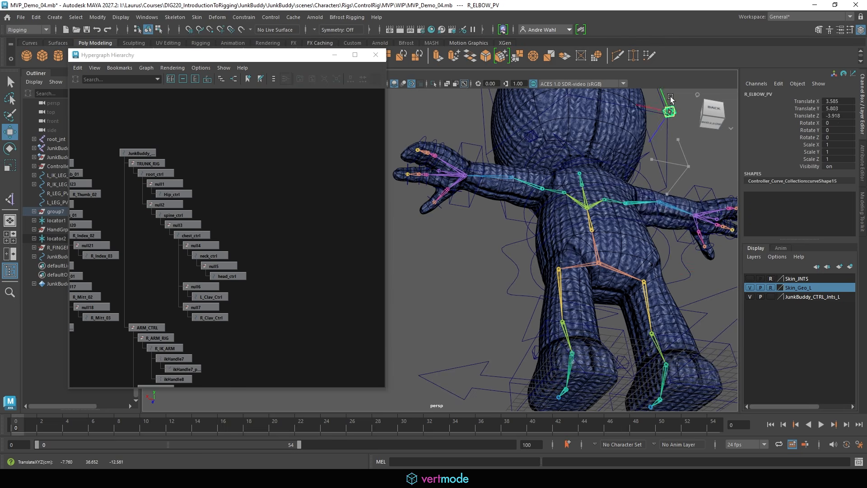
pyautogui.hotkey('ctrl', 'z')
# Group the left foot control L_IK_LEG_CTRL together with its knee pole vector control L_LEG_PV.
pyautogui.keyDown('alt'); pyautogui.moveTo(614, 292); pyautogui.dragTo(565, 256, button='right'); pyautogui.keyUp('alt')
pyautogui.keyDown('alt'); pyautogui.moveTo(566, 255); pyautogui.dragTo(718, 289); pyautogui.keyUp('alt')
pyautogui.keyDown('alt'); pyautogui.moveTo(573, 270); pyautogui.dragTo(659, 201, button='middle'); pyautogui.keyUp('alt')
pyautogui.keyDown('alt'); pyautogui.moveTo(659, 201); pyautogui.dragTo(679, 226, button='right'); pyautogui.keyUp('alt')
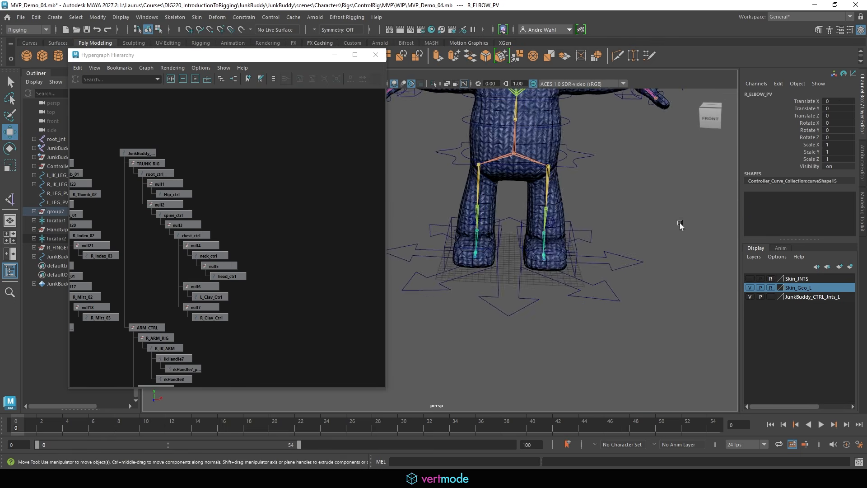
pyautogui.keyDown('alt'); pyautogui.moveTo(679, 226); pyautogui.dragTo(626, 233); pyautogui.keyUp('alt')
pyautogui.click(610, 256)
pyautogui.scroll(-5, 227, 220)
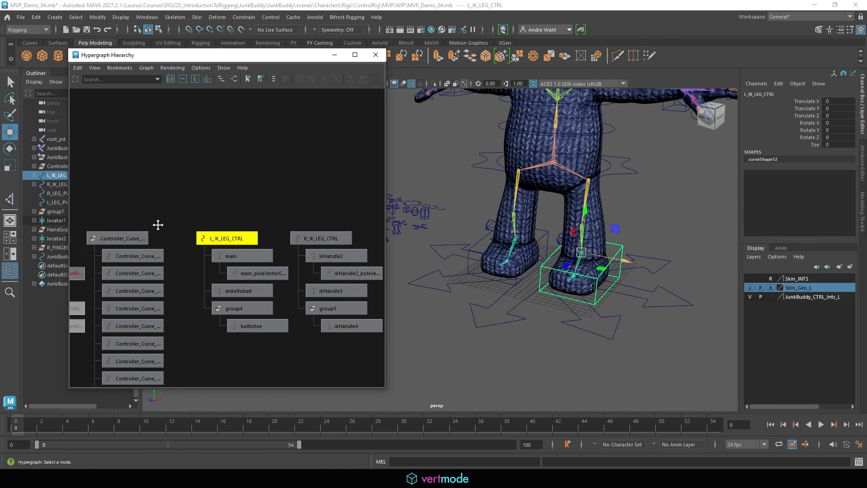
pyautogui.keyDown('alt'); pyautogui.moveTo(159, 225); pyautogui.dragTo(185, 184, button='middle'); pyautogui.keyUp('alt')
pyautogui.keyDown('alt'); pyautogui.moveTo(619, 256); pyautogui.dragTo(408, 235); pyautogui.keyUp('alt')
pyautogui.keyDown('shift'); pyautogui.click(419, 212); pyautogui.keyUp('shift')
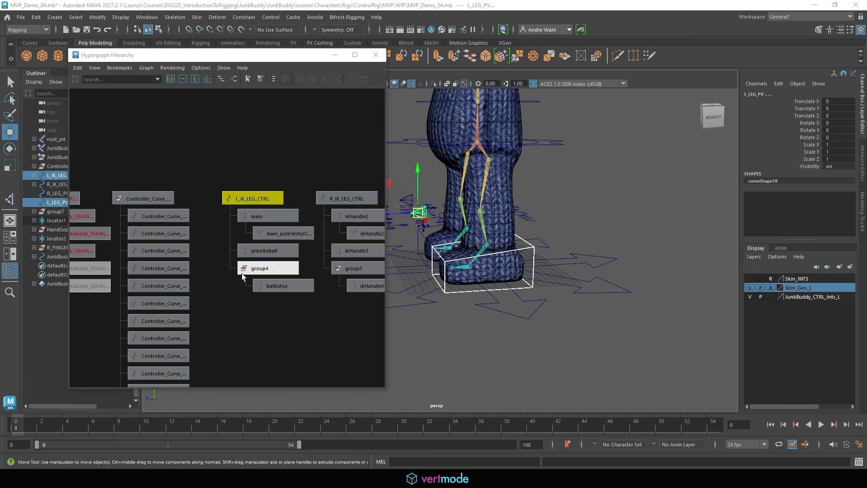
pyautogui.hotkey('ctrl', 'g')
pyautogui.press('f')
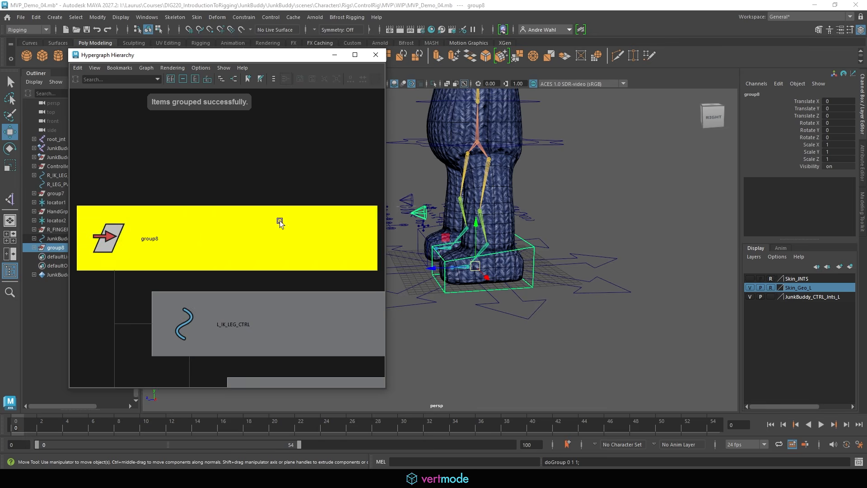
# Rename the new group holding the left leg controls as L_LEG_RIG.
pyautogui.click(783, 94)
pyautogui.write('L')
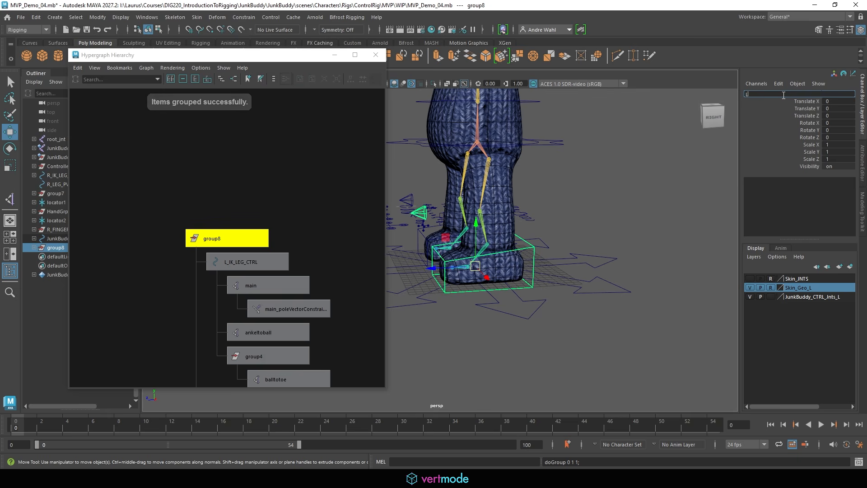
pyautogui.write('_LEG_RIG')
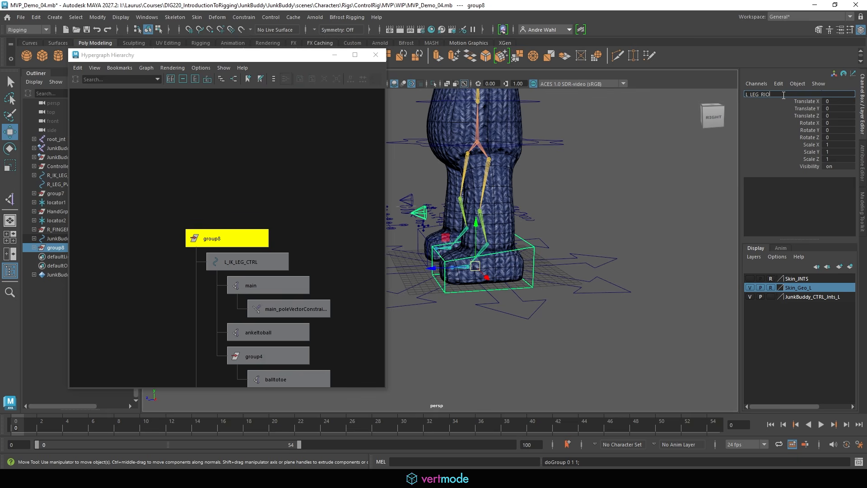
pyautogui.press('Return')
# Group the right leg's R_IK_LEG_CTRL and R_LEG_PV controls and name the group R_LEG_RIG.
pyautogui.keyDown('alt'); pyautogui.moveTo(452, 252); pyautogui.dragTo(509, 261); pyautogui.keyUp('alt')
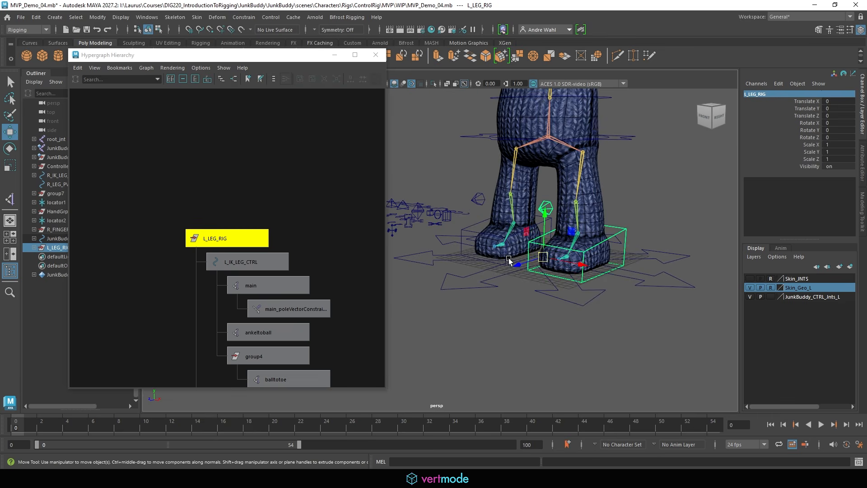
pyautogui.moveTo(476, 234); pyautogui.dragTo(558, 259)
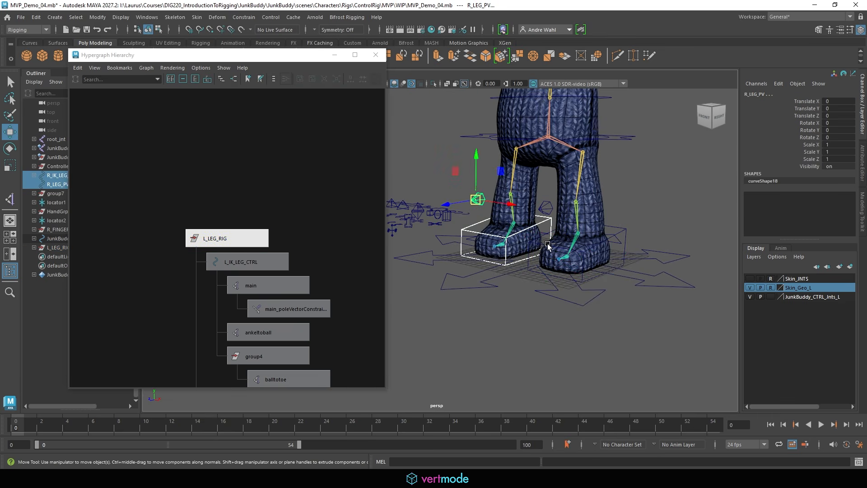
pyautogui.hotkey('ctrl', 'g')
pyautogui.doubleClick(755, 95)
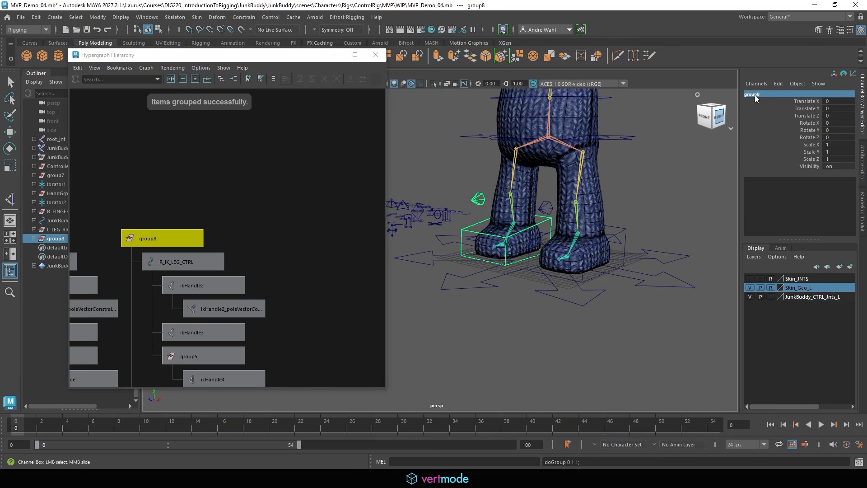
pyautogui.write('R_LEG_R')
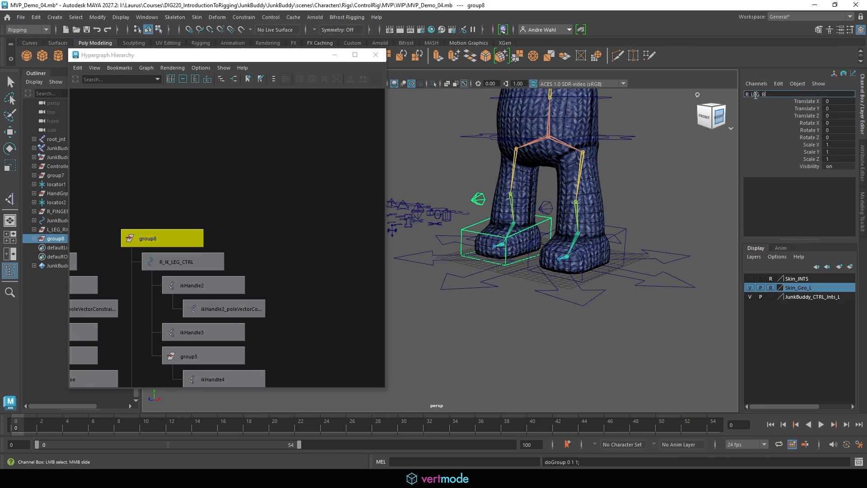
pyautogui.write('IG')
pyautogui.press('Return')
# Group R_LEG_RIG and L_LEG_RIG under one parent group named LEG_RIGs.
pyautogui.press('a')
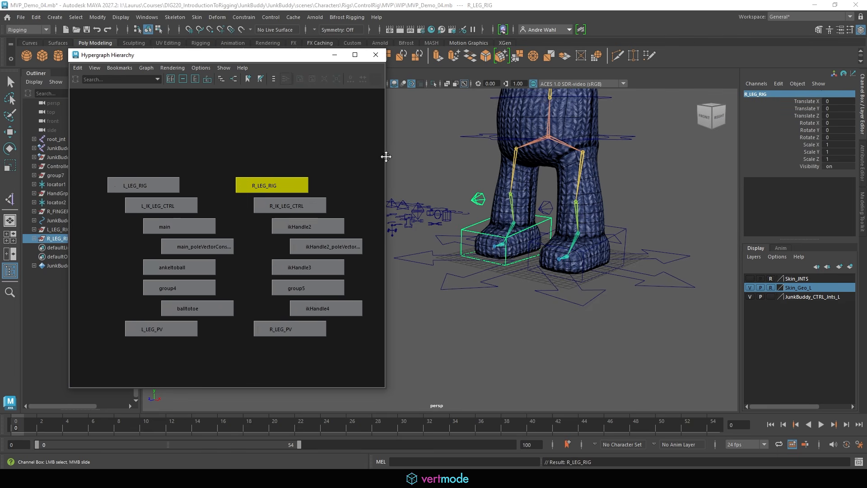
pyautogui.keyDown('shift'); pyautogui.click(135, 179); pyautogui.keyUp('shift')
pyautogui.hotkey('ctrl', 'g')
pyautogui.press('w')
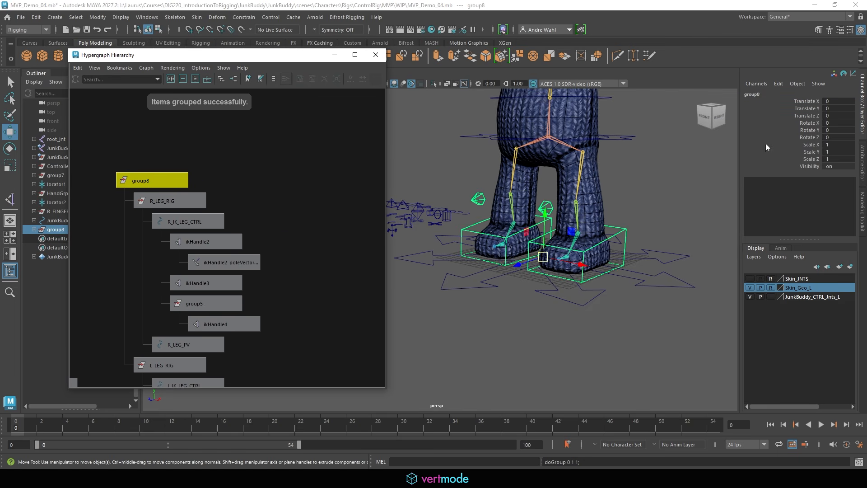
pyautogui.doubleClick(751, 94)
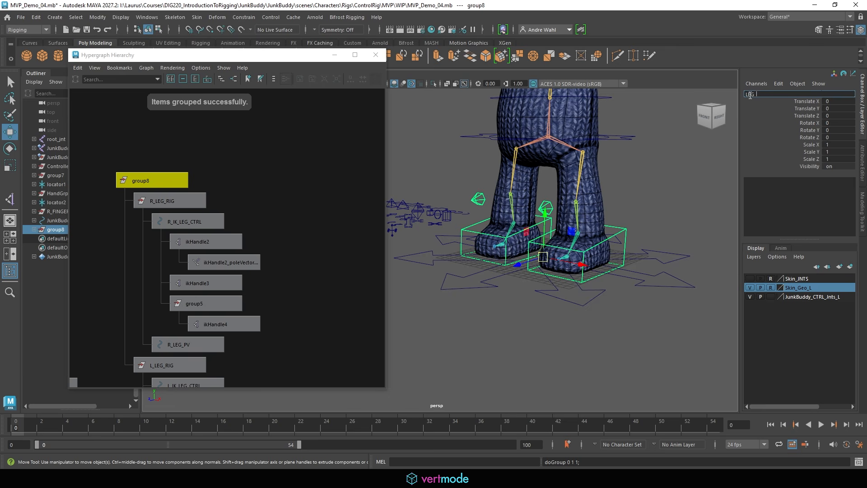
pyautogui.write('LEG_RIGs')
pyautogui.press('Return')
pyautogui.keyDown('alt'); pyautogui.moveTo(650, 248); pyautogui.dragTo(625, 230, button='middle'); pyautogui.keyUp('alt')
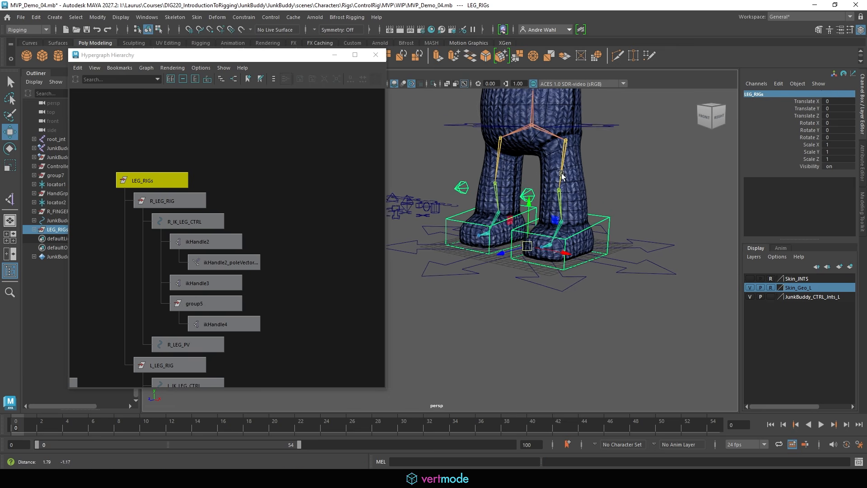
# Parent the LEG_RIGs group under JunkBuddy_Global_Ctrl.
pyautogui.keyDown('shift'); pyautogui.click(629, 254); pyautogui.keyUp('shift')
pyautogui.press('p')
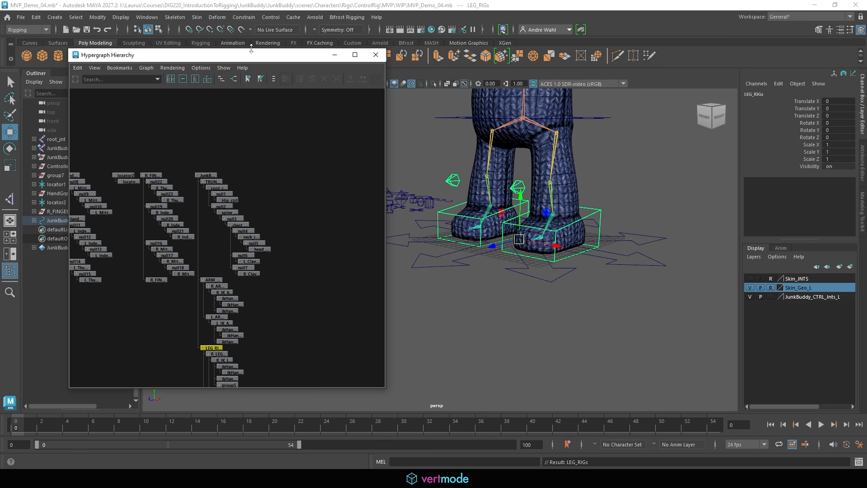
pyautogui.moveTo(256, 59); pyautogui.dragTo(512, 483)
# Group HandGrp and R_FINGER_RIG together.
pyautogui.keyDown('alt'); pyautogui.moveTo(264, 210); pyautogui.dragTo(328, 228, button='middle'); pyautogui.keyUp('alt')
pyautogui.click(75, 212)
pyautogui.scroll(-2, 367, 204)
pyautogui.keyDown('alt'); pyautogui.moveTo(407, 148); pyautogui.dragTo(253, 208, button='middle'); pyautogui.keyUp('alt')
pyautogui.keyDown('alt'); pyautogui.moveTo(343, 206); pyautogui.dragTo(517, 209); pyautogui.keyUp('alt')
pyautogui.click(54, 194)
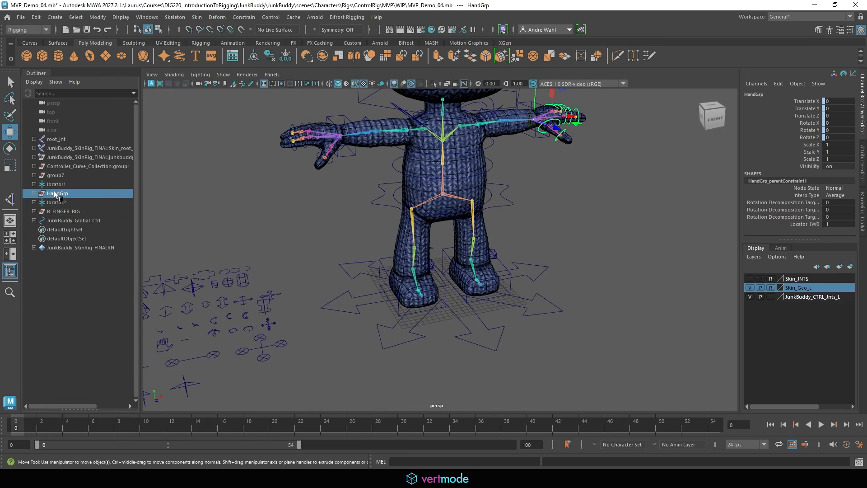
pyautogui.keyDown('ctrl'); pyautogui.click(81, 211); pyautogui.keyUp('ctrl')
pyautogui.moveTo(0, 253); pyautogui.dragTo(316, 139)
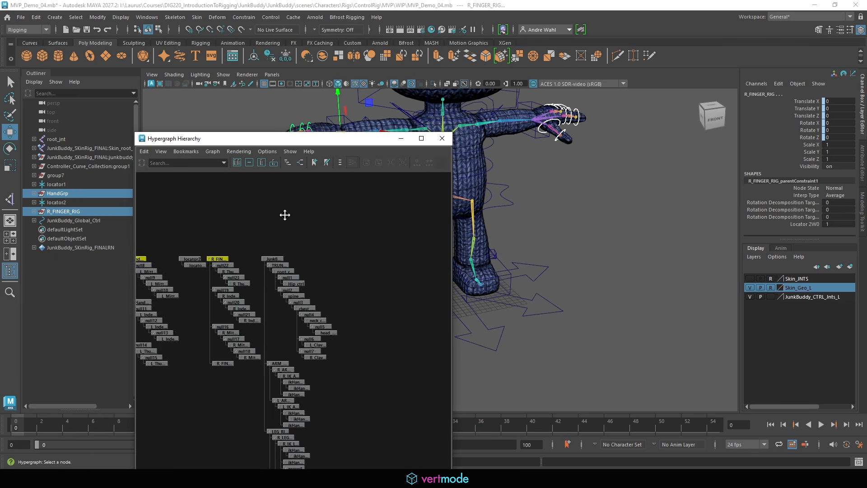
pyautogui.keyDown('alt'); pyautogui.moveTo(284, 214); pyautogui.dragTo(256, 224, button='middle'); pyautogui.keyUp('alt')
pyautogui.hotkey('ctrl', 'g')
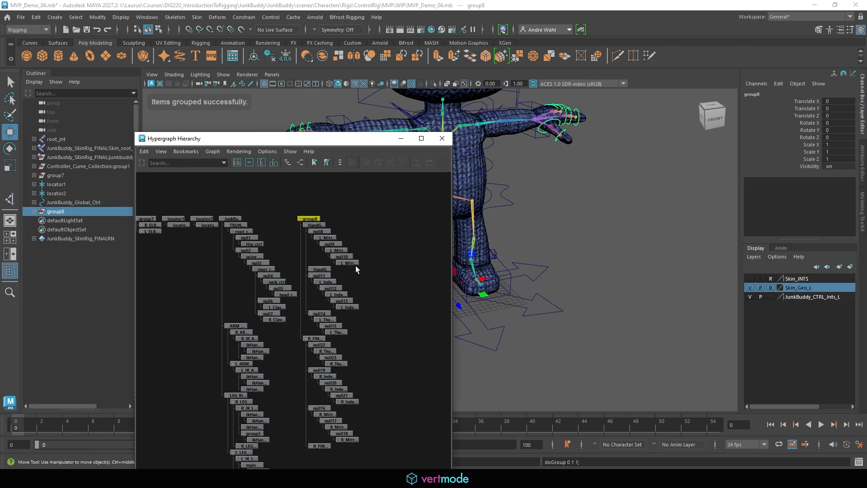
# Rename the new hand group FINGER_RIGS and parent it under JunkBuddy_Global_Ctrl.
pyautogui.doubleClick(760, 96)
pyautogui.write('FI')
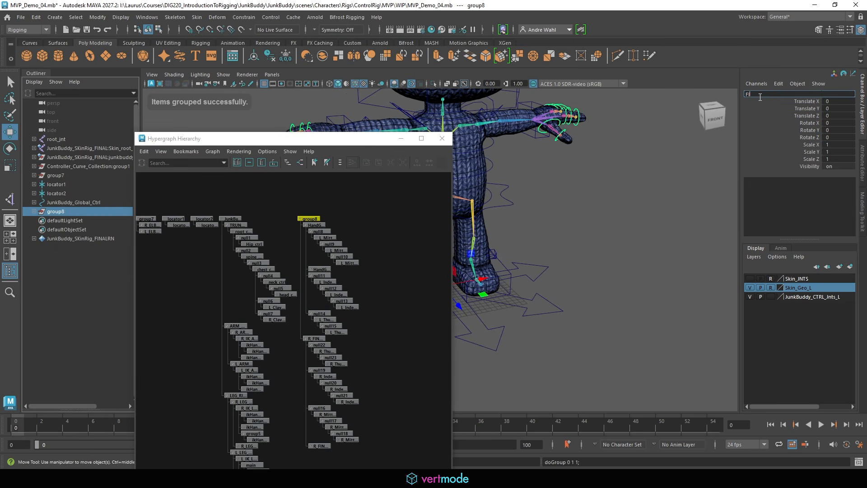
pyautogui.write('NGER_RIG')
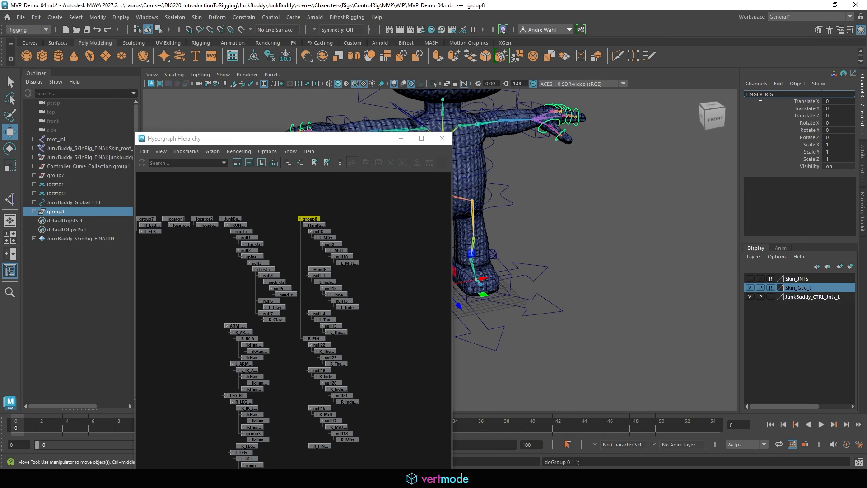
pyautogui.write('S')
pyautogui.press('Return')
pyautogui.keyDown('ctrl'); pyautogui.click(67, 202); pyautogui.keyUp('ctrl')
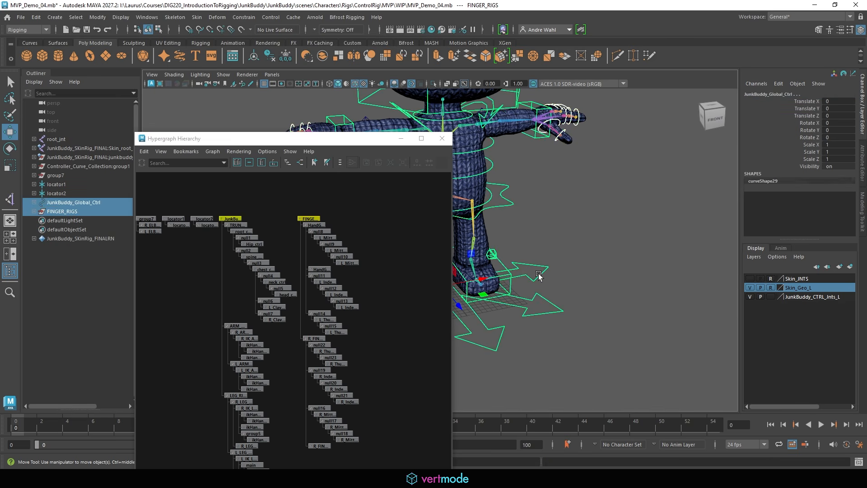
pyautogui.press('p')
# Group locator1 and locator2 together and name the group LOCATORS.
pyautogui.click(53, 195)
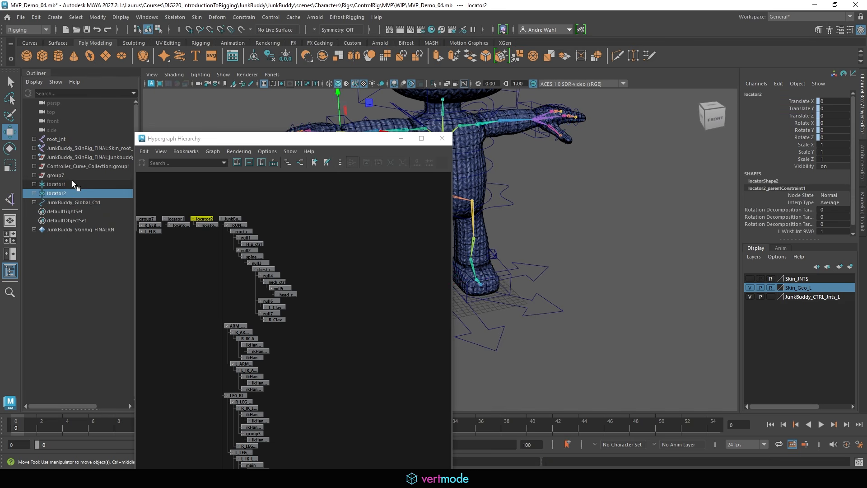
pyautogui.keyDown('ctrl'); pyautogui.click(56, 184); pyautogui.keyUp('ctrl')
pyautogui.scroll(2, 324, 260)
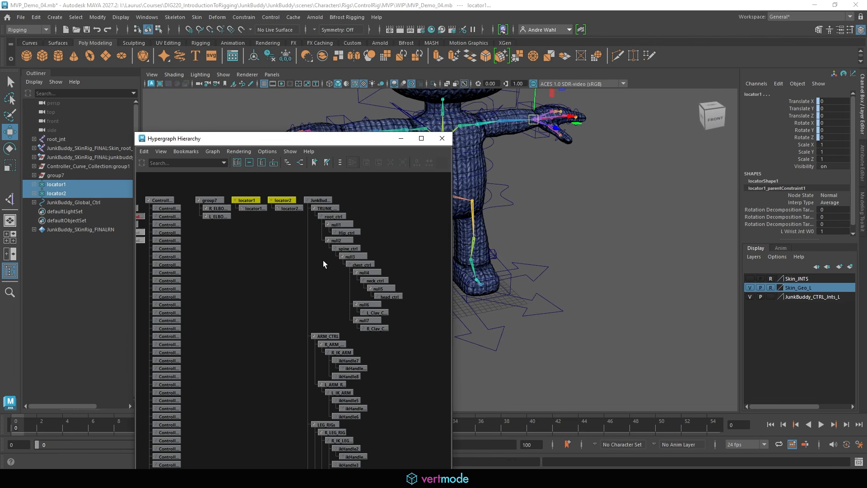
pyautogui.hotkey('ctrl', 'g')
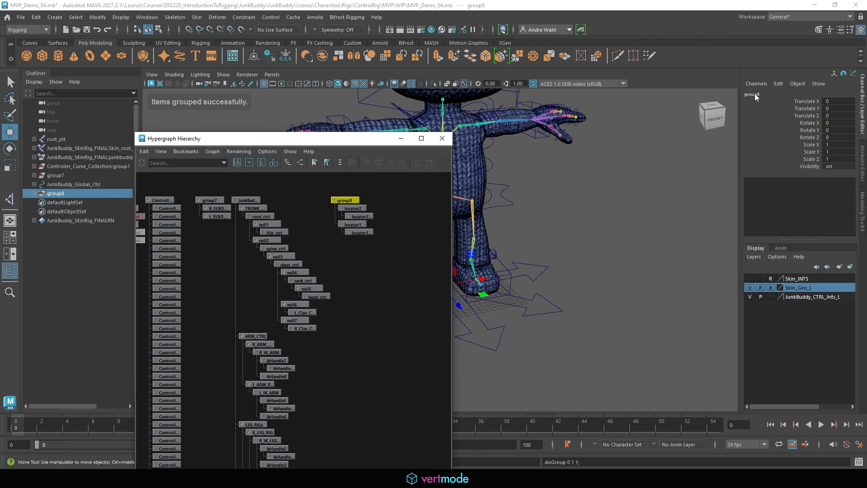
pyautogui.click(755, 94)
pyautogui.write('LOCATORS')
pyautogui.press('Return')
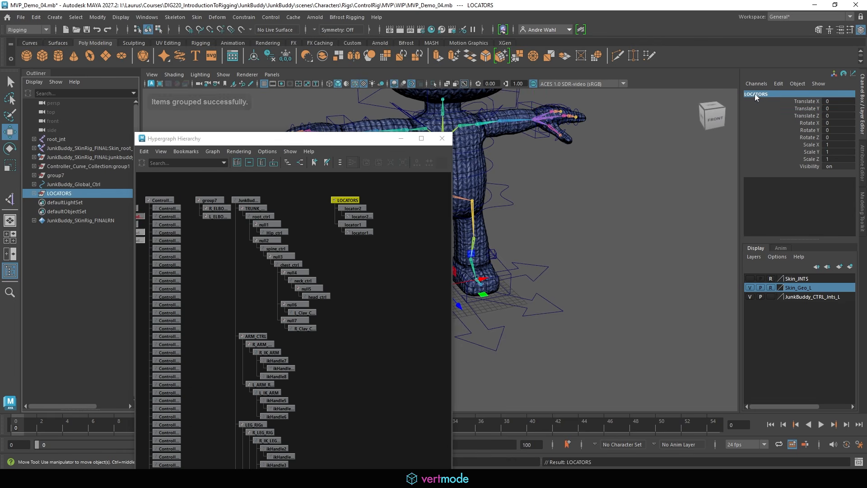
# Parent the LOCATORS group under JunkBuddy_Global_Ctrl.
pyautogui.keyDown('shift'); pyautogui.click(538, 295); pyautogui.keyUp('shift')
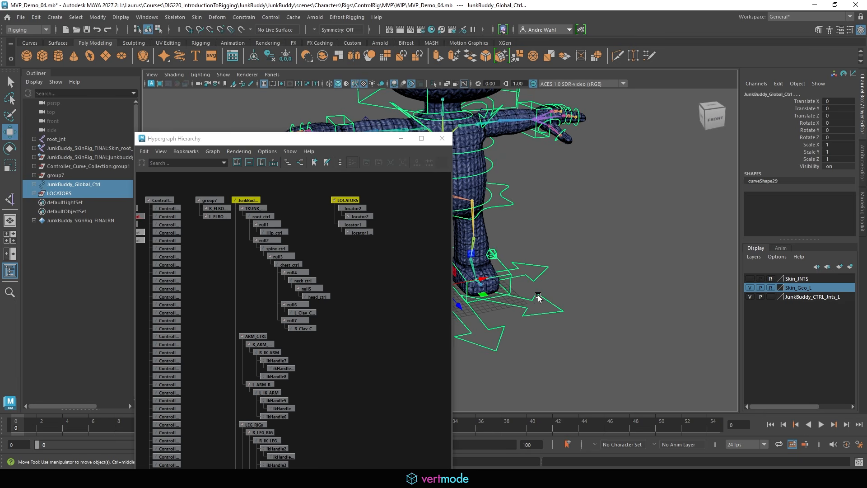
pyautogui.press('p')
pyautogui.click(546, 278)
# Parent group7, which holds the left and right elbow controls, under the ARM_CTRL group.
pyautogui.click(56, 175)
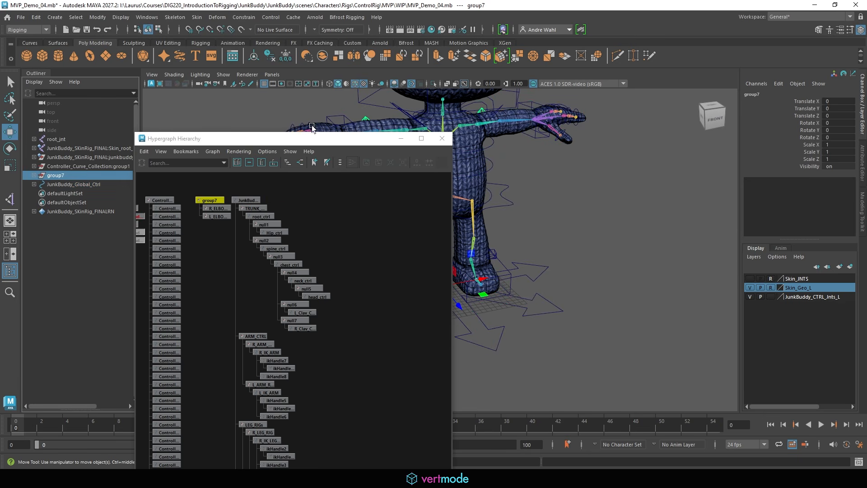
pyautogui.moveTo(326, 141); pyautogui.dragTo(0, 157)
pyautogui.scroll(-3, 357, 192)
pyautogui.keyDown('alt'); pyautogui.moveTo(357, 193); pyautogui.dragTo(505, 185); pyautogui.keyUp('alt')
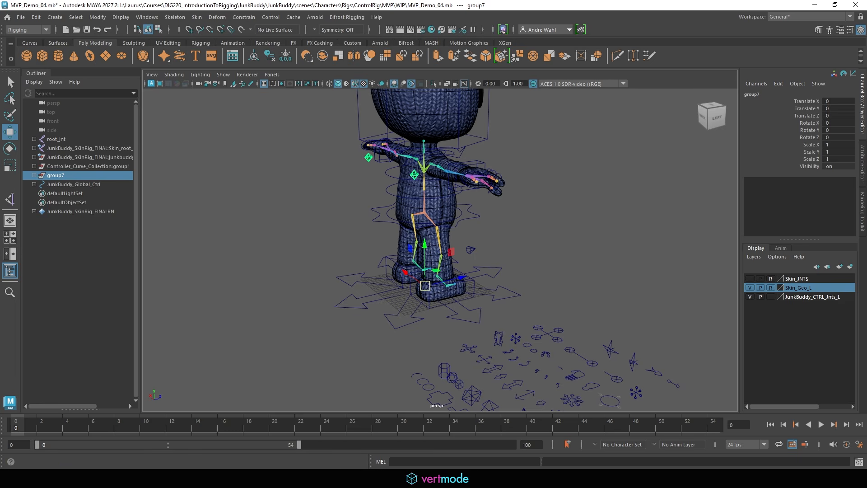
pyautogui.moveTo(0, 149); pyautogui.dragTo(271, 92)
pyautogui.keyDown('alt'); pyautogui.moveTo(312, 203); pyautogui.dragTo(375, 222, button='right'); pyautogui.keyUp('alt')
pyautogui.keyDown('alt'); pyautogui.moveTo(314, 235); pyautogui.dragTo(299, 160, button='middle'); pyautogui.keyUp('alt')
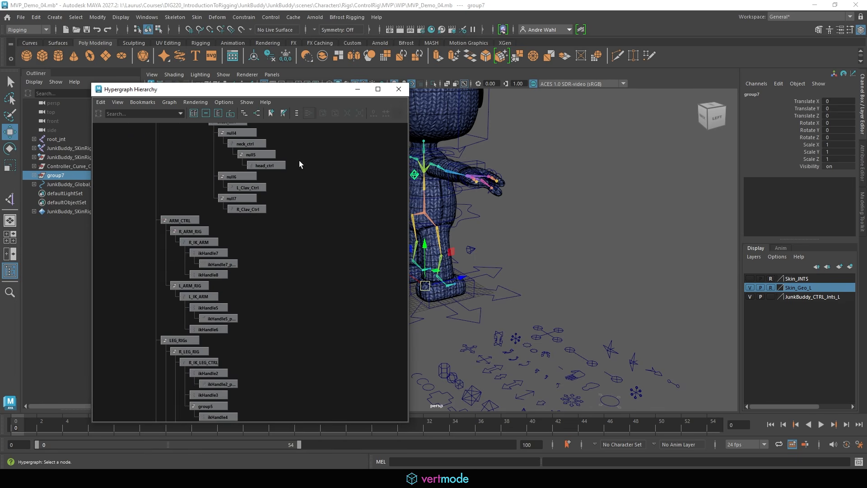
pyautogui.keyDown('alt'); pyautogui.moveTo(293, 258); pyautogui.dragTo(328, 286, button='middle'); pyautogui.keyUp('alt')
pyautogui.keyDown('alt'); pyautogui.moveTo(328, 285); pyautogui.dragTo(334, 313, button='right'); pyautogui.keyUp('alt')
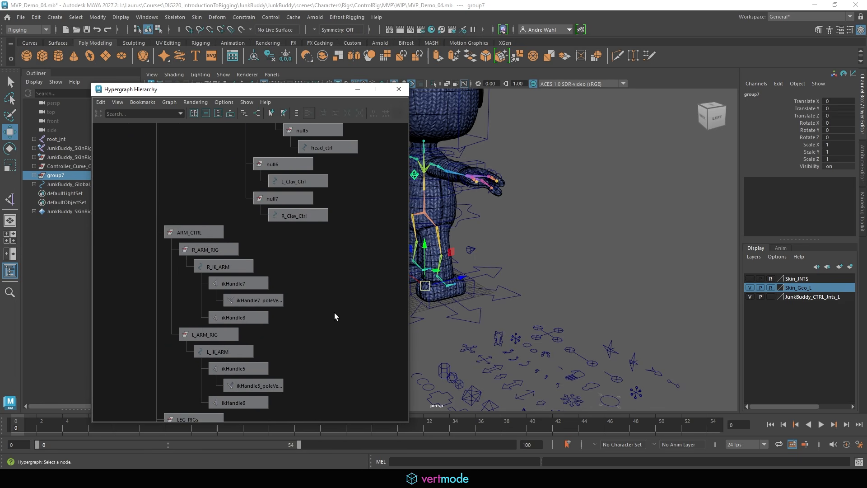
pyautogui.keyDown('shift'); pyautogui.click(184, 232); pyautogui.keyUp('shift')
pyautogui.press('p')
pyautogui.keyDown('alt'); pyautogui.moveTo(183, 271); pyautogui.dragTo(117, 276, button='right'); pyautogui.keyUp('alt')
# Delete the leftover control shape library group Controller_Curve_Collection:group1 from the scene.
pyautogui.moveTo(247, 88); pyautogui.dragTo(531, 73)
pyautogui.click(95, 167)
pyautogui.click(682, 73)
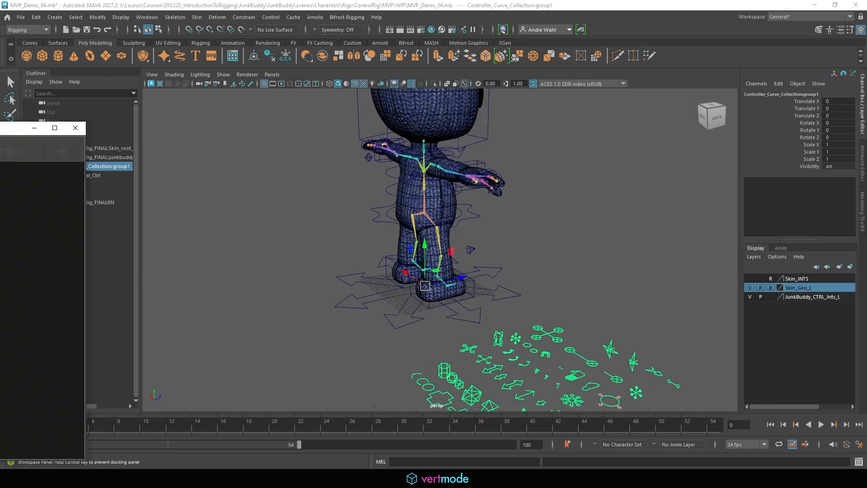
pyautogui.scroll(2, 357, 232)
pyautogui.keyDown('alt'); pyautogui.moveTo(357, 233); pyautogui.dragTo(393, 240); pyautogui.keyUp('alt')
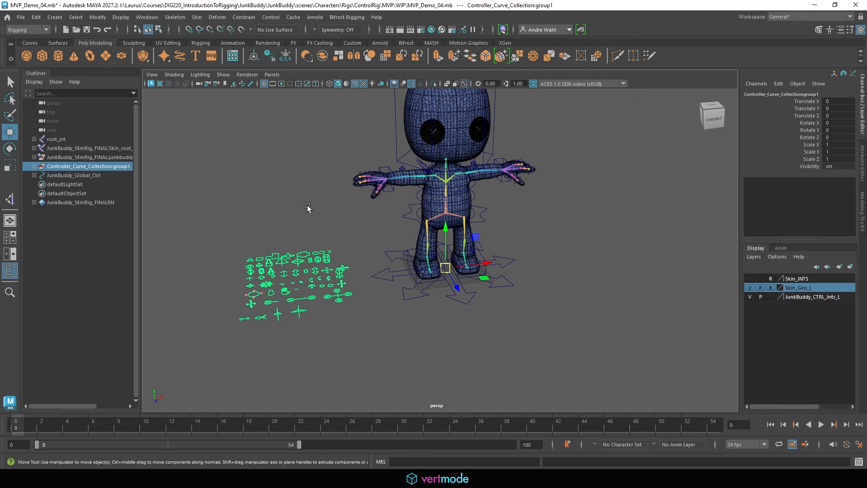
pyautogui.press('Delete')
# Put JunkBuddy_Global_Ctrl into its own top-level group and name that group CTRL_RIG.
pyautogui.click(70, 157)
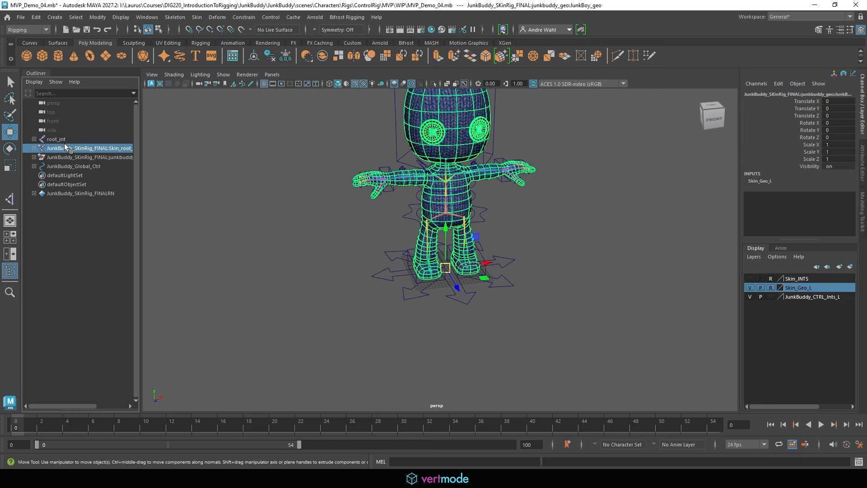
pyautogui.click(63, 140)
pyautogui.press('f')
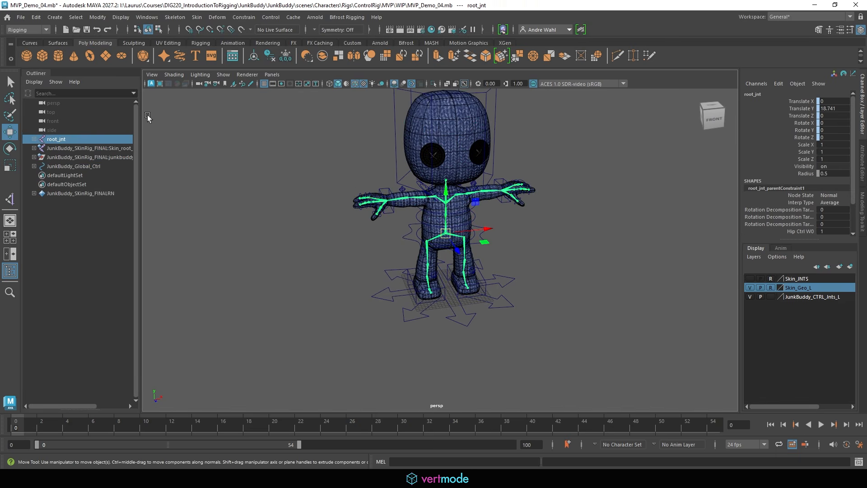
pyautogui.click(71, 159)
pyautogui.click(80, 166)
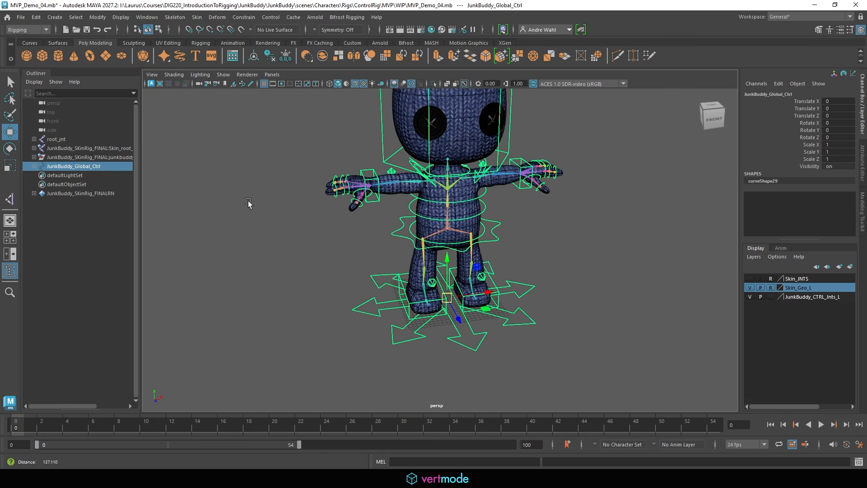
pyautogui.press('f')
pyautogui.hotkey('ctrl', 'g')
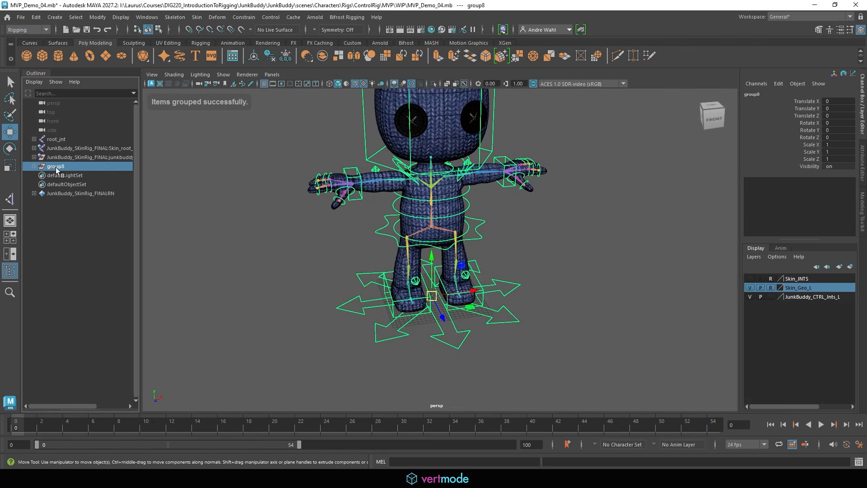
pyautogui.doubleClick(57, 167)
pyautogui.write('d')
pyautogui.write('TRL_RI')
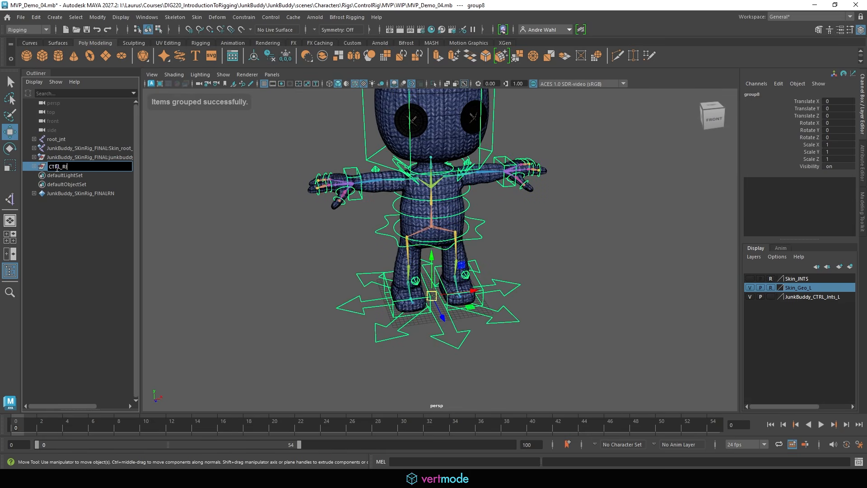
pyautogui.write('G')
pyautogui.press('Return')
# Check the contents of the JunkBuddy geometry node, then group it and name the group GEO_RIG.
pyautogui.click(79, 157)
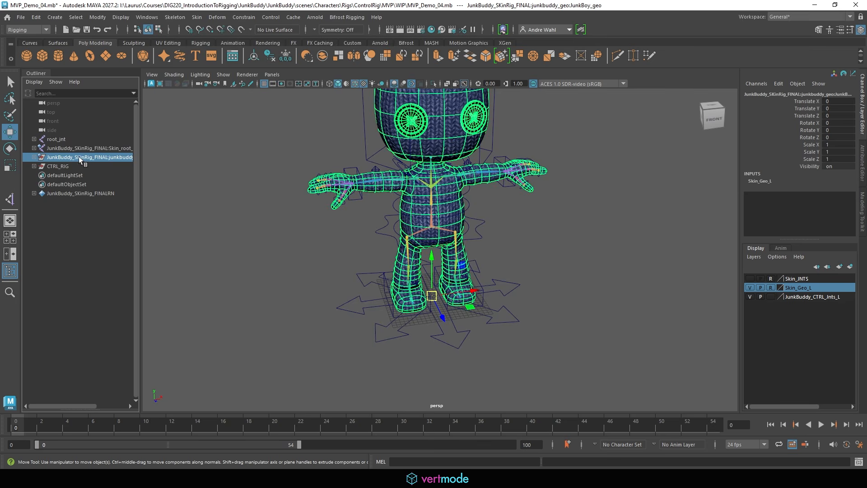
pyautogui.click(34, 157)
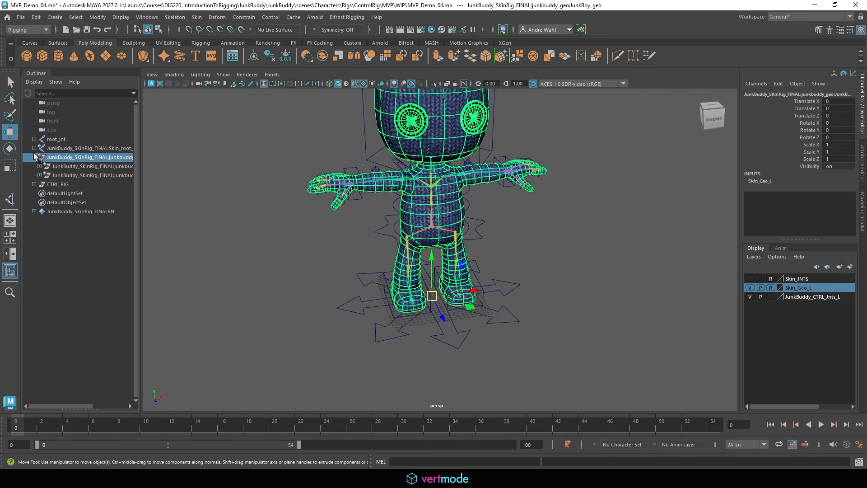
pyautogui.click(39, 167)
pyautogui.click(39, 185)
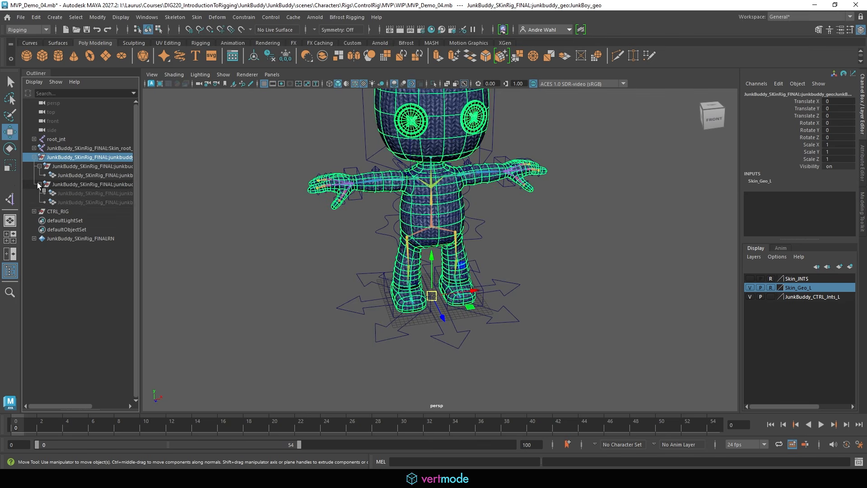
pyautogui.click(34, 157)
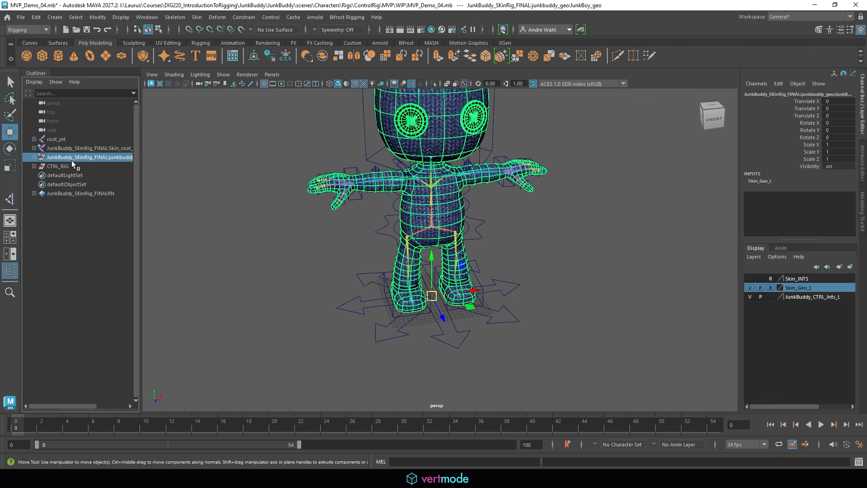
pyautogui.hotkey('ctrl', 'g')
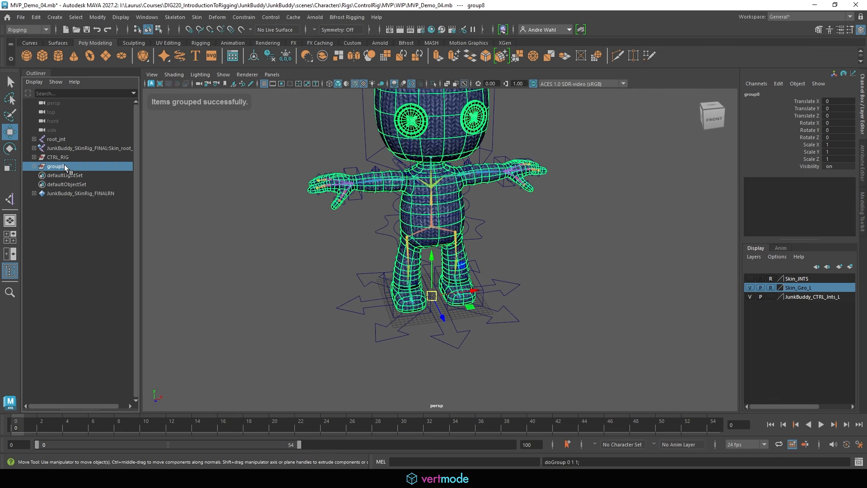
pyautogui.doubleClick(64, 166)
pyautogui.write('GE')
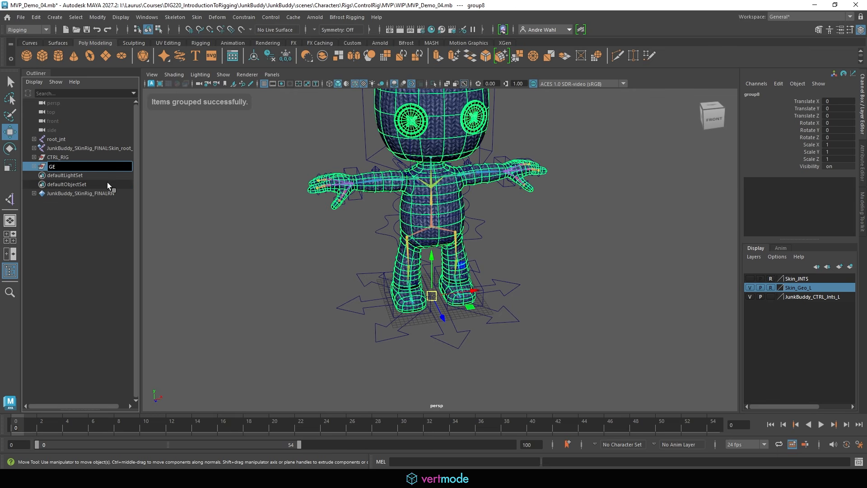
pyautogui.write('O_RIG')
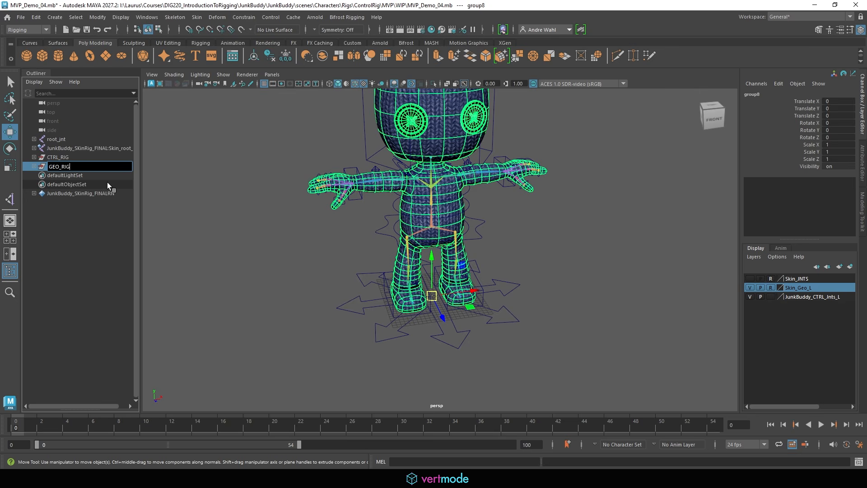
pyautogui.press('Return')
# Group root_jnt and the referenced Skin_root_jnt together and name the group JNT_RIG.
pyautogui.moveTo(74, 149); pyautogui.dragTo(72, 142)
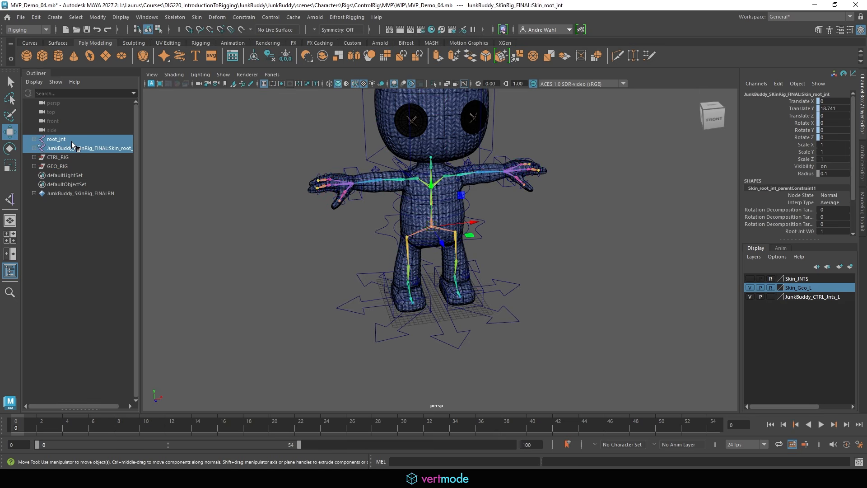
pyautogui.hotkey('ctrl', 'g')
pyautogui.doubleClick(58, 159)
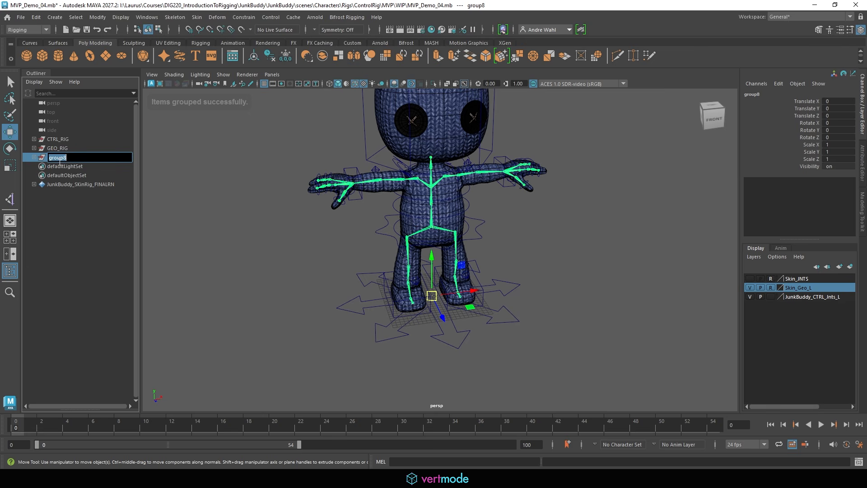
pyautogui.write('RIG')
pyautogui.press('Return')
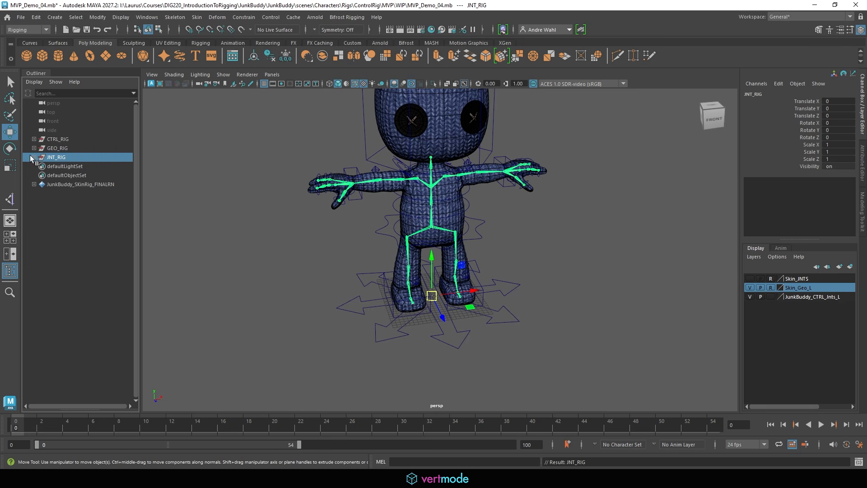
# Group the referenced Skin_root_jnt inside JNT_RIG and name the new group SKIN_JNT.
pyautogui.click(32, 156)
pyautogui.click(75, 166)
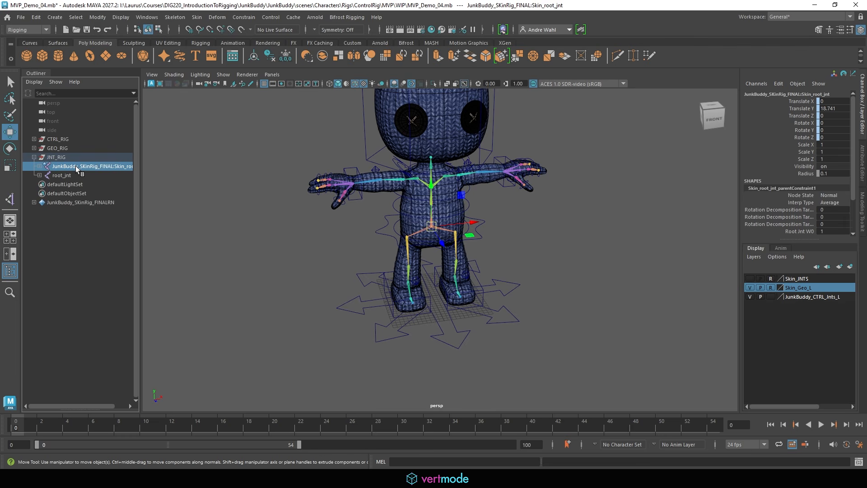
pyautogui.hotkey('ctrl', 'g')
pyautogui.doubleClick(63, 175)
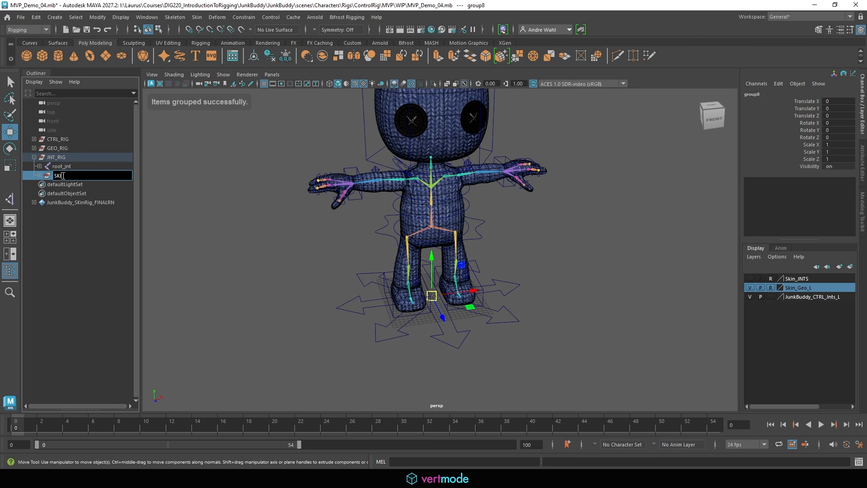
pyautogui.write('SKIN_JNT')
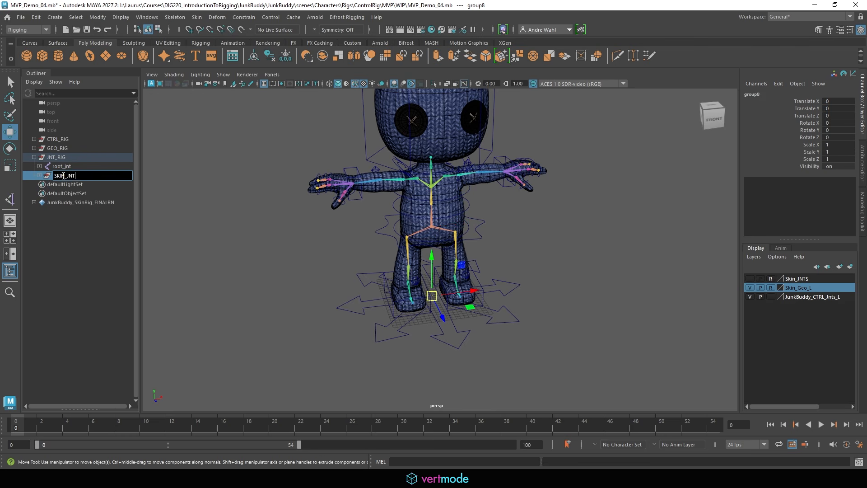
pyautogui.press('Return')
# Group root_jnt inside JNT_RIG, name the new group CTRL_JNT, and collapse the JNT_RIG hierarchy.
pyautogui.click(59, 168)
pyautogui.hotkey('ctrl', 'g')
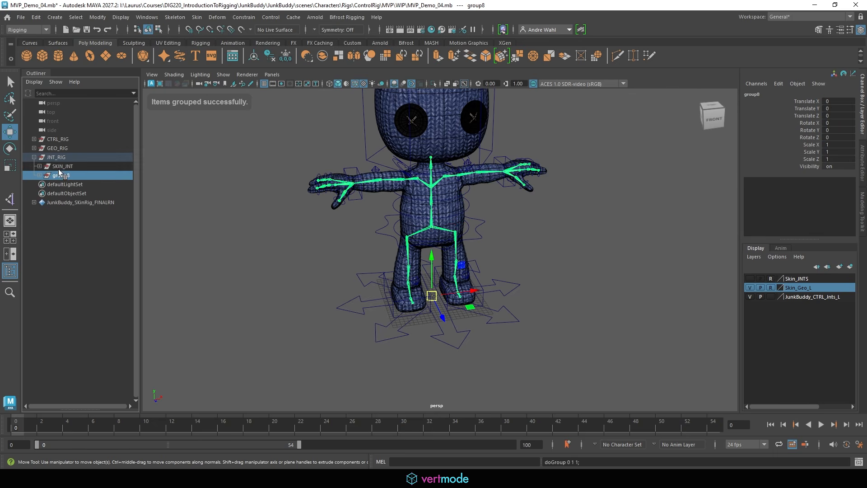
pyautogui.doubleClick(104, 176)
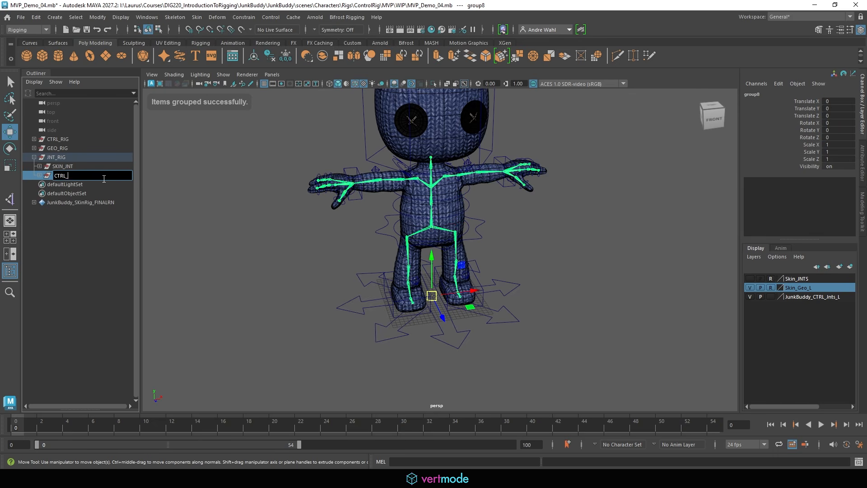
pyautogui.press('Return')
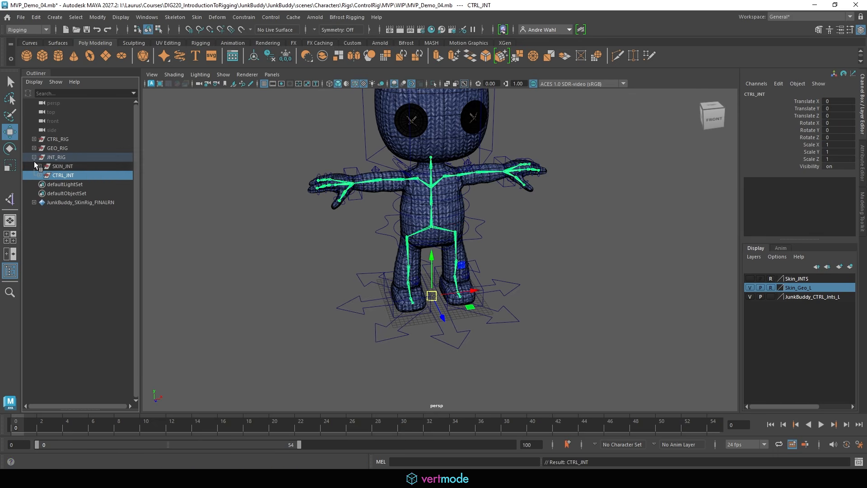
pyautogui.click(56, 165)
pyautogui.click(34, 156)
# Group CTRL_RIG, GEO_RIG and JNT_RIG together under one top-level group named JunkBuddy_Rig.
pyautogui.click(59, 141)
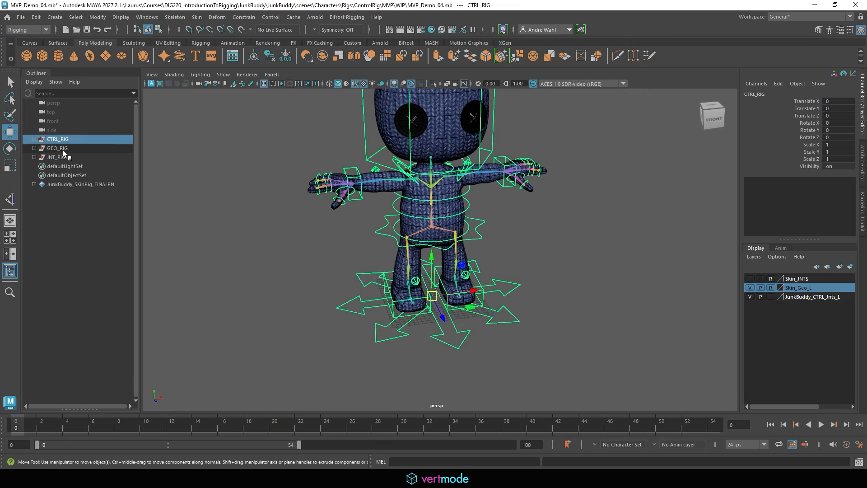
pyautogui.keyDown('shift'); pyautogui.click(64, 154); pyautogui.keyUp('shift')
pyautogui.hotkey('ctrl', 'g')
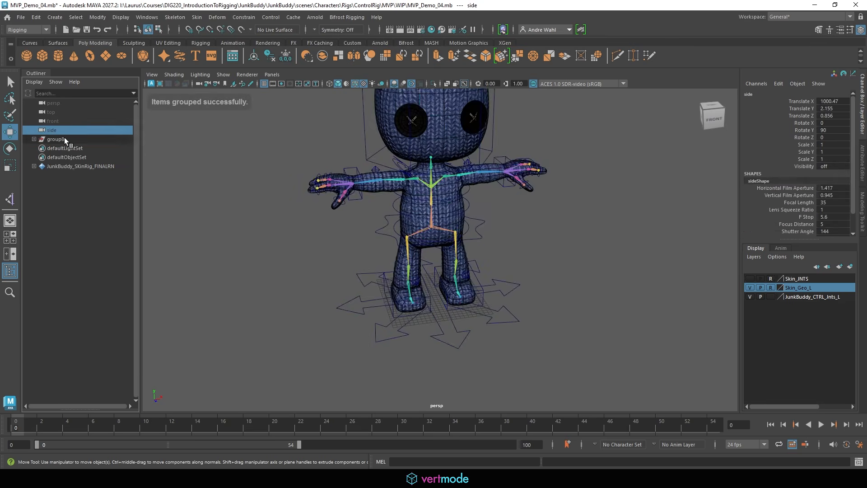
pyautogui.doubleClick(64, 139)
pyautogui.write('JunkBud')
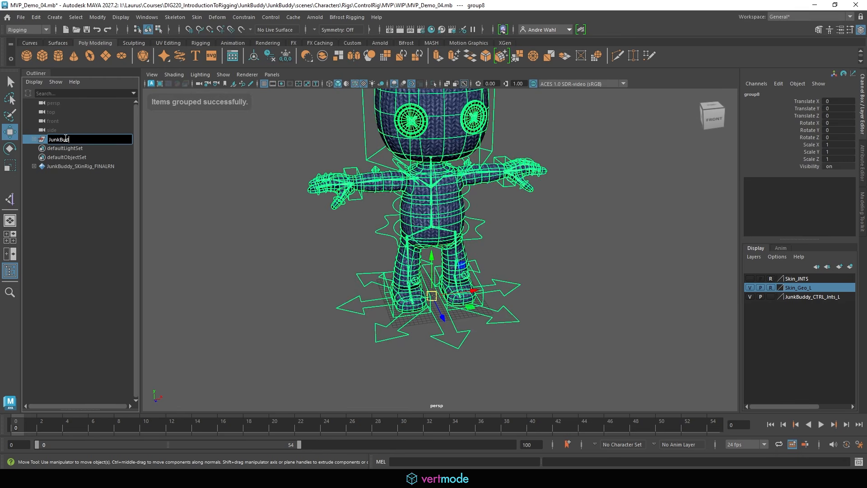
pyautogui.write('dy_Rig')
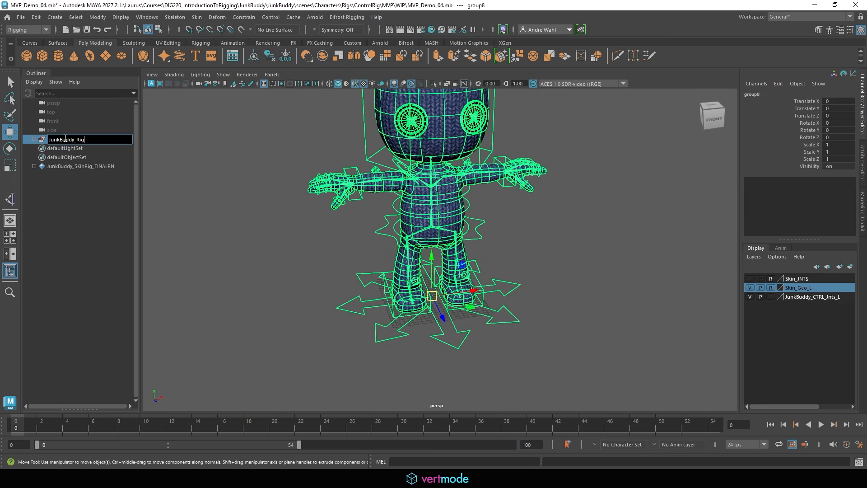
pyautogui.press('Return')
pyautogui.click(300, 227)
pyautogui.press('f')
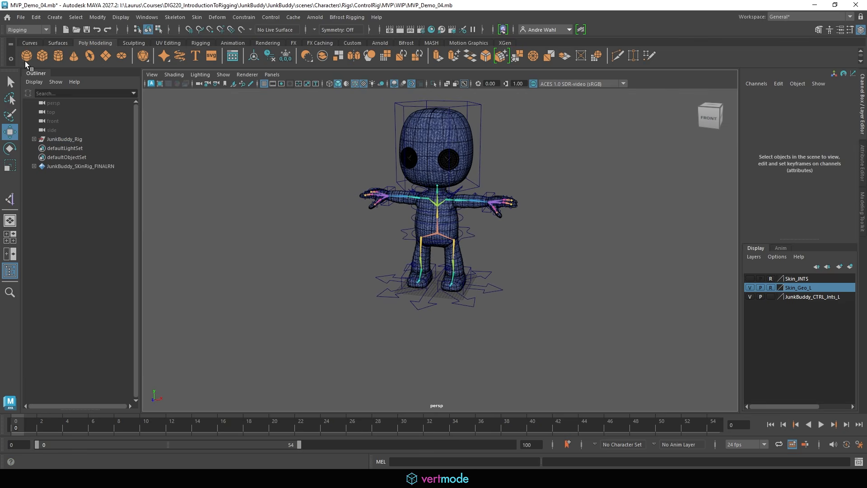
# Save the scene under the new file name MVP_Demo_05 in the same WIP folder.
pyautogui.click(20, 17)
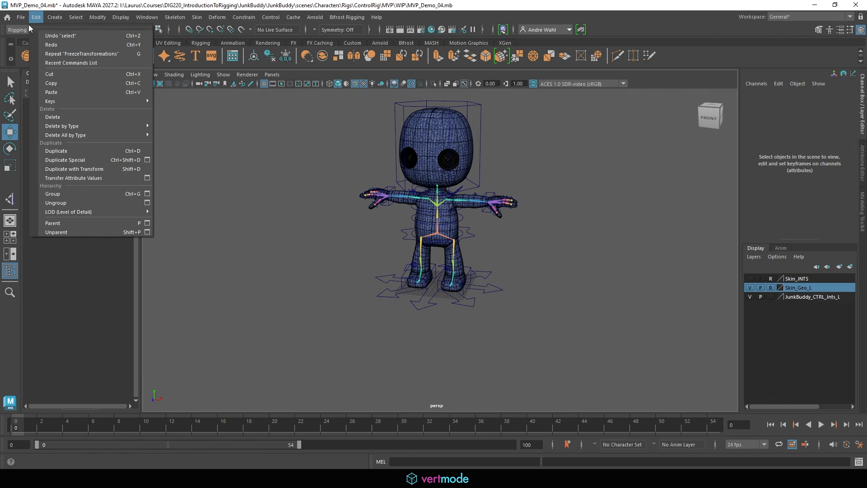
pyautogui.click(63, 68)
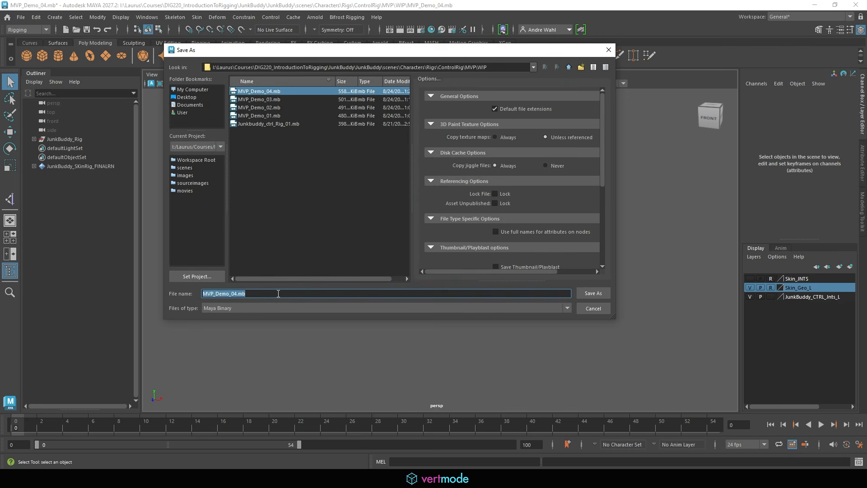
pyautogui.write('MVP_Demo_05')
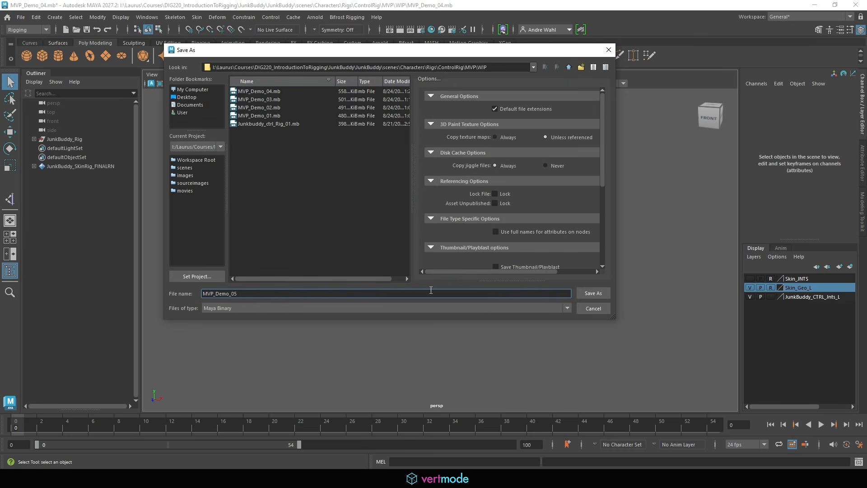
pyautogui.click(593, 293)
# Examine the global control at the character's feet and the groups nested under it within CTRL_RIG.
pyautogui.press('w')
pyautogui.click(466, 314)
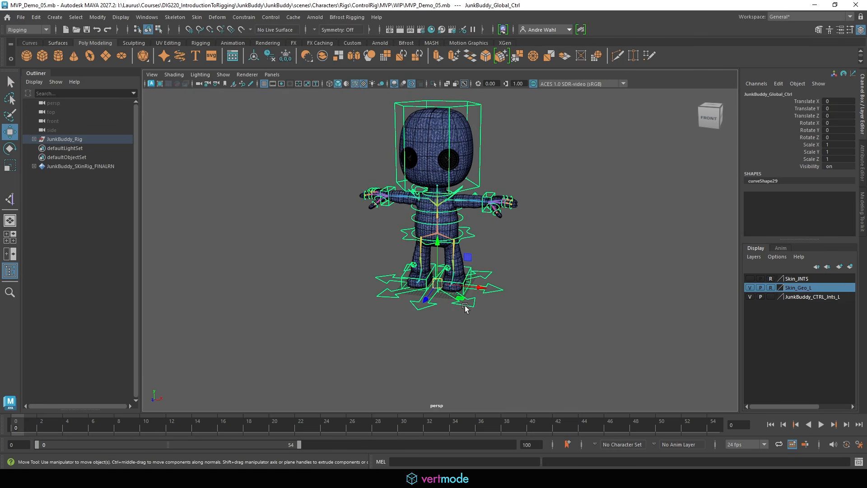
pyautogui.scroll(5, 709, 269)
pyautogui.keyDown('alt'); pyautogui.moveTo(709, 269); pyautogui.dragTo(460, 170, button='middle'); pyautogui.keyUp('alt')
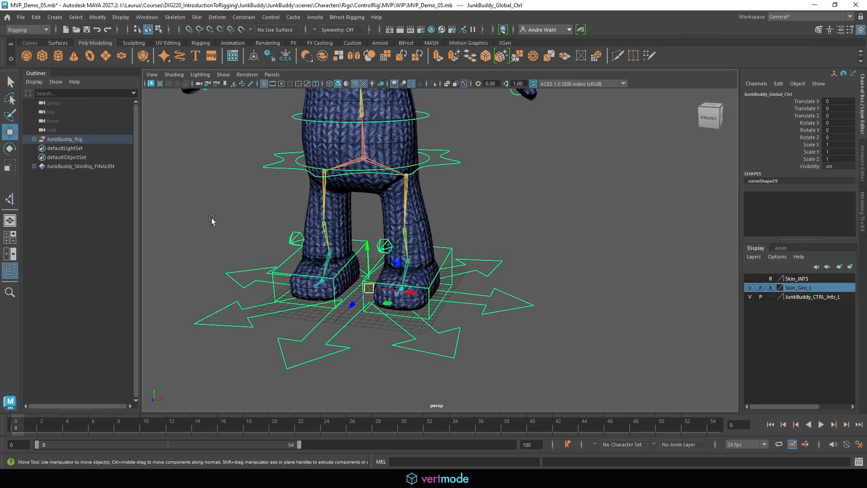
pyautogui.press('q')
pyautogui.scroll(-3, 558, 235)
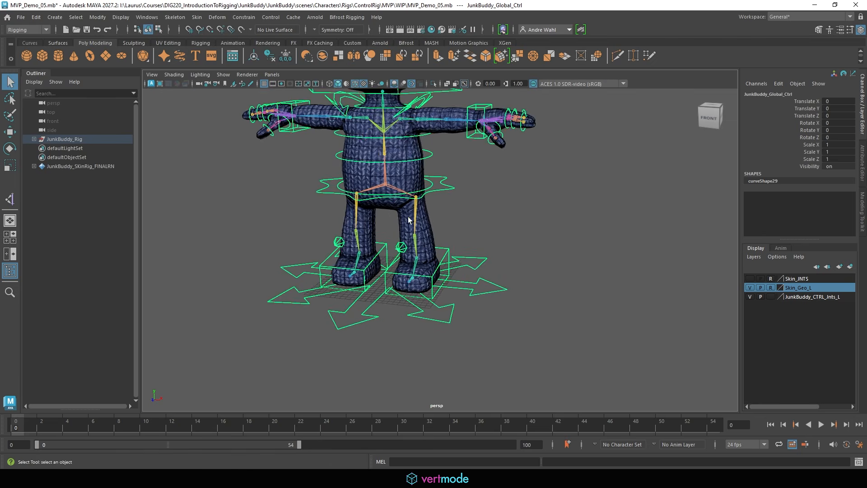
pyautogui.click(34, 139)
pyautogui.click(39, 148)
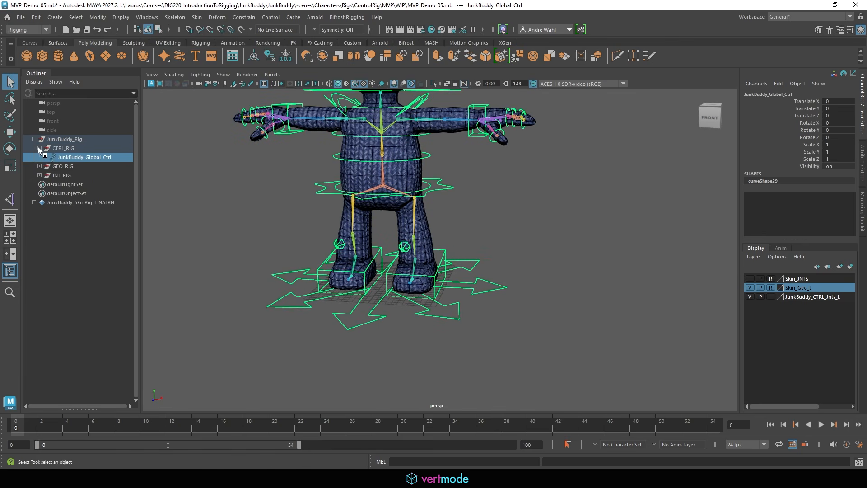
pyautogui.click(45, 157)
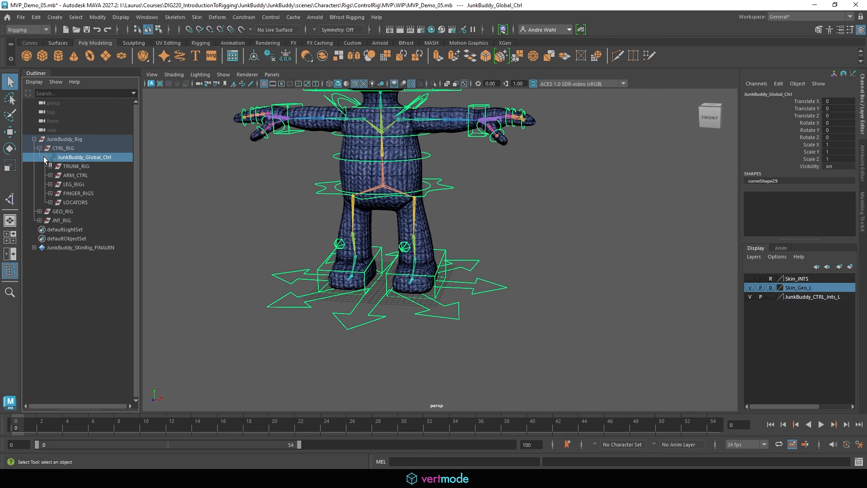
pyautogui.click(67, 148)
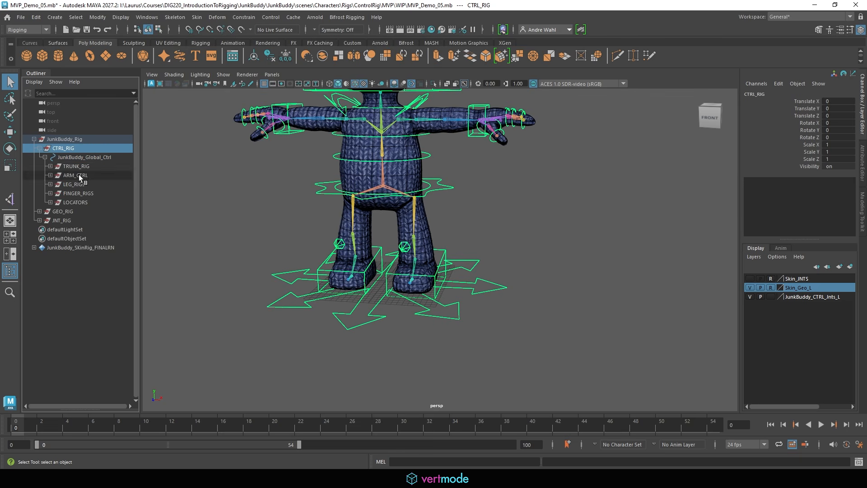
# Lock and hide the Scale X, Y, Z and Visibility channels of JunkBuddy_Global_Ctrl.
pyautogui.click(478, 290)
pyautogui.click(470, 291)
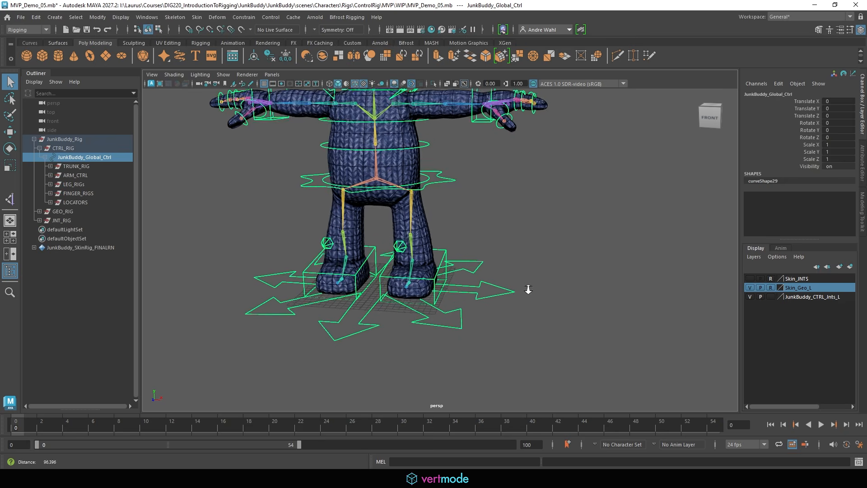
pyautogui.scroll(3, 407, 262)
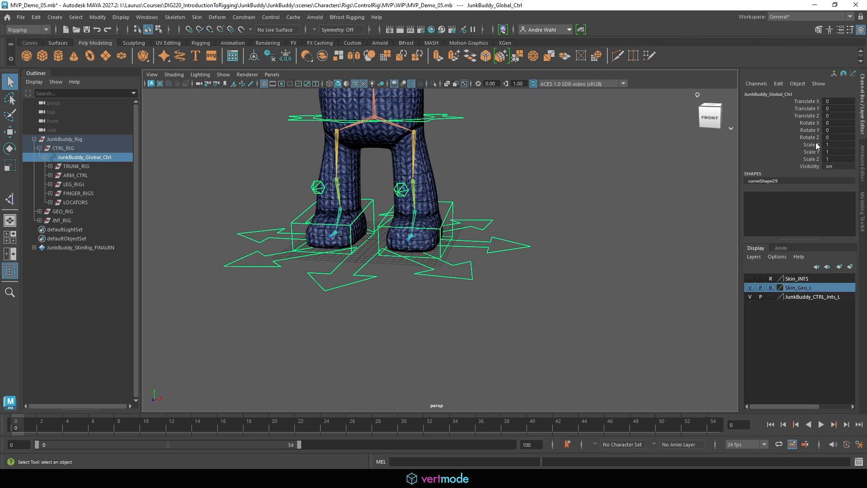
pyautogui.moveTo(817, 145); pyautogui.dragTo(816, 167)
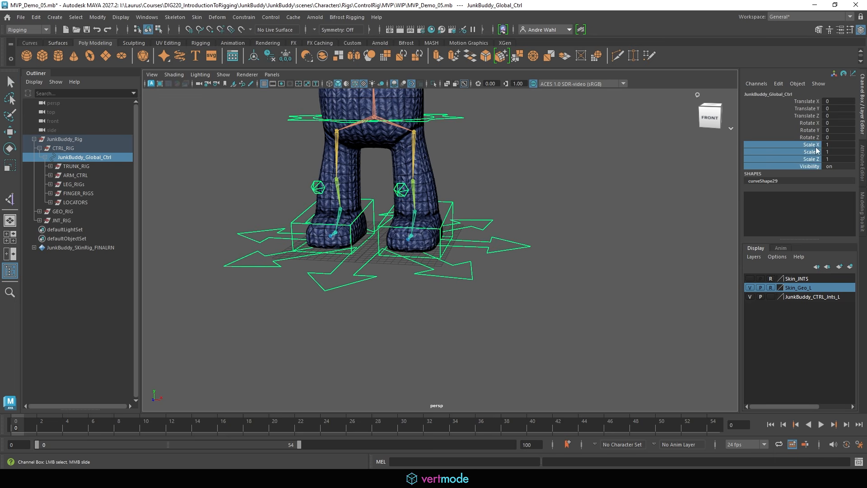
pyautogui.rightClick(785, 154)
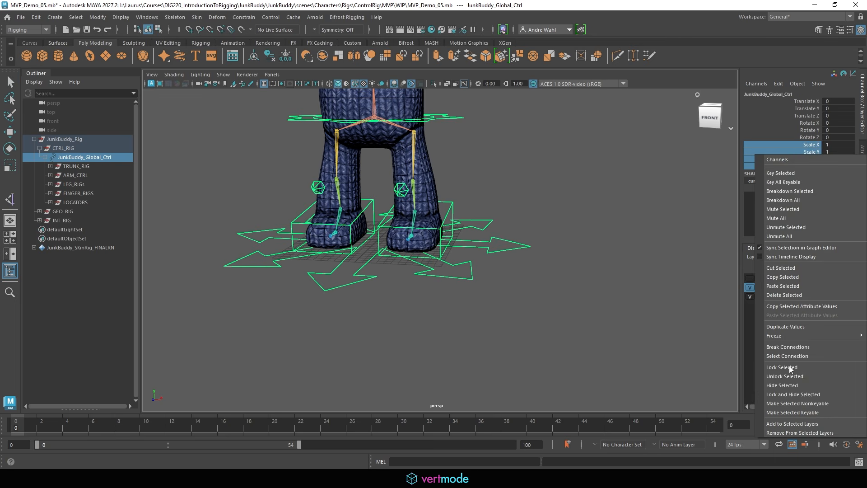
pyautogui.click(792, 395)
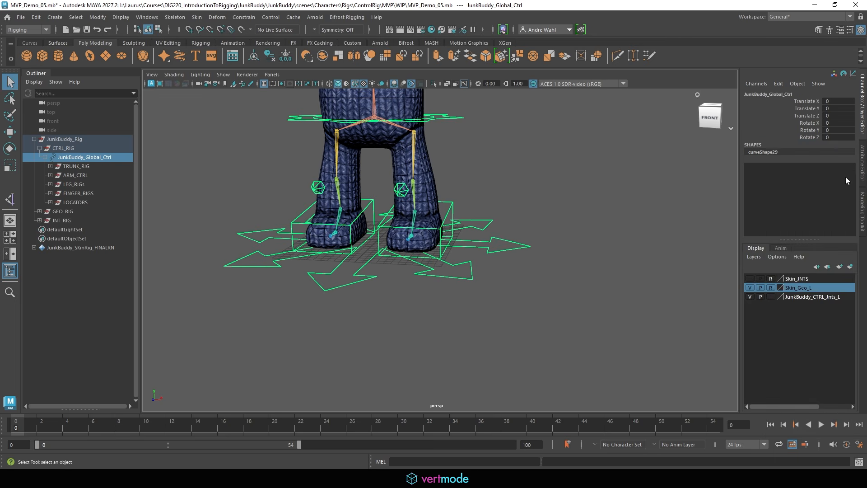
# Check the channels of L_IK_LEG_CTRL, then lock and hide rotate, scale and visibility on both leg pole vector controls.
pyautogui.click(438, 226)
pyautogui.click(448, 212)
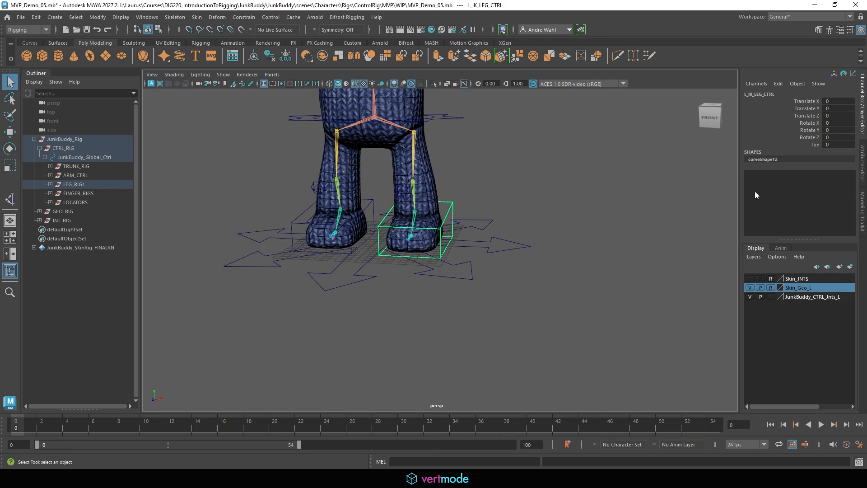
pyautogui.keyDown('alt'); pyautogui.moveTo(406, 199); pyautogui.dragTo(383, 189); pyautogui.keyUp('alt')
pyautogui.moveTo(421, 163); pyautogui.dragTo(507, 191)
pyautogui.press('w')
pyautogui.moveTo(403, 194); pyautogui.dragTo(575, 185)
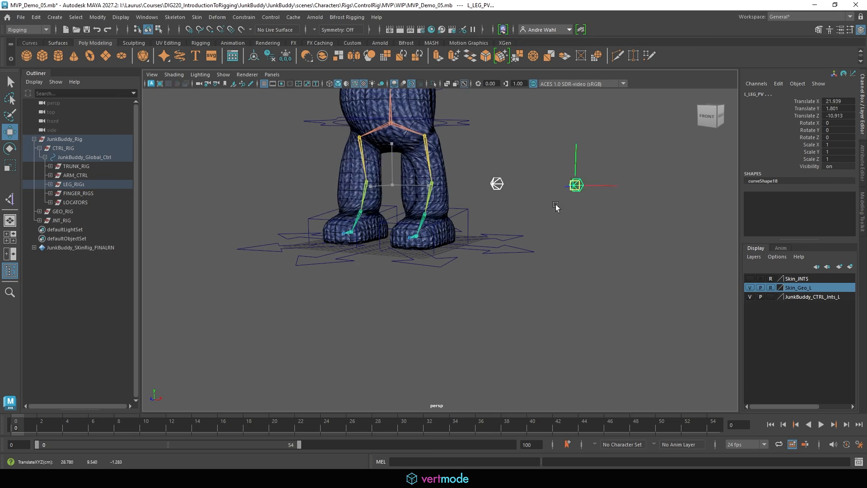
pyautogui.hotkey('ctrl', 'z')
pyautogui.moveTo(808, 122); pyautogui.dragTo(810, 169)
pyautogui.rightClick(806, 164)
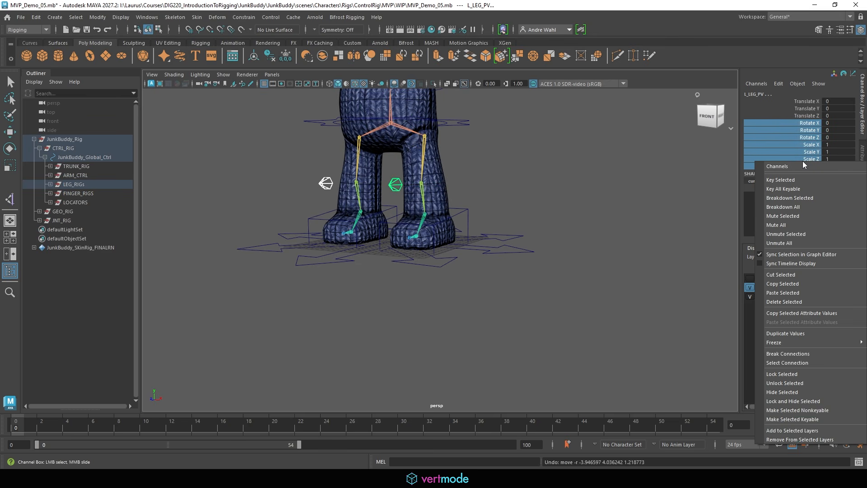
pyautogui.click(783, 402)
# Lock and hide the rotate, scale and visibility channels of both elbow pole vector controls behind the arms.
pyautogui.keyDown('alt'); pyautogui.moveTo(504, 232); pyautogui.dragTo(526, 169); pyautogui.keyUp('alt')
pyautogui.click(500, 153)
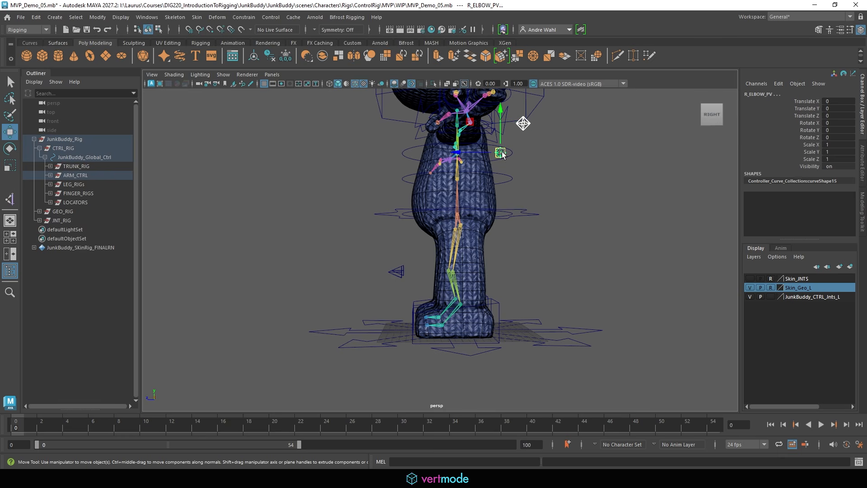
pyautogui.moveTo(809, 123); pyautogui.dragTo(807, 166)
pyautogui.rightClick(807, 166)
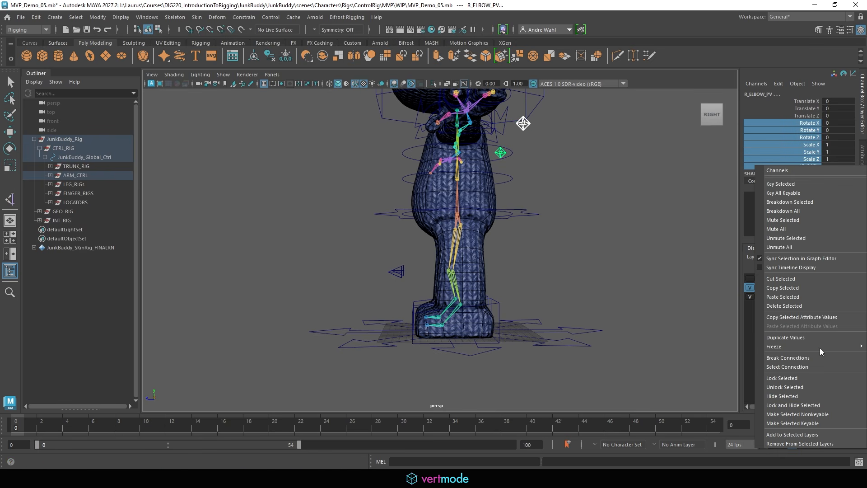
pyautogui.click(814, 405)
pyautogui.keyDown('alt'); pyautogui.moveTo(473, 210); pyautogui.dragTo(582, 214); pyautogui.keyUp('alt')
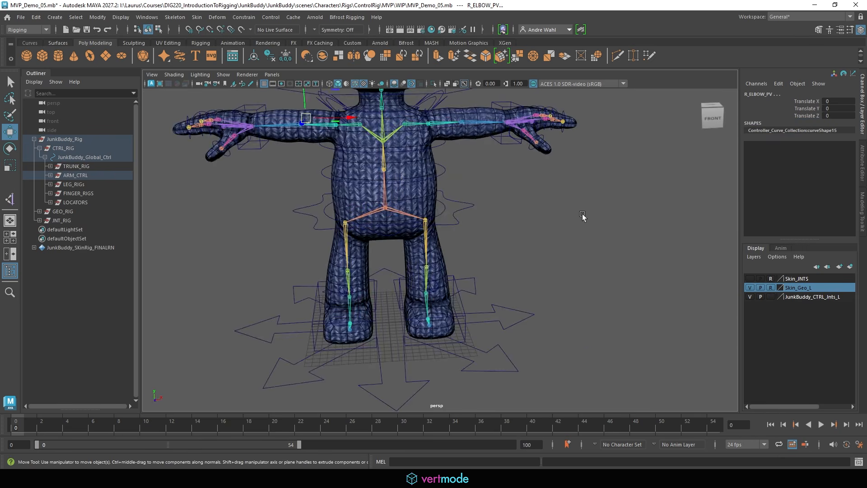
pyautogui.click(582, 214)
# Lock and hide the Scale X, Y, Z and Visibility channels of root_ctrl around the hips, then deselect it.
pyautogui.press('q')
pyautogui.click(444, 223)
pyautogui.press('f')
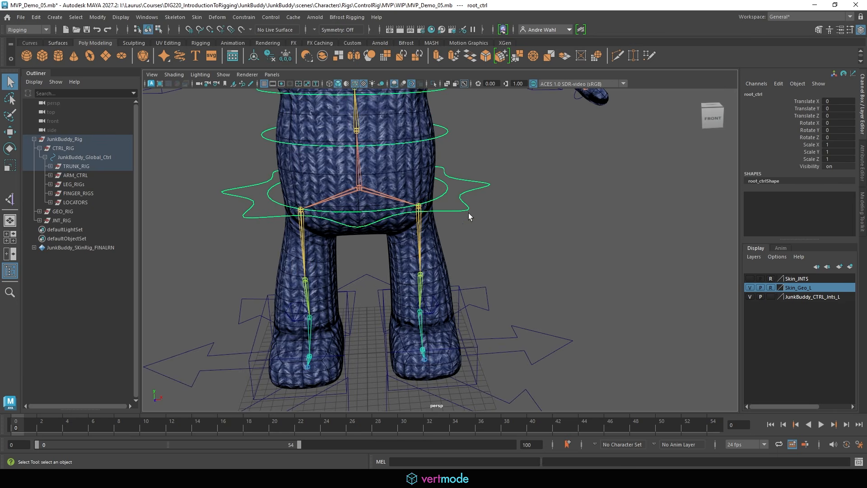
pyautogui.moveTo(808, 144); pyautogui.dragTo(809, 166)
pyautogui.rightClick(808, 165)
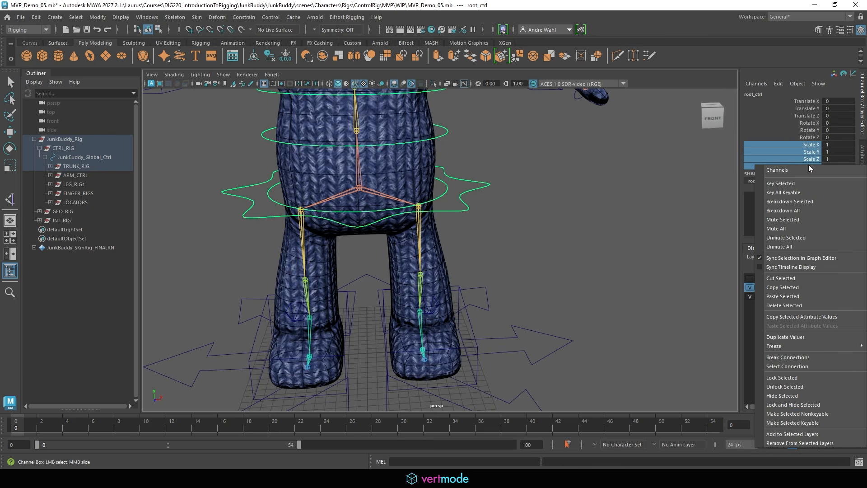
pyautogui.click(815, 405)
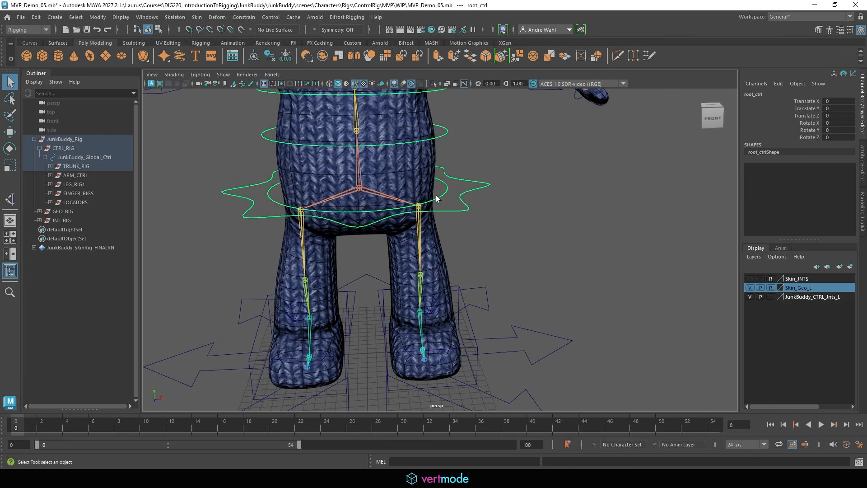
pyautogui.click(438, 199)
pyautogui.scroll(-5, 447, 136)
pyautogui.click(399, 163)
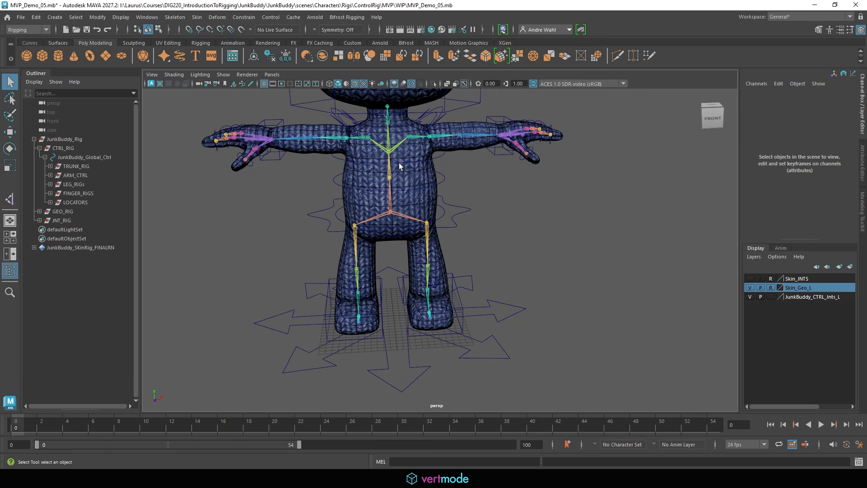
# Test moving chest_ctrl at the upper torso, then undo the movement.
pyautogui.click(403, 163)
pyautogui.press('w')
pyautogui.moveTo(389, 153)
pyautogui.mouseDown()
pyautogui.moveTo(410, 156)
pyautogui.moveTo(386, 155)
pyautogui.mouseUp()
pyautogui.hotkey('ctrl', 'z')
pyautogui.hotkey('ctrl', 'z')
pyautogui.hotkey('ctrl', 'z')
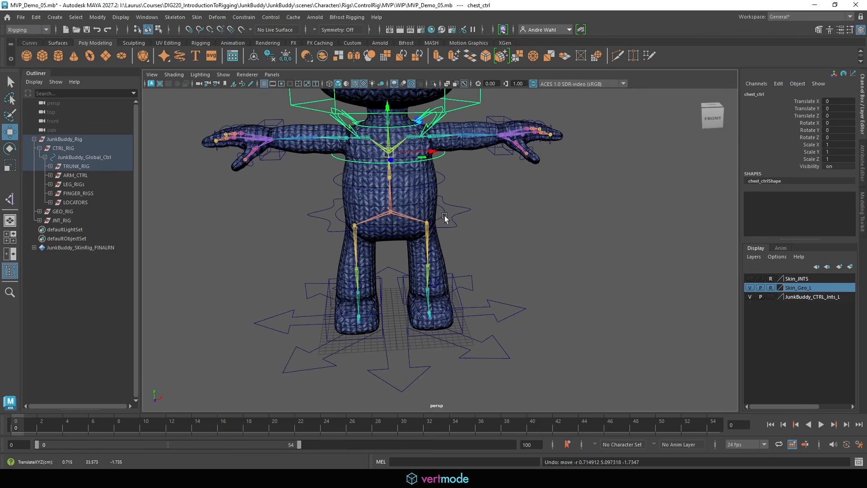
# Lock and hide the Scale X, Y, Z and Visibility channels of the spine, chest, left and right clavicle and head controls together.
pyautogui.click(443, 218)
pyautogui.press('q')
pyautogui.scroll(1, 444, 216)
pyautogui.keyDown('shift'); pyautogui.click(445, 166); pyautogui.keyUp('shift')
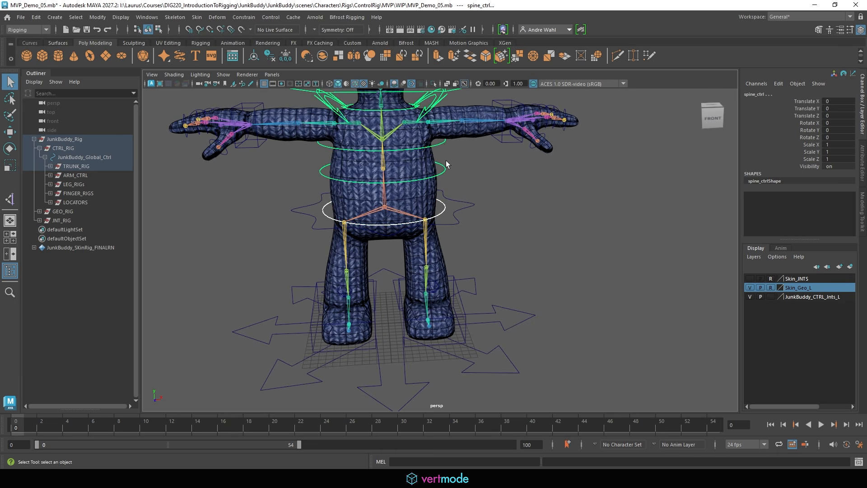
pyautogui.keyDown('shift'); pyautogui.click(444, 143); pyautogui.keyUp('shift')
pyautogui.keyDown('alt'); pyautogui.moveTo(443, 145); pyautogui.dragTo(446, 245, button='middle'); pyautogui.keyUp('alt')
pyautogui.keyDown('alt'); pyautogui.moveTo(446, 245); pyautogui.dragTo(411, 209); pyautogui.keyUp('alt')
pyautogui.keyDown('alt'); pyautogui.moveTo(410, 210); pyautogui.dragTo(426, 208, button='right'); pyautogui.keyUp('alt')
pyautogui.keyDown('alt'); pyautogui.moveTo(426, 208); pyautogui.dragTo(426, 201); pyautogui.keyUp('alt')
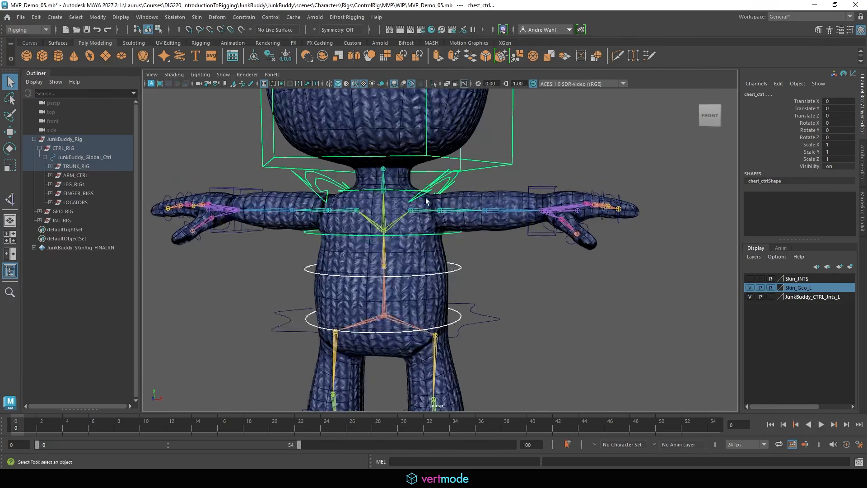
pyautogui.keyDown('shift'); pyautogui.click(307, 181); pyautogui.keyUp('shift')
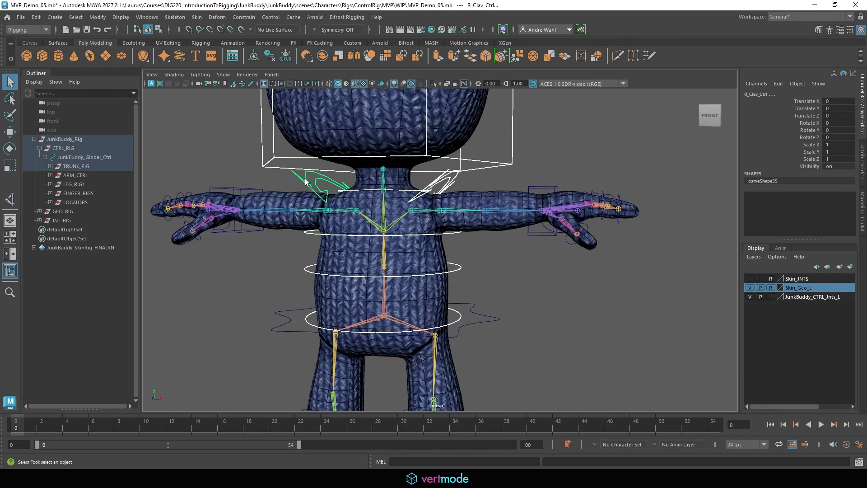
pyautogui.keyDown('shift'); pyautogui.click(437, 181); pyautogui.keyUp('shift')
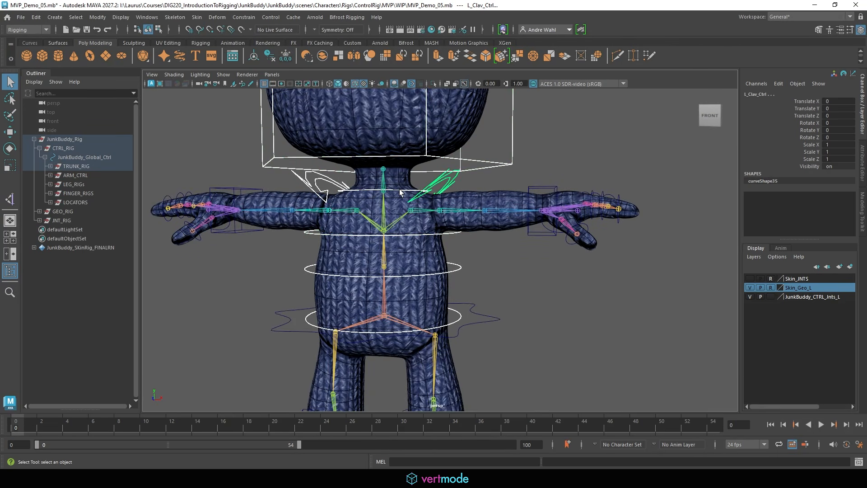
pyautogui.click(423, 157)
pyautogui.moveTo(810, 145); pyautogui.dragTo(805, 172)
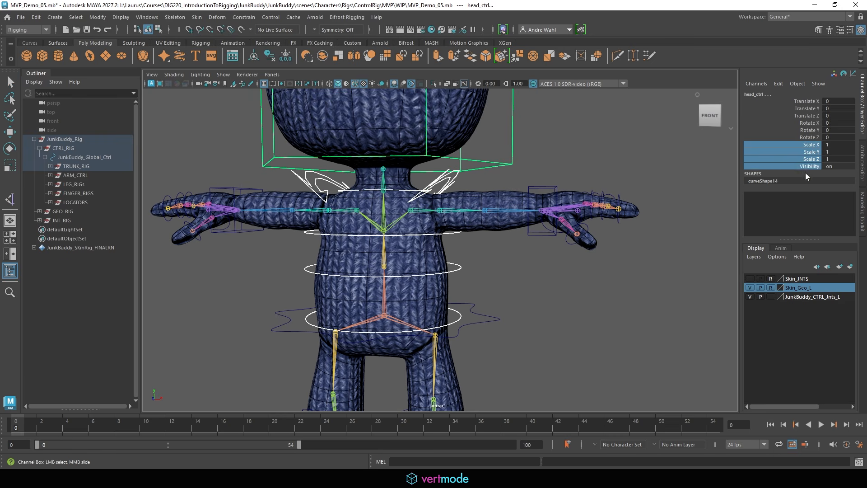
pyautogui.rightClick(806, 173)
pyautogui.click(795, 404)
# Lock and hide the Scale X, Y, Z and Visibility channels of L_IK_ARM and R_IK_ARM at the wrists.
pyautogui.keyDown('alt'); pyautogui.moveTo(576, 223); pyautogui.dragTo(441, 223, button='middle'); pyautogui.keyUp('alt')
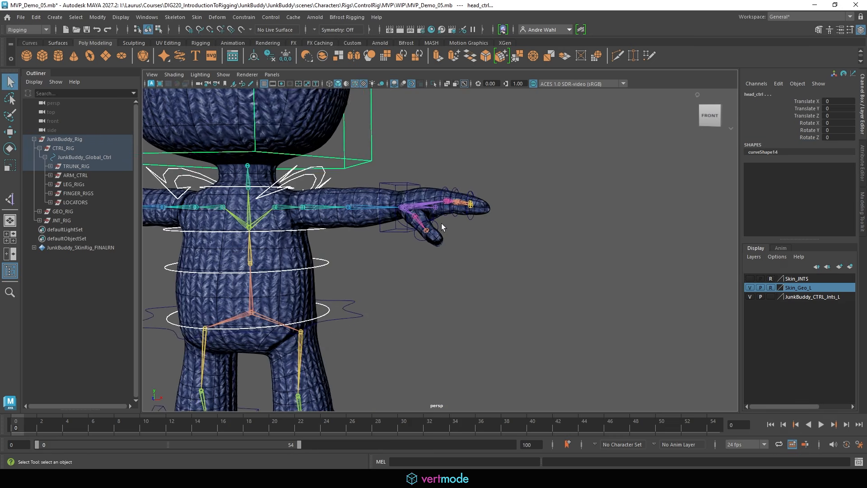
pyautogui.scroll(1, 441, 223)
pyautogui.click(401, 173)
pyautogui.click(401, 175)
pyautogui.keyDown('alt'); pyautogui.moveTo(409, 175); pyautogui.dragTo(725, 167, button='middle'); pyautogui.keyUp('alt')
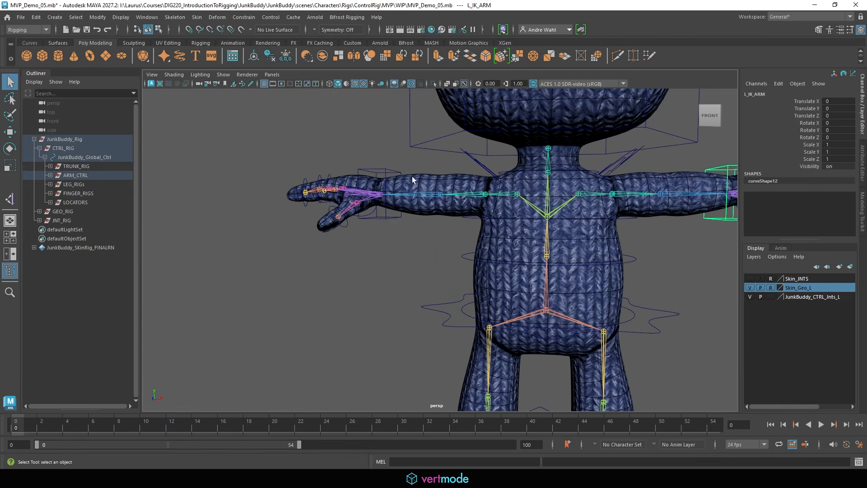
pyautogui.keyDown('shift'); pyautogui.click(378, 172); pyautogui.keyUp('shift')
pyautogui.moveTo(806, 143); pyautogui.dragTo(807, 168)
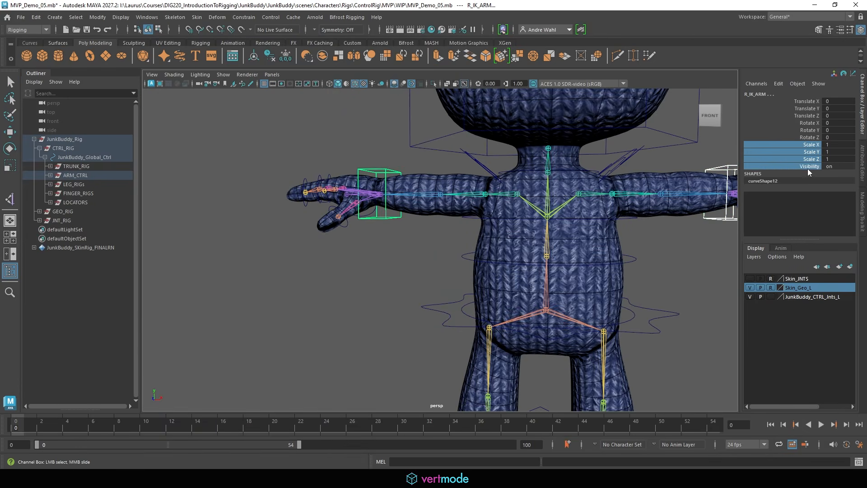
pyautogui.rightClick(805, 167)
pyautogui.click(807, 406)
# Select all the thumb, index and mitt controls on the left hand.
pyautogui.keyDown('alt'); pyautogui.moveTo(629, 279); pyautogui.dragTo(347, 271, button='middle'); pyautogui.keyUp('alt')
pyautogui.keyDown('alt'); pyautogui.moveTo(490, 237); pyautogui.dragTo(497, 256); pyautogui.keyUp('alt')
pyautogui.keyDown('alt'); pyautogui.moveTo(497, 256); pyautogui.dragTo(473, 259, button='middle'); pyautogui.keyUp('alt')
pyautogui.keyDown('alt'); pyautogui.moveTo(473, 259); pyautogui.dragTo(531, 264, button='right'); pyautogui.keyUp('alt')
pyautogui.click(406, 206)
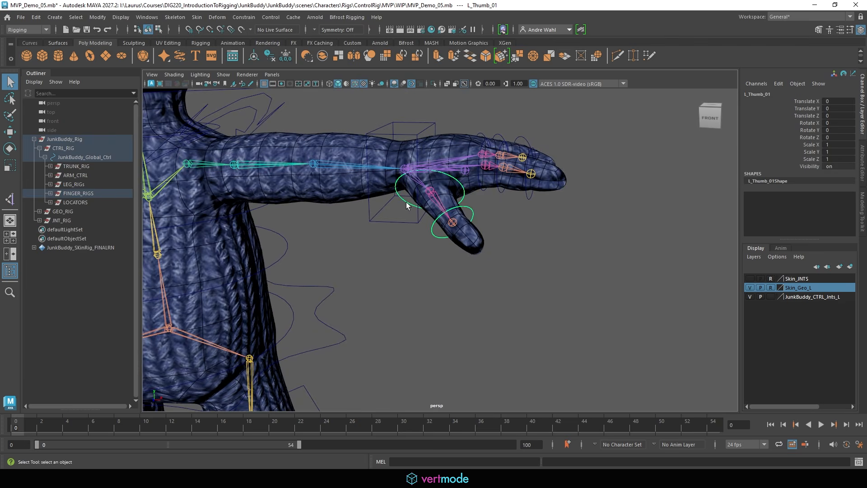
pyautogui.keyDown('alt'); pyautogui.moveTo(467, 212); pyautogui.dragTo(482, 251); pyautogui.keyUp('alt')
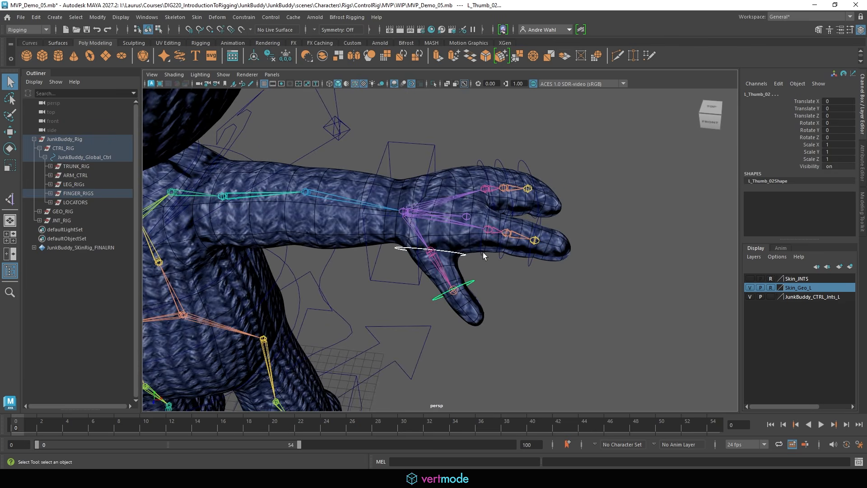
pyautogui.click(481, 251)
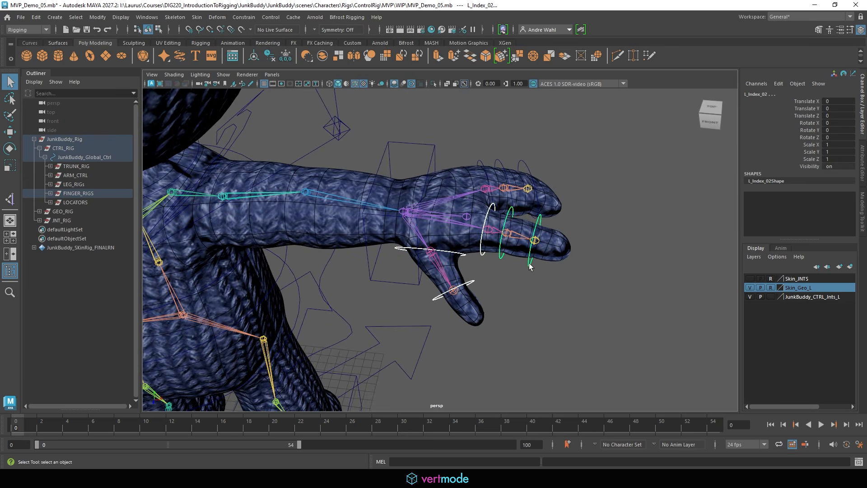
pyautogui.click(481, 161)
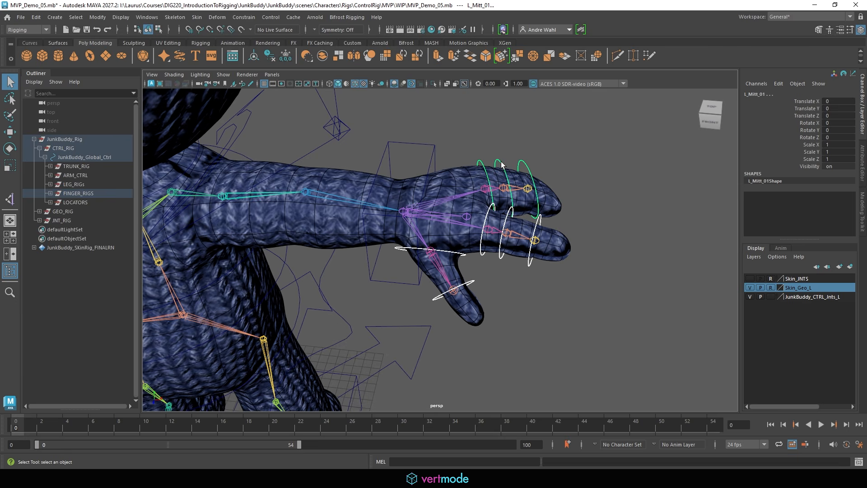
pyautogui.click(500, 164)
pyautogui.click(527, 166)
# Extend the selection to the right hand's thumb, index and mitt controls, and lock and hide translate, scale and visibility on all of them.
pyautogui.keyDown('alt'); pyautogui.moveTo(527, 166); pyautogui.dragTo(415, 224); pyautogui.keyUp('alt')
pyautogui.click(438, 199)
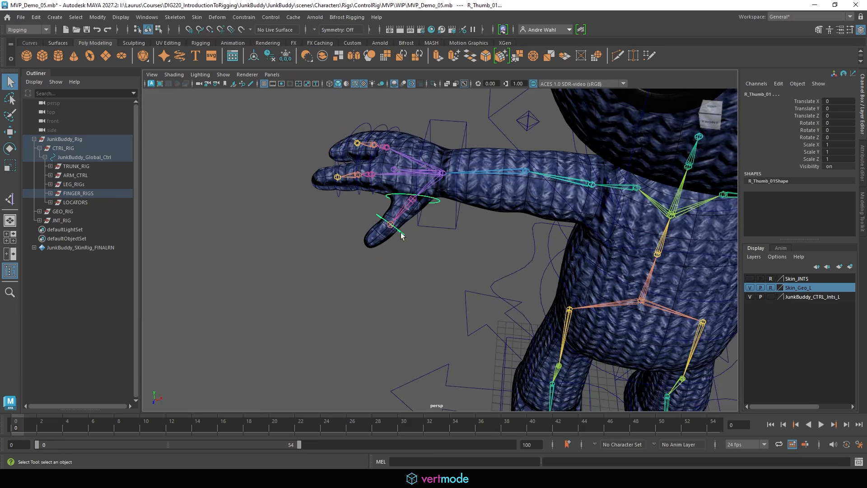
pyautogui.click(372, 194)
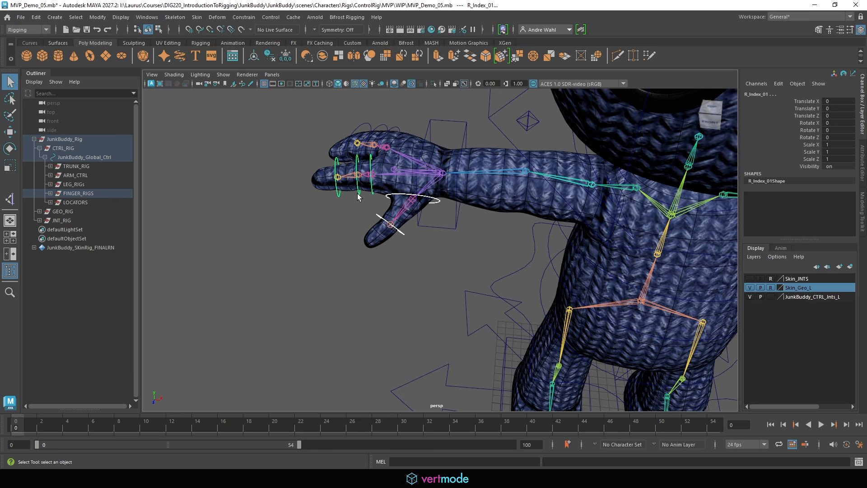
pyautogui.keyDown('alt'); pyautogui.moveTo(407, 168); pyautogui.dragTo(396, 144); pyautogui.keyUp('alt')
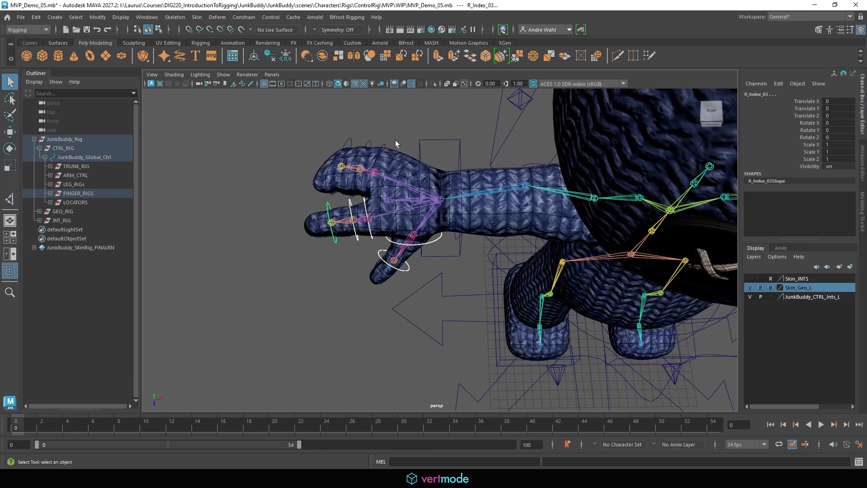
pyautogui.click(385, 148)
pyautogui.click(367, 147)
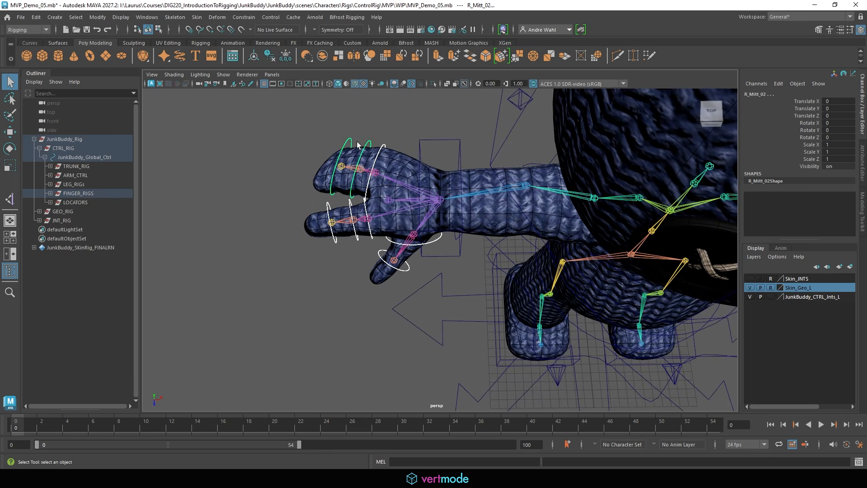
pyautogui.click(346, 144)
pyautogui.moveTo(802, 146); pyautogui.dragTo(802, 166)
pyautogui.rightClick(802, 166)
pyautogui.click(811, 404)
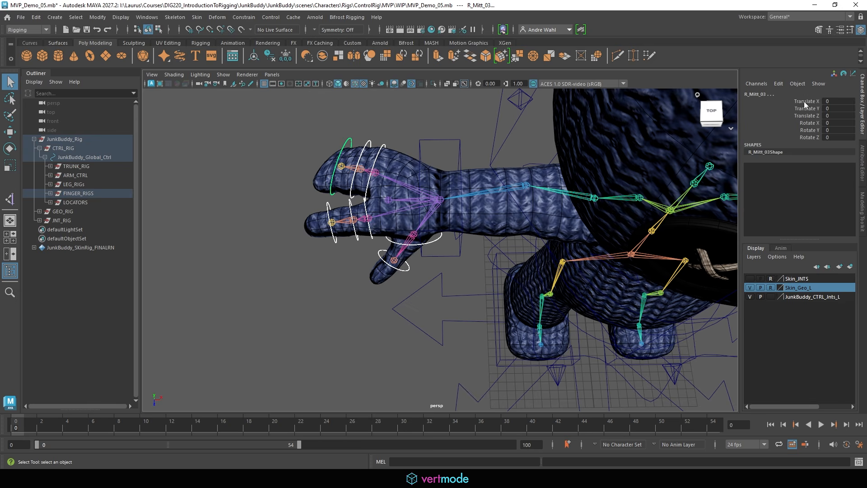
pyautogui.moveTo(804, 101); pyautogui.dragTo(807, 116)
pyautogui.rightClick(807, 117)
pyautogui.click(803, 355)
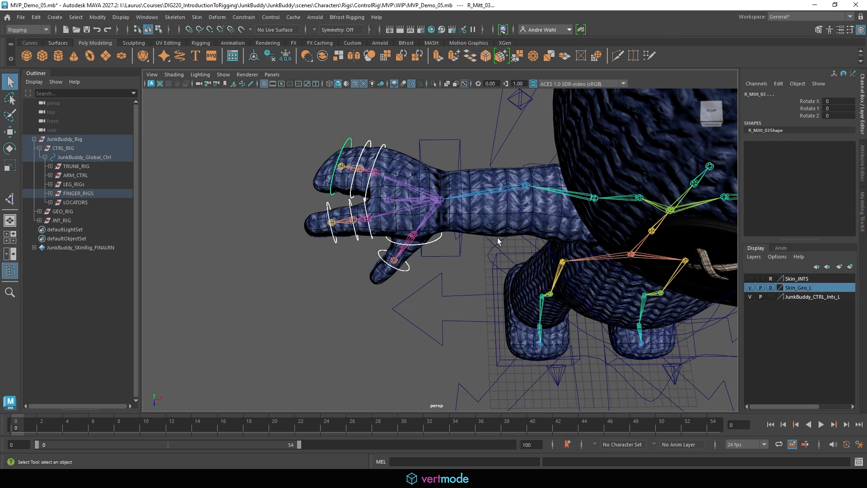
# Deselect the finger controls and check the remaining channels of L_IK_LEG_CTRL and root_ctrl.
pyautogui.keyDown('alt'); pyautogui.moveTo(497, 242); pyautogui.dragTo(354, 247, button='middle'); pyautogui.keyUp('alt')
pyautogui.keyDown('alt'); pyautogui.moveTo(406, 170); pyautogui.dragTo(335, 199, button='right'); pyautogui.keyUp('alt')
pyautogui.keyDown('alt'); pyautogui.moveTo(334, 199); pyautogui.dragTo(301, 123); pyautogui.keyUp('alt')
pyautogui.click(497, 237)
pyautogui.keyDown('alt'); pyautogui.moveTo(496, 236); pyautogui.dragTo(440, 273, button='right'); pyautogui.keyUp('alt')
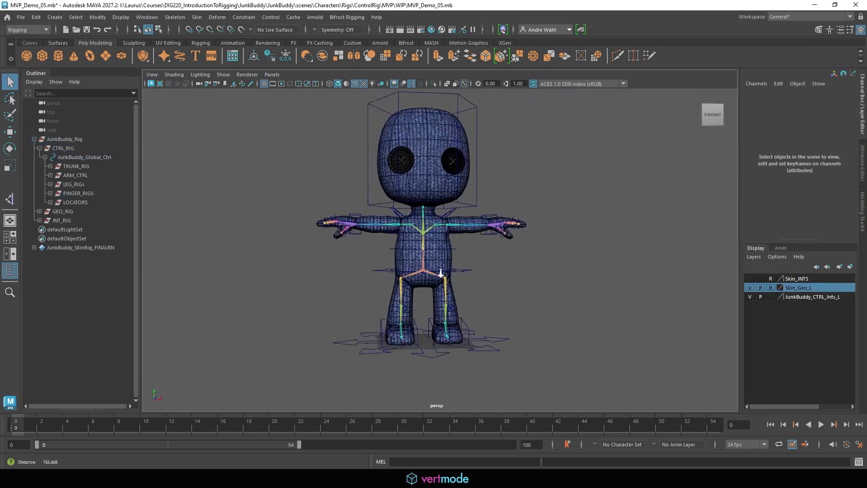
pyautogui.keyDown('alt'); pyautogui.moveTo(441, 273); pyautogui.dragTo(401, 298); pyautogui.keyUp('alt')
pyautogui.keyDown('alt'); pyautogui.moveTo(402, 297); pyautogui.dragTo(497, 310, button='right'); pyautogui.keyUp('alt')
pyautogui.click(472, 302)
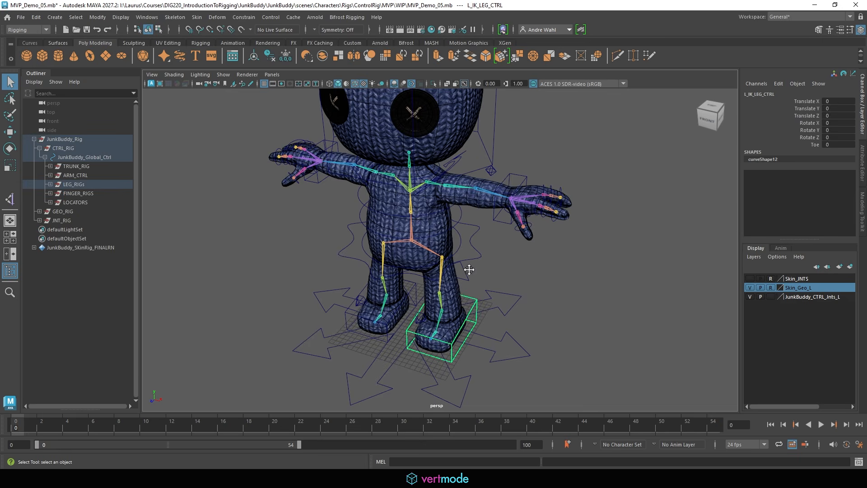
pyautogui.keyDown('alt'); pyautogui.moveTo(469, 270); pyautogui.dragTo(459, 219, button='middle'); pyautogui.keyUp('alt')
pyautogui.click(461, 221)
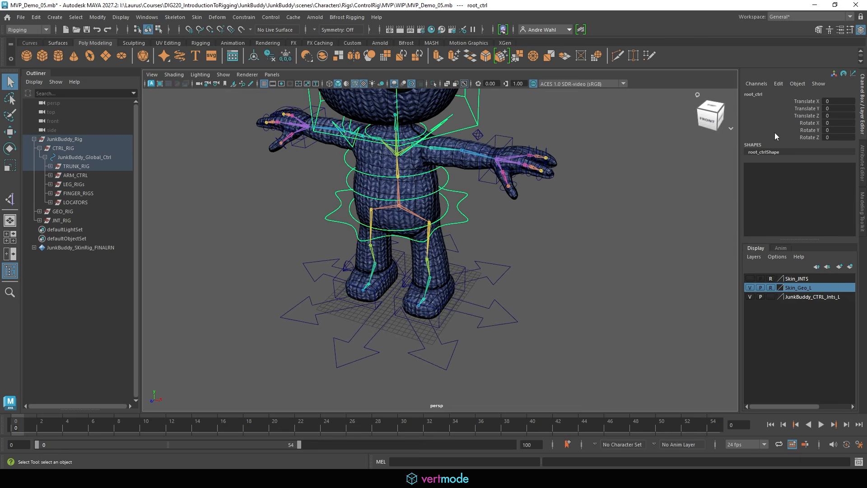
# Test the left thumb by rotating L_Thumb_01 about 35° in Z and bending its tip with L_Thumb_02.
pyautogui.click(513, 174)
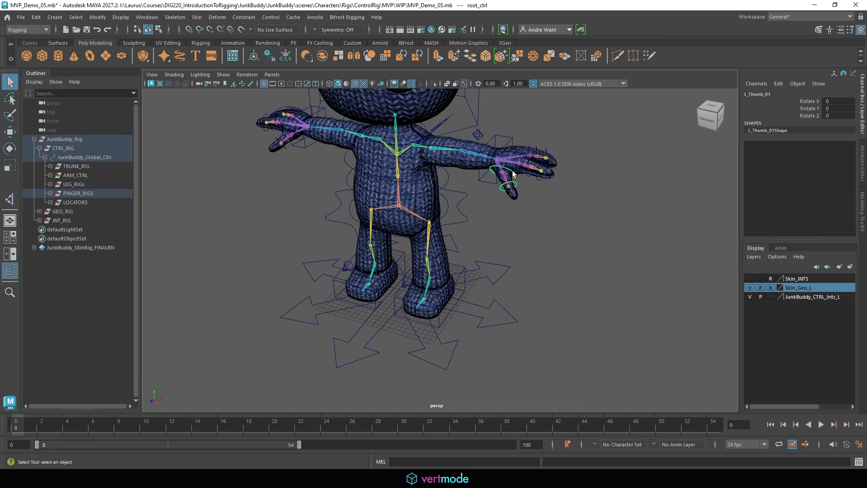
pyautogui.keyDown('alt'); pyautogui.moveTo(514, 181); pyautogui.dragTo(420, 225, button='middle'); pyautogui.keyUp('alt')
pyautogui.keyDown('alt'); pyautogui.moveTo(420, 226); pyautogui.dragTo(552, 239, button='right'); pyautogui.keyUp('alt')
pyautogui.press('e')
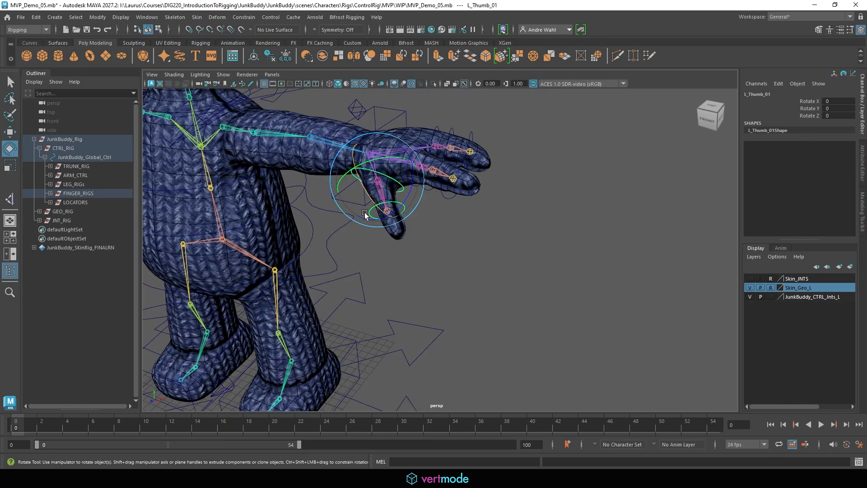
pyautogui.moveTo(405, 229); pyautogui.dragTo(395, 194)
pyautogui.click(391, 205)
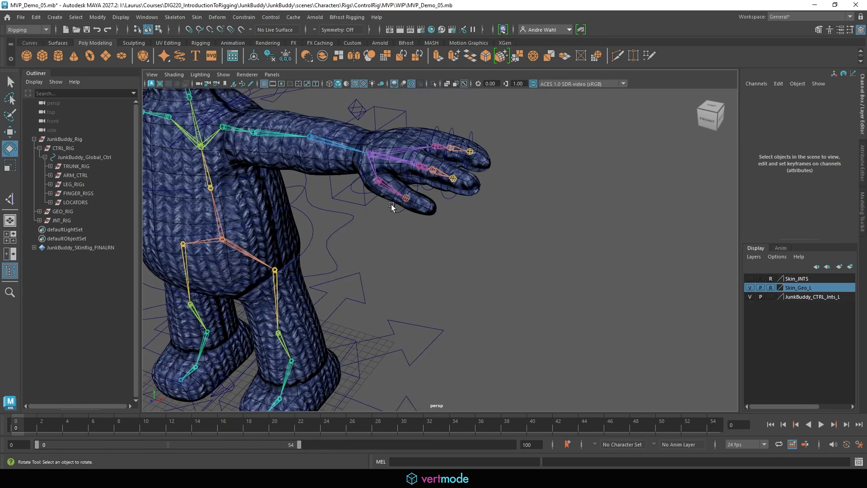
pyautogui.click(397, 201)
# Test the left arm by moving and rotating L_IK_ARM, then moving the elbow pole vector control.
pyautogui.click(381, 127)
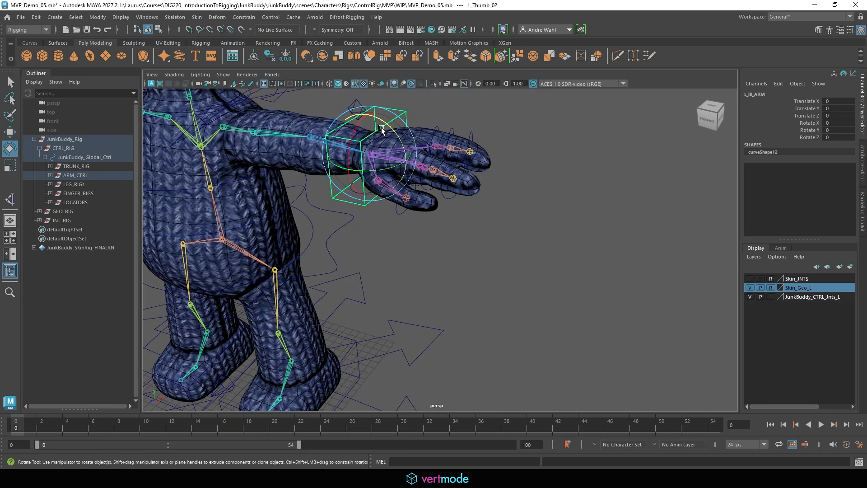
pyautogui.press('w')
pyautogui.moveTo(377, 145)
pyautogui.mouseDown()
pyautogui.moveTo(354, 119)
pyautogui.moveTo(369, 143)
pyautogui.mouseUp()
pyautogui.press('e')
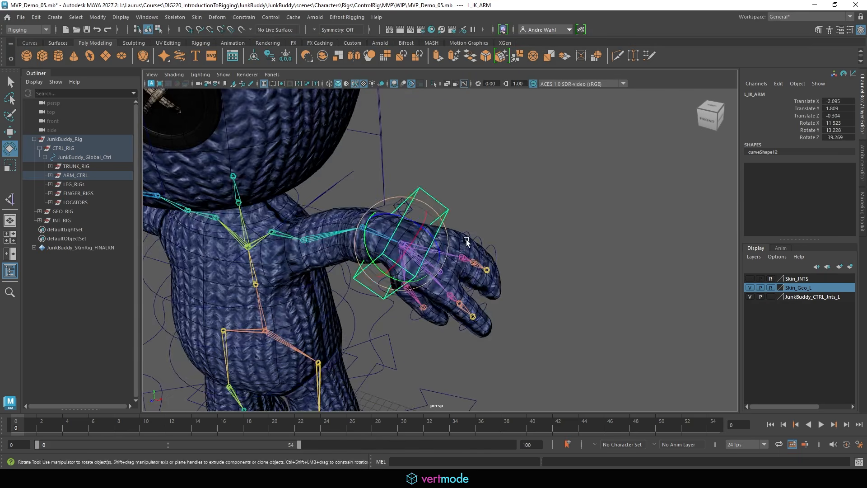
pyautogui.click(393, 204)
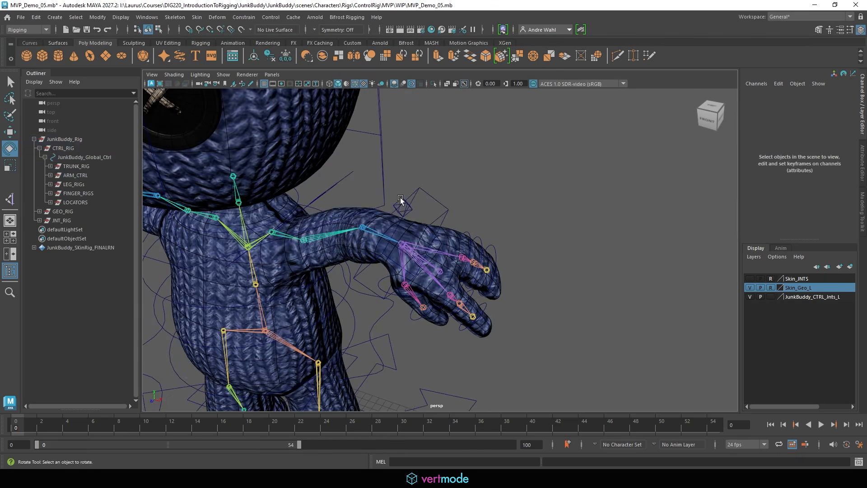
pyautogui.click(401, 200)
pyautogui.press('w')
pyautogui.moveTo(403, 208); pyautogui.dragTo(352, 201)
# Undo all the test moves and rotations on the left arm and thumb controls, then clear the selection.
pyautogui.hotkey('ctrl', 'z')
pyautogui.hotkey('ctrl', 'z')
pyautogui.hotkey('ctrl', 'z')
pyautogui.hotkey('ctrl', 'z')
pyautogui.hotkey('ctrl', 'z')
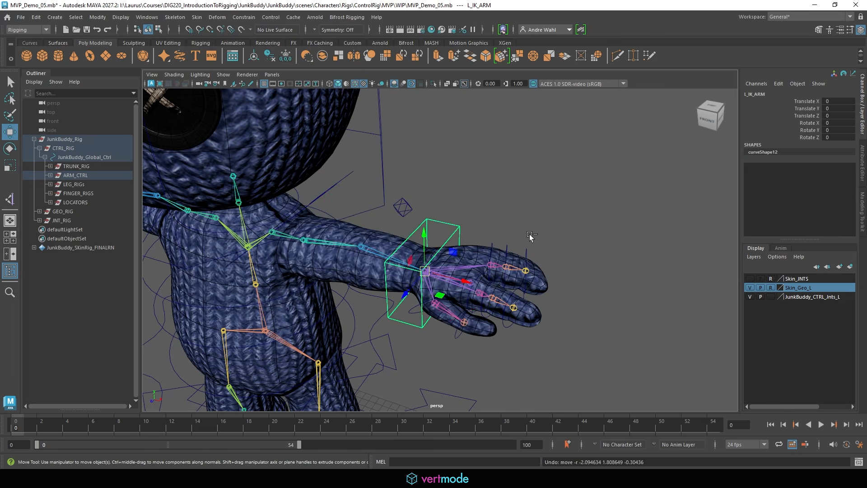
pyautogui.hotkey('ctrl', 'z')
pyautogui.hotkey('ctrl', 'z')
pyautogui.hotkey('ctrl', 'z')
pyautogui.hotkey('ctrl', 'z')
pyautogui.hotkey('ctrl', 'z')
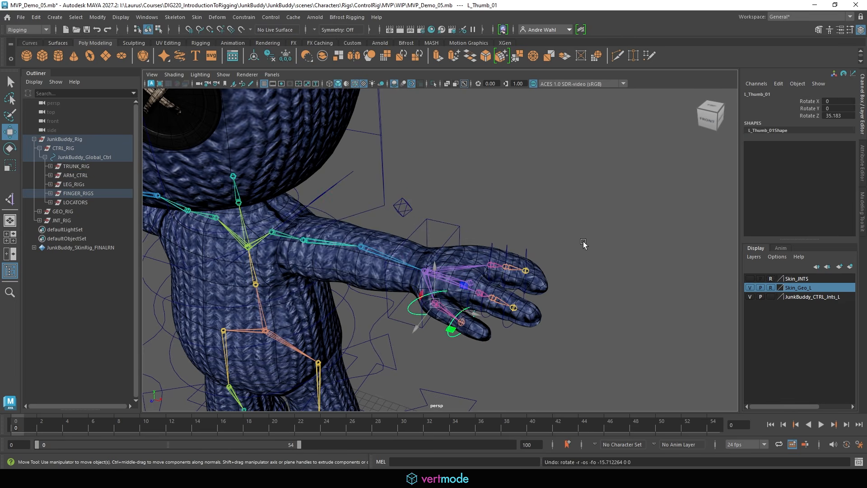
pyautogui.hotkey('ctrl', 'z')
pyautogui.click(610, 244)
# Inspect the channels of JunkBuddy_Global_Ctrl and R_IK_LEG_CTRL around the character's feet.
pyautogui.keyDown('alt'); pyautogui.moveTo(621, 268); pyautogui.dragTo(399, 316, button='right'); pyautogui.keyUp('alt')
pyautogui.keyDown('alt'); pyautogui.moveTo(399, 316); pyautogui.dragTo(426, 219, button='middle'); pyautogui.keyUp('alt')
pyautogui.keyDown('alt'); pyautogui.moveTo(426, 219); pyautogui.dragTo(527, 276, button='right'); pyautogui.keyUp('alt')
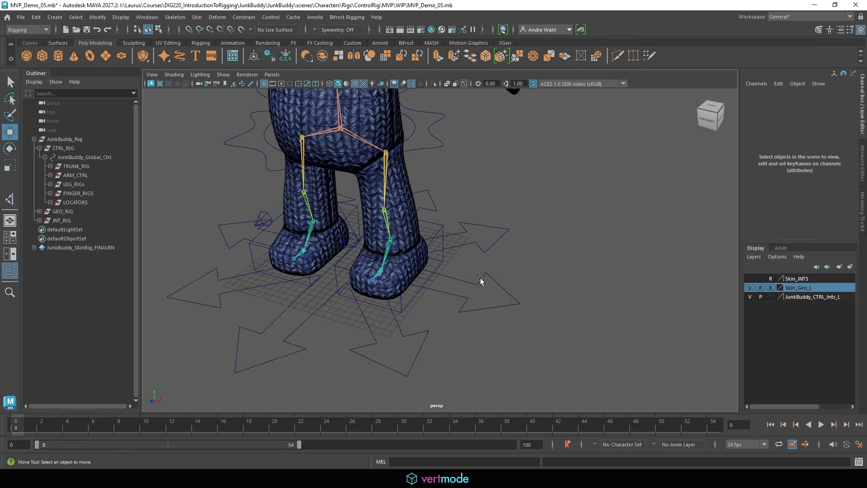
pyautogui.click(443, 280)
pyautogui.press('f')
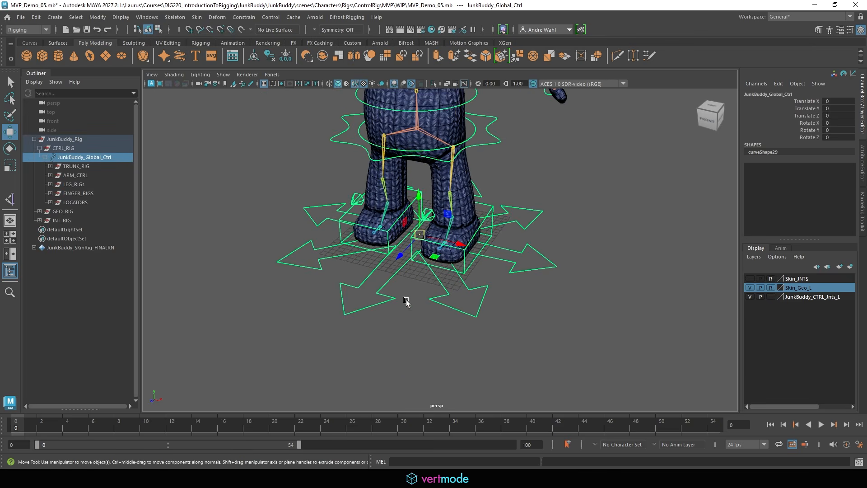
pyautogui.keyDown('alt'); pyautogui.moveTo(432, 252); pyautogui.dragTo(411, 254); pyautogui.keyUp('alt')
pyautogui.press('r')
pyautogui.click(394, 253)
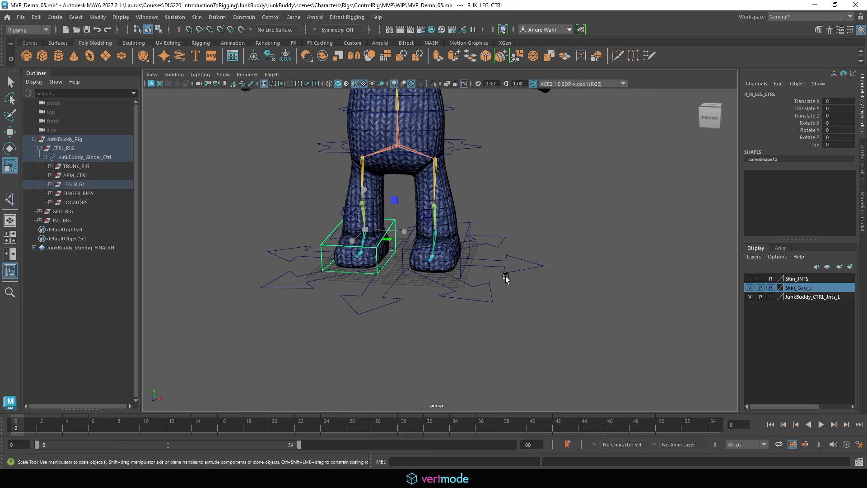
# Add a keyable scalar float attribute named Global_Scale with a default of 1 to JunkBuddy_Global_Ctrl.
pyautogui.click(387, 292)
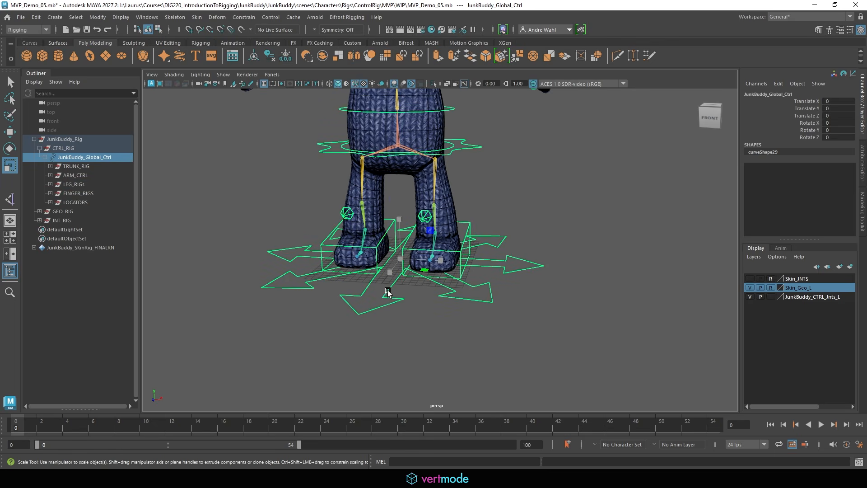
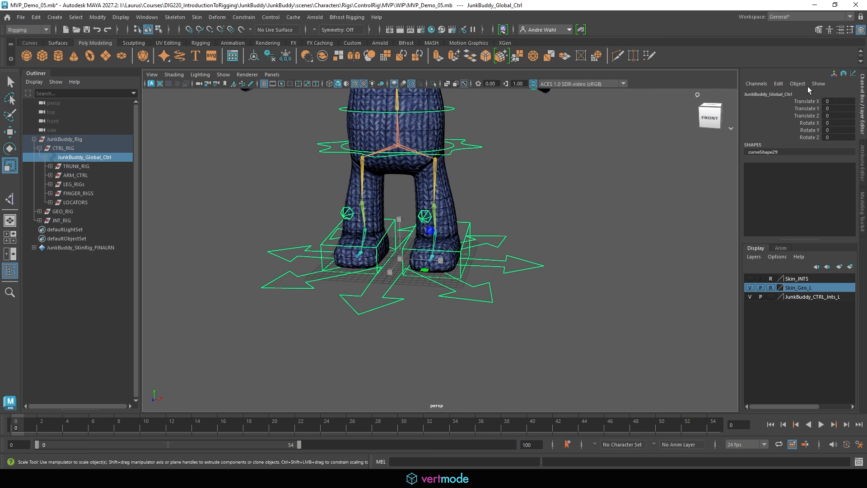
pyautogui.click(778, 84)
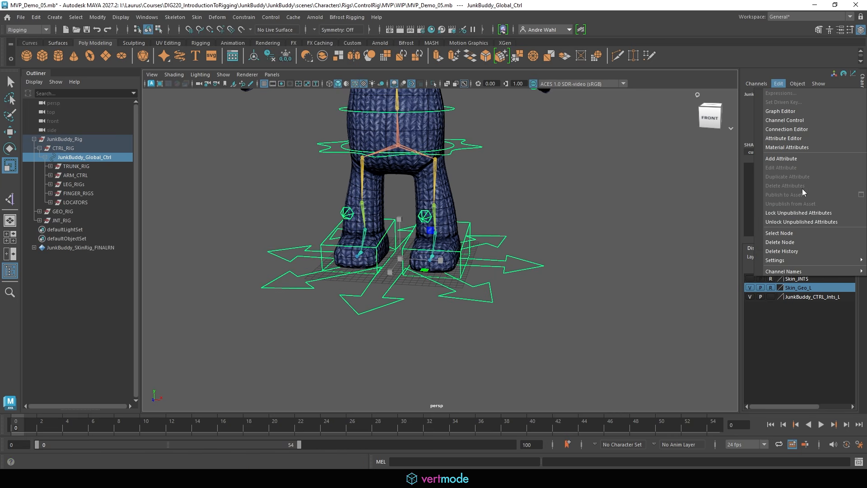
pyautogui.click(798, 158)
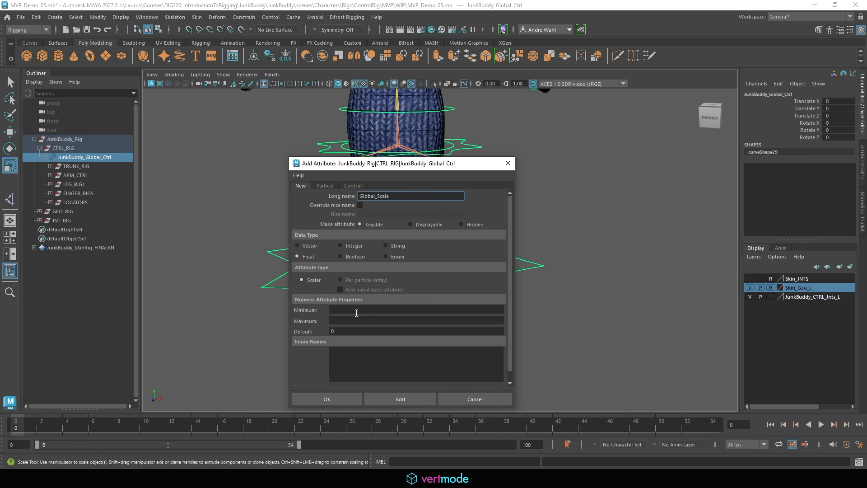
pyautogui.click(347, 330)
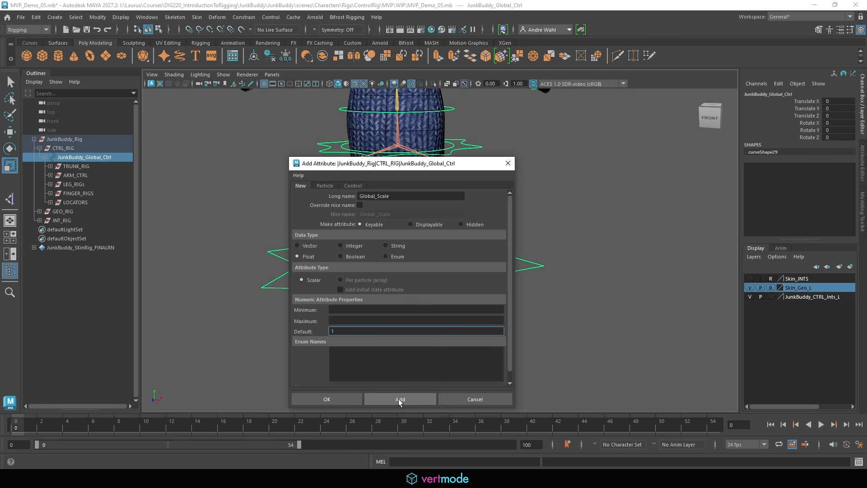
pyautogui.click(399, 399)
pyautogui.click(475, 399)
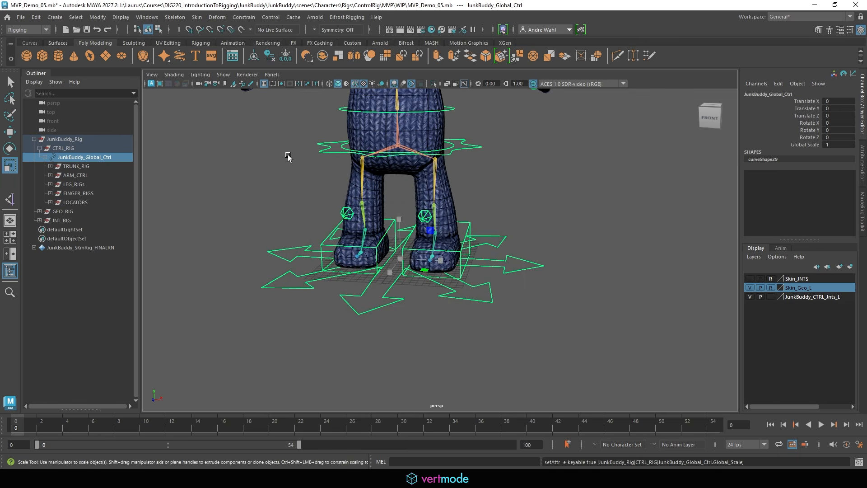
# Test uniform scaling of the JNT_RIG group and the GEO_RIG group separately, undoing each scale.
pyautogui.click(80, 220)
pyautogui.press('f')
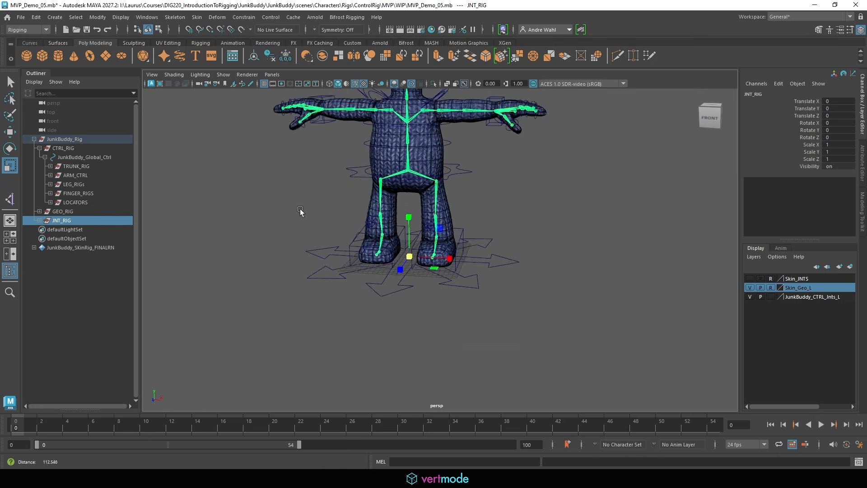
pyautogui.moveTo(447, 296); pyautogui.dragTo(553, 300, button='middle')
pyautogui.hotkey('ctrl', 'z')
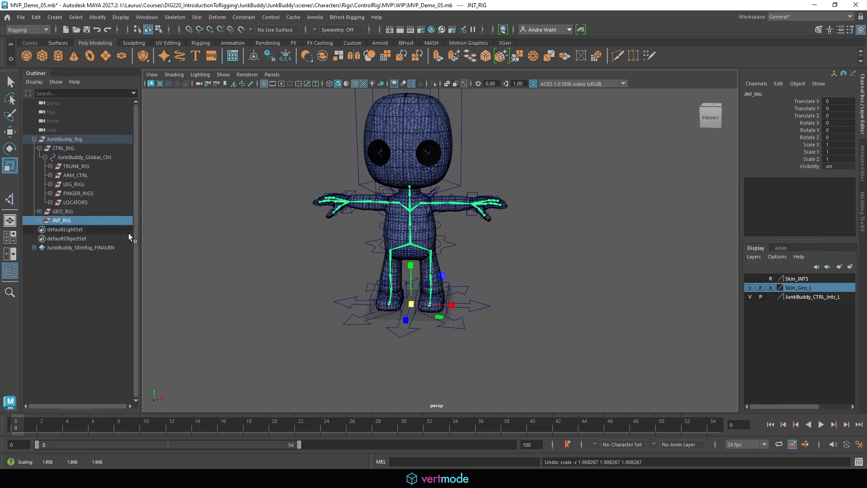
pyautogui.click(67, 212)
pyautogui.moveTo(413, 304); pyautogui.dragTo(564, 293, button='middle')
pyautogui.hotkey('ctrl', 'z')
# Test uniform scaling of CTRL_RIG alone and together with JNT_RIG, undo both scales, and clear the selection.
pyautogui.click(88, 148)
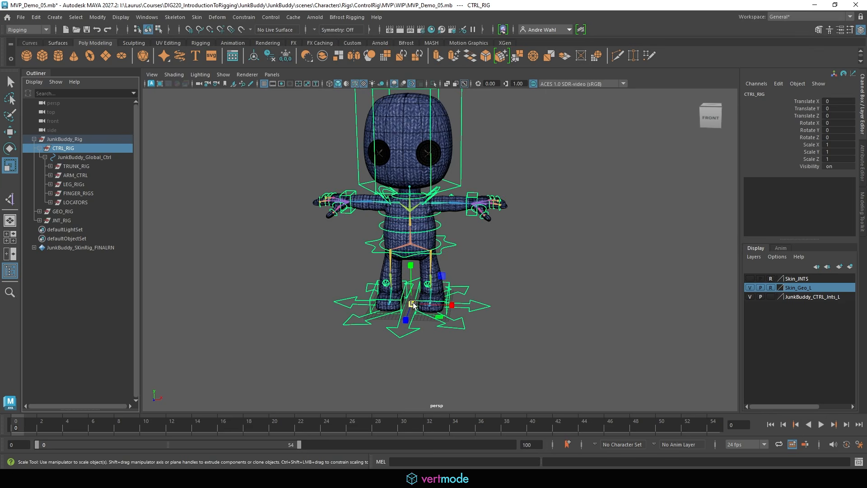
pyautogui.moveTo(412, 303); pyautogui.dragTo(183, 325, button='middle')
pyautogui.hotkey('ctrl', 'z')
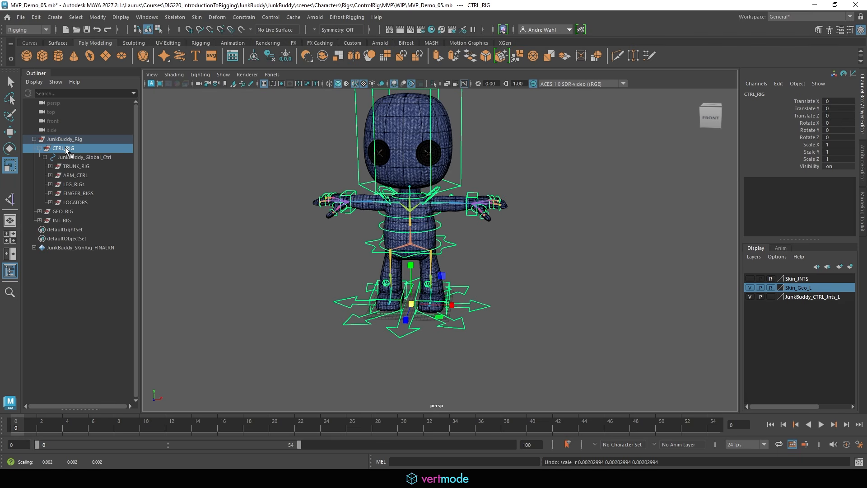
pyautogui.keyDown('ctrl'); pyautogui.click(62, 221); pyautogui.keyUp('ctrl')
pyautogui.moveTo(411, 306); pyautogui.dragTo(570, 272)
pyautogui.hotkey('ctrl', 'z')
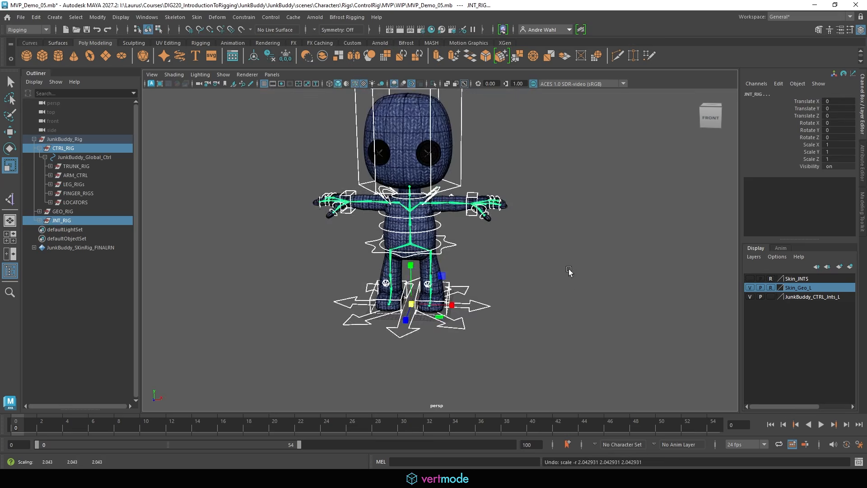
pyautogui.click(570, 271)
# Load JunkBuddy_Global_Ctrl as the source in the Connection Editor and choose its Global_Scale attribute as output.
pyautogui.keyDown('alt'); pyautogui.moveTo(354, 279); pyautogui.dragTo(423, 287, button='right'); pyautogui.keyUp('alt')
pyautogui.keyDown('alt'); pyautogui.moveTo(423, 288); pyautogui.dragTo(420, 256, button='middle'); pyautogui.keyUp('alt')
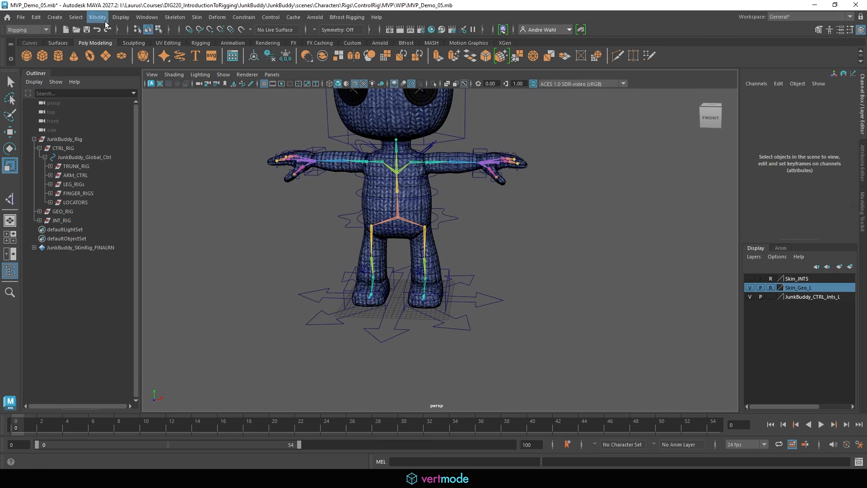
pyautogui.click(147, 17)
pyautogui.moveTo(209, 71)
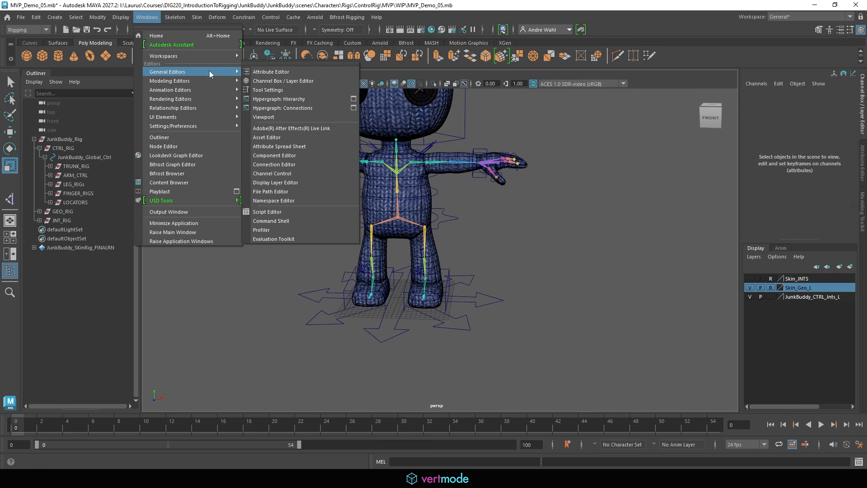
pyautogui.click(291, 166)
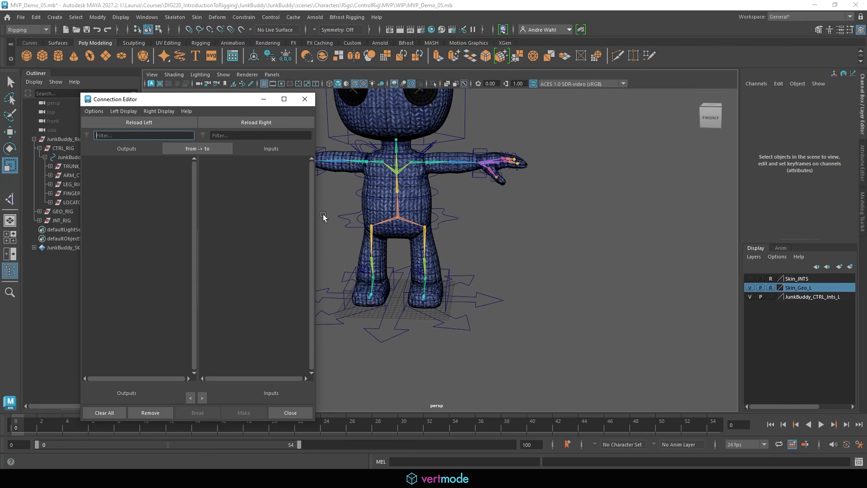
pyautogui.click(438, 320)
pyautogui.click(139, 122)
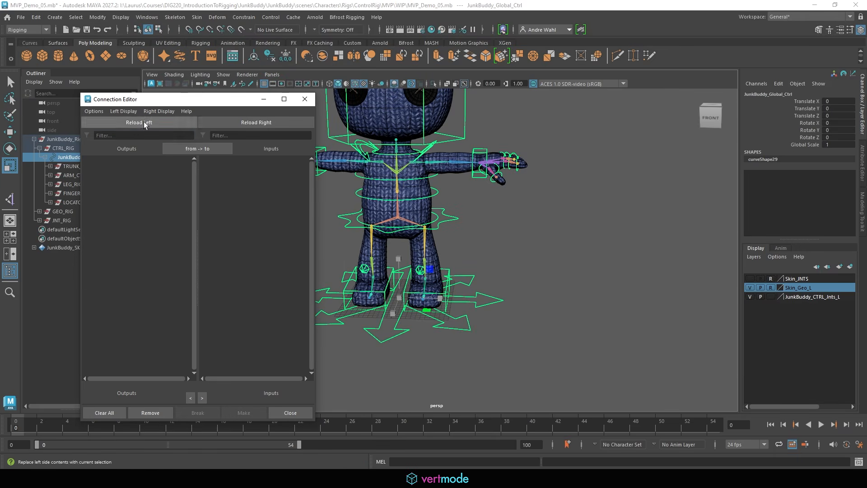
pyautogui.scroll(-10, 158, 226)
pyautogui.click(160, 366)
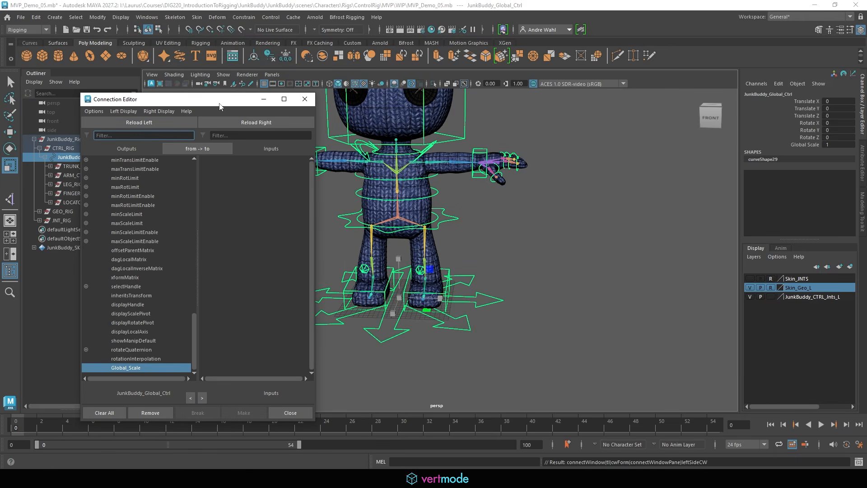
# Load JNT_RIG as the connection target and connect Global_Scale to its scaleX, scaleY and scaleZ.
pyautogui.moveTo(220, 106); pyautogui.dragTo(278, 97)
pyautogui.click(61, 220)
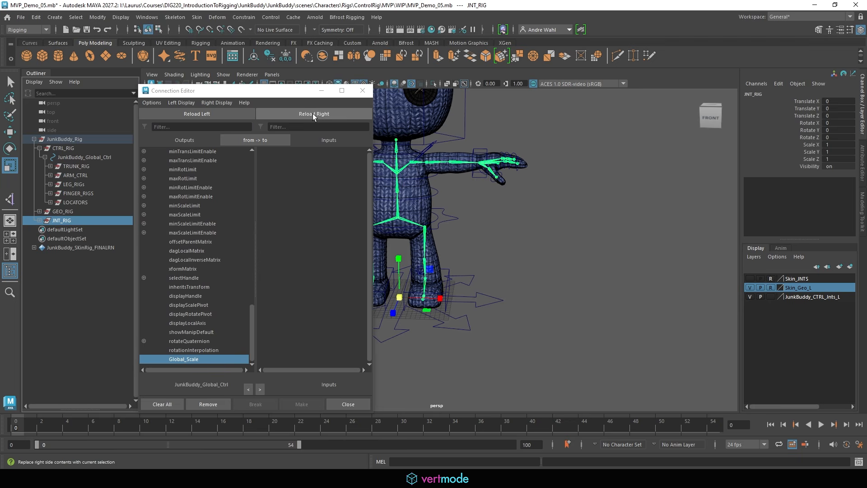
pyautogui.click(313, 113)
pyautogui.click(304, 126)
pyautogui.write('scale')
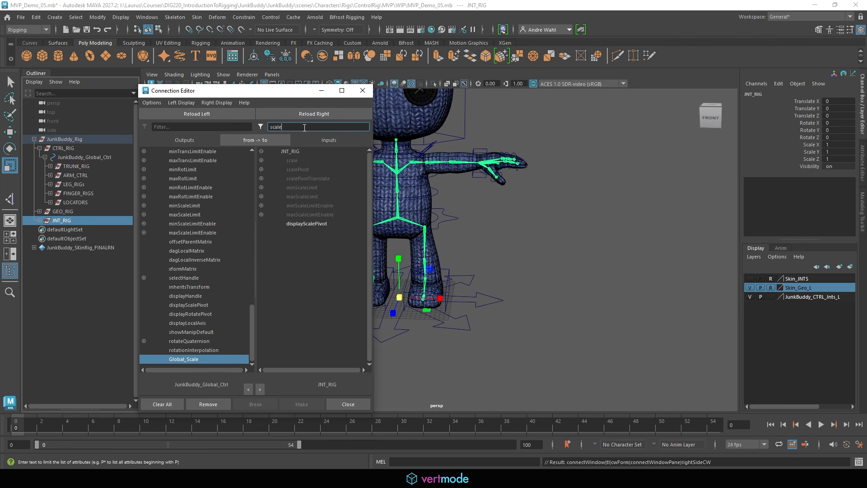
pyautogui.click(262, 160)
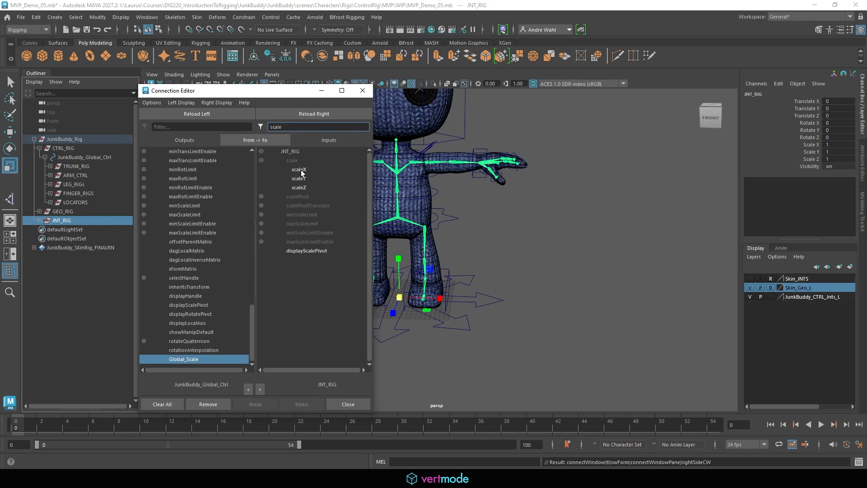
pyautogui.click(301, 170)
pyautogui.click(308, 179)
pyautogui.click(310, 186)
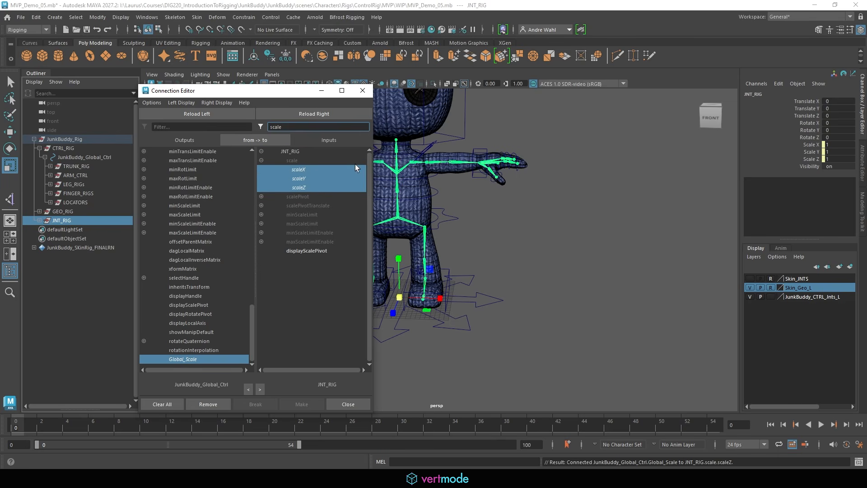
# Load CTRL_RIG as the connection target and connect Global_Scale to its scaleX, scaleY and scaleZ.
pyautogui.click(80, 146)
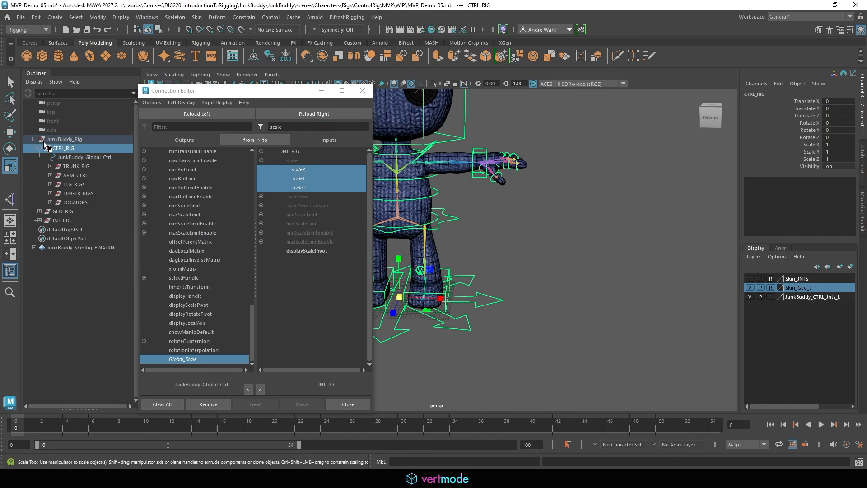
pyautogui.click(302, 111)
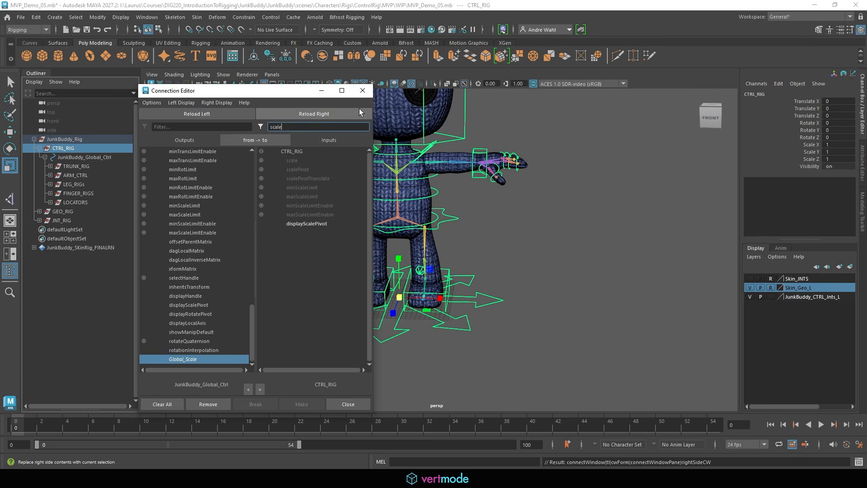
pyautogui.click(261, 161)
pyautogui.click(308, 169)
pyautogui.click(305, 178)
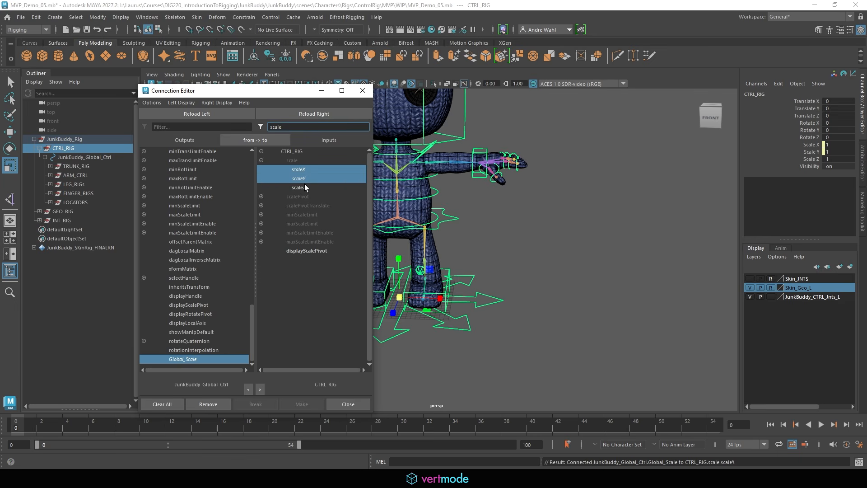
pyautogui.click(304, 186)
# Test Global Scale on JunkBuddy_Global_Ctrl by raising it to about 3.4, reset it to 1, and deselect the control.
pyautogui.click(501, 304)
pyautogui.click(803, 144)
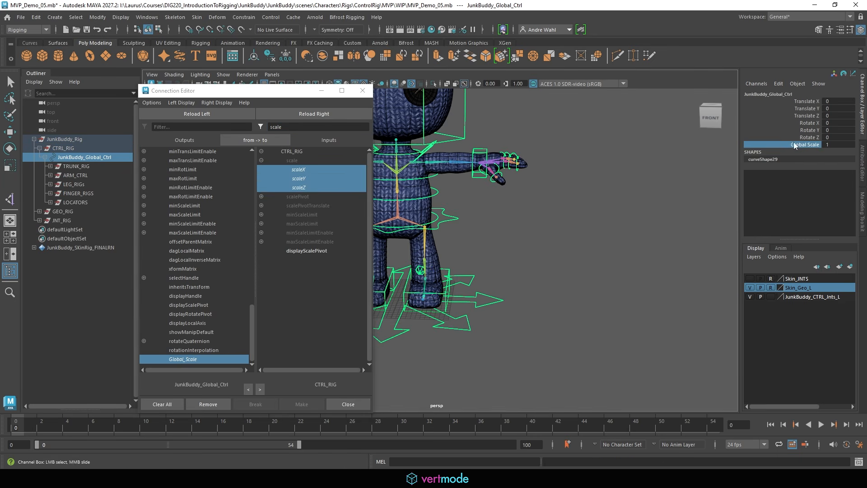
pyautogui.click(322, 90)
pyautogui.scroll(-5, 443, 218)
pyautogui.moveTo(443, 219); pyautogui.dragTo(473, 241, button='middle')
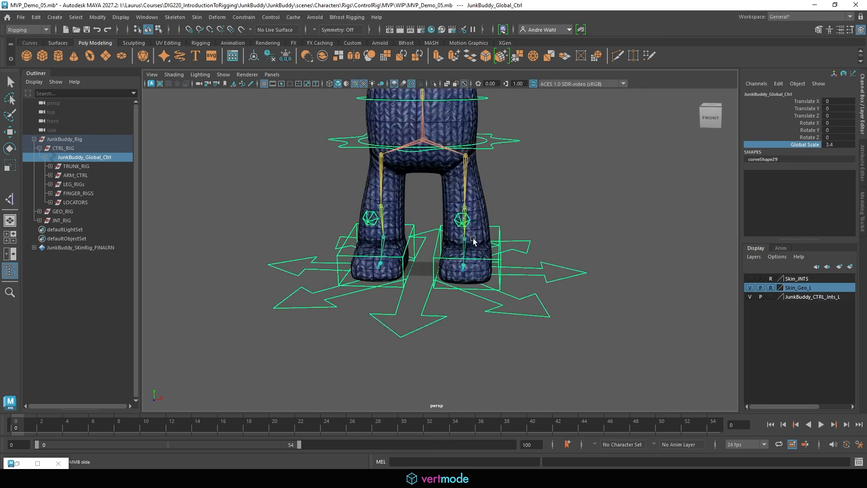
pyautogui.click(837, 146)
pyautogui.write('1')
pyautogui.press('Return')
pyautogui.click(540, 283)
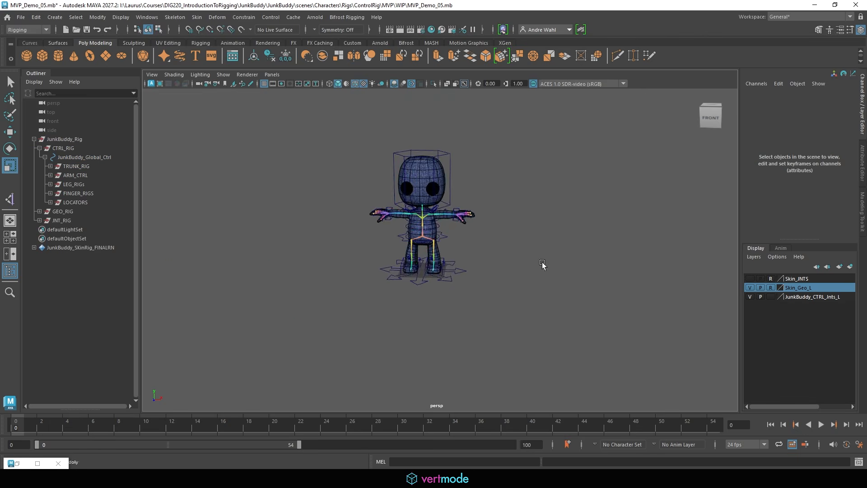
# Collapse the JunkBuddy_Rig hierarchy in the Outliner.
pyautogui.keyDown('alt'); pyautogui.moveTo(544, 266); pyautogui.dragTo(623, 246, button='right'); pyautogui.keyUp('alt')
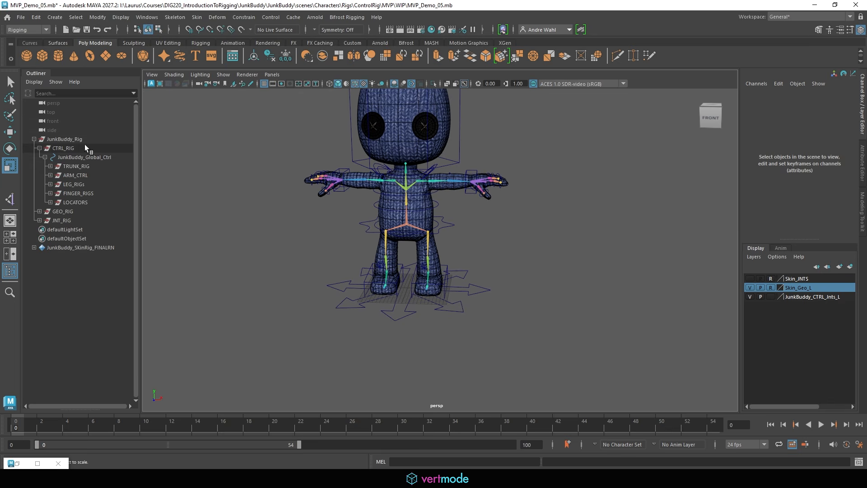
pyautogui.click(34, 140)
pyautogui.scroll(2, 460, 334)
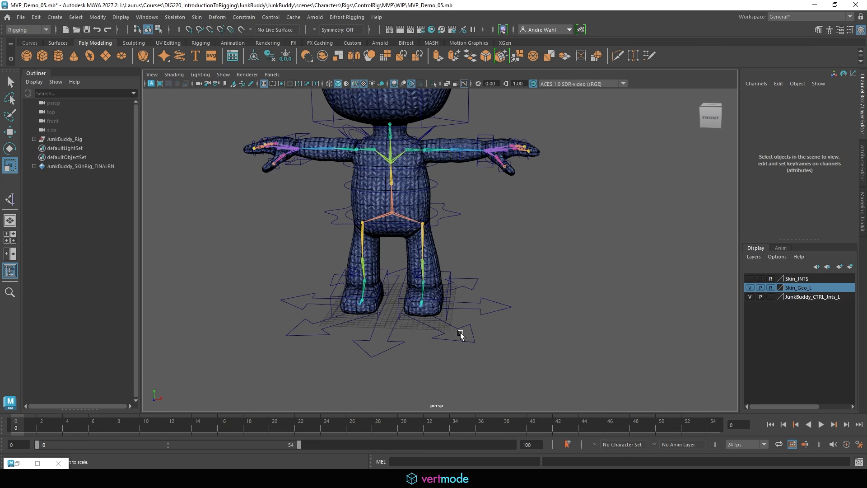
# Enable drawing overrides on the curve shape of JunkBuddy_Global_Ctrl.
pyautogui.click(457, 339)
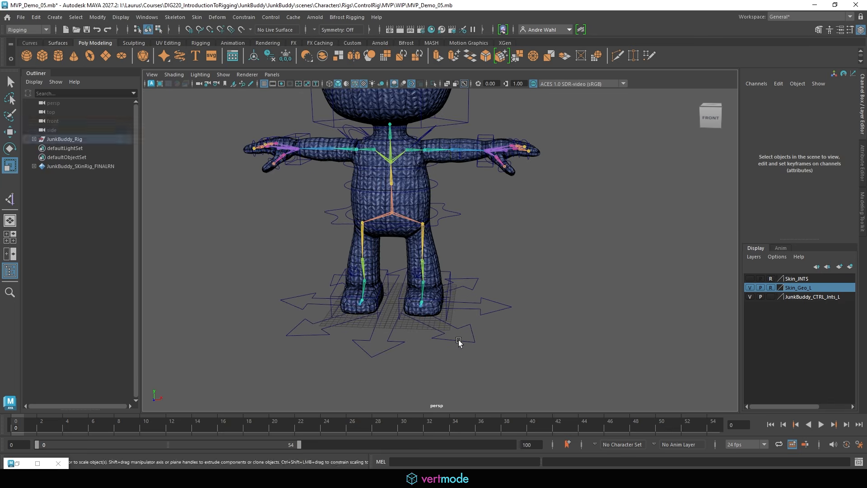
pyautogui.click(841, 29)
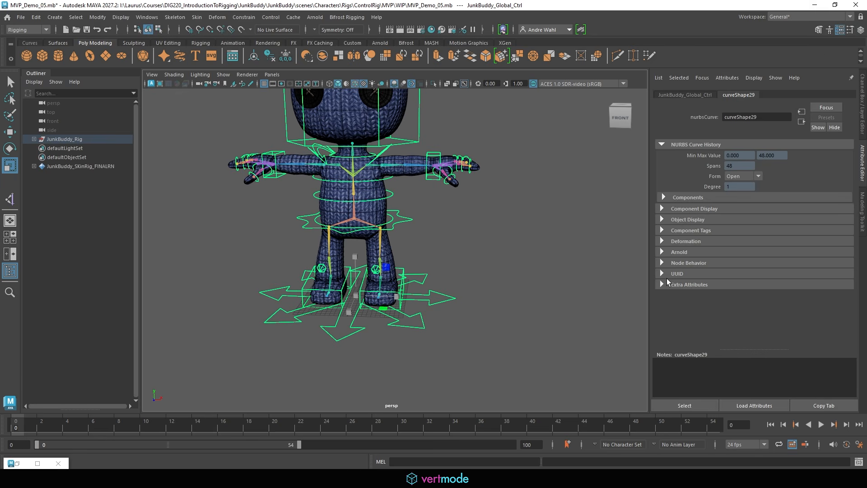
pyautogui.click(661, 219)
pyautogui.scroll(-2, 658, 218)
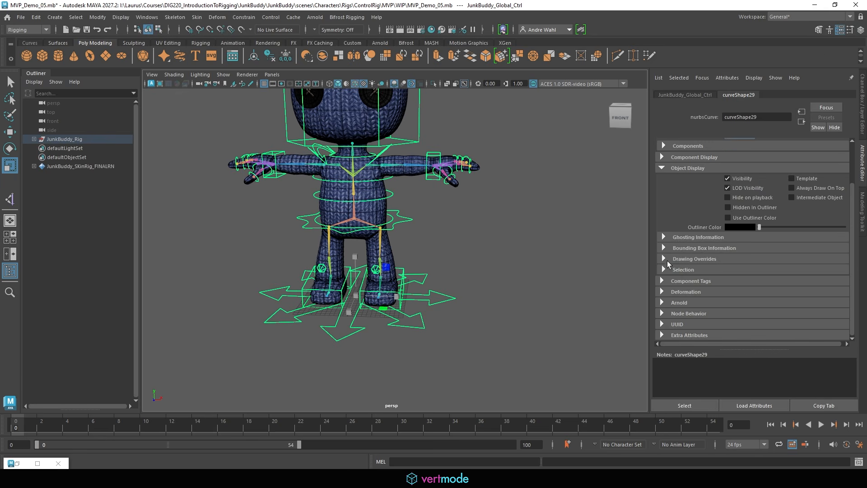
pyautogui.click(663, 258)
pyautogui.scroll(-3, 695, 230)
pyautogui.click(750, 189)
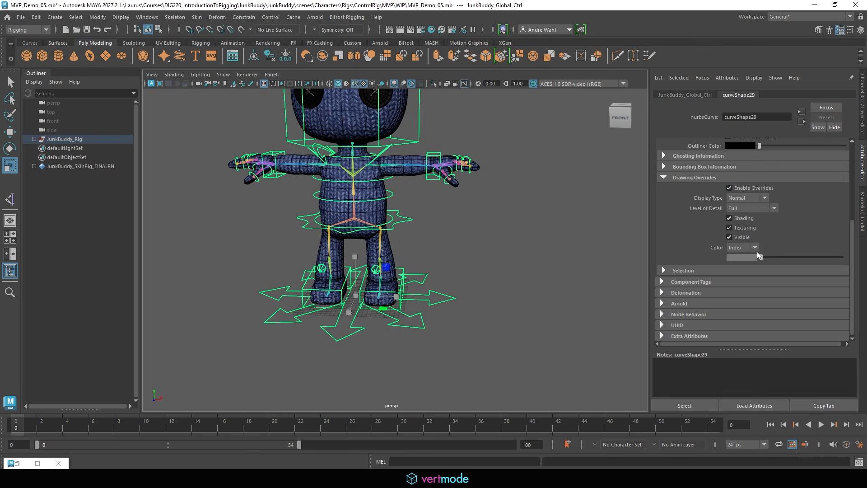
# Set the drawing override color of JunkBuddy_Global_Ctrl's curve shape to yellow and deselect the control.
pyautogui.moveTo(765, 257); pyautogui.dragTo(817, 264)
pyautogui.click(544, 251)
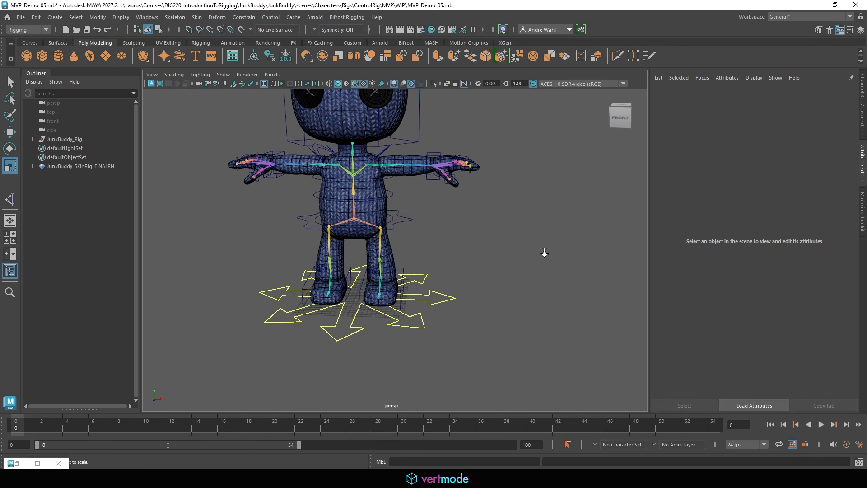
# Select L_IK_LEG_CTRL around the left foot and close the Connection Editor.
pyautogui.keyDown('alt'); pyautogui.moveTo(544, 252); pyautogui.dragTo(523, 213, button='middle'); pyautogui.keyUp('alt')
pyautogui.keyDown('alt'); pyautogui.moveTo(523, 212); pyautogui.dragTo(555, 264, button='right'); pyautogui.keyUp('alt')
pyautogui.keyDown('alt'); pyautogui.moveTo(417, 267); pyautogui.dragTo(253, 262); pyautogui.keyUp('alt')
pyautogui.keyDown('alt'); pyautogui.moveTo(329, 260); pyautogui.dragTo(303, 263, button='middle'); pyautogui.keyUp('alt')
pyautogui.click(434, 278)
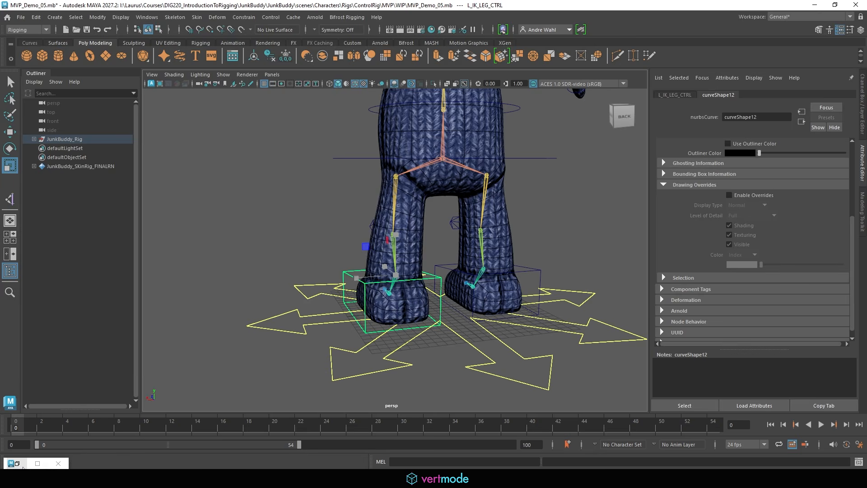
pyautogui.click(37, 463)
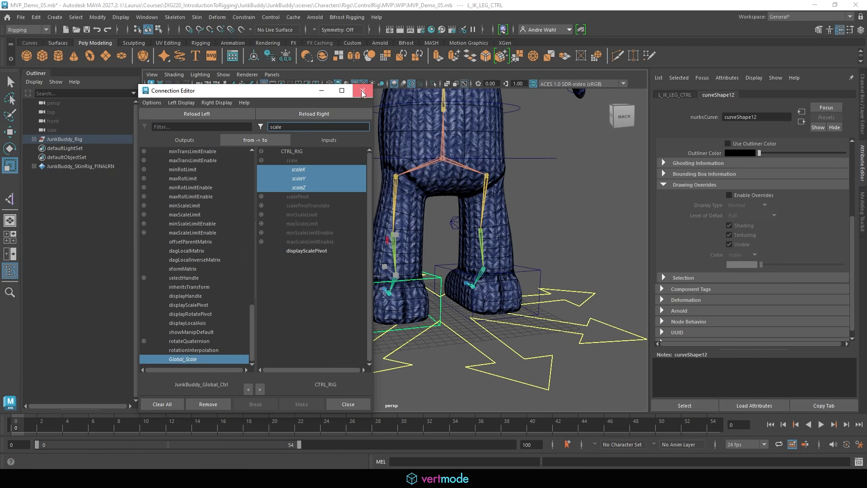
pyautogui.click(321, 91)
# Open the Hypergraph Hierarchy, frame the selected leg control, and select its parent group L_LEG_RIG.
pyautogui.click(147, 17)
pyautogui.moveTo(171, 118)
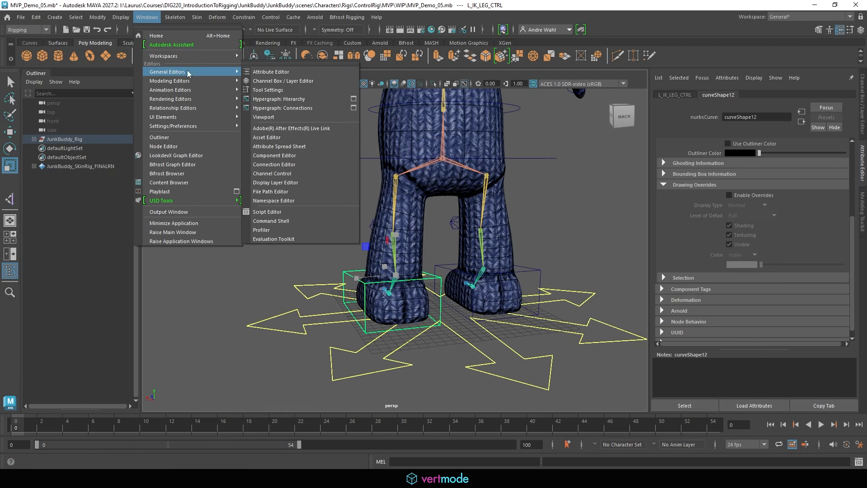
pyautogui.click(295, 100)
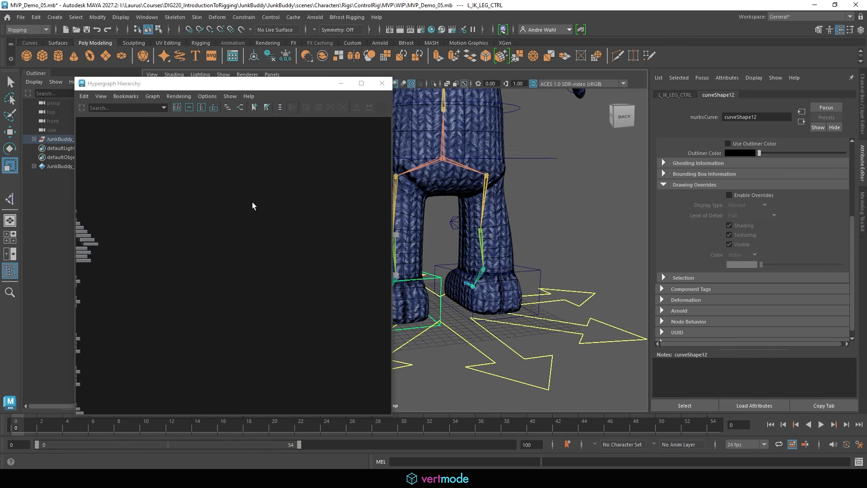
pyautogui.press('f')
pyautogui.keyDown('alt'); pyautogui.moveTo(307, 233); pyautogui.dragTo(182, 232, button='right'); pyautogui.keyUp('alt')
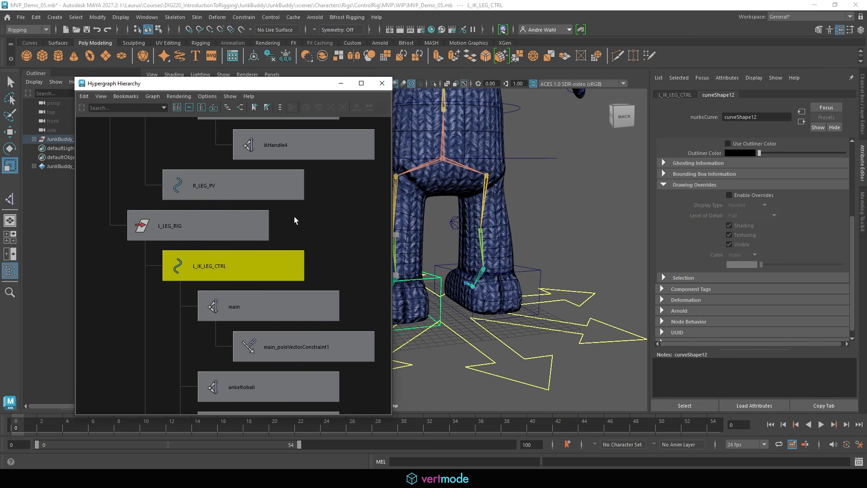
pyautogui.keyDown('alt'); pyautogui.moveTo(294, 220); pyautogui.dragTo(271, 266, button='right'); pyautogui.keyUp('alt')
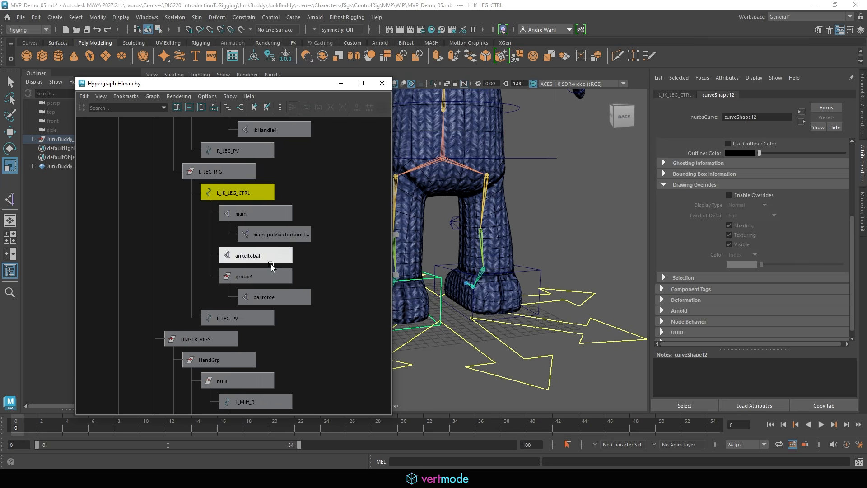
pyautogui.click(218, 171)
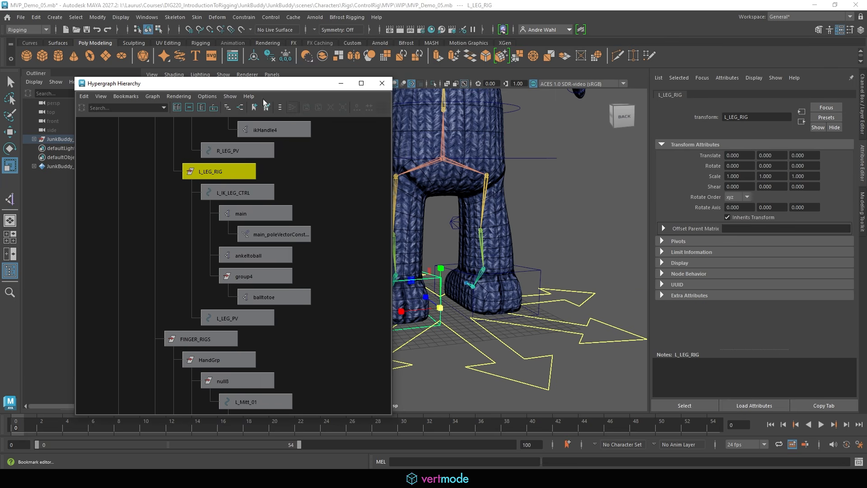
pyautogui.moveTo(230, 84); pyautogui.dragTo(133, 62)
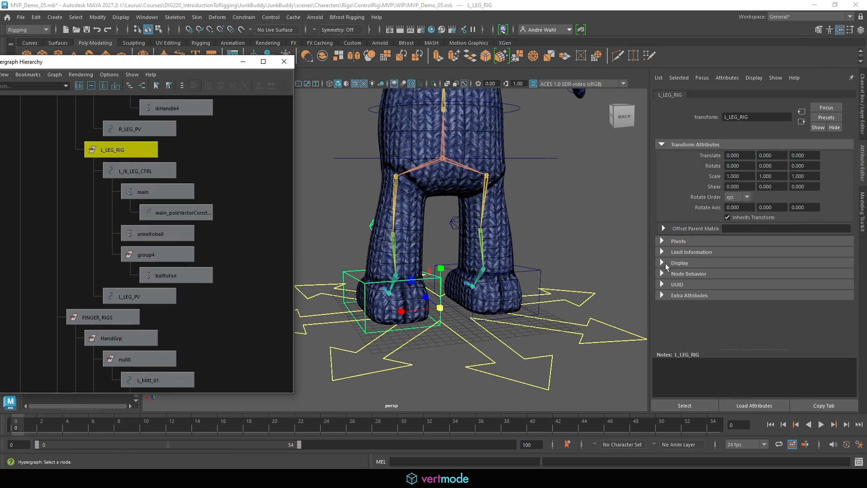
# Enable drawing overrides on L_LEG_RIG, set the override color to blue, and deselect the group.
pyautogui.click(662, 264)
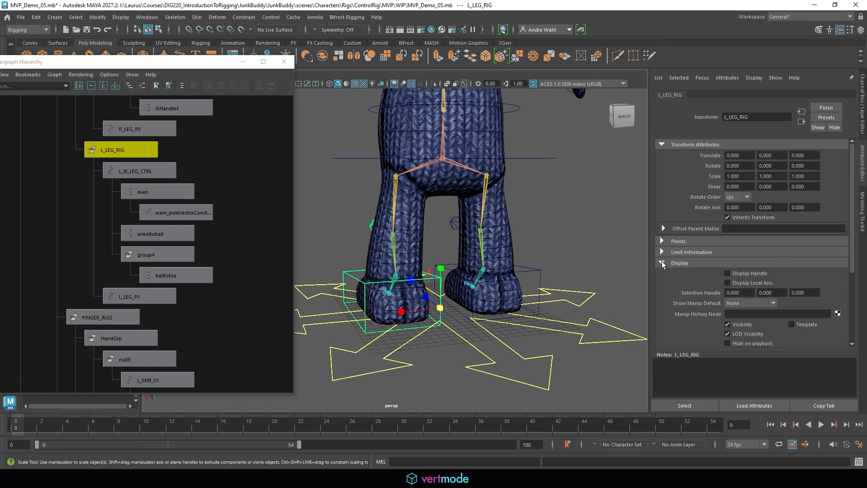
pyautogui.scroll(-3, 712, 270)
pyautogui.scroll(-2, 704, 262)
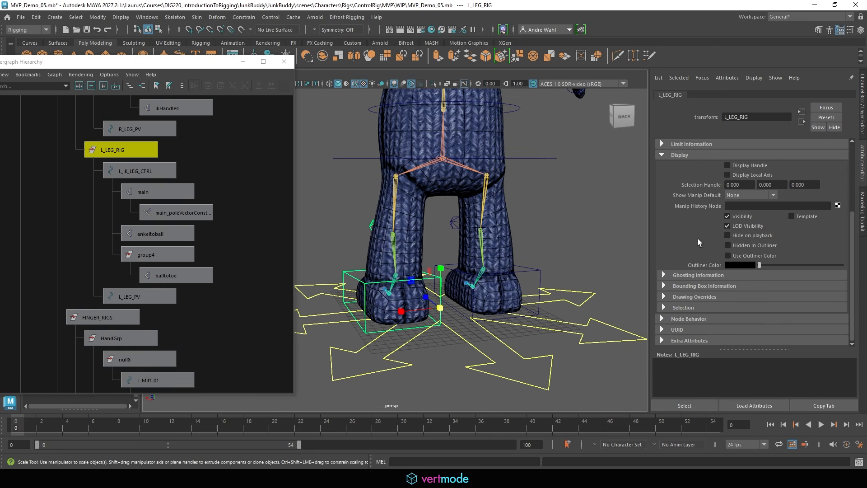
pyautogui.click(663, 295)
pyautogui.scroll(-5, 704, 271)
pyautogui.click(735, 228)
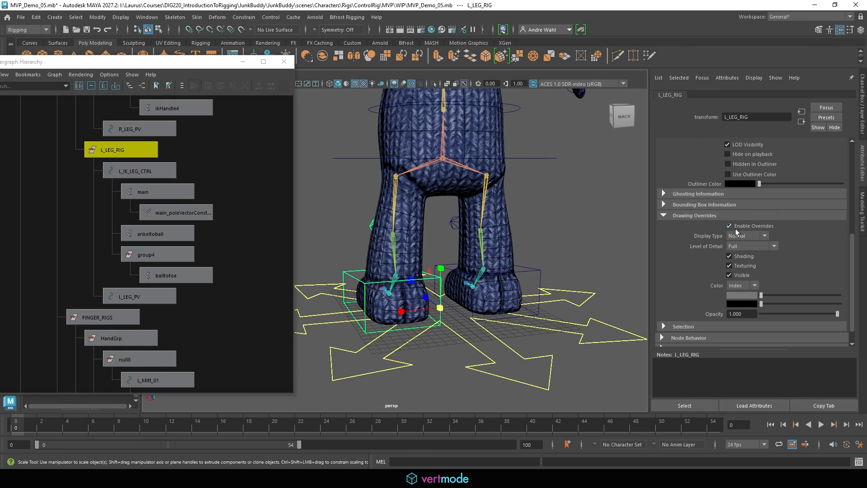
pyautogui.moveTo(763, 297)
pyautogui.mouseDown()
pyautogui.moveTo(825, 300)
pyautogui.moveTo(769, 299)
pyautogui.moveTo(784, 297)
pyautogui.moveTo(777, 297)
pyautogui.mouseUp()
pyautogui.click(531, 224)
# Locate R_LEG_RIG from the right knee pole vector control, enable its drawing overrides, and set the color to red.
pyautogui.keyDown('alt'); pyautogui.moveTo(531, 224); pyautogui.dragTo(657, 259); pyautogui.keyUp('alt')
pyautogui.click(334, 221)
pyautogui.keyDown('alt'); pyautogui.moveTo(179, 126); pyautogui.dragTo(172, 285, button='middle'); pyautogui.keyUp('alt')
pyautogui.keyDown('alt'); pyautogui.moveTo(245, 254); pyautogui.dragTo(231, 250, button='right'); pyautogui.keyUp('alt')
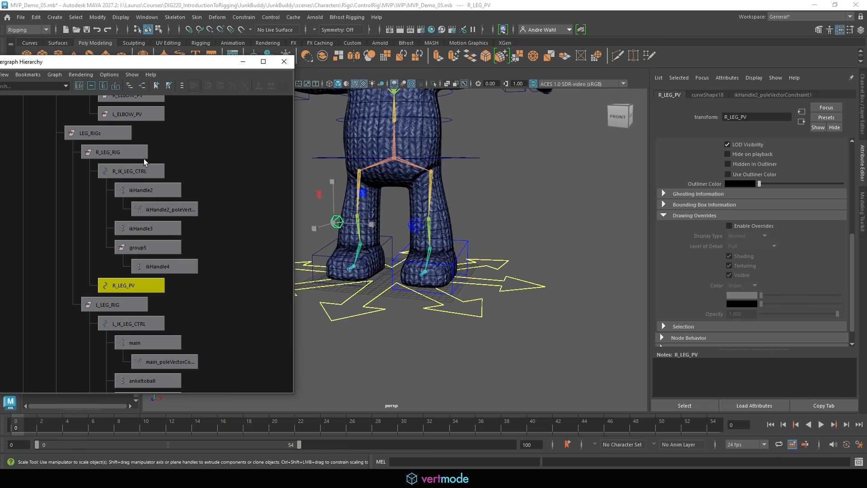
pyautogui.click(119, 152)
pyautogui.click(728, 225)
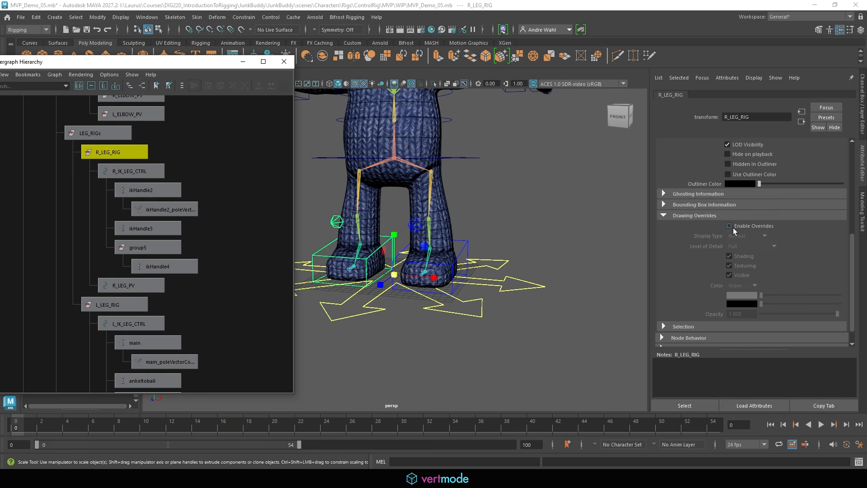
pyautogui.moveTo(762, 295)
pyautogui.mouseDown()
pyautogui.moveTo(837, 308)
pyautogui.moveTo(779, 299)
pyautogui.moveTo(793, 299)
pyautogui.mouseUp()
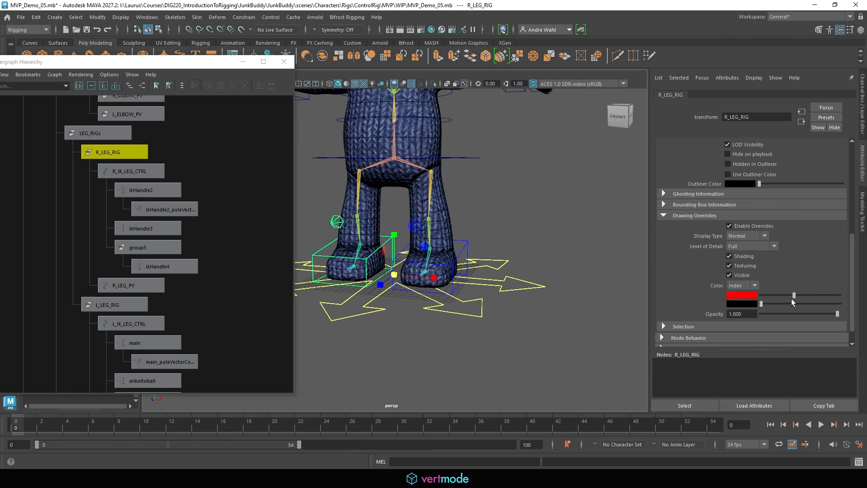
pyautogui.click(542, 221)
# Enable drawing overrides on root_ctrl at the hips and set the override color to yellow.
pyautogui.scroll(-2, 472, 212)
pyautogui.keyDown('alt'); pyautogui.moveTo(471, 213); pyautogui.dragTo(513, 244, button='middle'); pyautogui.keyUp('alt')
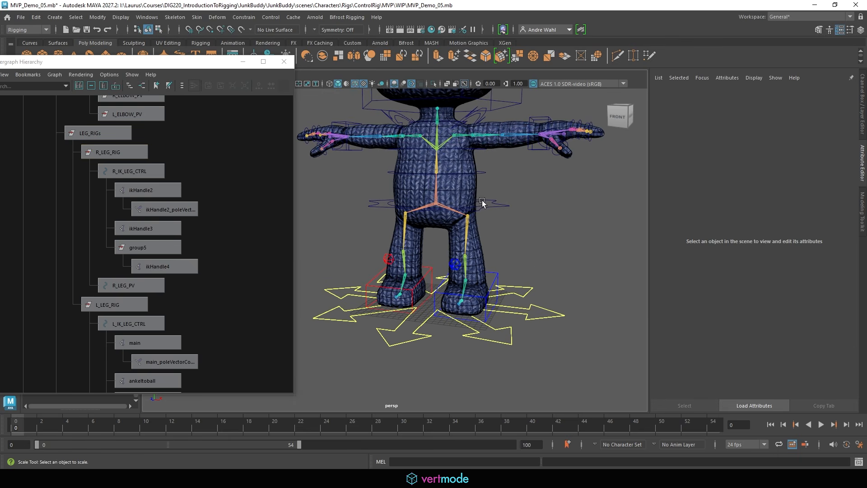
pyautogui.click(502, 207)
pyautogui.click(733, 225)
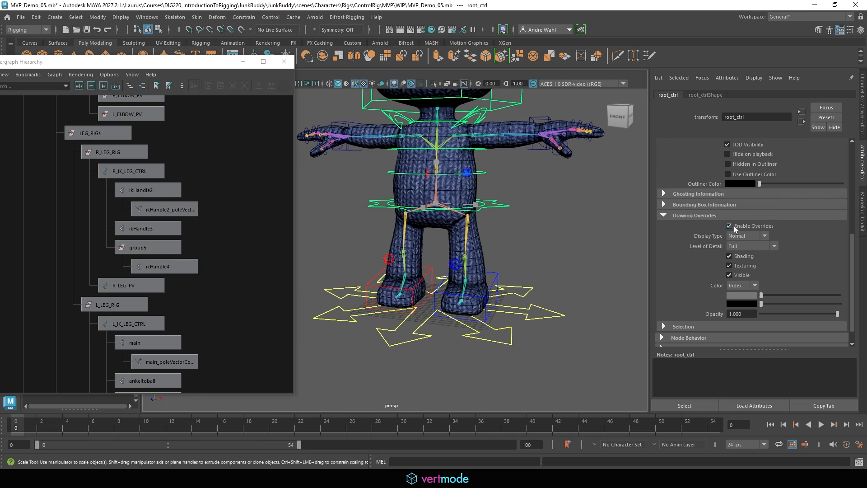
pyautogui.click(769, 305)
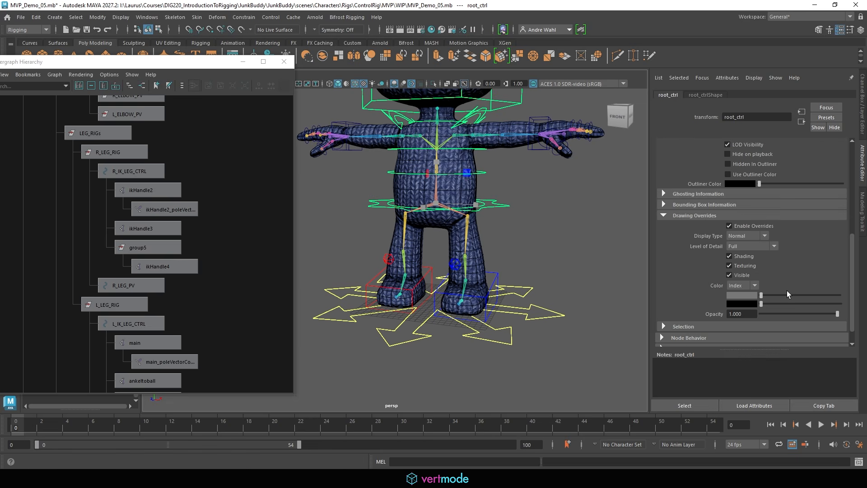
pyautogui.moveTo(764, 308)
pyautogui.mouseDown()
pyautogui.moveTo(797, 307)
pyautogui.moveTo(763, 305)
pyautogui.moveTo(773, 296)
pyautogui.moveTo(803, 301)
pyautogui.mouseUp()
pyautogui.click(571, 217)
# Enable drawing overrides on Hip_ctrl, set the override color to teal, and deselect it.
pyautogui.keyDown('alt'); pyautogui.moveTo(510, 123); pyautogui.dragTo(485, 100); pyautogui.keyUp('alt')
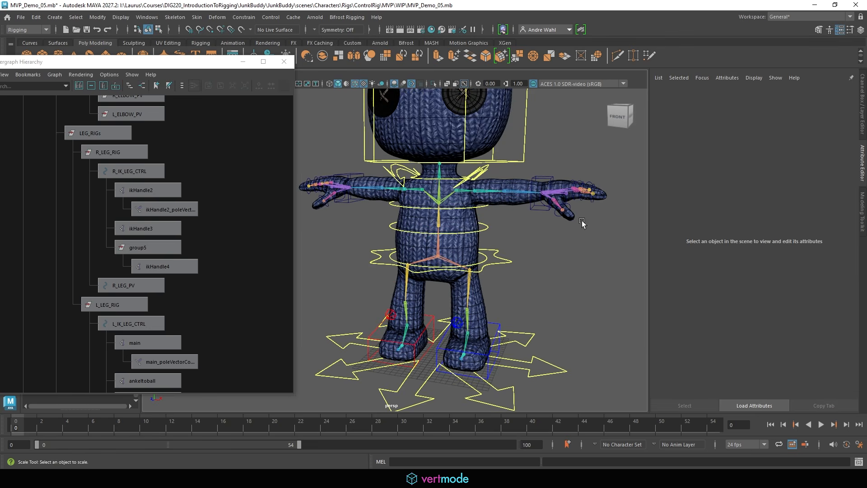
pyautogui.keyDown('alt'); pyautogui.moveTo(508, 226); pyautogui.dragTo(547, 208, button='middle'); pyautogui.keyUp('alt')
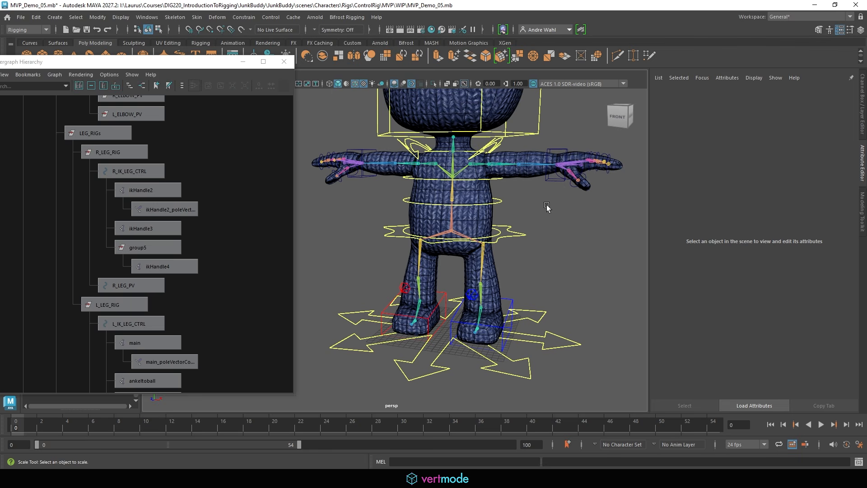
pyautogui.click(488, 237)
pyautogui.click(731, 226)
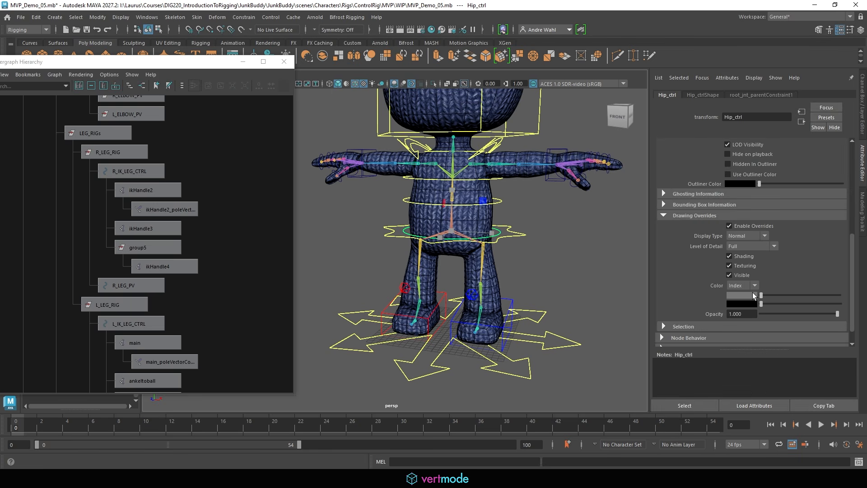
pyautogui.moveTo(787, 298)
pyautogui.mouseDown()
pyautogui.moveTo(841, 313)
pyautogui.moveTo(824, 312)
pyautogui.moveTo(831, 313)
pyautogui.mouseUp()
pyautogui.press('r')
pyautogui.click(540, 170)
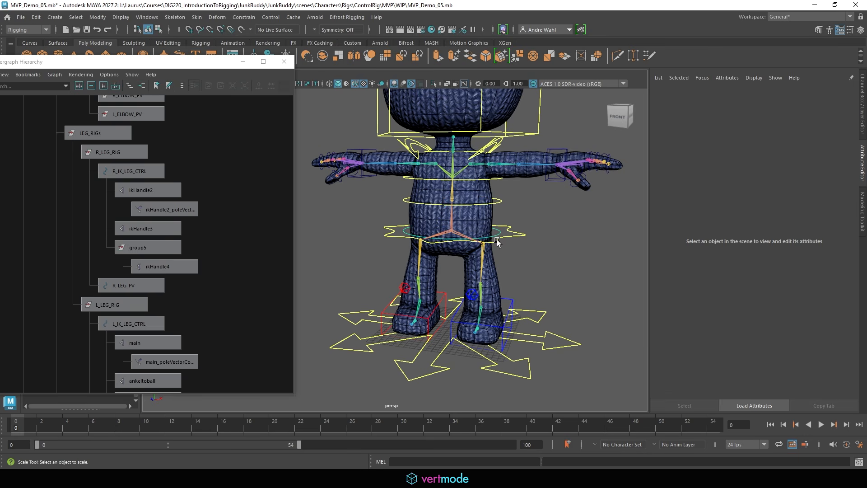
# Enable drawing overrides on the left clavicle control L_Clav_Ctrl and set the override color to blue.
pyautogui.keyDown('alt'); pyautogui.moveTo(494, 239); pyautogui.dragTo(317, 226); pyautogui.keyUp('alt')
pyautogui.keyDown('alt'); pyautogui.moveTo(318, 226); pyautogui.dragTo(472, 150, button='middle'); pyautogui.keyUp('alt')
pyautogui.click(468, 142)
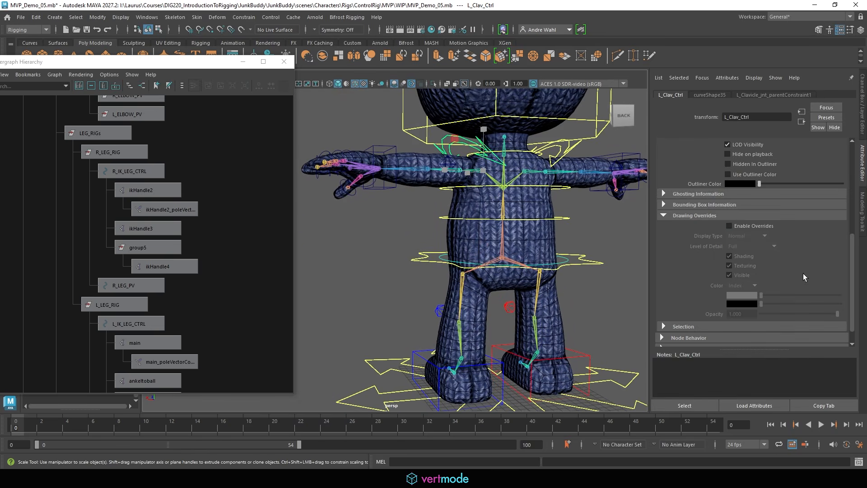
pyautogui.click(737, 224)
pyautogui.moveTo(761, 295)
pyautogui.mouseDown()
pyautogui.moveTo(785, 296)
pyautogui.moveTo(776, 296)
pyautogui.mouseUp()
pyautogui.click(430, 245)
# Examine where L_ELBOW_PV, L_IK_ARM and L_ARM_RIG sit in the hierarchy and which controls each one covers.
pyautogui.scroll(4, 430, 245)
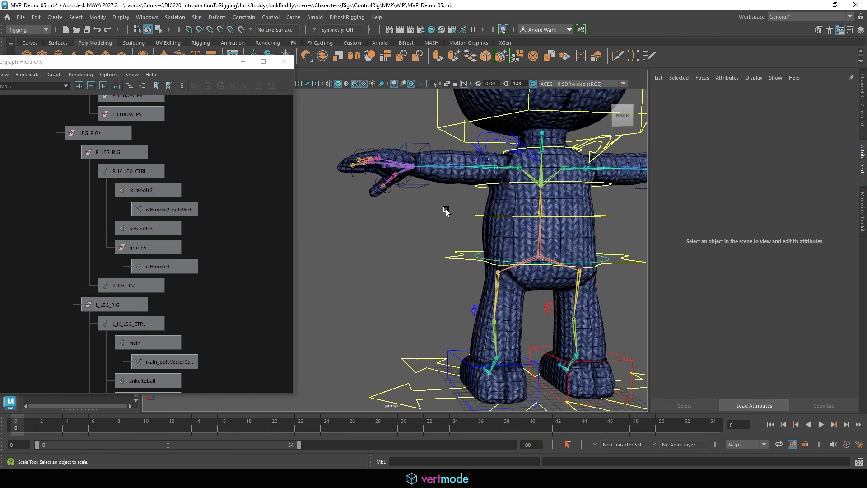
pyautogui.keyDown('alt'); pyautogui.moveTo(440, 219); pyautogui.dragTo(454, 194, button='middle'); pyautogui.keyUp('alt')
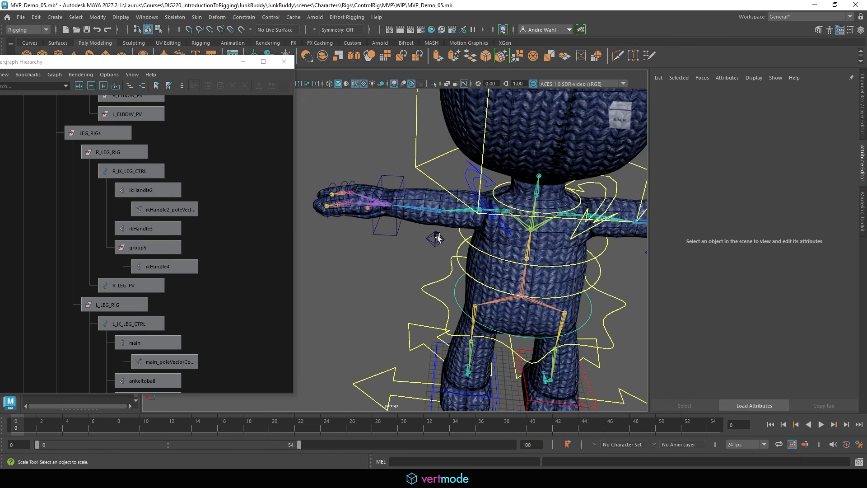
pyautogui.click(436, 236)
pyautogui.press('f')
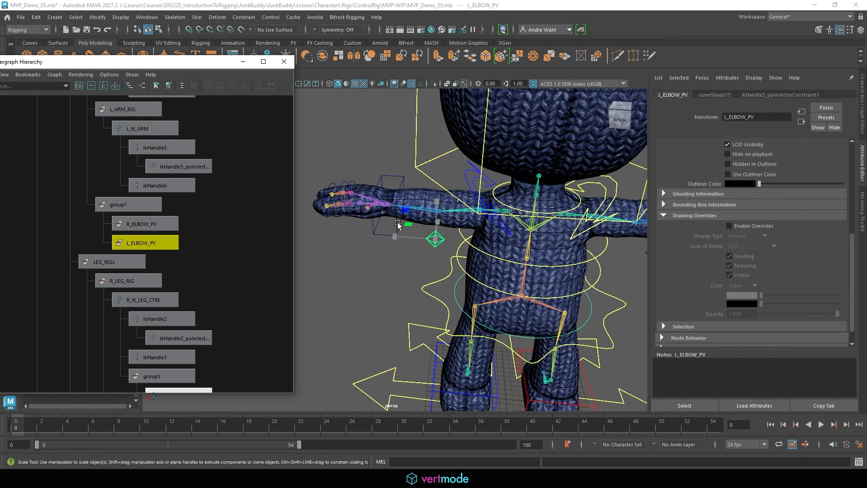
pyautogui.click(396, 223)
pyautogui.keyDown('alt'); pyautogui.moveTo(110, 251); pyautogui.dragTo(125, 287, button='middle'); pyautogui.keyUp('alt')
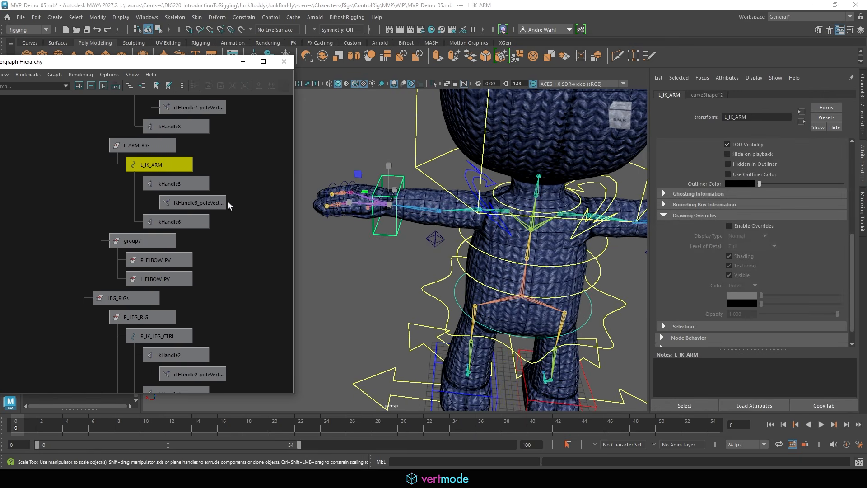
pyautogui.click(144, 146)
pyautogui.press('f')
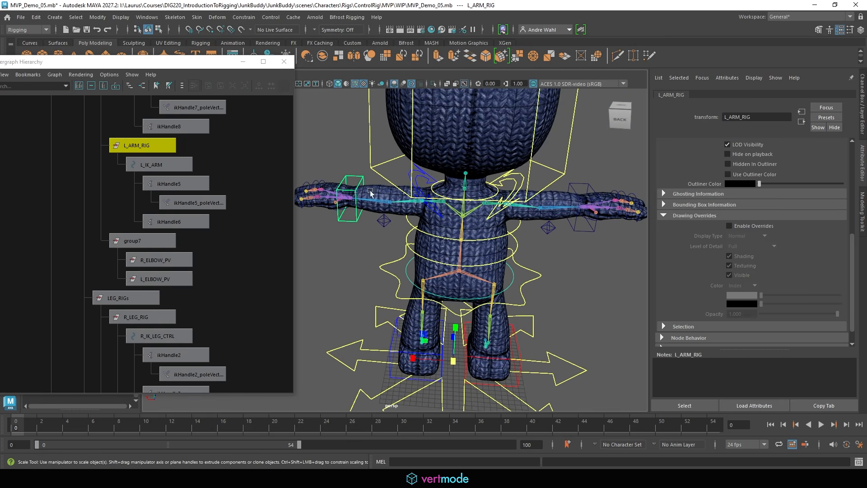
# Enable drawing overrides on the left elbow control L_ELBOW_PV and set the override color to blue.
pyautogui.click(375, 223)
pyautogui.click(383, 220)
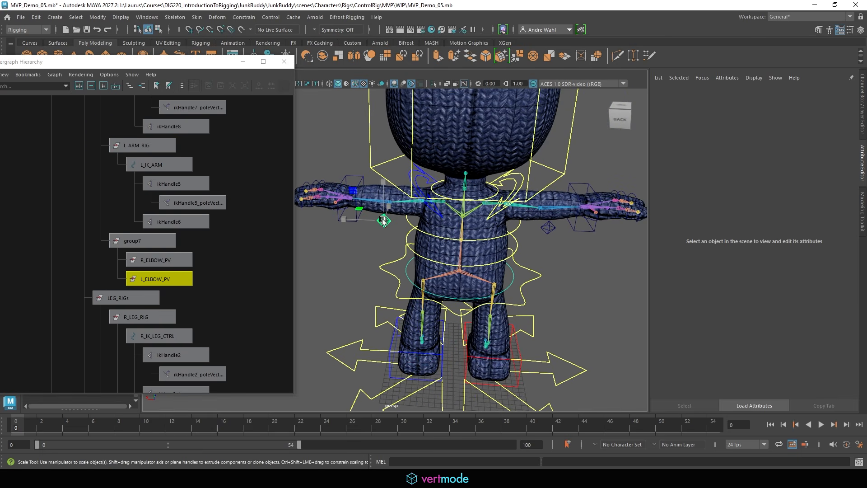
pyautogui.click(729, 226)
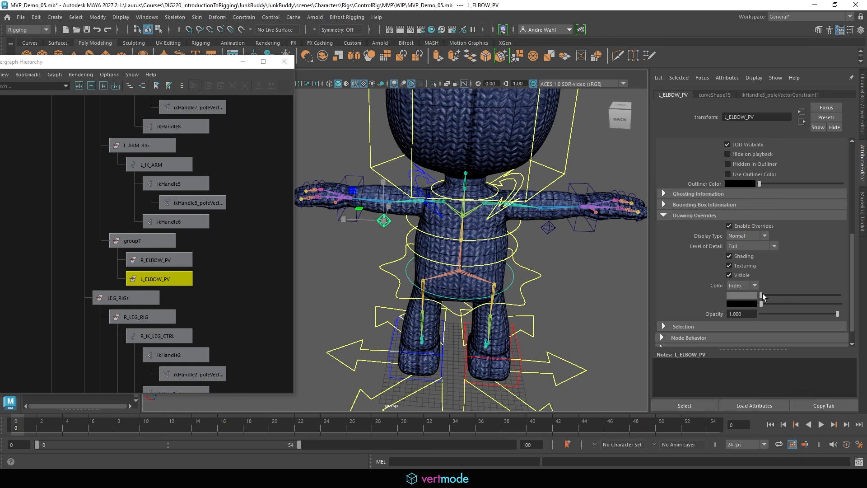
pyautogui.moveTo(762, 295); pyautogui.dragTo(776, 298)
# Enable drawing overrides on the left wrist control L_IK_ARM, set the override color to blue, and deselect it.
pyautogui.click(354, 230)
pyautogui.click(741, 226)
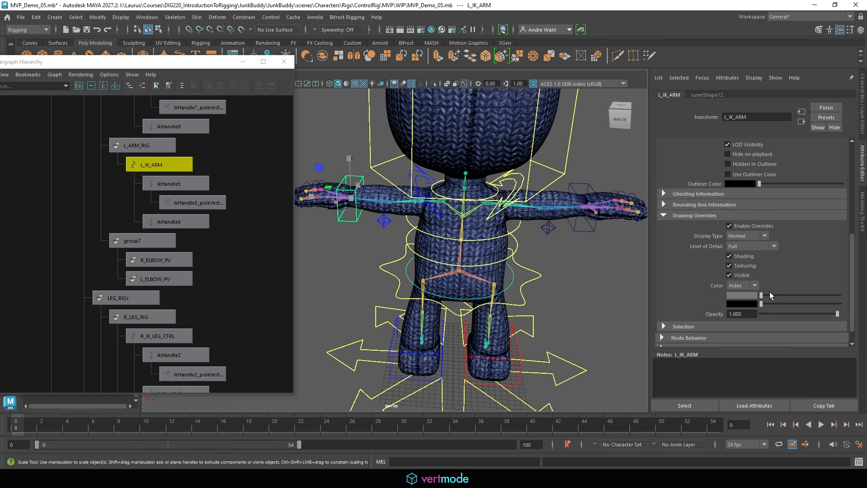
pyautogui.moveTo(763, 294); pyautogui.dragTo(777, 297)
pyautogui.scroll(3, 428, 278)
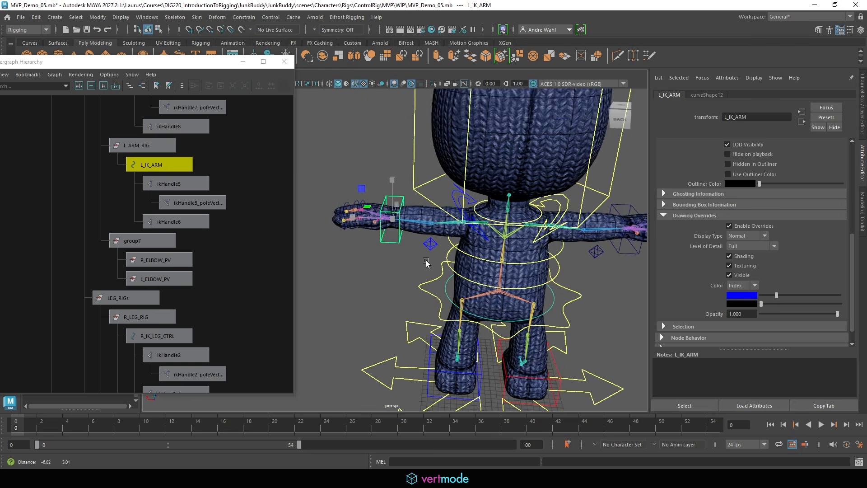
pyautogui.click(428, 278)
# Enable drawing overrides on HandGrp, the parent group of the left finger controls, and set the override color to blue.
pyautogui.scroll(5, 428, 279)
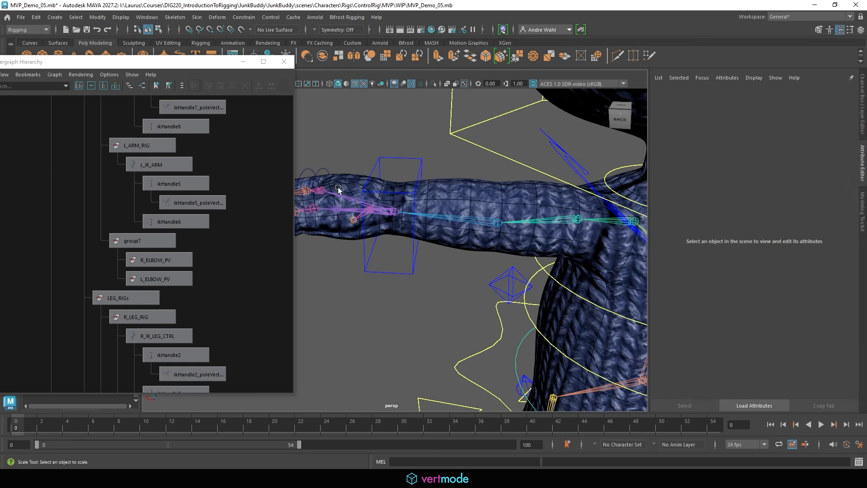
pyautogui.click(316, 175)
pyautogui.press('f')
pyautogui.scroll(-5, 96, 197)
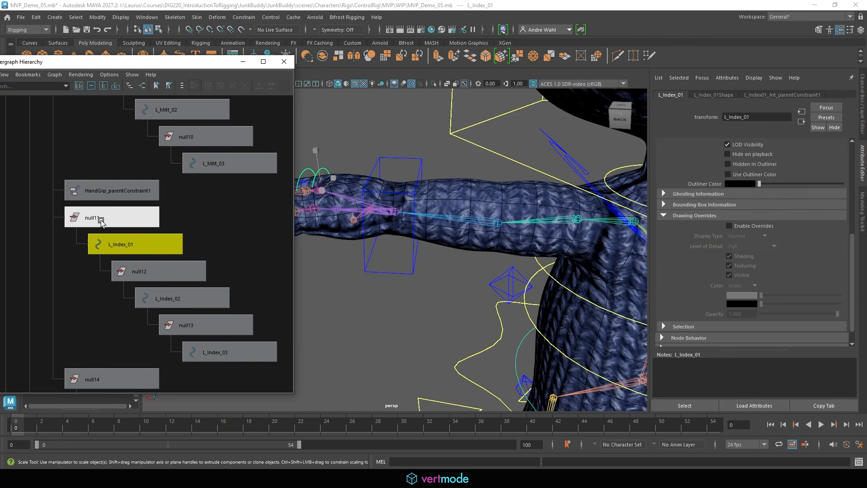
pyautogui.scroll(-6, 172, 354)
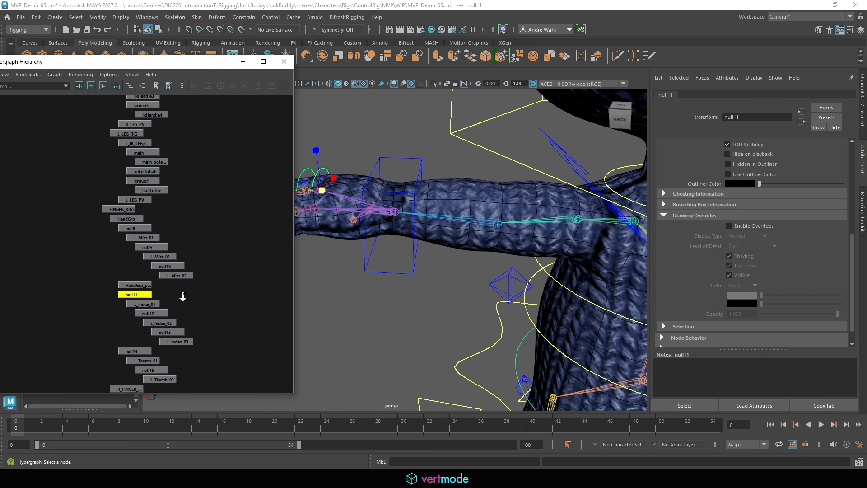
pyautogui.keyDown('alt'); pyautogui.moveTo(168, 352); pyautogui.dragTo(196, 195, button='middle'); pyautogui.keyUp('alt')
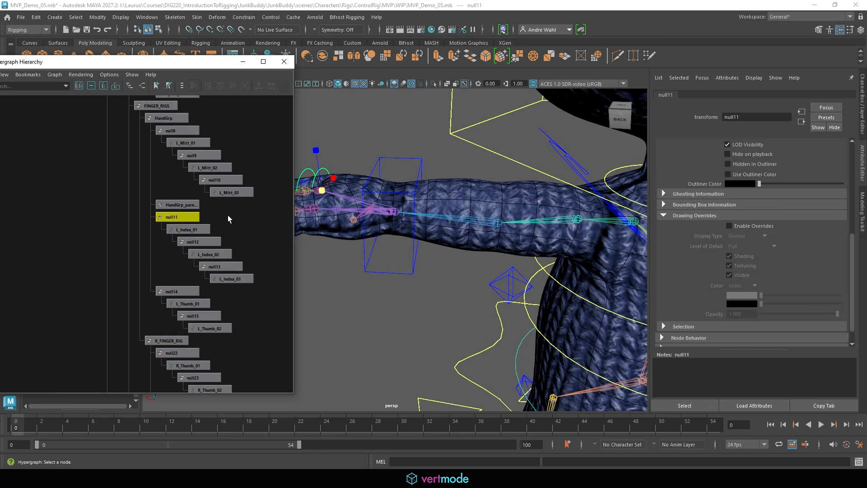
pyautogui.keyDown('alt'); pyautogui.moveTo(365, 225); pyautogui.dragTo(414, 227, button='middle'); pyautogui.keyUp('alt')
pyautogui.press('Up')
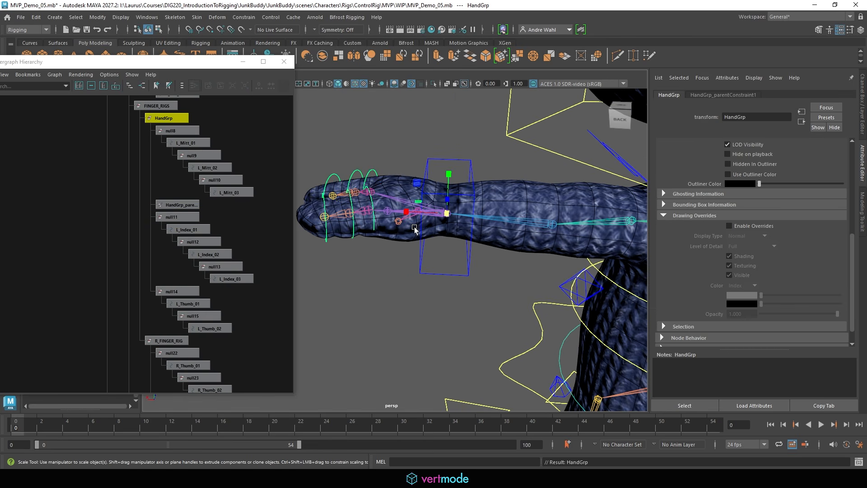
pyautogui.keyDown('alt'); pyautogui.moveTo(141, 122); pyautogui.dragTo(137, 131, button='middle'); pyautogui.keyUp('alt')
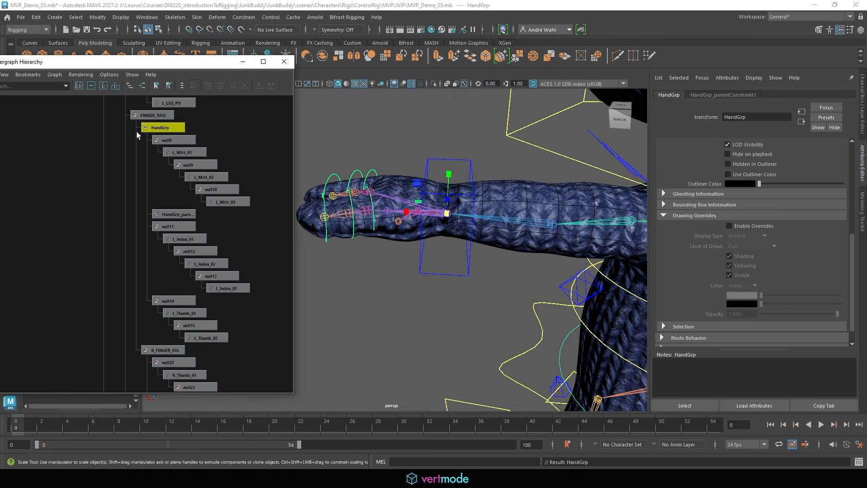
pyautogui.click(729, 226)
pyautogui.moveTo(761, 295); pyautogui.dragTo(776, 296)
pyautogui.click(559, 326)
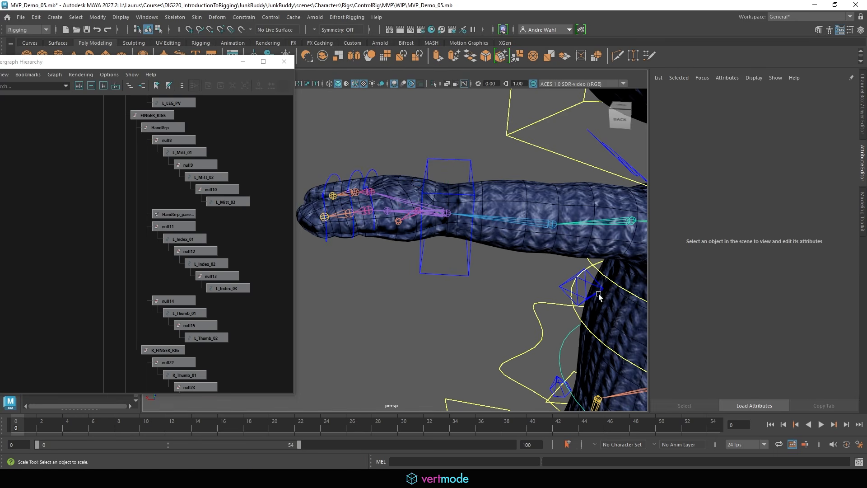
# Enable drawing overrides on the right clavicle control R_Clav_Ctrl and set the override color to red.
pyautogui.keyDown('alt'); pyautogui.moveTo(598, 294); pyautogui.dragTo(363, 251, button='middle'); pyautogui.keyUp('alt')
pyautogui.scroll(-3, 478, 263)
pyautogui.scroll(4, 476, 253)
pyautogui.click(436, 176)
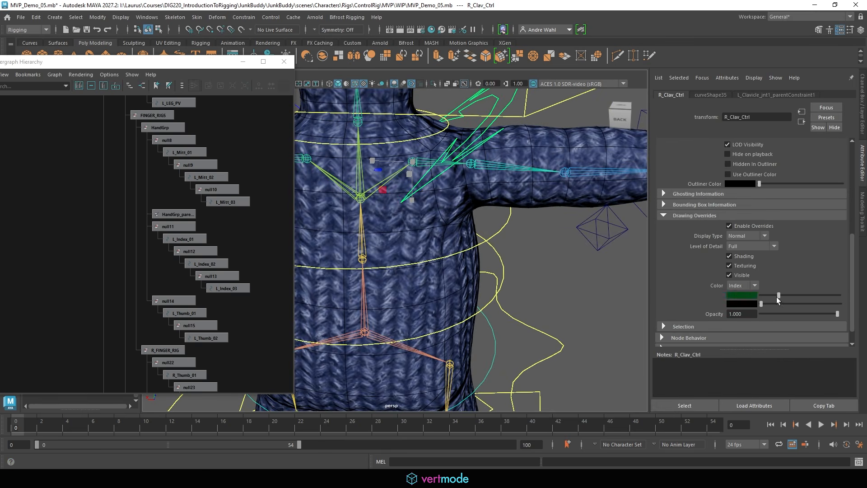
pyautogui.moveTo(778, 296); pyautogui.dragTo(791, 299)
pyautogui.click(587, 284)
# Enable drawing overrides on the right elbow control R_ELBOW_PV and set the override color to red.
pyautogui.keyDown('alt'); pyautogui.moveTo(586, 284); pyautogui.dragTo(524, 272, button='middle'); pyautogui.keyUp('alt')
pyautogui.scroll(-4, 511, 264)
pyautogui.click(442, 218)
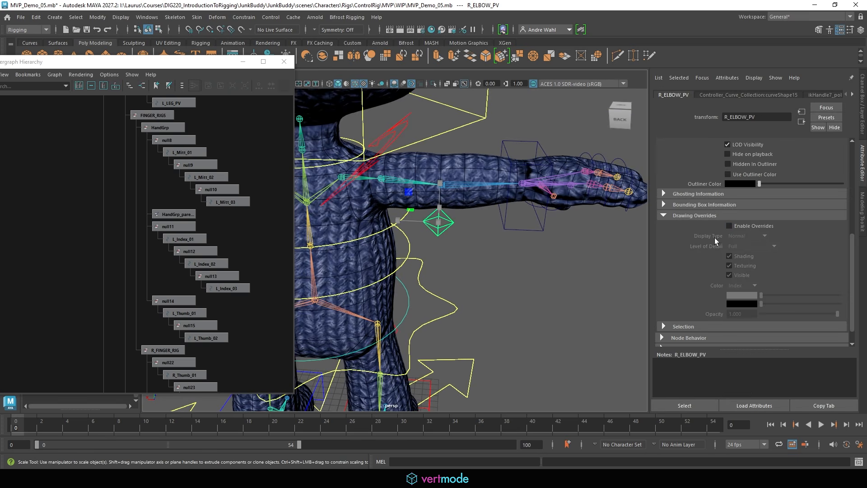
pyautogui.click(750, 228)
pyautogui.moveTo(762, 295); pyautogui.dragTo(793, 297)
pyautogui.click(510, 260)
# Enable drawing overrides on the right wrist control, set the override color to red, and deselect it.
pyautogui.click(507, 208)
pyautogui.click(742, 227)
pyautogui.click(563, 211)
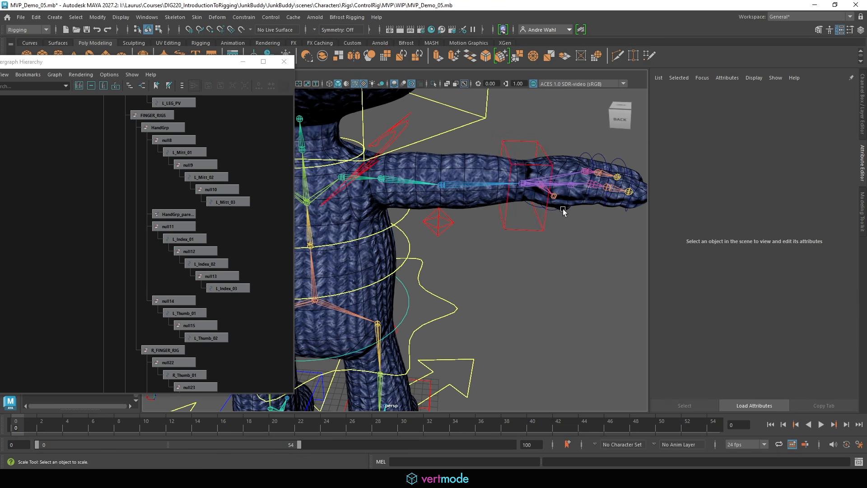
# Enable drawing overrides on R_FINGER_RIG, the parent group of the right finger controls, and set the override color to red.
pyautogui.keyDown('alt'); pyautogui.moveTo(564, 211); pyautogui.dragTo(523, 214, button='middle'); pyautogui.keyUp('alt')
pyautogui.click(531, 161)
pyautogui.press('f')
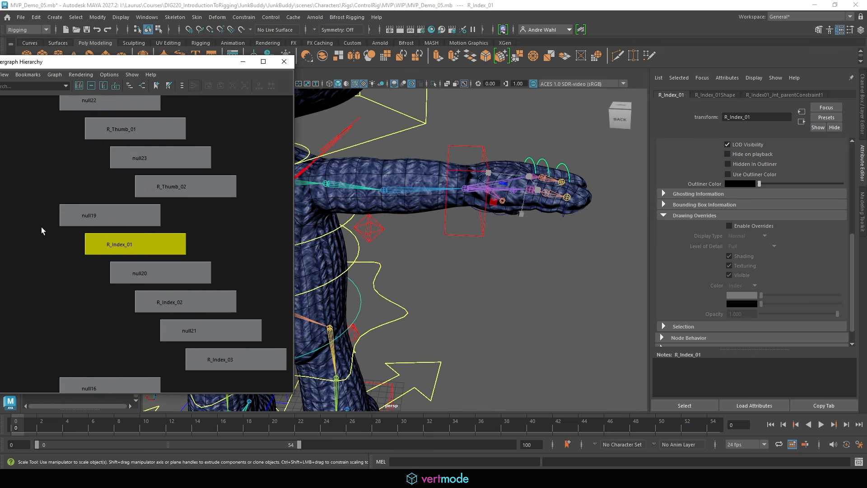
pyautogui.press('Up')
pyautogui.press('Up')
pyautogui.press('f')
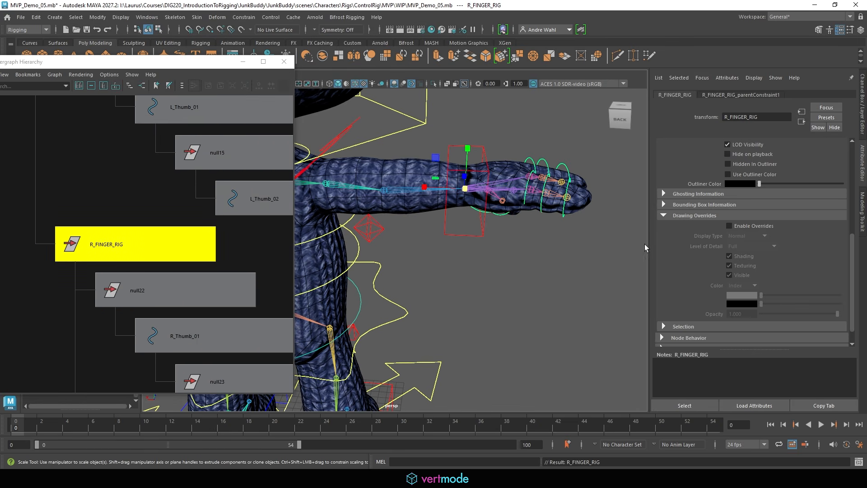
pyautogui.click(750, 226)
pyautogui.moveTo(759, 295); pyautogui.dragTo(794, 302)
pyautogui.click(424, 275)
# Close the Hypergraph, show the Channel Box and Layer Editor, and hide the JunkBuddy_CTRL_Jnts_L layer.
pyautogui.press('a')
pyautogui.keyDown('alt'); pyautogui.moveTo(423, 275); pyautogui.dragTo(280, 267); pyautogui.keyUp('alt')
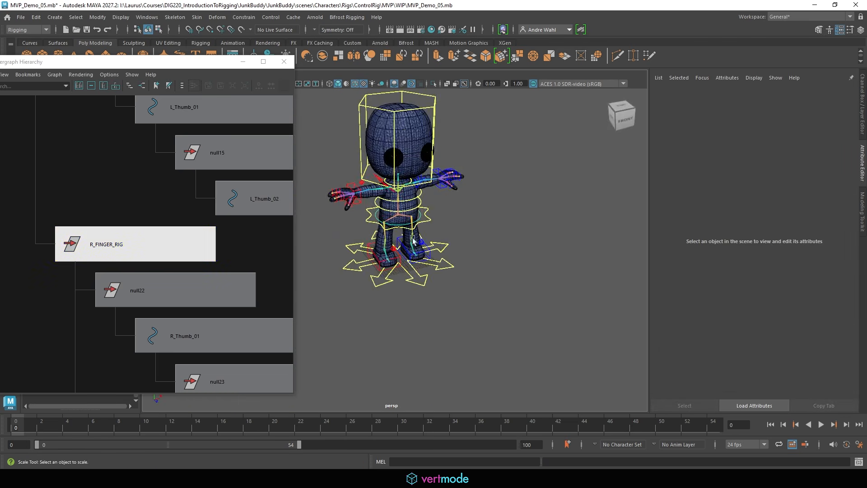
pyautogui.keyDown('alt'); pyautogui.moveTo(412, 240); pyautogui.dragTo(417, 273, button='middle'); pyautogui.keyUp('alt')
pyautogui.keyDown('alt'); pyautogui.moveTo(416, 273); pyautogui.dragTo(515, 286, button='right'); pyautogui.keyUp('alt')
pyautogui.keyDown('alt'); pyautogui.moveTo(515, 286); pyautogui.dragTo(474, 264); pyautogui.keyUp('alt')
pyautogui.click(289, 61)
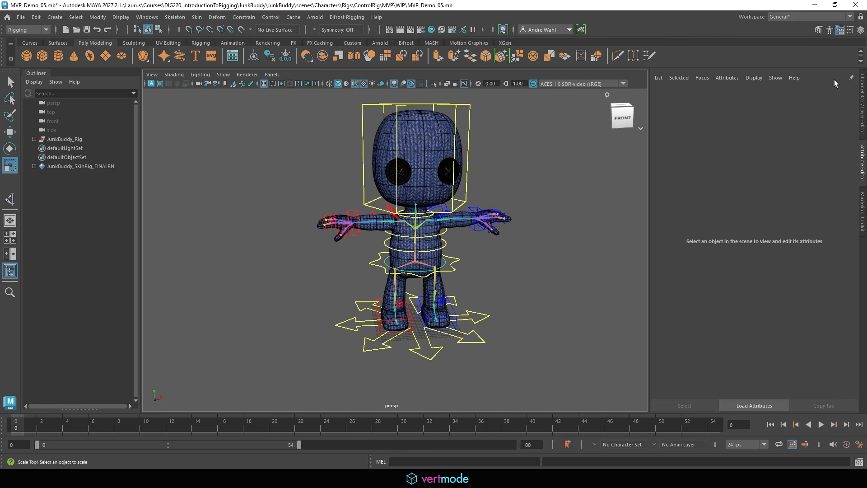
pyautogui.click(860, 30)
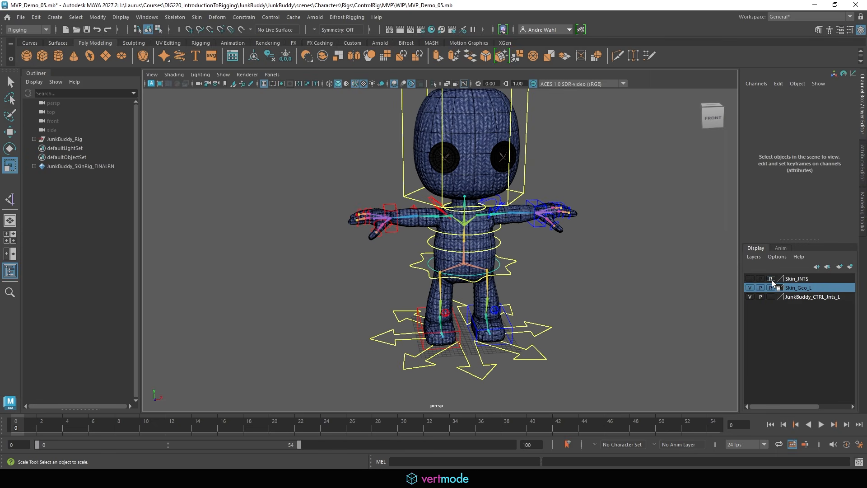
pyautogui.click(749, 297)
pyautogui.keyDown('alt'); pyautogui.moveTo(620, 300); pyautogui.dragTo(593, 320); pyautogui.keyUp('alt')
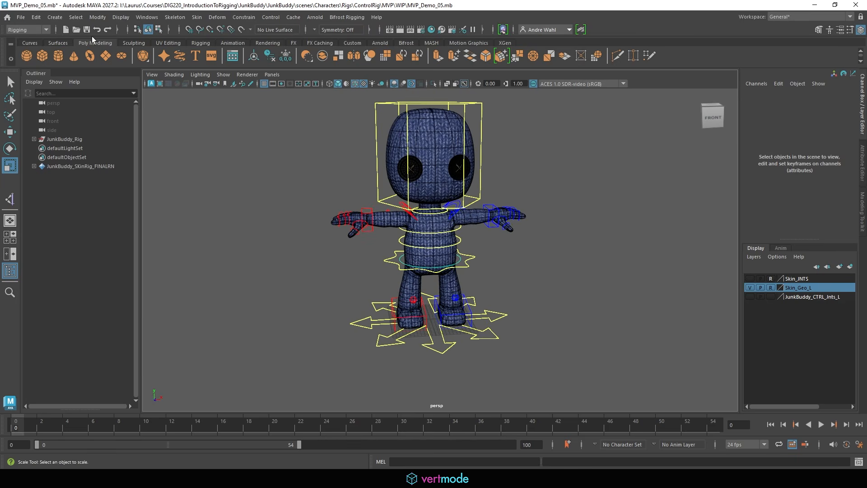
# Save the scene as a new version named MVP_Demo_06 in the WIP folder.
pyautogui.click(22, 17)
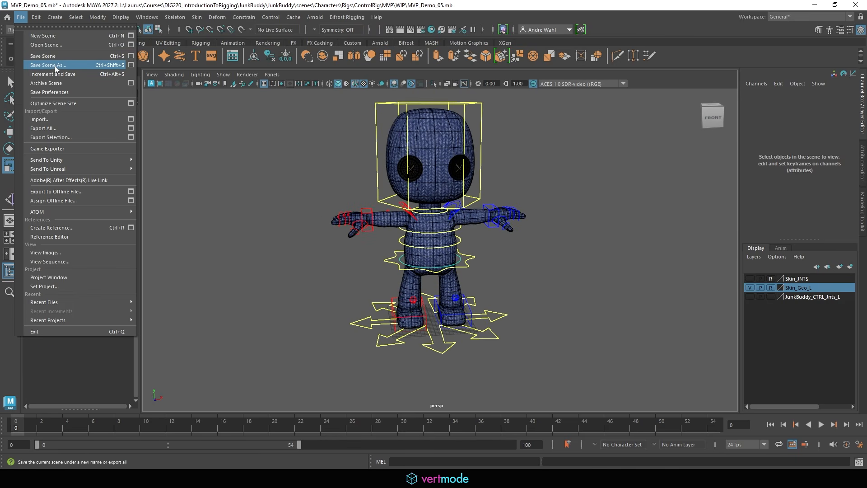
pyautogui.click(55, 66)
pyautogui.press('BackSpace')
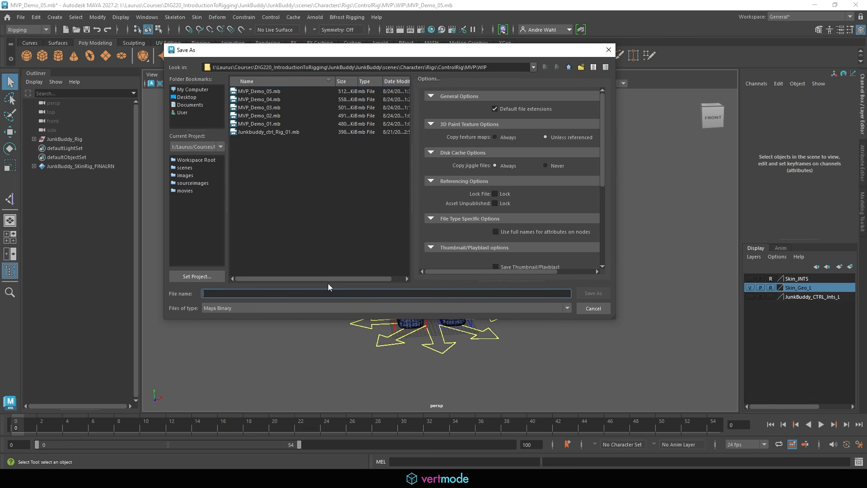
pyautogui.click(287, 86)
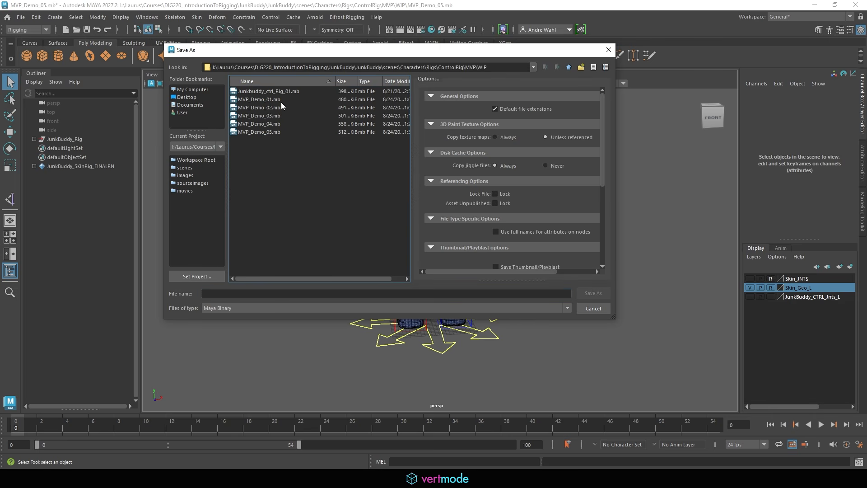
pyautogui.click(271, 132)
pyautogui.click(254, 290)
pyautogui.press('BackSpace')
pyautogui.press('BackSpace')
pyautogui.press('BackSpace')
pyautogui.press('BackSpace')
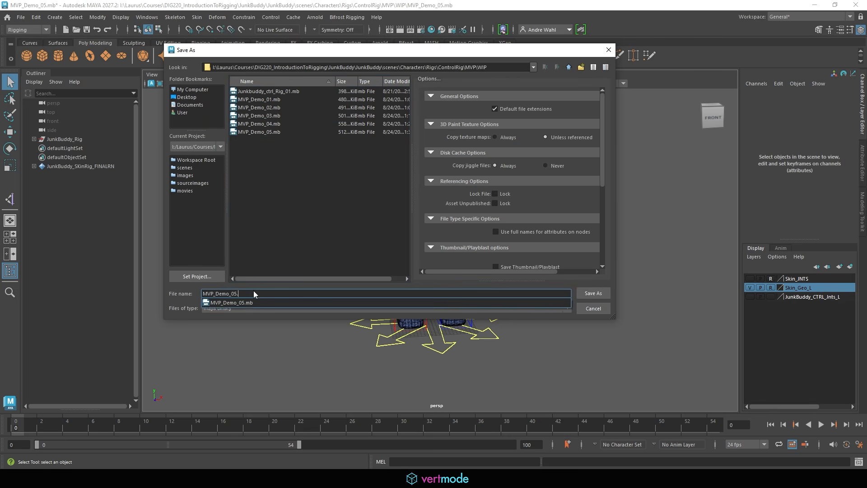
pyautogui.write('6')
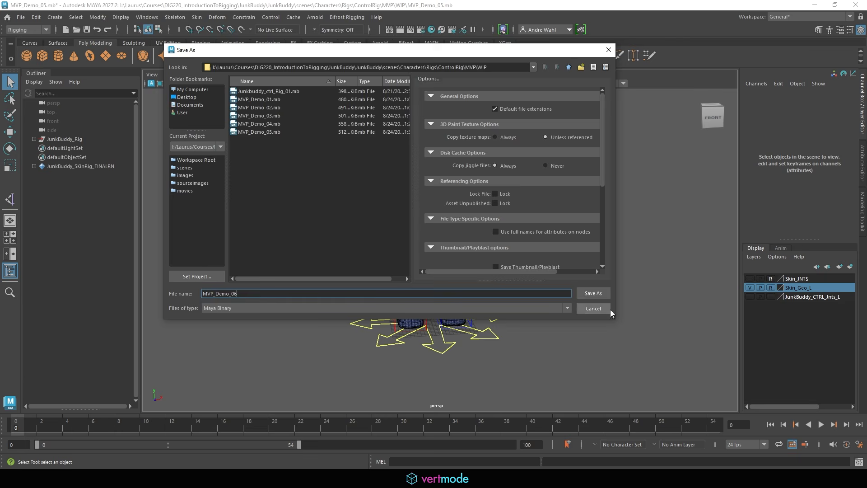
pyautogui.click(592, 293)
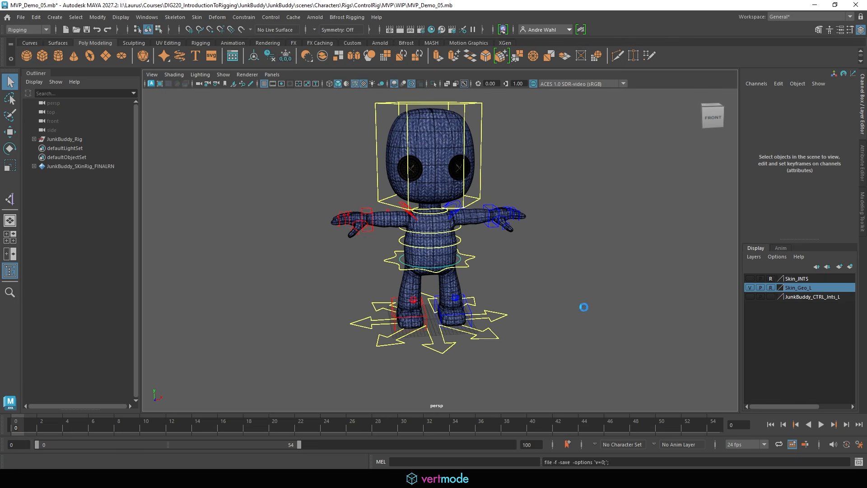
# Start saving another copy of the scene in the Characters/Rigs folder with the file type Maya ASCII.
pyautogui.click(18, 16)
pyautogui.click(51, 67)
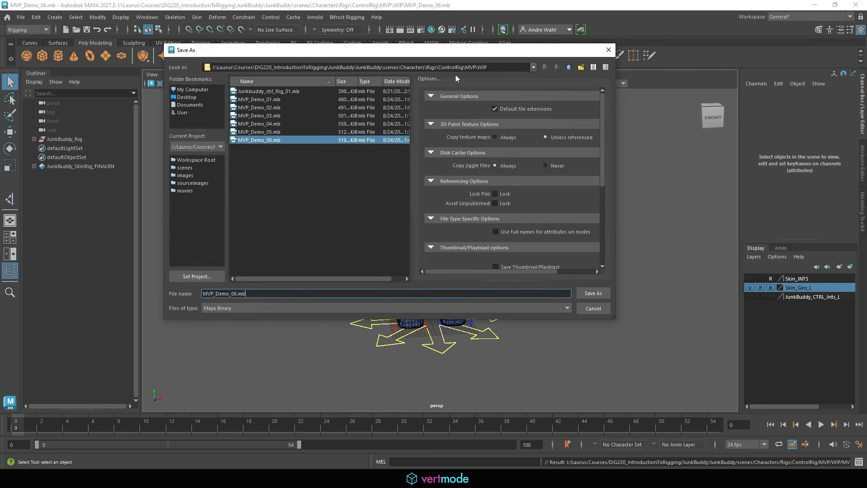
pyautogui.click(569, 67)
pyautogui.click(569, 68)
pyautogui.click(569, 67)
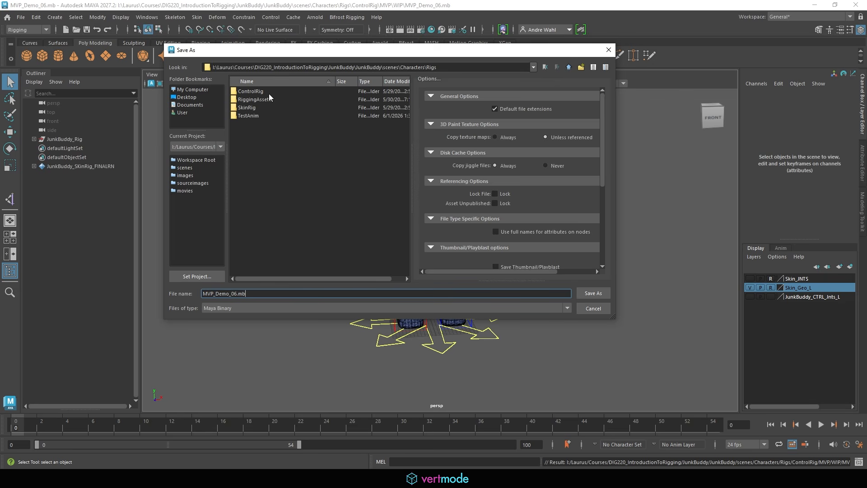
pyautogui.click(315, 121)
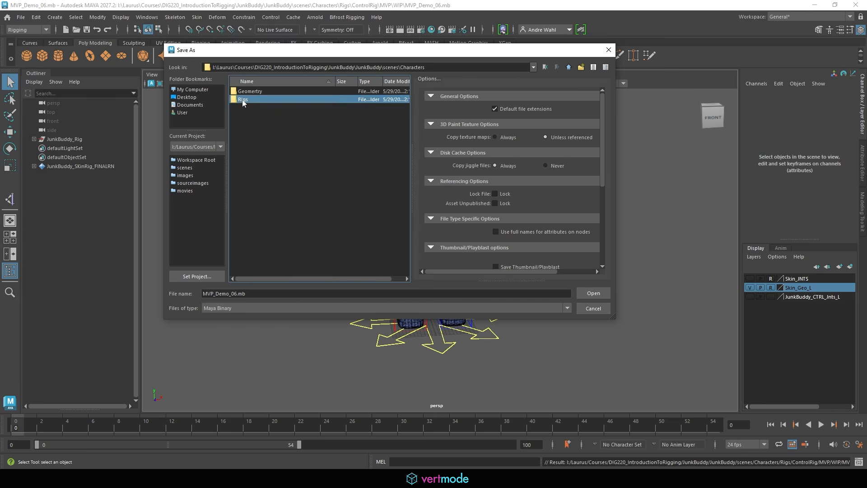
pyautogui.click(229, 312)
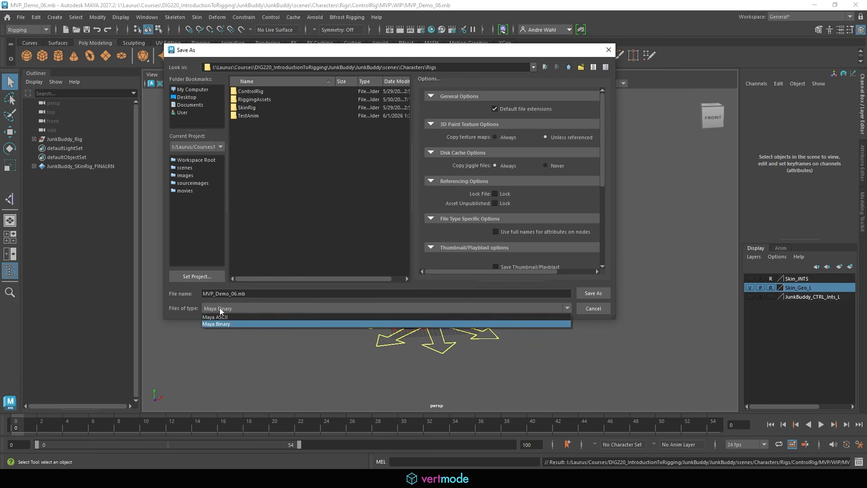
pyautogui.click(235, 317)
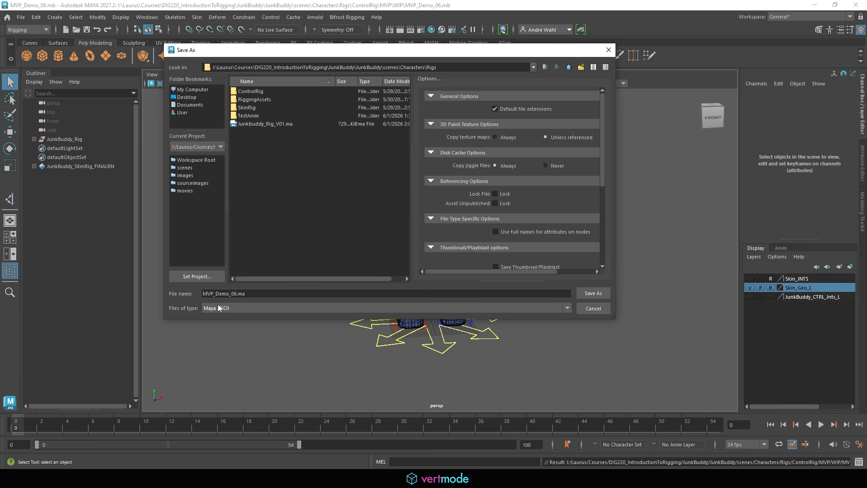
# Base the file name on Junkbuddy_Rig_V01.ma, change it to Junkbuddy_Rig_MVP_V01.ma, and save the copy.
pyautogui.click(246, 124)
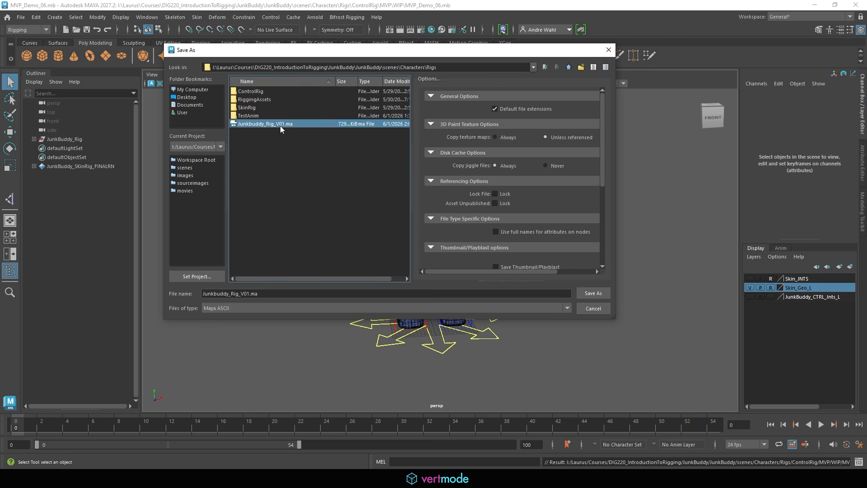
pyautogui.click(242, 294)
pyautogui.write('MVP_')
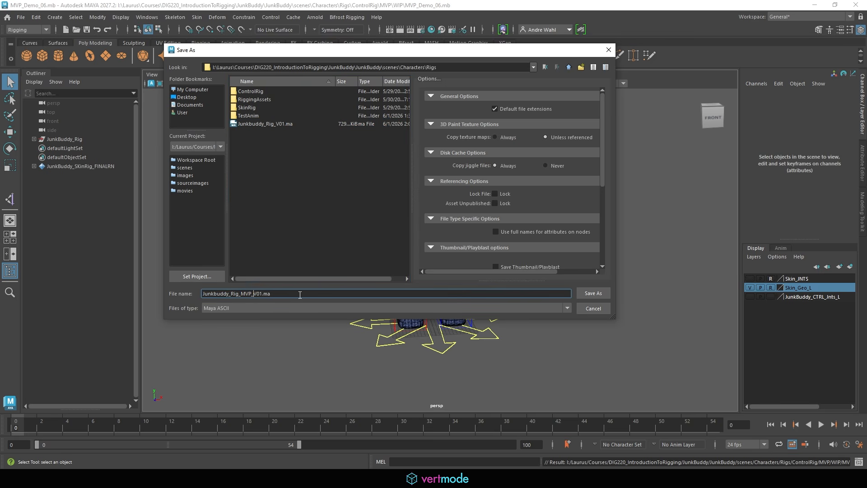
pyautogui.click(591, 294)
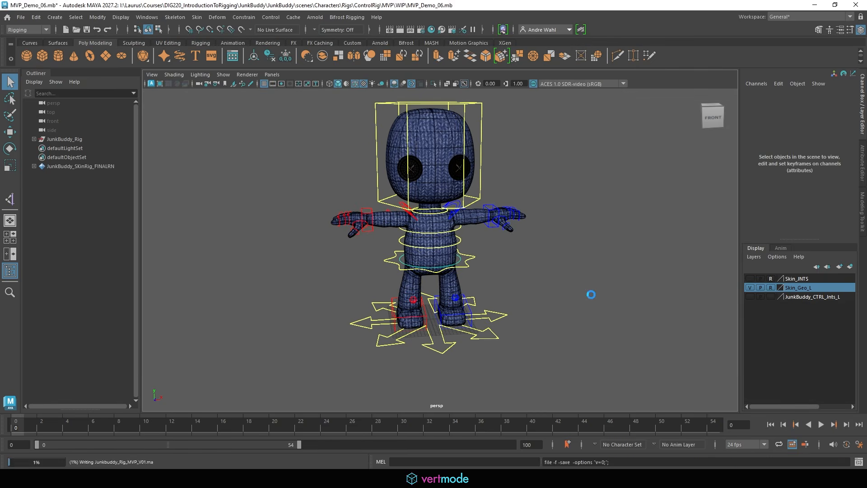
pyautogui.press('r')
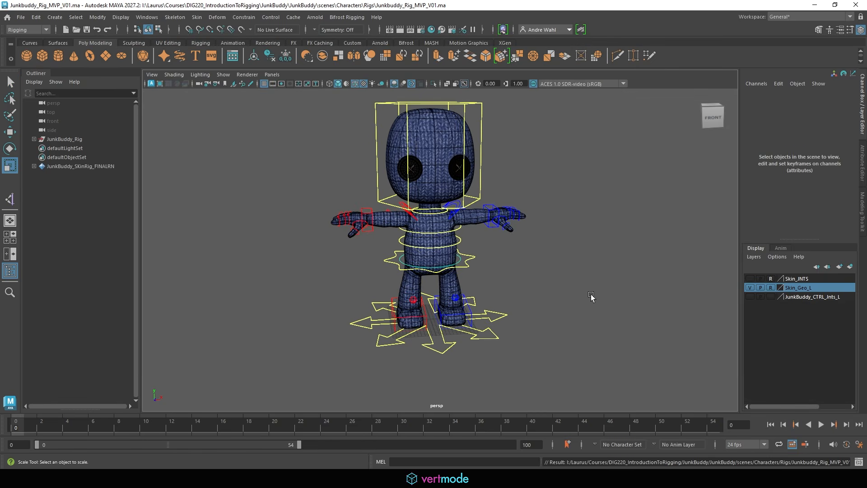
# Create a new empty scene and open the Reference Editor.
pyautogui.click(21, 19)
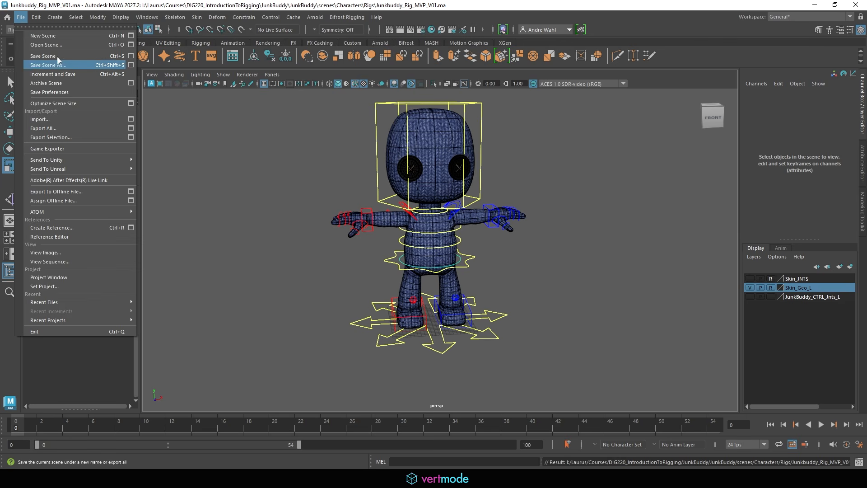
pyautogui.click(54, 35)
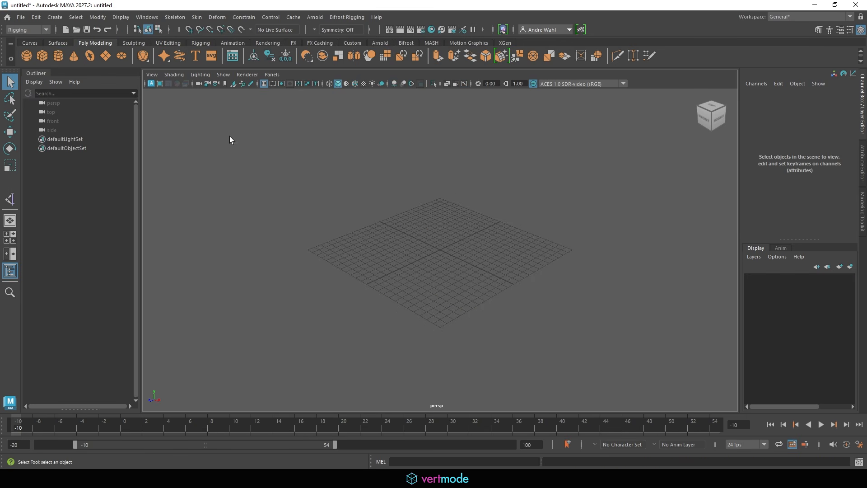
pyautogui.click(21, 17)
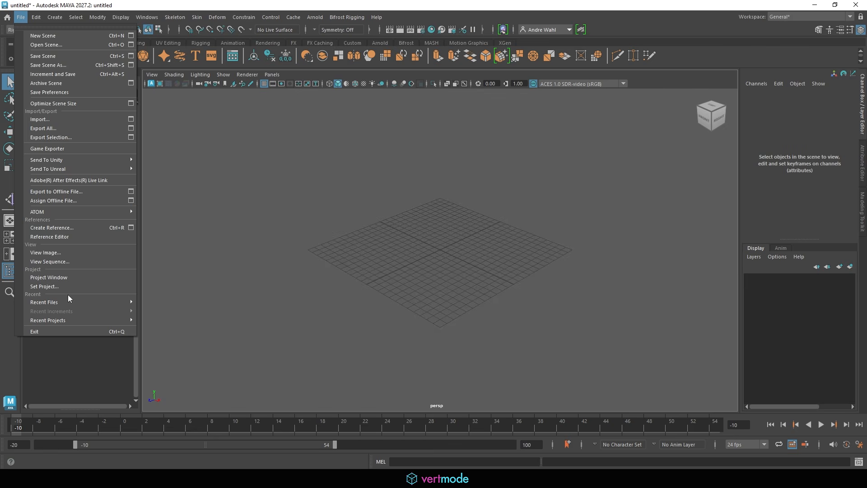
pyautogui.click(83, 239)
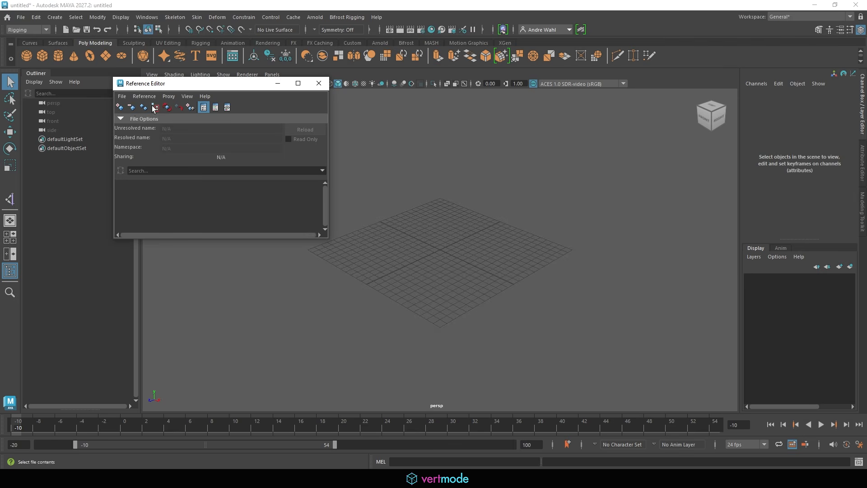
# Reference Junkbuddy_Rig_MVP_V01.ma from the Characters/Rigs folder into the empty scene and close the Reference Editor.
pyautogui.click(154, 107)
pyautogui.click(254, 92)
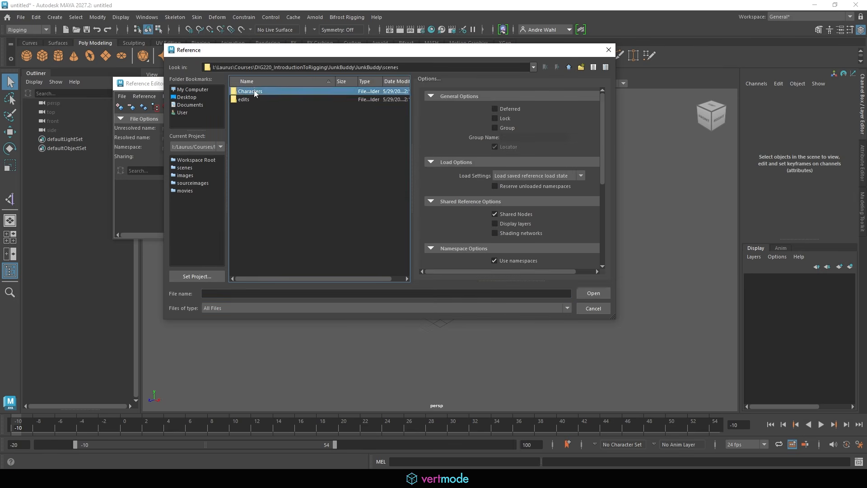
pyautogui.doubleClick(255, 92)
pyautogui.doubleClick(256, 100)
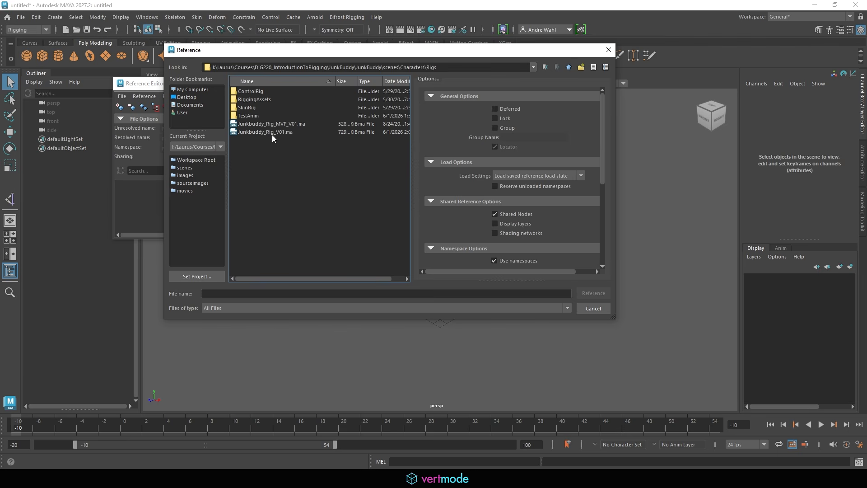
pyautogui.click(262, 124)
pyautogui.click(592, 293)
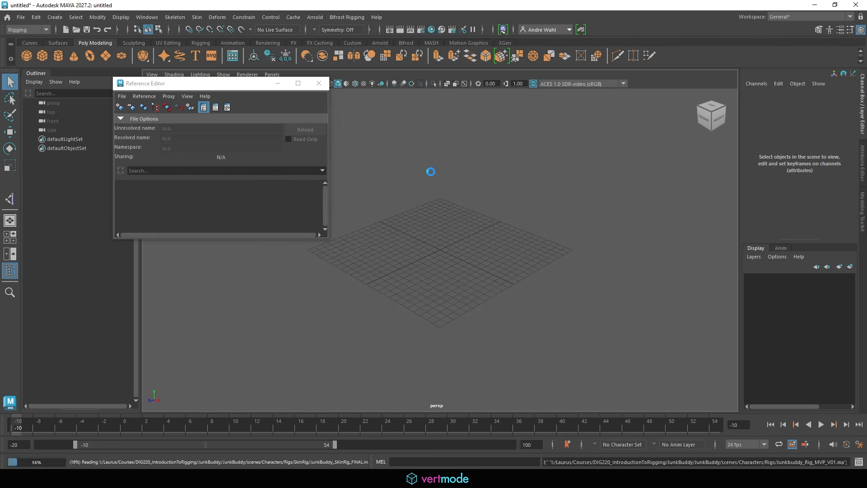
pyautogui.click(320, 85)
# Set the animation start time to frame 0.
pyautogui.keyDown('alt'); pyautogui.moveTo(527, 172); pyautogui.dragTo(370, 178, button='right'); pyautogui.keyUp('alt')
pyautogui.keyDown('alt'); pyautogui.moveTo(371, 178); pyautogui.dragTo(443, 156); pyautogui.keyUp('alt')
pyautogui.keyDown('alt'); pyautogui.moveTo(442, 156); pyautogui.dragTo(327, 151, button='right'); pyautogui.keyUp('alt')
pyautogui.keyDown('alt'); pyautogui.moveTo(327, 151); pyautogui.dragTo(315, 182, button='middle'); pyautogui.keyUp('alt')
pyautogui.keyDown('alt'); pyautogui.moveTo(316, 182); pyautogui.dragTo(377, 185); pyautogui.keyUp('alt')
pyautogui.keyDown('alt'); pyautogui.moveTo(377, 185); pyautogui.dragTo(453, 200, button='right'); pyautogui.keyUp('alt')
pyautogui.keyDown('alt'); pyautogui.moveTo(453, 199); pyautogui.dragTo(427, 240, button='middle'); pyautogui.keyUp('alt')
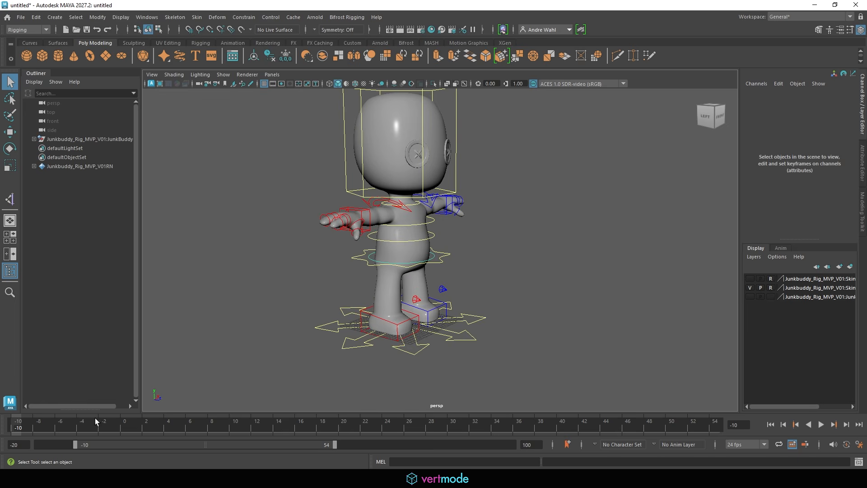
pyautogui.click(24, 443)
pyautogui.write('0')
pyautogui.press('Return')
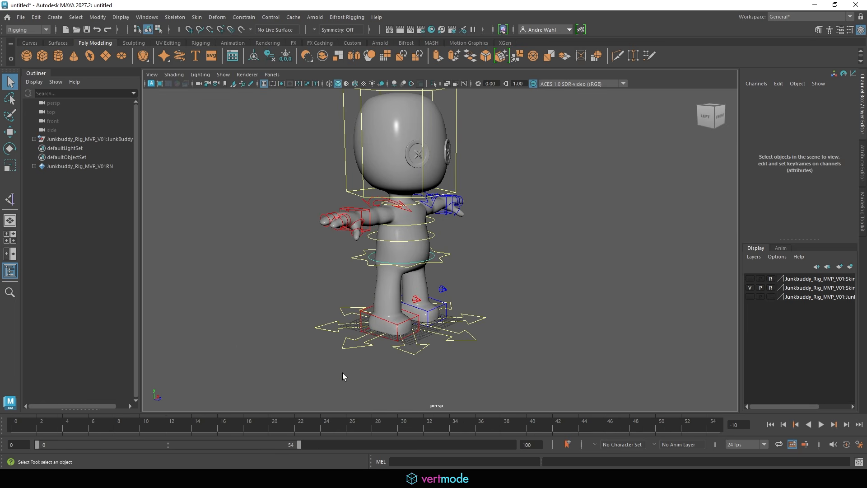
# Lower the character's root control to a Translate Y of about -2.6 so the knees bend.
pyautogui.scroll(-1, 479, 265)
pyautogui.click(444, 258)
pyautogui.scroll(-1, 479, 259)
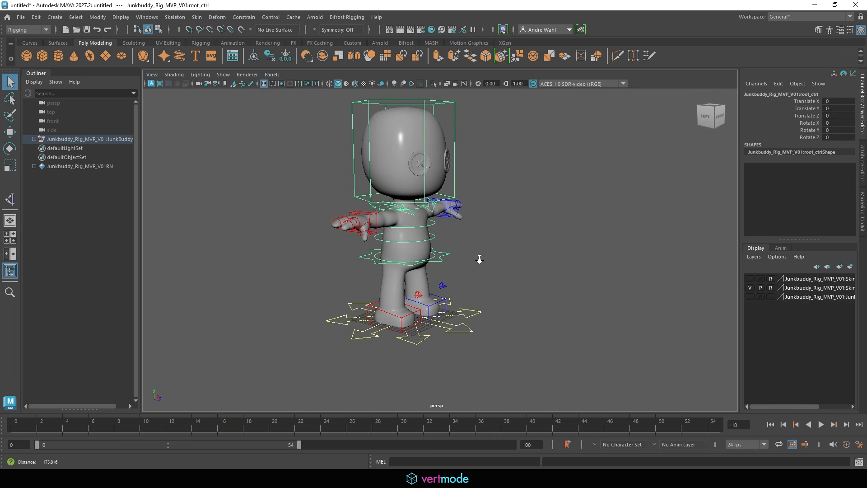
pyautogui.keyDown('alt'); pyautogui.moveTo(479, 259); pyautogui.dragTo(496, 242); pyautogui.keyUp('alt')
pyautogui.press('w')
pyautogui.moveTo(409, 215); pyautogui.dragTo(415, 281)
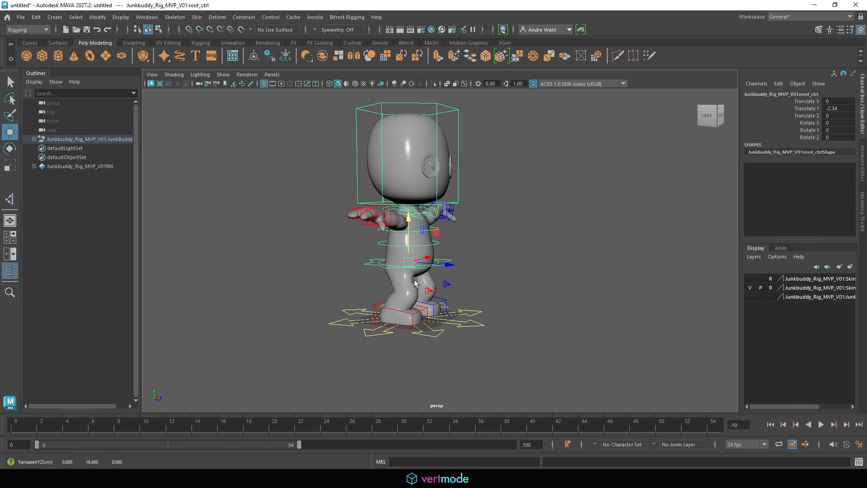
# Move the right foot IK control forward and up, and rotate it so the toes point upward.
pyautogui.click(412, 314)
pyautogui.click(432, 312)
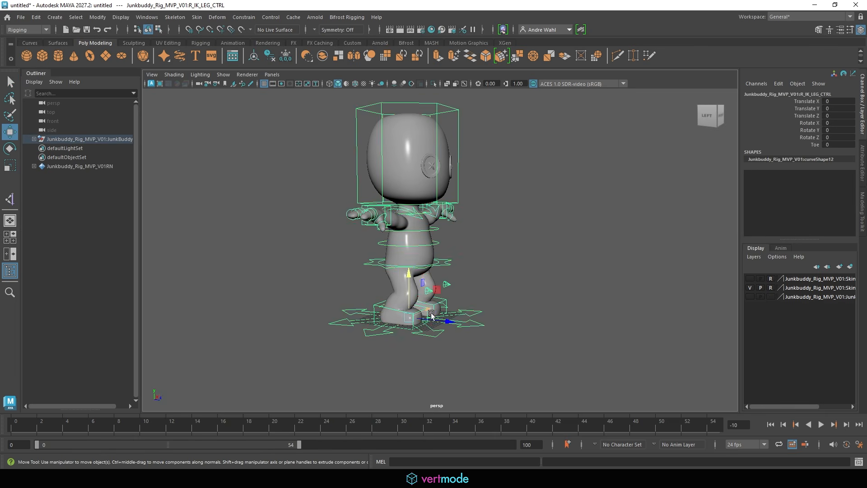
pyautogui.hotkey('ctrl', 'z')
pyautogui.moveTo(431, 310); pyautogui.dragTo(319, 300)
pyautogui.press('e')
pyautogui.press('w')
# Move the left foot IK control back to a Translate Z of about -5.1 and set its Toe attribute to about -66.7.
pyautogui.click(473, 292)
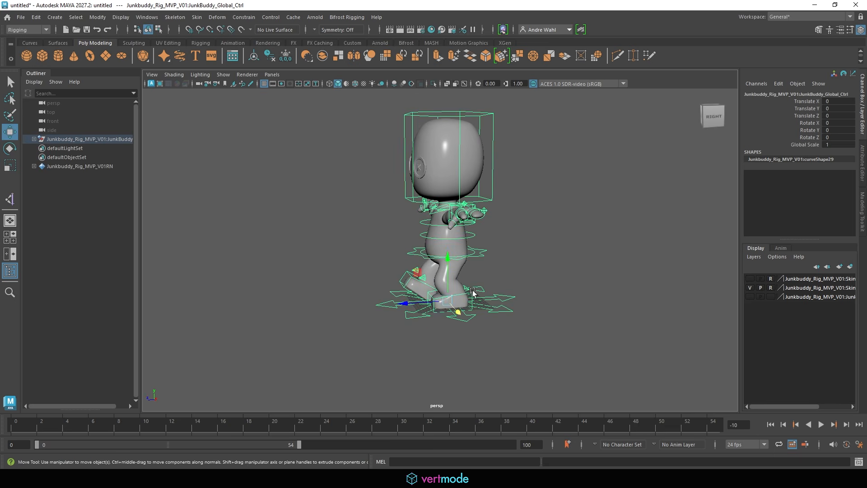
pyautogui.click(468, 294)
pyautogui.moveTo(468, 294); pyautogui.dragTo(460, 293)
pyautogui.click(813, 145)
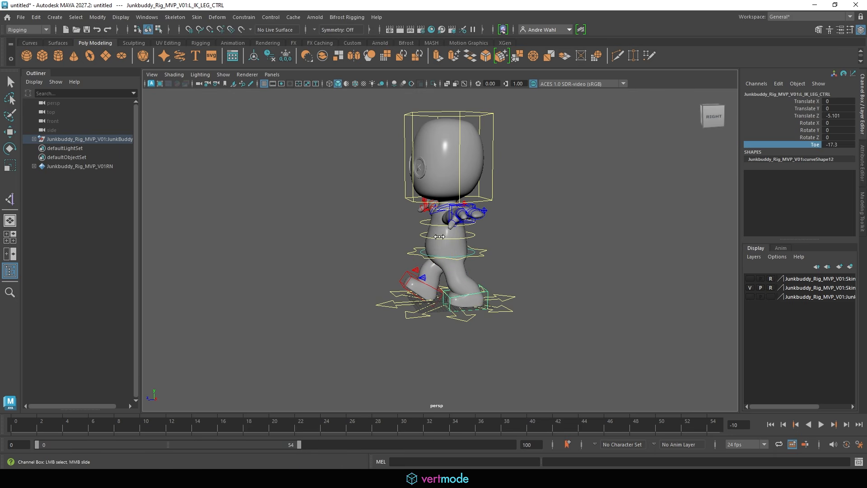
pyautogui.moveTo(533, 258); pyautogui.dragTo(232, 315, button='middle')
# Rotate the left foot IK control about 51.7 degrees in X and shift it further back.
pyautogui.press('e')
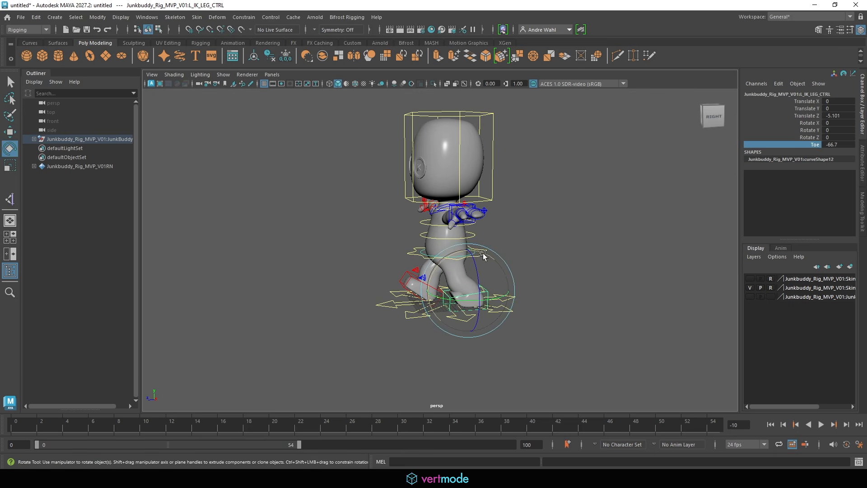
pyautogui.moveTo(482, 253); pyautogui.dragTo(438, 244)
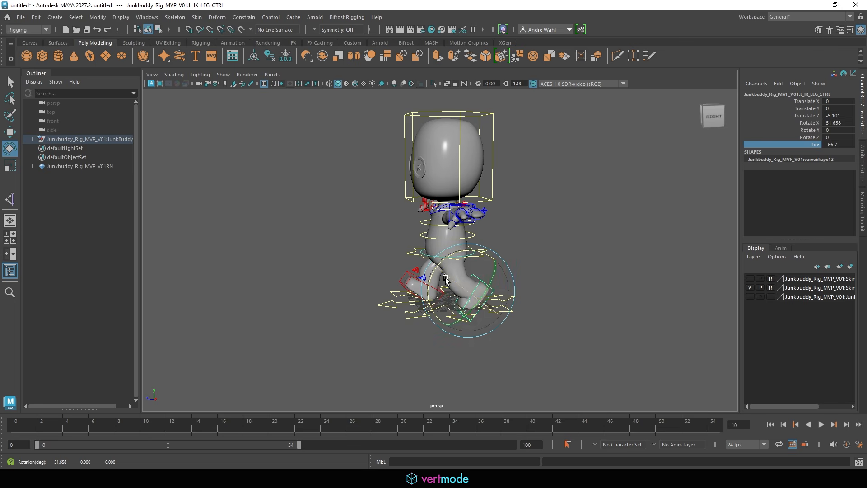
pyautogui.press('w')
pyautogui.keyDown('alt'); pyautogui.moveTo(484, 313); pyautogui.dragTo(451, 293); pyautogui.keyUp('alt')
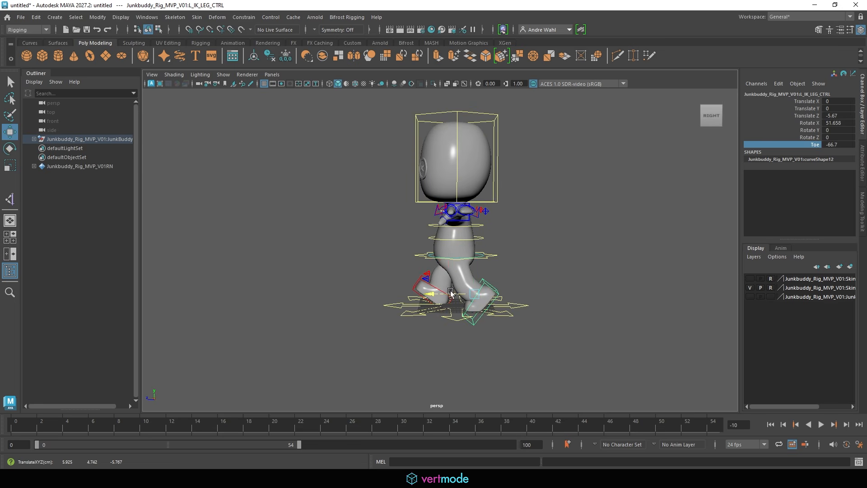
# Tilt the root control slightly forward and rotate the hip control to about 4.9, -2.2 and -6.3 degrees.
pyautogui.scroll(3, 521, 273)
pyautogui.click(456, 248)
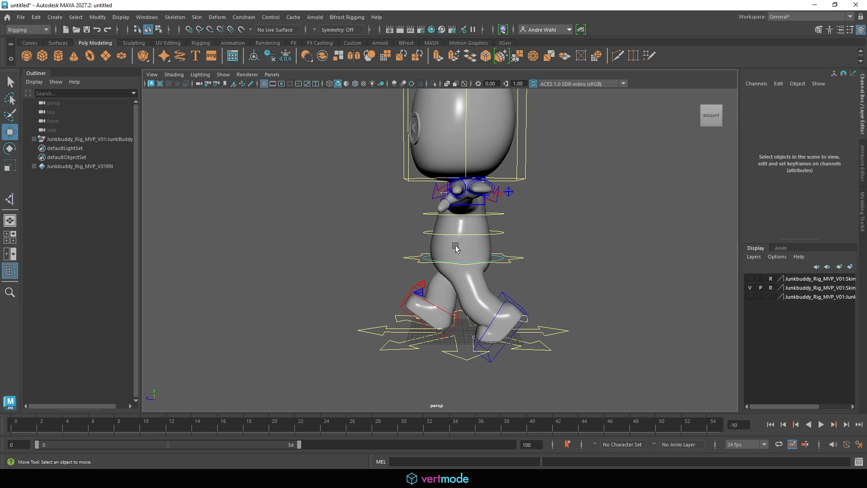
pyautogui.click(508, 261)
pyautogui.press('e')
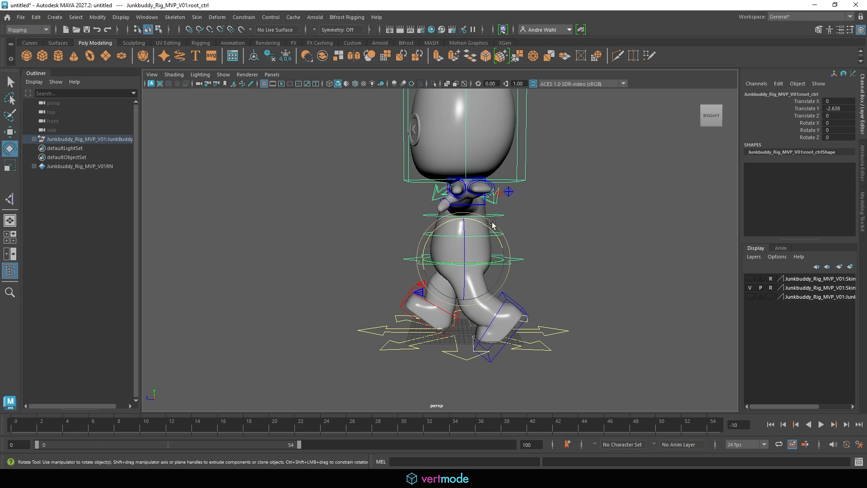
pyautogui.click(513, 260)
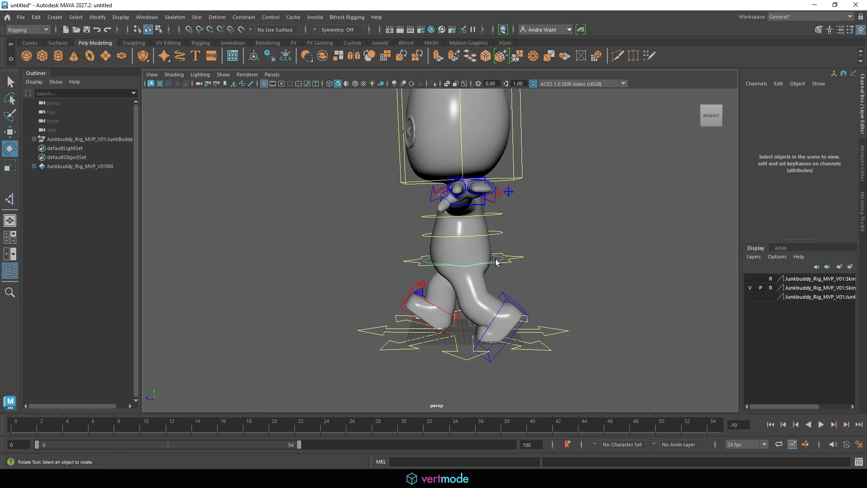
pyautogui.click(496, 260)
pyautogui.moveTo(471, 264); pyautogui.dragTo(528, 263)
pyautogui.moveTo(457, 242); pyautogui.dragTo(455, 246)
pyautogui.click(507, 228)
pyautogui.keyDown('alt'); pyautogui.moveTo(506, 229); pyautogui.dragTo(559, 235); pyautogui.keyUp('alt')
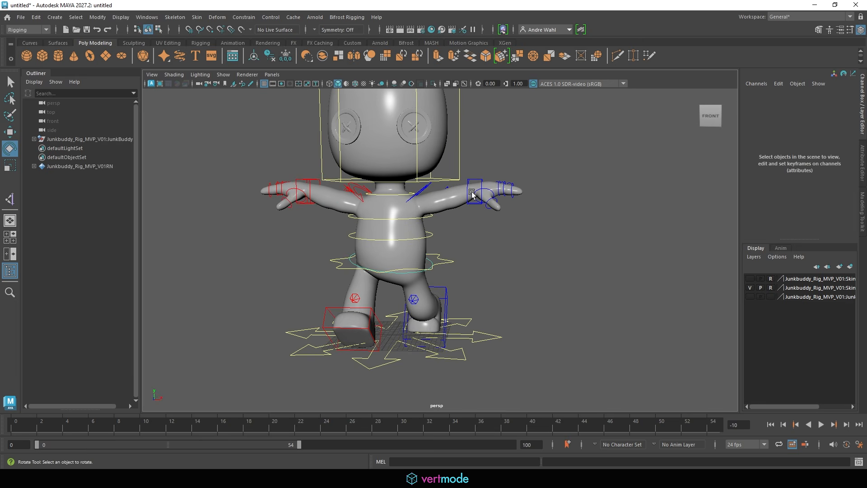
# Lower the left arm IK control to the character's side and rotate it to about -77 degrees in Z.
pyautogui.press('w')
pyautogui.click(472, 194)
pyautogui.moveTo(472, 194); pyautogui.dragTo(400, 264)
pyautogui.press('e')
pyautogui.moveTo(471, 240); pyautogui.dragTo(438, 244)
pyautogui.press('w')
pyautogui.keyDown('alt'); pyautogui.moveTo(438, 244); pyautogui.dragTo(555, 261); pyautogui.keyUp('alt')
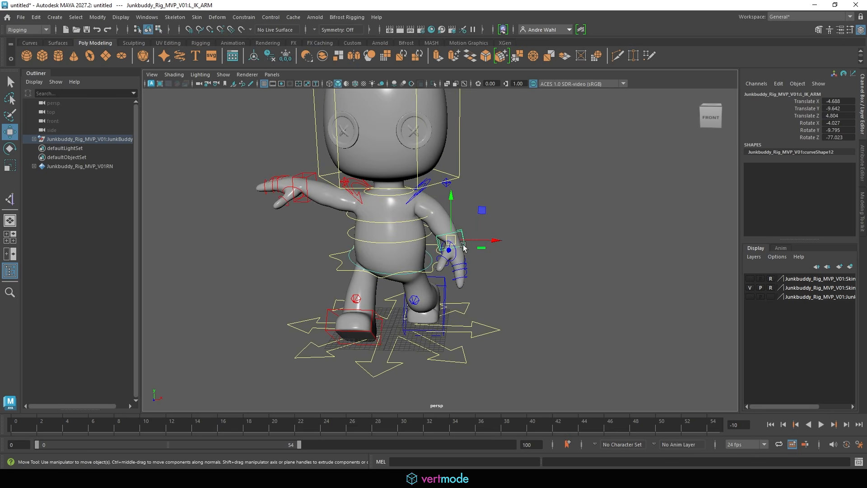
# Select the spine control together with the control ring above it and rotate both to pose the torso.
pyautogui.click(429, 245)
pyautogui.click(392, 243)
pyautogui.press('q')
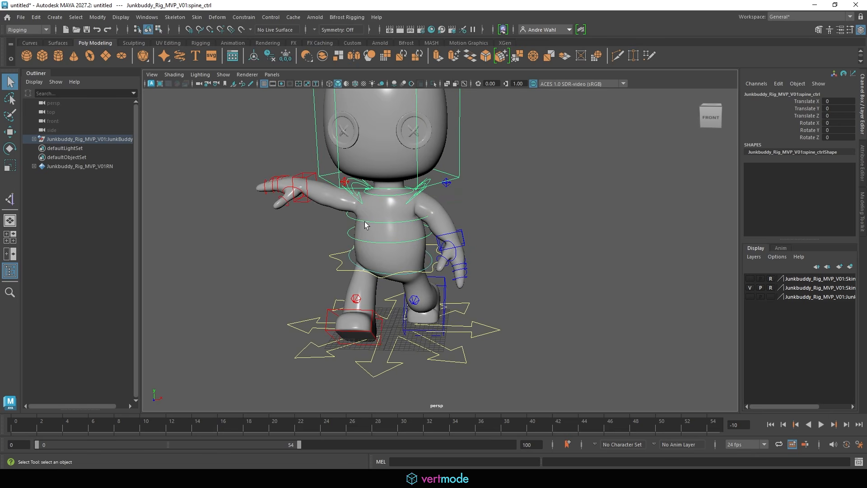
pyautogui.keyDown('shift'); pyautogui.click(365, 222); pyautogui.keyUp('shift')
pyautogui.keyDown('alt'); pyautogui.moveTo(367, 225); pyautogui.dragTo(290, 239); pyautogui.keyUp('alt')
pyautogui.press('e')
pyautogui.click(509, 256)
# Reposition the left arm IK control to a translation of about -4.8, -9.6 and 5.9.
pyautogui.click(456, 237)
pyautogui.press('w')
pyautogui.keyDown('alt'); pyautogui.moveTo(465, 242); pyautogui.dragTo(436, 243); pyautogui.keyUp('alt')
pyautogui.keyDown('alt'); pyautogui.moveTo(458, 265); pyautogui.dragTo(513, 298, button='right'); pyautogui.keyUp('alt')
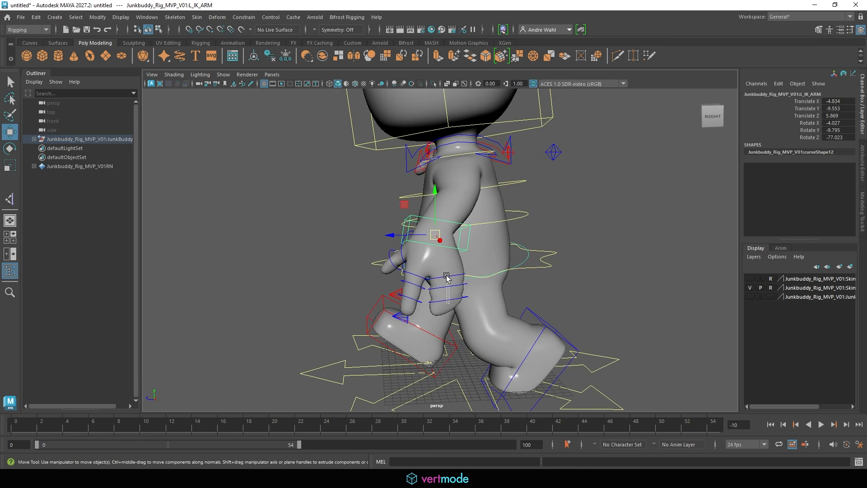
# Try to select the finger controls of the left hand with a selection box.
pyautogui.click(430, 307)
pyautogui.press('q')
pyautogui.keyDown('alt'); pyautogui.moveTo(427, 286); pyautogui.dragTo(591, 297); pyautogui.keyUp('alt')
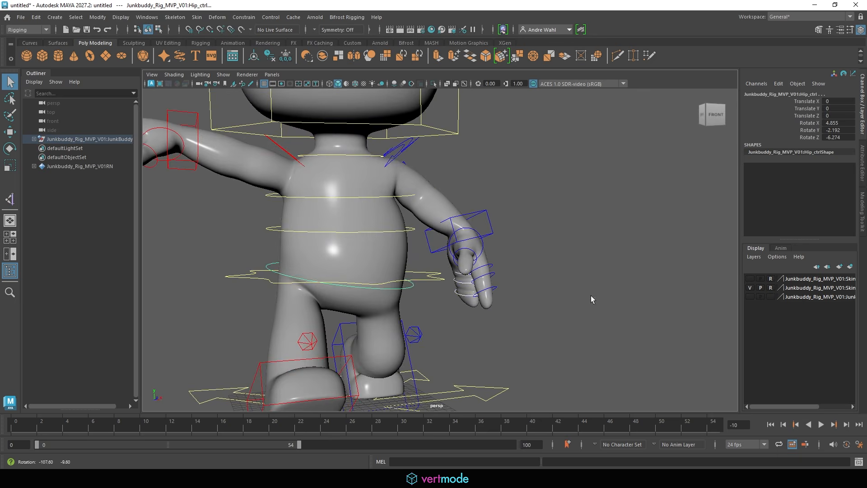
pyautogui.click(590, 296)
pyautogui.moveTo(478, 310)
pyautogui.keyDown('alt'); pyautogui.mouseDown()
pyautogui.moveTo(532, 307)
pyautogui.moveTo(467, 311)
pyautogui.mouseUp(); pyautogui.keyUp('alt')
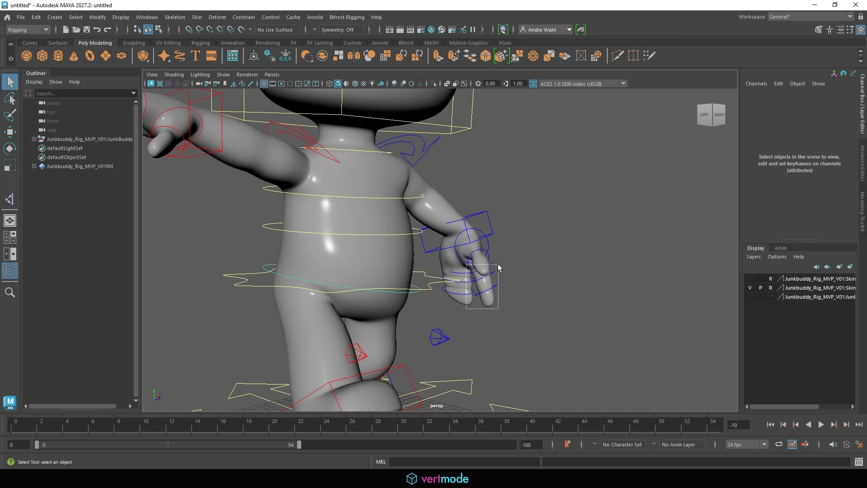
pyautogui.moveTo(499, 268); pyautogui.dragTo(524, 289)
pyautogui.click(524, 289)
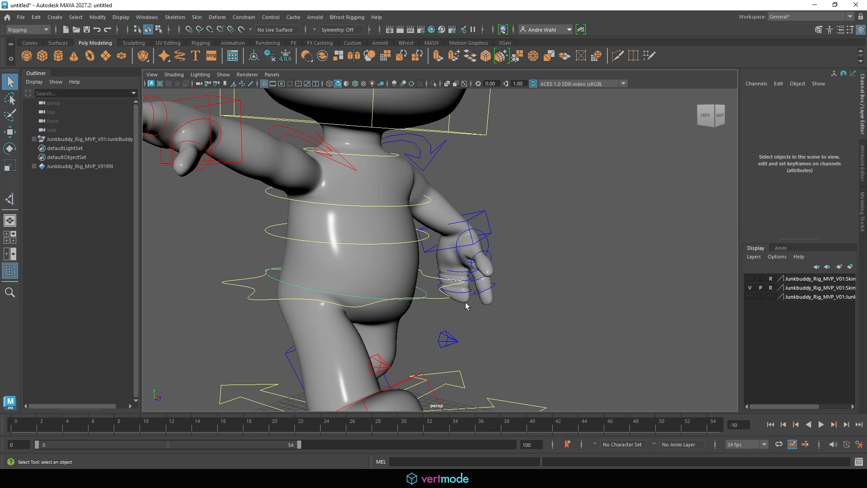
pyautogui.moveTo(491, 257); pyautogui.dragTo(503, 257)
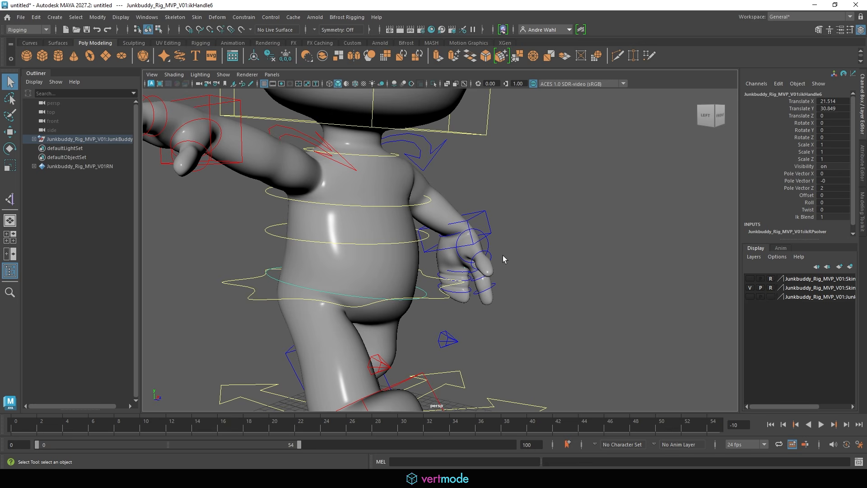
pyautogui.click(514, 259)
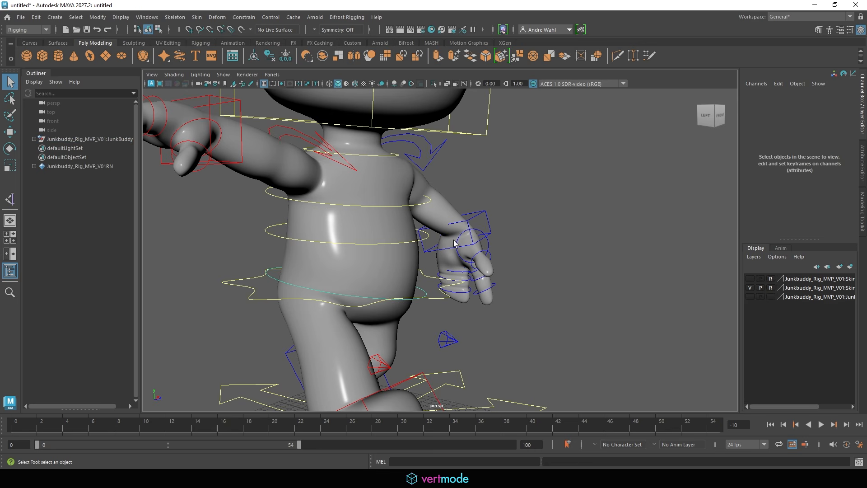
# Save the posed scene as MVP_Rest in the TestAnim folder as a Maya ASCII file.
pyautogui.click(21, 17)
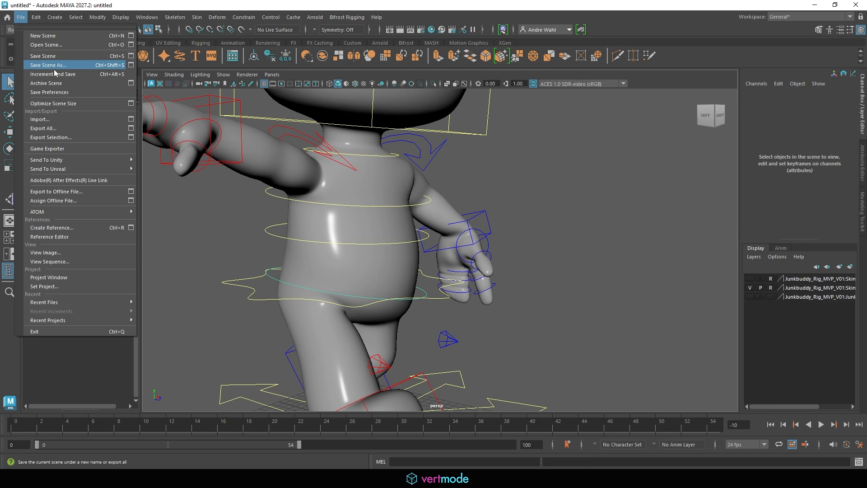
pyautogui.click(51, 67)
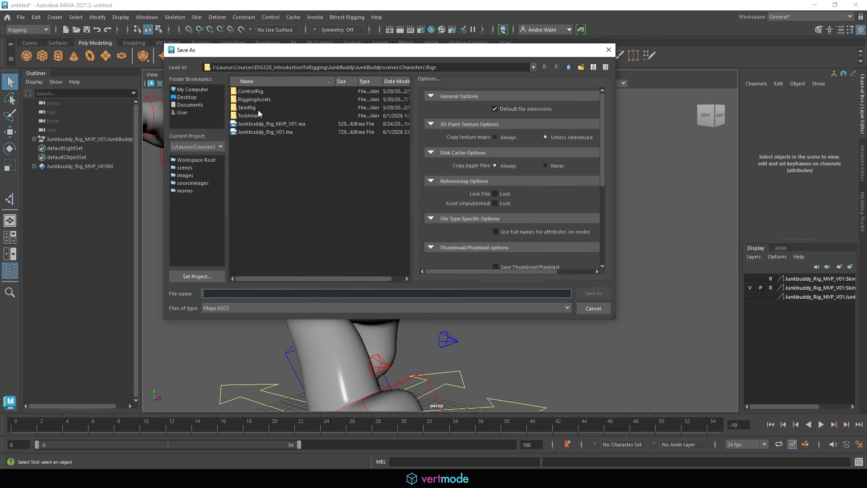
pyautogui.doubleClick(252, 115)
pyautogui.click(242, 292)
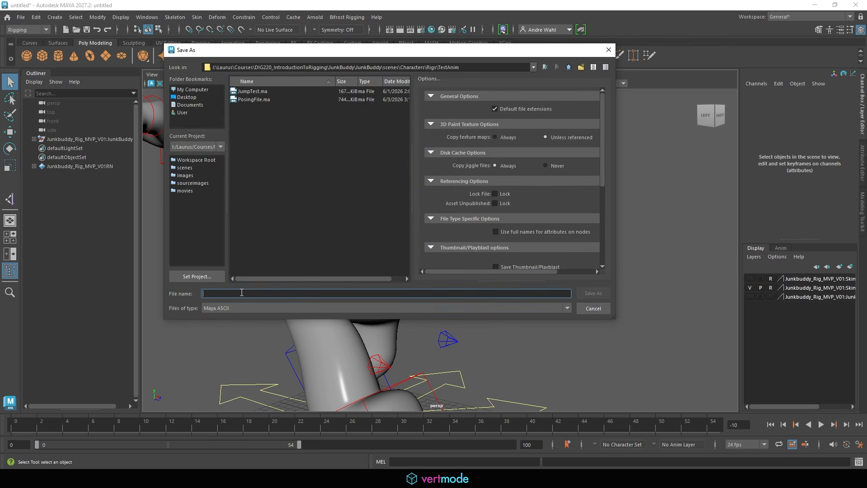
pyautogui.write('MVP_Rest')
pyautogui.click(593, 293)
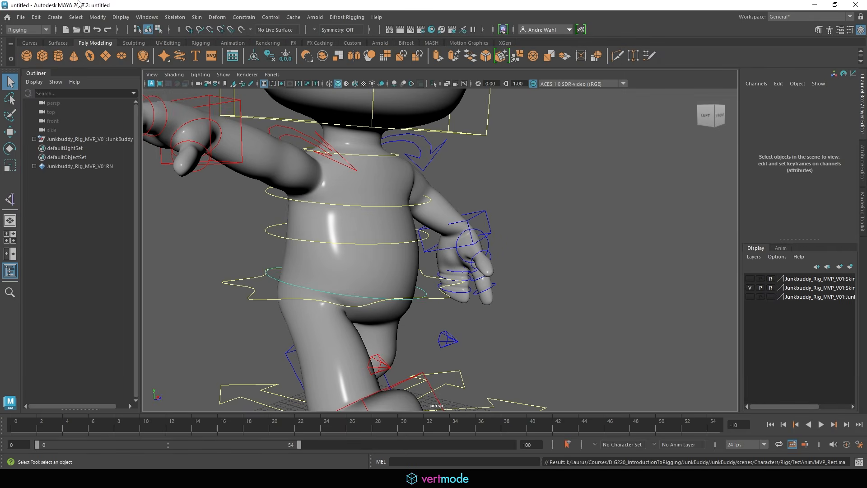
# Reopen the recent file Junkbuddy_Rig_MVP_V01.ma and hide the Skin_Geo_L display layer.
pyautogui.click(21, 17)
pyautogui.moveTo(43, 303)
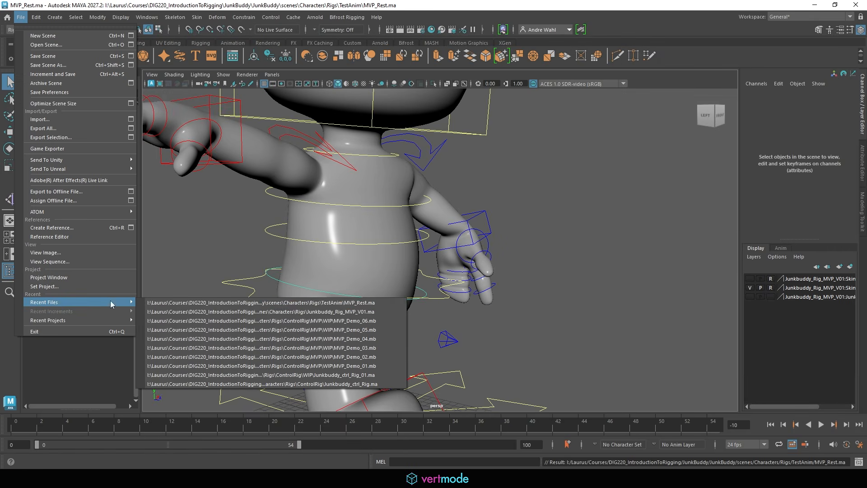
pyautogui.click(380, 313)
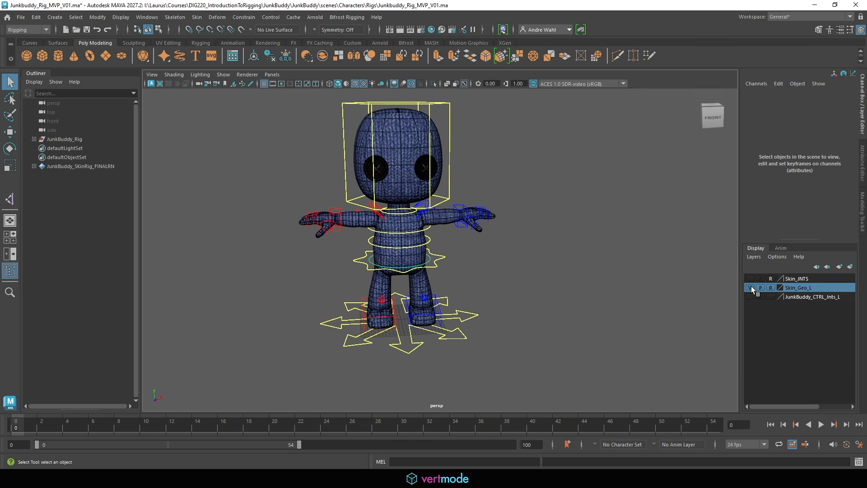
pyautogui.click(750, 288)
pyautogui.press('f')
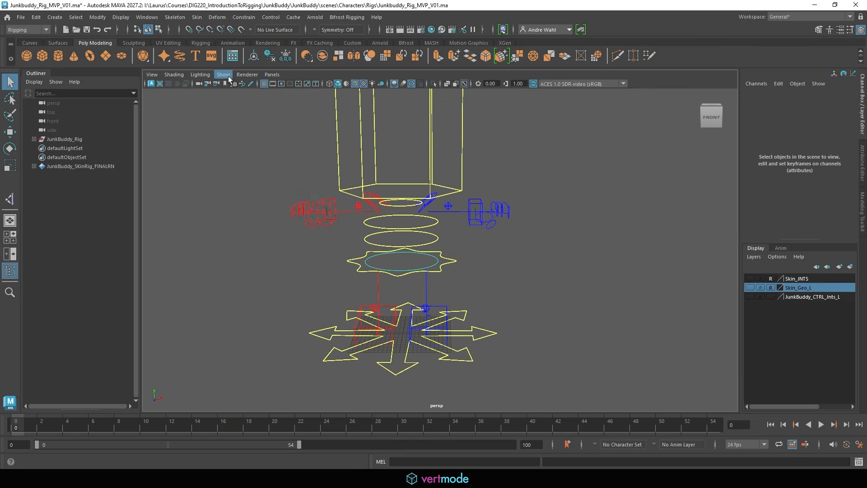
# Hide all object types in the perspective viewport and show only IK handles.
pyautogui.click(220, 75)
pyautogui.click(240, 139)
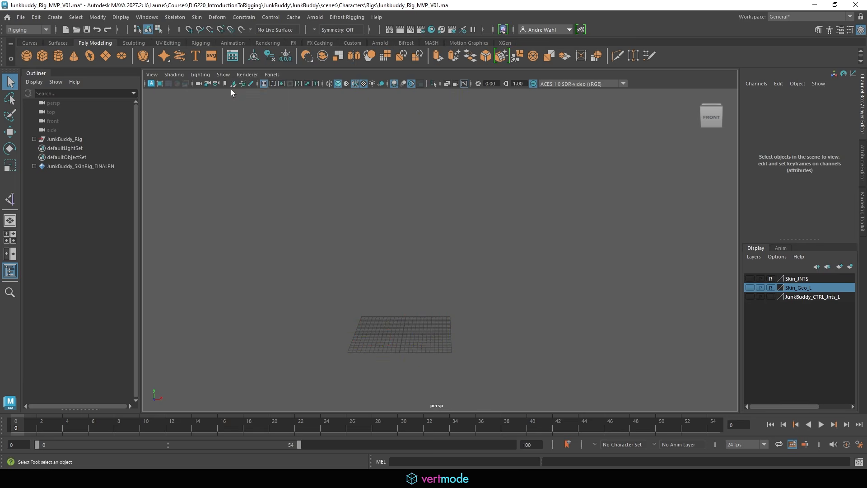
pyautogui.click(223, 74)
pyautogui.moveTo(249, 113)
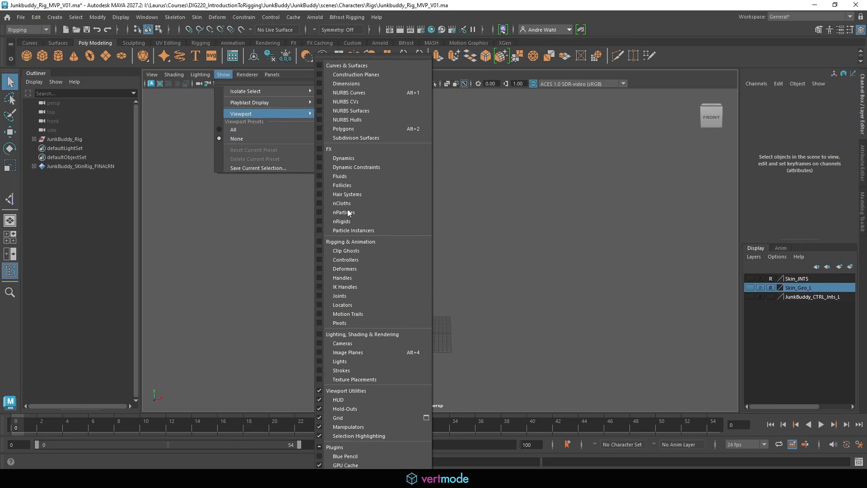
pyautogui.click(346, 289)
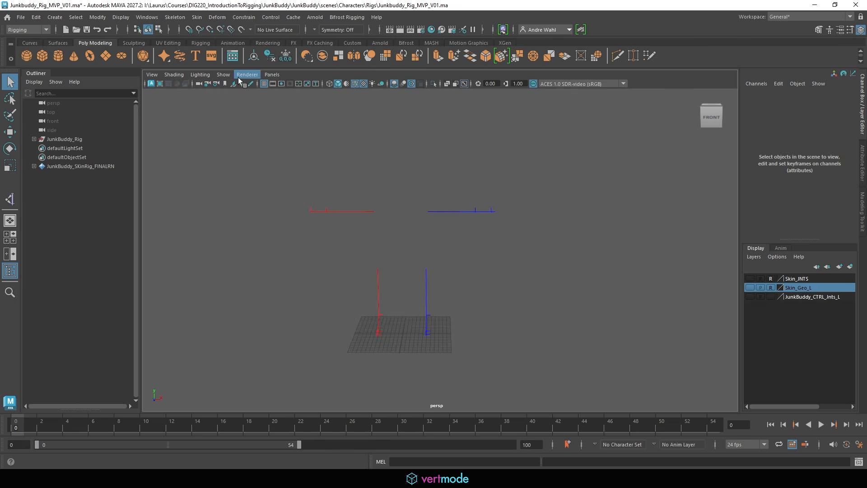
# Show locators in the perspective viewport alongside the IK handles.
pyautogui.click(224, 75)
pyautogui.moveTo(276, 115)
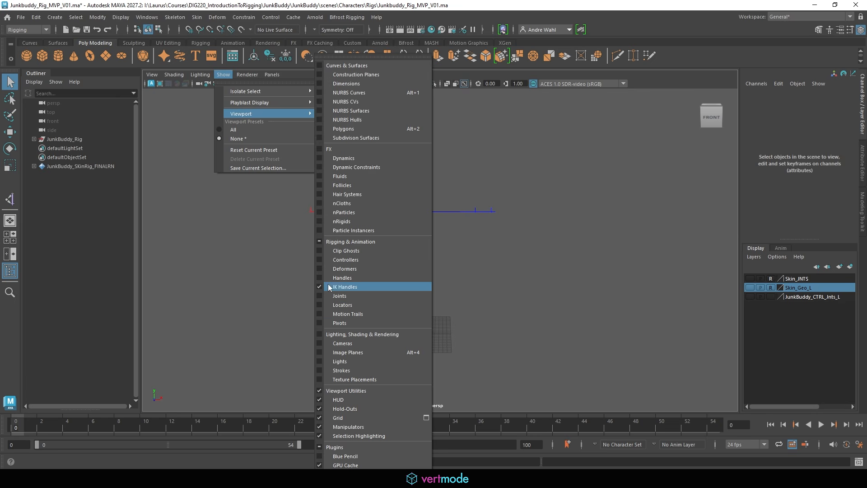
pyautogui.click(343, 304)
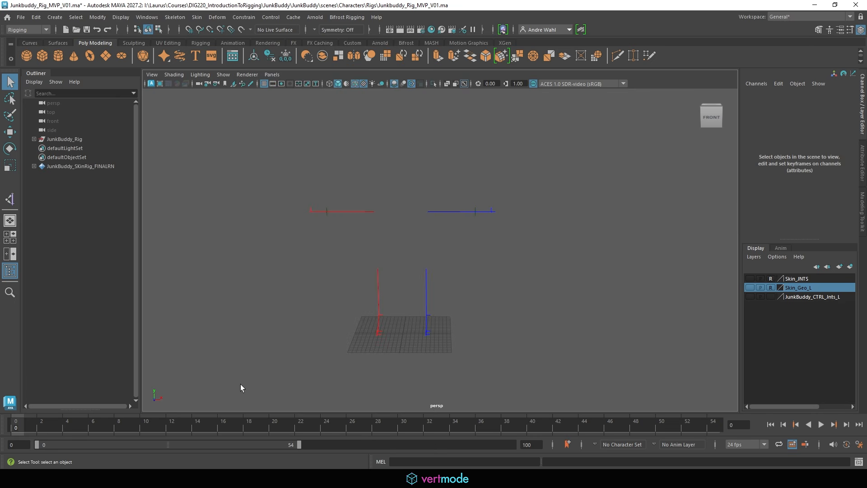
# Put all the arm and leg IK handles in a new display layer named DO_NOT_TOUCH, set it to reference and hide it.
pyautogui.moveTo(240, 387); pyautogui.dragTo(604, 123)
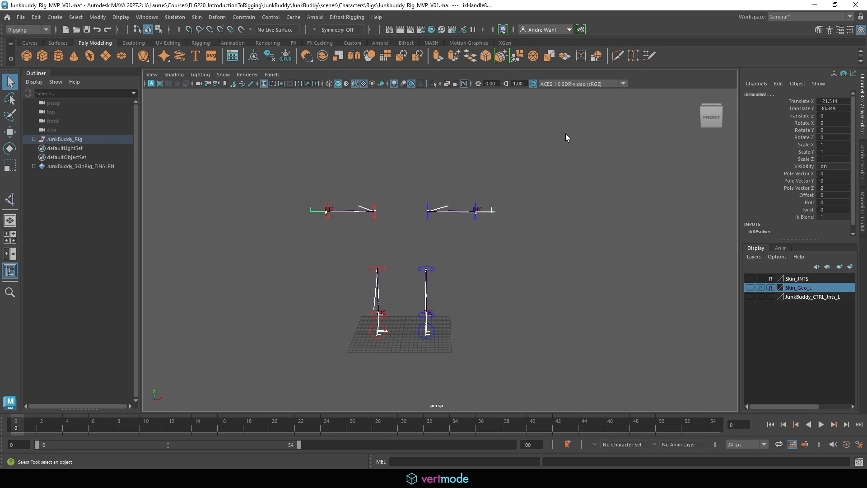
pyautogui.click(849, 267)
pyautogui.doubleClick(801, 278)
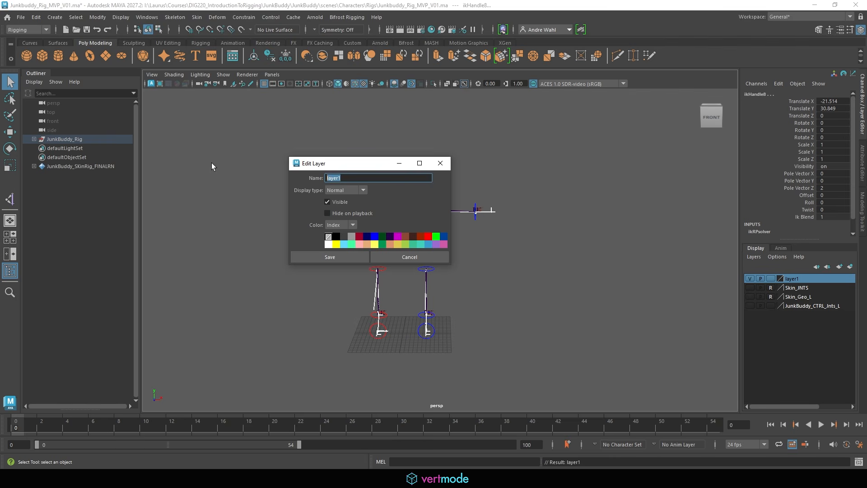
pyautogui.write('DO_NOT_TOUCH')
pyautogui.click(330, 256)
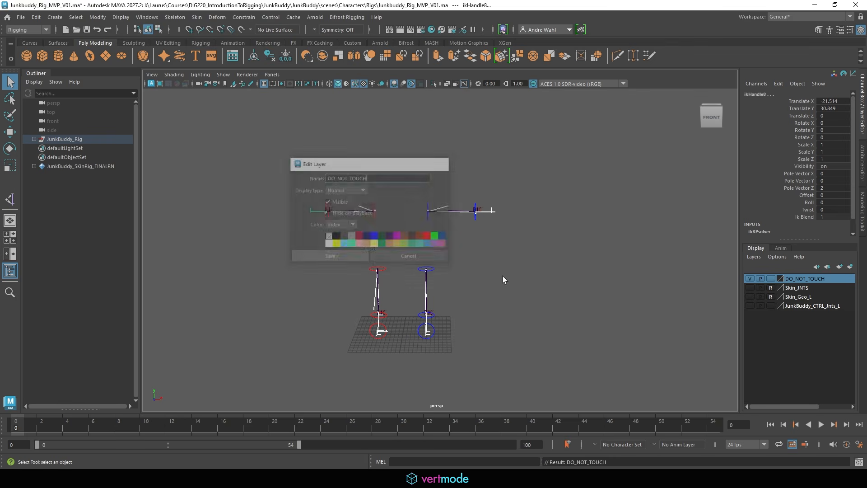
pyautogui.click(772, 278)
pyautogui.click(751, 278)
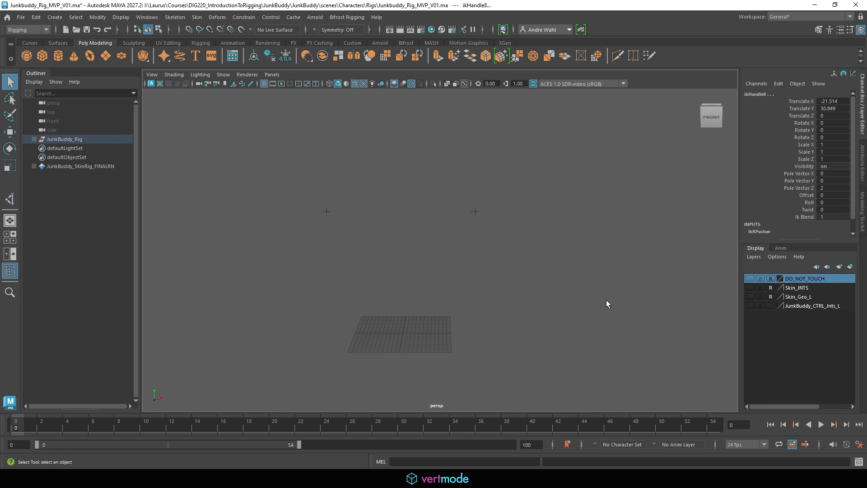
# Add the two remaining wrist locators to the DO_NOT_TOUCH display layer.
pyautogui.moveTo(301, 327); pyautogui.dragTo(545, 178)
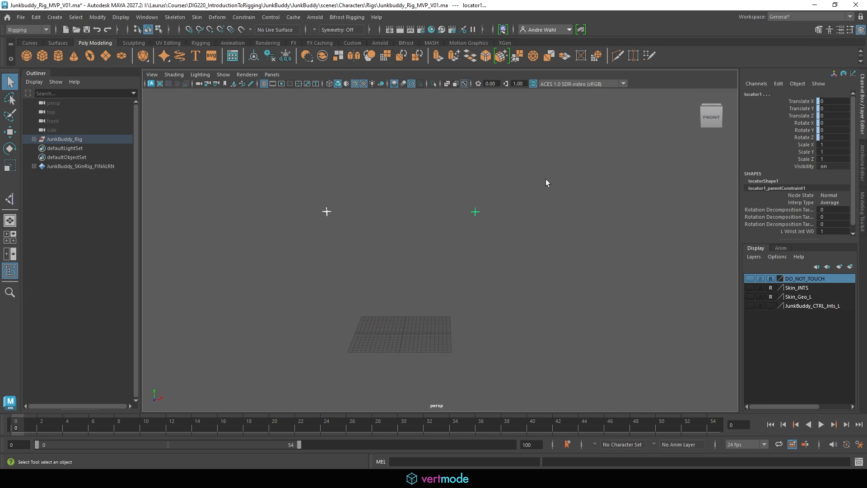
pyautogui.rightClick(805, 279)
pyautogui.click(795, 297)
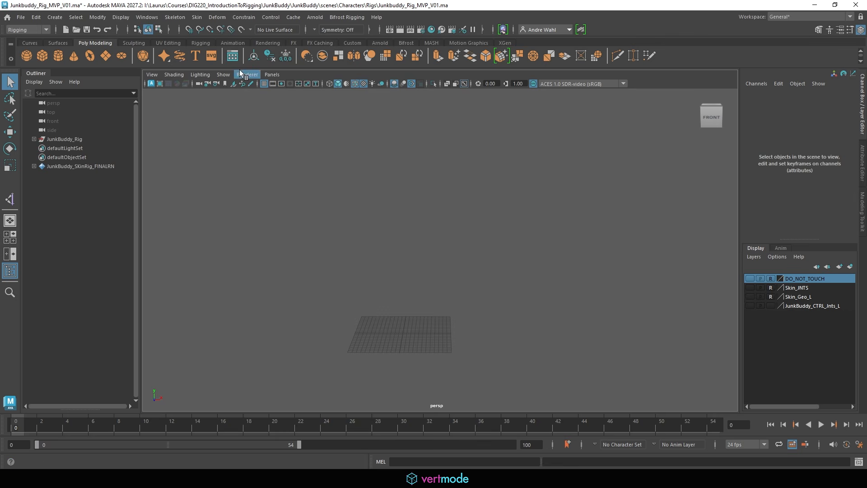
# Show all object types in the perspective viewport and make the Skin_Geo_L display layer visible.
pyautogui.click(224, 75)
pyautogui.click(243, 128)
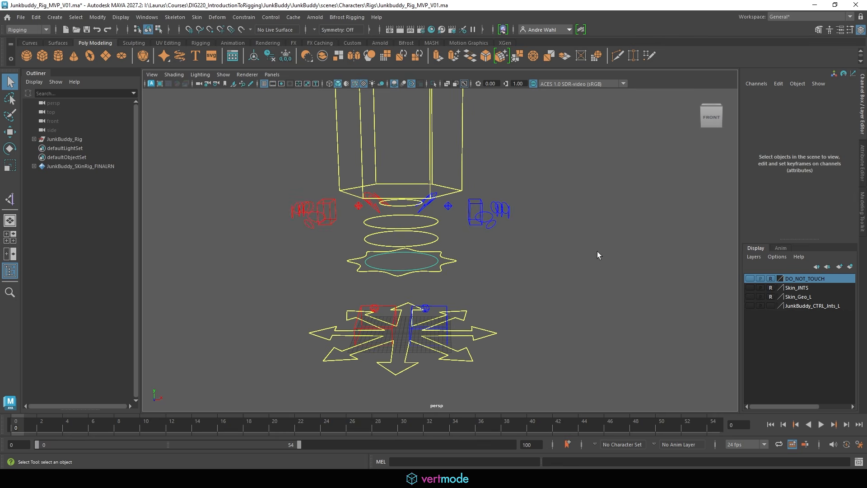
pyautogui.click(750, 305)
pyautogui.click(749, 304)
pyautogui.click(749, 299)
pyautogui.click(752, 297)
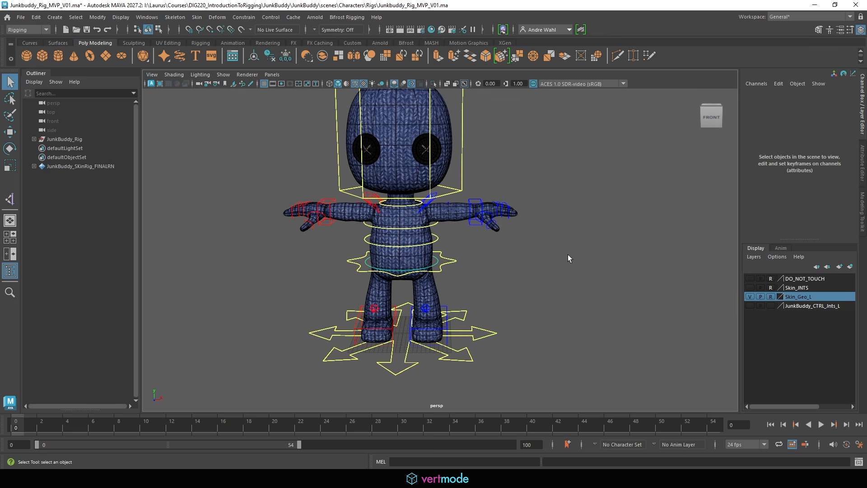
# Save the cleaned-up rig scene under its current name.
pyautogui.press('f')
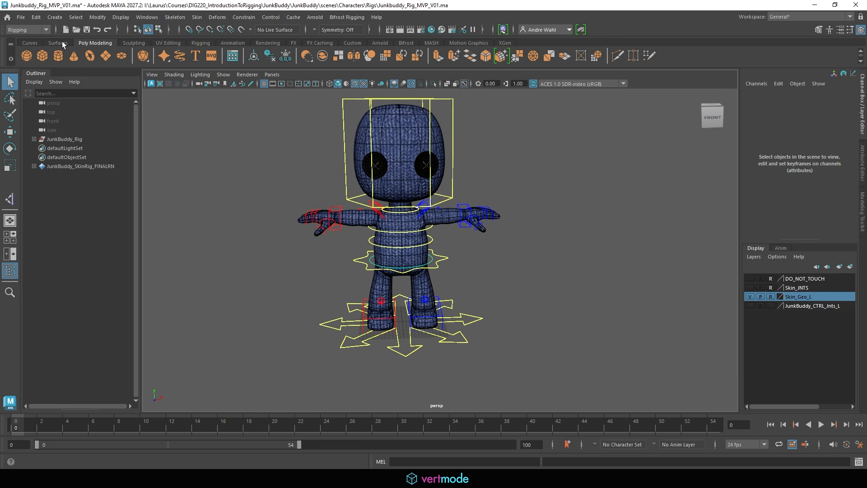
pyautogui.click(20, 17)
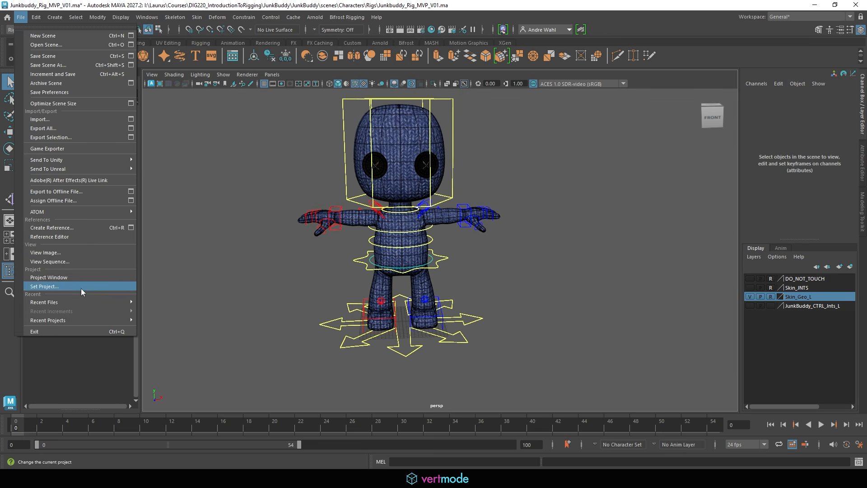
pyautogui.click(63, 59)
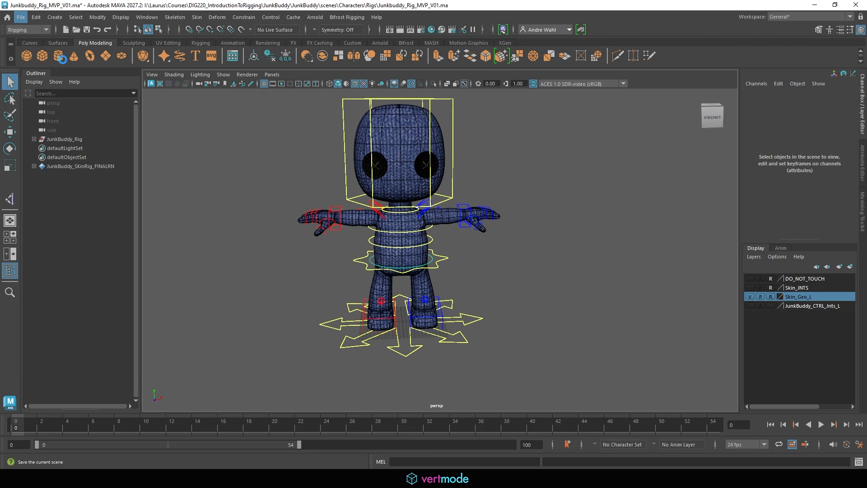
pyautogui.click(20, 18)
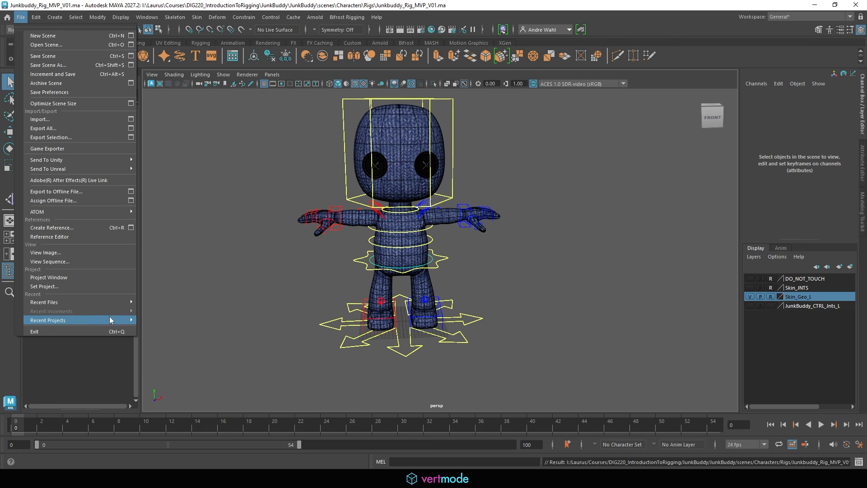
pyautogui.moveTo(95, 301)
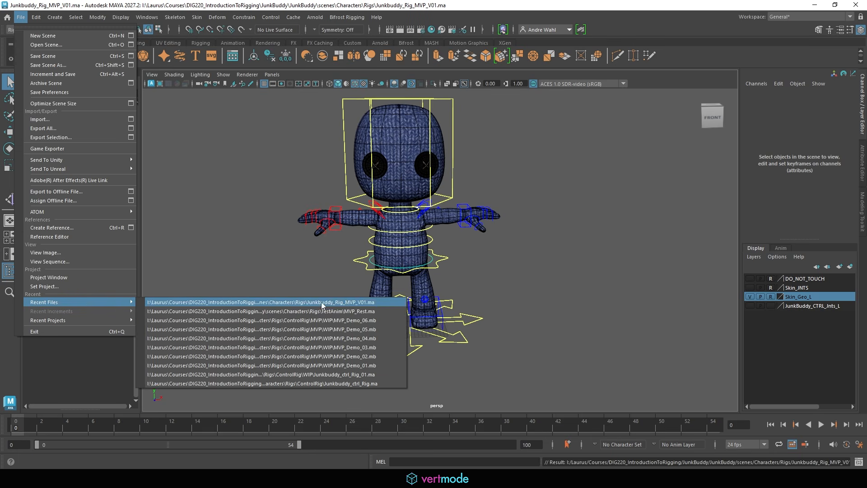
pyautogui.click(386, 320)
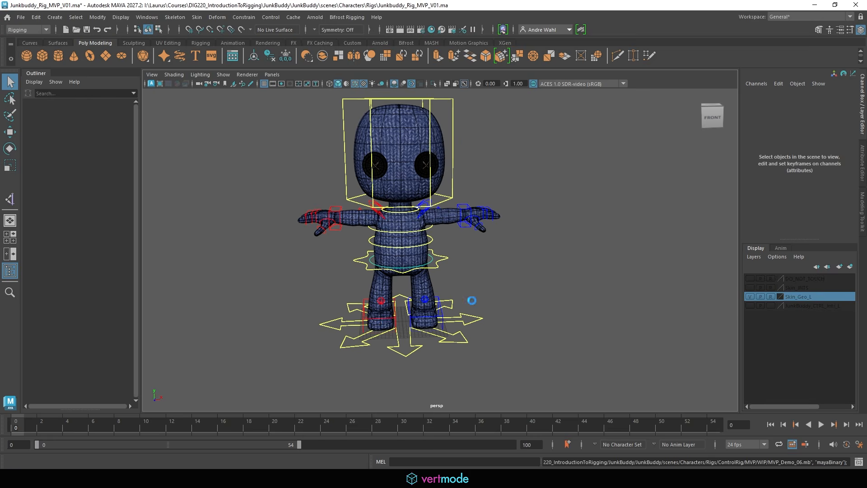
# Open the recent file MVP_Rest.ma.
pyautogui.click(21, 17)
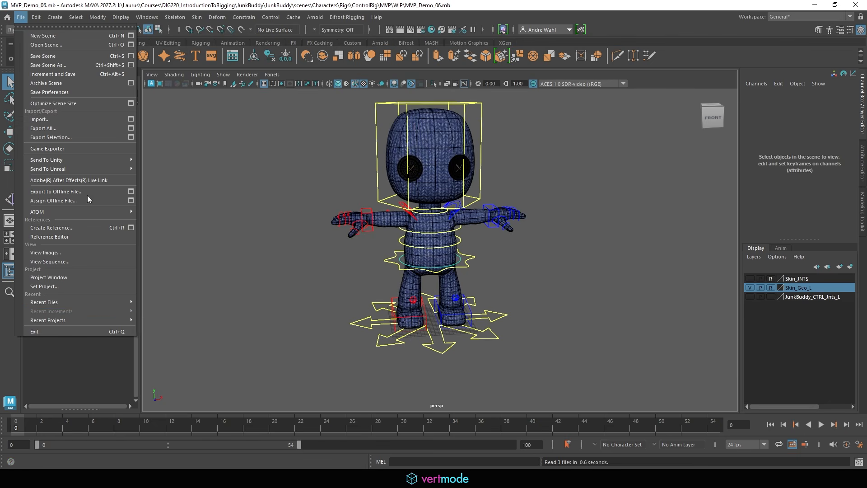
pyautogui.moveTo(101, 301)
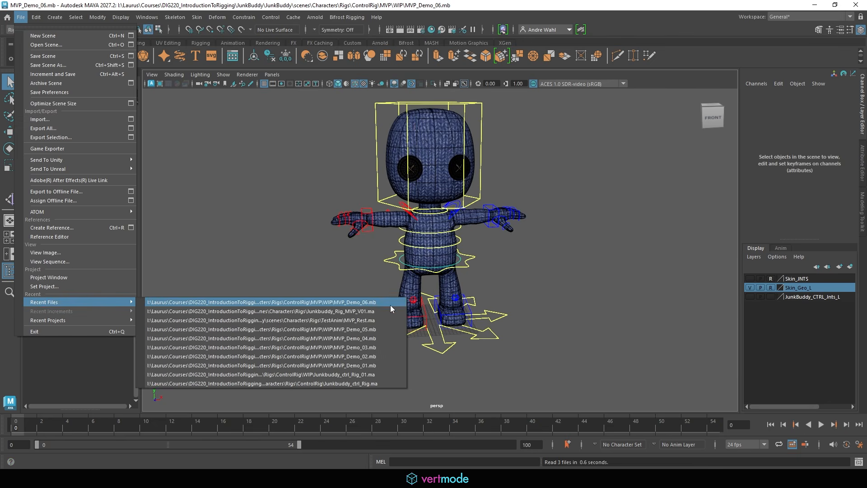
pyautogui.click(380, 319)
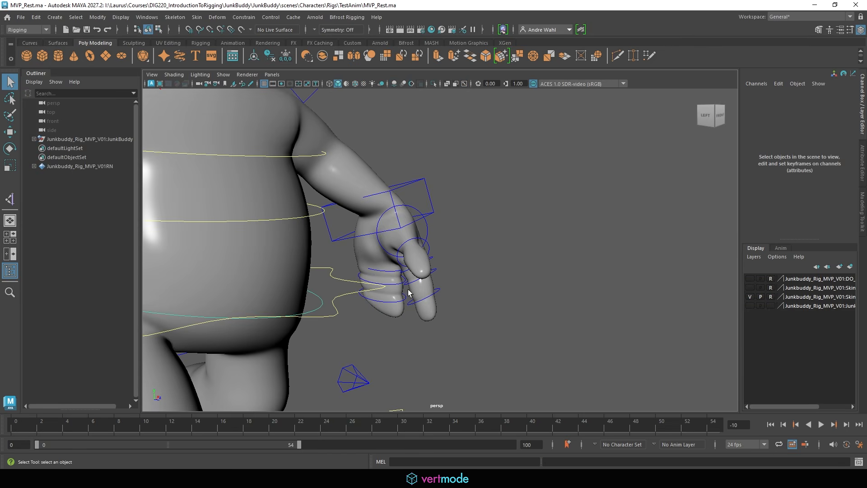
# Select the left hand's finger controls and rotate them to about -34.7 degrees in X to curl the fingers into a fist.
pyautogui.moveTo(449, 250); pyautogui.dragTo(449, 250)
pyautogui.keyDown('alt'); pyautogui.moveTo(454, 270); pyautogui.dragTo(474, 299); pyautogui.keyUp('alt')
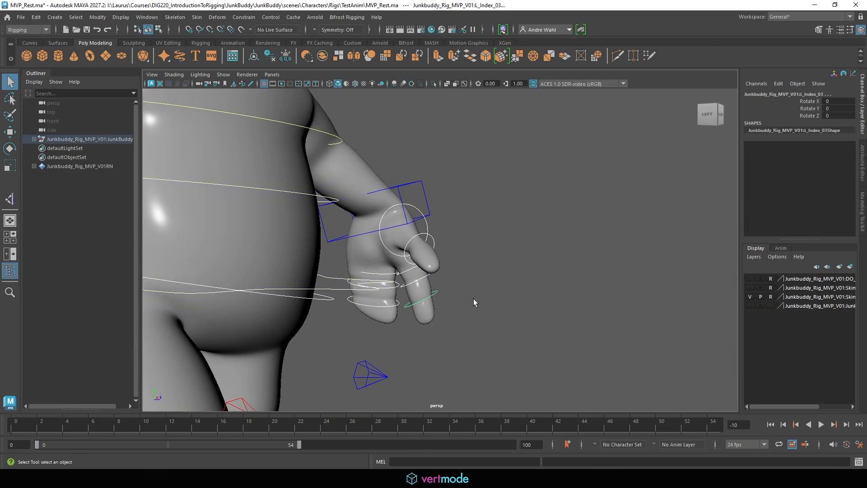
pyautogui.click(473, 299)
pyautogui.moveTo(398, 326); pyautogui.dragTo(450, 226)
pyautogui.press('e')
pyautogui.moveTo(405, 291); pyautogui.dragTo(397, 273)
pyautogui.keyDown('alt'); pyautogui.moveTo(514, 324); pyautogui.dragTo(392, 325); pyautogui.keyUp('alt')
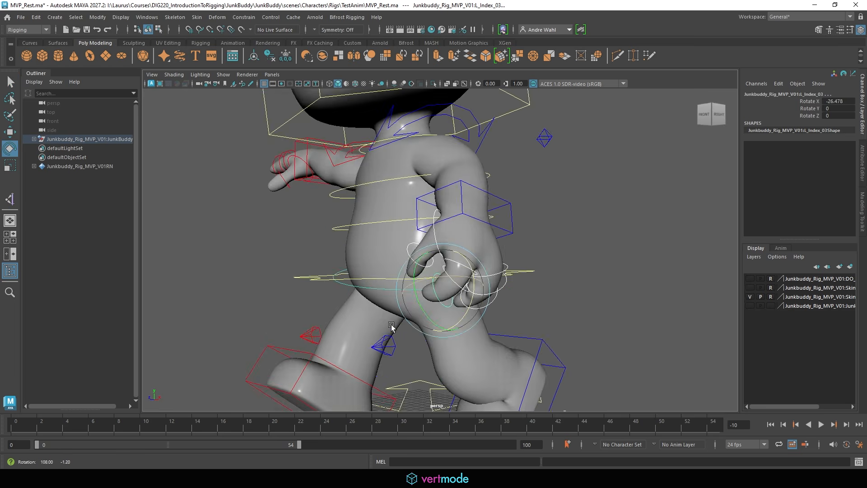
pyautogui.scroll(-3, 496, 279)
pyautogui.keyDown('alt'); pyautogui.moveTo(496, 279); pyautogui.dragTo(533, 279); pyautogui.keyUp('alt')
pyautogui.moveTo(466, 288); pyautogui.dragTo(465, 278)
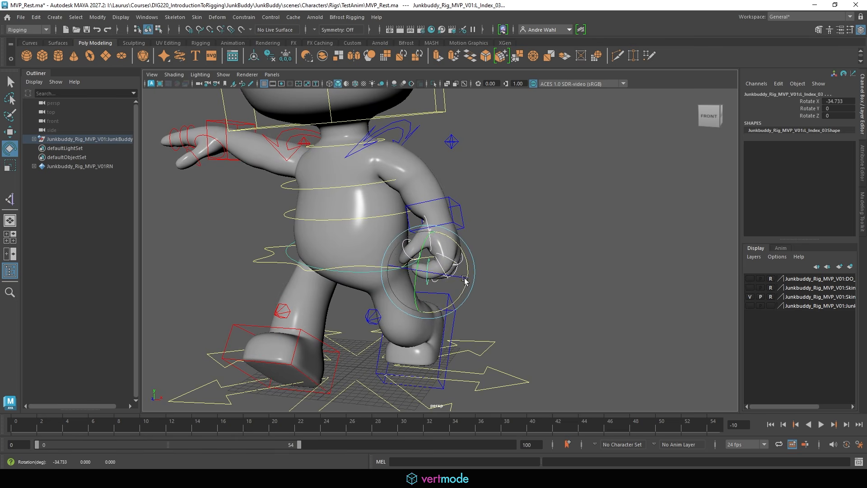
# Rotate the left thumb control to bring the thumb in against the curled fingers.
pyautogui.click(435, 232)
pyautogui.click(432, 240)
pyautogui.moveTo(422, 250); pyautogui.dragTo(408, 219)
pyautogui.moveTo(419, 268); pyautogui.dragTo(570, 241)
pyautogui.click(570, 240)
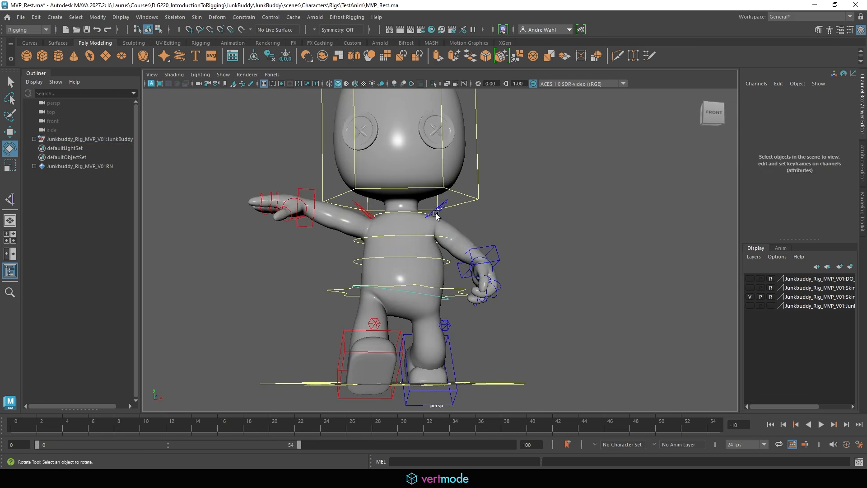
# Move the left elbow pole vector control to about 0.835, -12.539, 0.598.
pyautogui.click(437, 213)
pyautogui.keyDown('alt'); pyautogui.moveTo(440, 214); pyautogui.dragTo(407, 217); pyautogui.keyUp('alt')
pyautogui.click(537, 197)
pyautogui.press('w')
pyautogui.moveTo(536, 197); pyautogui.dragTo(494, 247)
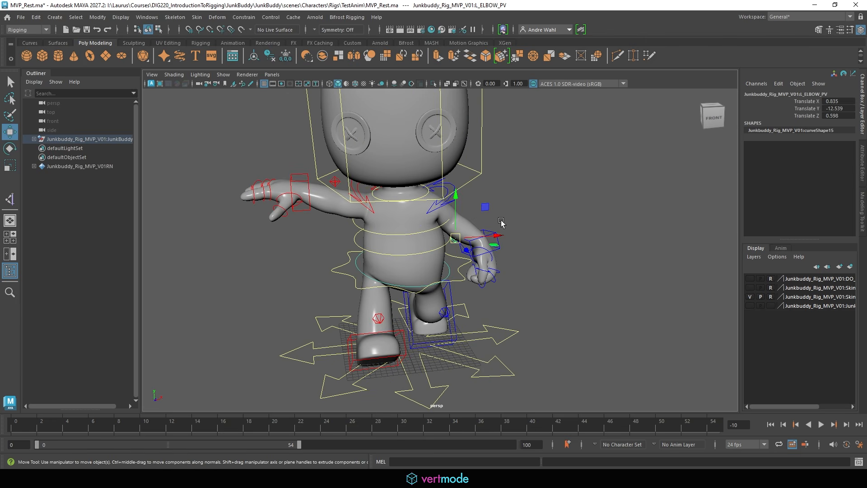
# Move the left IK arm control to about -7.65, -12.431, 6.129 and rotate it to about 6.8, -43.143, -73.982.
pyautogui.click(479, 249)
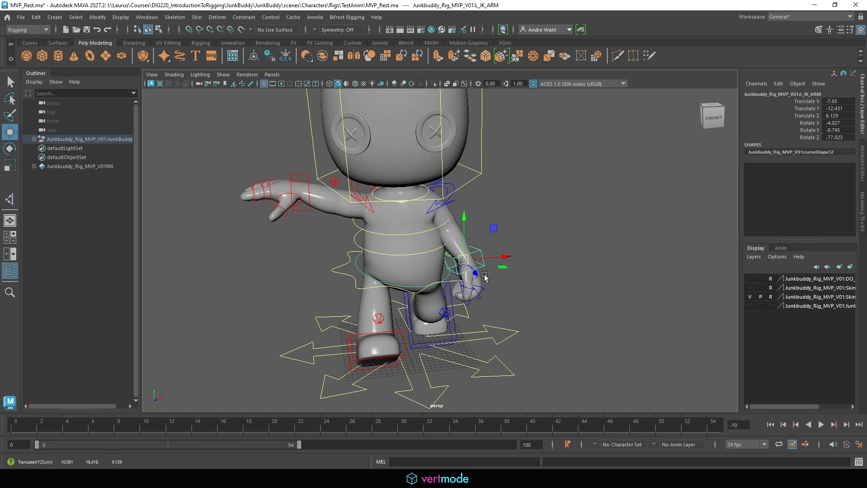
pyautogui.press('e')
pyautogui.keyDown('alt'); pyautogui.moveTo(485, 277); pyautogui.dragTo(430, 291); pyautogui.keyUp('alt')
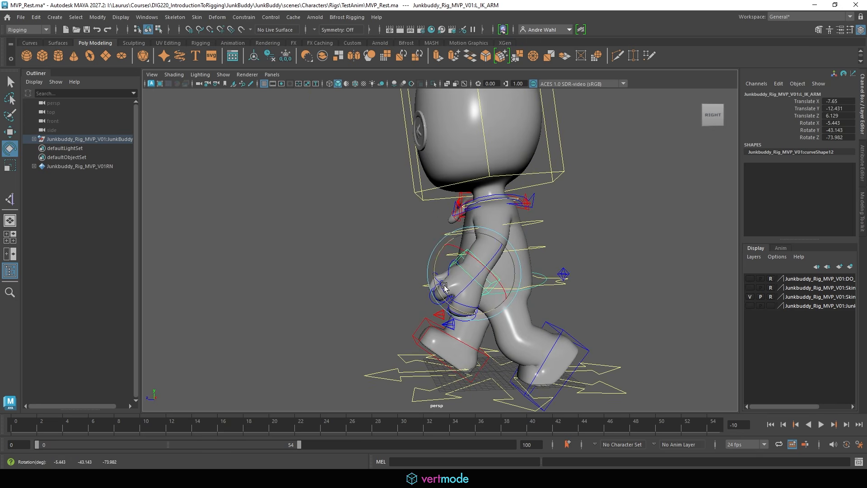
pyautogui.press('w')
pyautogui.press('e')
pyautogui.moveTo(479, 263); pyautogui.dragTo(469, 259)
pyautogui.press('w')
pyautogui.keyDown('alt'); pyautogui.moveTo(469, 259); pyautogui.dragTo(428, 262, button='right'); pyautogui.keyUp('alt')
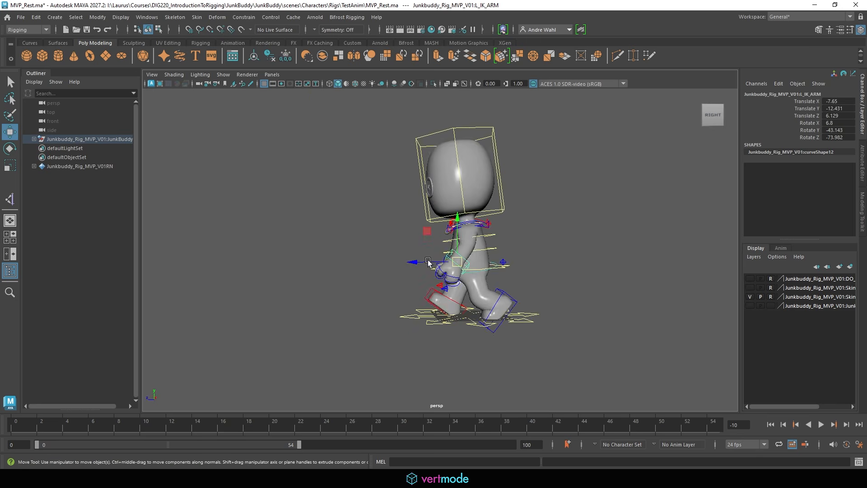
# Lower the right IK arm control to about 7.383, -12.431, 1.135 and rotate the hand so the arm hangs beside the body.
pyautogui.keyDown('alt'); pyautogui.moveTo(428, 261); pyautogui.dragTo(561, 262); pyautogui.keyUp('alt')
pyautogui.click(561, 262)
pyautogui.keyDown('alt'); pyautogui.moveTo(464, 263); pyautogui.dragTo(494, 269, button='middle'); pyautogui.keyUp('alt')
pyautogui.keyDown('alt'); pyautogui.moveTo(494, 269); pyautogui.dragTo(526, 266, button='right'); pyautogui.keyUp('alt')
pyautogui.click(388, 215)
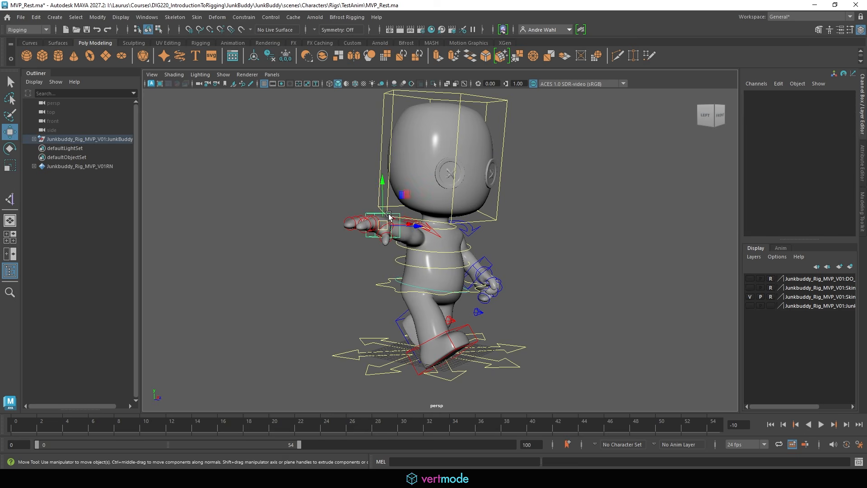
pyautogui.keyDown('alt'); pyautogui.moveTo(388, 214); pyautogui.dragTo(412, 270); pyautogui.keyUp('alt')
pyautogui.press('e')
pyautogui.keyDown('alt'); pyautogui.moveTo(413, 270); pyautogui.dragTo(509, 289); pyautogui.keyUp('alt')
pyautogui.moveTo(451, 292); pyautogui.dragTo(431, 282)
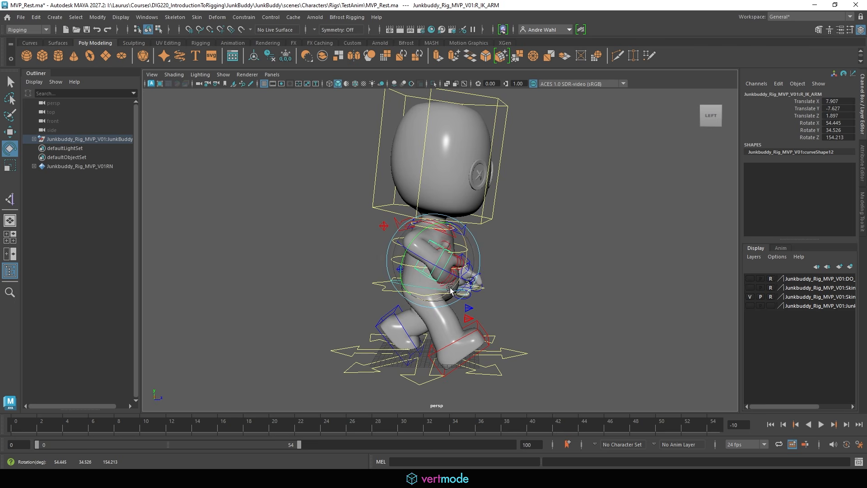
pyautogui.press('w')
pyautogui.moveTo(438, 267); pyautogui.dragTo(405, 295)
pyautogui.press('e')
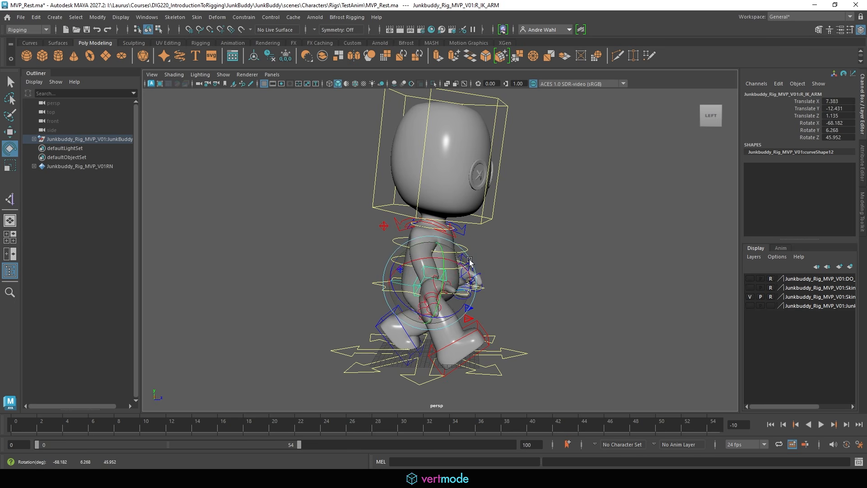
pyautogui.keyDown('alt'); pyautogui.moveTo(464, 306); pyautogui.dragTo(463, 246); pyautogui.keyUp('alt')
pyautogui.press('w')
# Move the right elbow pole vector control behind the body to about 0.972, -12.421, -10.398.
pyautogui.click(369, 226)
pyautogui.click(389, 220)
pyautogui.moveTo(403, 229); pyautogui.dragTo(364, 253)
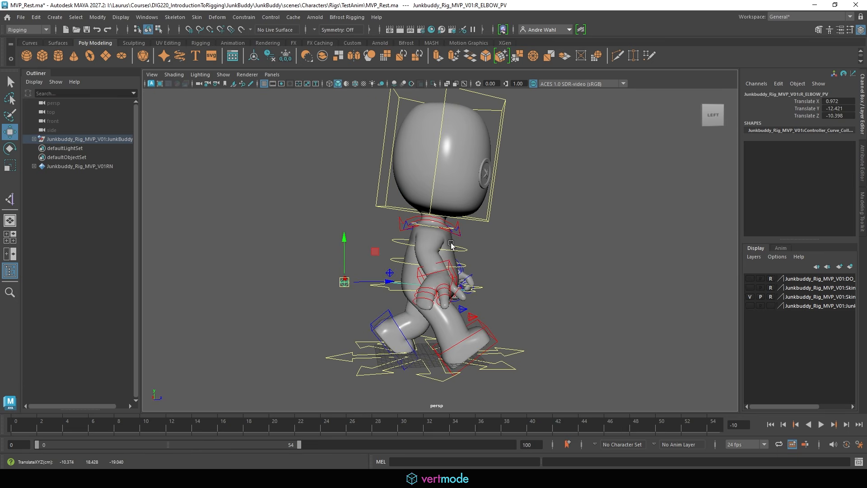
# Rotate the right clavicle control to about 6.468 degrees in X.
pyautogui.click(440, 219)
pyautogui.keyDown('alt'); pyautogui.moveTo(439, 223); pyautogui.dragTo(399, 228); pyautogui.keyUp('alt')
pyautogui.press('e')
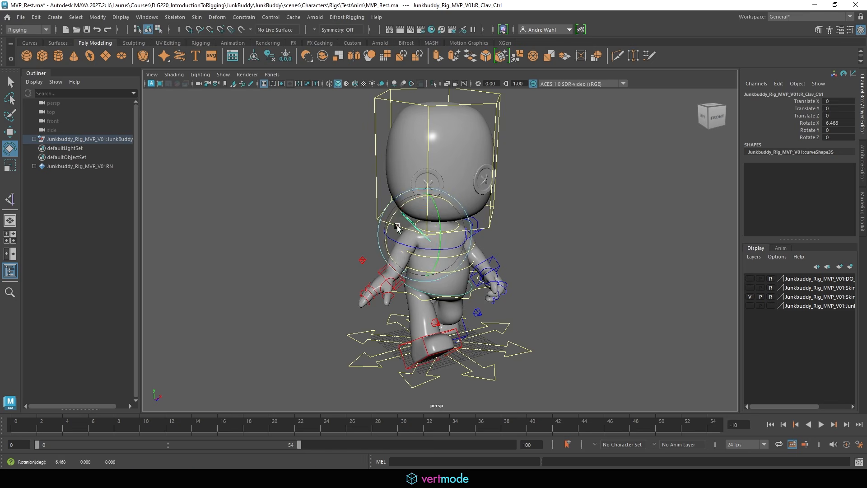
# Select the right hand's finger and thumb controls and rotate them to about 13.8 degrees in X.
pyautogui.keyDown('alt'); pyautogui.moveTo(399, 229); pyautogui.dragTo(390, 271, button='right'); pyautogui.keyUp('alt')
pyautogui.keyDown('alt'); pyautogui.moveTo(389, 271); pyautogui.dragTo(356, 265); pyautogui.keyUp('alt')
pyautogui.keyDown('alt'); pyautogui.moveTo(356, 265); pyautogui.dragTo(390, 242, button='middle'); pyautogui.keyUp('alt')
pyautogui.keyDown('alt'); pyautogui.moveTo(389, 242); pyautogui.dragTo(389, 302, button='right'); pyautogui.keyUp('alt')
pyautogui.keyDown('alt'); pyautogui.moveTo(389, 302); pyautogui.dragTo(376, 304); pyautogui.keyUp('alt')
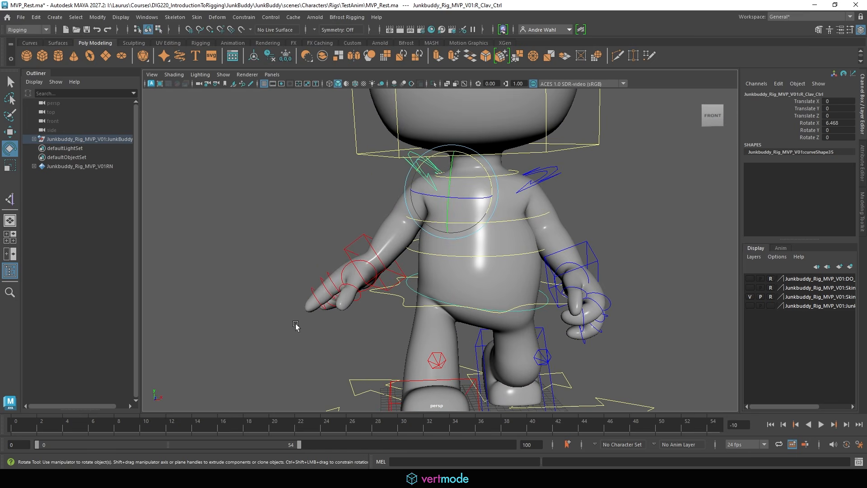
pyautogui.moveTo(357, 269); pyautogui.dragTo(357, 271)
pyautogui.moveTo(396, 251); pyautogui.dragTo(358, 295)
pyautogui.hotkey('ctrl', 'z')
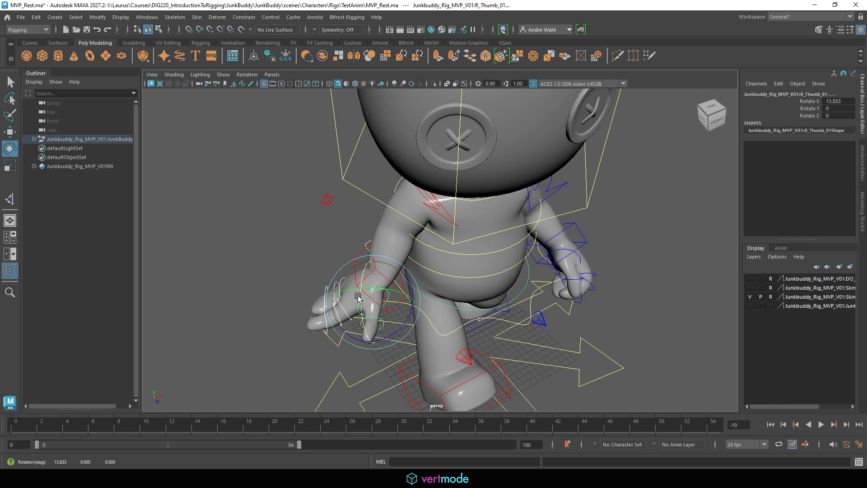
pyautogui.keyDown('alt'); pyautogui.moveTo(405, 315); pyautogui.dragTo(389, 286); pyautogui.keyUp('alt')
pyautogui.click(305, 304)
# Select all of the character's controls and key the stride pose at frame 0 and again at frame 30.
pyautogui.keyDown('alt'); pyautogui.moveTo(311, 317); pyautogui.dragTo(319, 289, button='right'); pyautogui.keyUp('alt')
pyautogui.keyDown('alt'); pyautogui.moveTo(319, 289); pyautogui.dragTo(538, 147); pyautogui.keyUp('alt')
pyautogui.keyDown('alt'); pyautogui.moveTo(539, 162); pyautogui.dragTo(519, 170, button='middle'); pyautogui.keyUp('alt')
pyautogui.keyDown('alt'); pyautogui.moveTo(519, 170); pyautogui.dragTo(602, 181, button='right'); pyautogui.keyUp('alt')
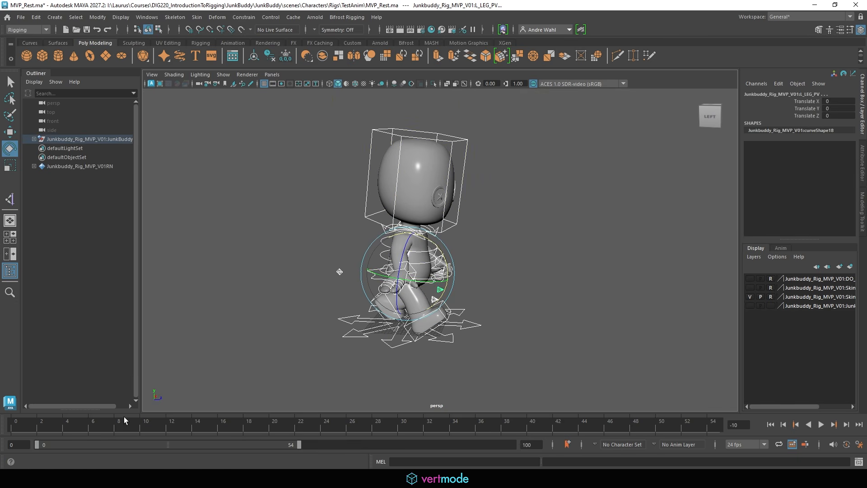
pyautogui.click(15, 423)
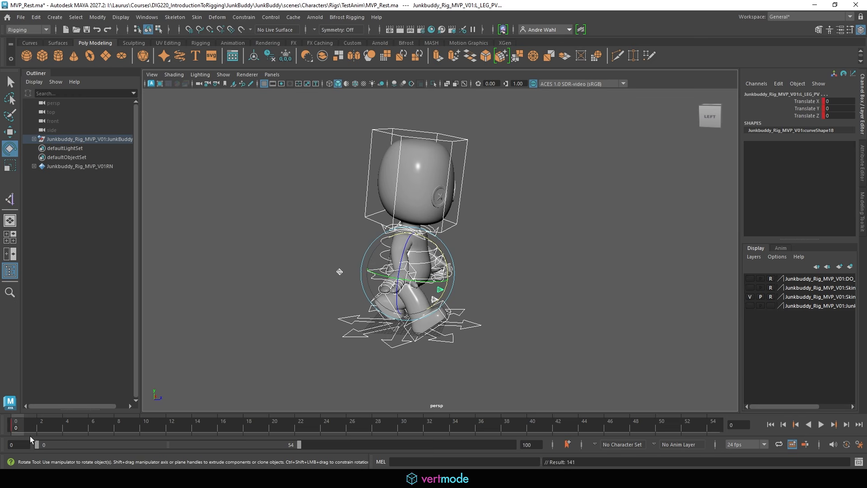
pyautogui.hotkey('alt', 'v')
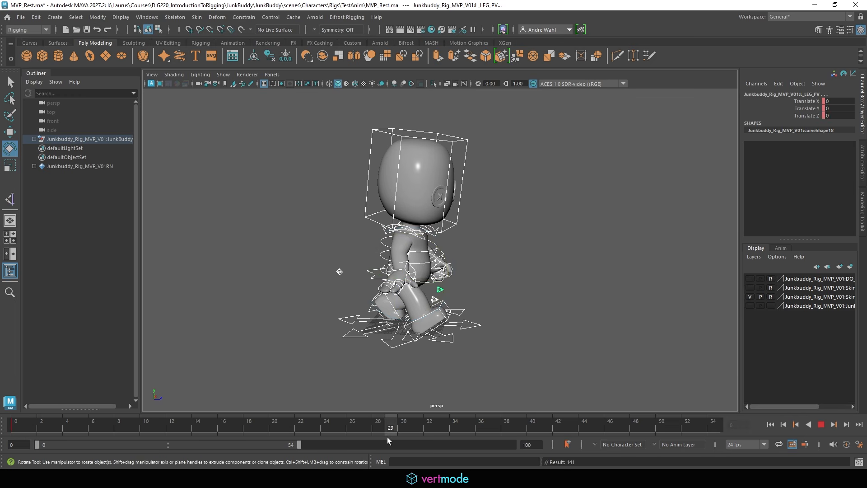
pyautogui.hotkey('alt', 'v')
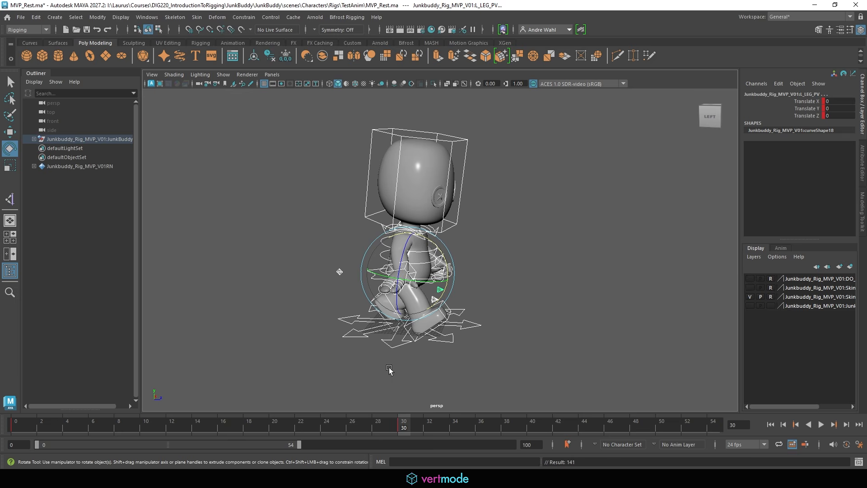
# Set the animation end time to frame 30 and go to frame 15.
pyautogui.doubleClick(535, 446)
pyautogui.write('30')
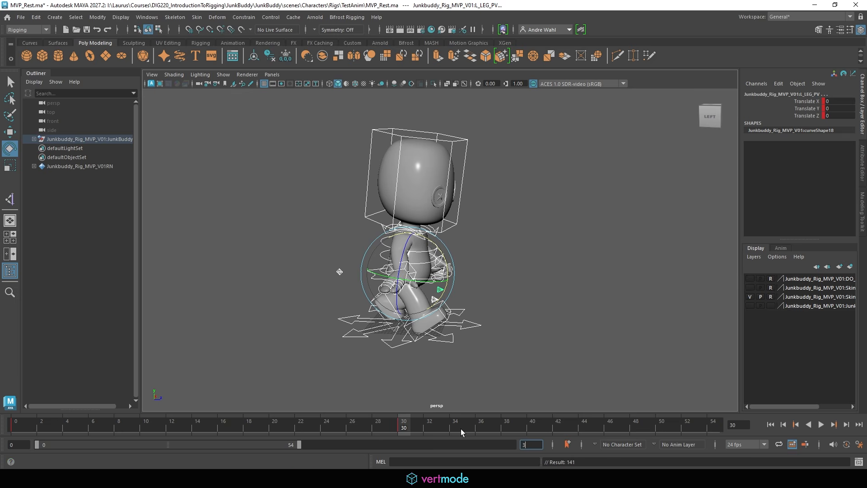
pyautogui.press('Return')
pyautogui.click(360, 424)
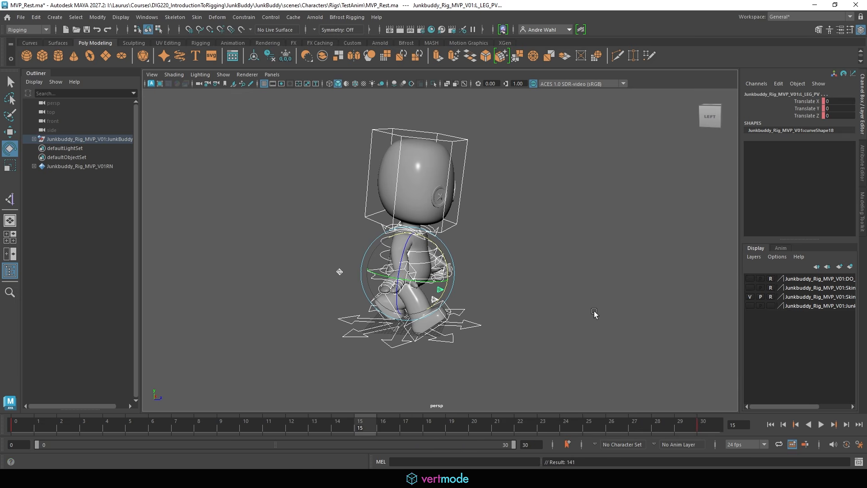
# Reset the right IK leg control's Translate Z and Rotate X to 0 at frame 15.
pyautogui.click(581, 293)
pyautogui.scroll(3, 401, 314)
pyautogui.keyDown('alt'); pyautogui.moveTo(401, 314); pyautogui.dragTo(420, 260, button='middle'); pyautogui.keyUp('alt')
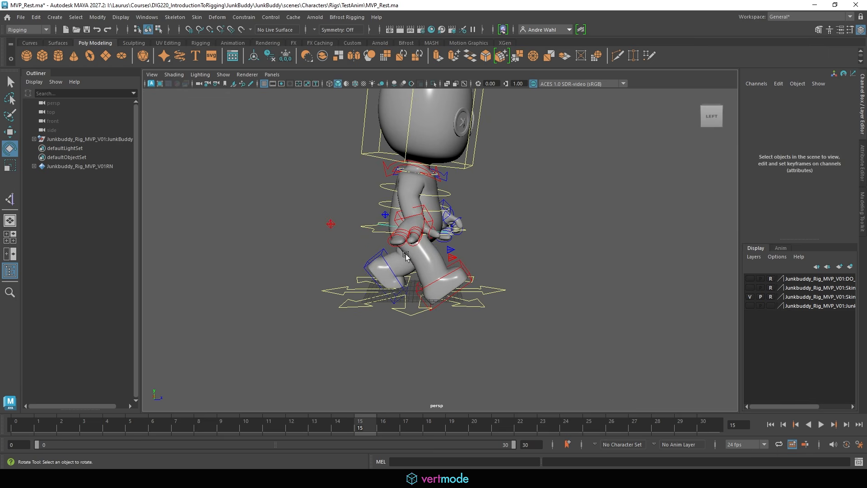
pyautogui.press('w')
pyautogui.click(469, 279)
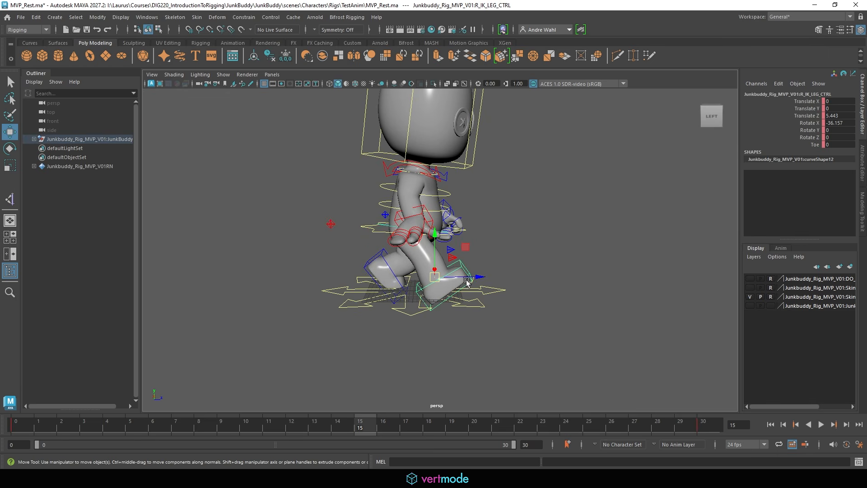
pyautogui.moveTo(420, 276); pyautogui.dragTo(375, 277)
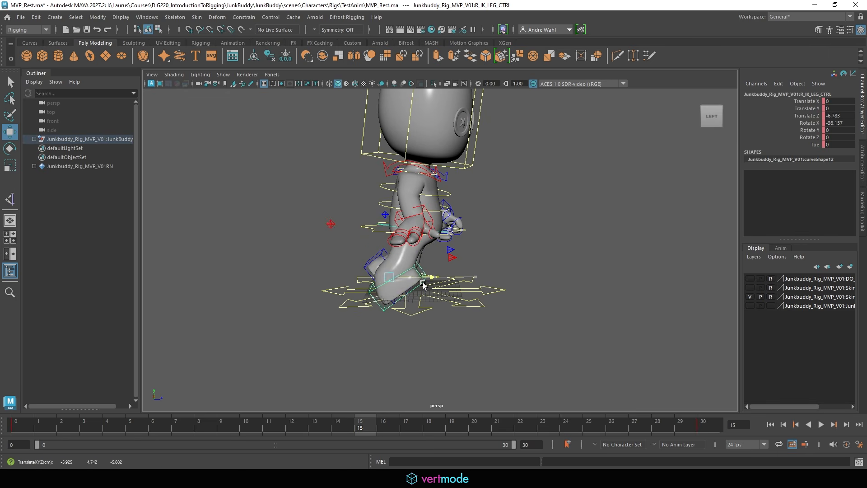
pyautogui.press('e')
pyautogui.moveTo(833, 116); pyautogui.dragTo(837, 124)
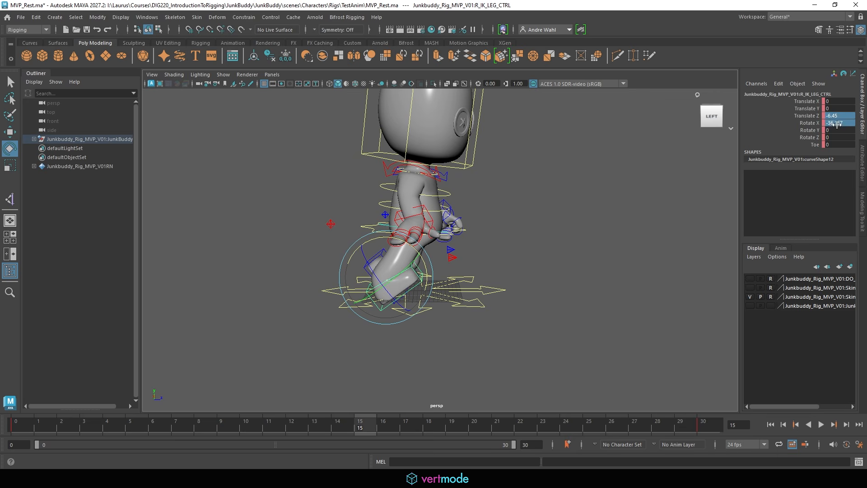
pyautogui.write('0')
pyautogui.press('Return')
# Bend the right foot's toe and place the right IK leg control behind the body with its heel raised.
pyautogui.click(814, 144)
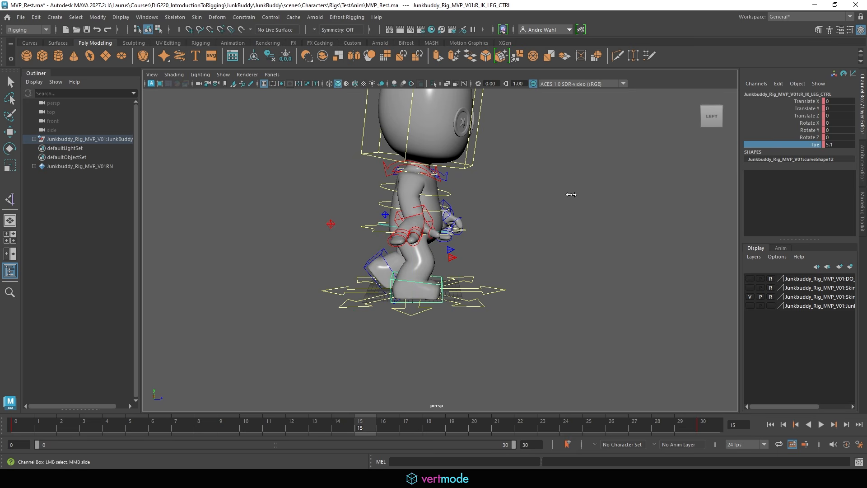
pyautogui.moveTo(572, 193); pyautogui.dragTo(444, 270, button='middle')
pyautogui.moveTo(443, 252); pyautogui.dragTo(468, 267)
pyautogui.press('w')
# Reset all translate, rotate and Toe values of the left IK leg control to 0.
pyautogui.click(376, 255)
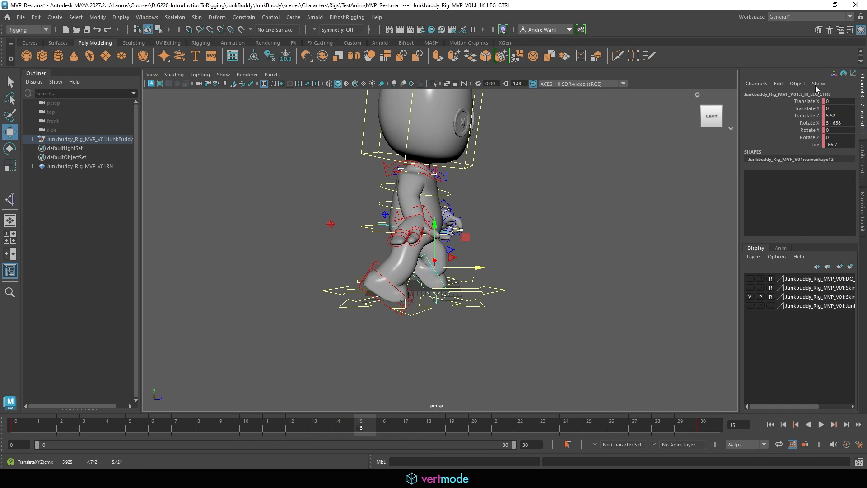
pyautogui.moveTo(842, 102); pyautogui.dragTo(839, 144)
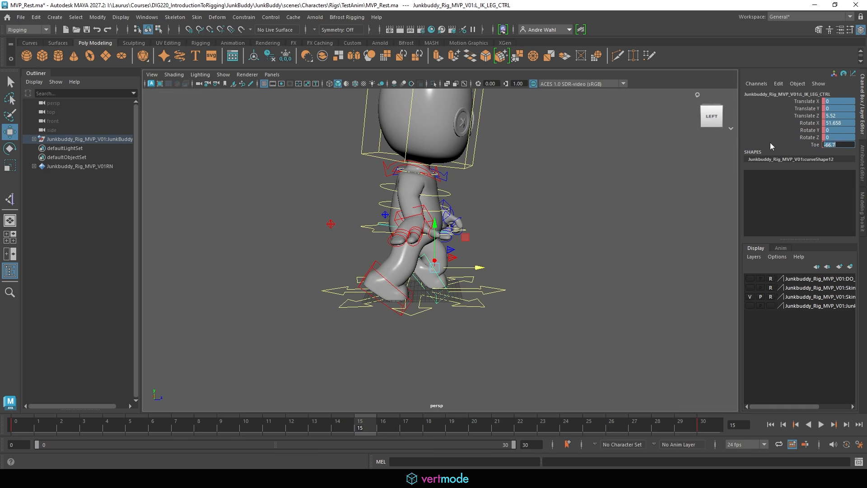
pyautogui.write('0')
pyautogui.press('Return')
pyautogui.click(553, 207)
# Move the left IK leg control forward to about 7.099 in Z and rotate it to about -30.946, 4.69, -1.851.
pyautogui.click(440, 272)
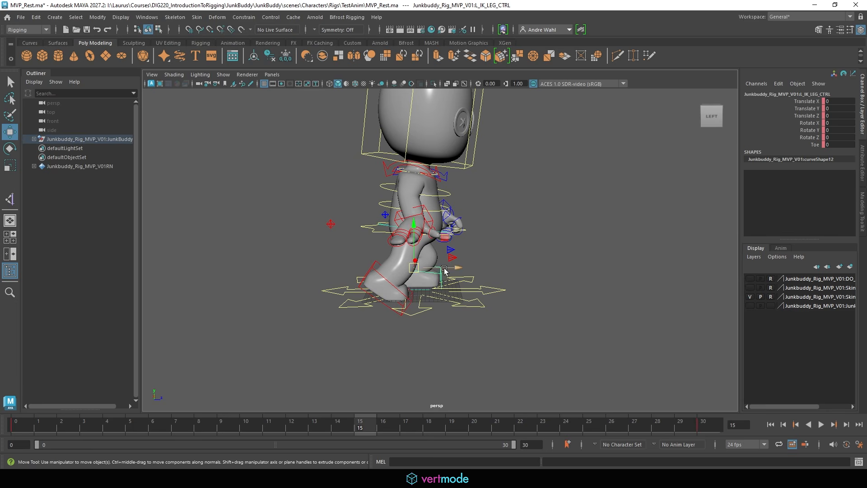
pyautogui.moveTo(443, 269); pyautogui.dragTo(459, 227)
pyautogui.press('e')
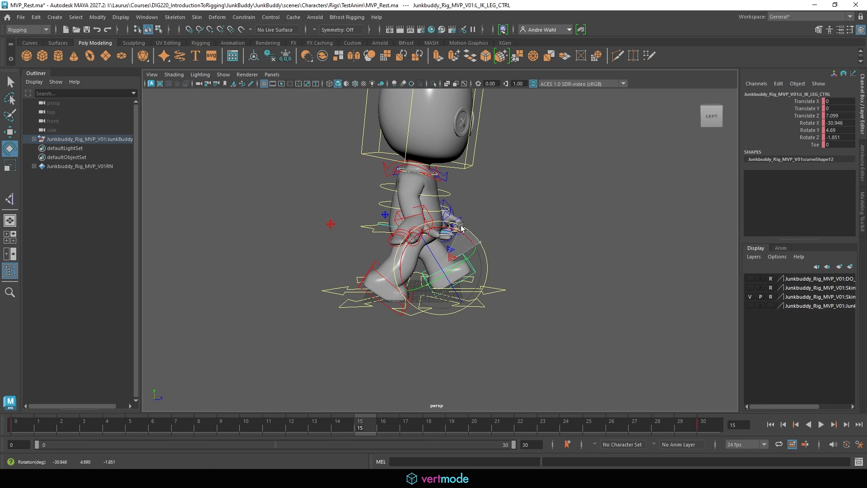
pyautogui.keyDown('alt'); pyautogui.moveTo(573, 233); pyautogui.dragTo(490, 270); pyautogui.keyUp('alt')
pyautogui.click(483, 252)
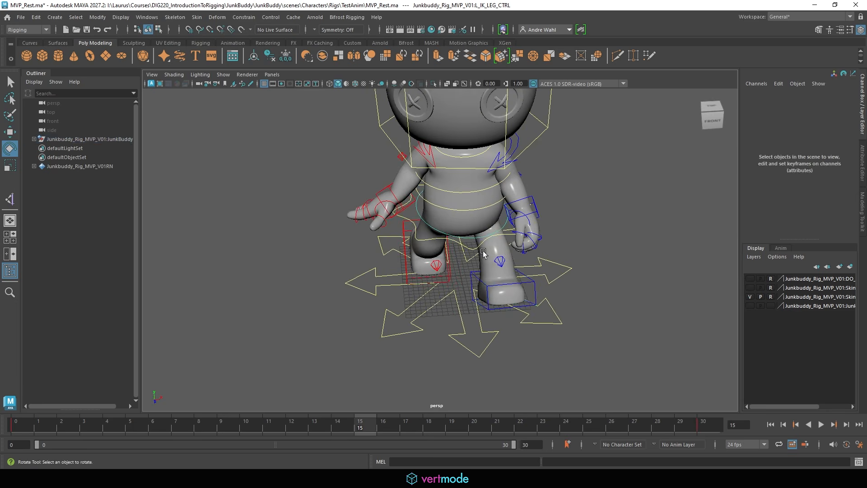
# Move the left IK arm control to about -5.192, -10.775, -1.957 and rotate it to about -6.625, 17.905, -86.929.
pyautogui.click(457, 237)
pyautogui.moveTo(476, 234)
pyautogui.mouseDown()
pyautogui.moveTo(502, 230)
pyautogui.moveTo(458, 241)
pyautogui.moveTo(477, 240)
pyautogui.mouseUp()
pyautogui.click(578, 216)
pyautogui.click(535, 210)
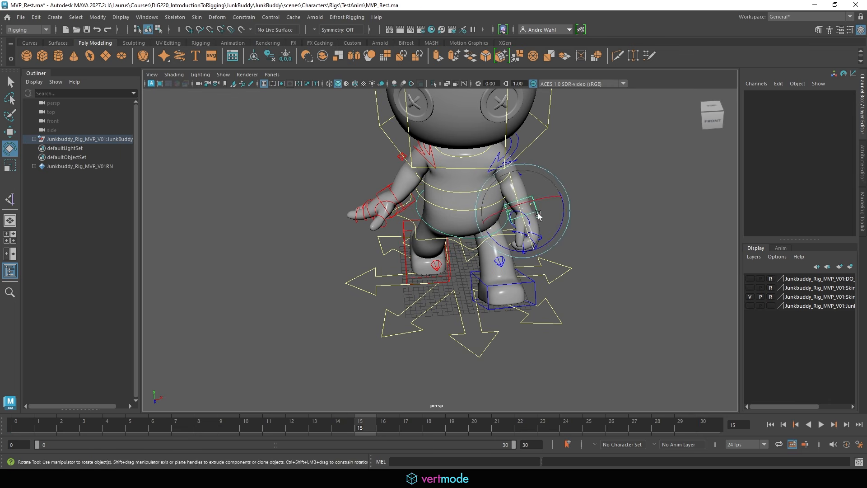
pyautogui.keyDown('alt'); pyautogui.moveTo(527, 231); pyautogui.dragTo(547, 246); pyautogui.keyUp('alt')
pyautogui.press('w')
pyautogui.press('e')
pyautogui.press('w')
pyautogui.moveTo(514, 206); pyautogui.dragTo(514, 232)
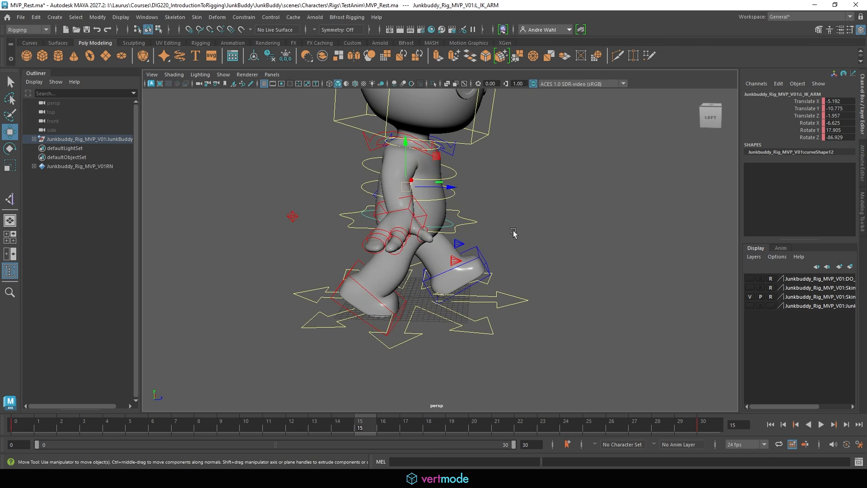
# Adjust the right IK arm control for the opposite arm swing and undo the last change.
pyautogui.click(415, 204)
pyautogui.click(417, 214)
pyautogui.moveTo(407, 208)
pyautogui.mouseDown()
pyautogui.moveTo(445, 217)
pyautogui.moveTo(416, 215)
pyautogui.mouseUp()
pyautogui.hotkey('ctrl', 'z')
# Select all of the character's controls, key the opposite stride pose at frame 15, and play back the walk.
pyautogui.scroll(-7, 470, 250)
pyautogui.moveTo(304, 325); pyautogui.dragTo(648, 35)
pyautogui.keyDown('alt'); pyautogui.moveTo(553, 151); pyautogui.dragTo(543, 136, button='middle'); pyautogui.keyUp('alt')
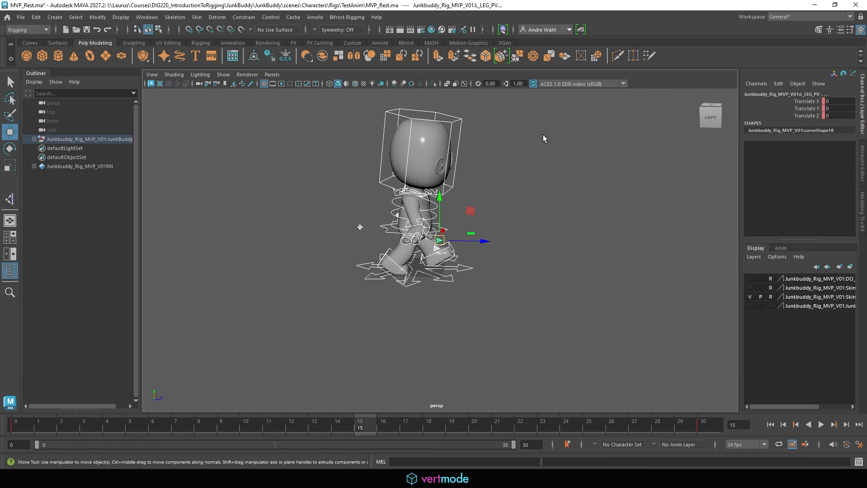
pyautogui.press('s')
pyautogui.click(822, 423)
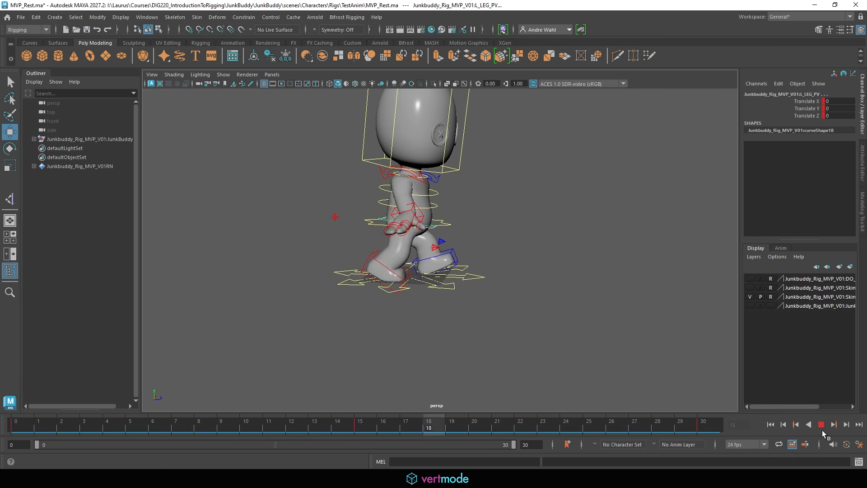
pyautogui.click(174, 354)
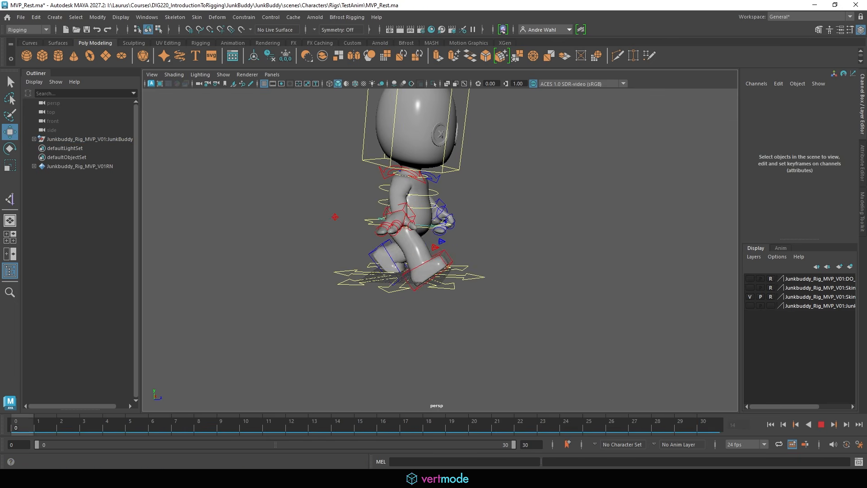
pyautogui.click(162, 433)
pyautogui.click(176, 431)
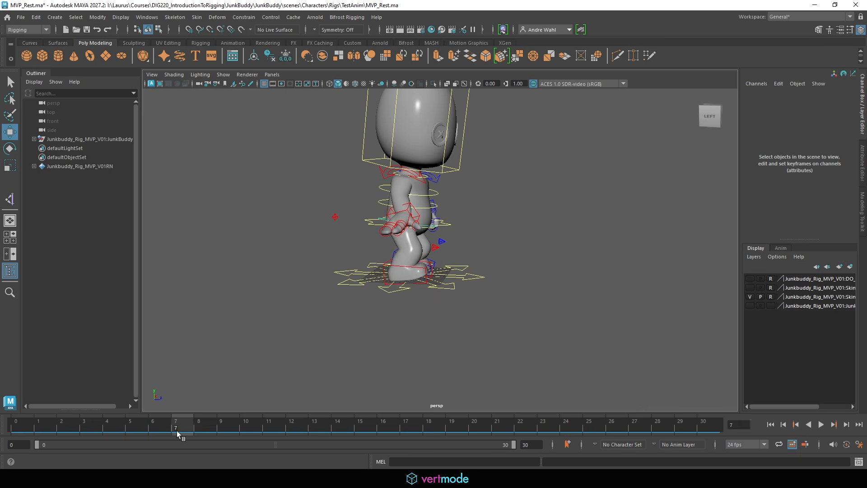
pyautogui.hotkey('alt', 'v')
# At frame 3, lower the root and both IK arm controls together until the left arm's Translate Y is about -13.983.
pyautogui.moveTo(127, 434); pyautogui.dragTo(99, 427)
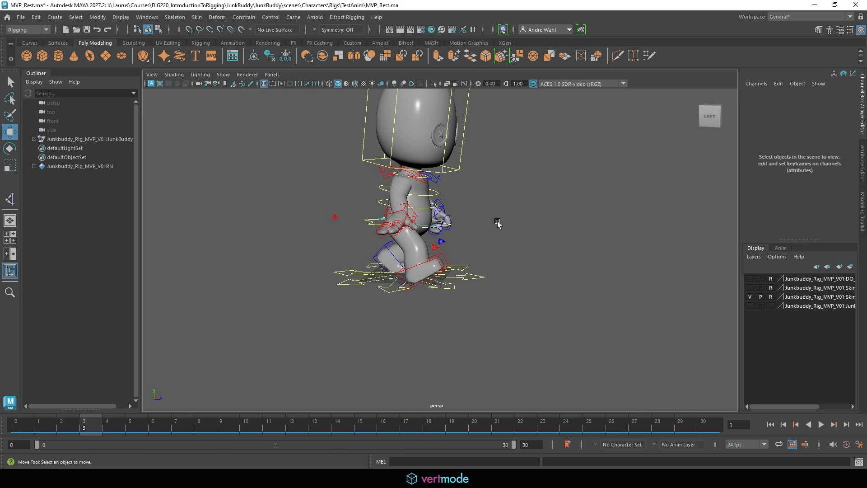
pyautogui.click(372, 225)
pyautogui.keyDown('alt'); pyautogui.moveTo(510, 244); pyautogui.dragTo(549, 244, button='right'); pyautogui.keyUp('alt')
pyautogui.press('q')
pyautogui.keyDown('alt'); pyautogui.moveTo(465, 199); pyautogui.dragTo(389, 195); pyautogui.keyUp('alt')
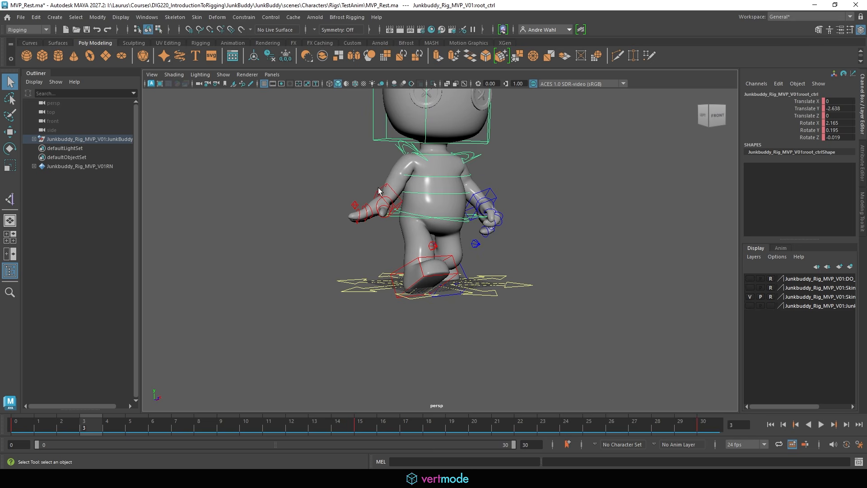
pyautogui.click(486, 198)
pyautogui.keyDown('alt'); pyautogui.moveTo(494, 192); pyautogui.dragTo(516, 202); pyautogui.keyUp('alt')
pyautogui.press('w')
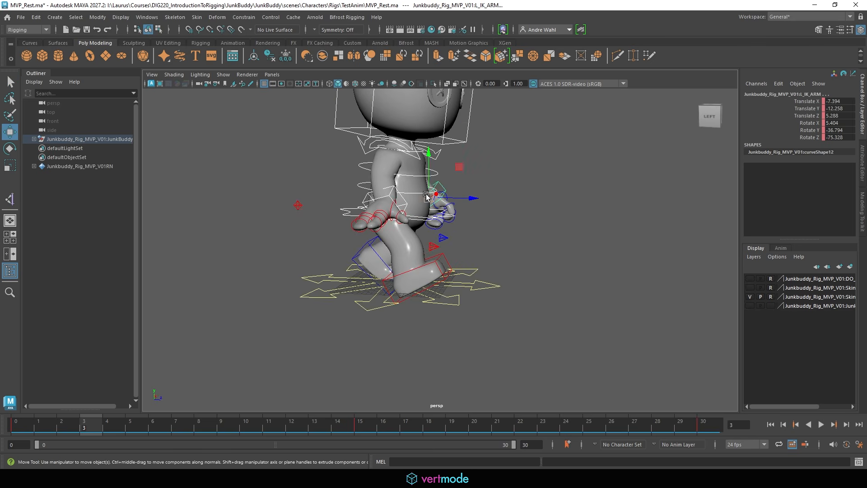
pyautogui.moveTo(431, 180); pyautogui.dragTo(477, 186)
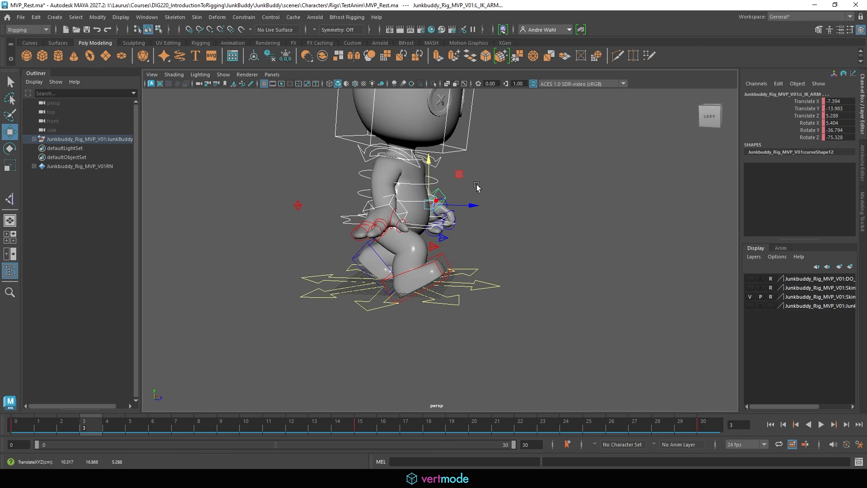
# Rotate the spine and head controls forward together, with the head control at about 5.934 degrees in X.
pyautogui.keyDown('alt'); pyautogui.moveTo(477, 186); pyautogui.dragTo(478, 199, button='middle'); pyautogui.keyUp('alt')
pyautogui.click(476, 199)
pyautogui.click(411, 214)
pyautogui.press('q')
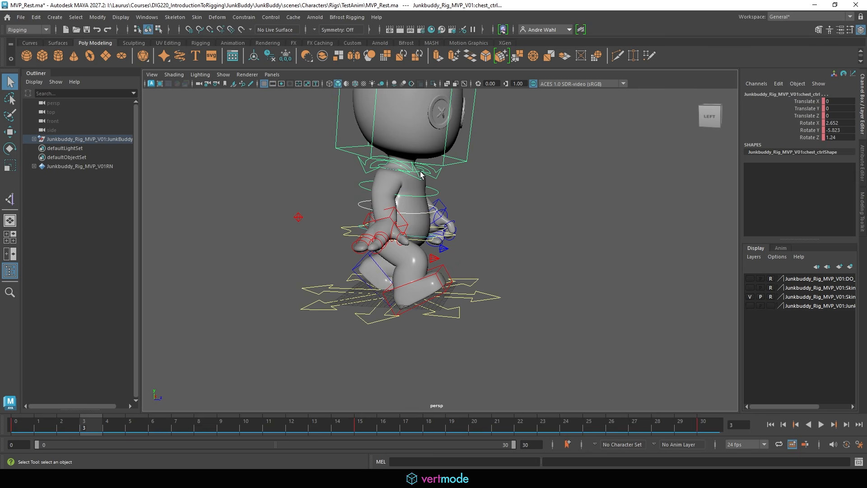
pyautogui.click(451, 166)
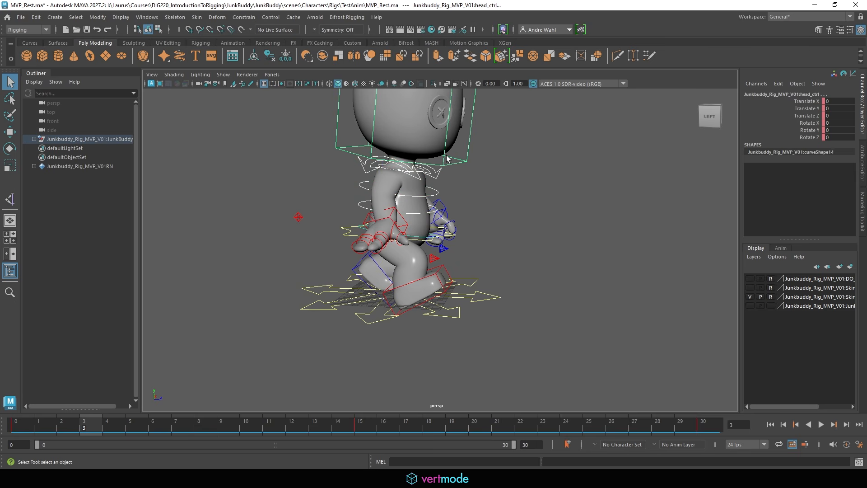
pyautogui.press('e')
pyautogui.moveTo(447, 158); pyautogui.dragTo(445, 160)
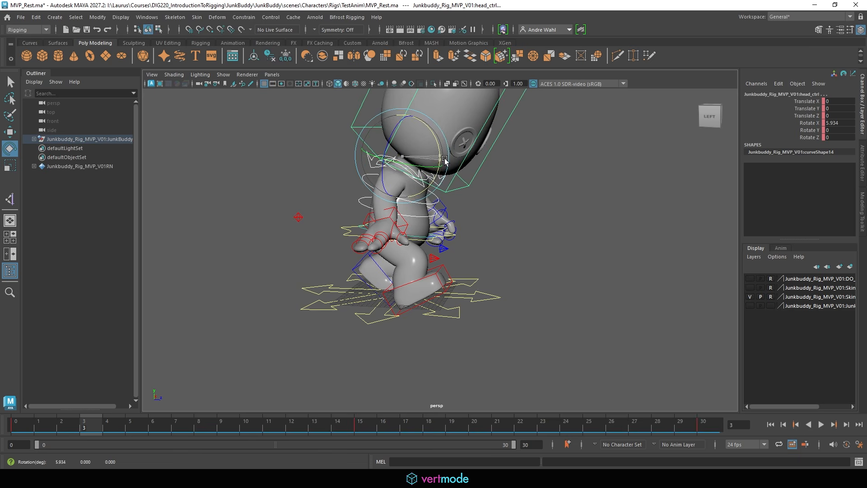
# Select all of the character's controls, key the lowered pose at frame 3, and play the animation to frame 9.
pyautogui.keyDown('alt'); pyautogui.moveTo(393, 284); pyautogui.dragTo(106, 307, button='right'); pyautogui.keyUp('alt')
pyautogui.moveTo(305, 343); pyautogui.dragTo(525, 85)
pyautogui.press('s')
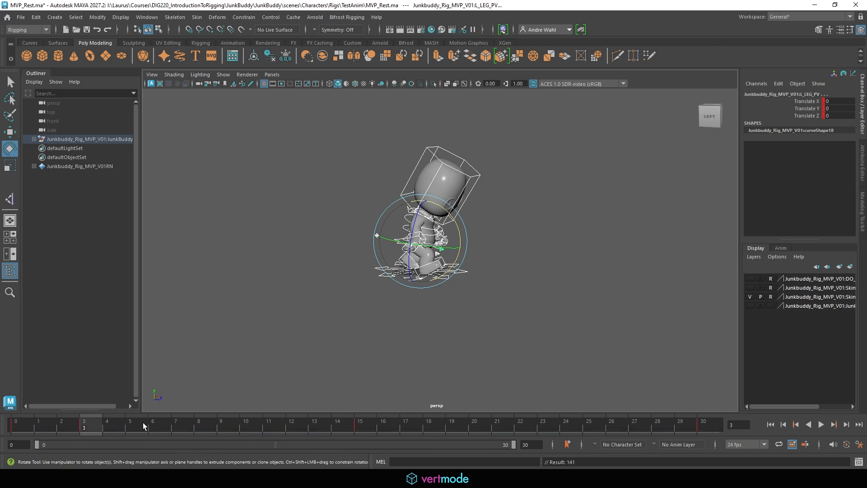
pyautogui.hotkey('alt', 'v')
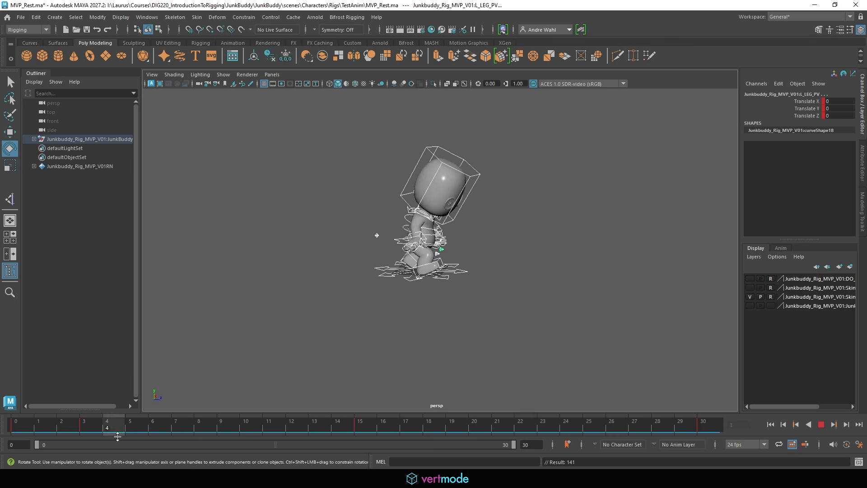
pyautogui.hotkey('alt', 'v')
# At frame 9, raise the root to about -1.16 in Y together with the IK arms, left arm at about -10.039.
pyautogui.click(496, 235)
pyautogui.scroll(5, 464, 260)
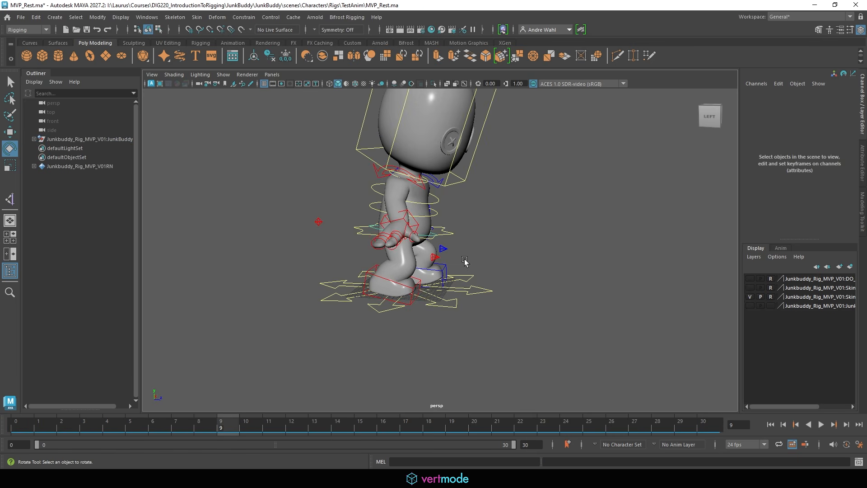
pyautogui.click(448, 231)
pyautogui.scroll(3, 448, 231)
pyautogui.press('w')
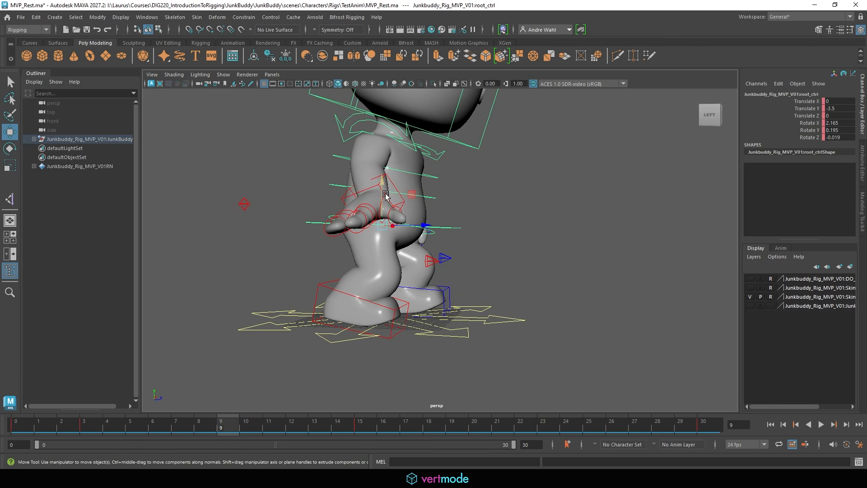
pyautogui.keyDown('alt'); pyautogui.moveTo(399, 190); pyautogui.dragTo(530, 162); pyautogui.keyUp('alt')
pyautogui.click(553, 195)
pyautogui.click(548, 191)
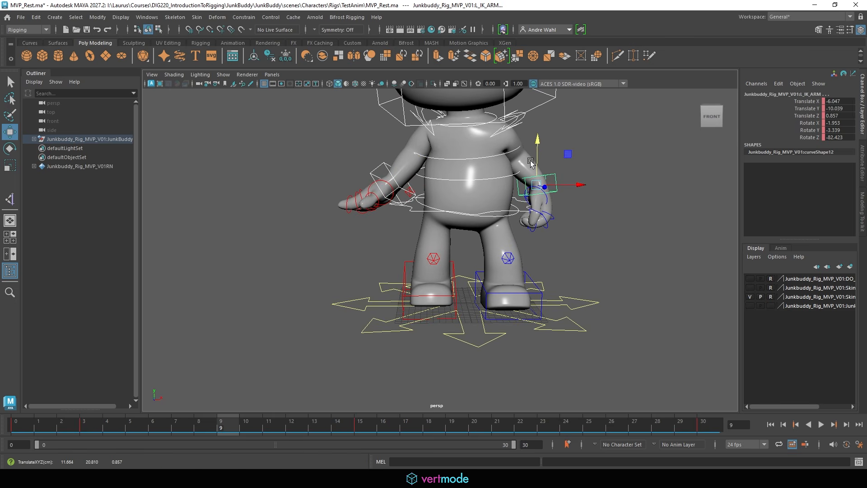
# At frame 9, rotate the root, spine, neck and head controls backward together, with the head control at about -0.852 degrees in X.
pyautogui.click(509, 213)
pyautogui.keyDown('alt'); pyautogui.moveTo(476, 215); pyautogui.dragTo(434, 211); pyautogui.keyUp('alt')
pyautogui.click(464, 226)
pyautogui.scroll(-3, 464, 226)
pyautogui.press('q')
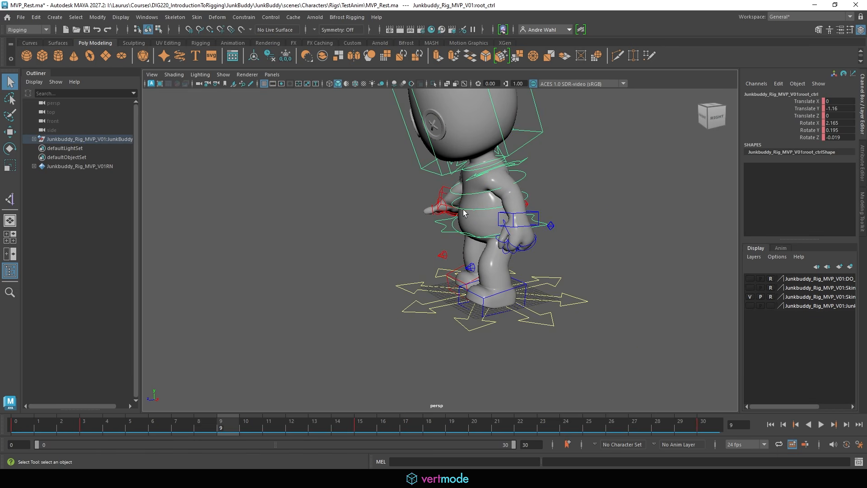
pyautogui.keyDown('shift'); pyautogui.click(461, 208); pyautogui.keyUp('shift')
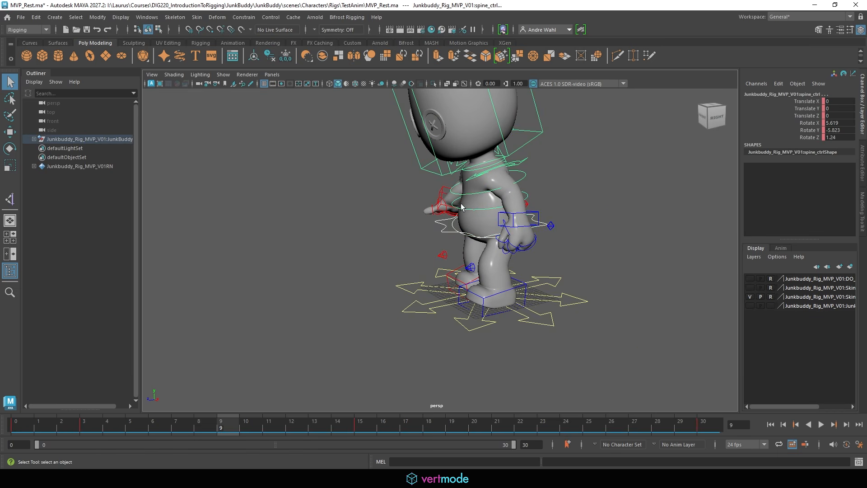
pyautogui.keyDown('shift'); pyautogui.click(475, 172); pyautogui.keyUp('shift')
pyautogui.keyDown('shift'); pyautogui.click(444, 176); pyautogui.keyUp('shift')
pyautogui.keyDown('alt'); pyautogui.moveTo(432, 207); pyautogui.dragTo(451, 204); pyautogui.keyUp('alt')
pyautogui.press('e')
pyautogui.hotkey('ctrl', 'z')
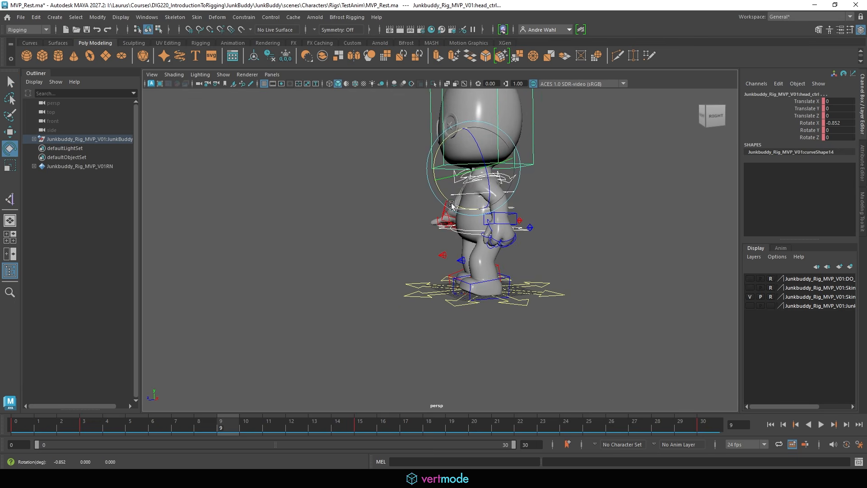
# Select all of the character's controls, key the raised pose at frame 9, and play the animation from frame 0.
pyautogui.moveTo(325, 355); pyautogui.dragTo(516, 160)
pyautogui.moveTo(551, 128); pyautogui.dragTo(555, 124)
pyautogui.press('s')
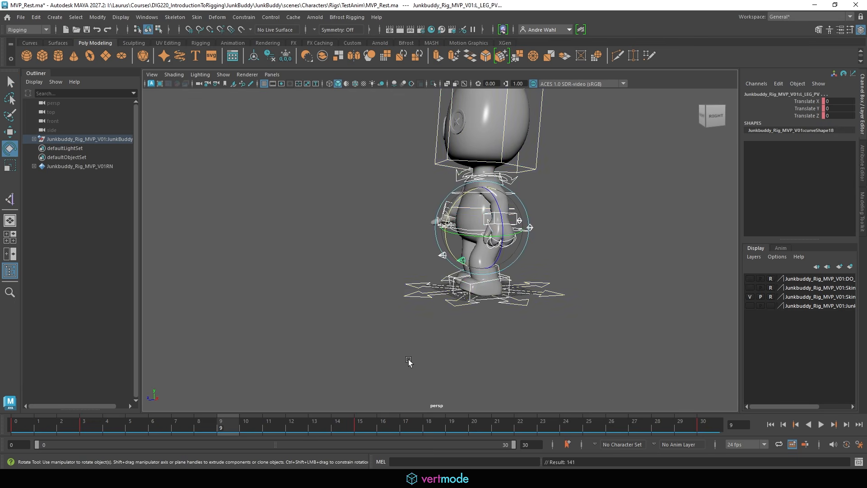
pyautogui.click(408, 362)
pyautogui.moveTo(219, 428); pyautogui.dragTo(16, 428)
pyautogui.click(821, 425)
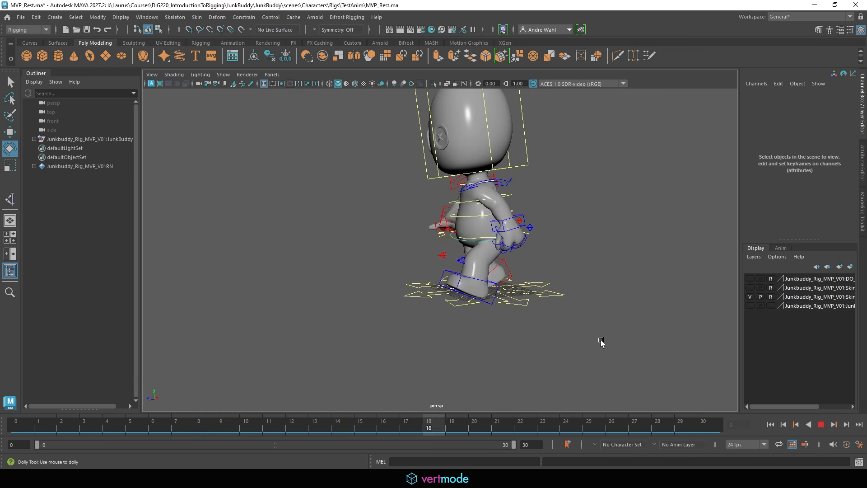
# Set the maximum playback speed to 24 fps x 1 in the Time Slider preferences and save them.
pyautogui.click(859, 444)
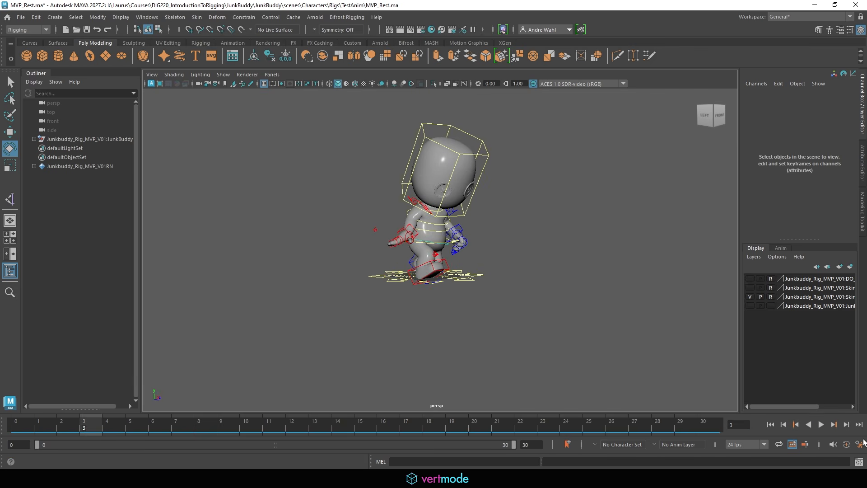
pyautogui.scroll(-3, 335, 277)
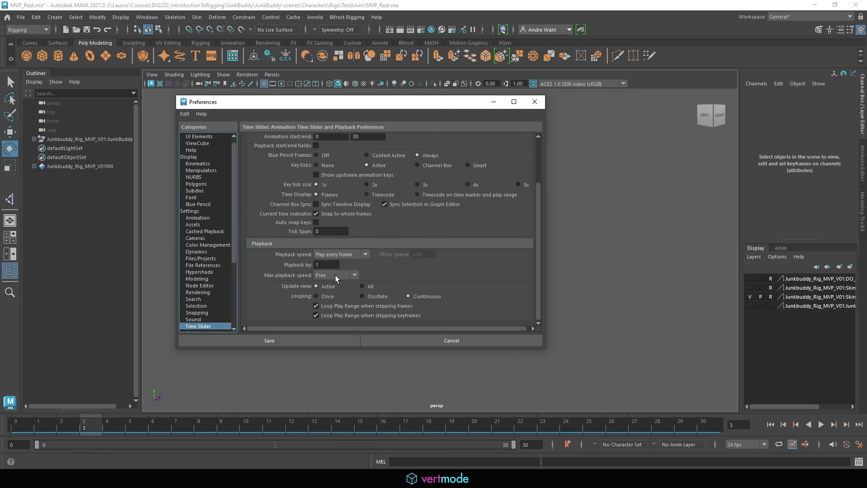
pyautogui.click(332, 276)
pyautogui.click(331, 293)
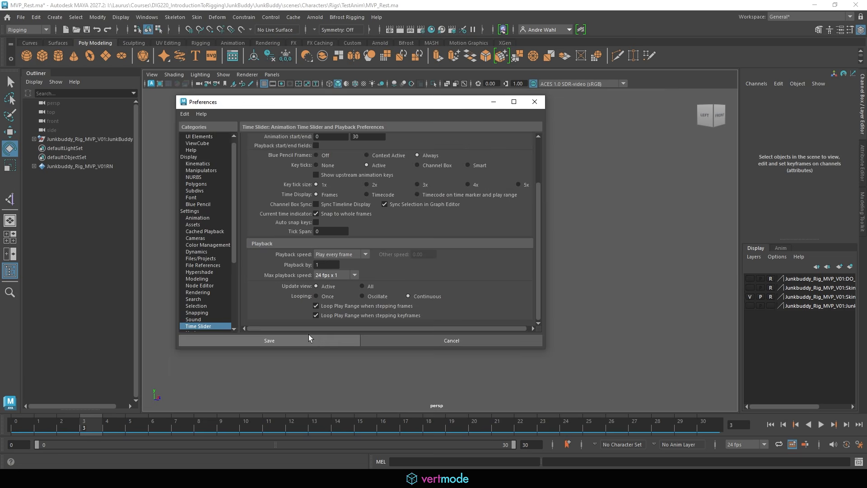
pyautogui.click(308, 338)
# Play the walk cycle to review it, stop it at frame 15, and save the scene.
pyautogui.click(821, 424)
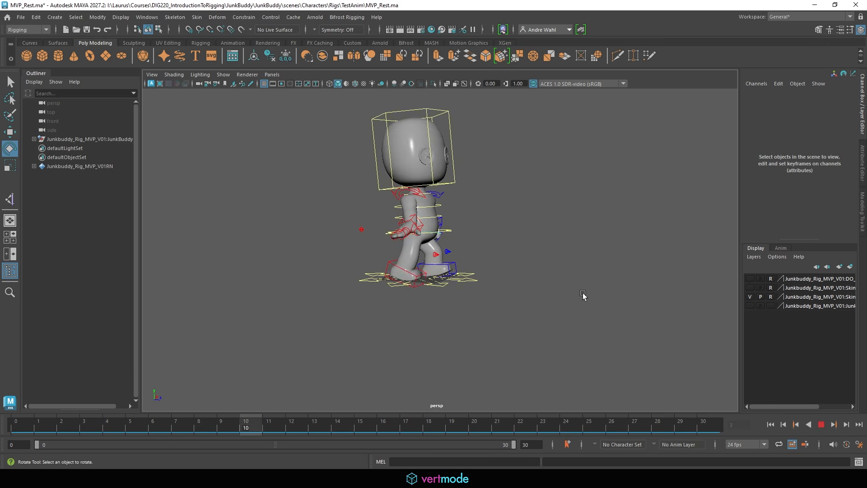
pyautogui.keyDown('alt'); pyautogui.moveTo(582, 295); pyautogui.dragTo(557, 314); pyautogui.keyUp('alt')
pyautogui.keyDown('alt'); pyautogui.moveTo(556, 314); pyautogui.dragTo(586, 325, button='right'); pyautogui.keyUp('alt')
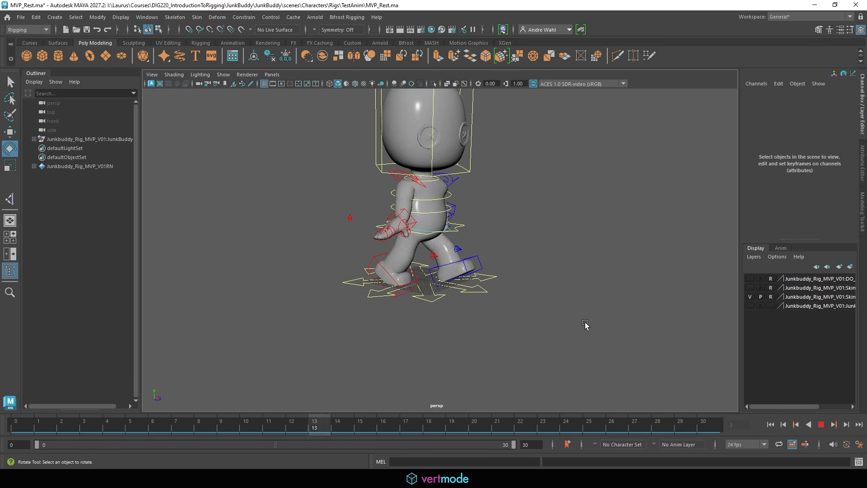
pyautogui.click(820, 425)
pyautogui.keyDown('alt'); pyautogui.moveTo(530, 344); pyautogui.dragTo(402, 322, button='right'); pyautogui.keyUp('alt')
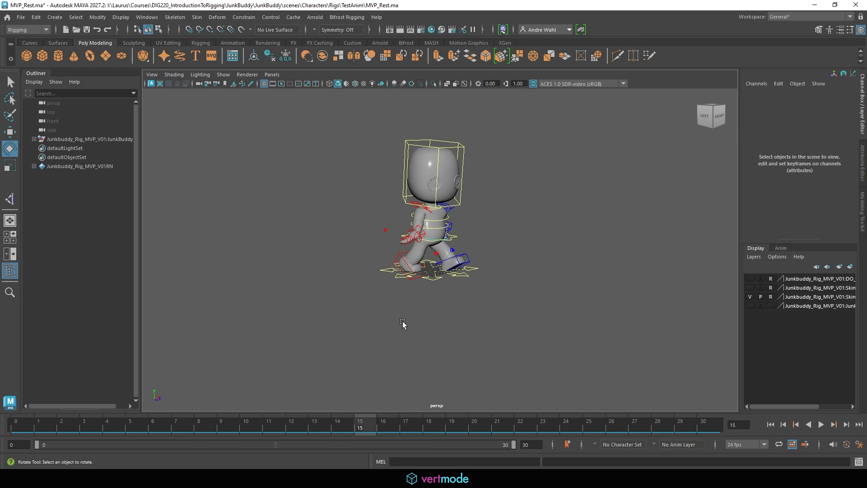
pyautogui.click(20, 18)
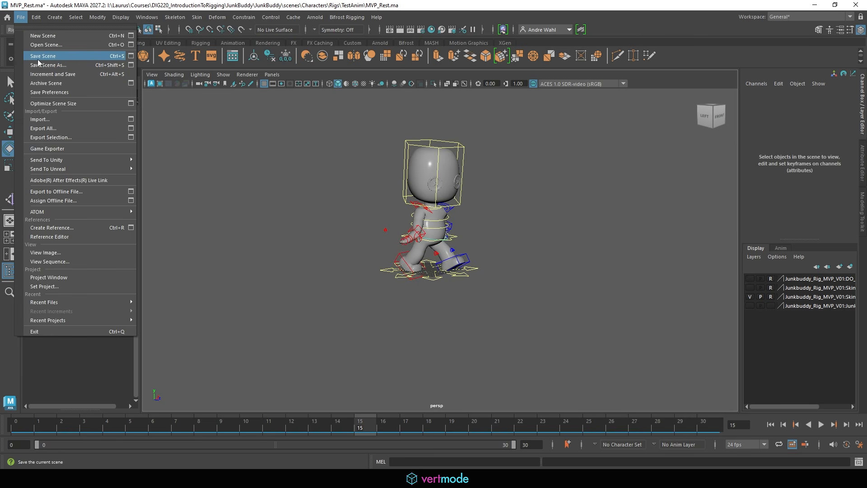
pyautogui.click(40, 57)
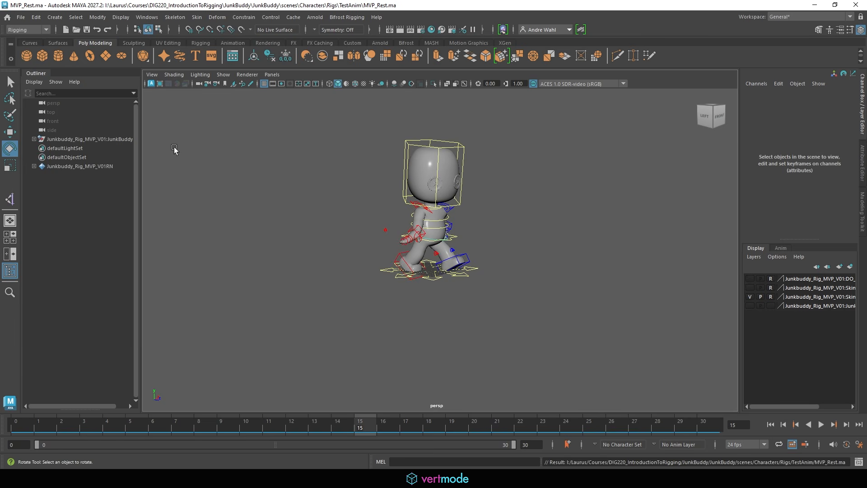